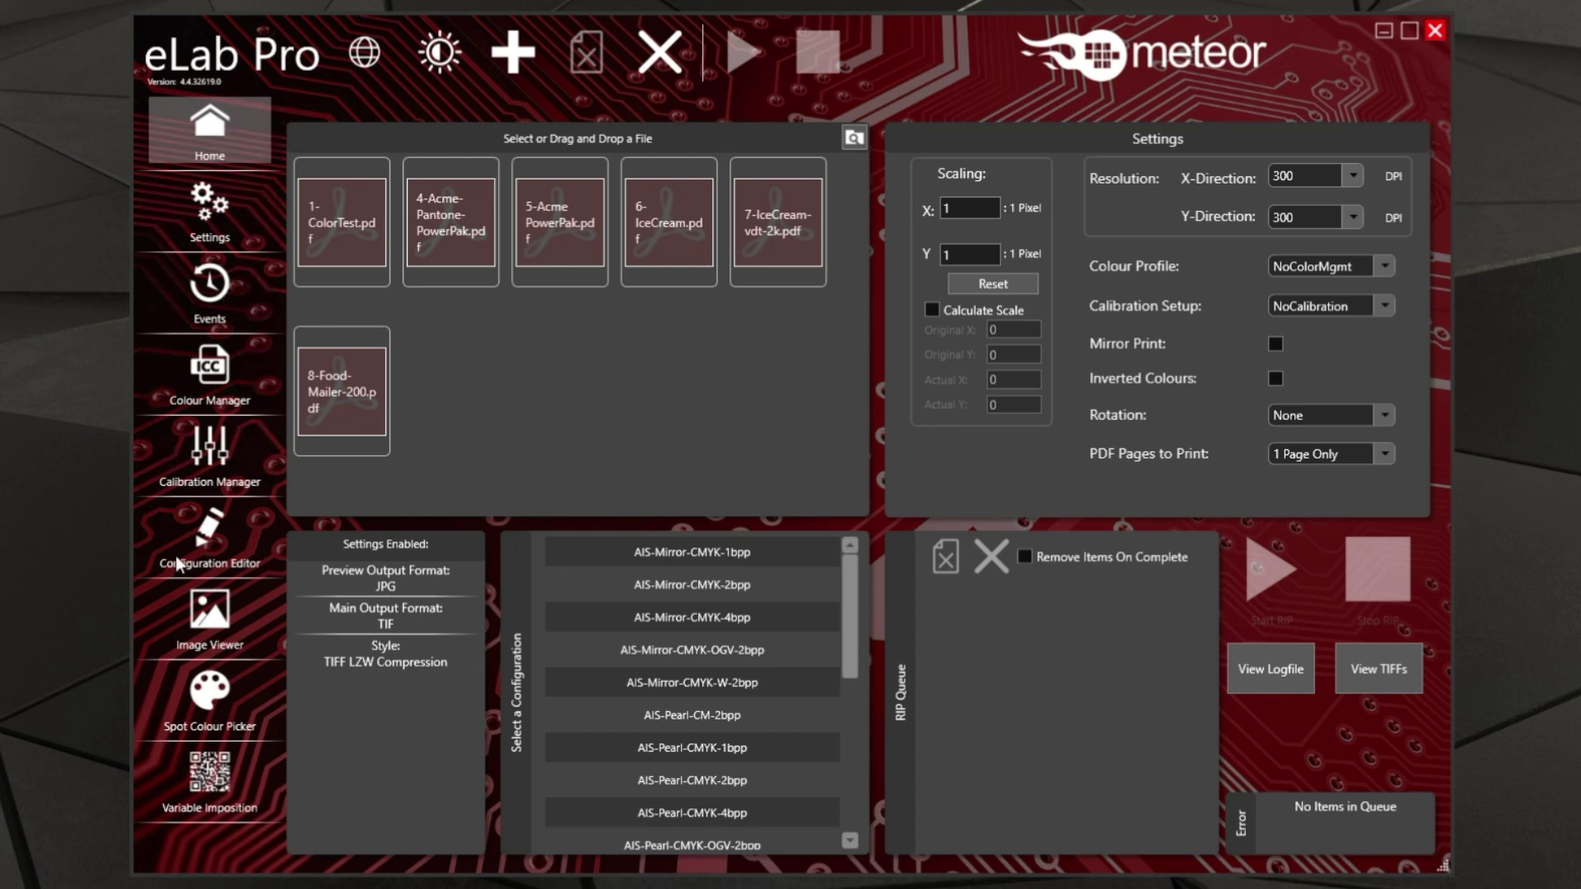
# Look over the Settings, Colour Manager and Calibration Manager pages, ending back on the Home page.
pyautogui.click(214, 221)
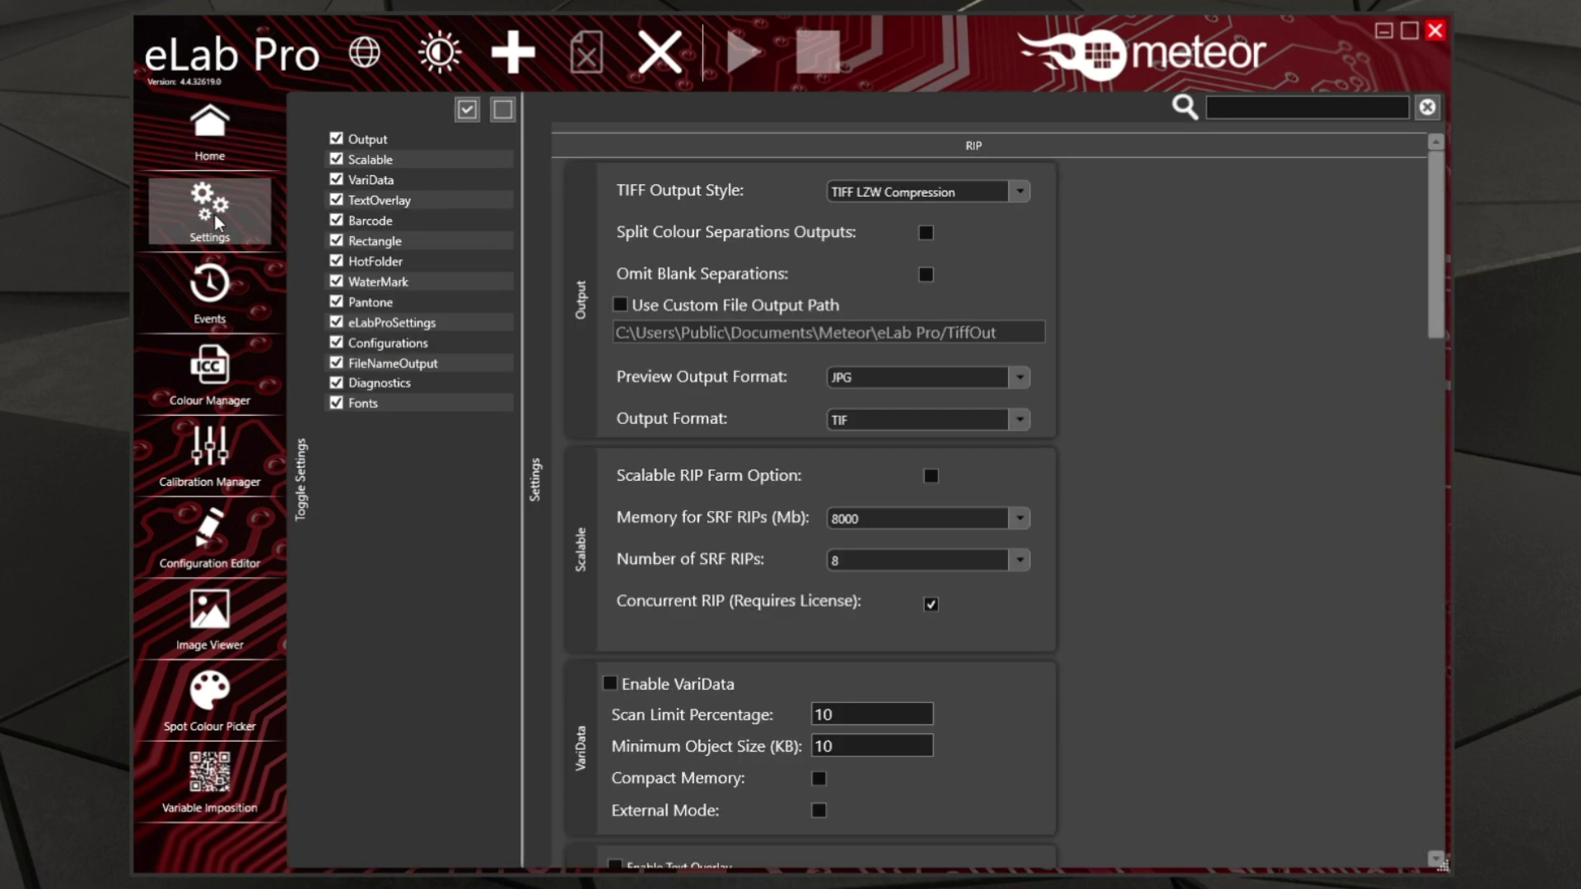
pyautogui.click(206, 387)
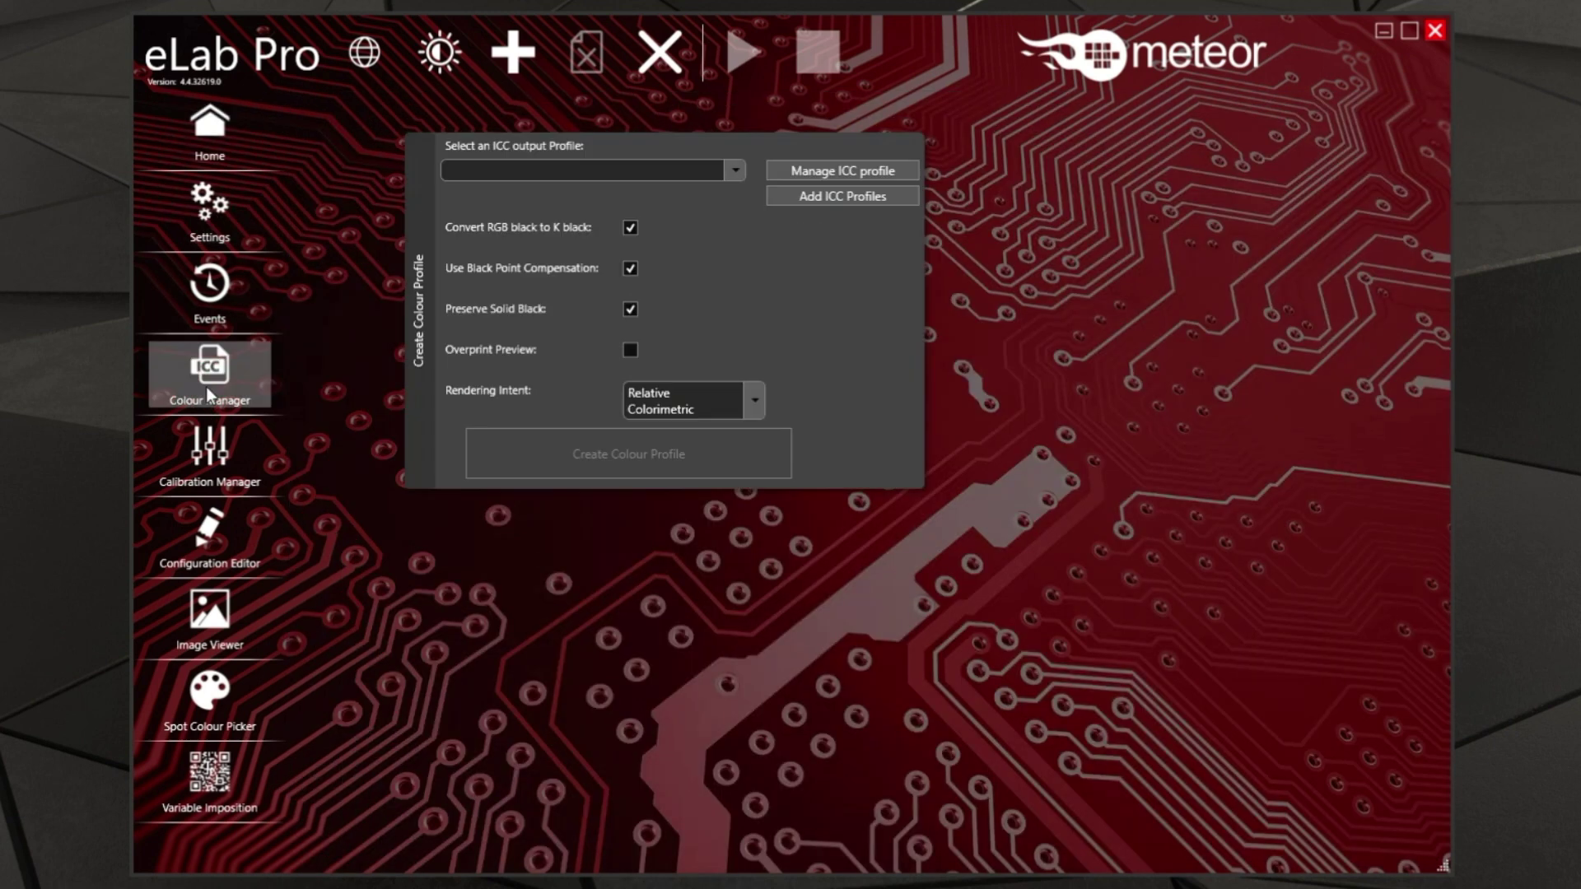
pyautogui.click(214, 462)
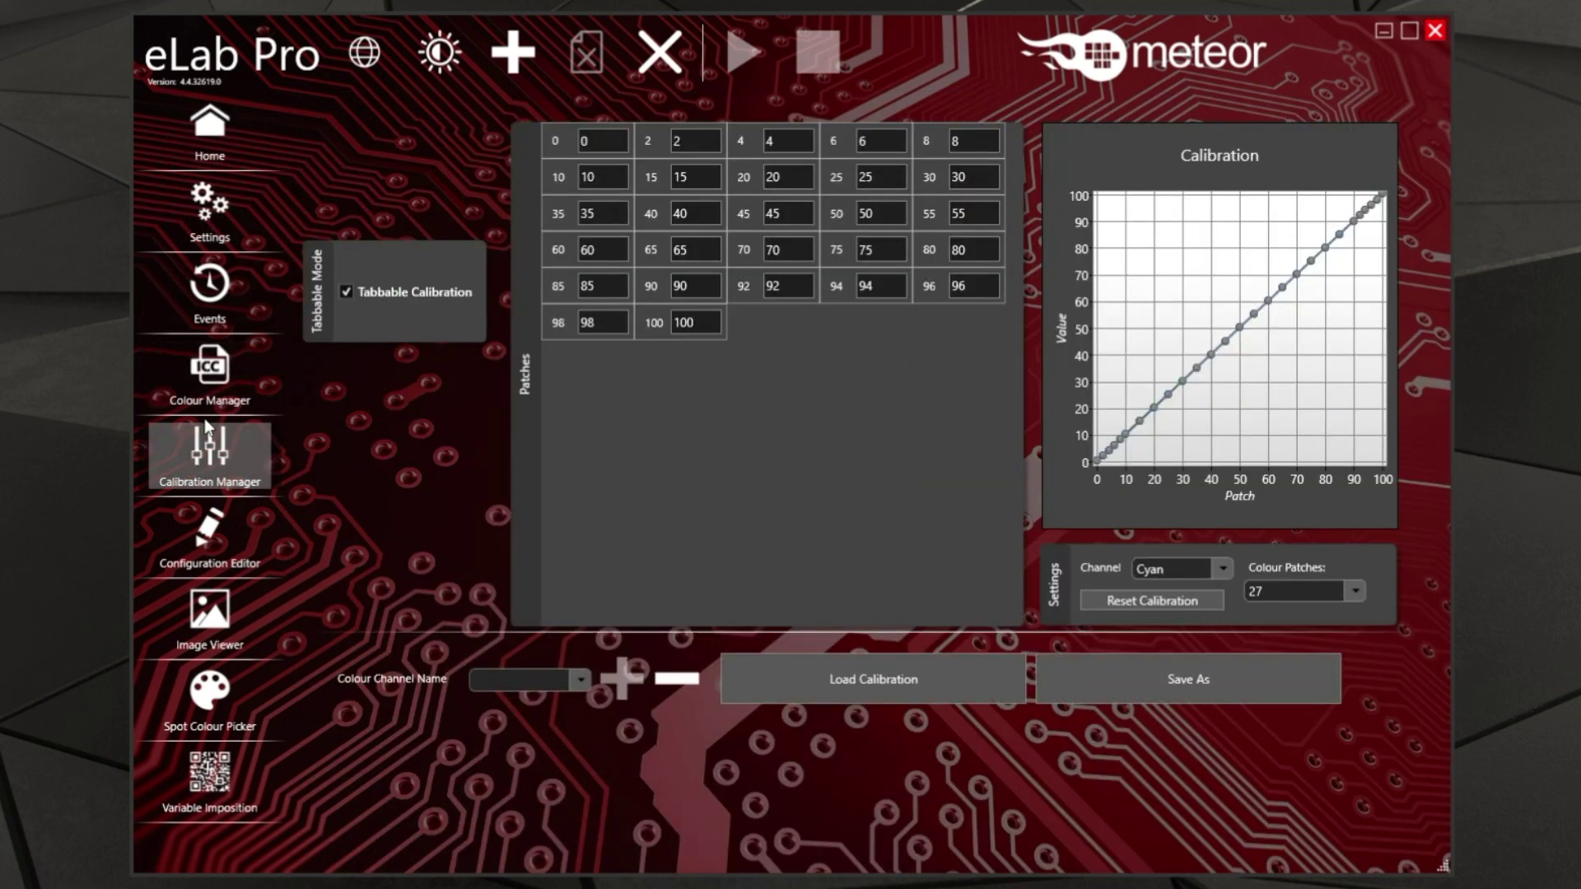
pyautogui.click(210, 146)
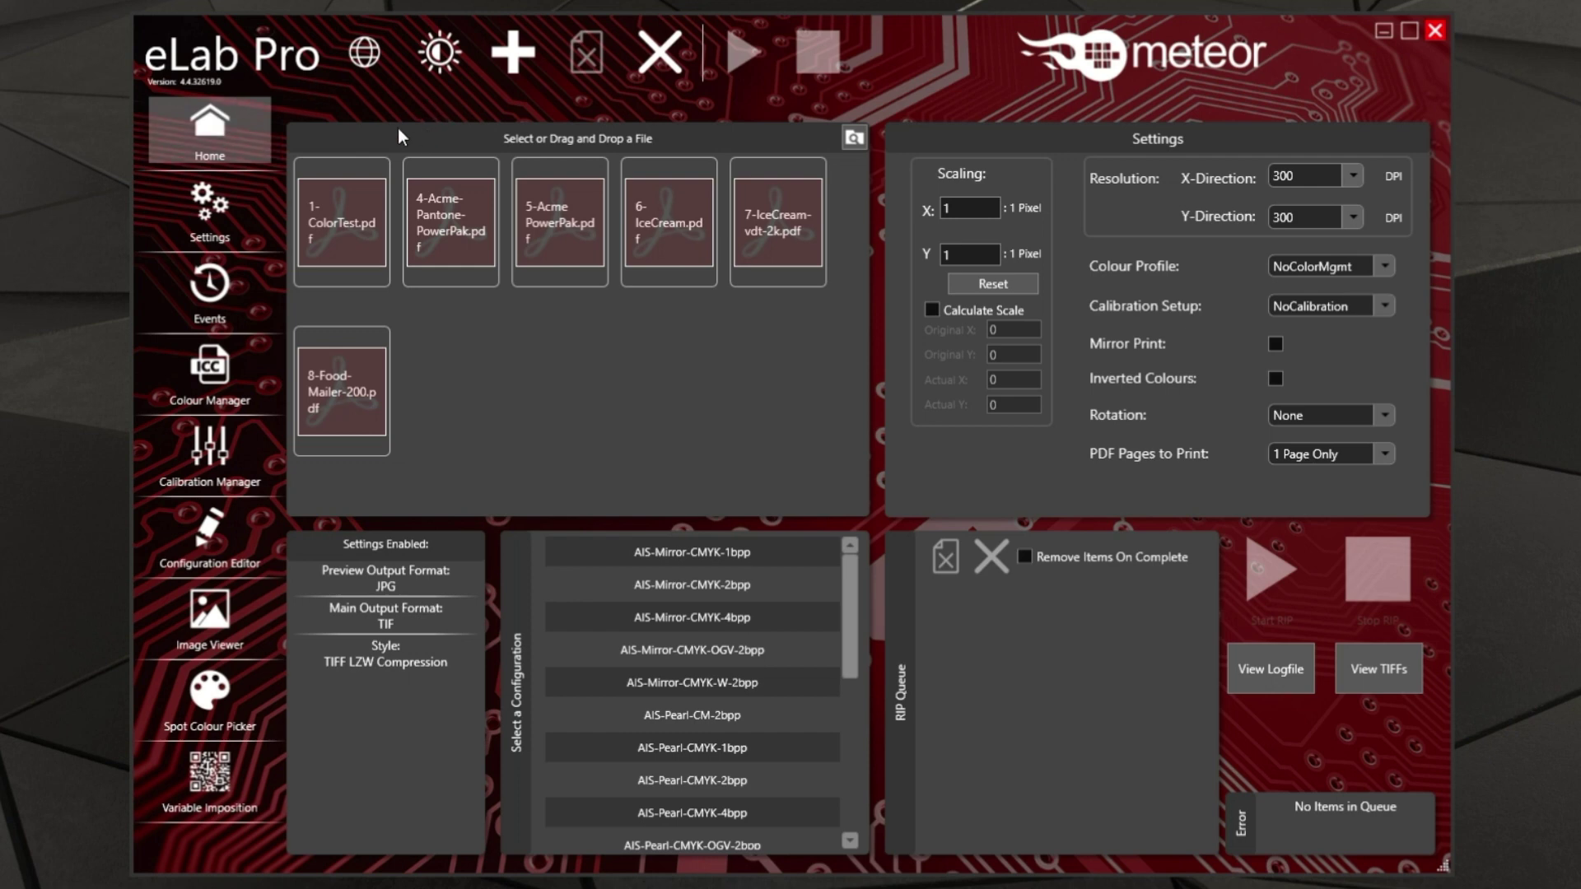
# Check the 1A-eLab Pro source folder in the folder tree and preview the details of its PDF files.
pyautogui.click(857, 138)
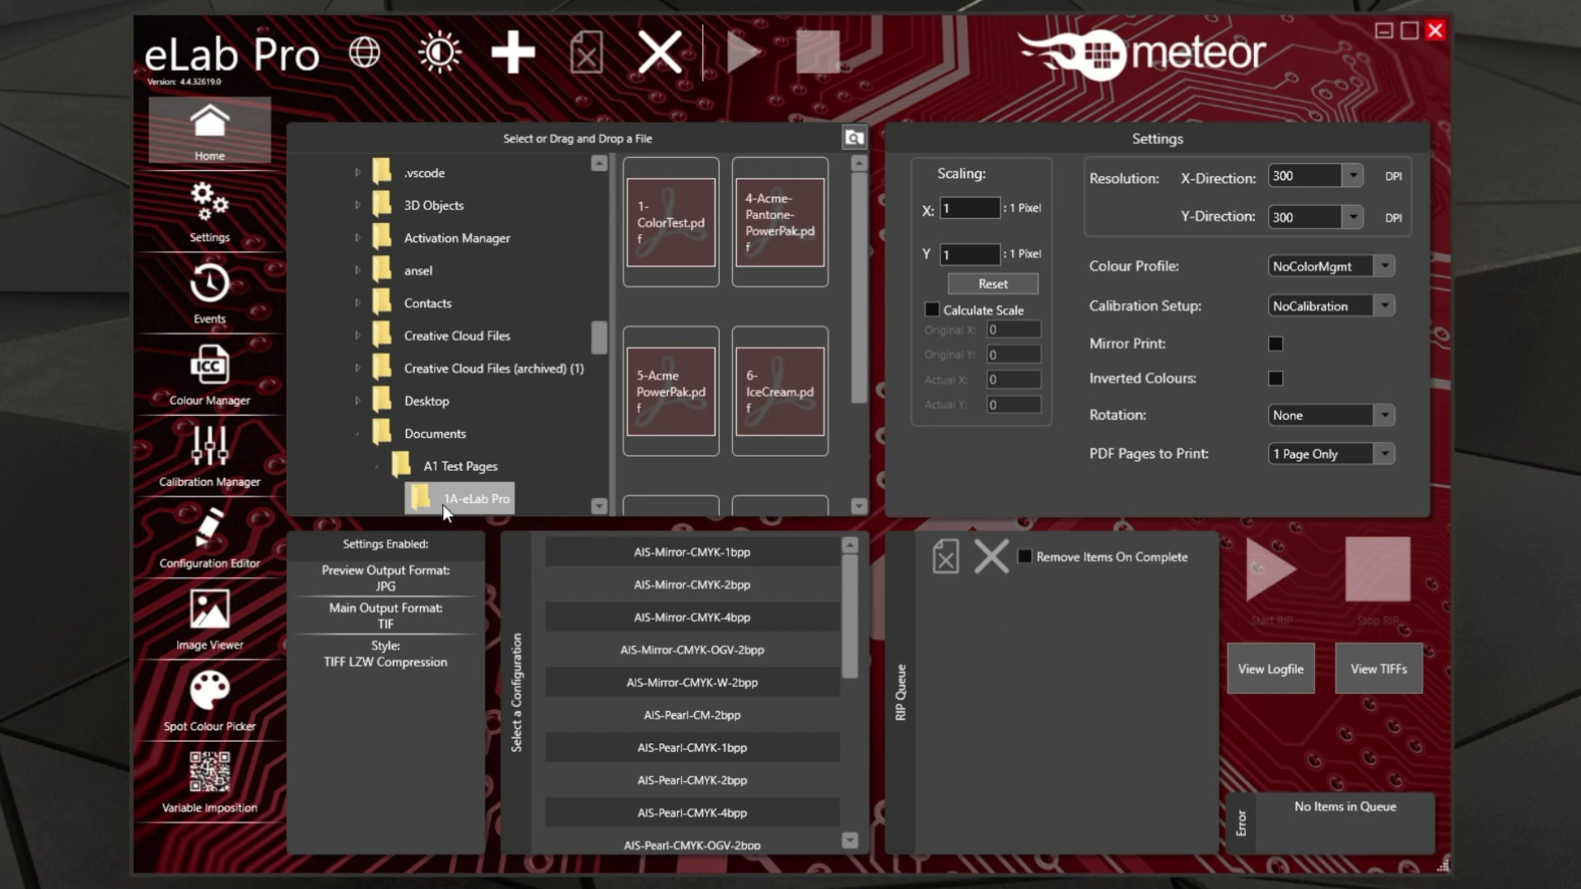
pyautogui.click(856, 135)
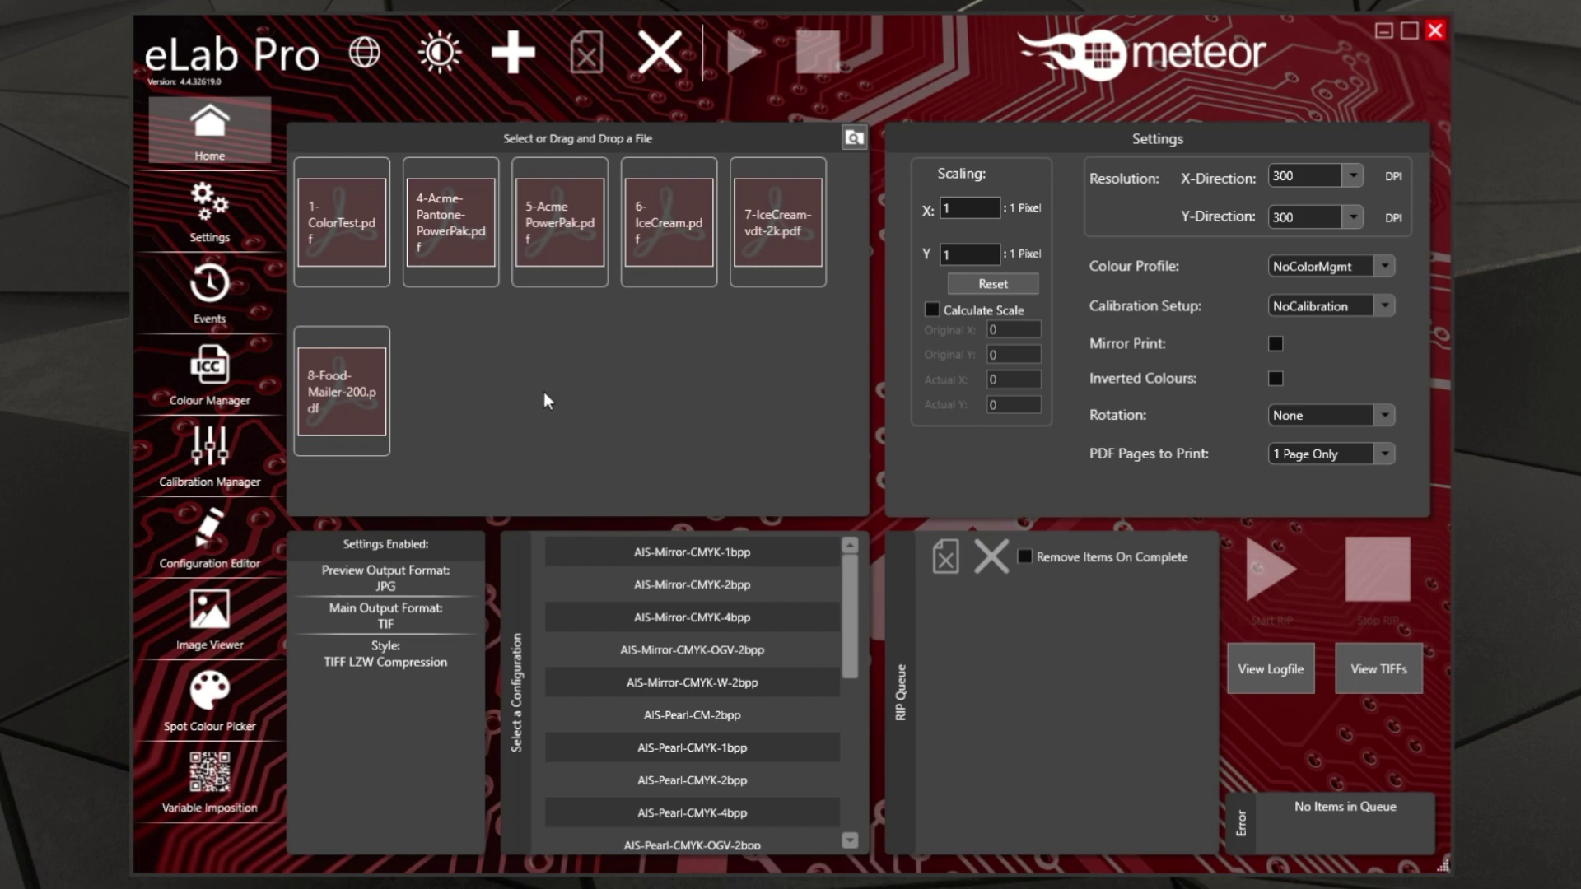
pyautogui.moveTo(341, 225)
pyautogui.moveTo(438, 231)
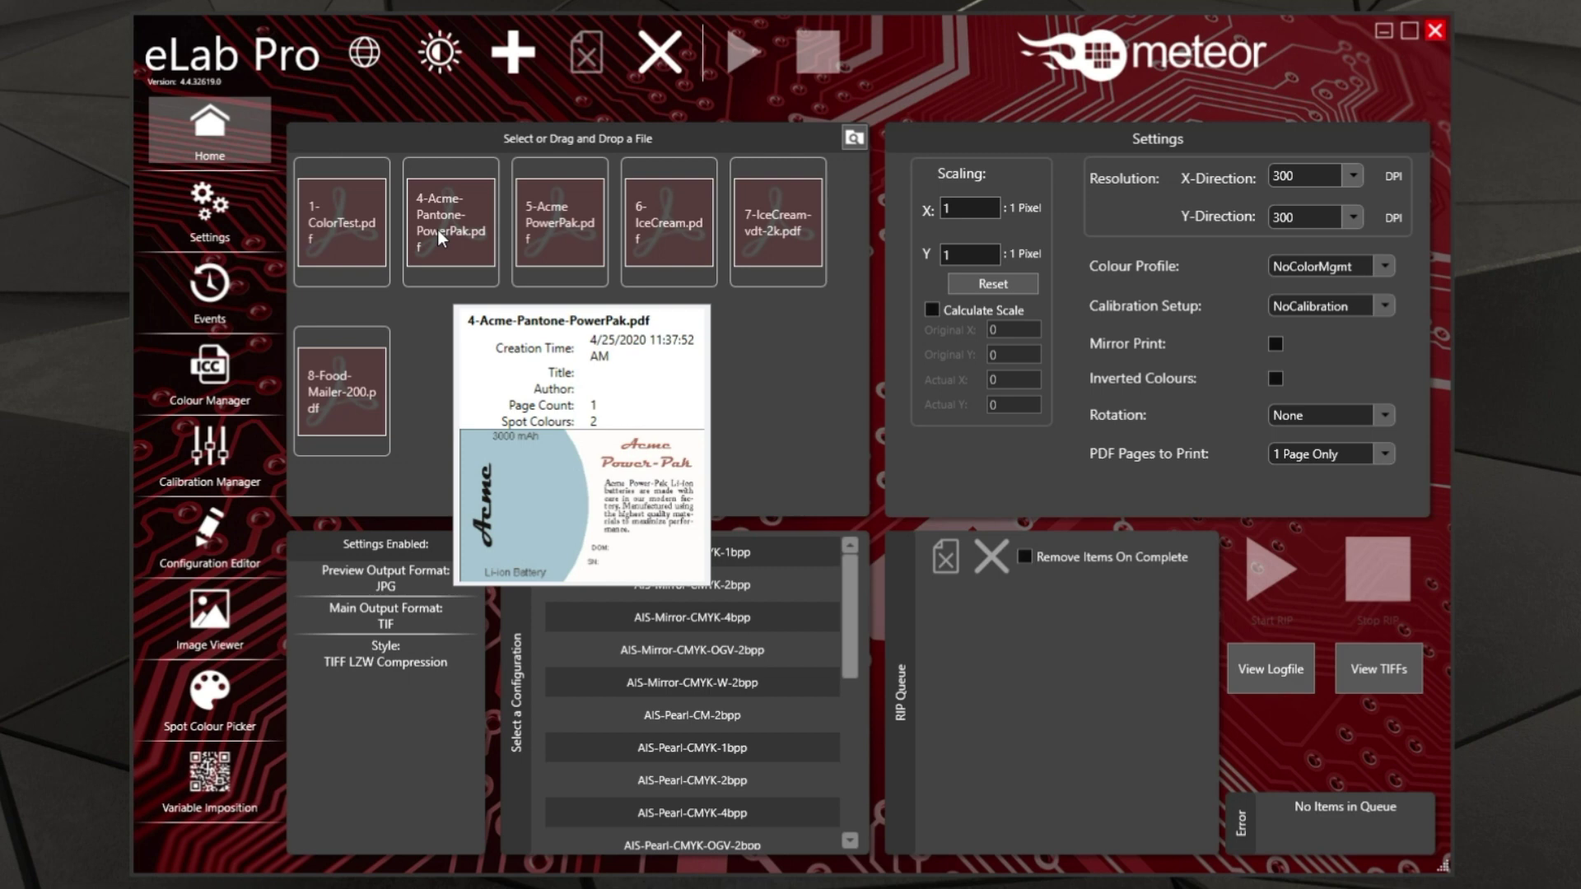
pyautogui.moveTo(759, 235)
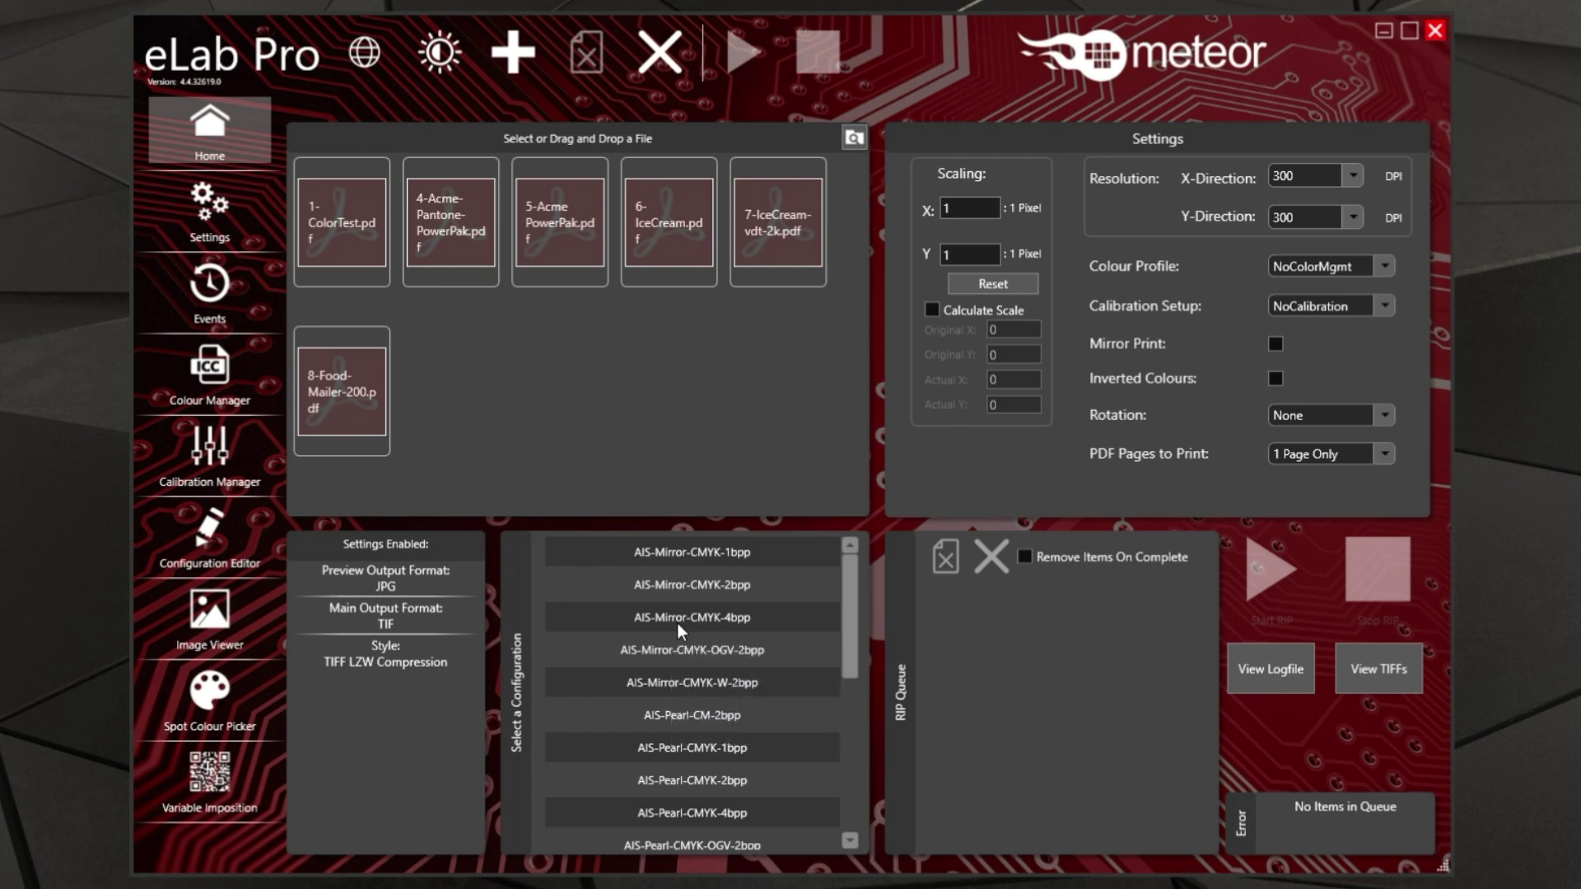
pyautogui.moveTo(665, 589)
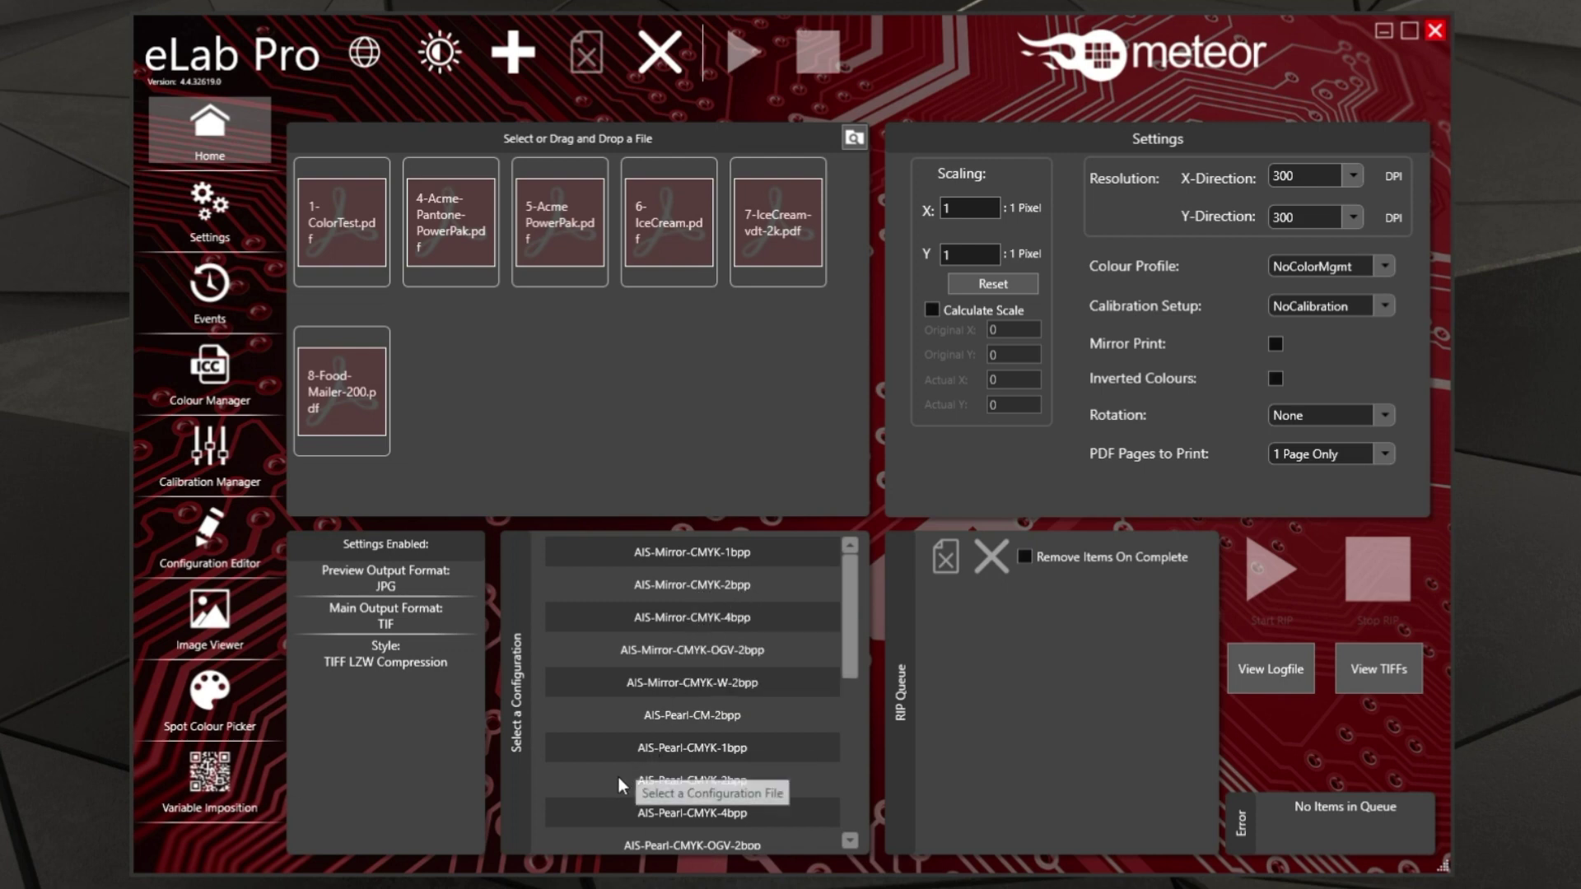
pyautogui.moveTo(706, 749)
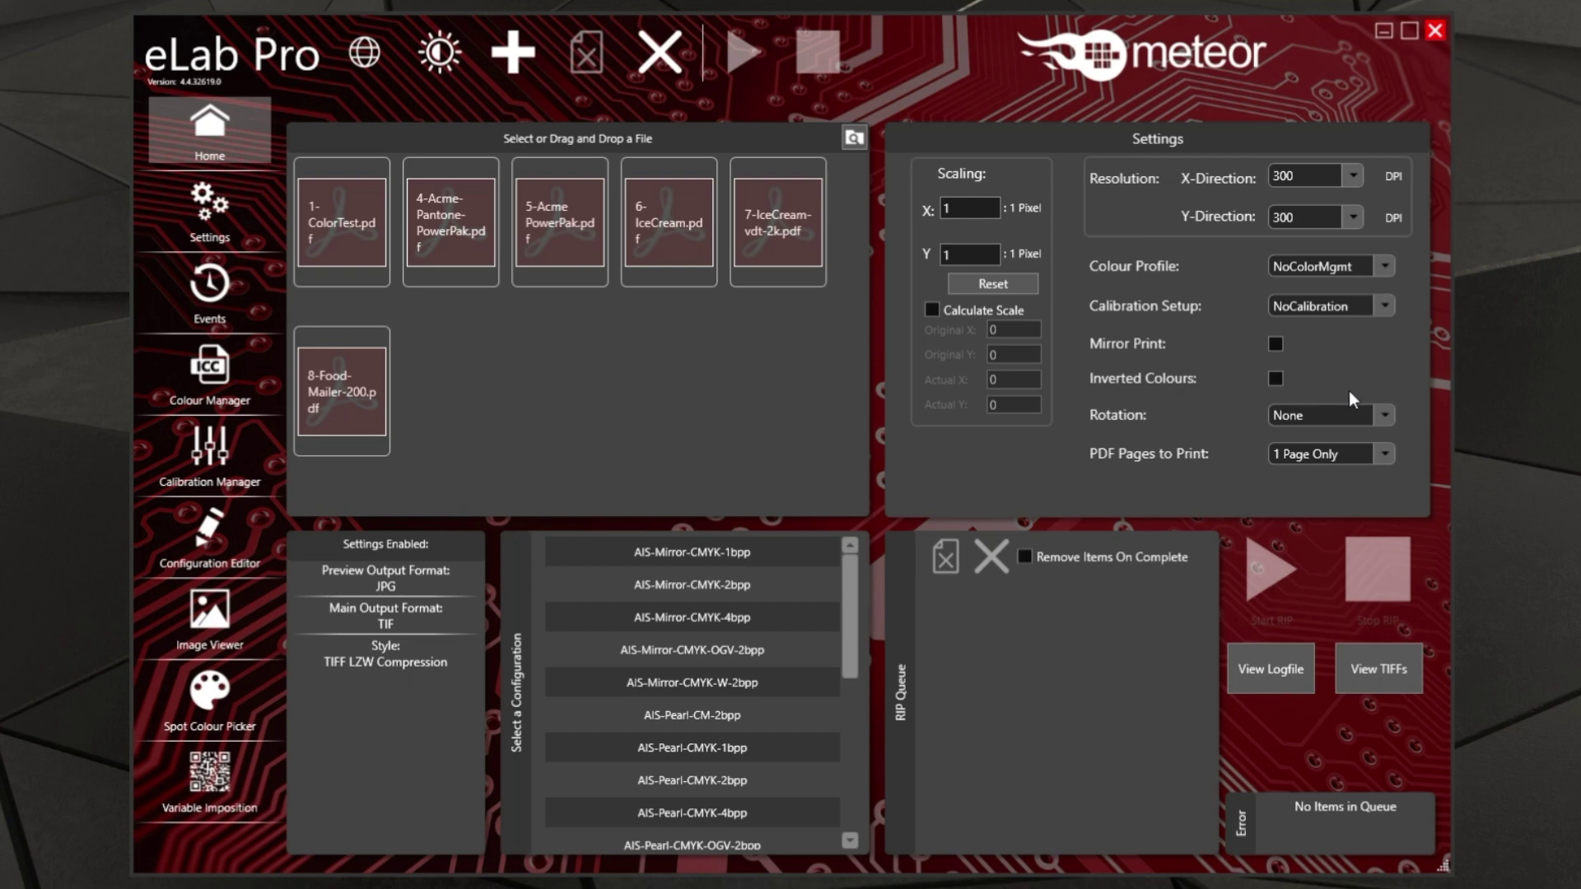
# Set the PDF pages to print to All Pages.
pyautogui.click(1386, 452)
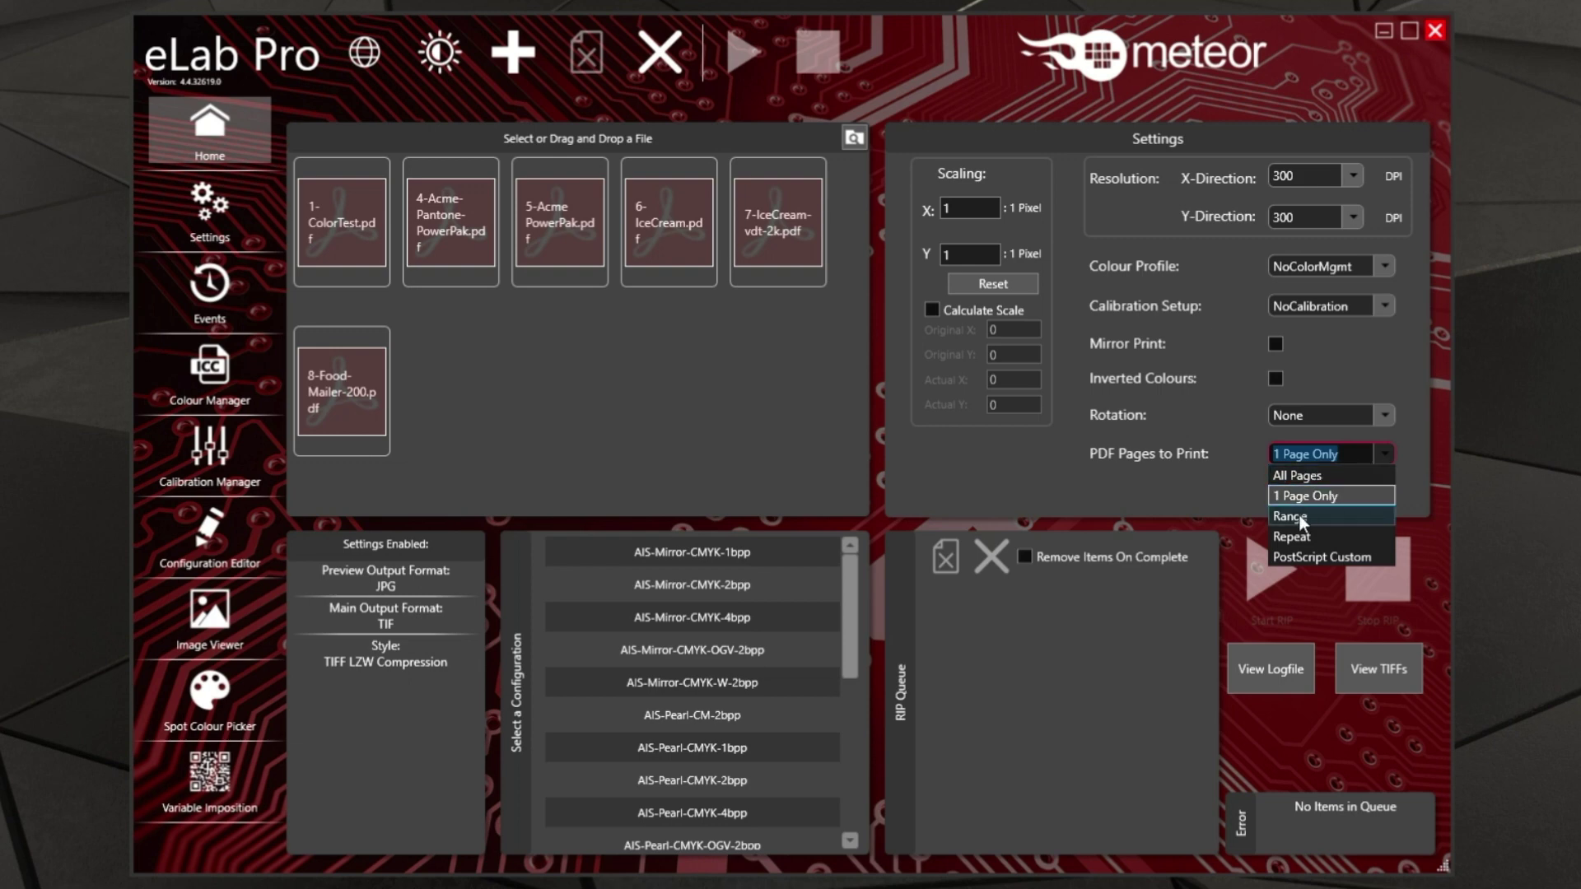
pyautogui.click(1296, 460)
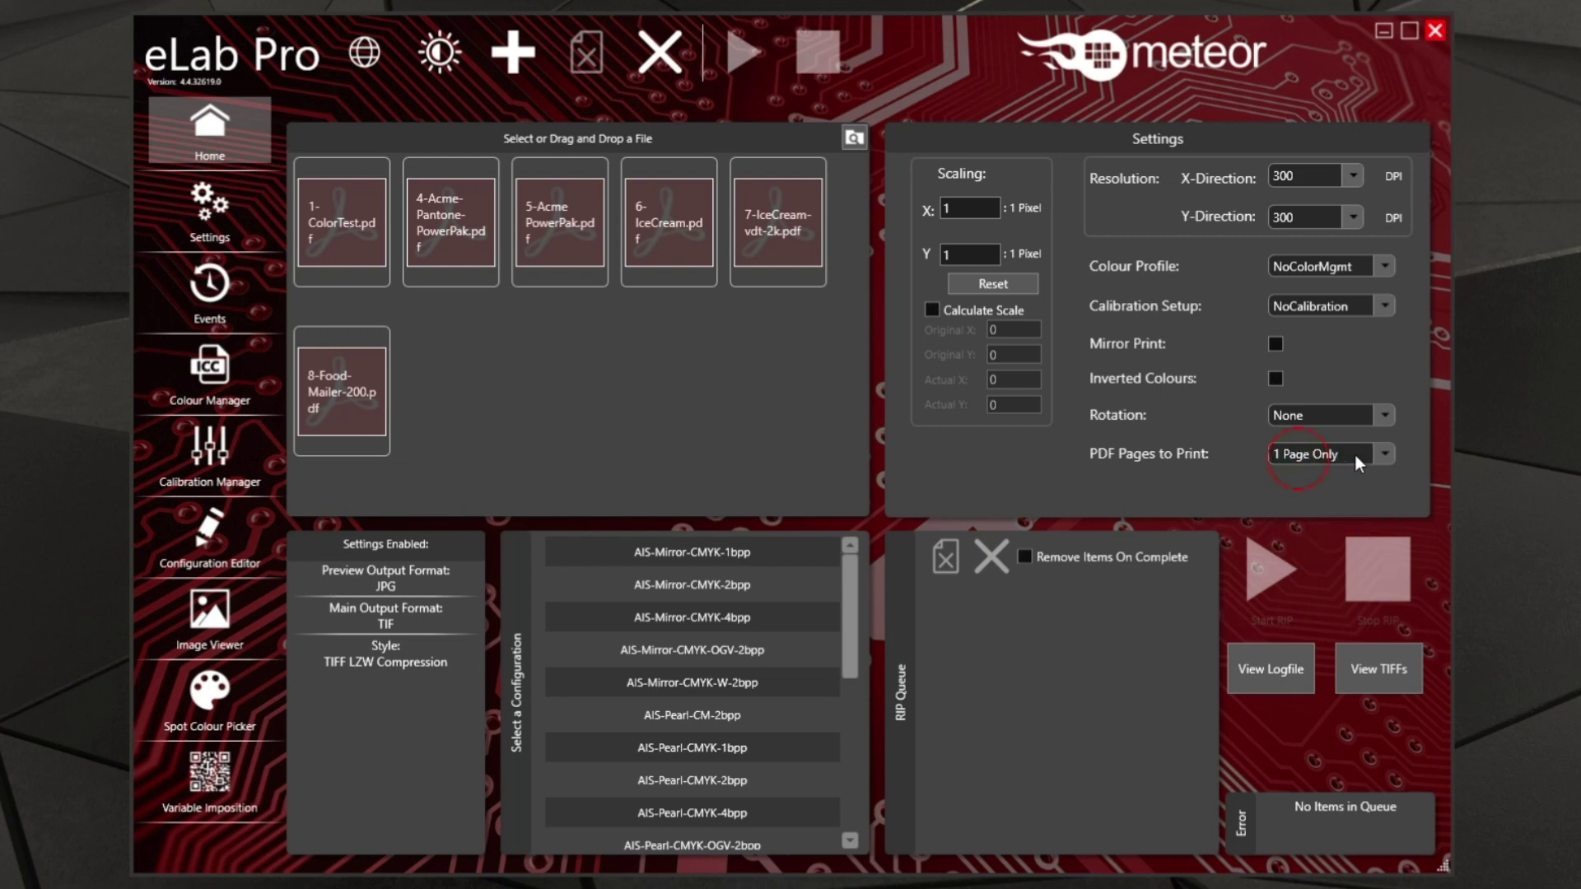
pyautogui.click(1396, 457)
pyautogui.click(1343, 478)
# Add 1-ColorTest.pdf from the file list to the RIP queue and clear the queue.
pyautogui.click(344, 230)
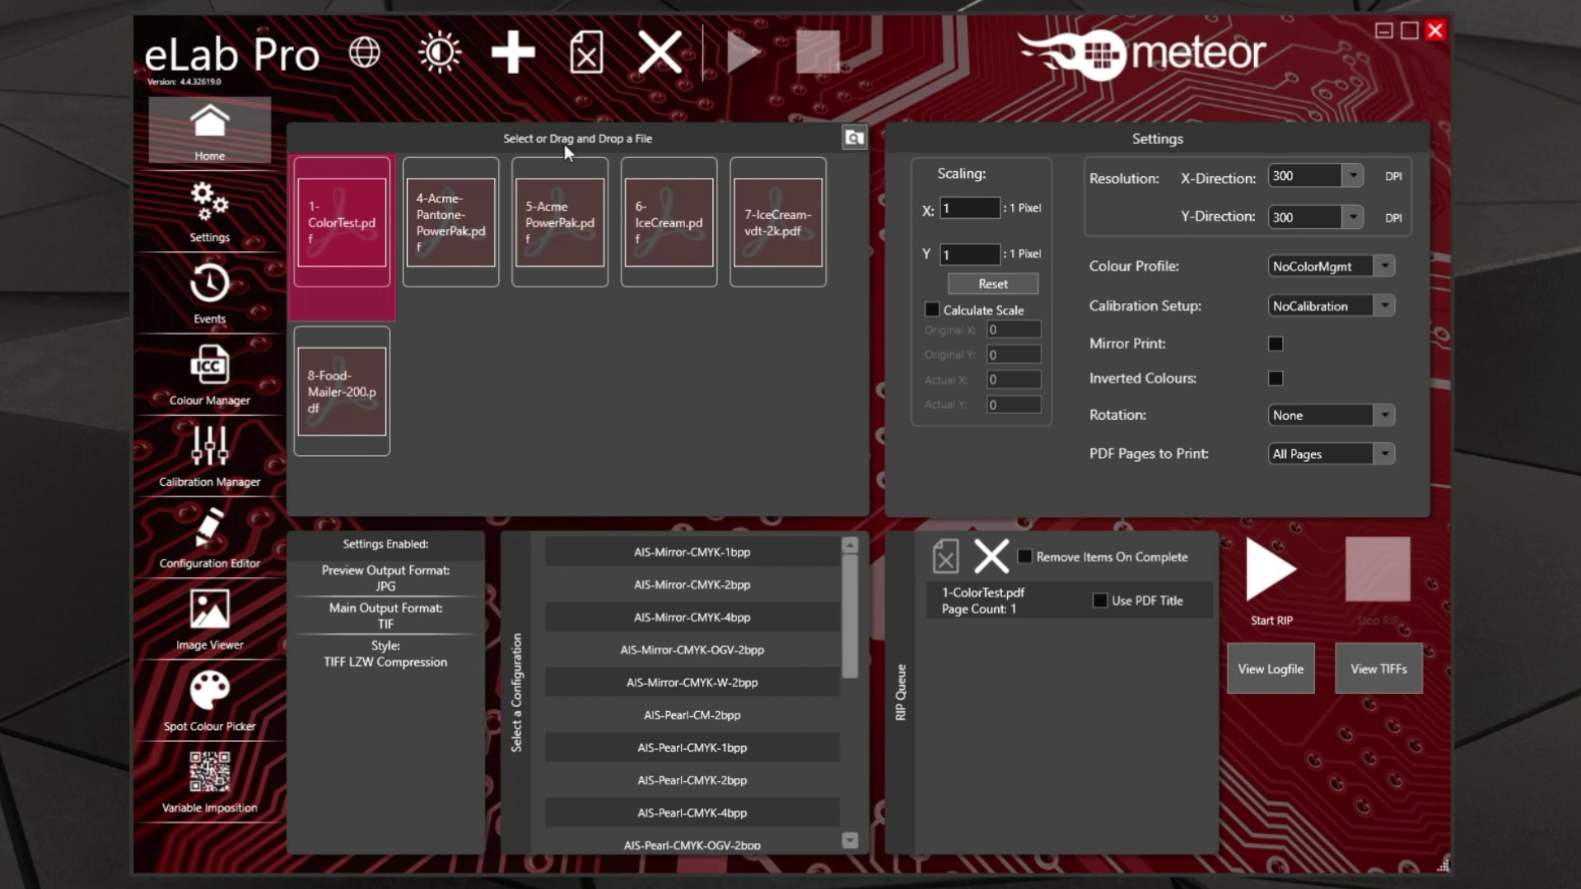
pyautogui.click(991, 558)
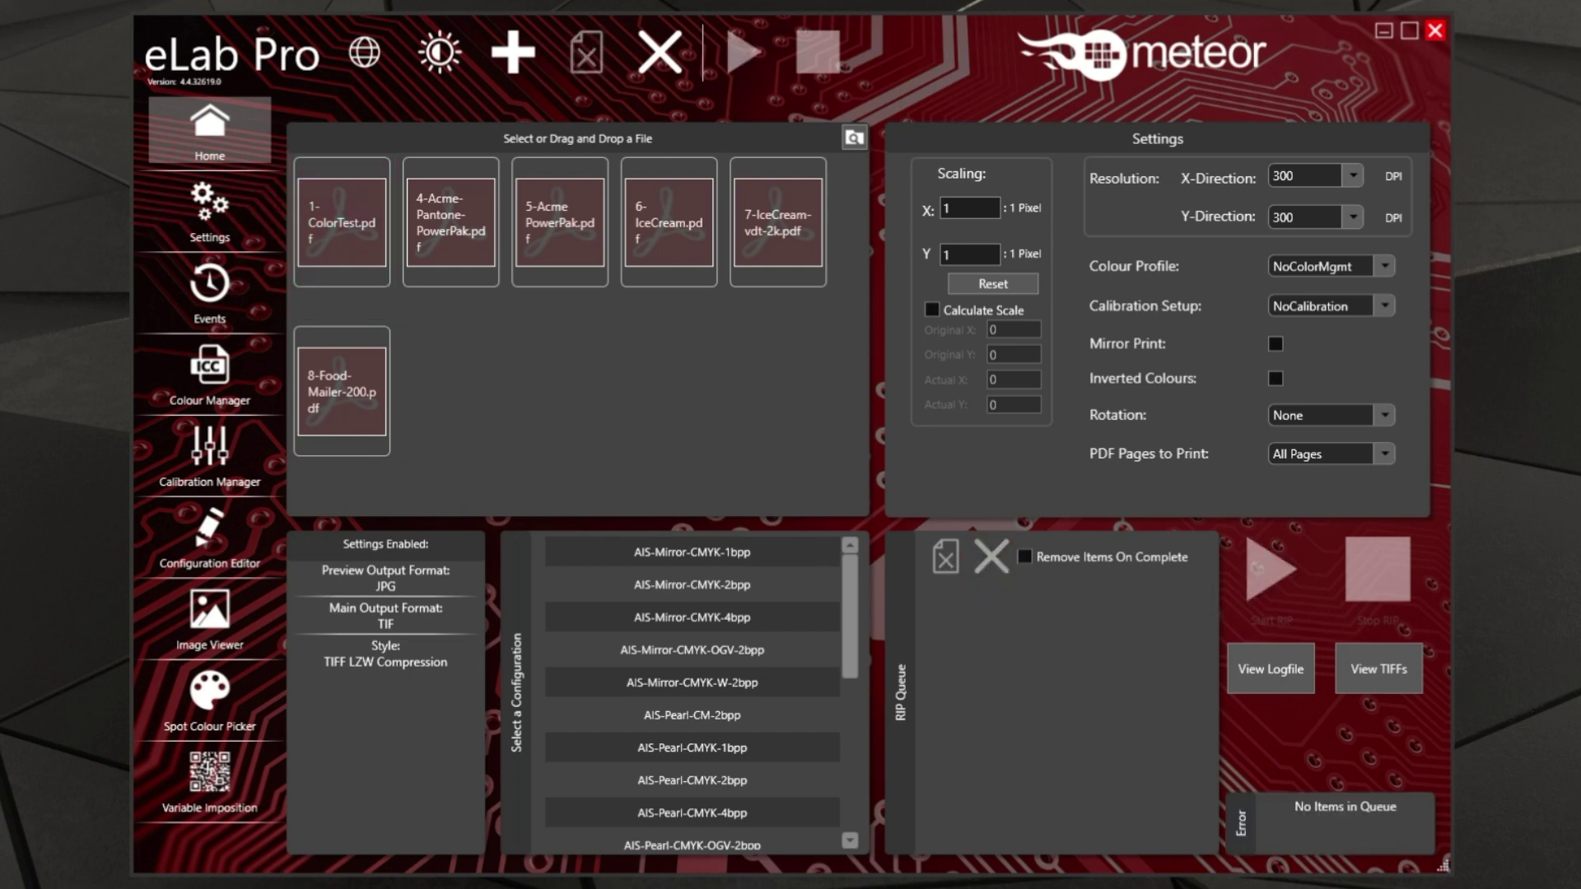
# Add DW-Mailer.pdf from the desktop to the RIP queue and remove it by clearing the queue.
pyautogui.moveTo(0, 277); pyautogui.dragTo(608, 277)
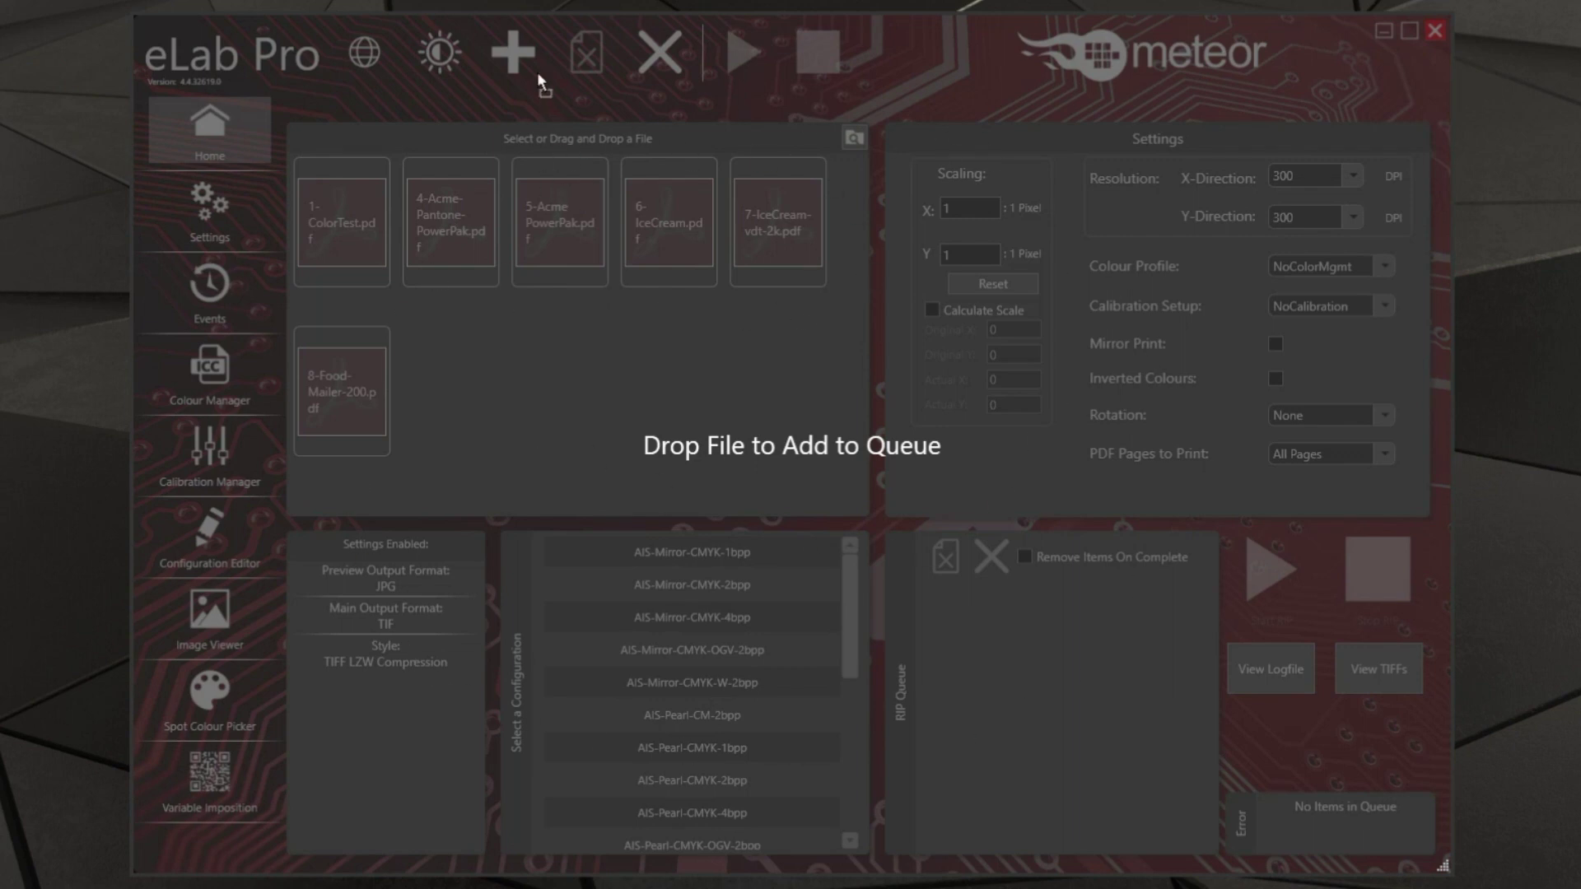
pyautogui.moveTo(536, 72); pyautogui.dragTo(987, 423)
pyautogui.moveTo(383, 758); pyautogui.dragTo(374, 748)
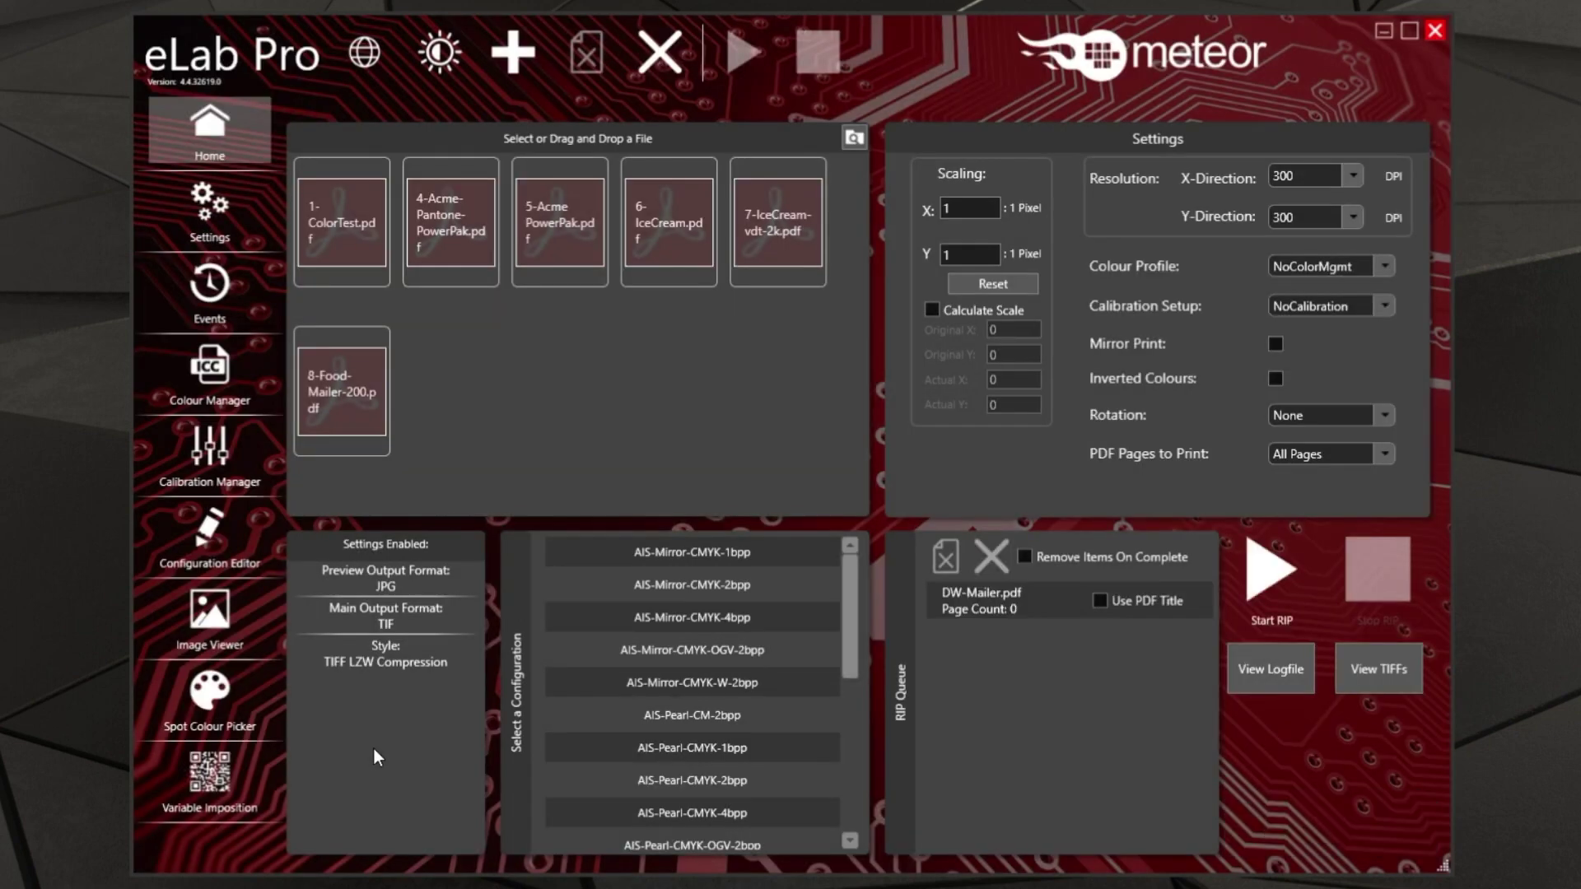
pyautogui.click(1016, 599)
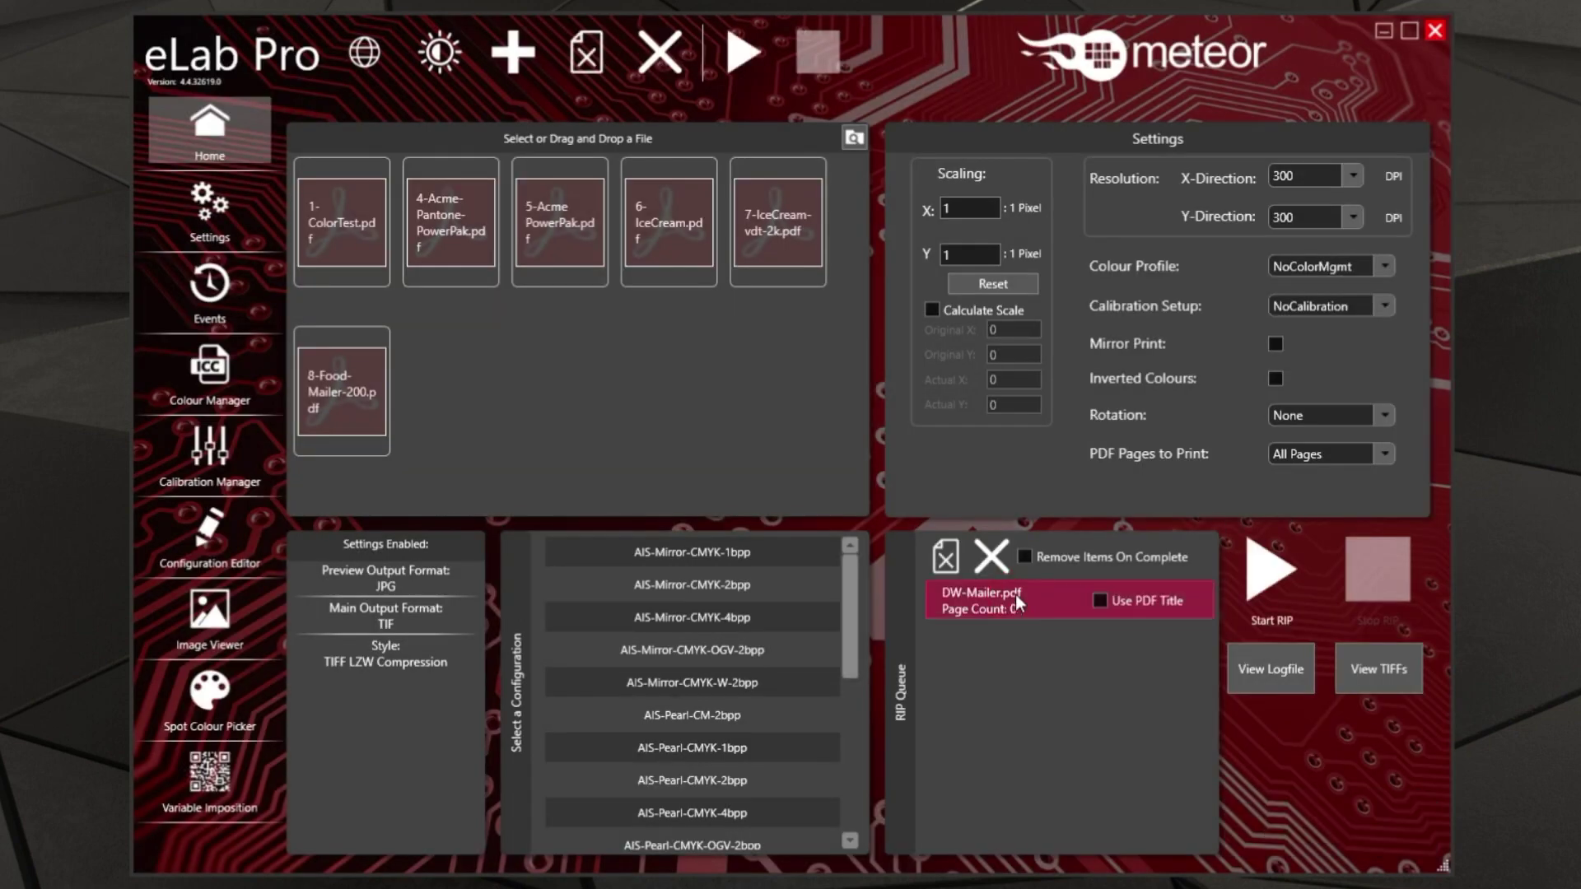
pyautogui.click(993, 558)
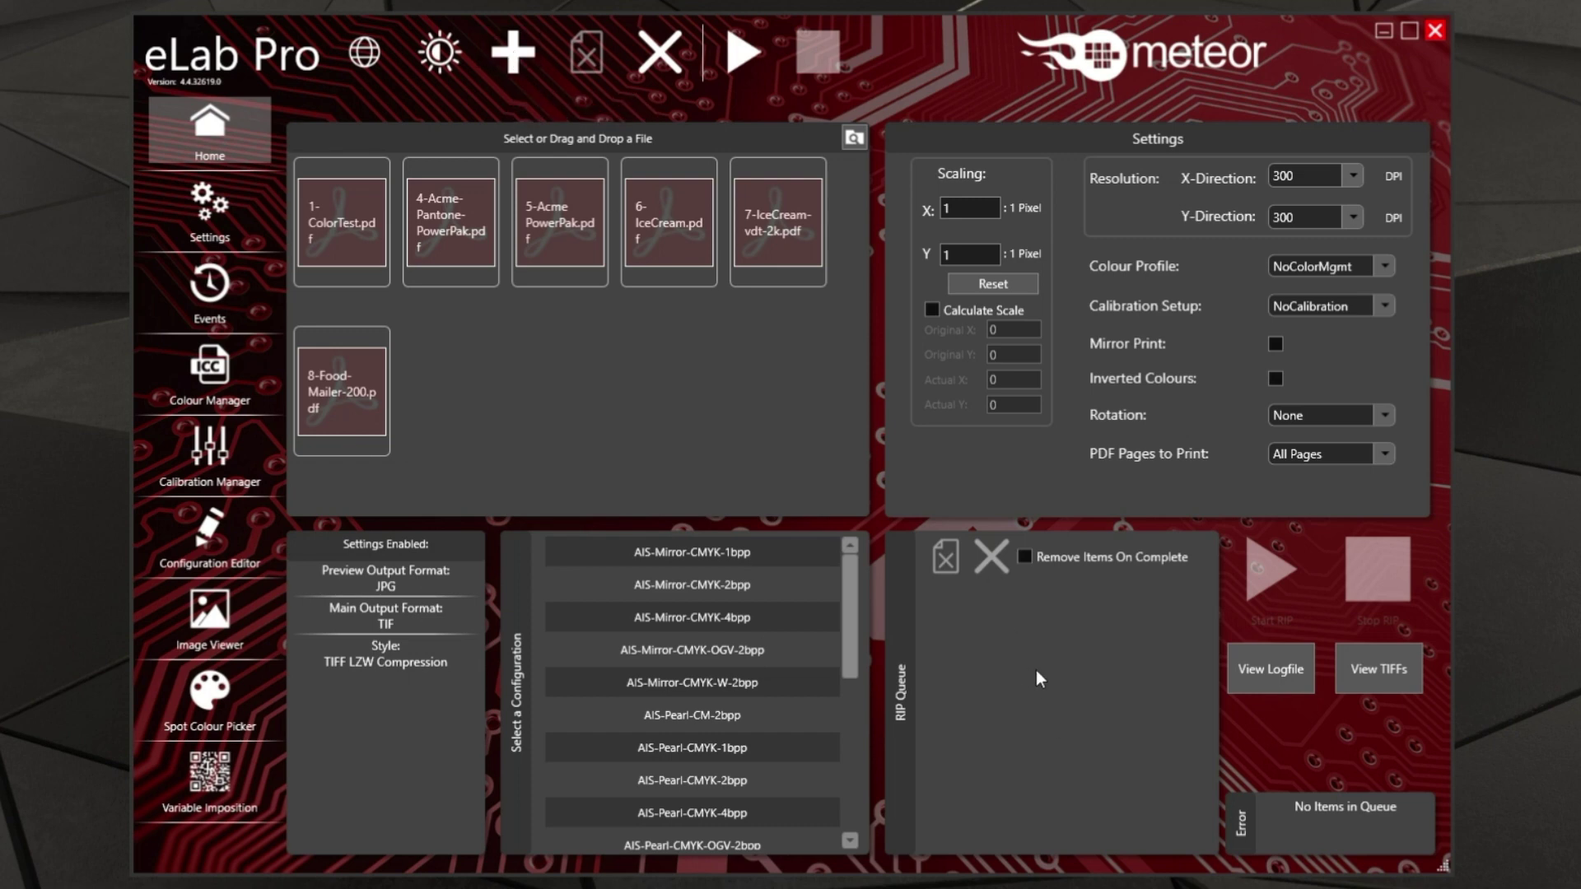
# Queue 1-ColorTest.pdf and start the RIP with the eProof configuration.
pyautogui.moveTo(357, 203)
pyautogui.click(337, 211)
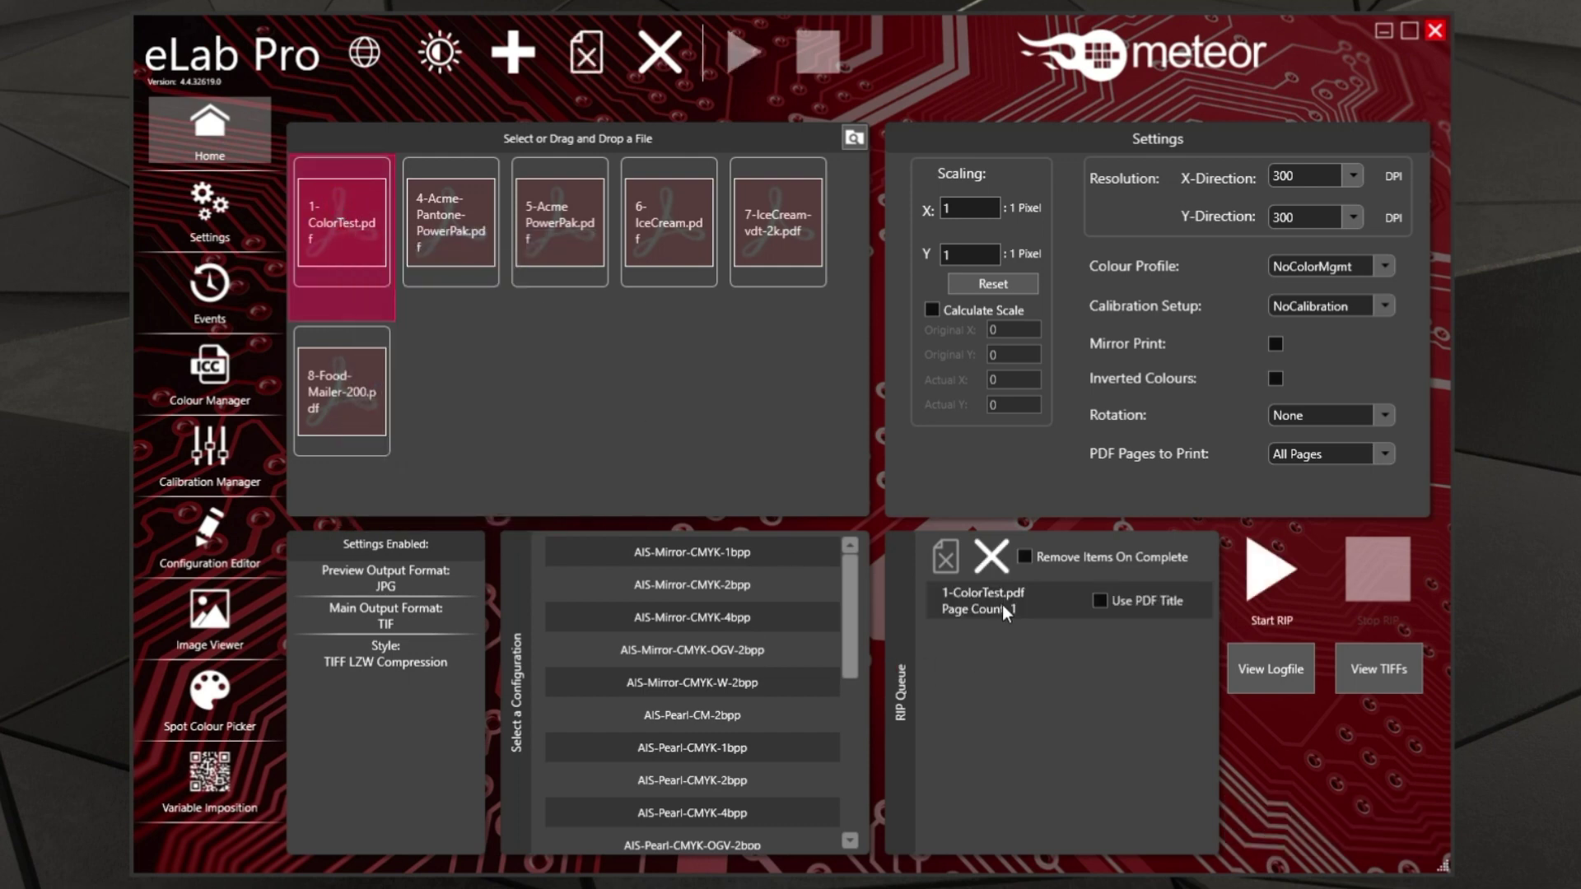
pyautogui.scroll(-4, 734, 703)
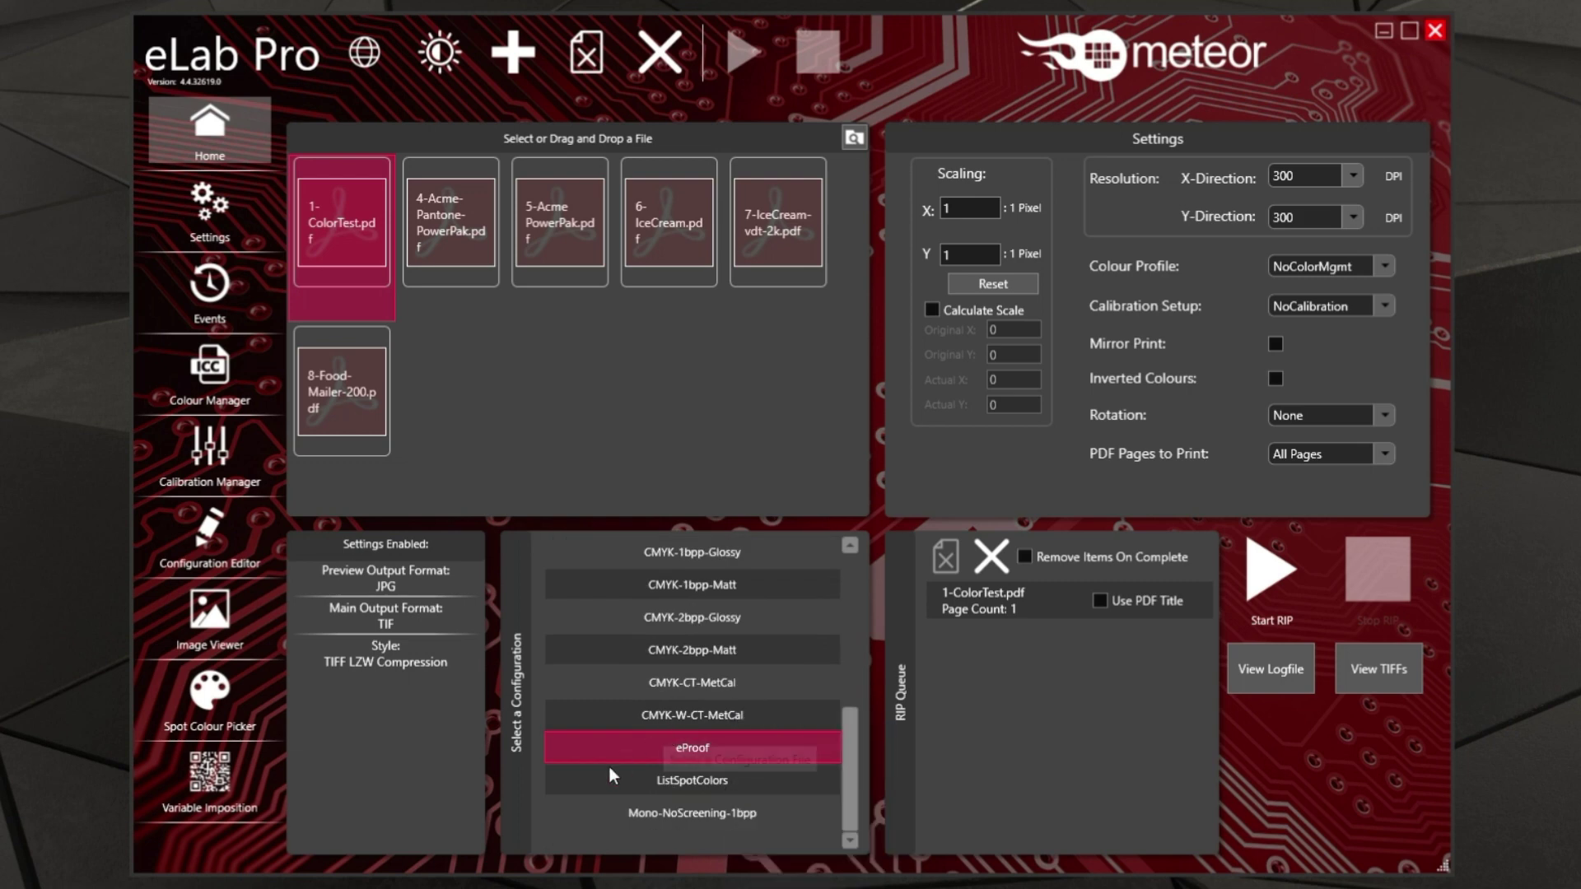
pyautogui.moveTo(664, 754)
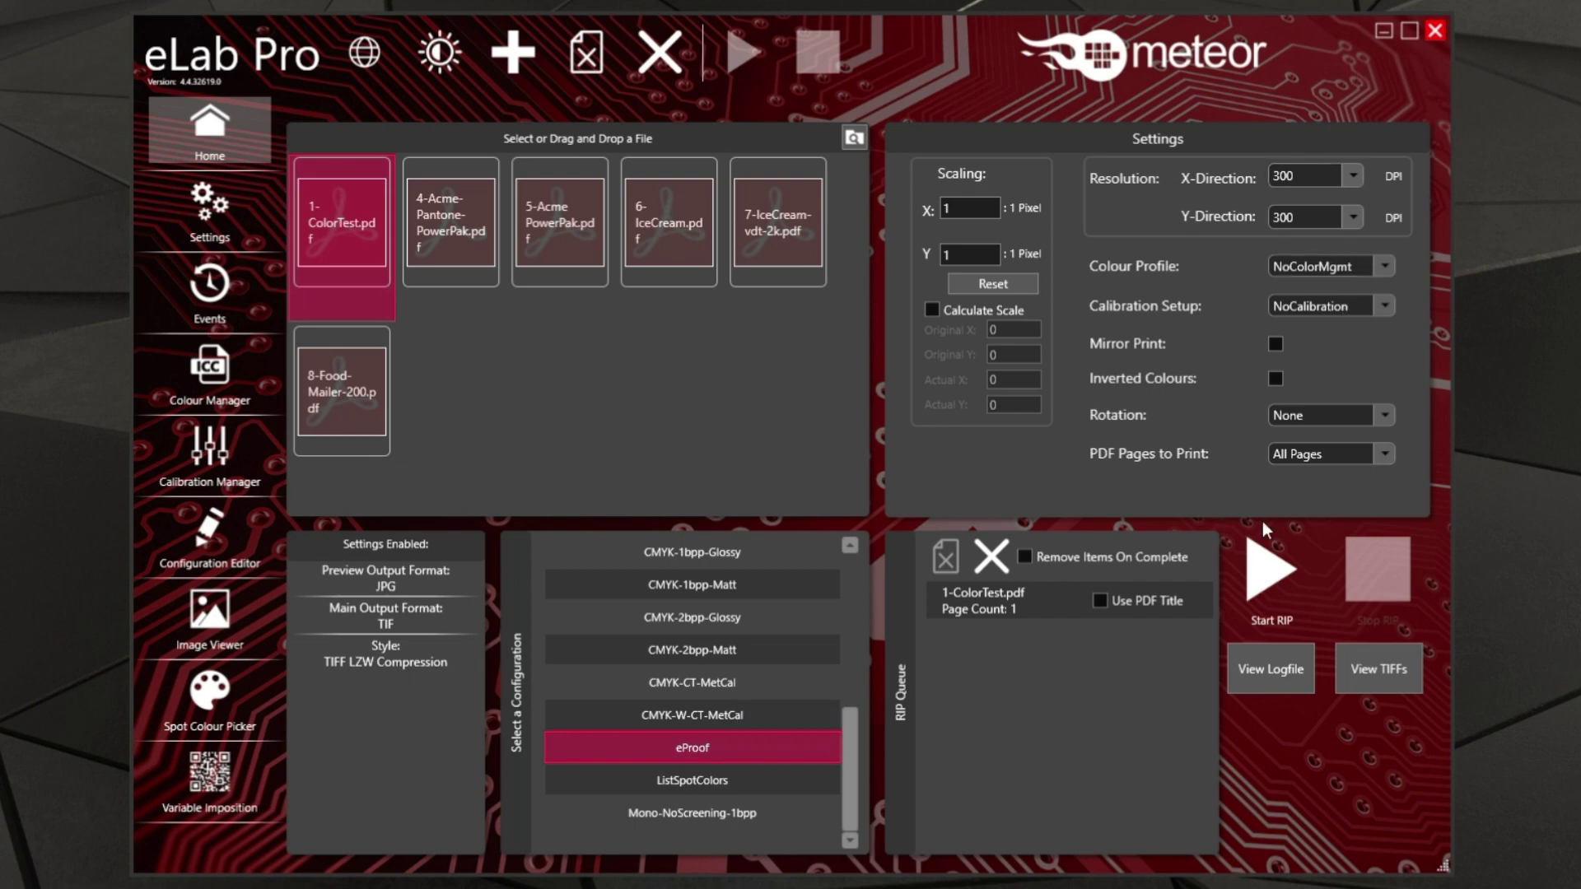
pyautogui.click(1024, 600)
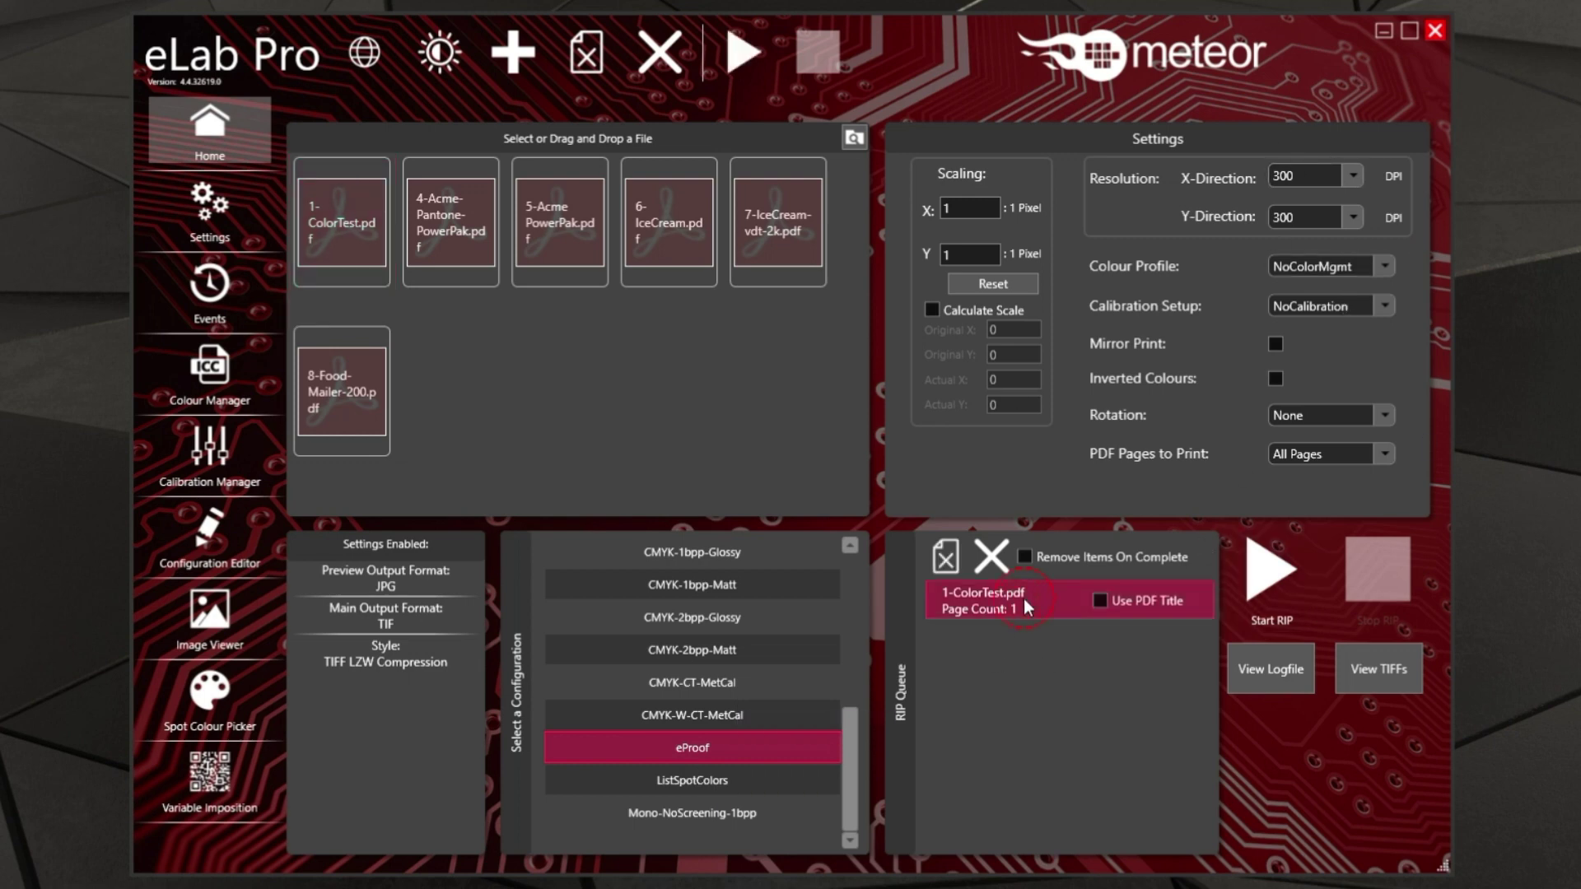
pyautogui.click(1262, 570)
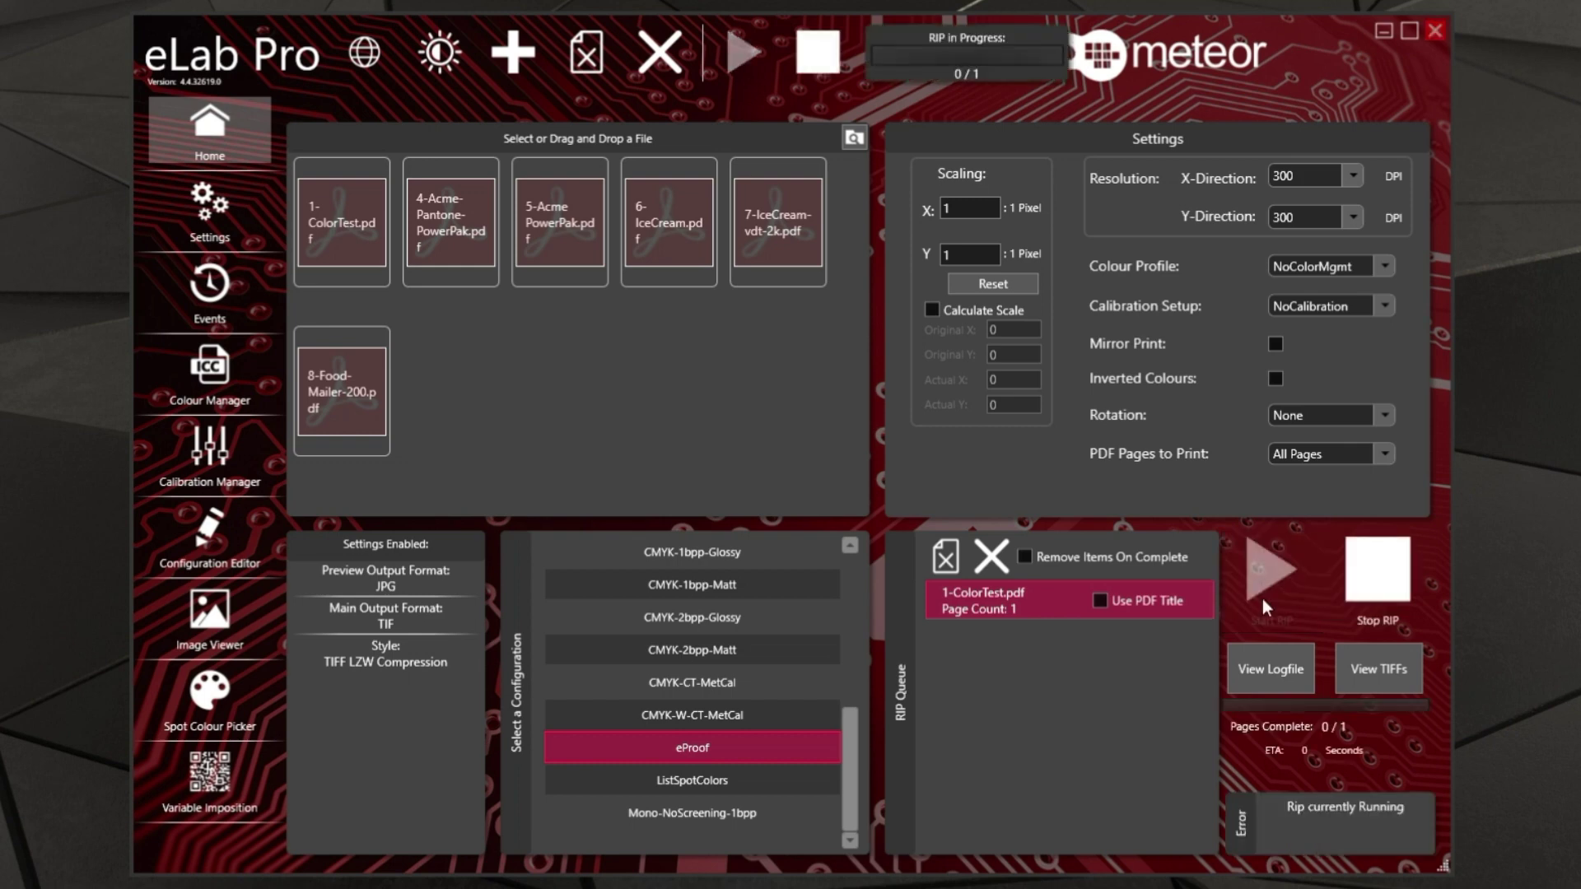
# Open 1-ColorTest_Page1_.tif from the TIFF output folder, examine its colour bars and portraits up close, and close it with the folder.
pyautogui.click(1386, 666)
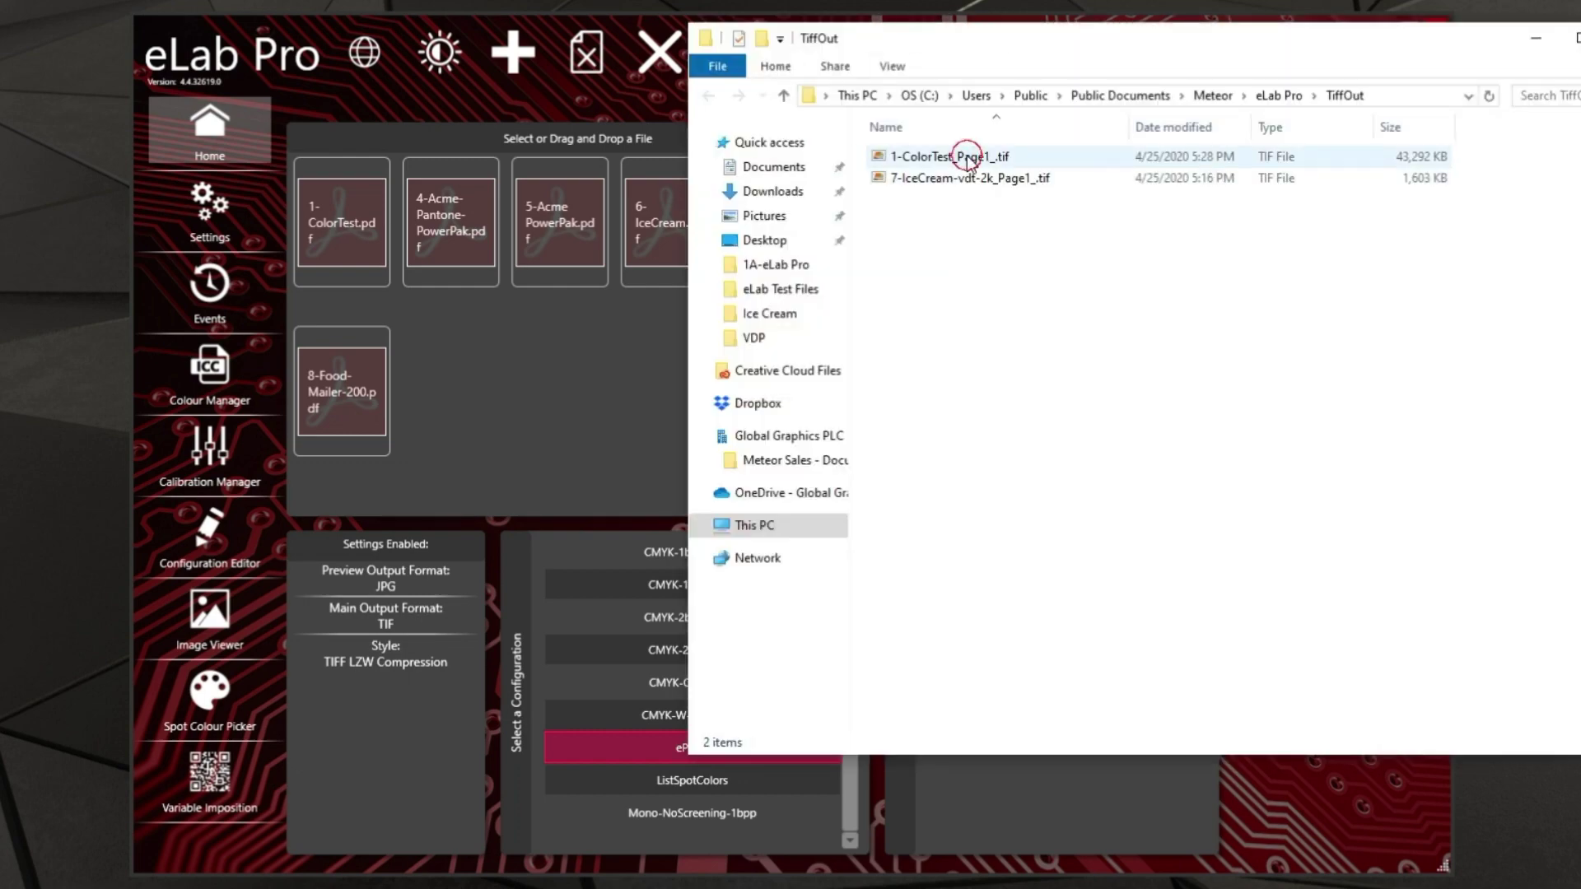
pyautogui.doubleClick(968, 160)
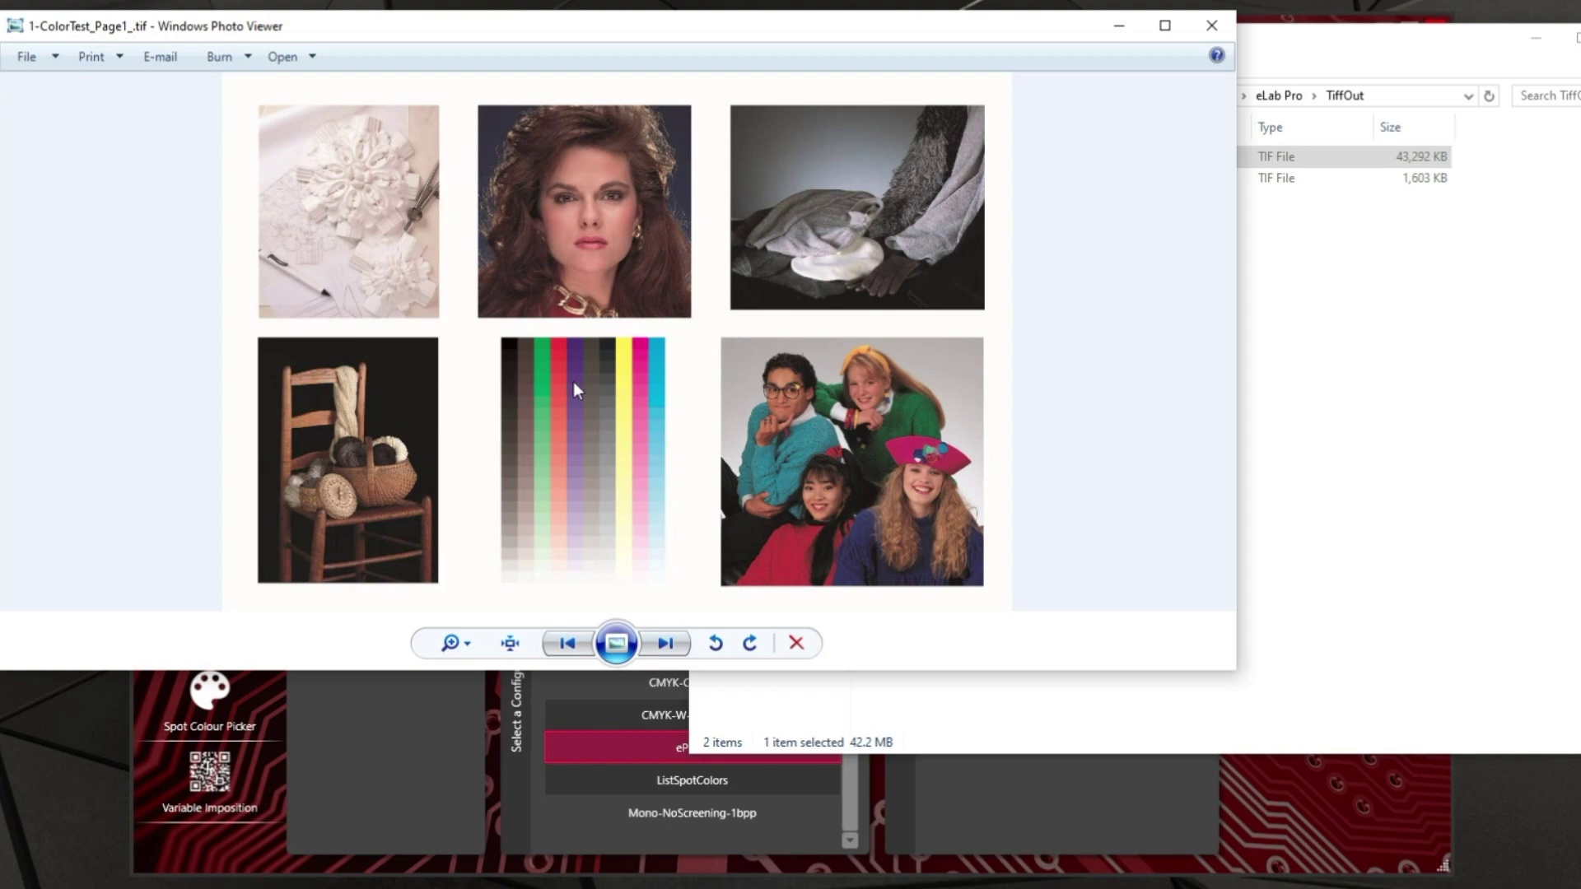
pyautogui.scroll(3, 598, 382)
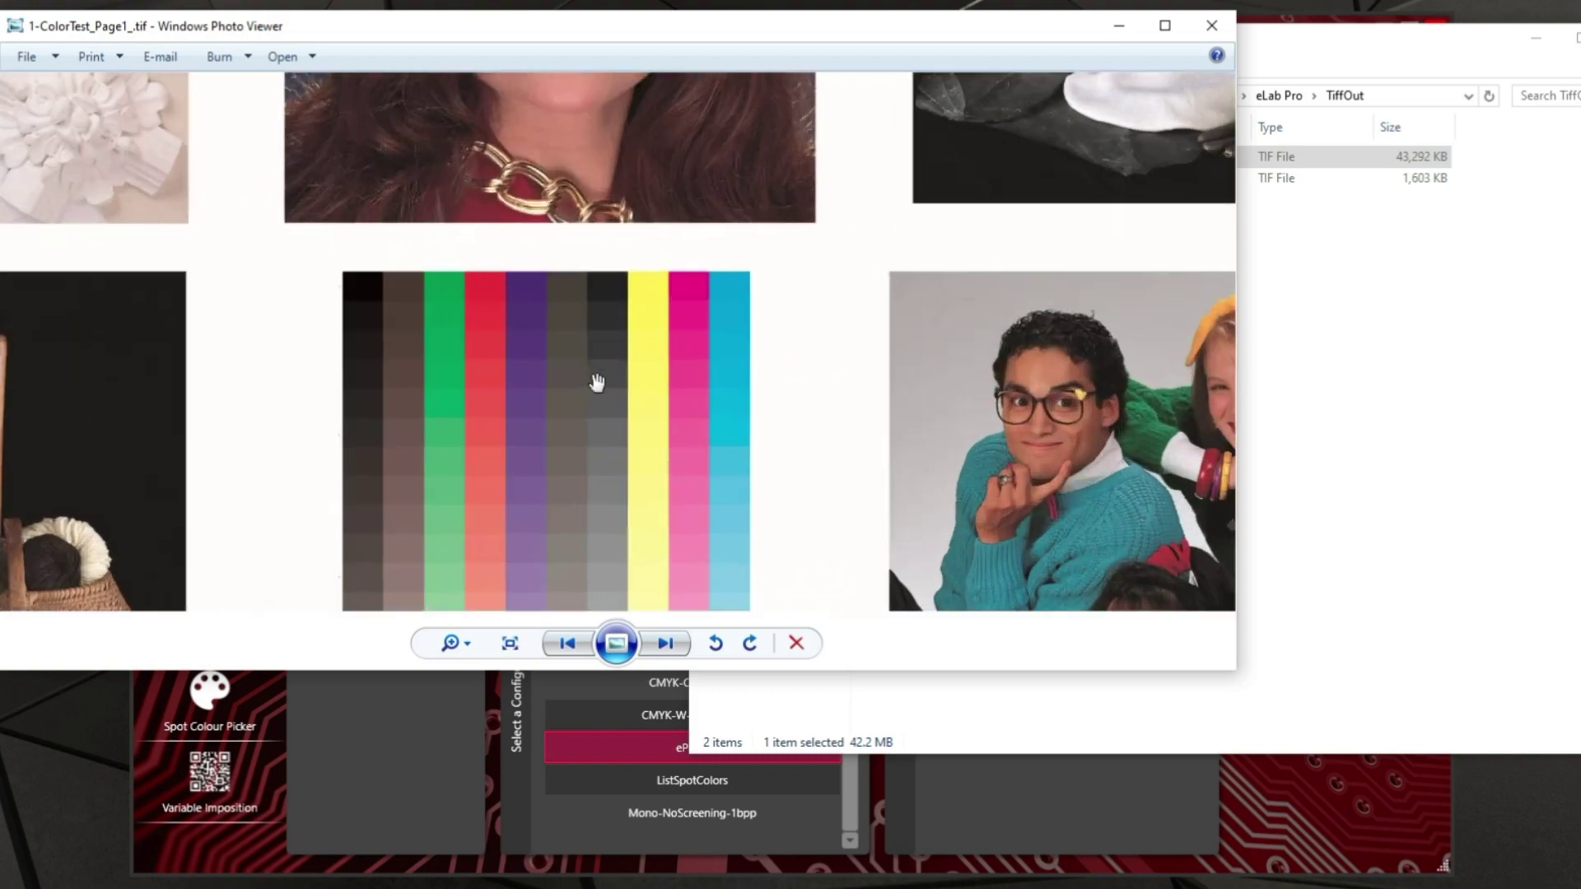
pyautogui.scroll(-2, 598, 382)
pyautogui.scroll(2, 598, 382)
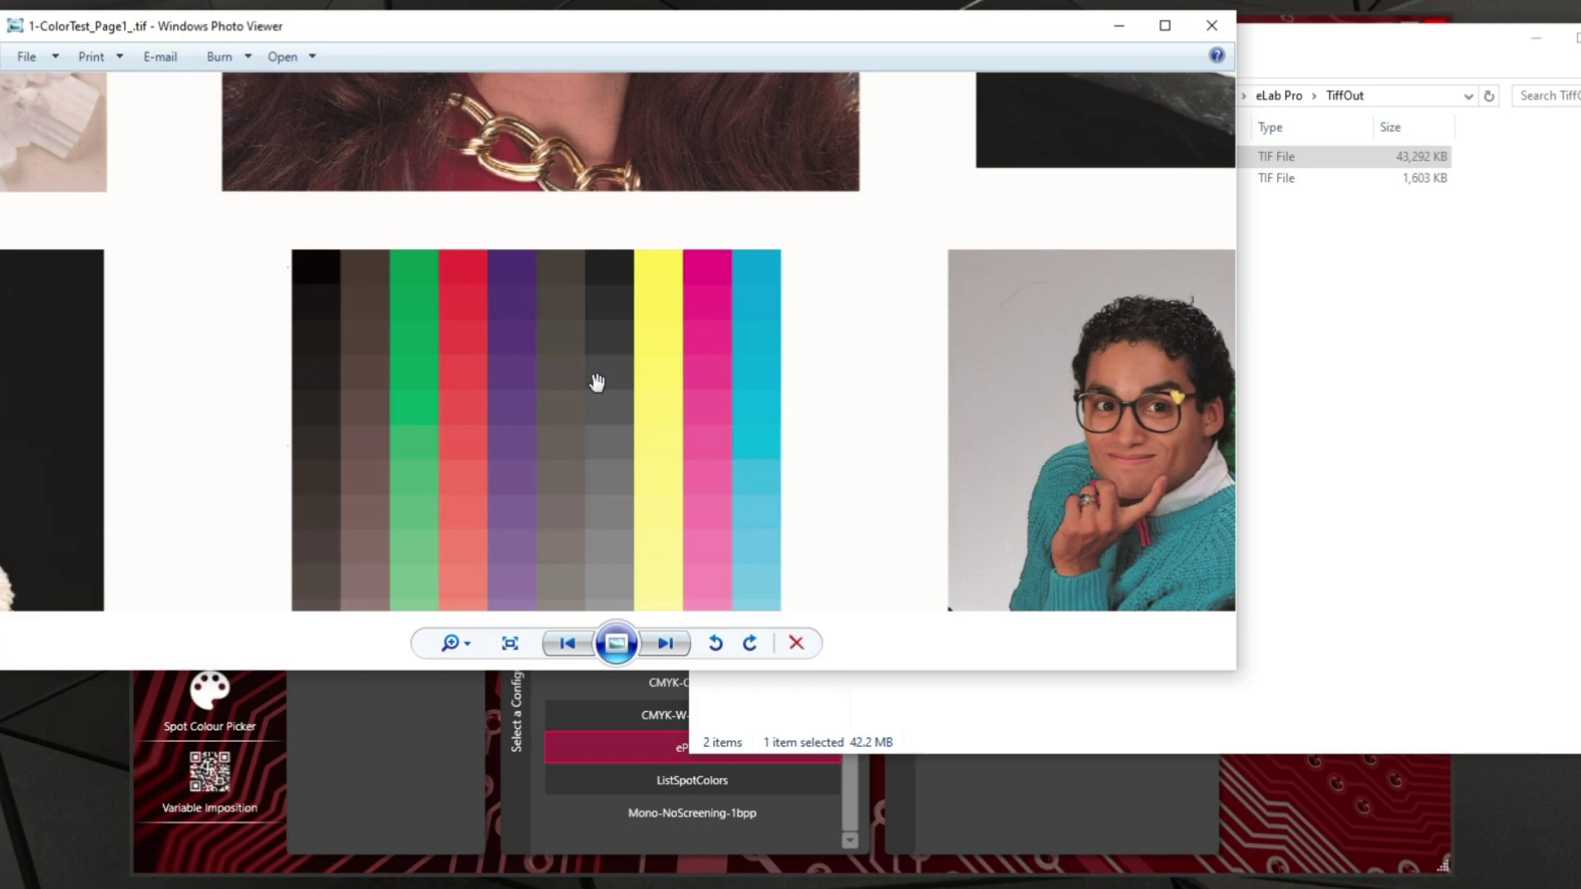
pyautogui.moveTo(597, 382); pyautogui.dragTo(519, 134)
pyautogui.click(851, 390)
pyautogui.moveTo(715, 373); pyautogui.dragTo(787, 387)
pyautogui.scroll(-2, 371, 271)
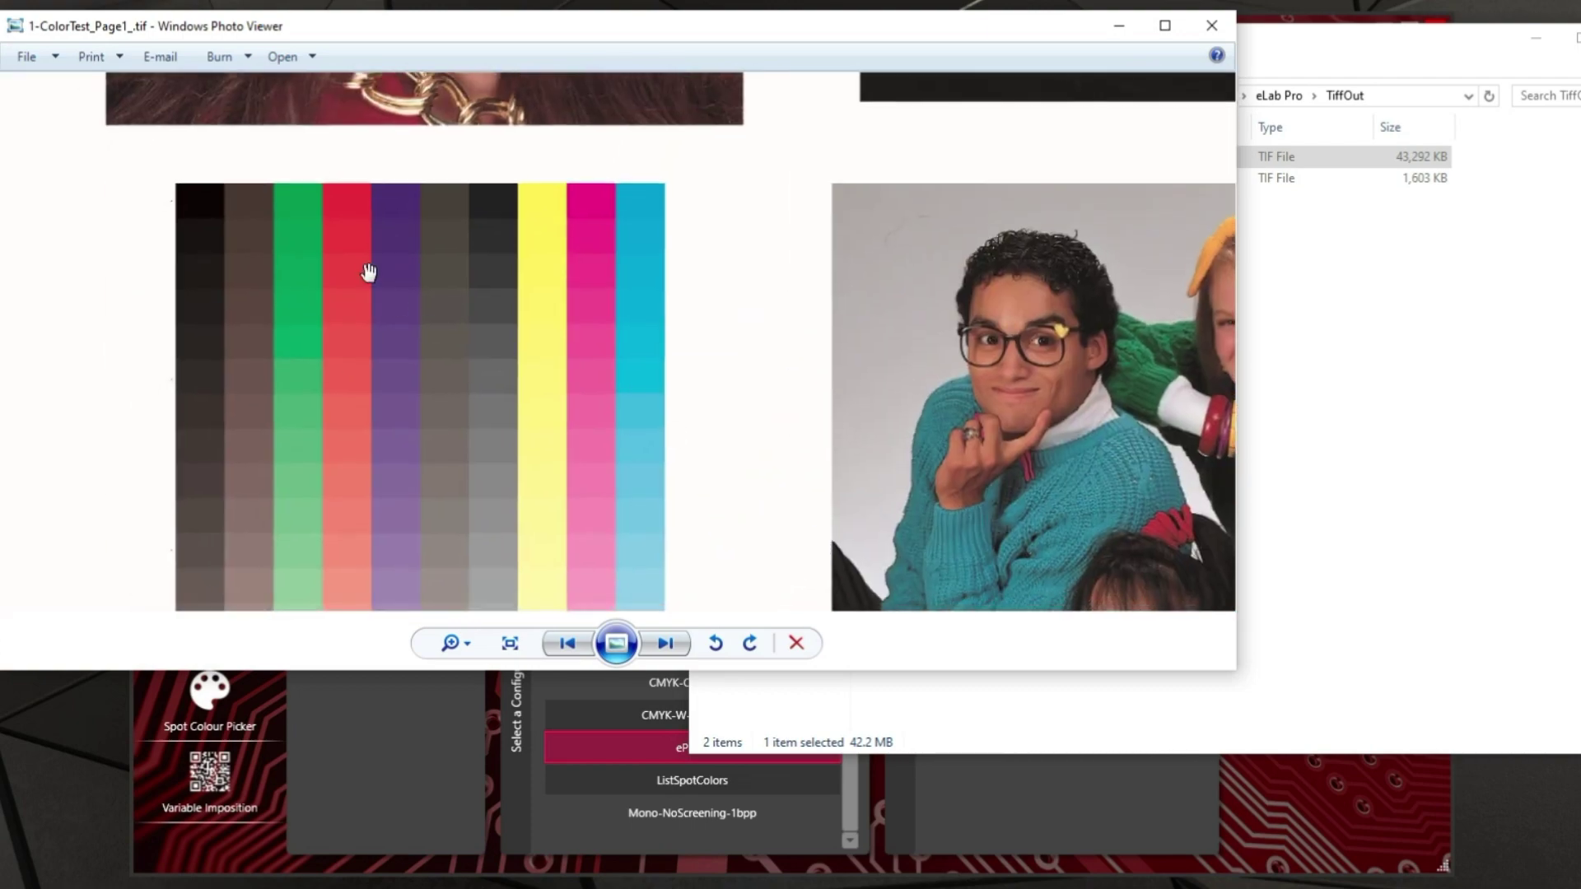
pyautogui.scroll(2, 637, 544)
pyautogui.moveTo(779, 266); pyautogui.dragTo(809, 357)
pyautogui.scroll(5, 741, 247)
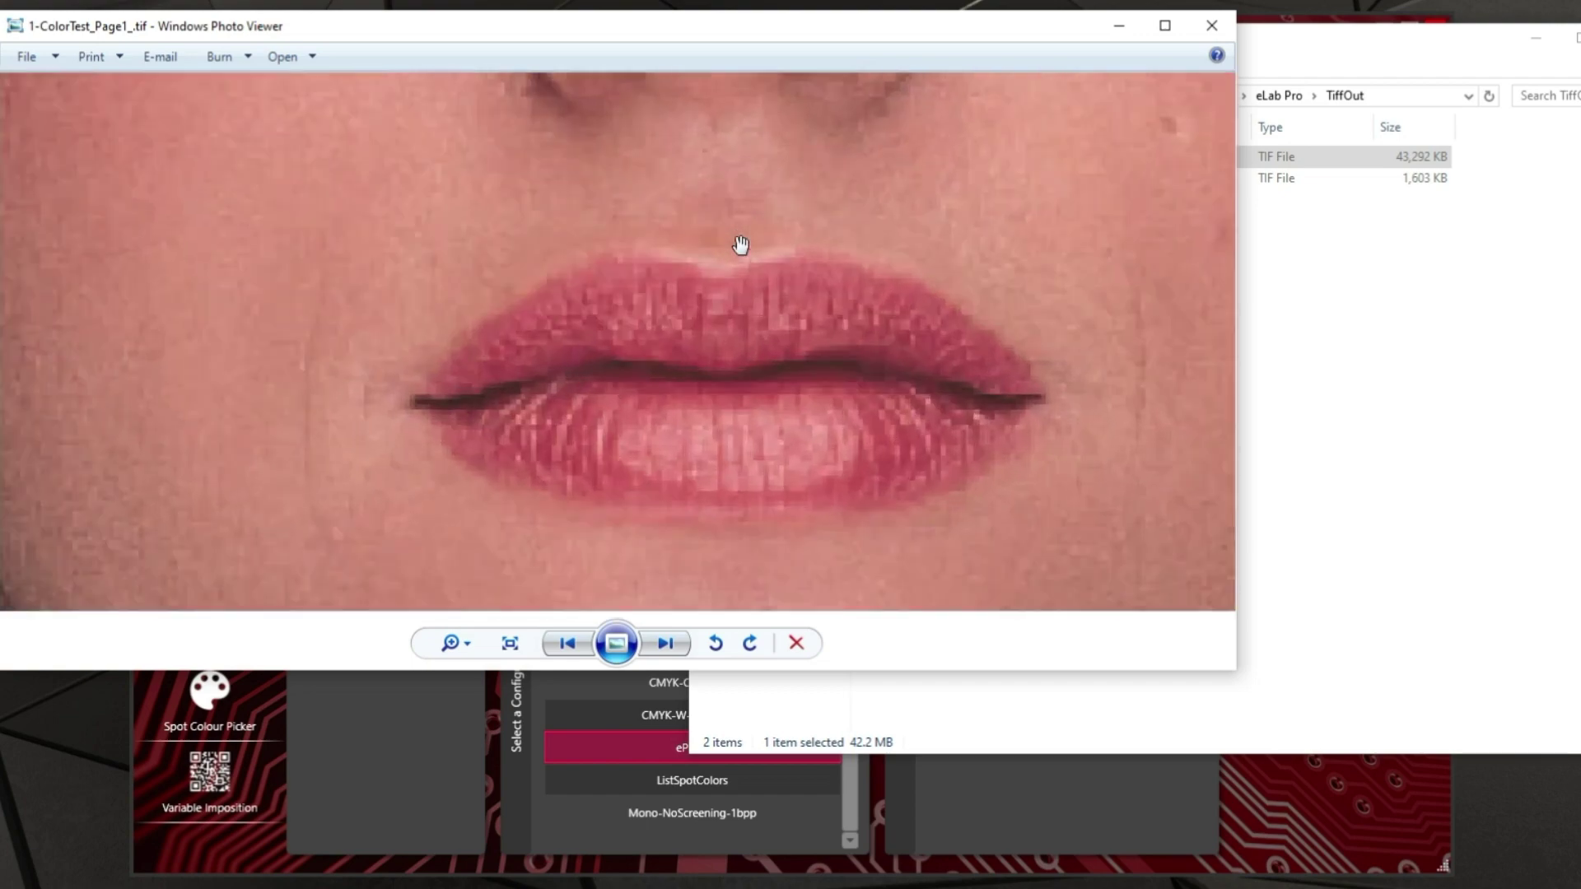
pyautogui.scroll(-5, 739, 255)
pyautogui.scroll(-4, 738, 261)
pyautogui.click(1210, 24)
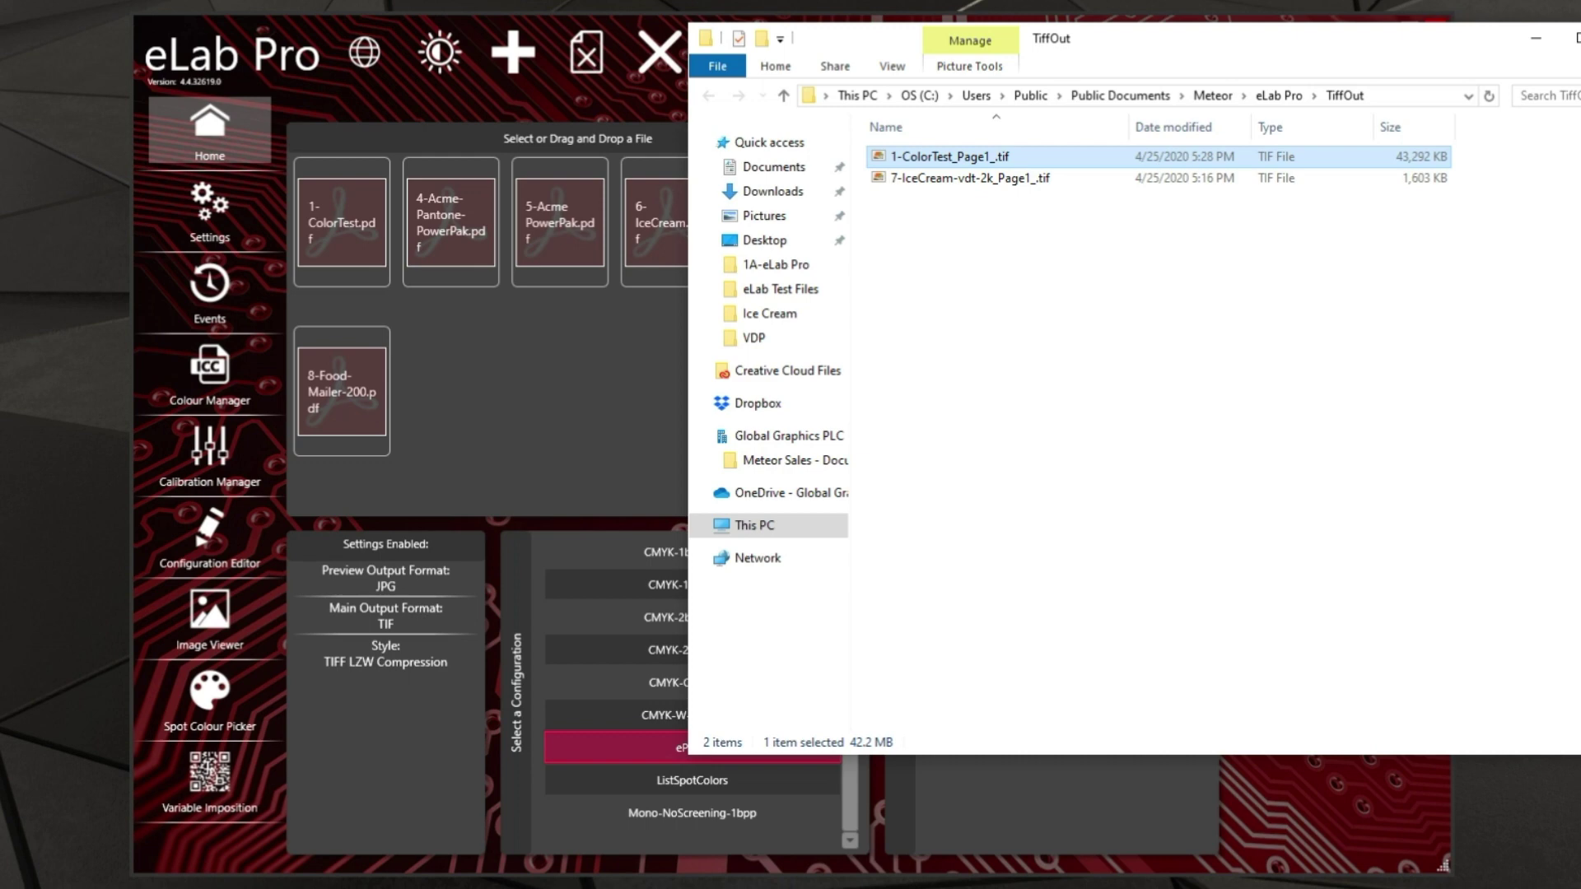
pyautogui.hotkey('alt', 'F4')
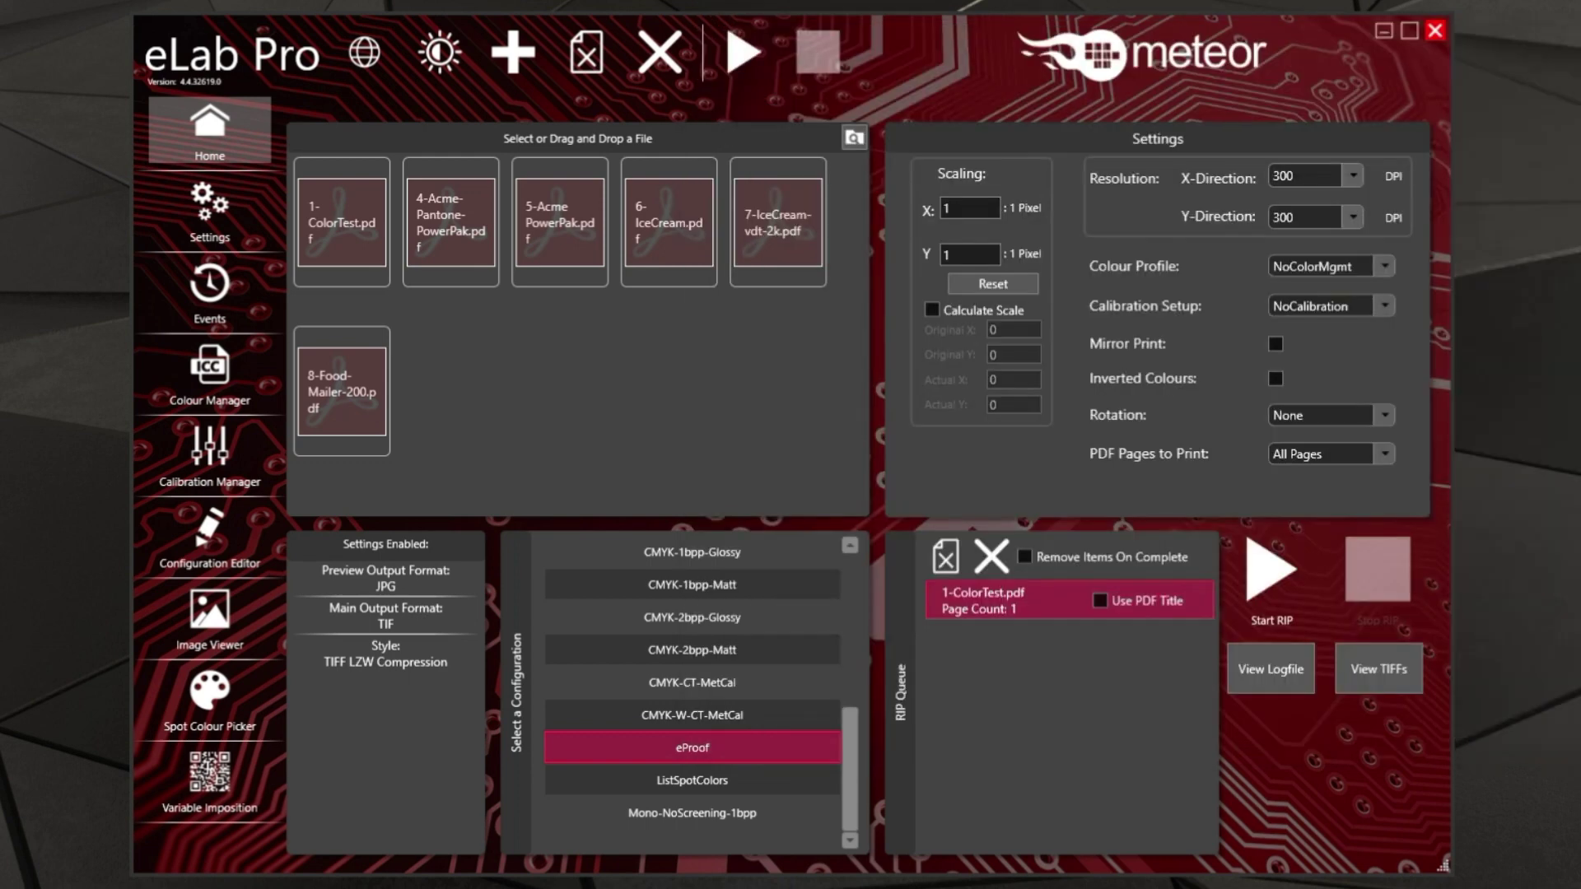
# Read through the event log for the queue activity and the config file written for the RIP job.
pyautogui.click(212, 300)
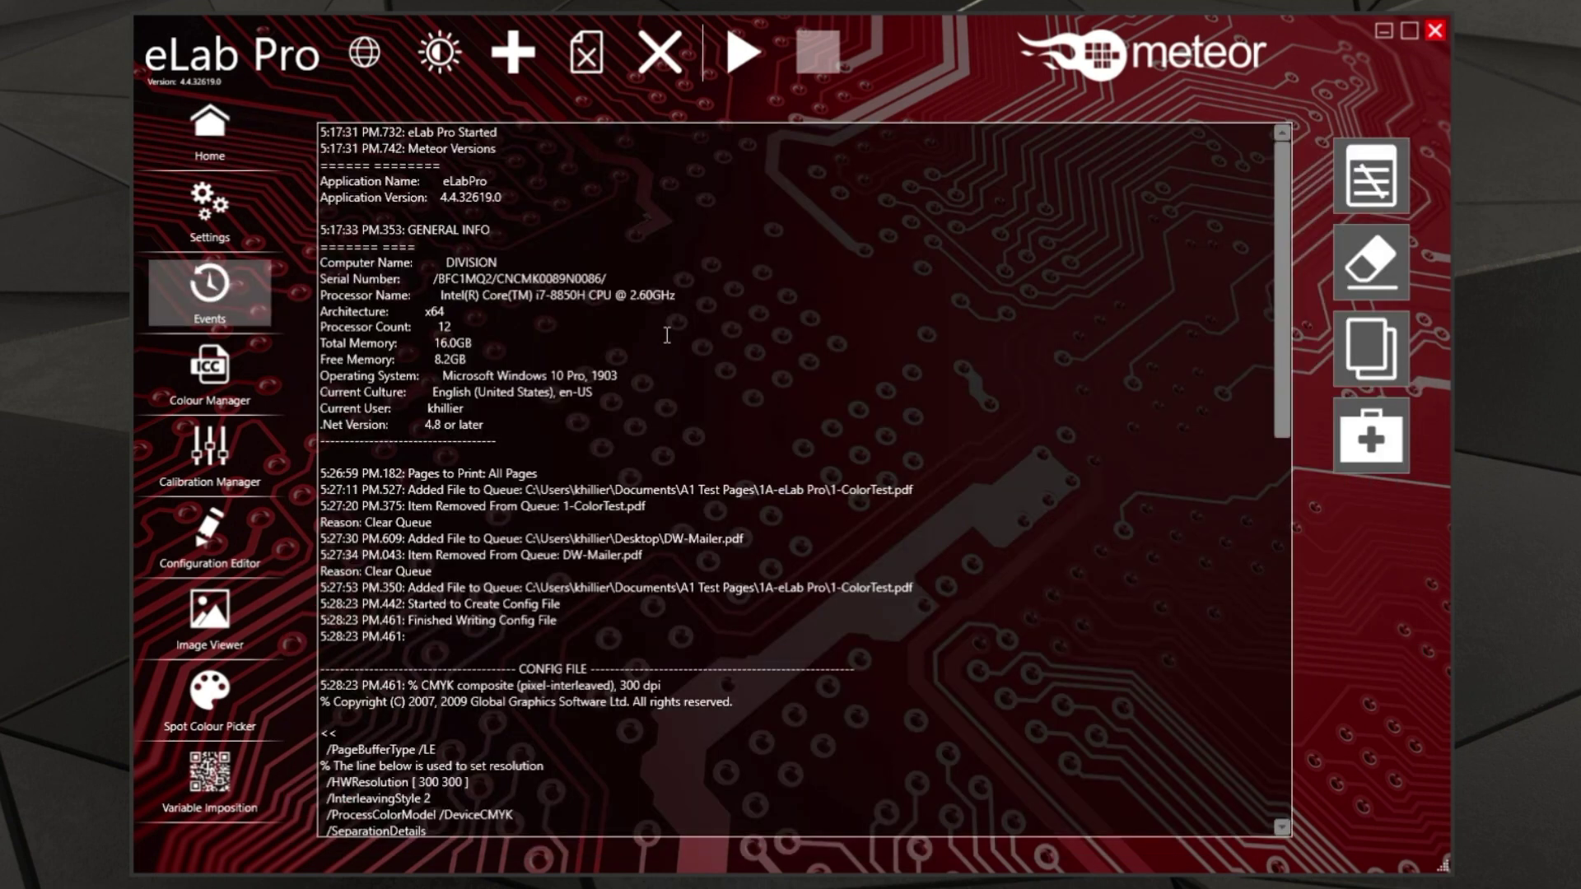
pyautogui.scroll(-4, 597, 356)
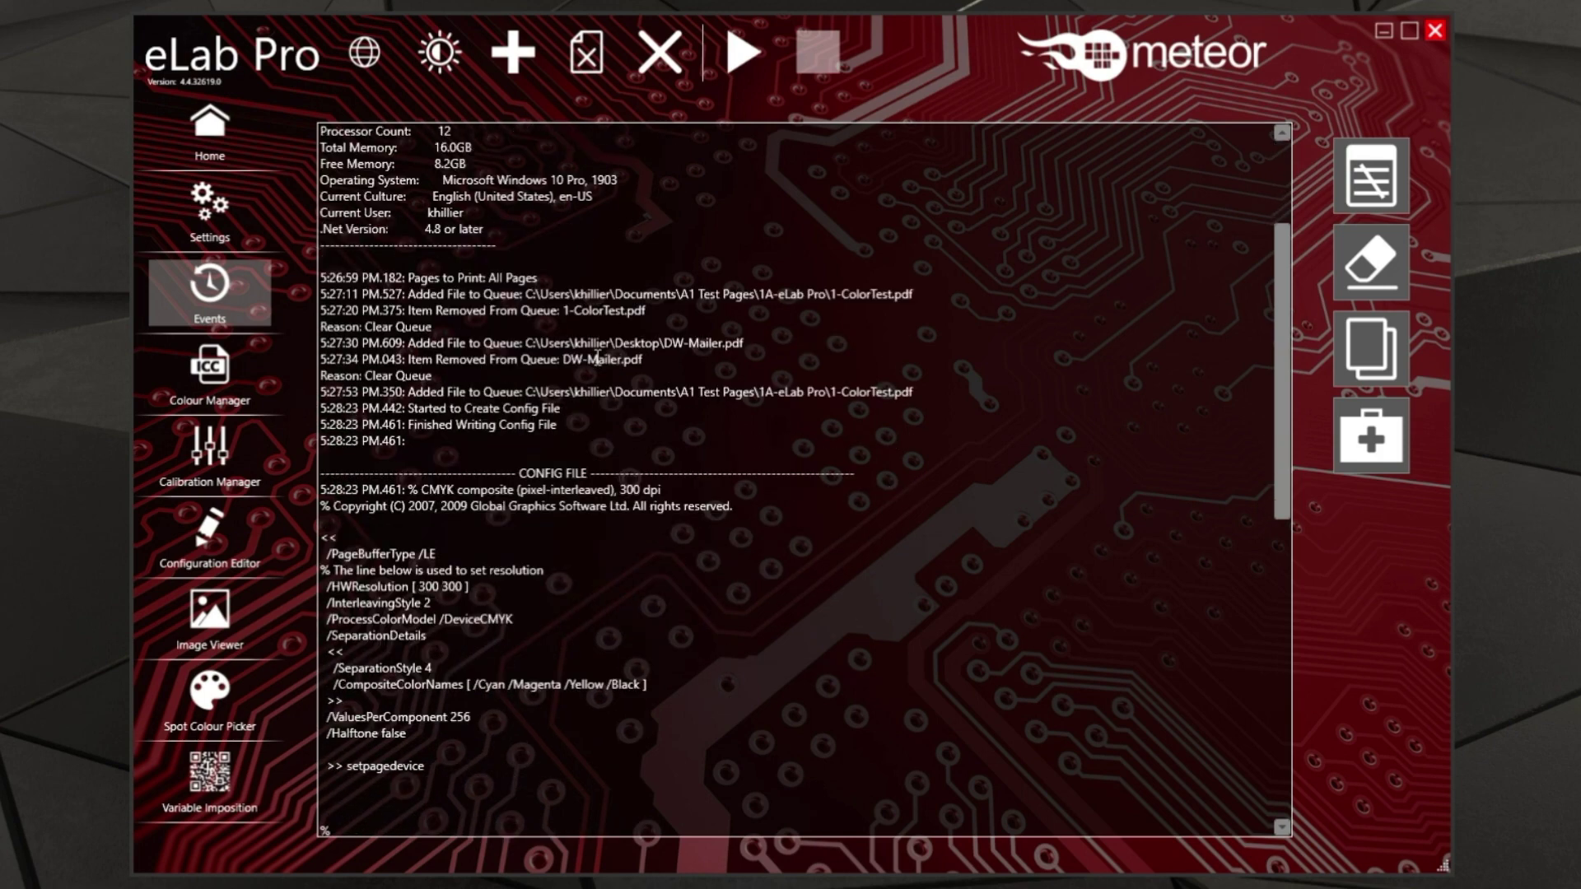
pyautogui.scroll(-15, 597, 356)
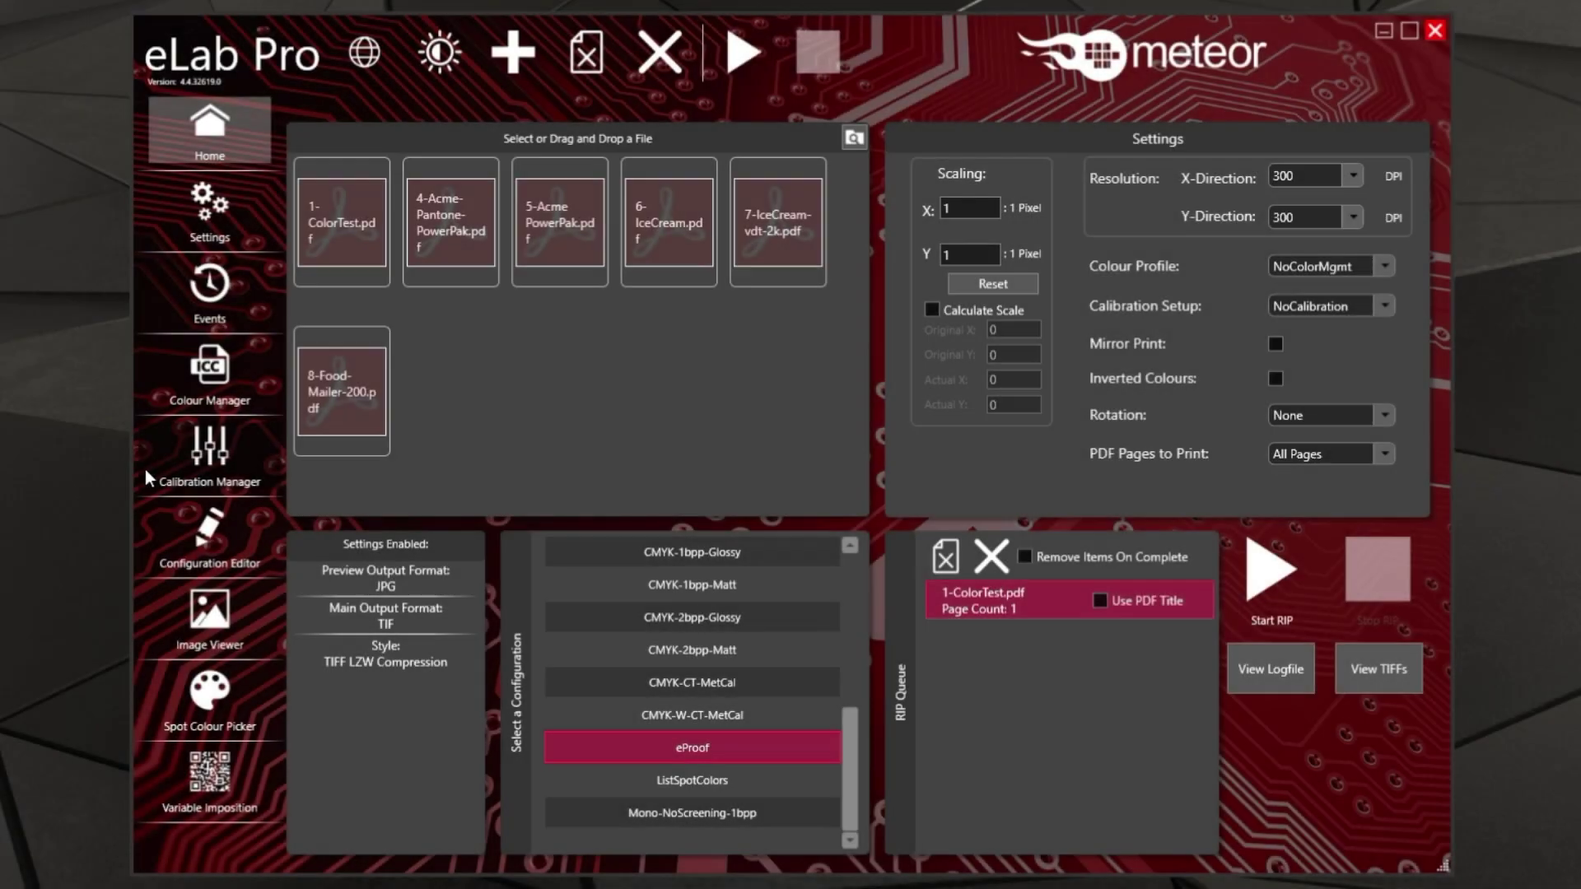
# Return to the Home page and clear the RIP queue.
pyautogui.click(985, 563)
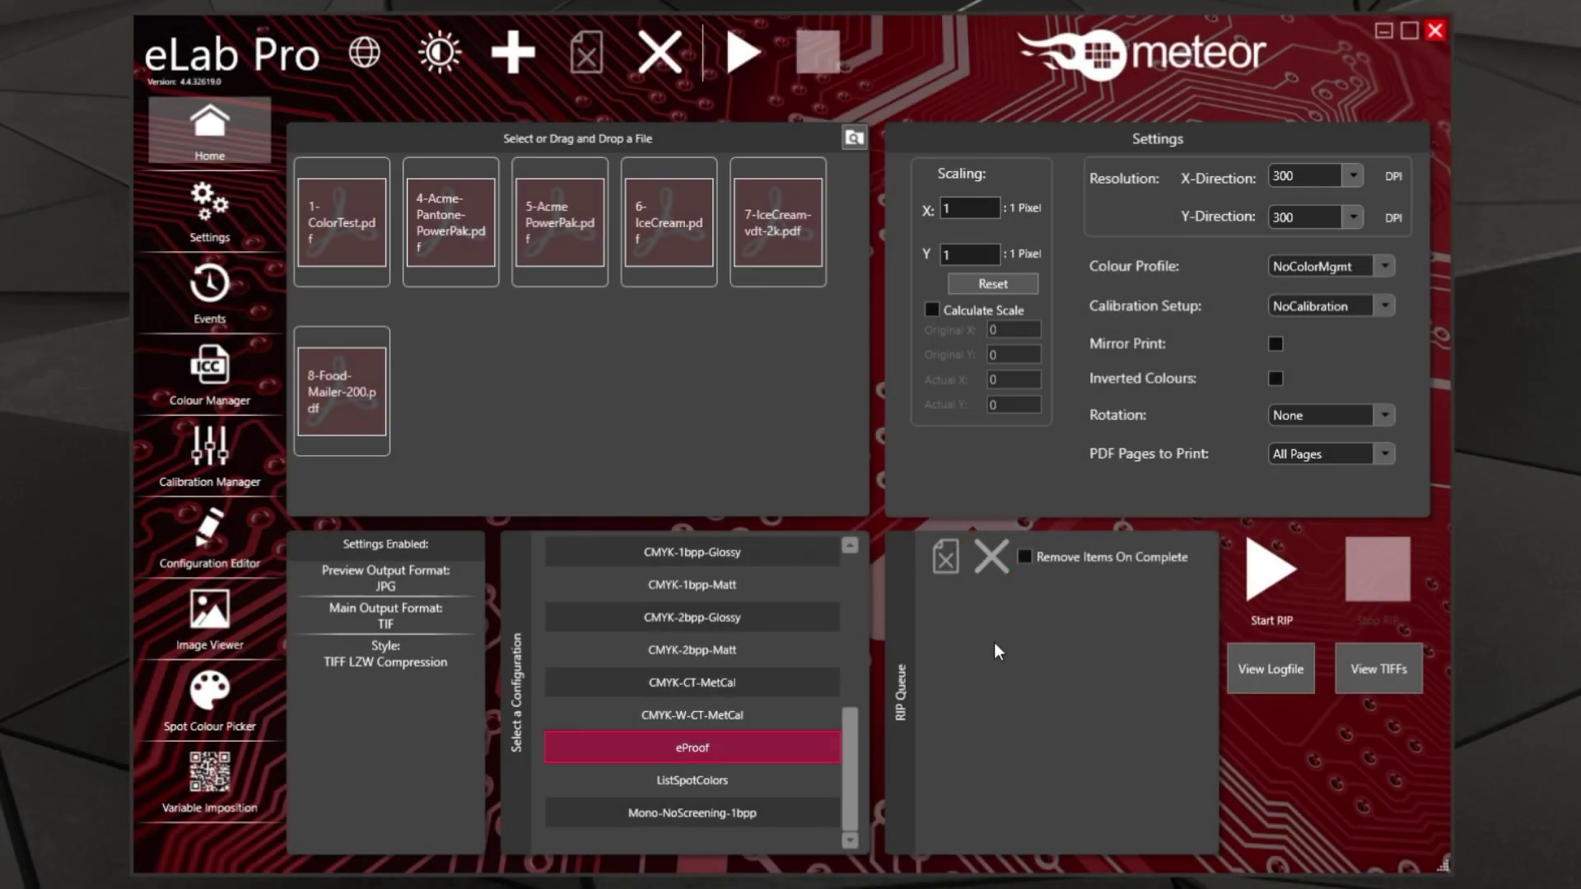
# Queue 1-ColorTest.pdf, RIP it with the eProof configuration, and open 1-ColorTest_Page1_.tif from the TIFF output folder.
pyautogui.click(329, 229)
pyautogui.click(983, 598)
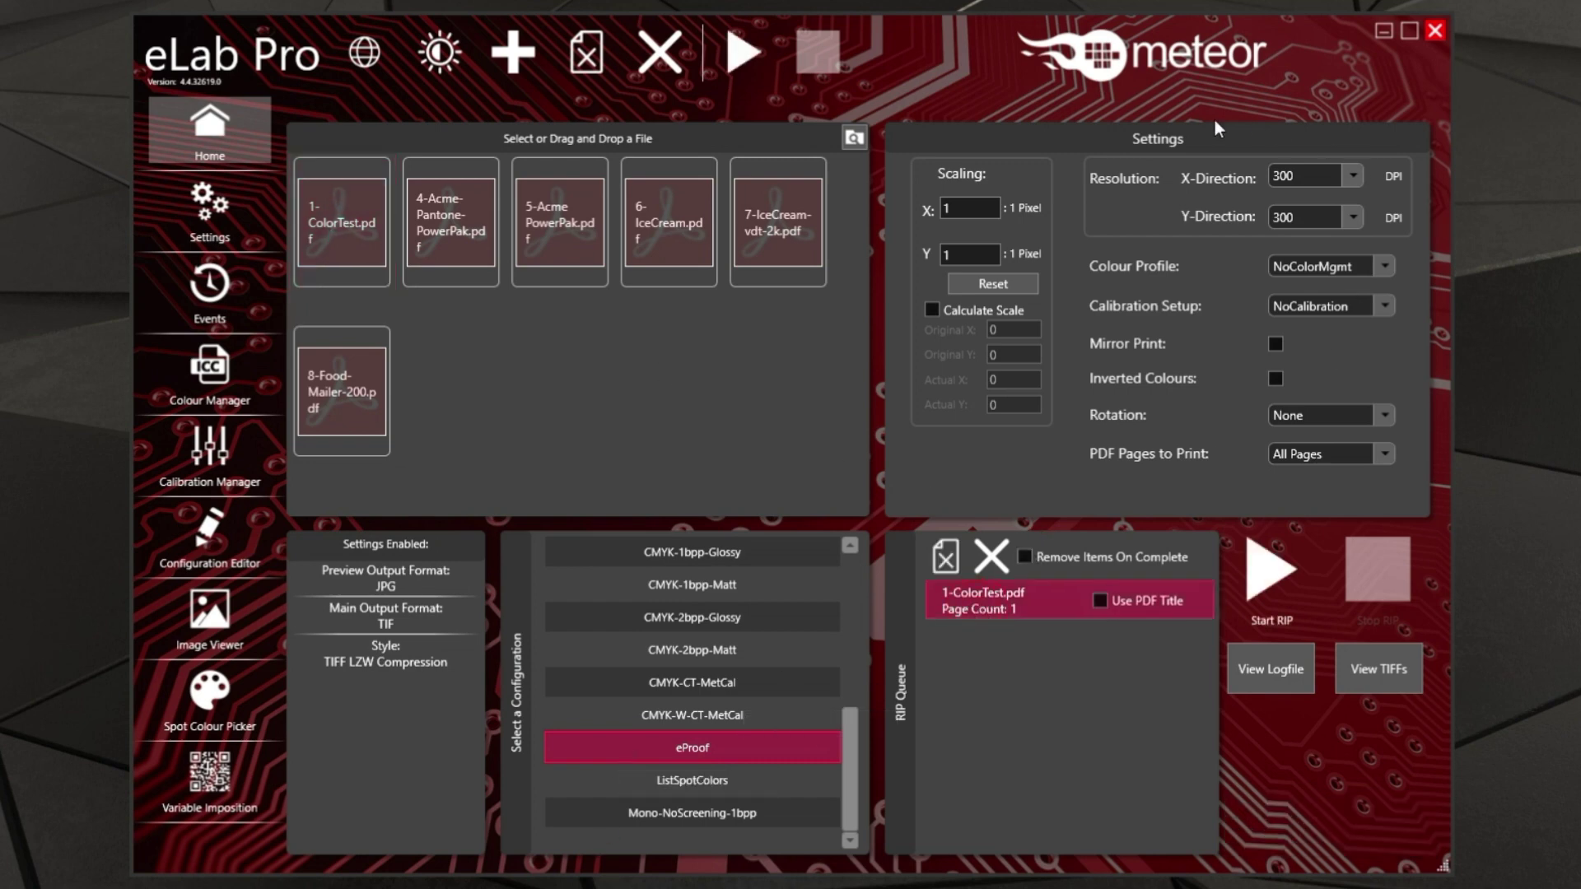
pyautogui.click(1280, 573)
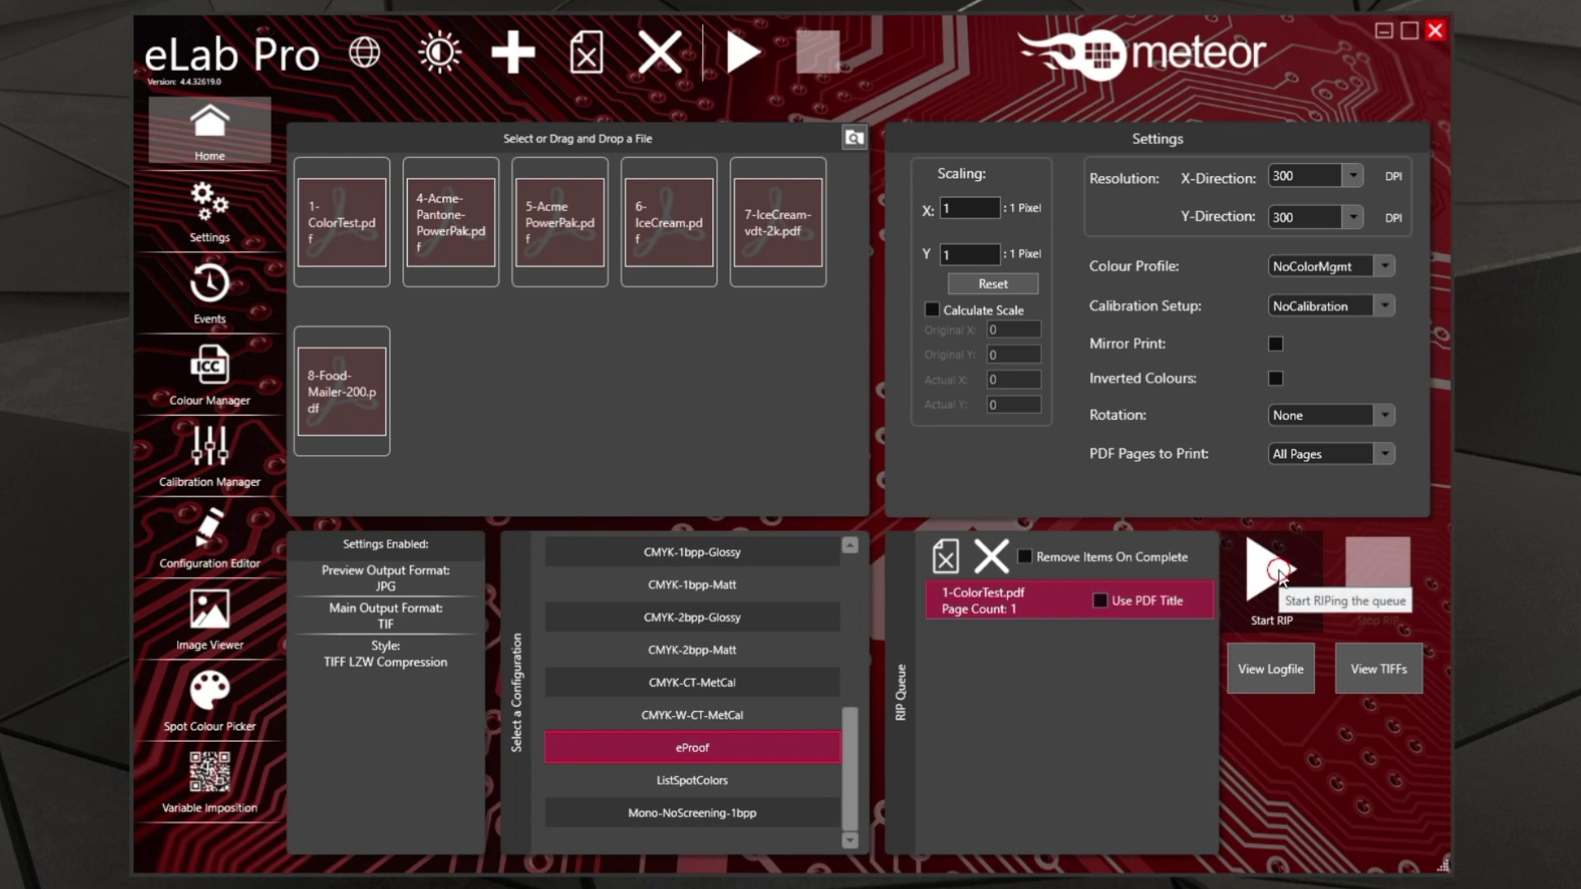
pyautogui.click(1378, 672)
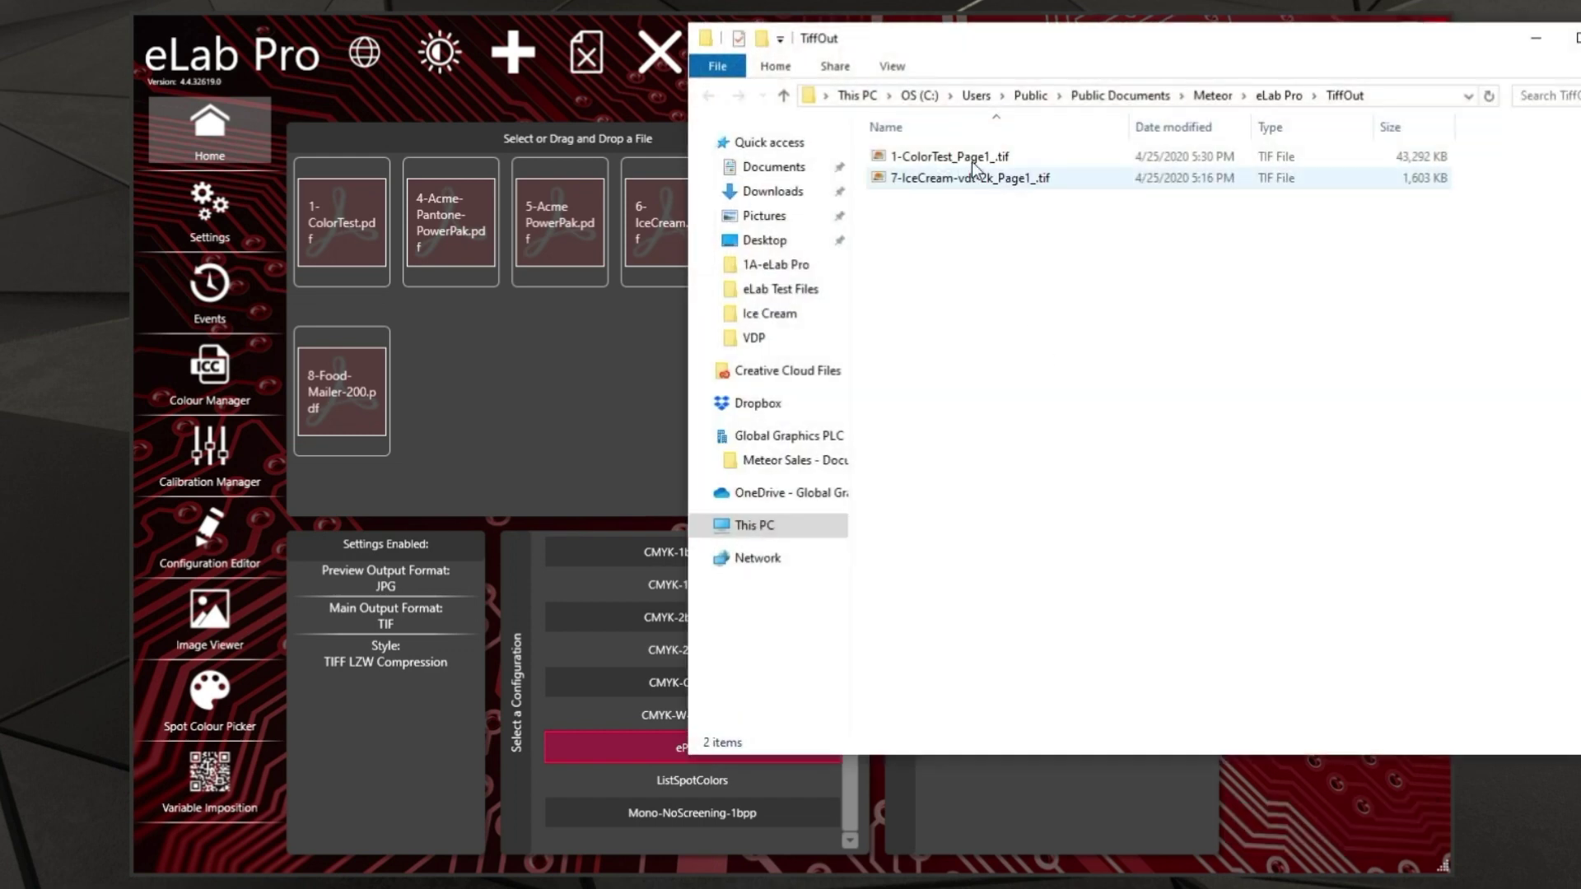
pyautogui.doubleClick(926, 158)
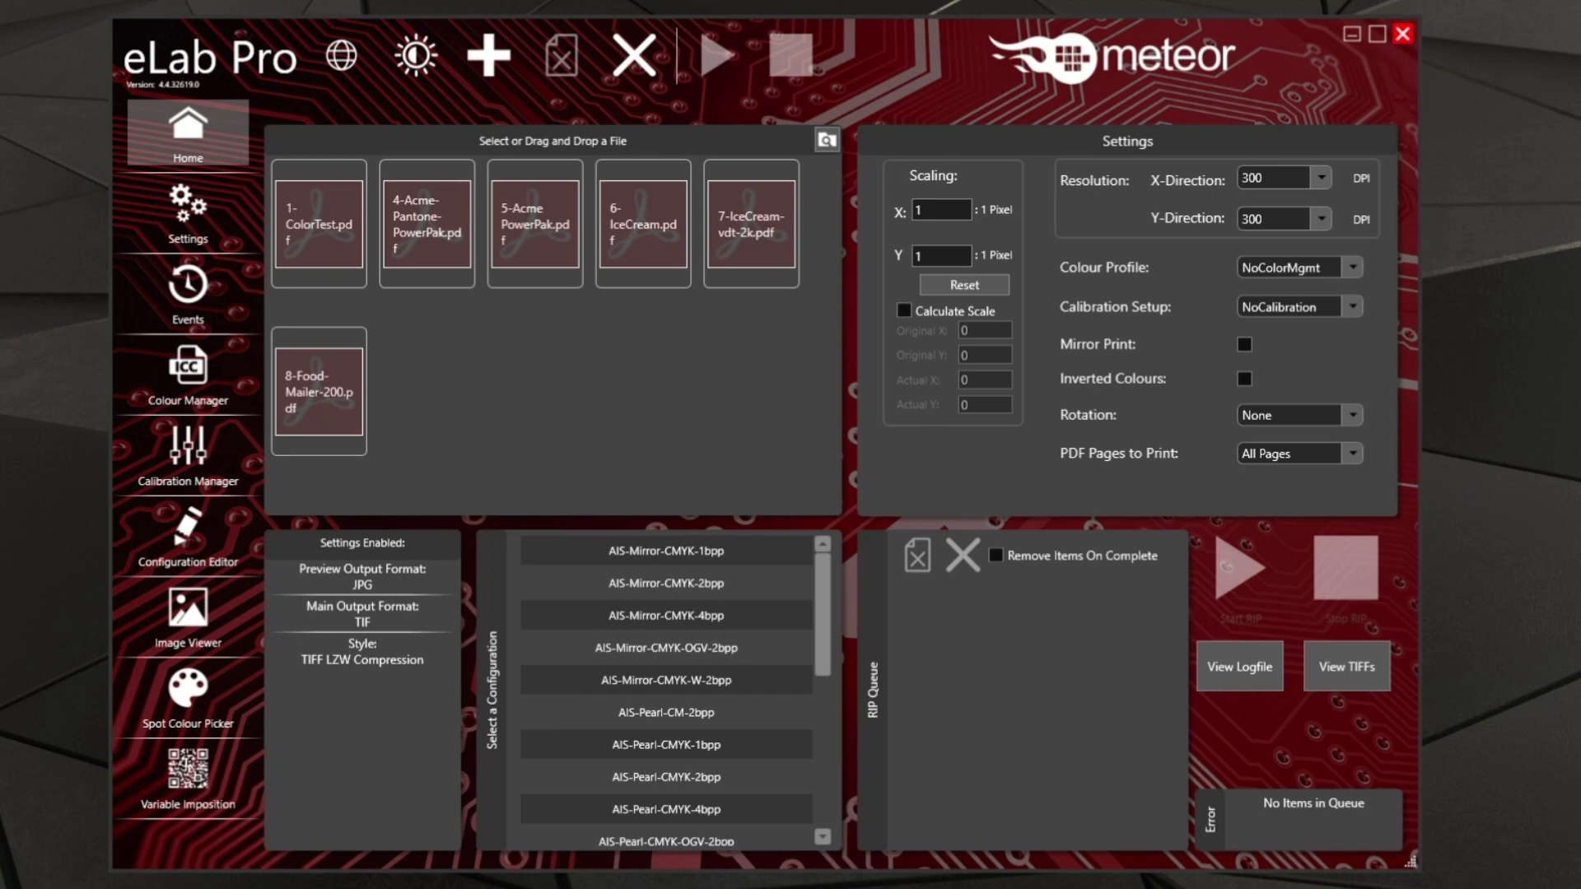
# In the Colour Manager, add the ICC profile 3-Acme-BOPP-424.icc from the 1A-eLab Pro folder.
pyautogui.click(193, 389)
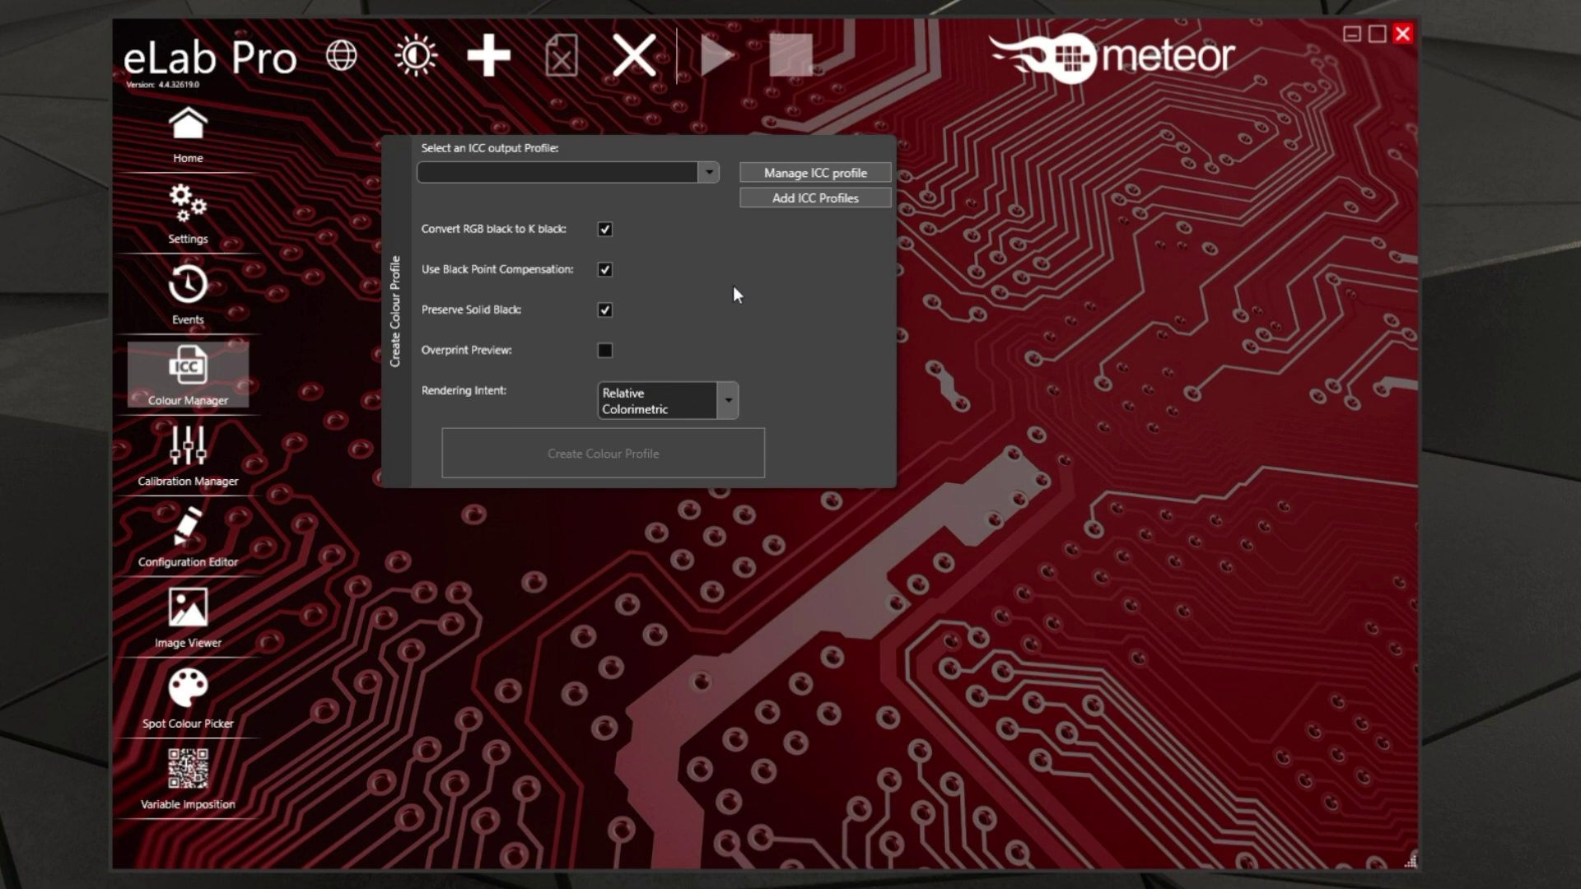
pyautogui.click(808, 198)
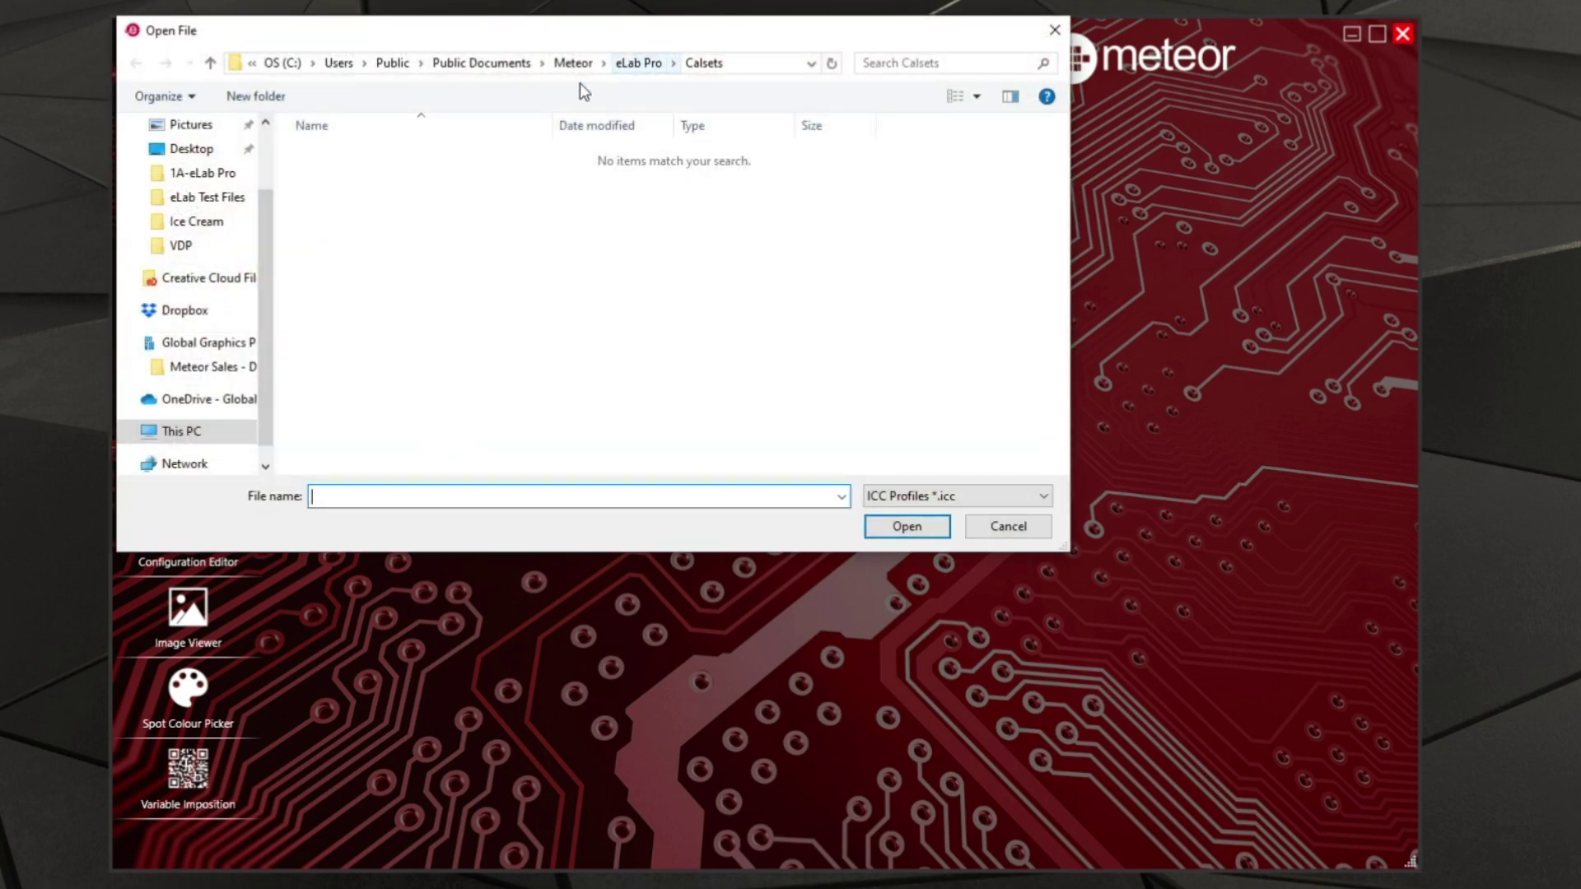
pyautogui.click(204, 173)
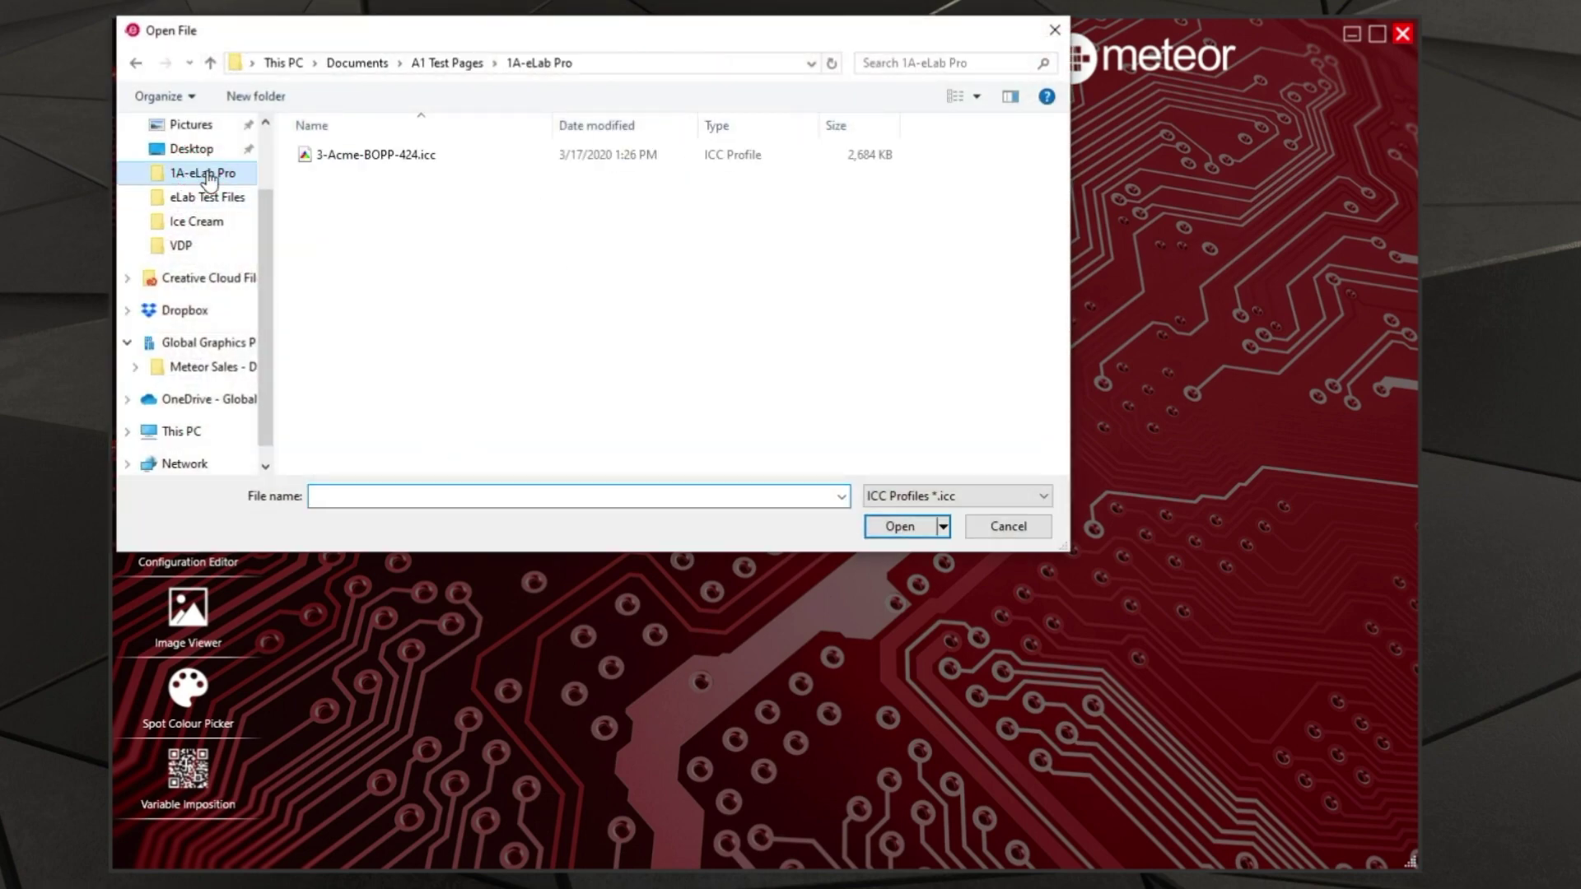
pyautogui.click(360, 157)
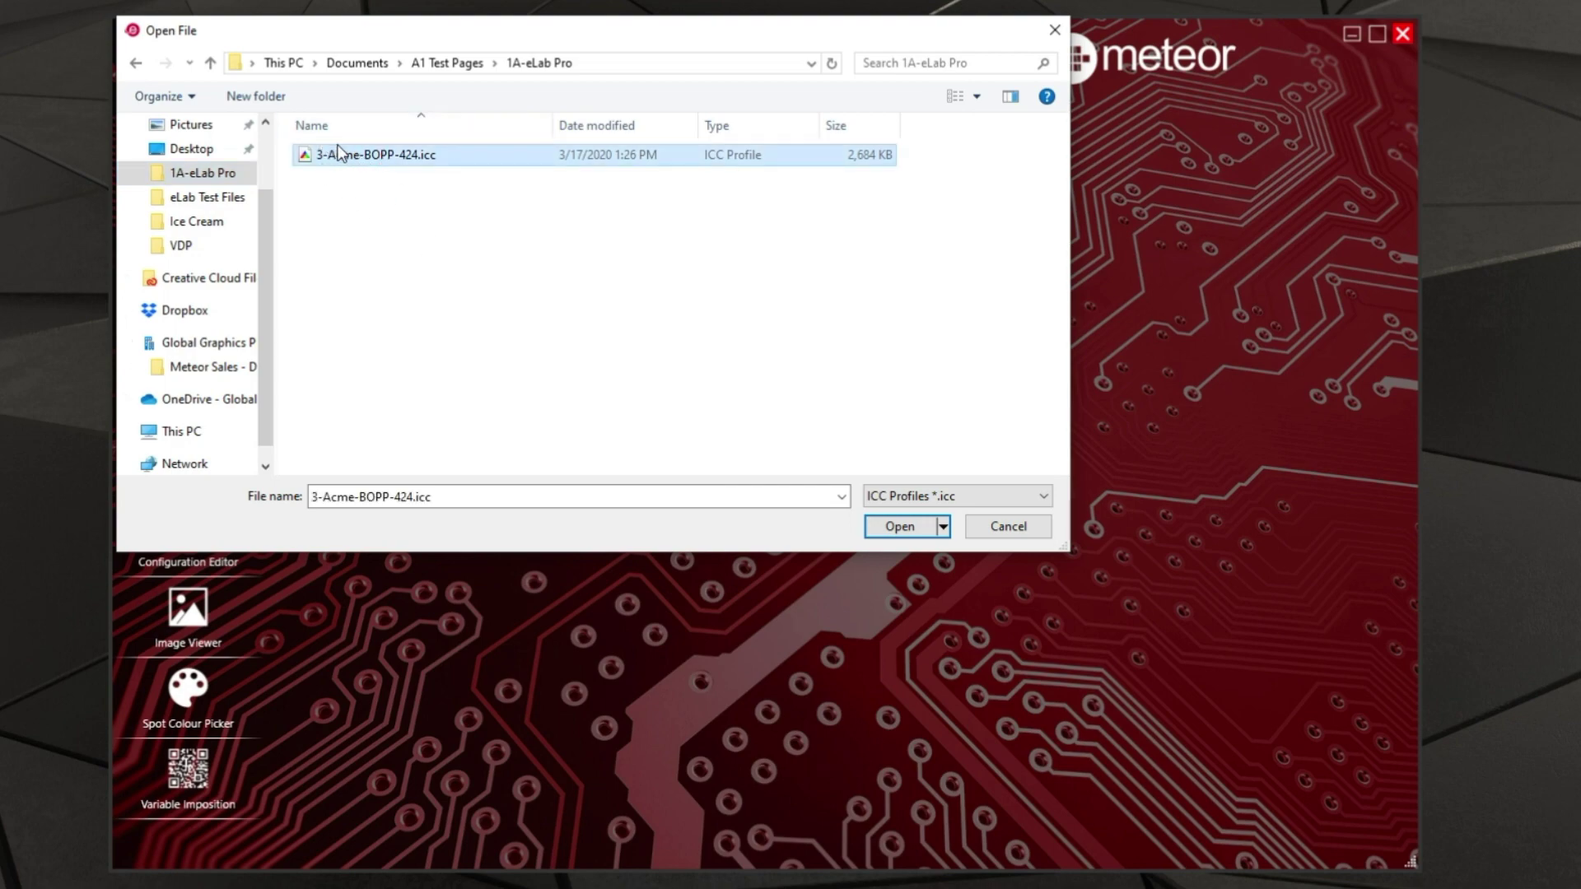
pyautogui.click(900, 527)
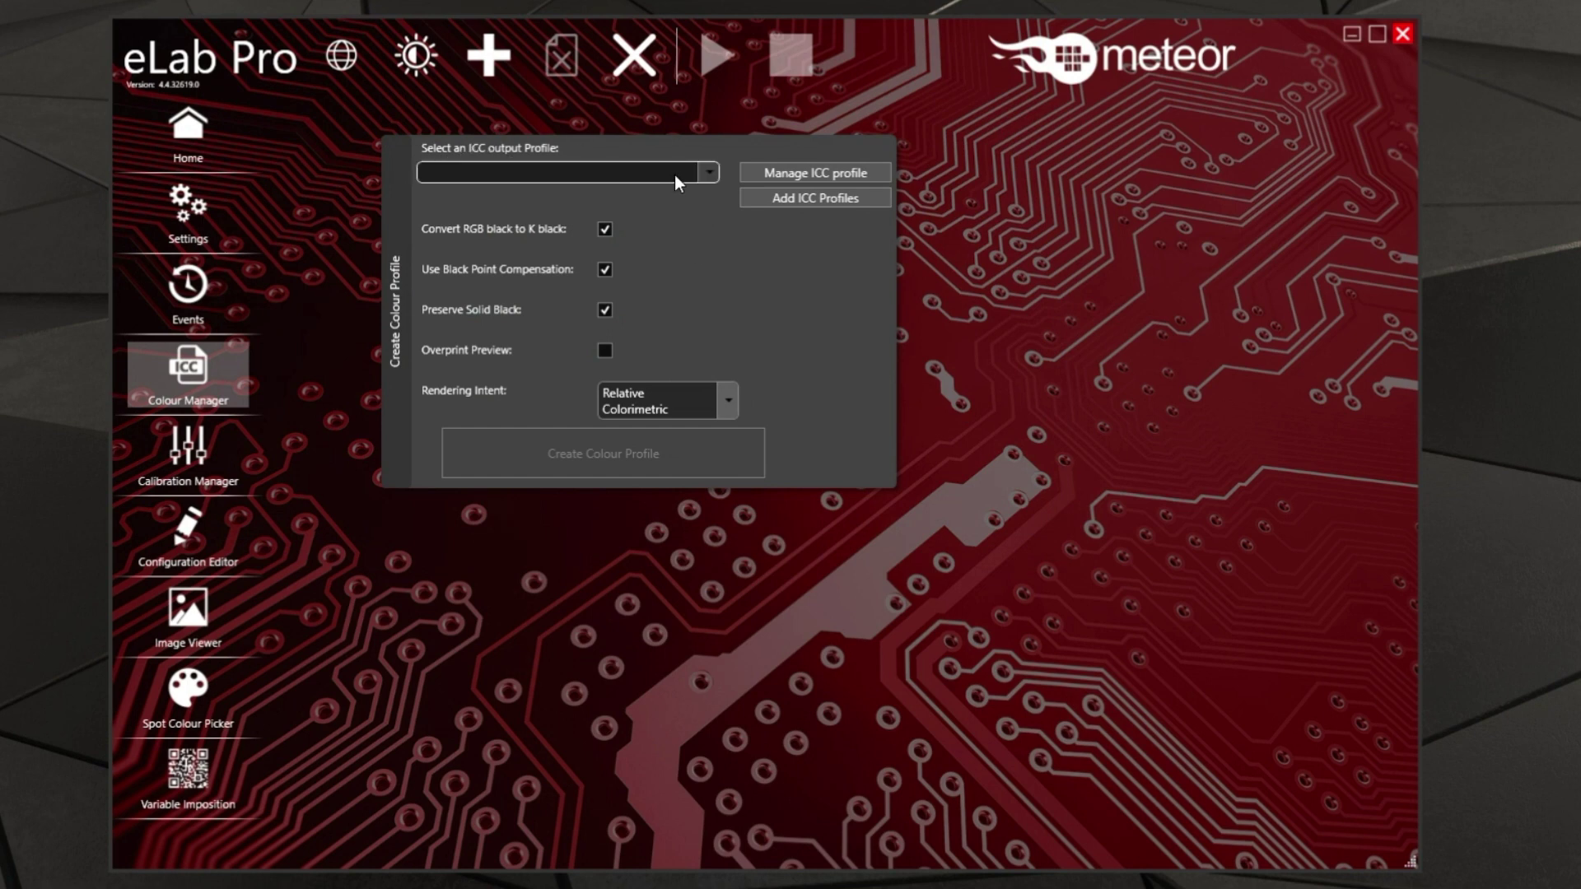
# Create a colour profile named BOPP-April-24 from 3-Acme-BOPP-424.icc, keeping the Relative Colorimetric rendering intent.
pyautogui.click(709, 173)
pyautogui.scroll(-6, 585, 359)
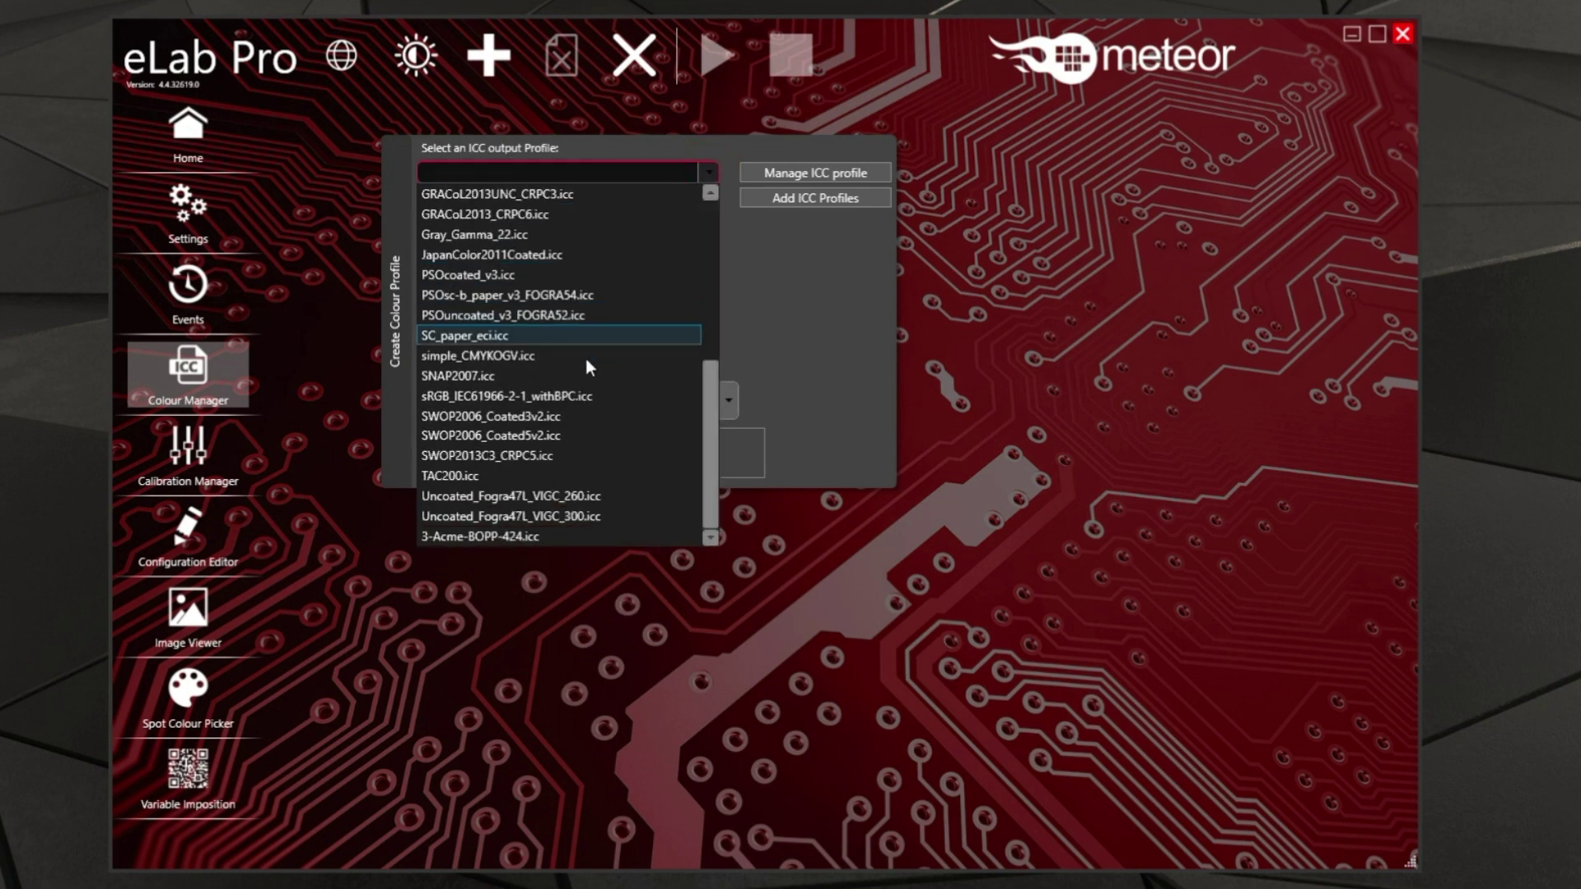
pyautogui.click(491, 536)
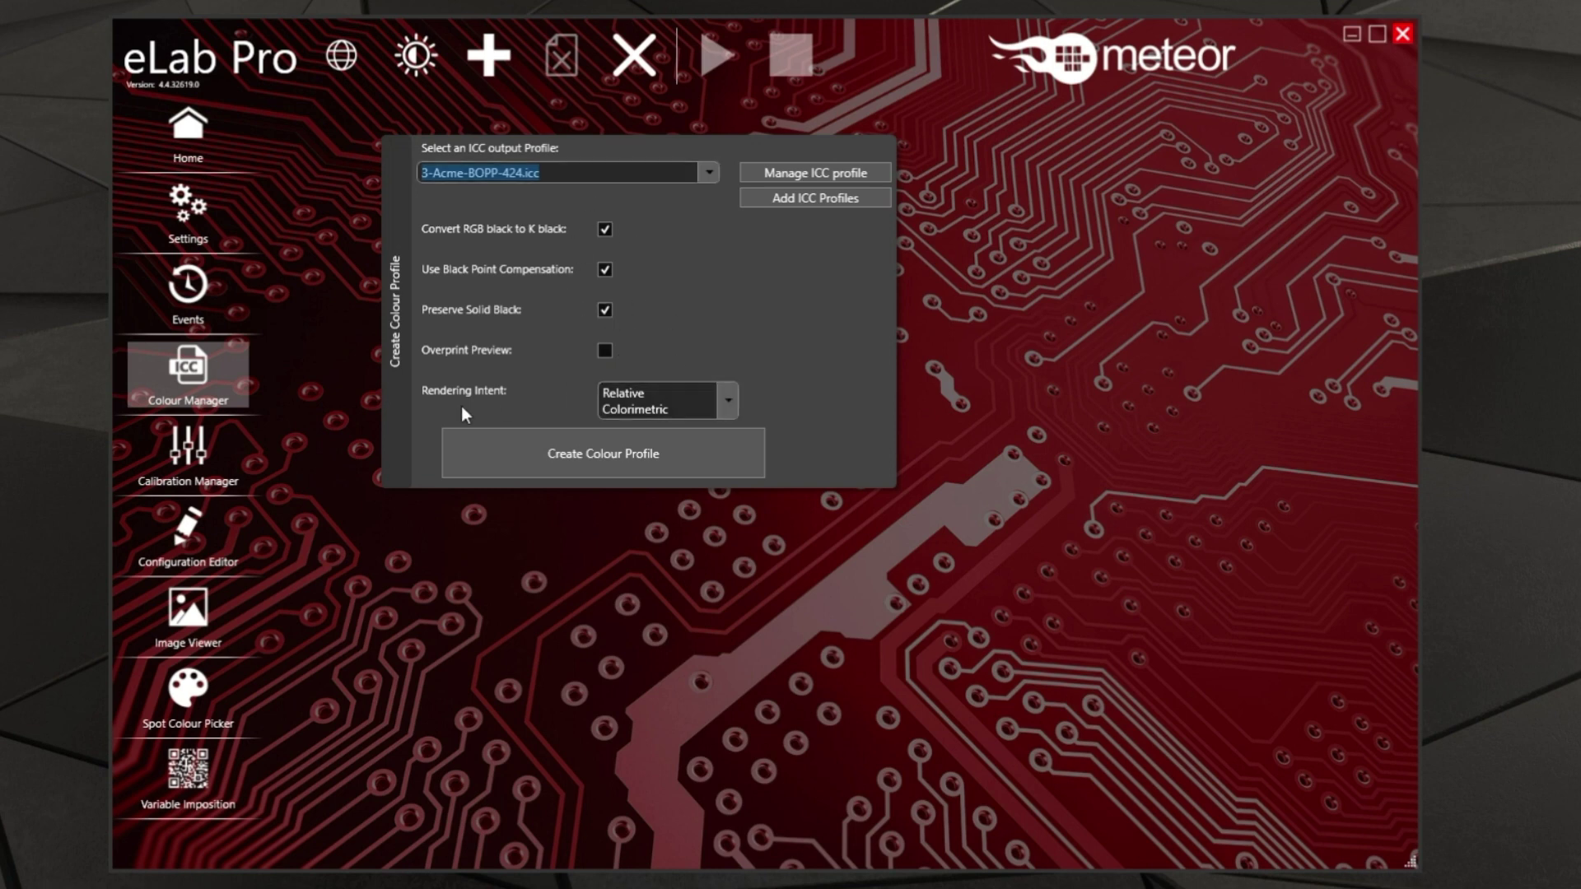
pyautogui.click(724, 400)
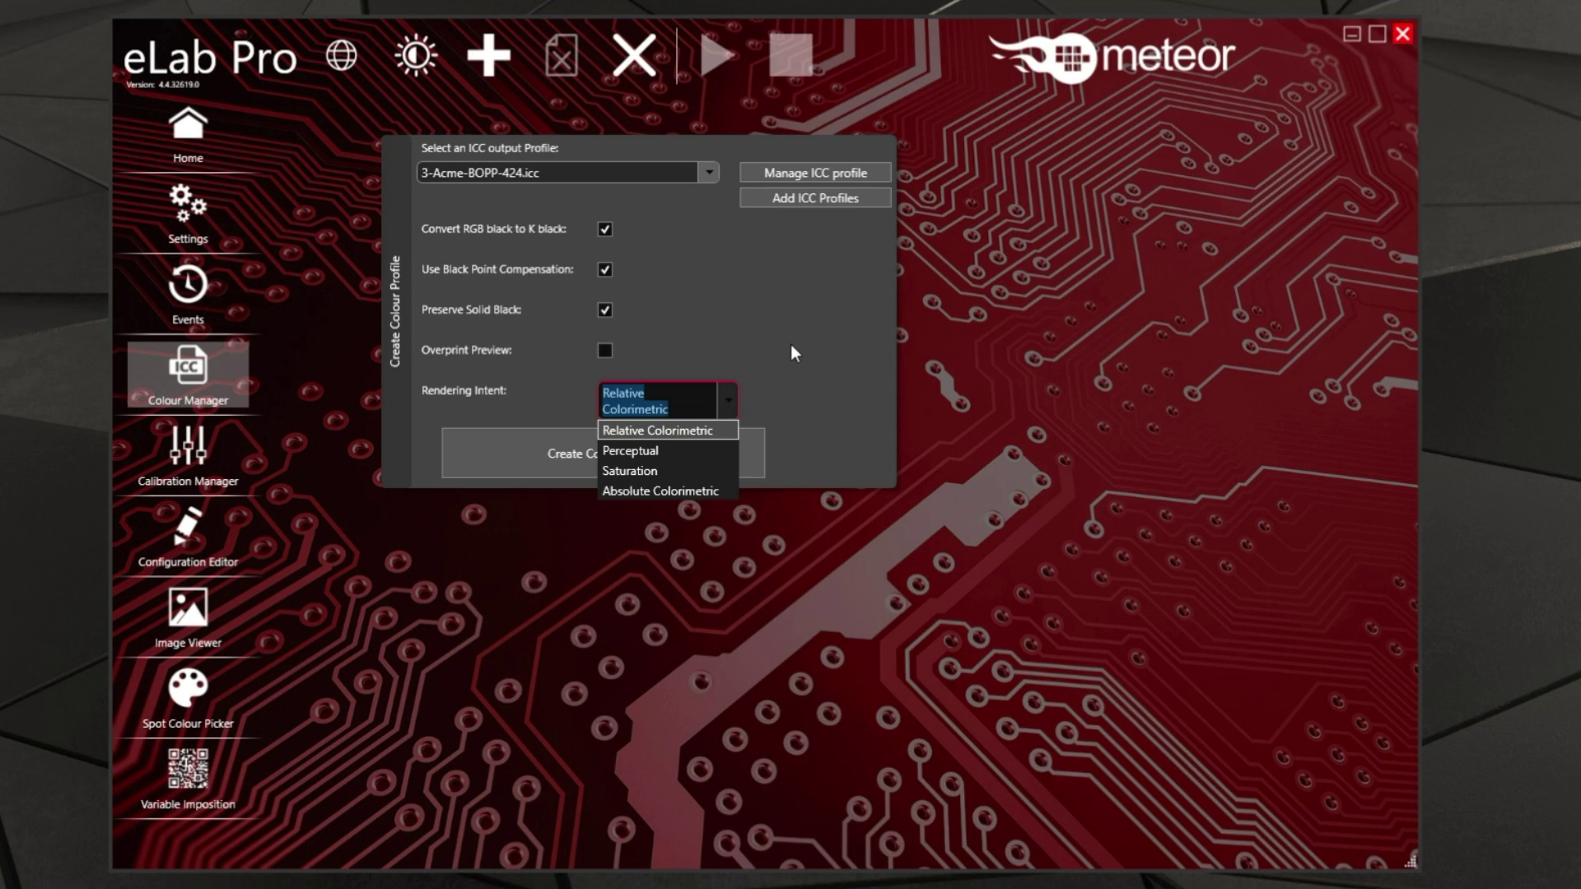
pyautogui.click(728, 401)
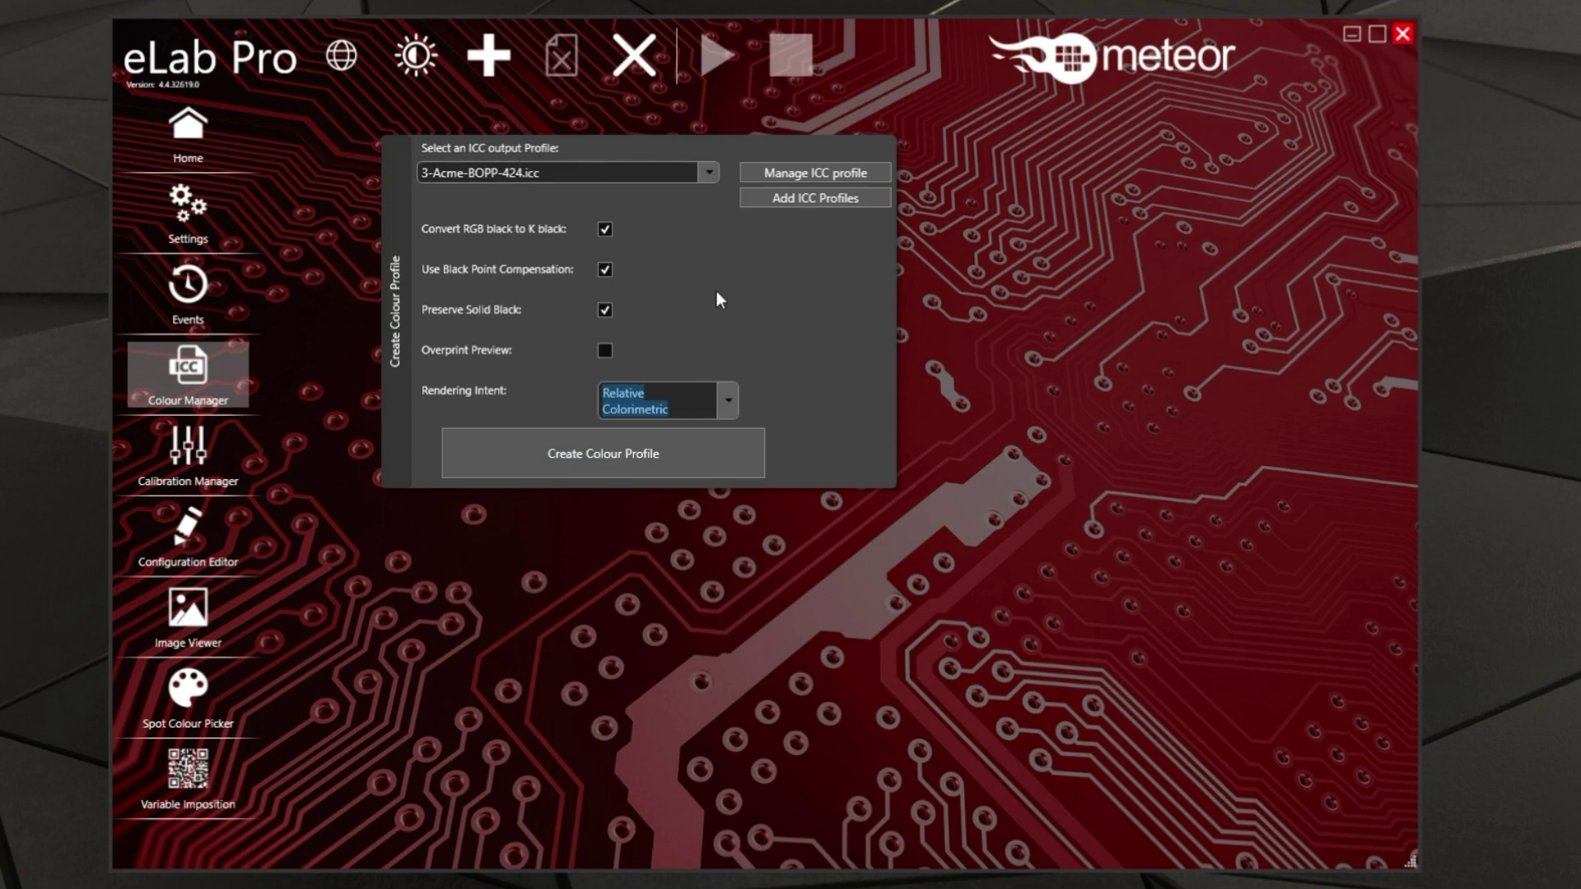
pyautogui.click(590, 453)
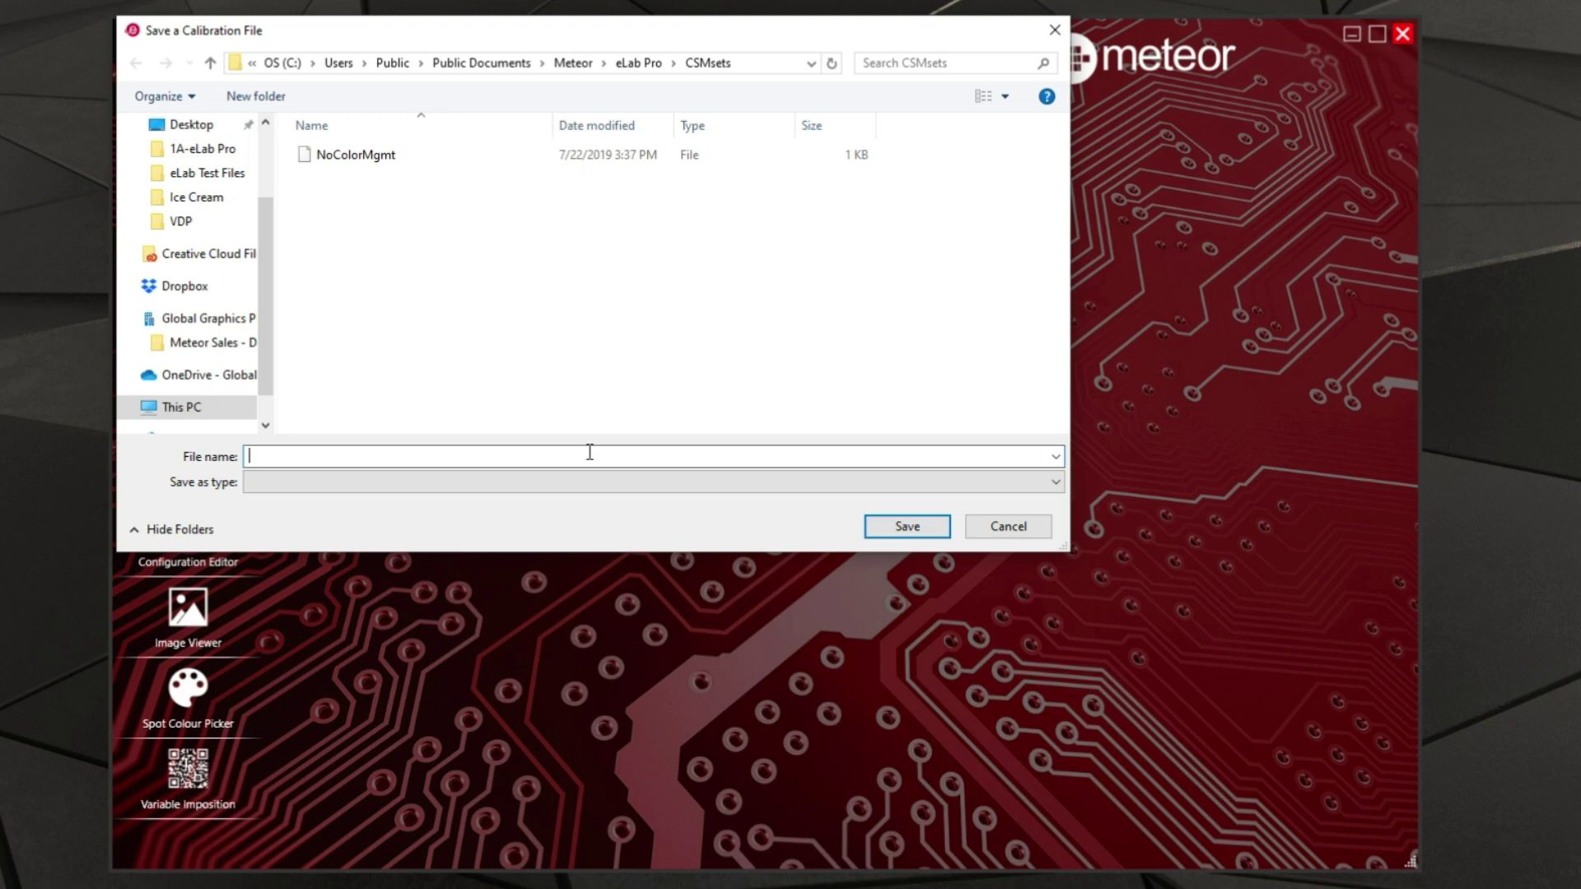
pyautogui.write('BOPP-April-24')
pyautogui.click(931, 528)
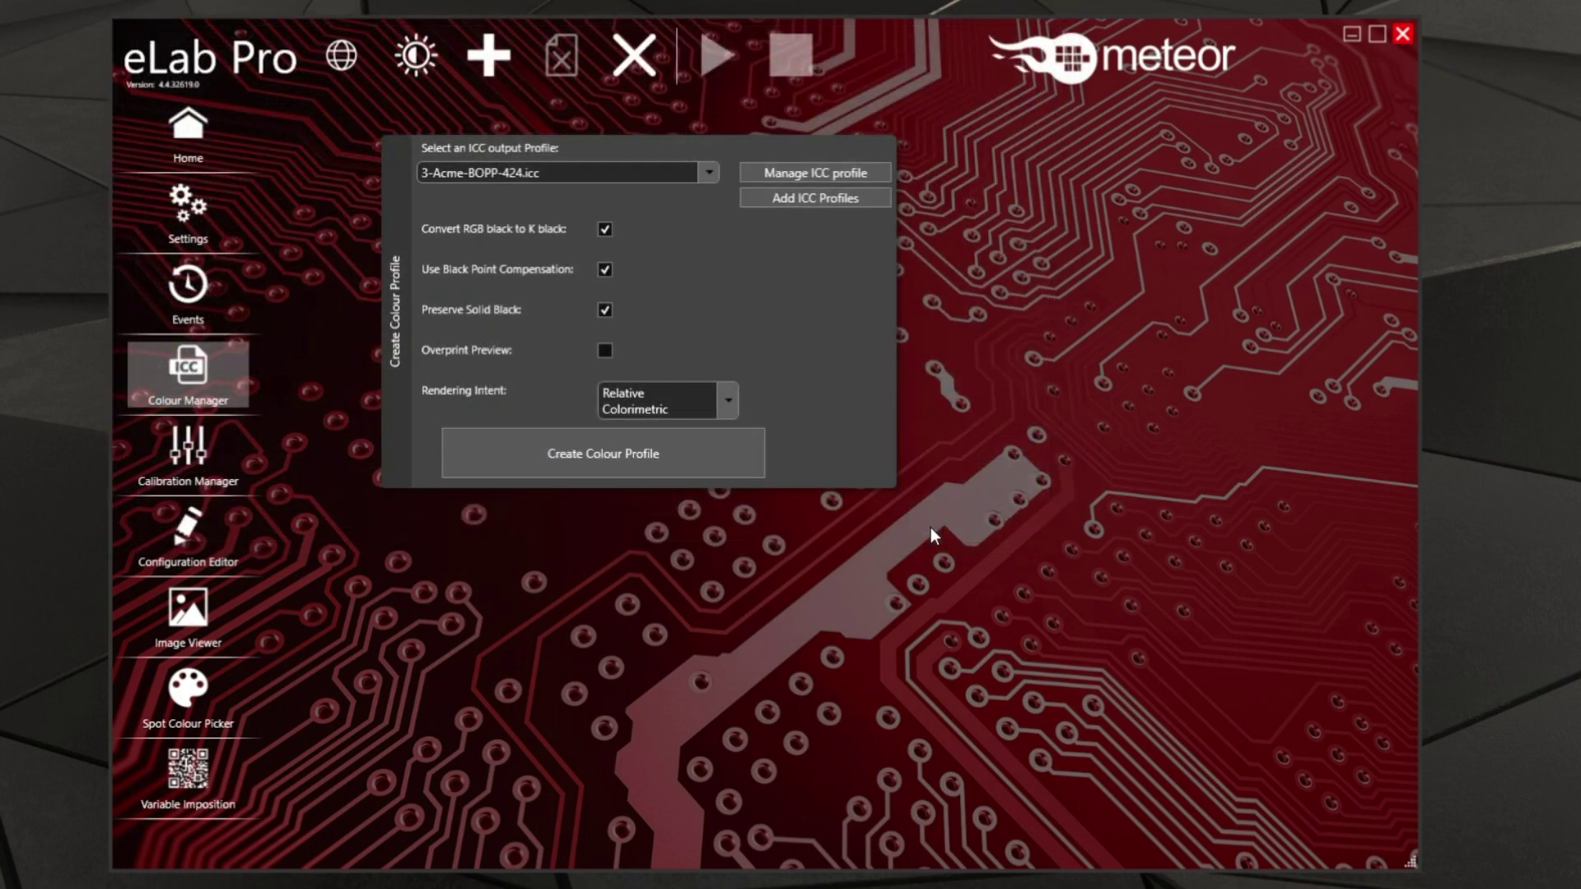
# On the Home page, set the colour profile to BOPP-April-24.
pyautogui.click(198, 140)
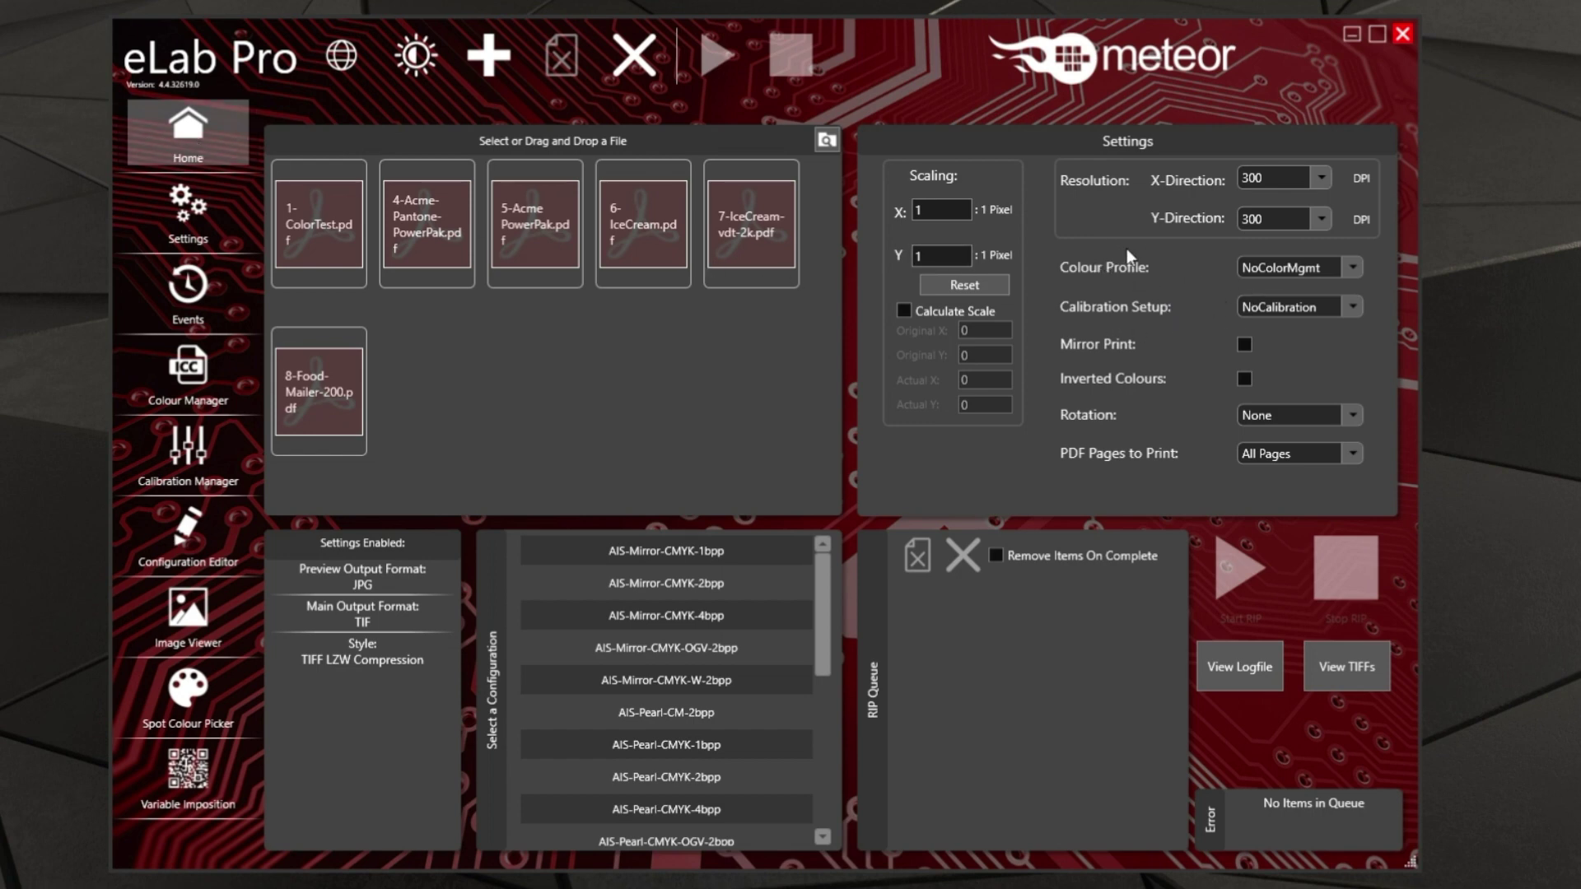
pyautogui.click(1353, 265)
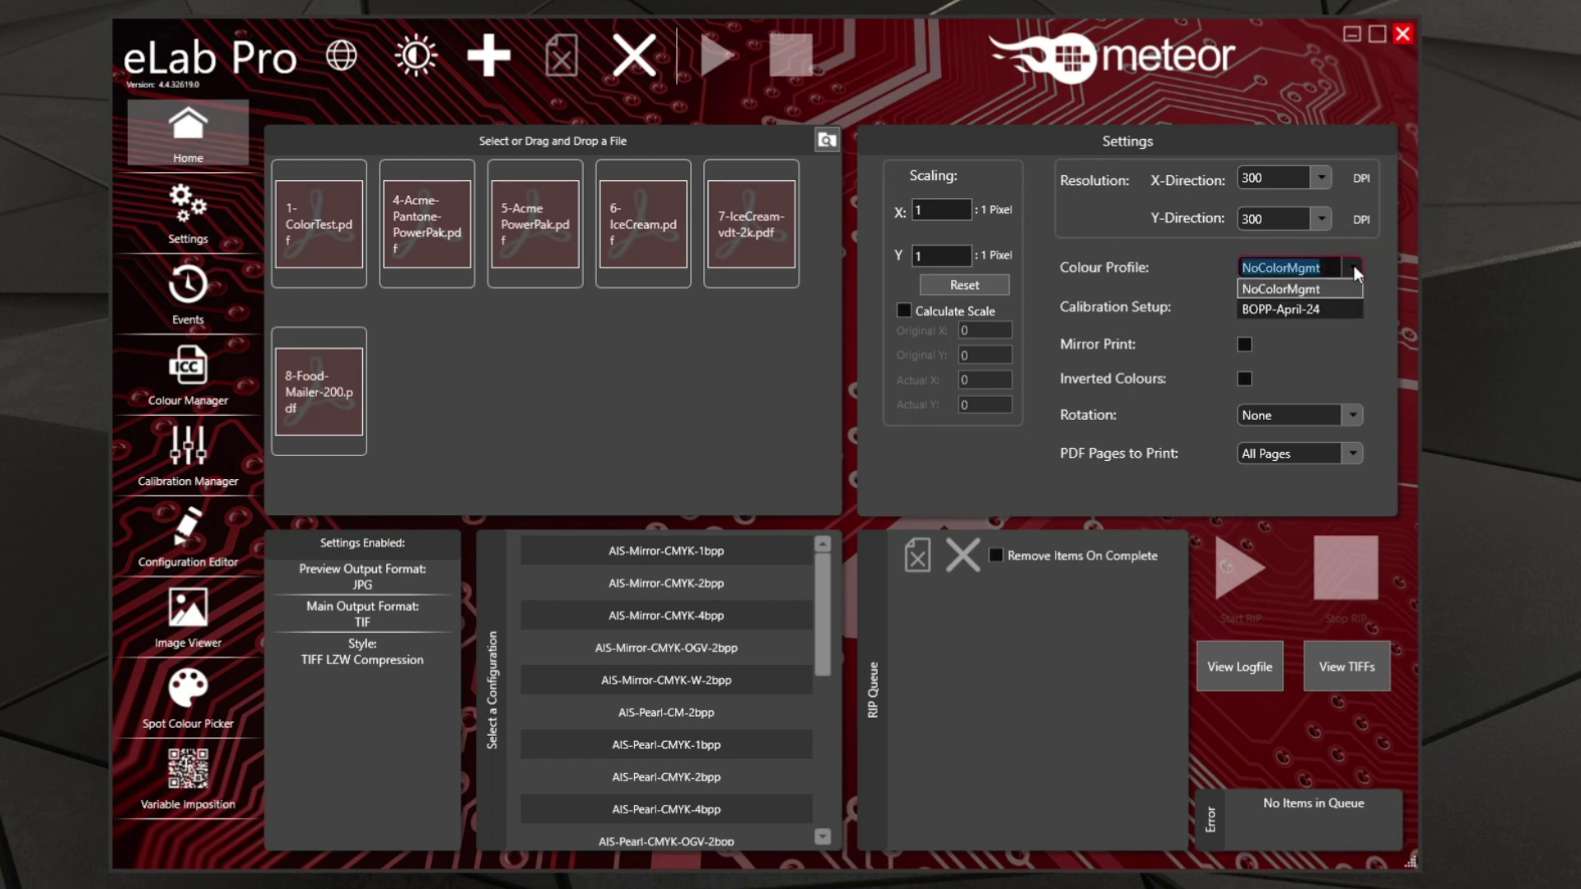
pyautogui.click(1296, 307)
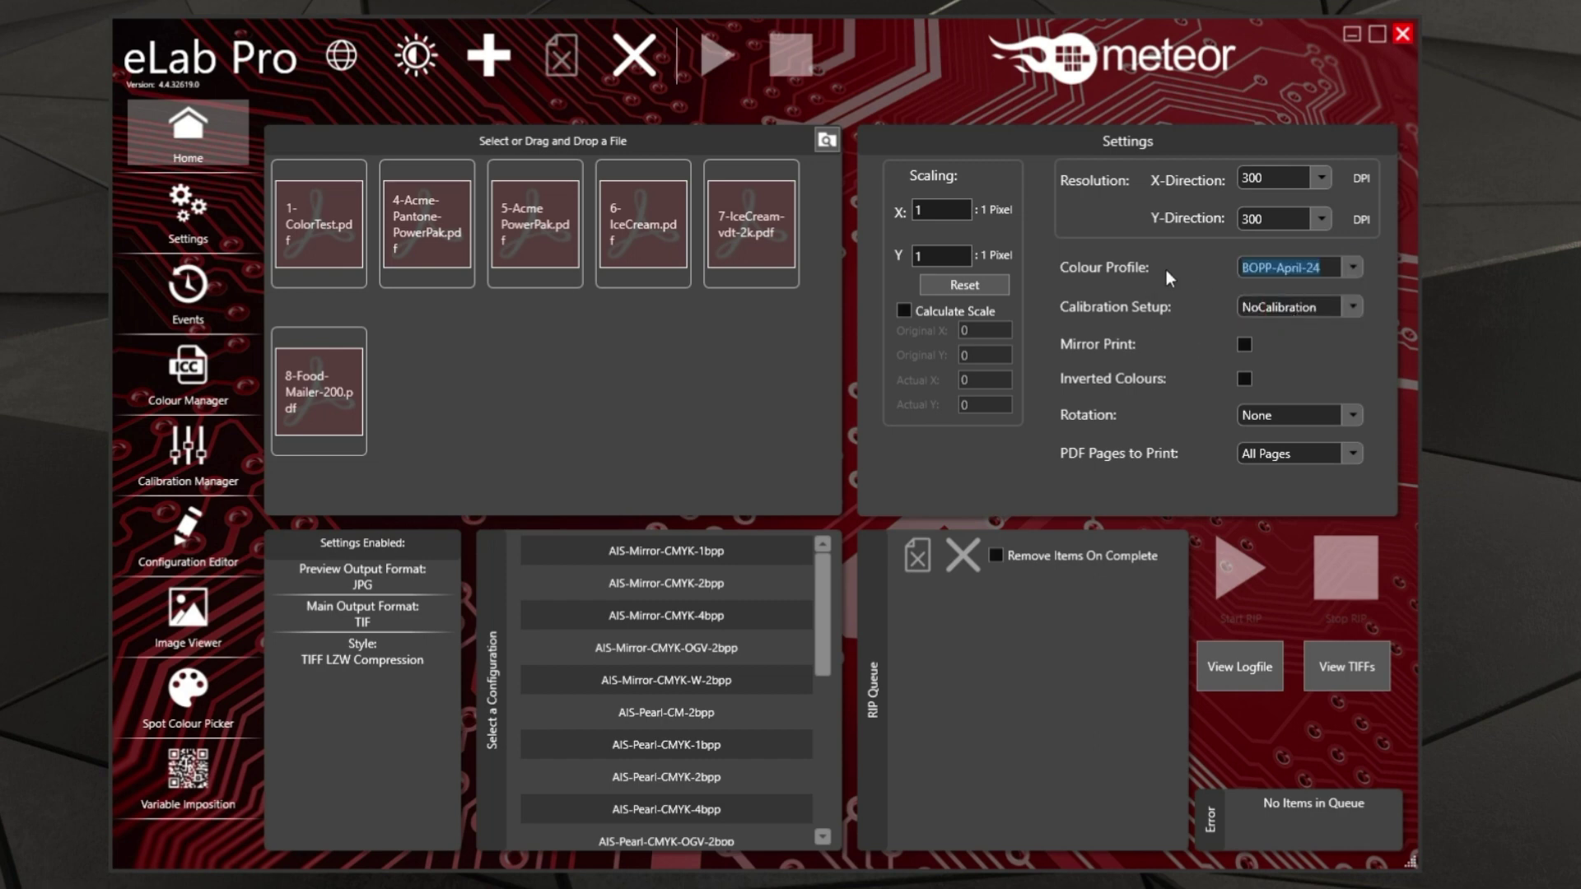
# Open the Calibration Manager and view the patch table and curve of the tabbable calibration mode, then leave that mode.
pyautogui.click(189, 454)
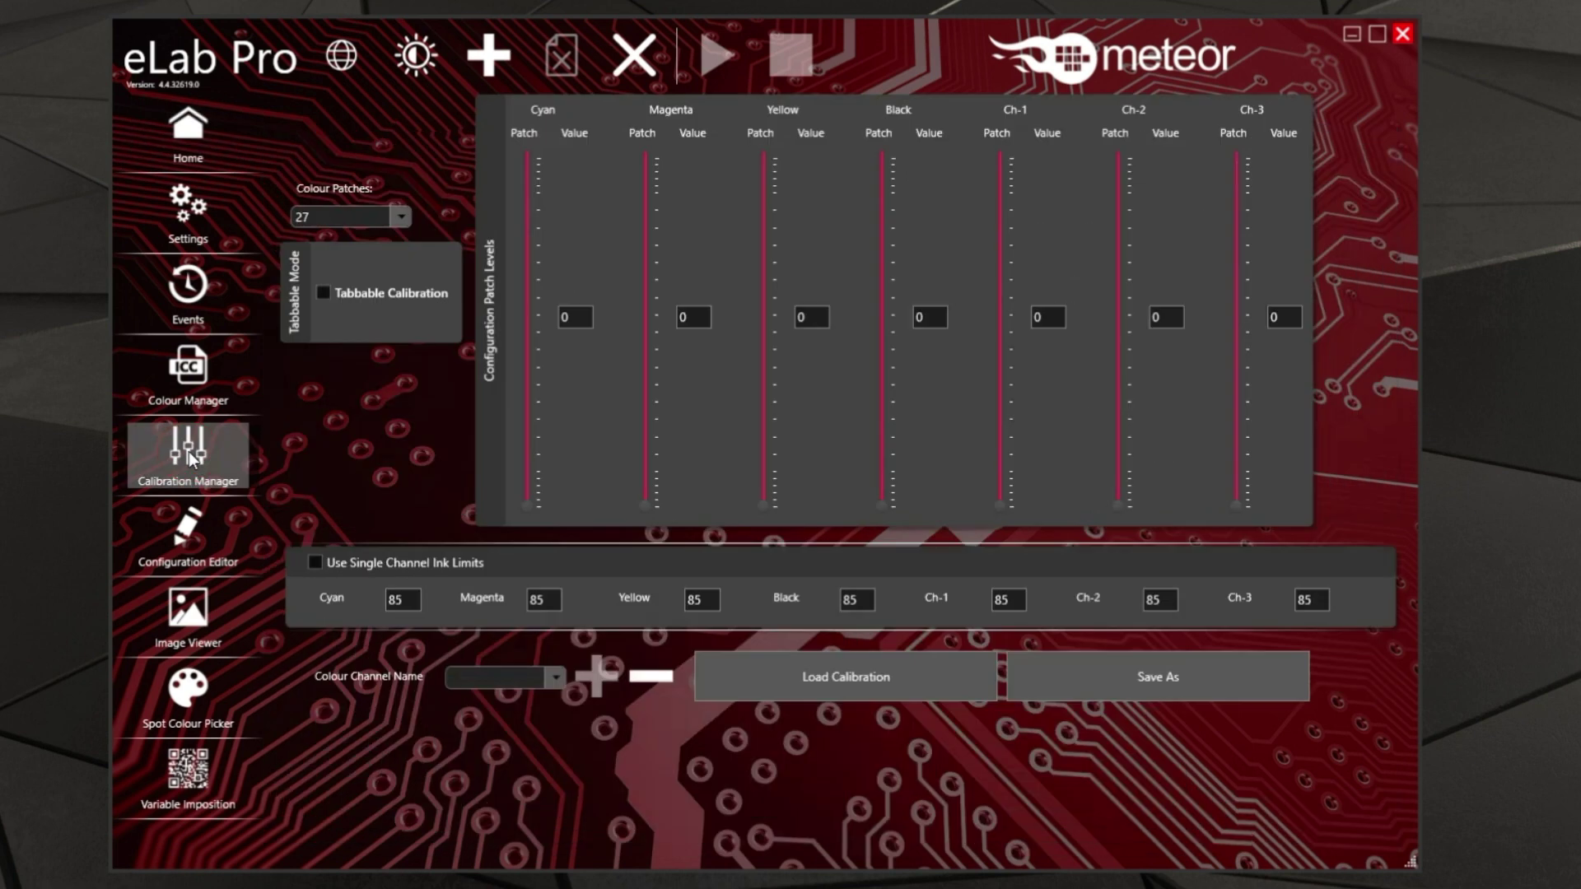
pyautogui.click(322, 292)
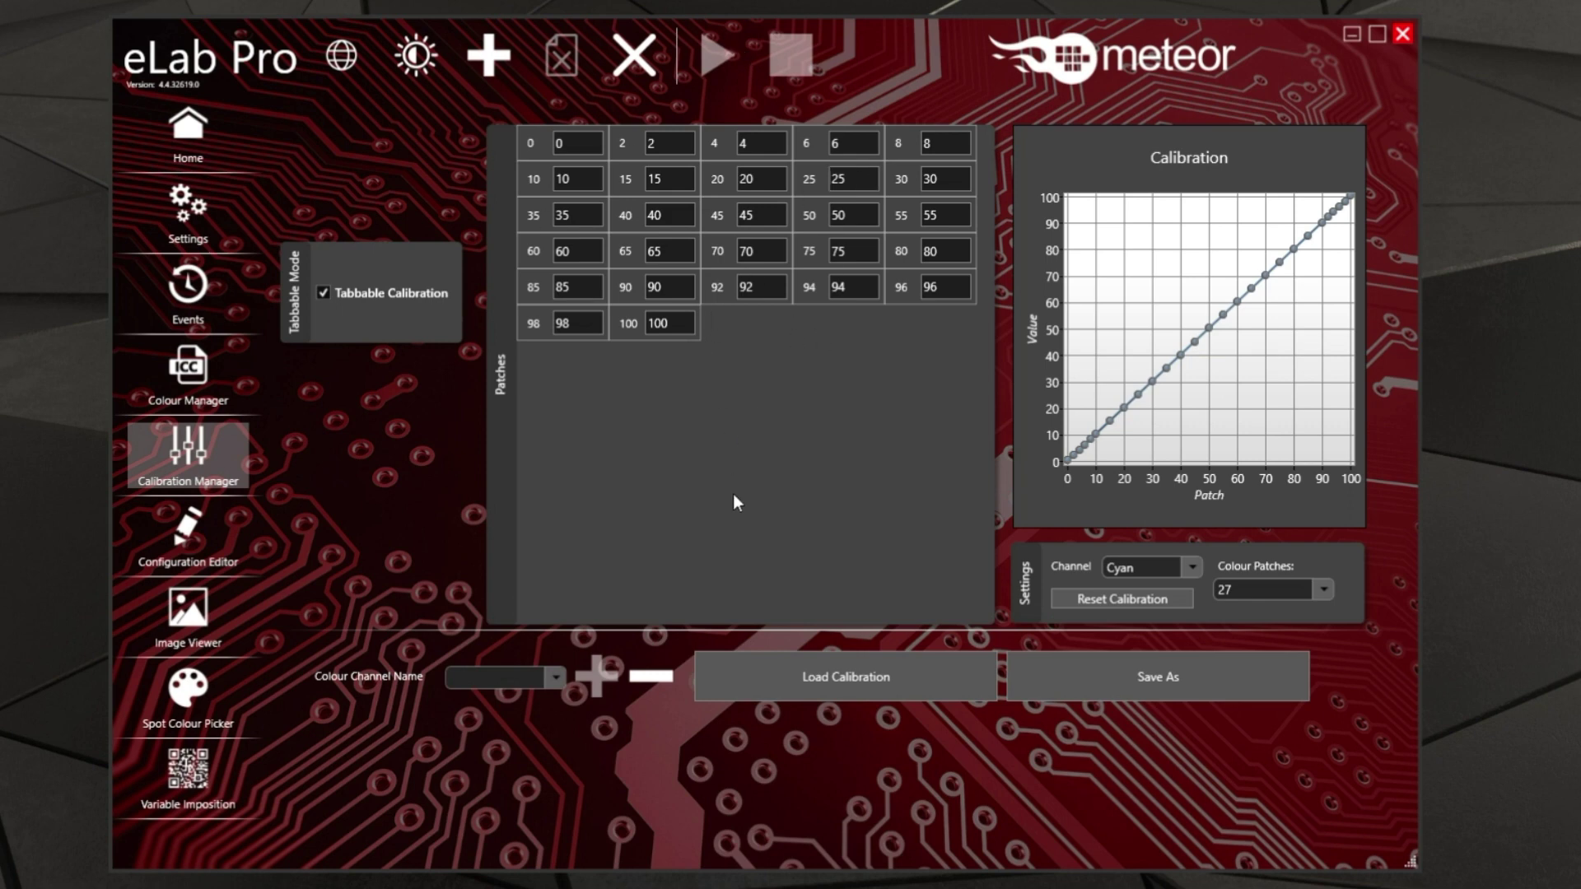
pyautogui.click(328, 293)
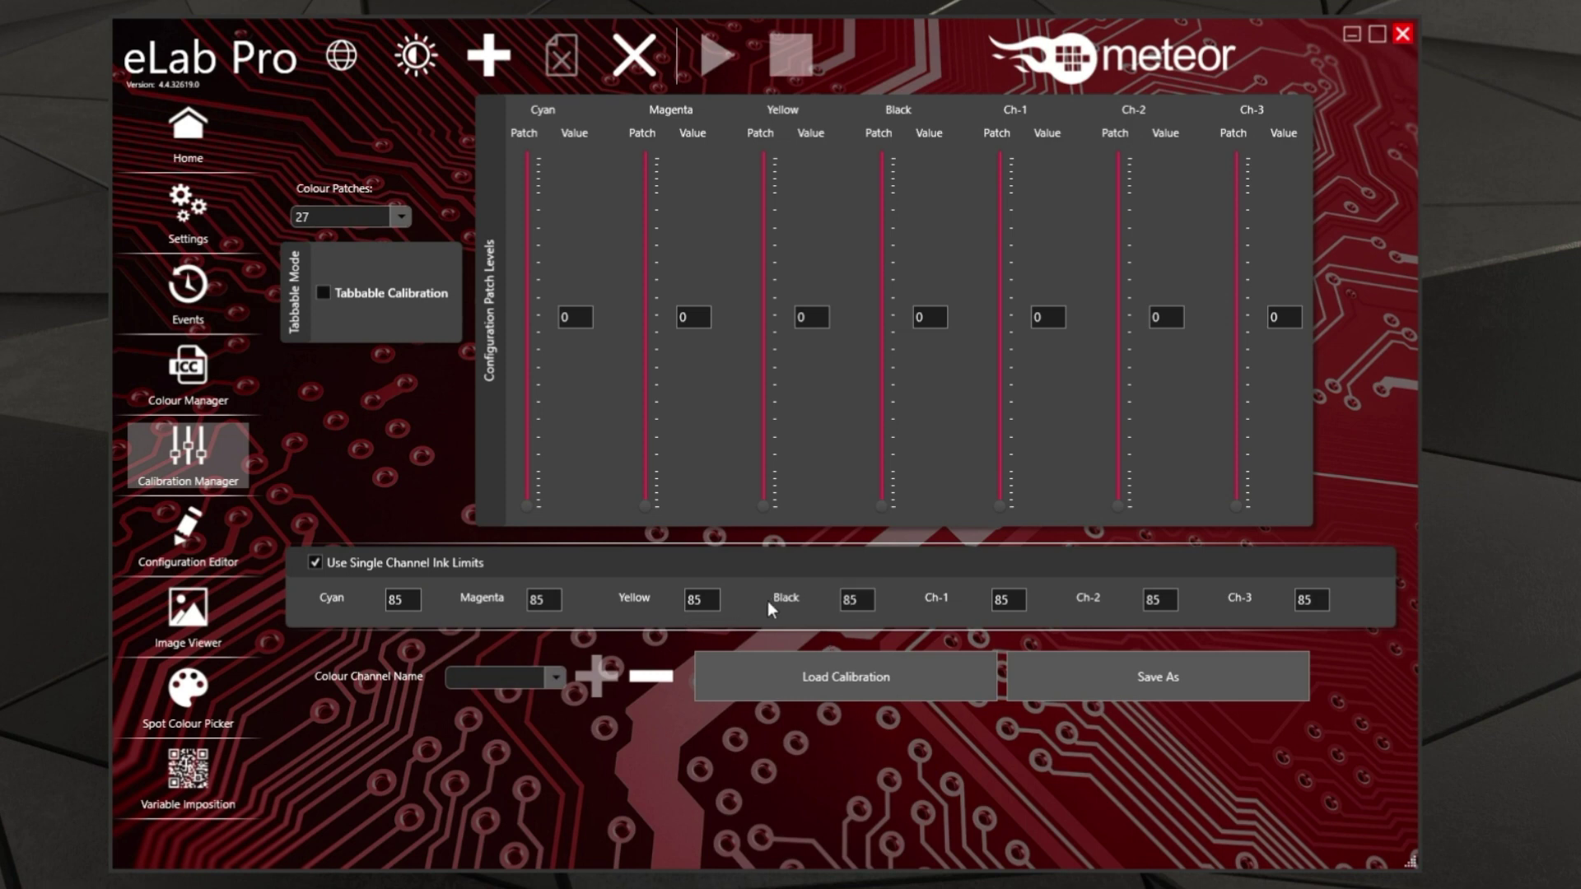
# Using single channel ink limits, set the Black limit to 80 and save the calibration as SCIL-April-25.
pyautogui.doubleClick(852, 607)
pyautogui.write('80')
pyautogui.click(1131, 680)
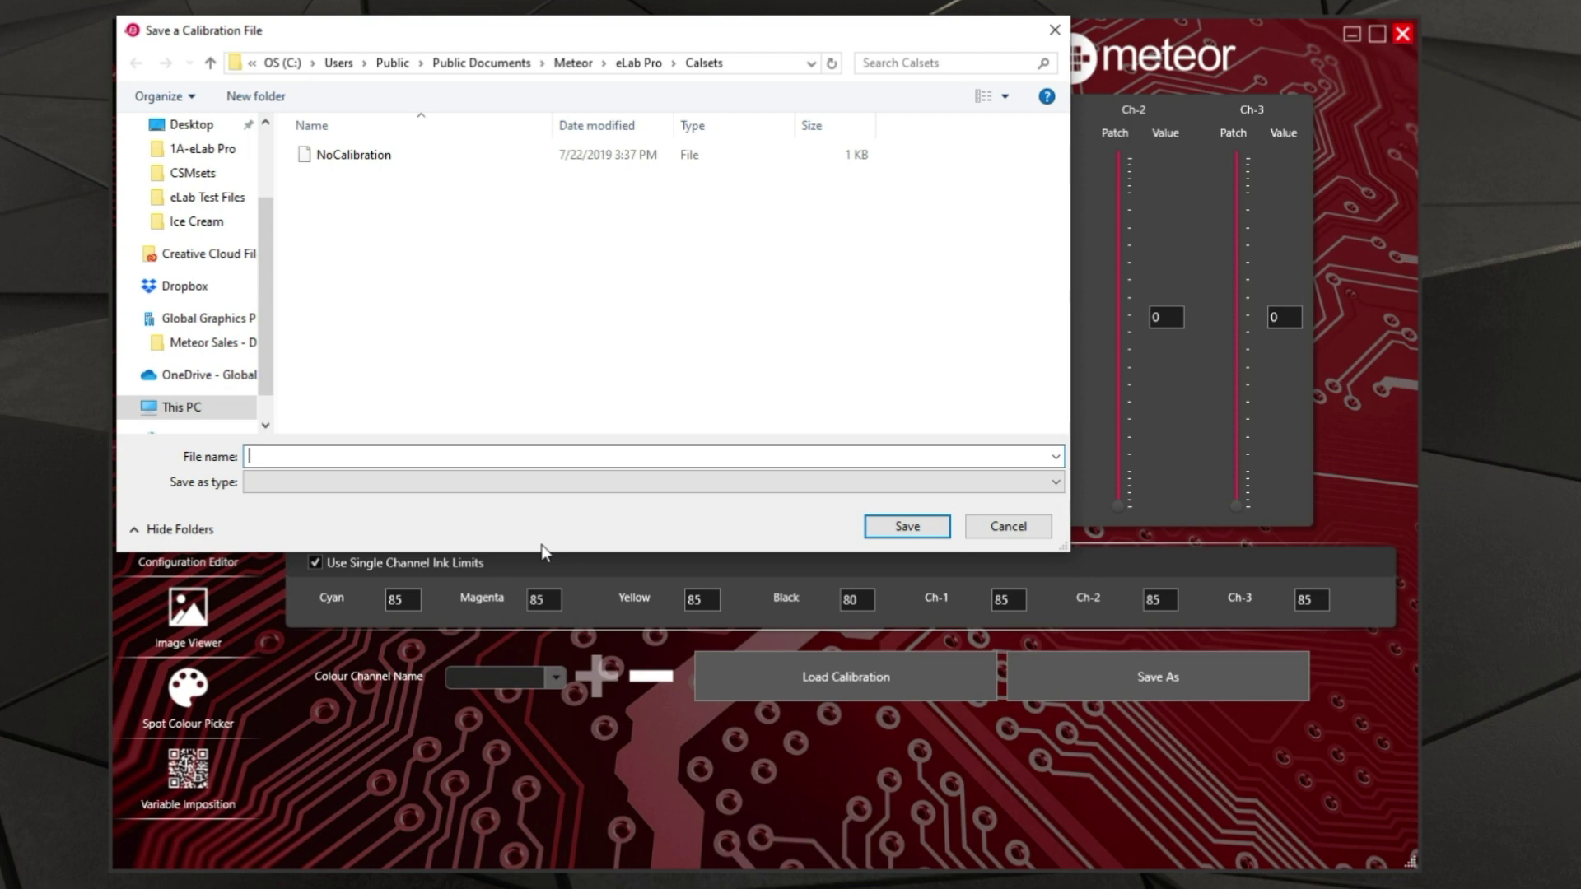
pyautogui.write('SCIL-April-25')
pyautogui.click(915, 530)
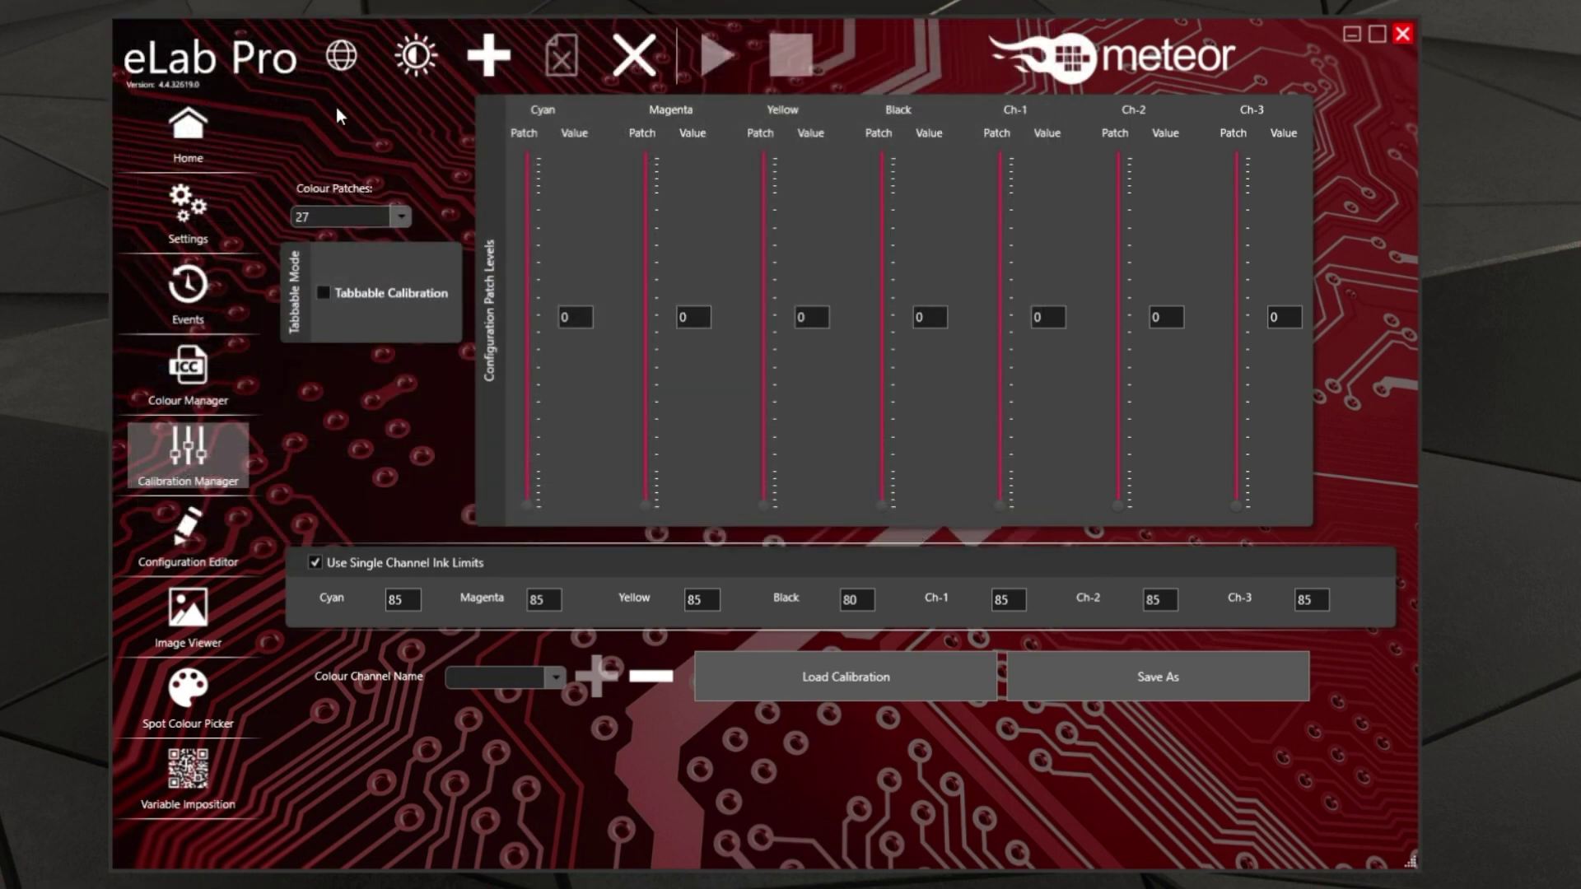
# On the Home page, set the calibration setup to SCIL-April-25.
pyautogui.click(198, 136)
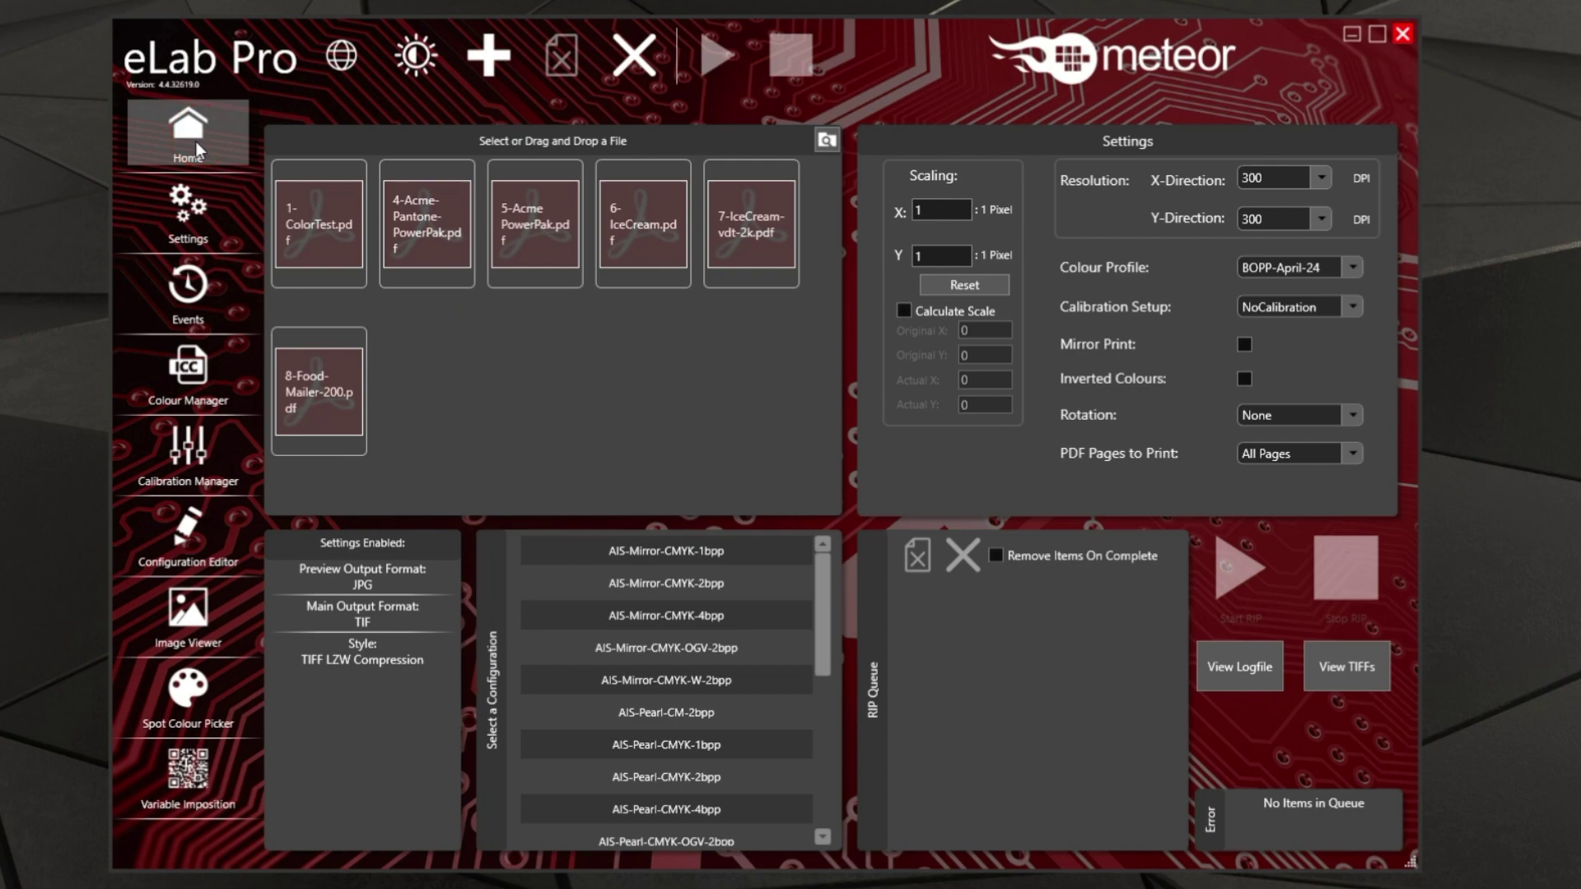
pyautogui.click(1320, 307)
pyautogui.click(1305, 347)
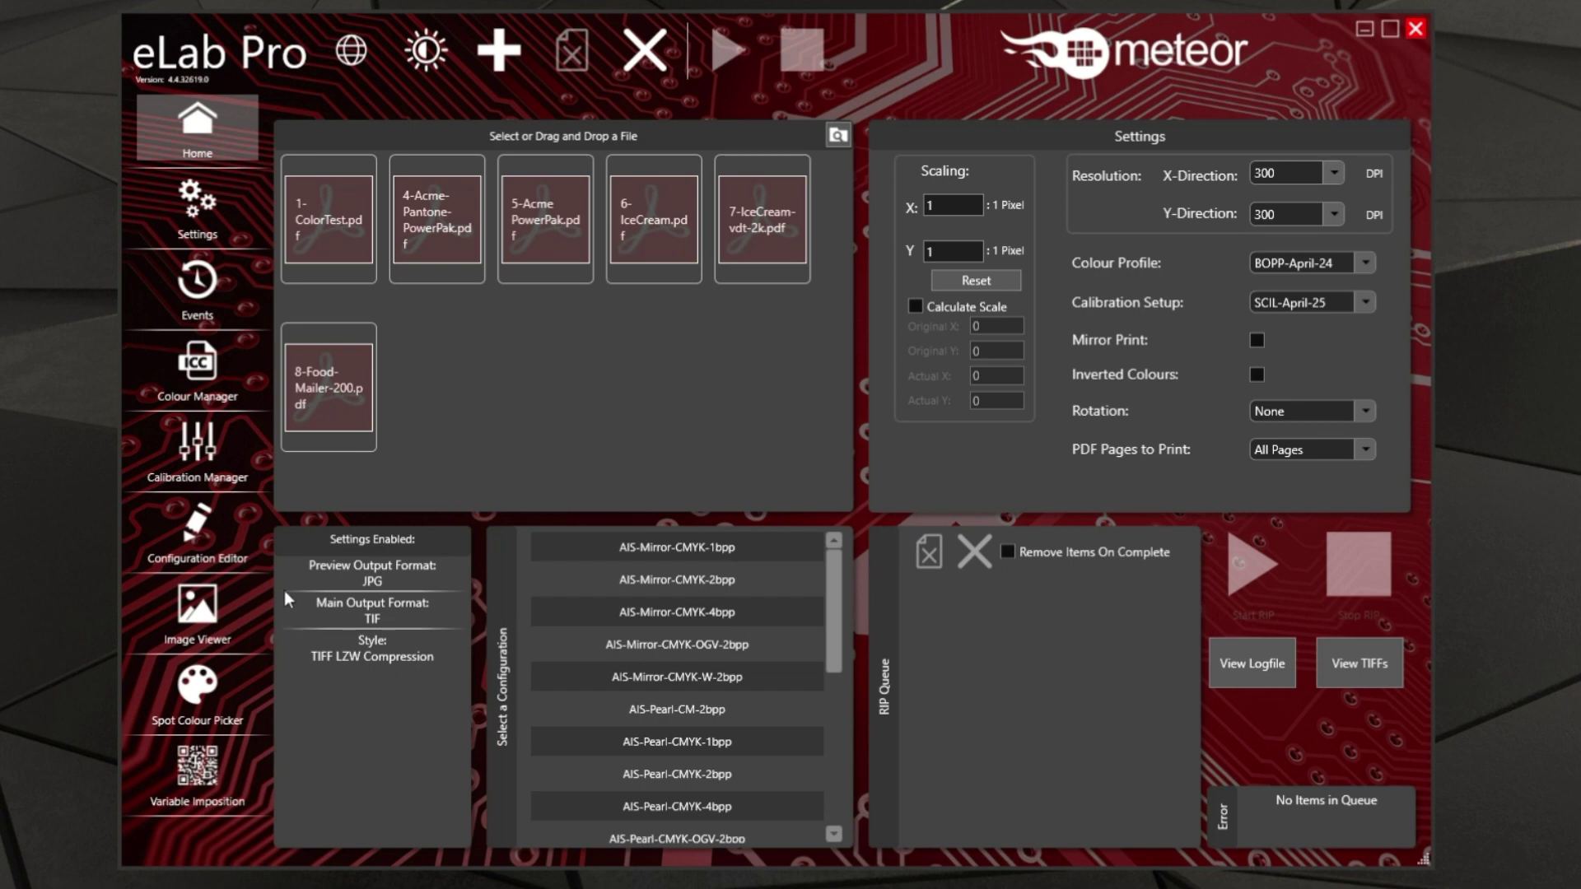
# Look over the Spot Colour Picker, return to the Home page and queue 4-Acme-Pantone-PowerPak.pdf.
pyautogui.click(225, 694)
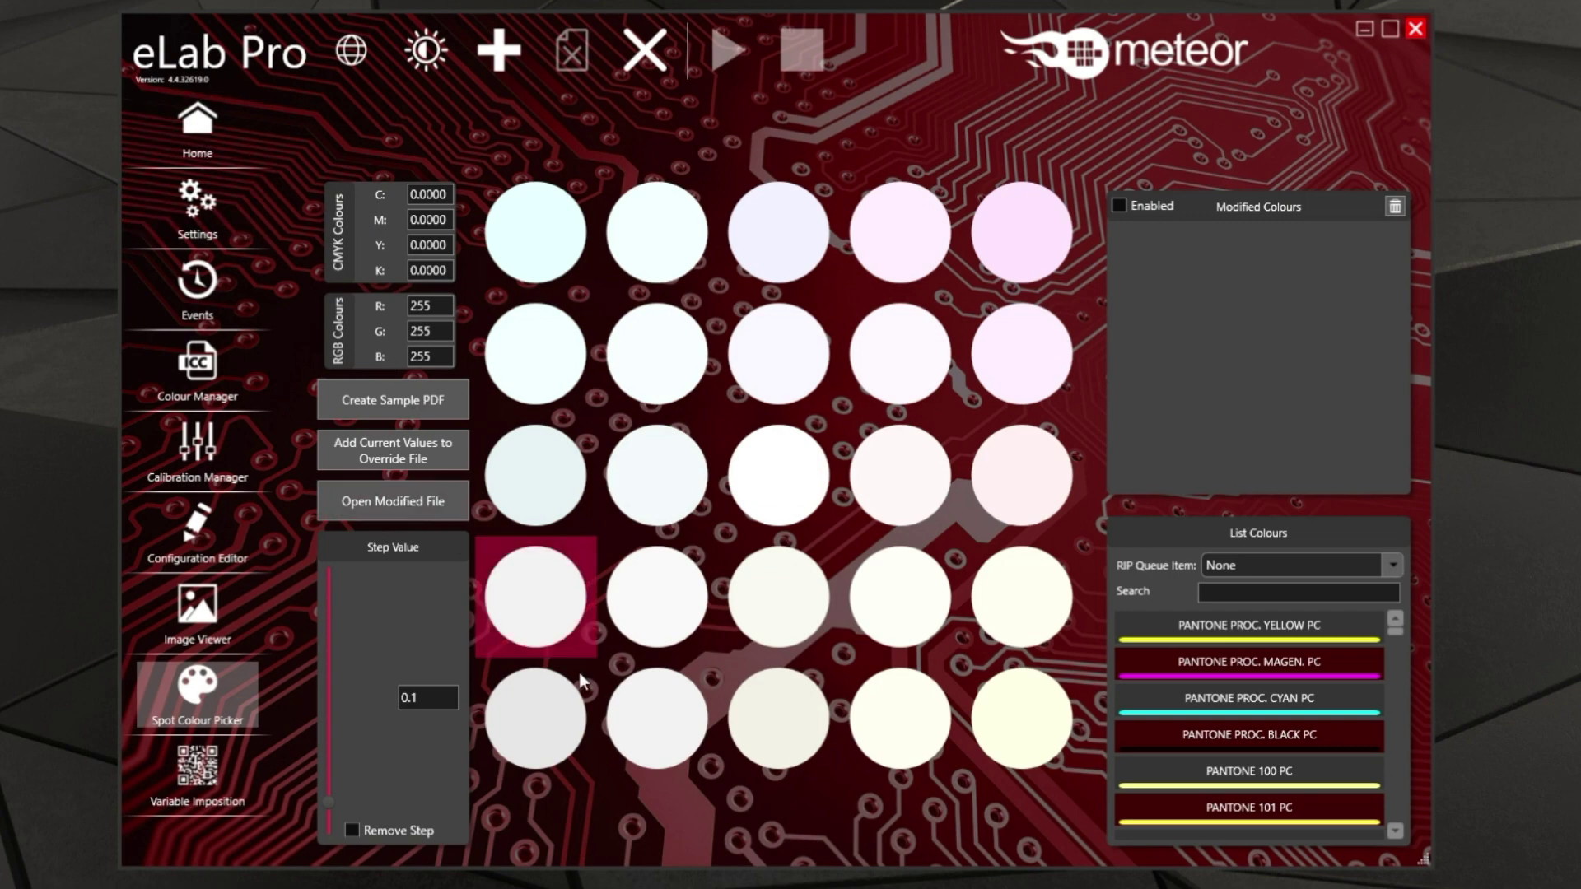
pyautogui.click(211, 130)
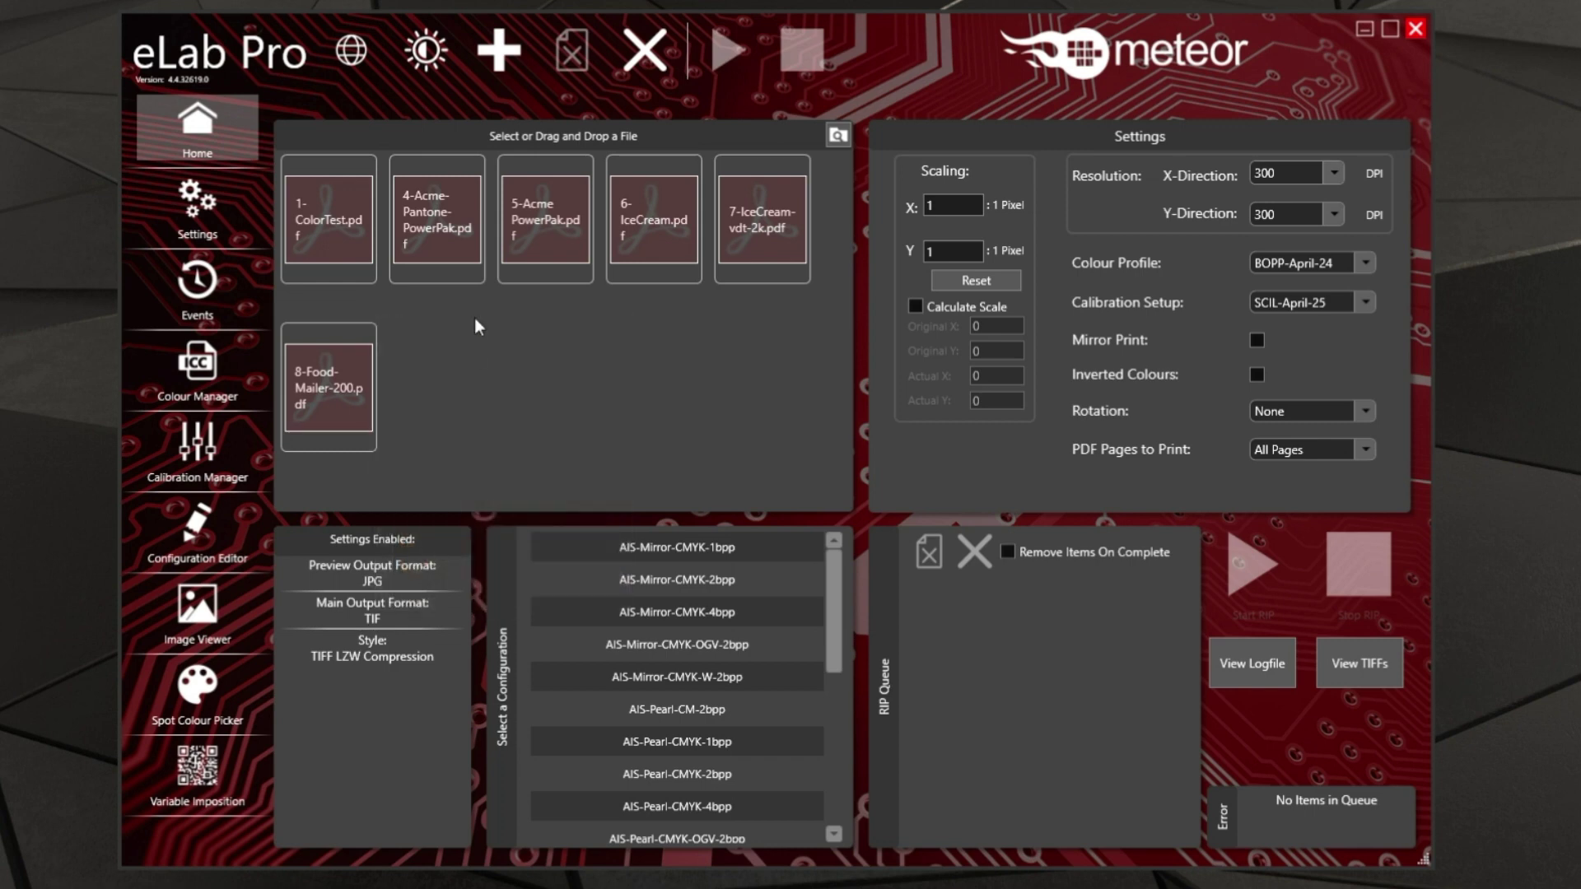
pyautogui.moveTo(405, 239)
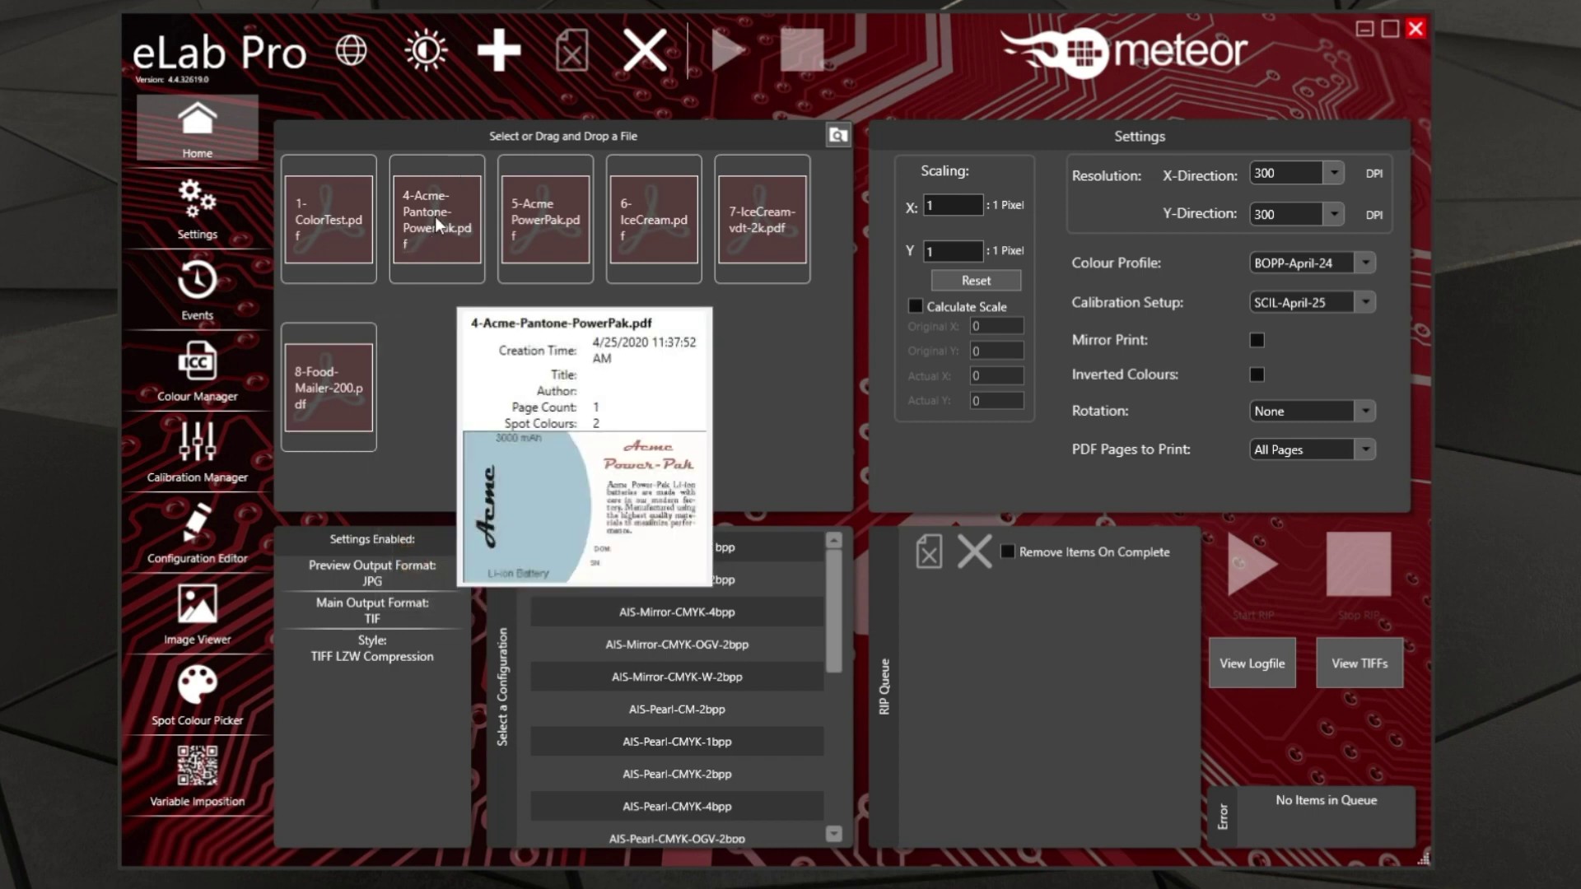
pyautogui.click(439, 224)
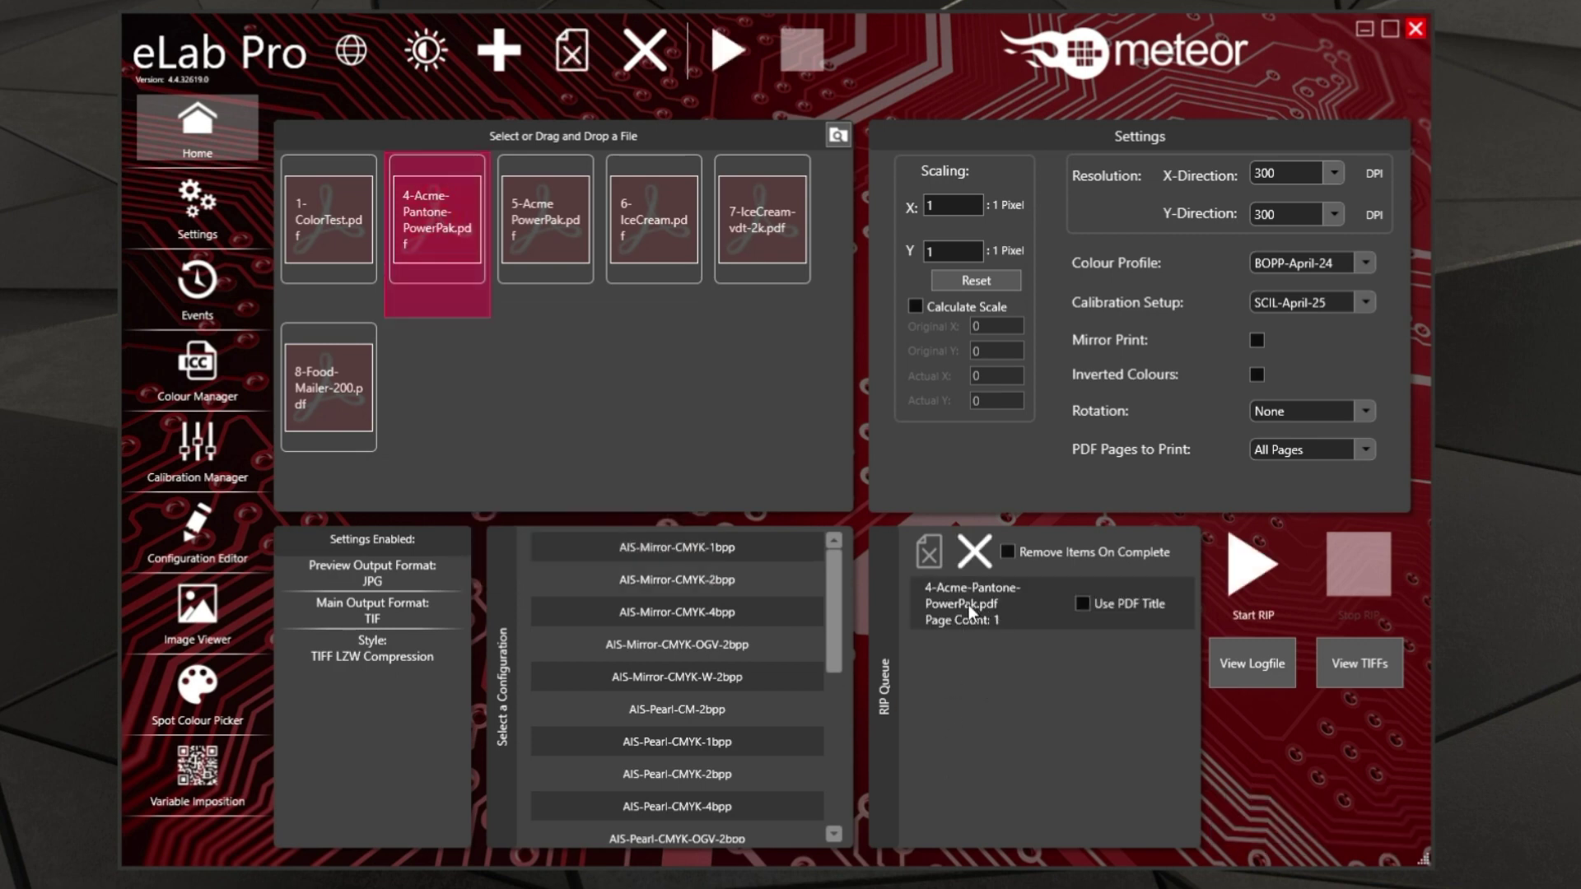
# In the Spot Colour Picker, list the spot colours of 4-Acme-Pantone-PowerPak.pdf, examine the PANTONE 325 C variations, and return to the Home page.
pyautogui.click(195, 713)
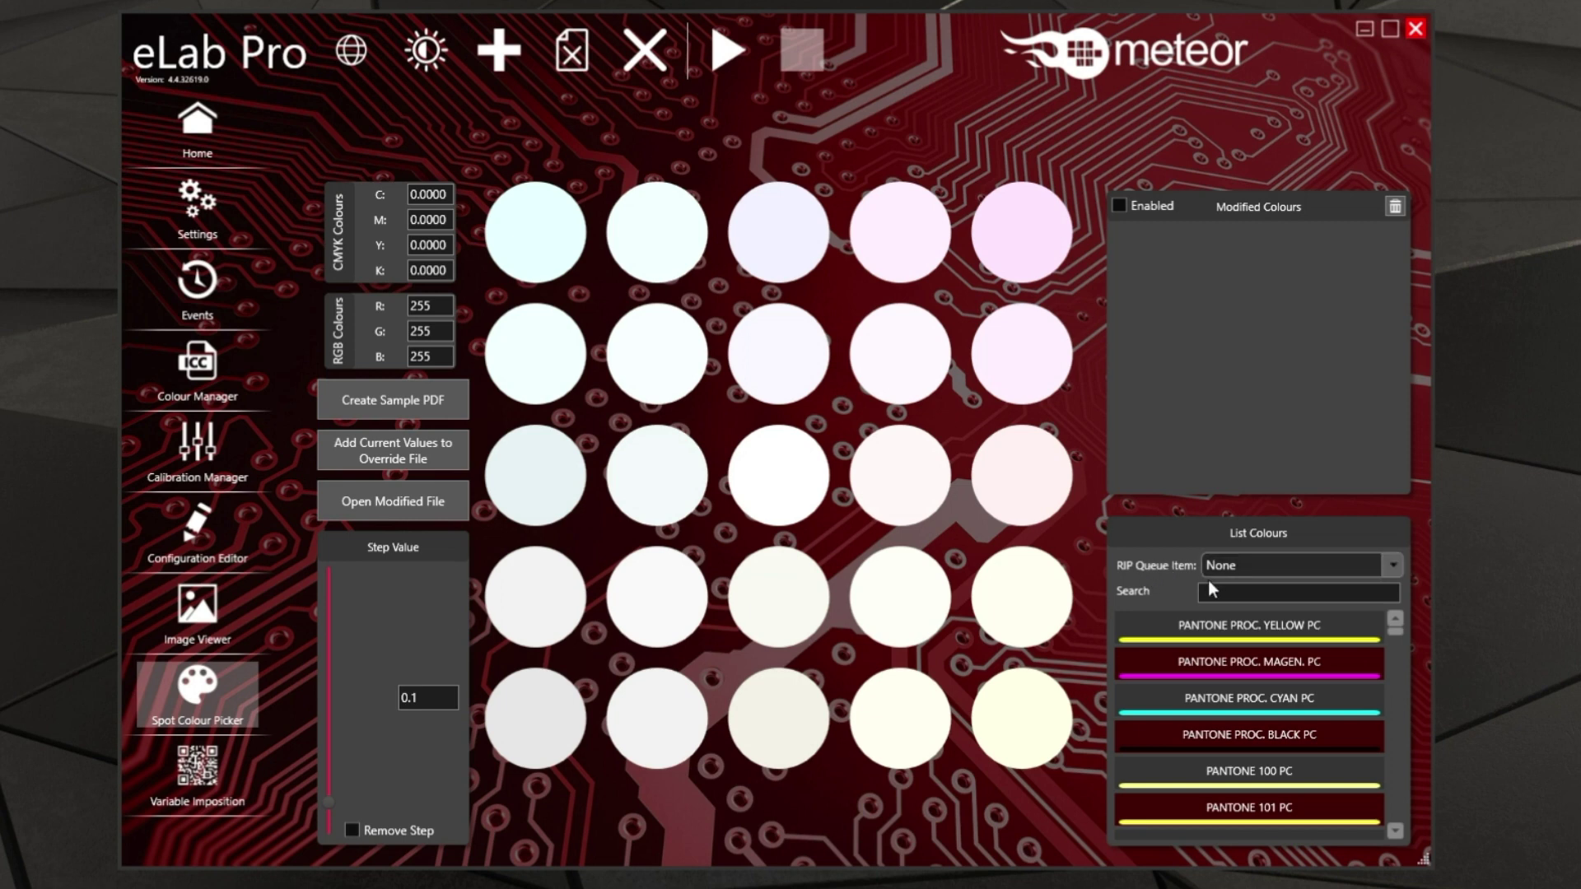
pyautogui.click(1391, 565)
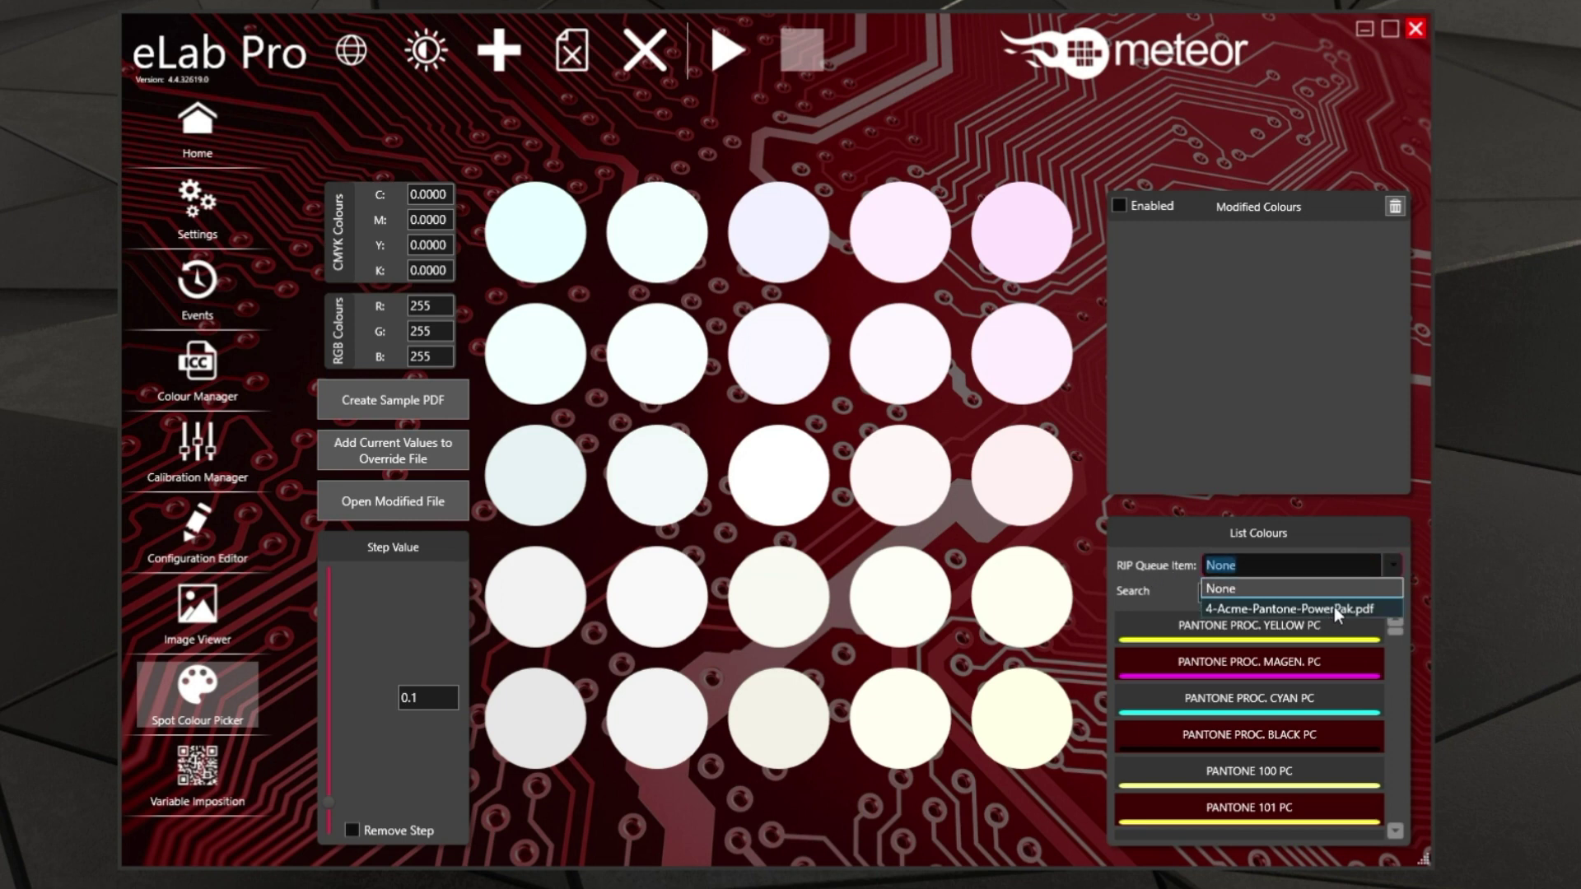
pyautogui.click(1333, 608)
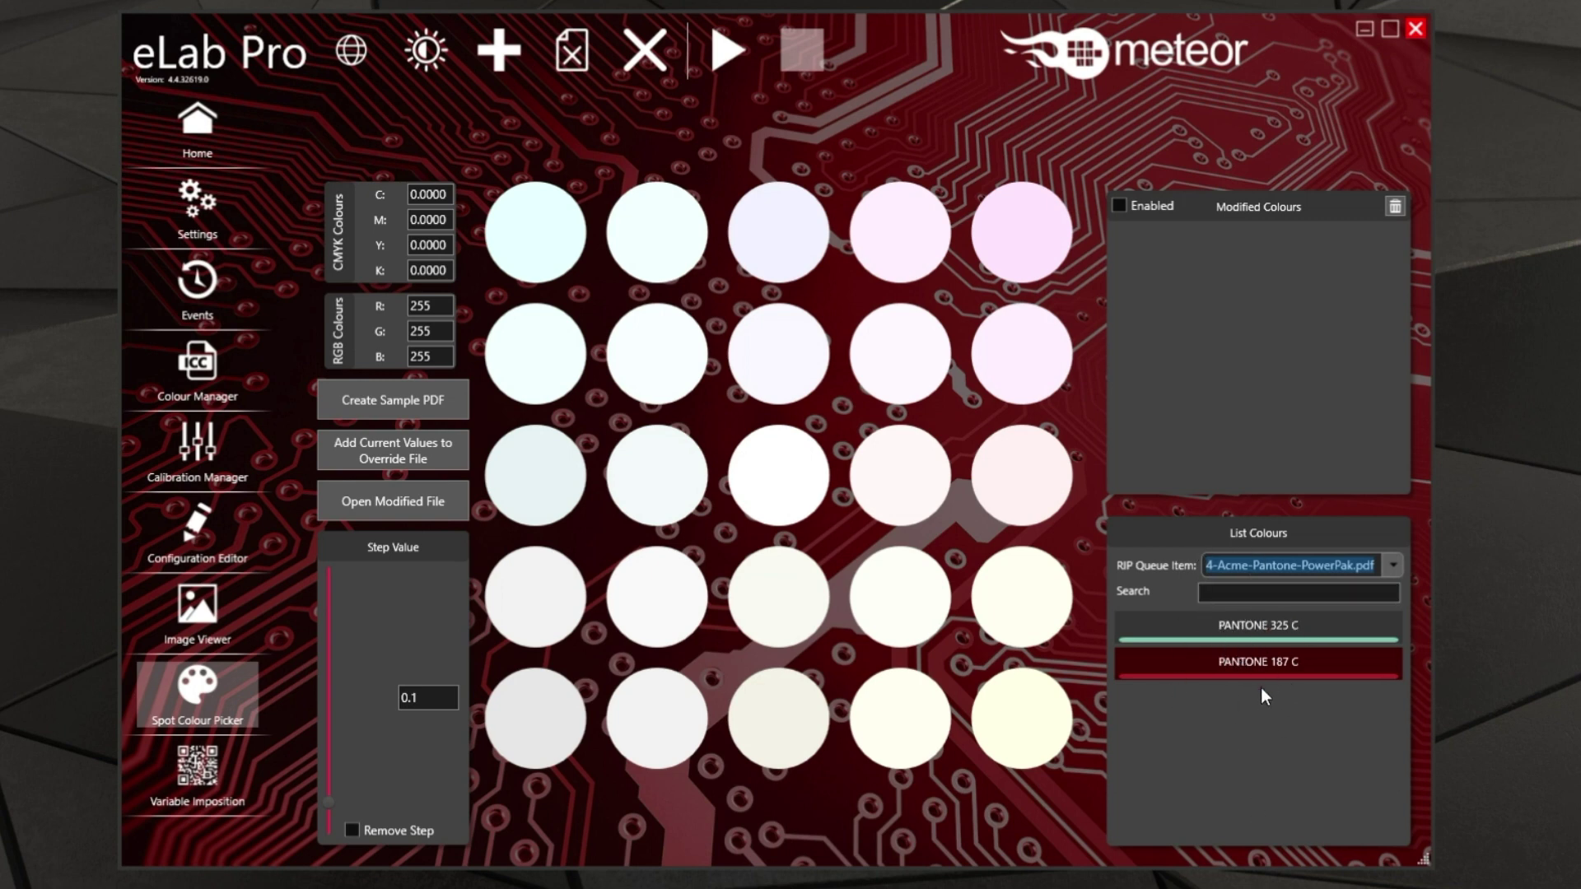
pyautogui.click(1247, 626)
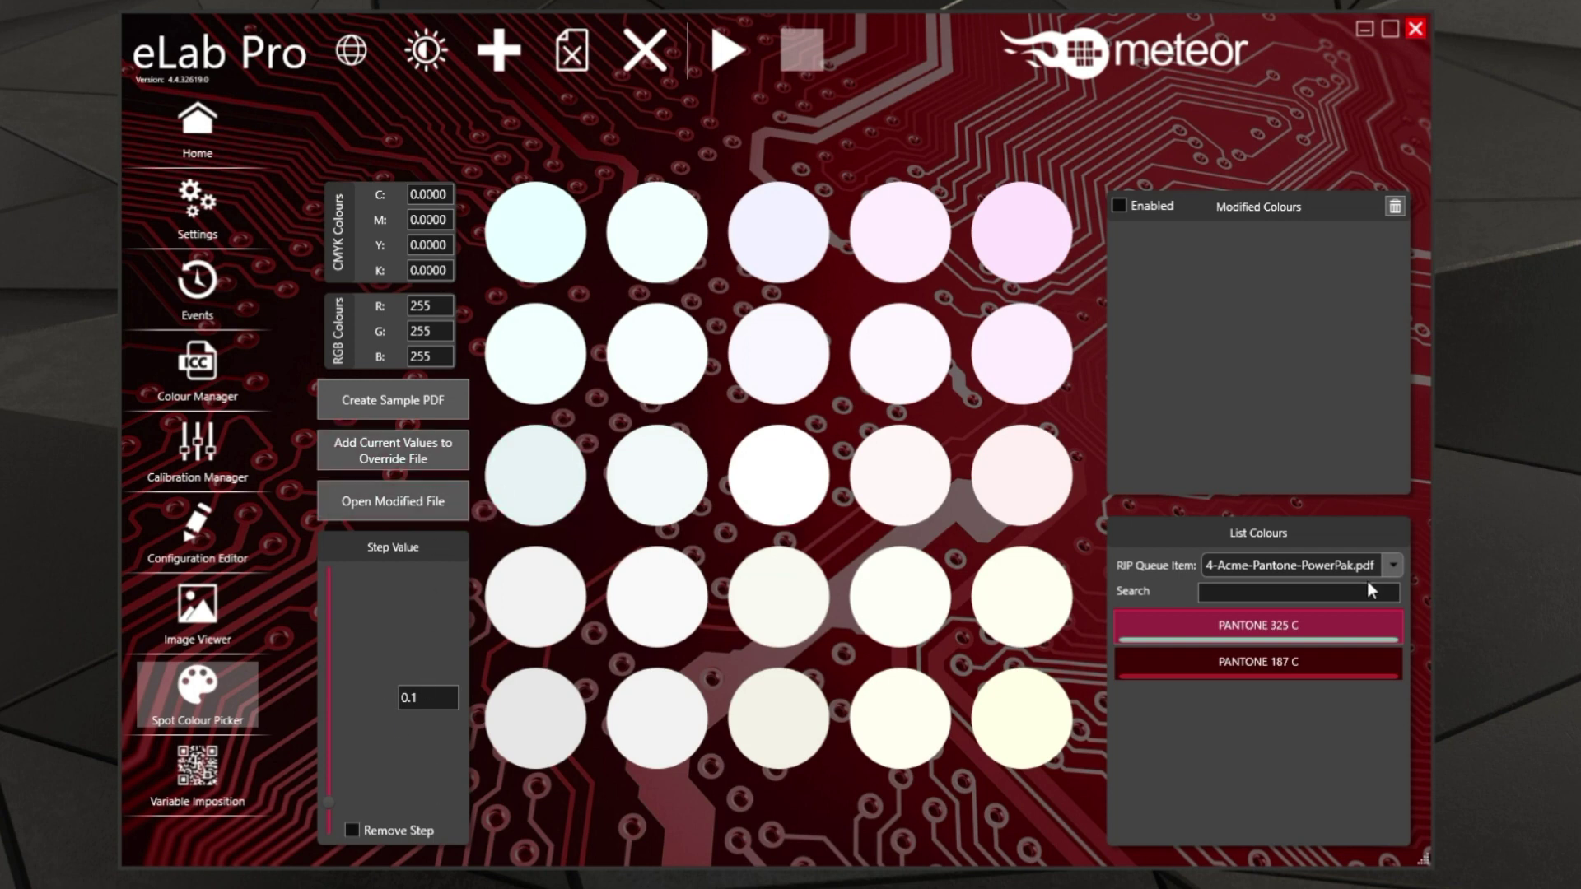
pyautogui.click(1240, 626)
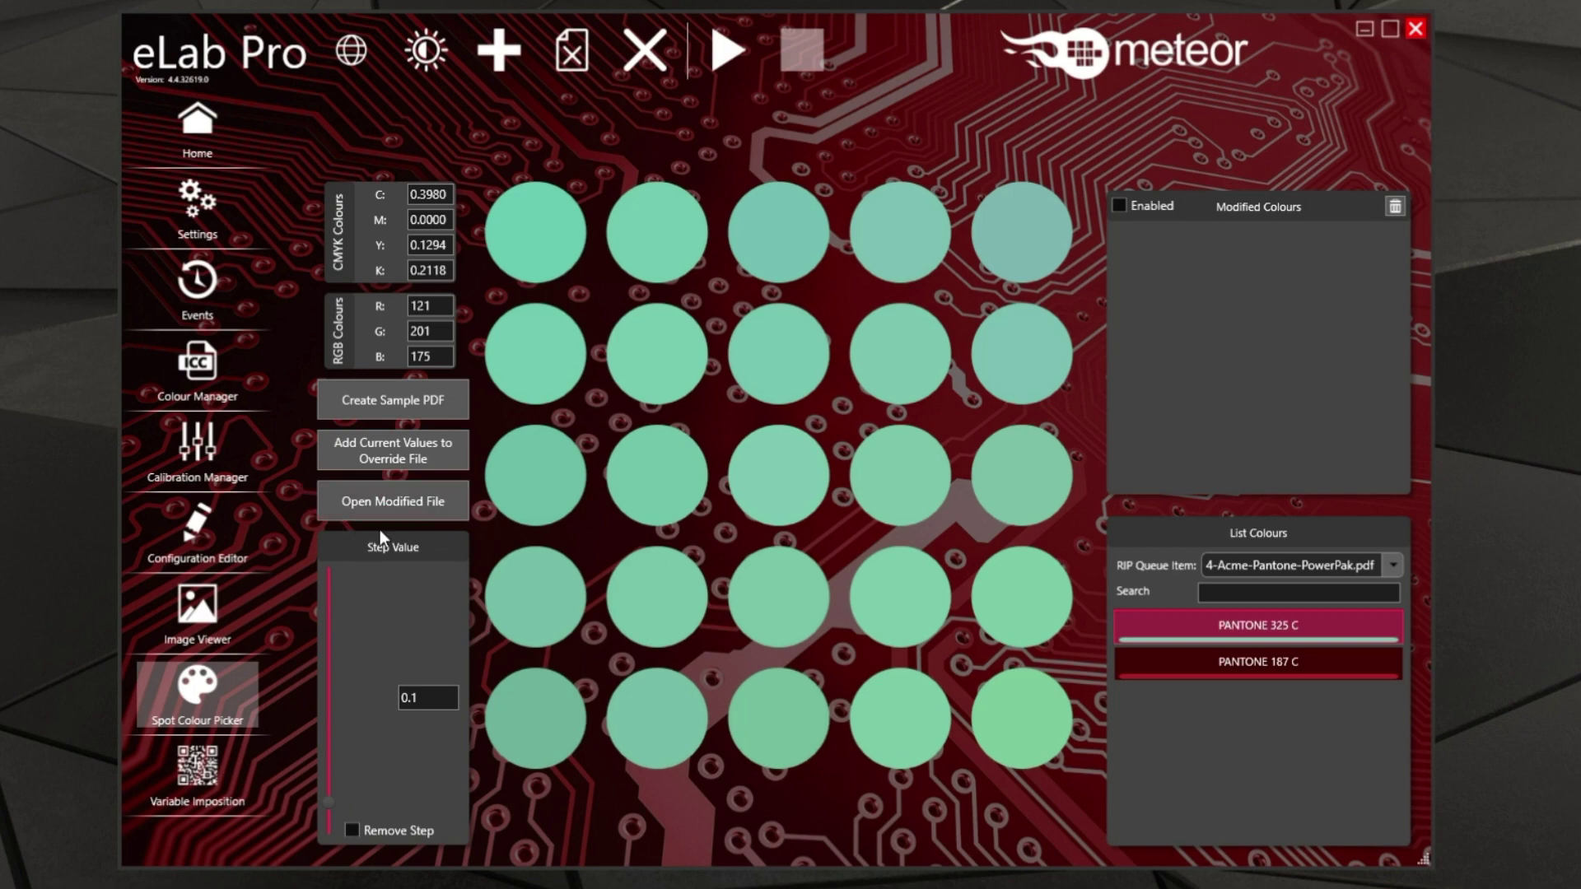
pyautogui.click(216, 131)
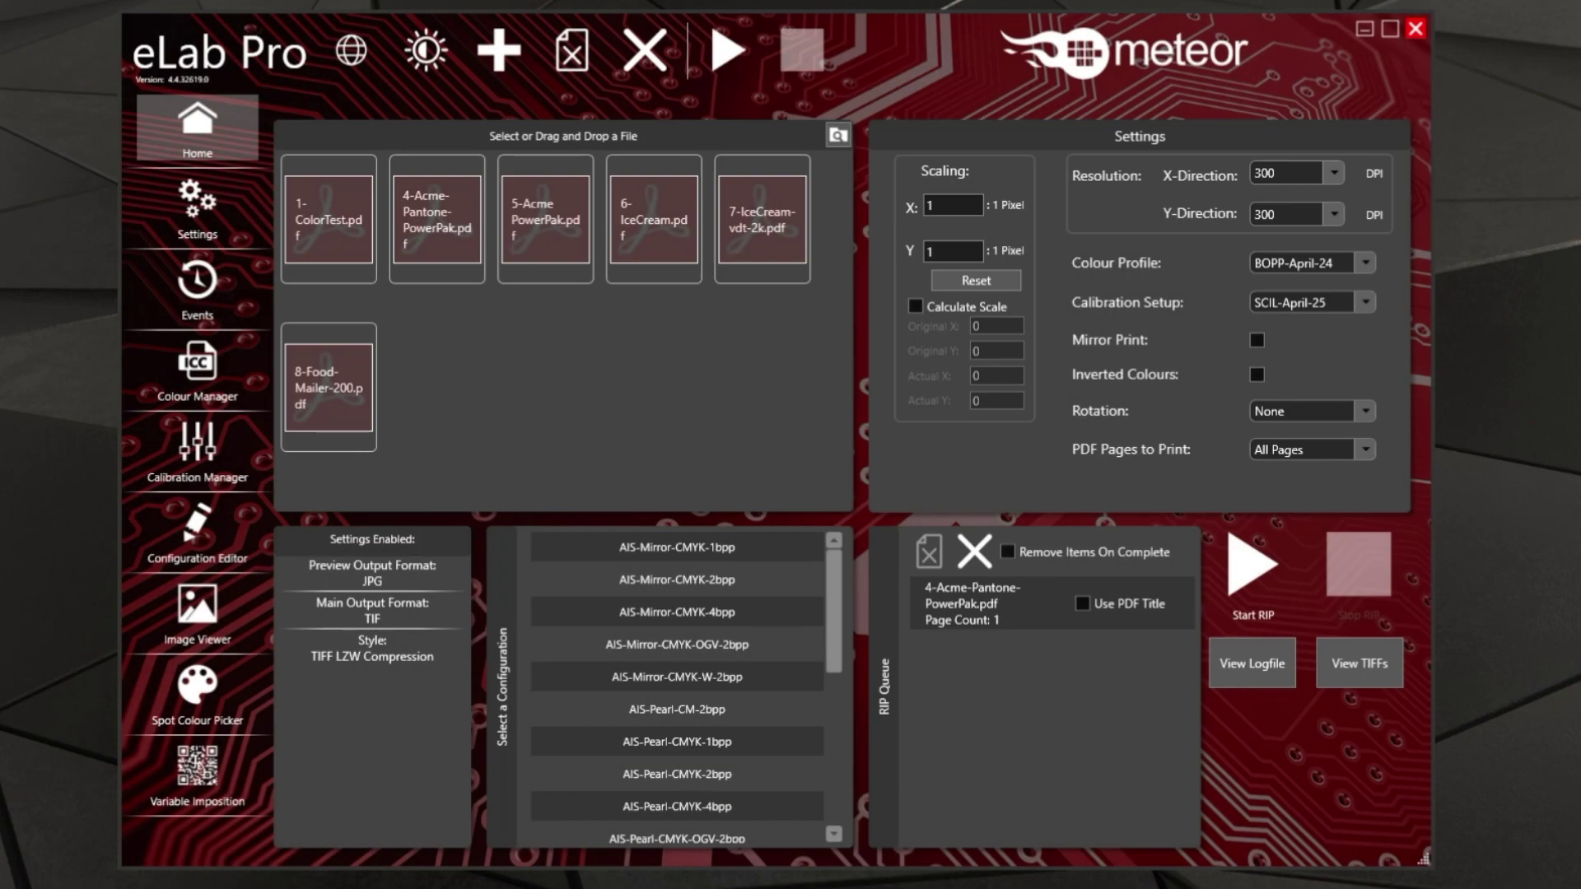
# In the Spot Colour Picker, select PANTONE 325 C, set the step value to 0.33 and enable Remove Step.
pyautogui.click(224, 695)
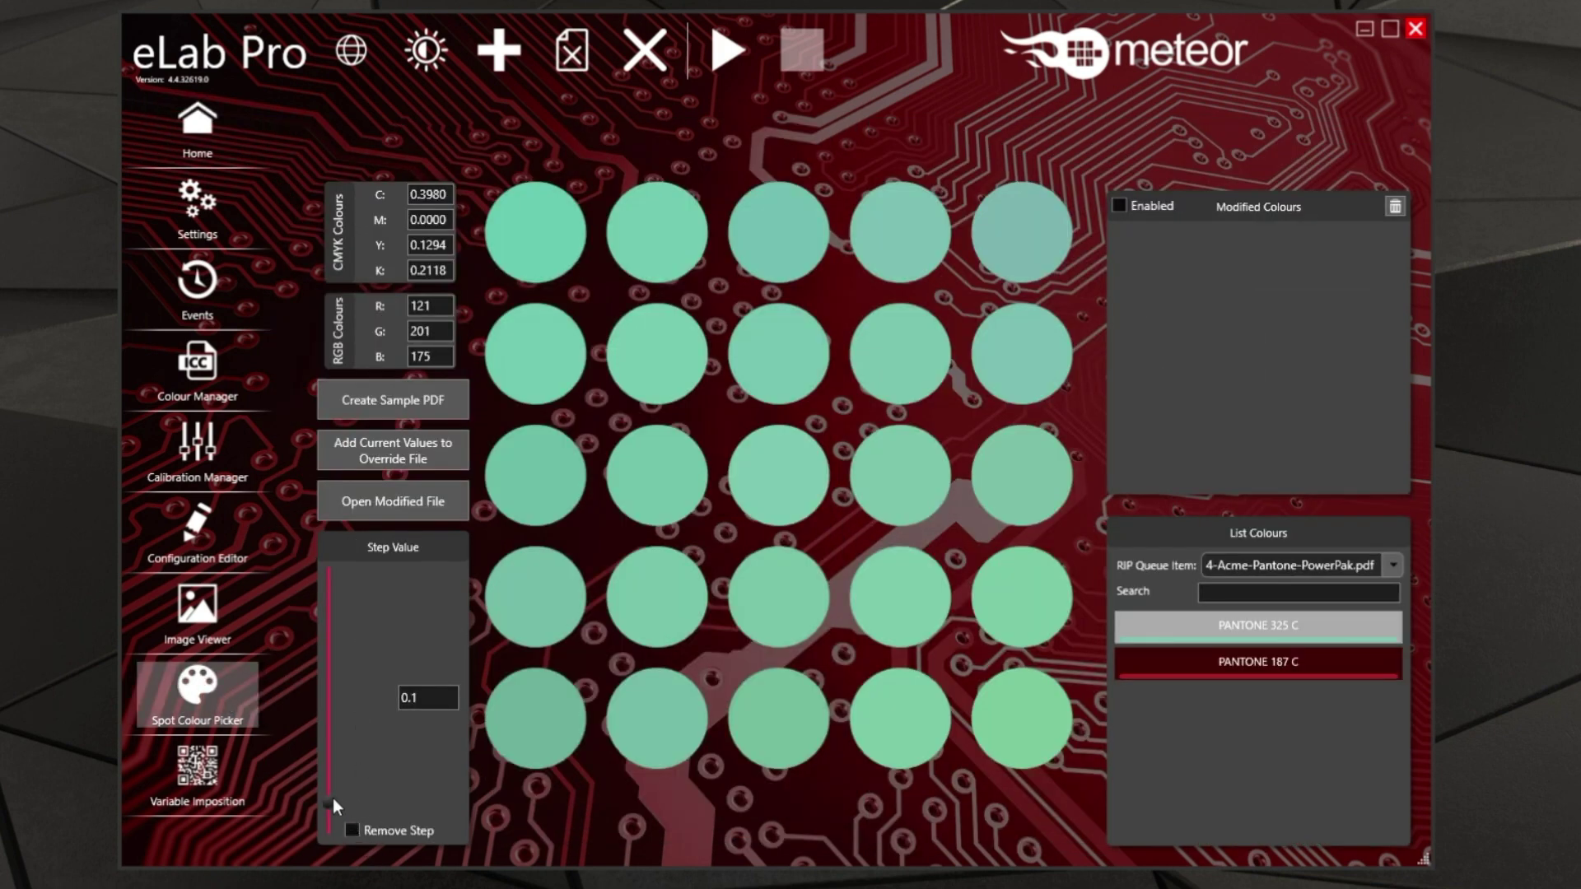
pyautogui.click(1240, 624)
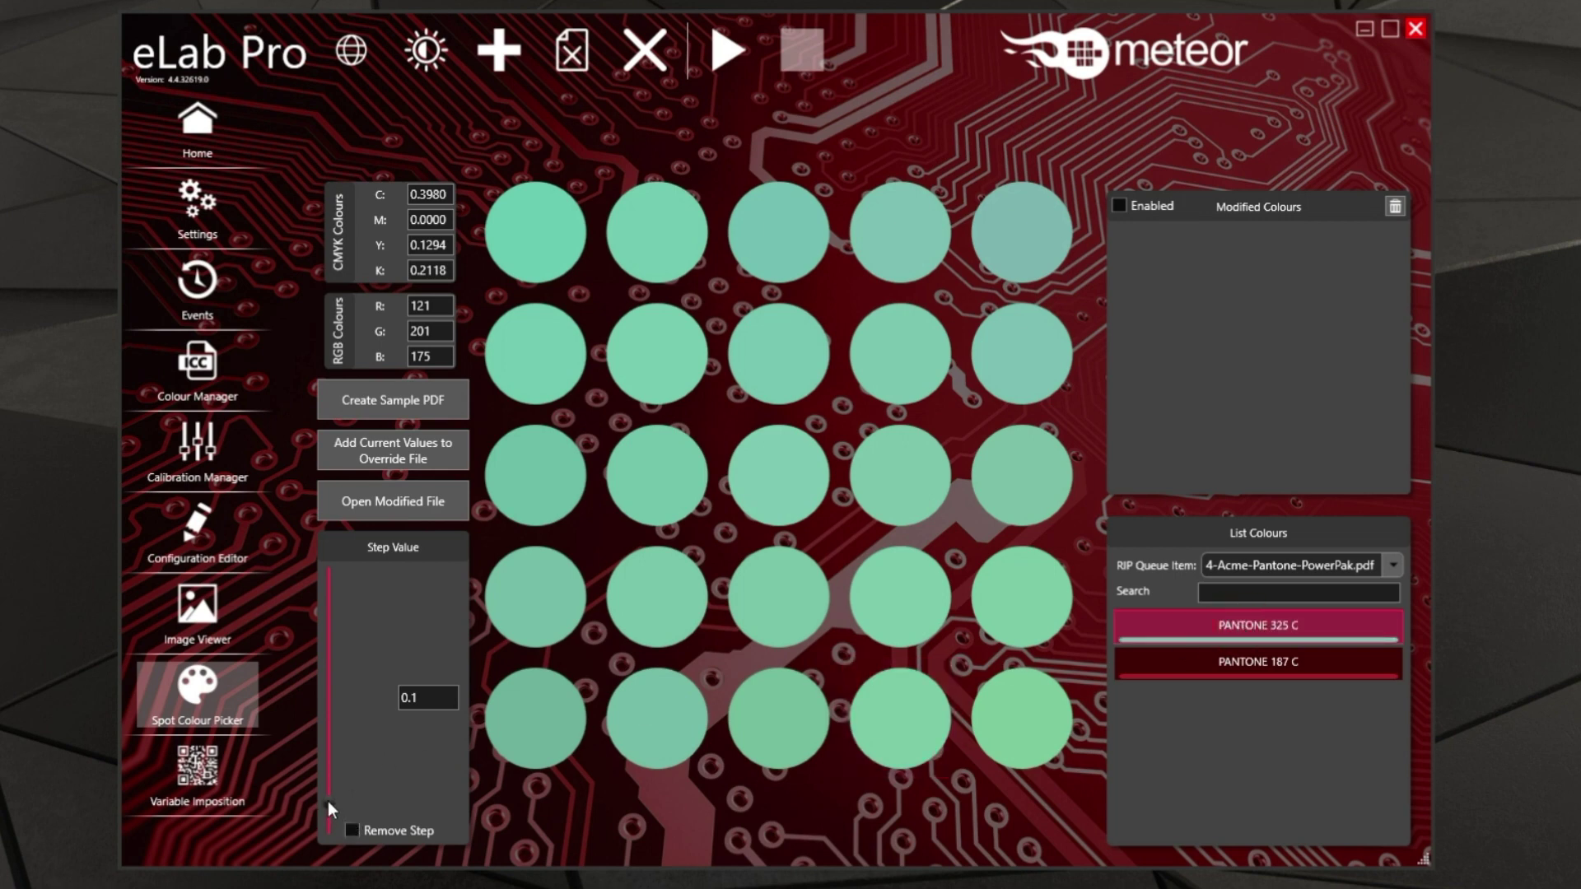
pyautogui.moveTo(328, 802); pyautogui.dragTo(327, 753)
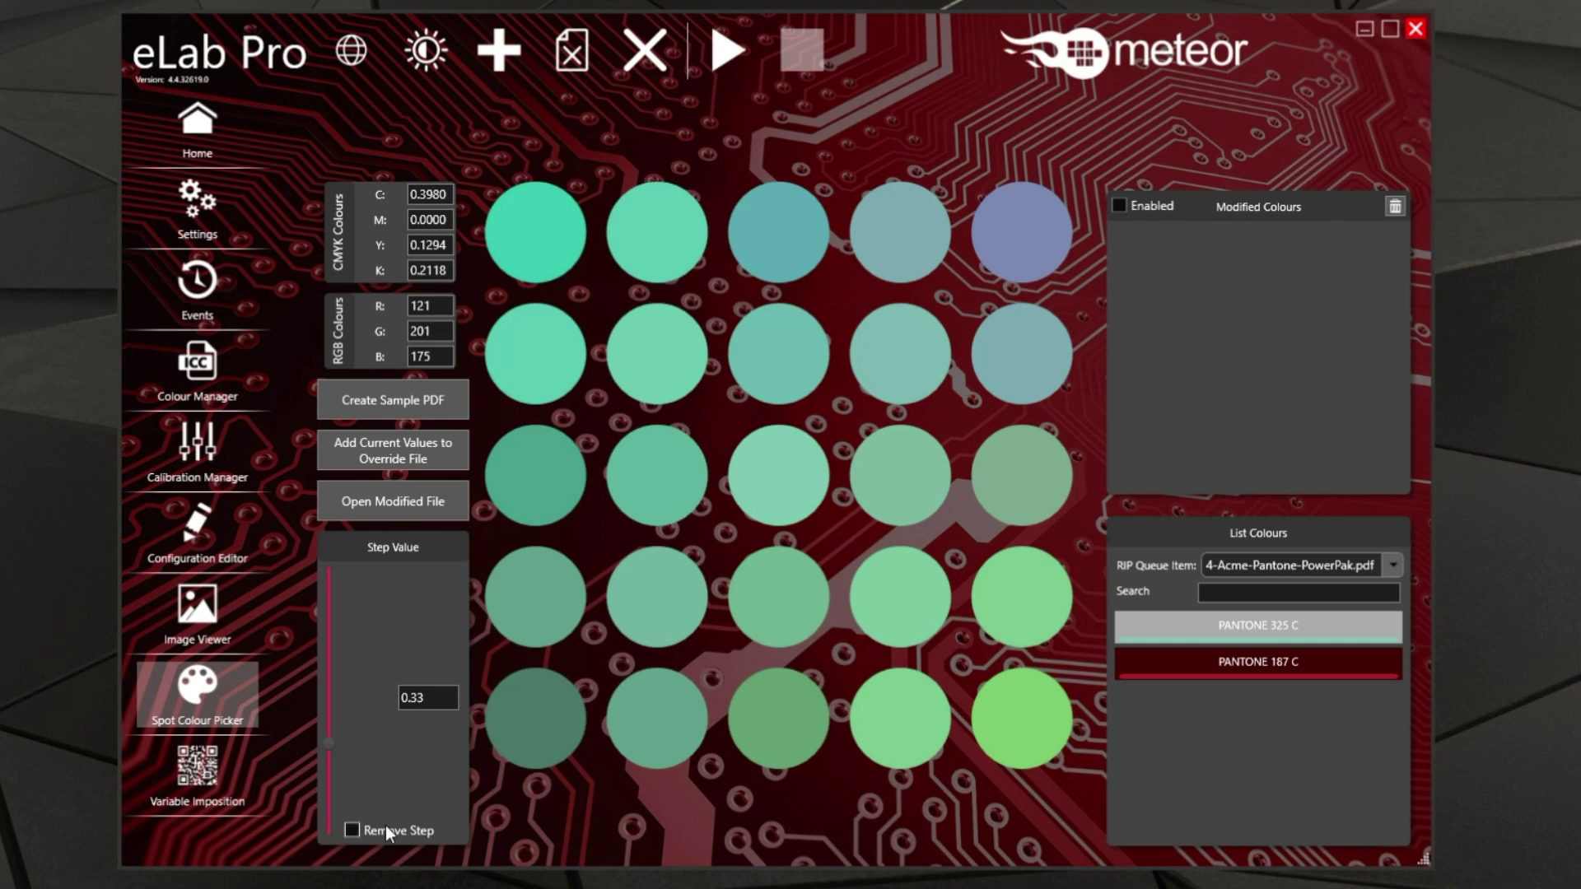
pyautogui.click(353, 829)
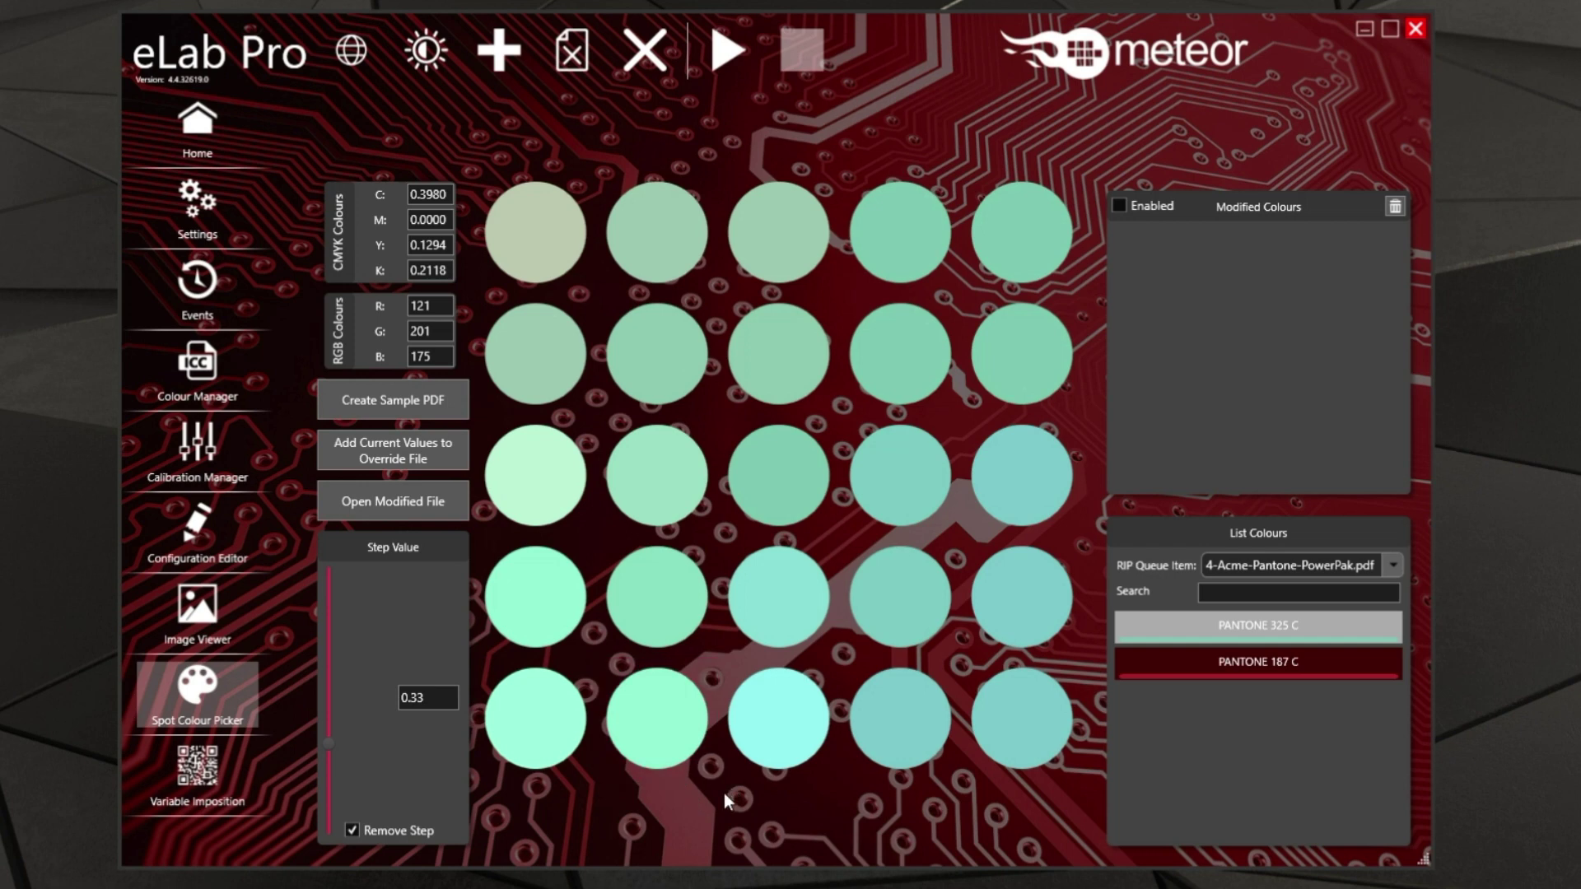
# Create a sample PDF of the PANTONE 325 C variations and open PANTONE 325 C.pdf.
pyautogui.click(392, 403)
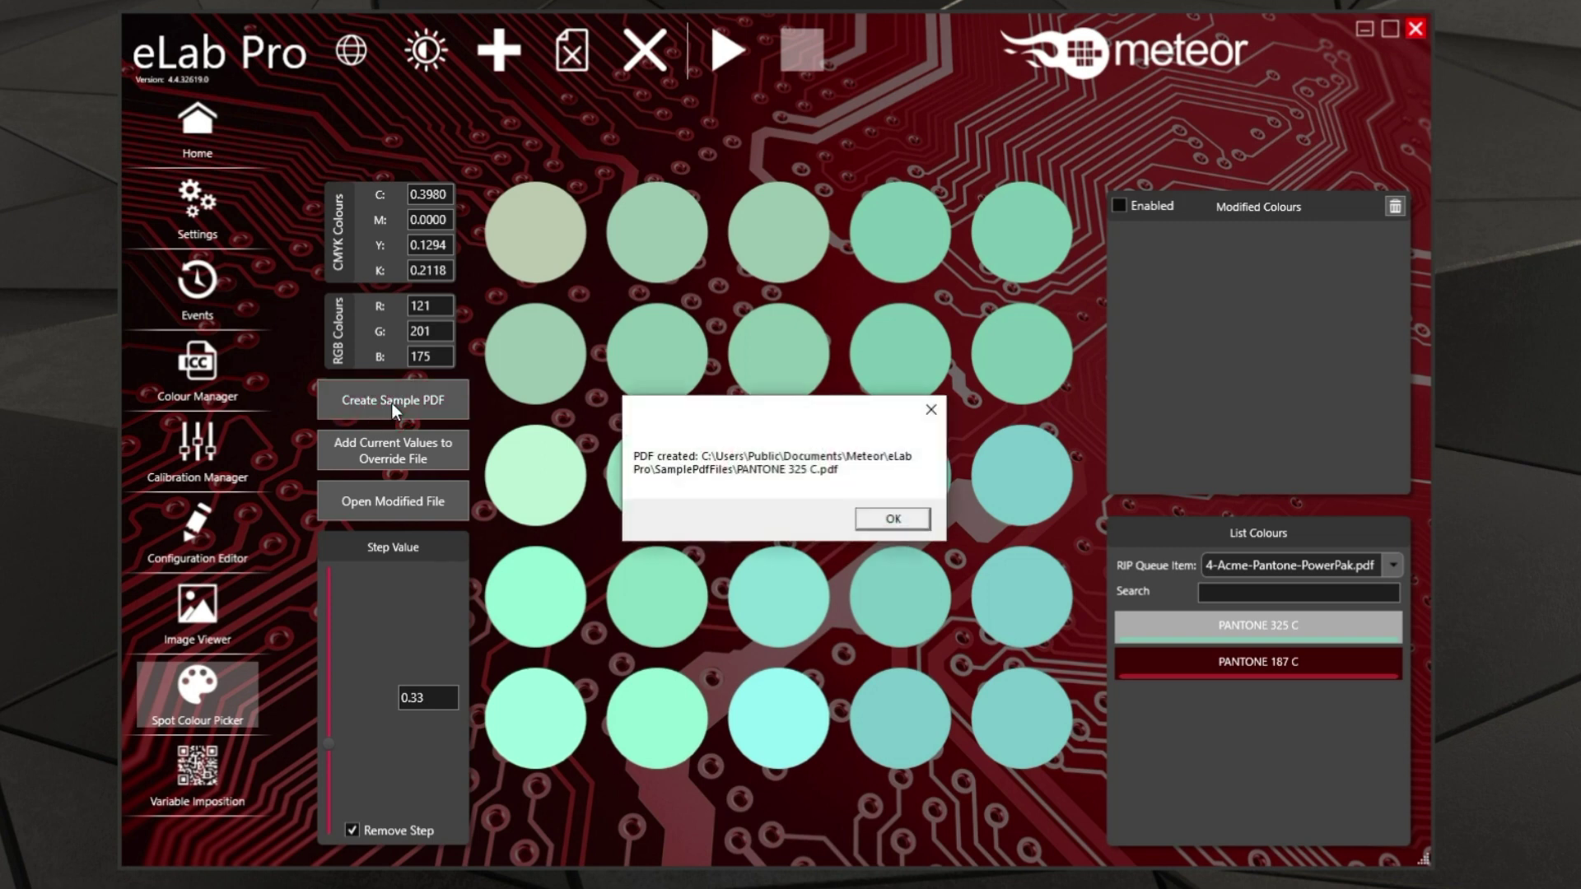
pyautogui.click(892, 519)
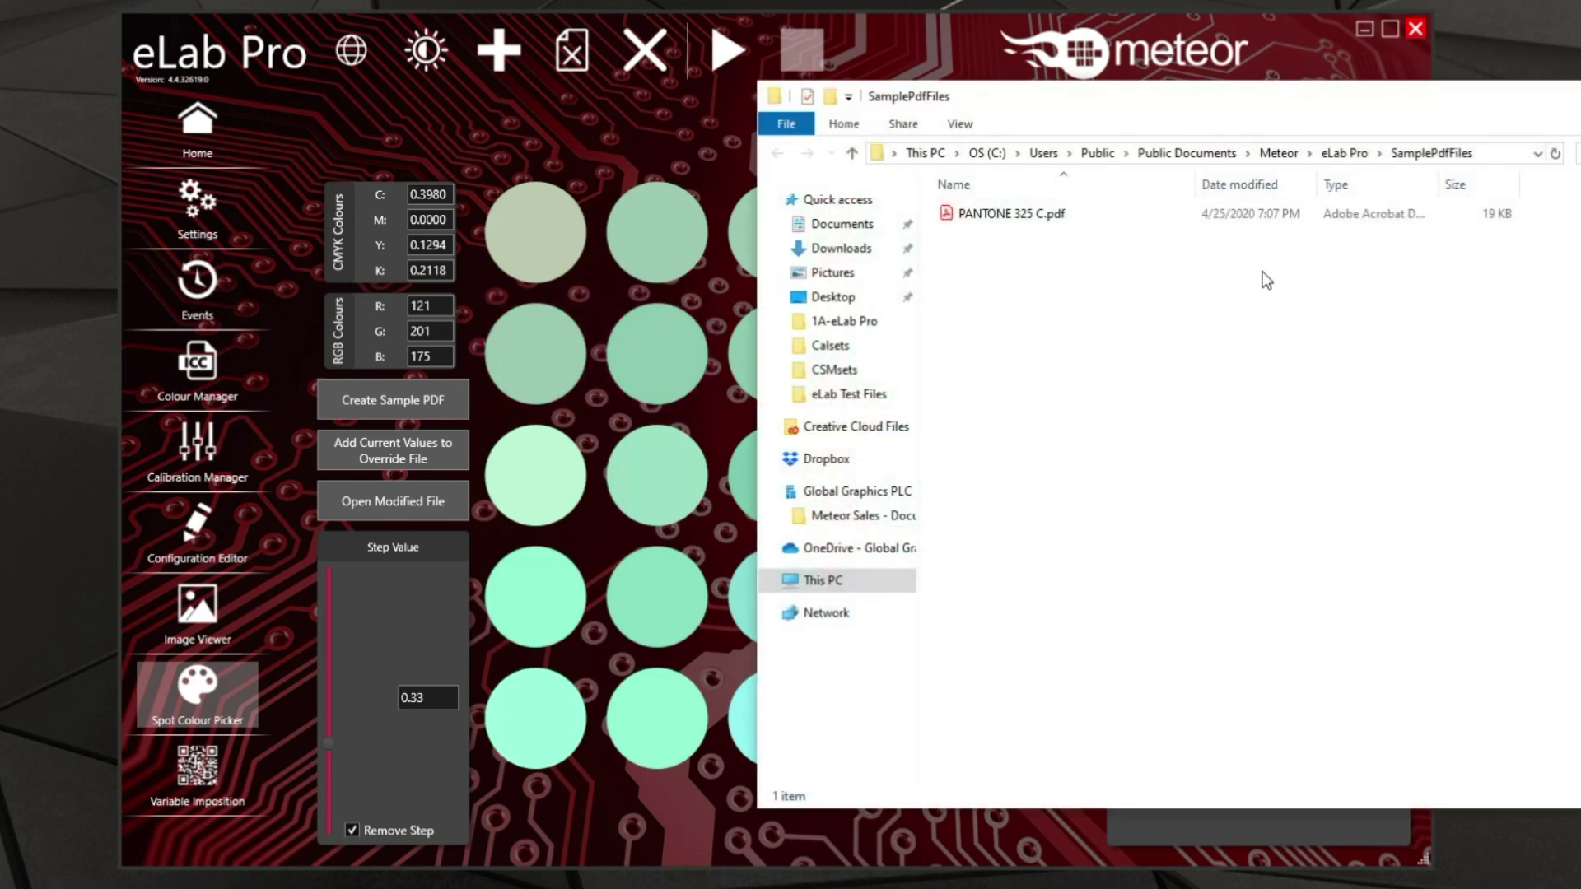
pyautogui.click(1036, 216)
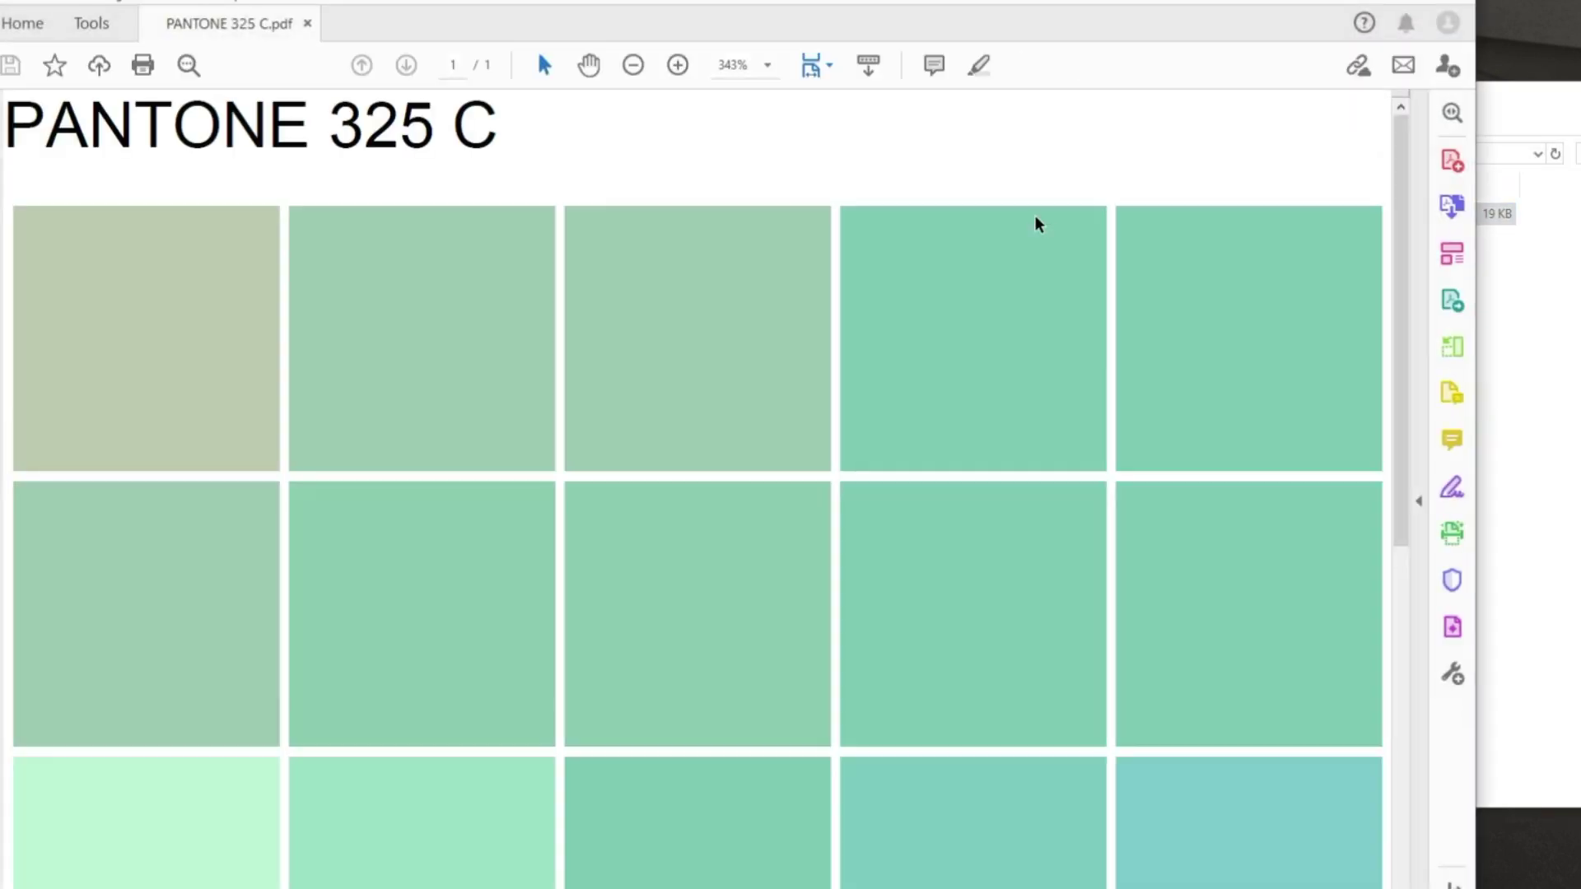
# Examine all colour patches of the sample PDF at 125% zoom, close it and switch back to eLab Pro.
pyautogui.scroll(-2, 970, 349)
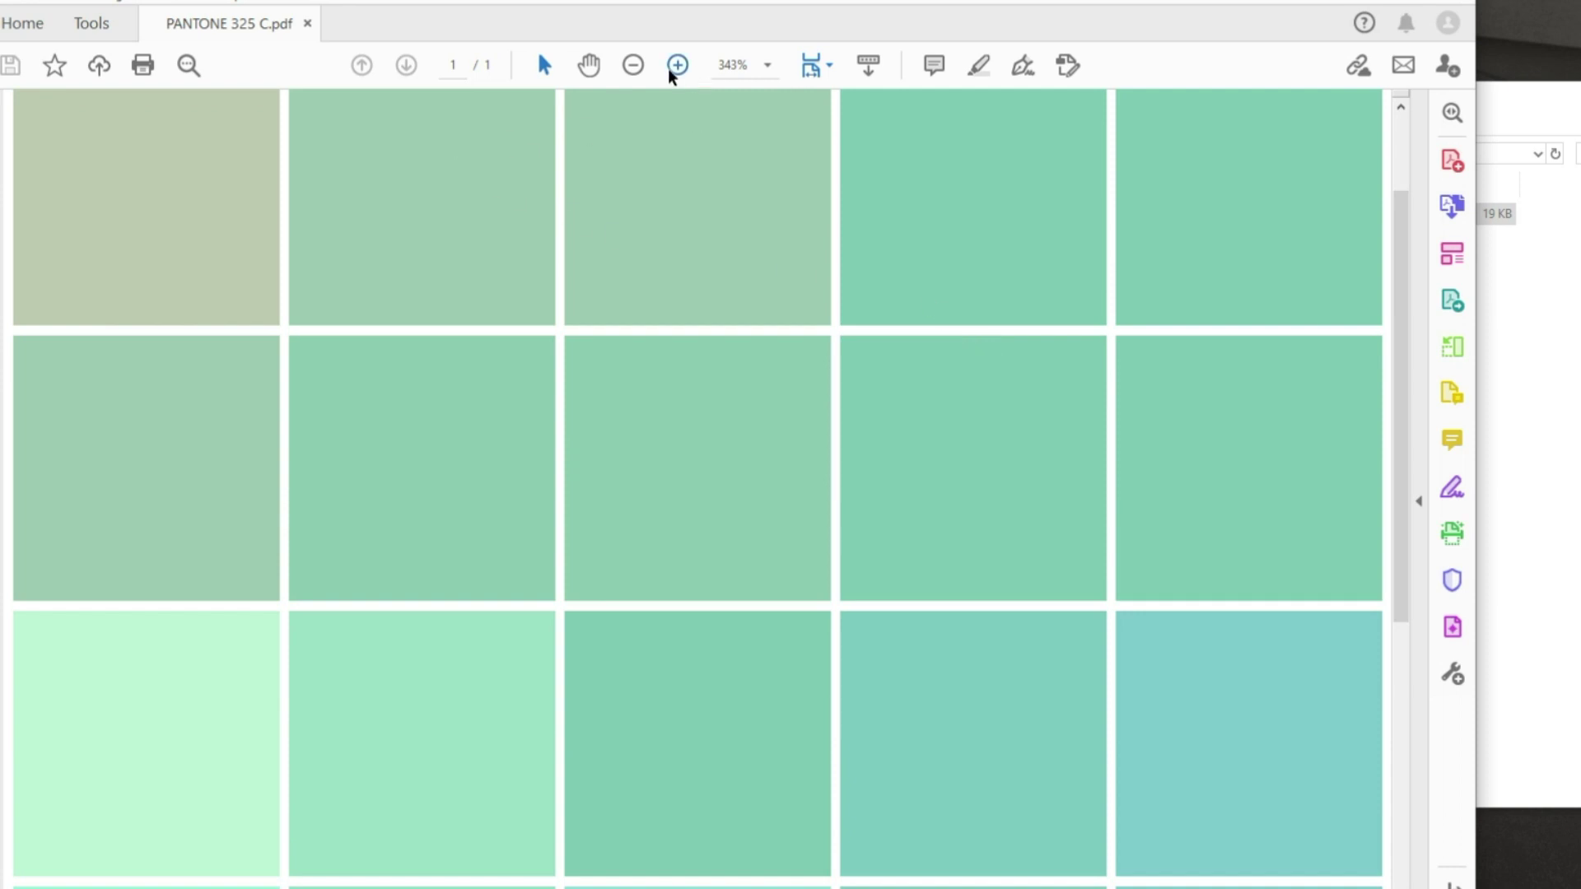
pyautogui.click(633, 66)
pyautogui.click(633, 66)
pyautogui.click(633, 66)
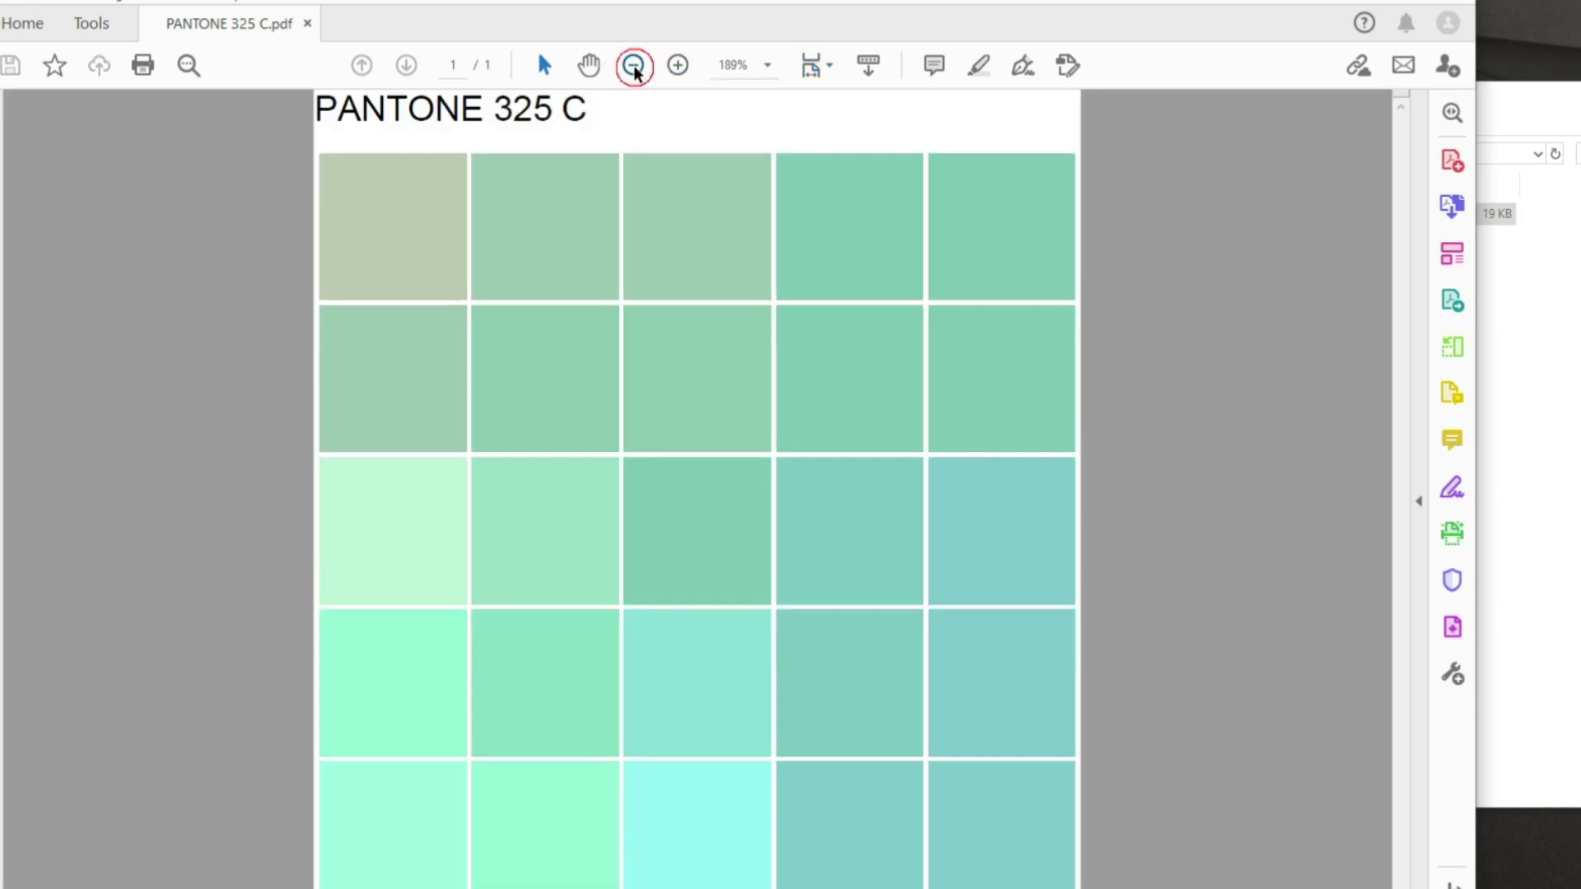
pyautogui.click(633, 66)
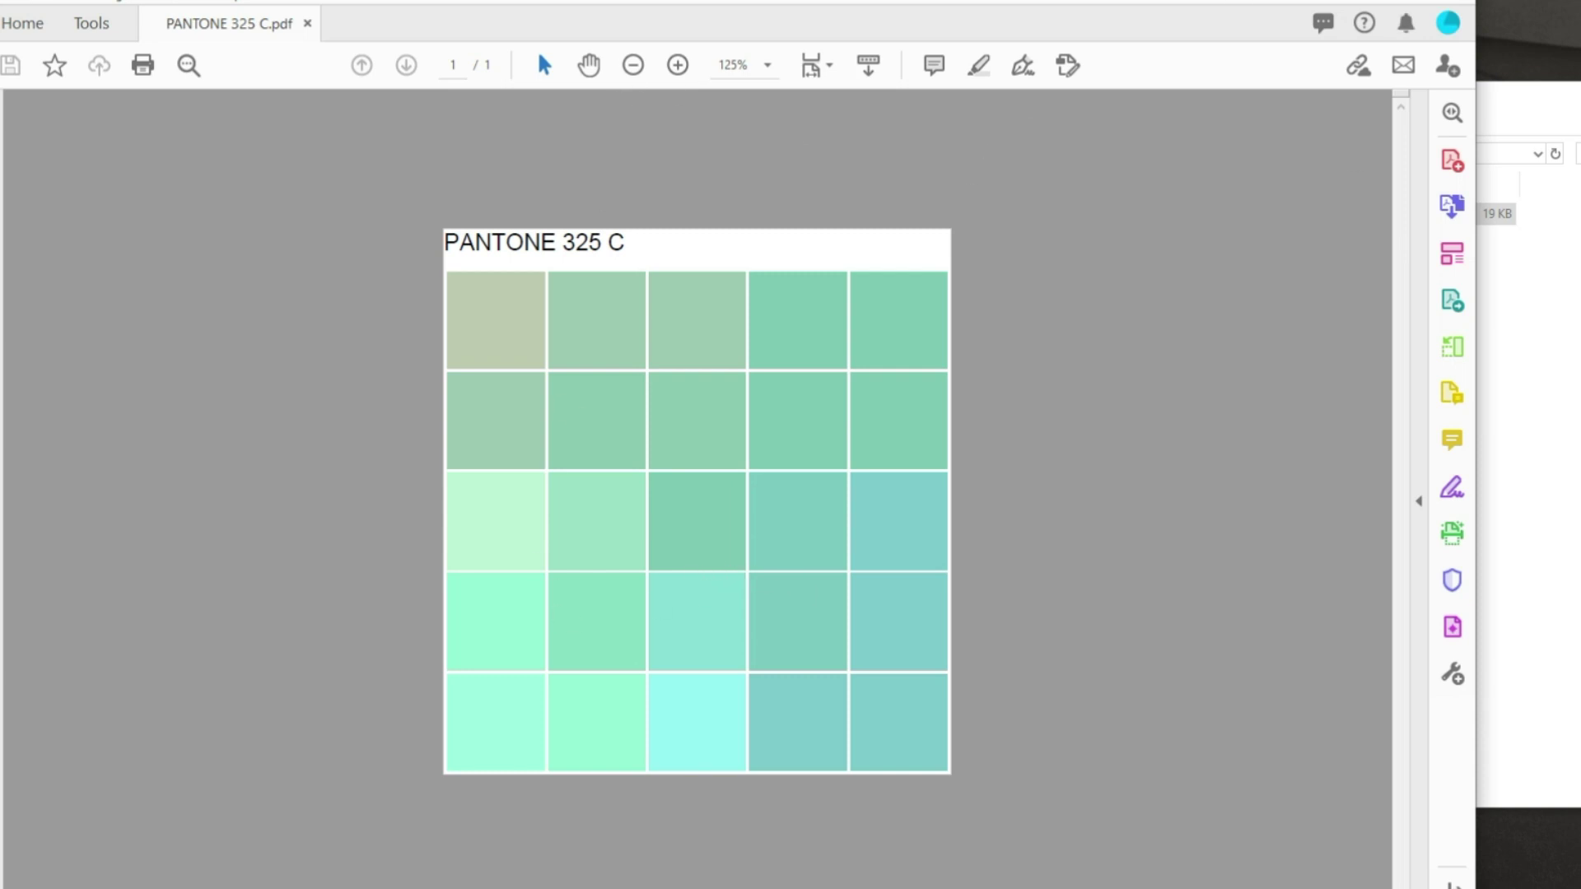
pyautogui.hotkey('alt', 'F4')
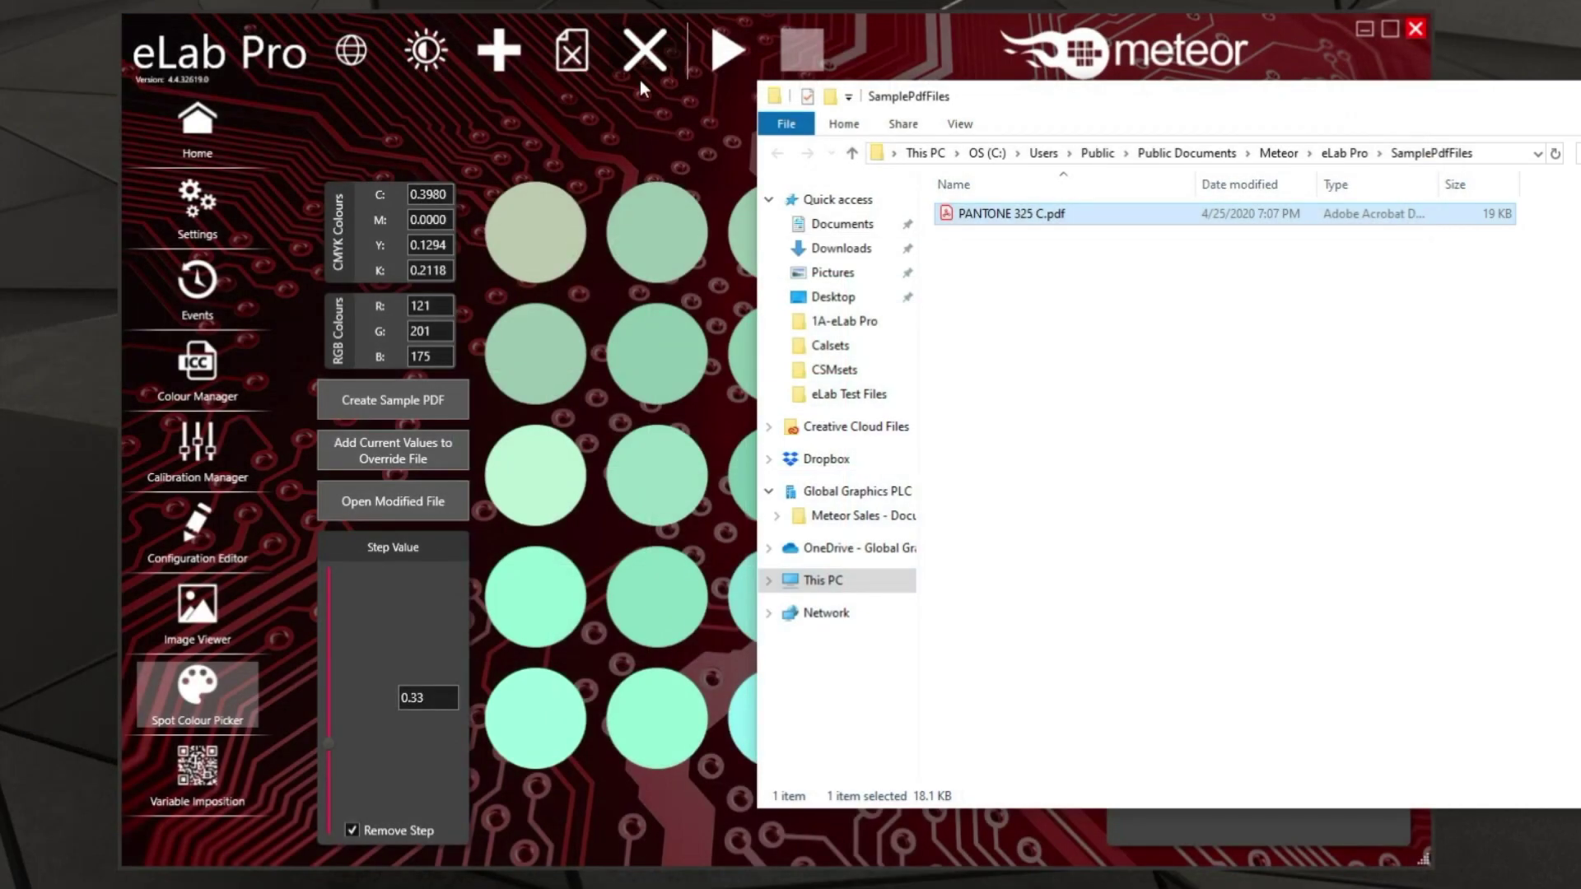
pyautogui.click(604, 141)
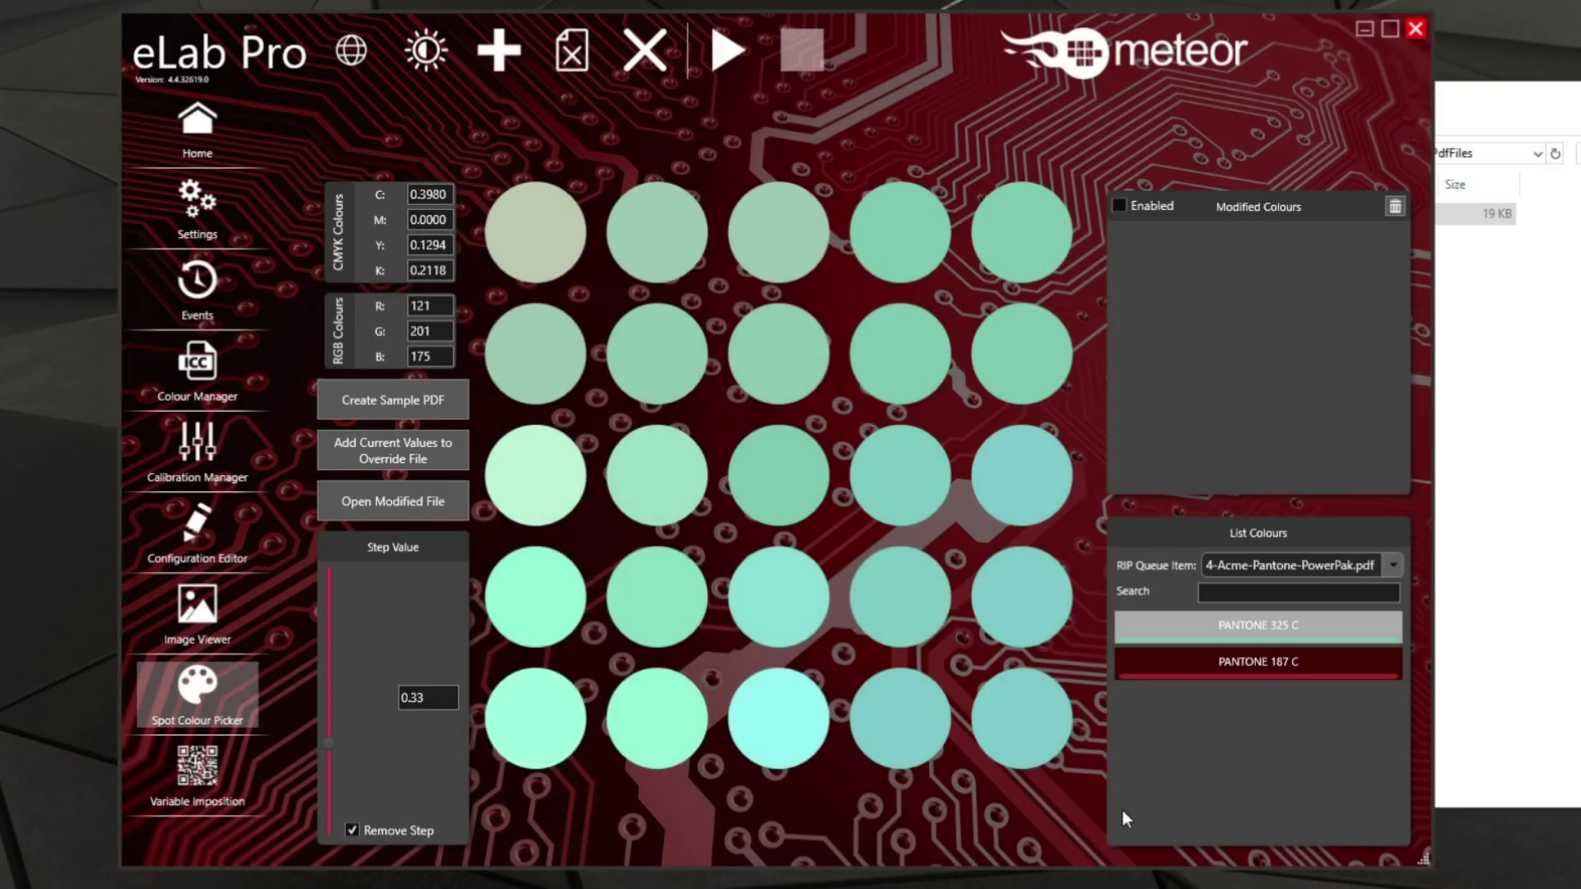
# Choose the middle variation in the fourth row for PANTONE 325 C, add it to the override file and enable the modified colours.
pyautogui.click(788, 601)
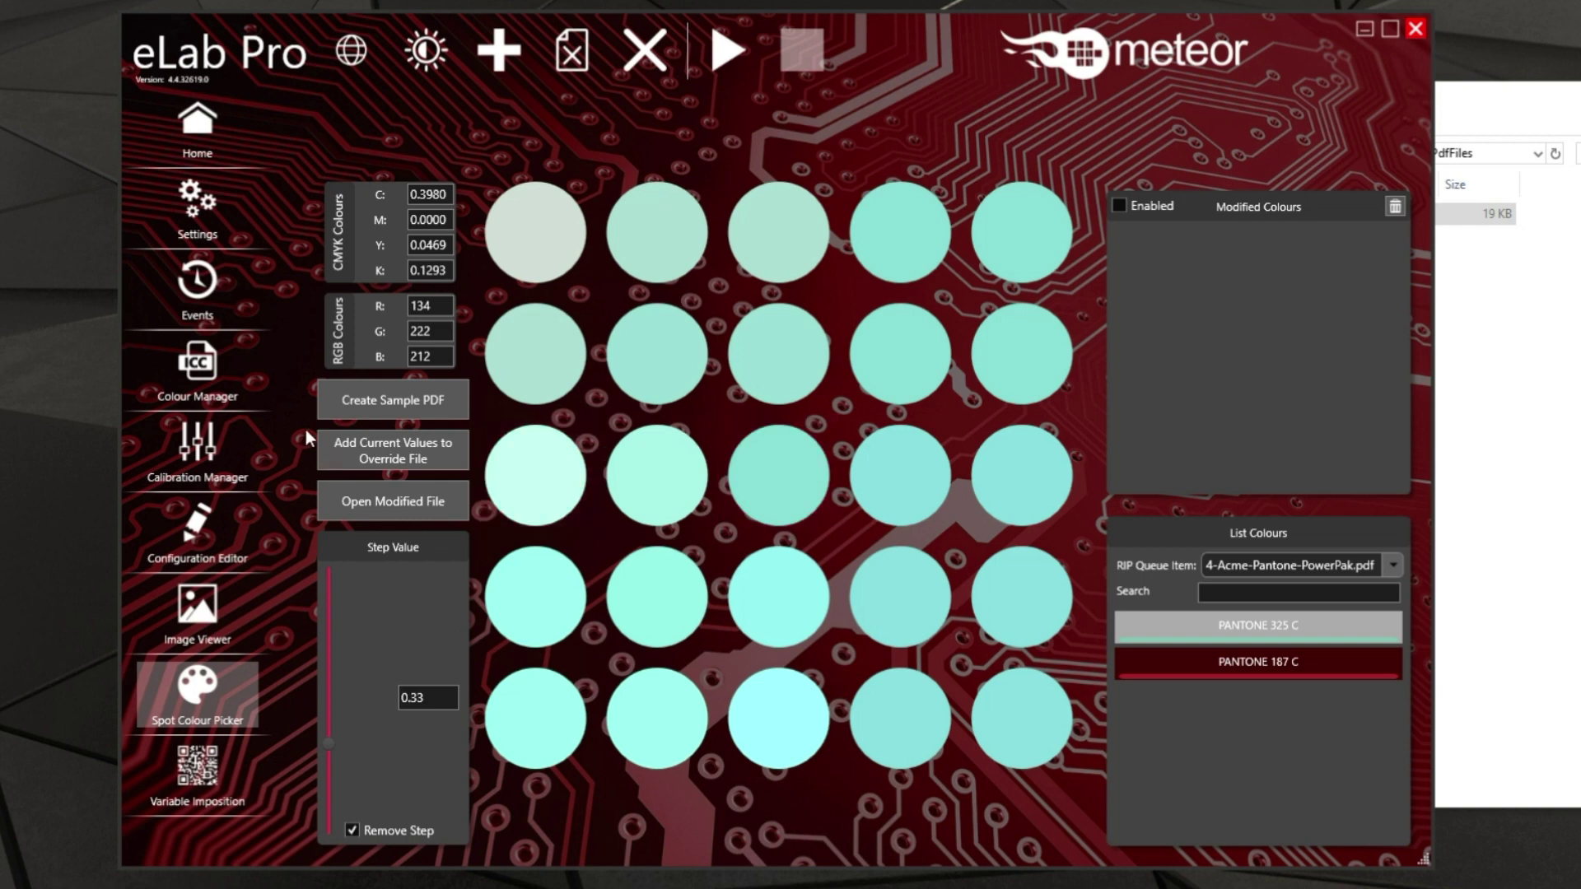
pyautogui.click(402, 457)
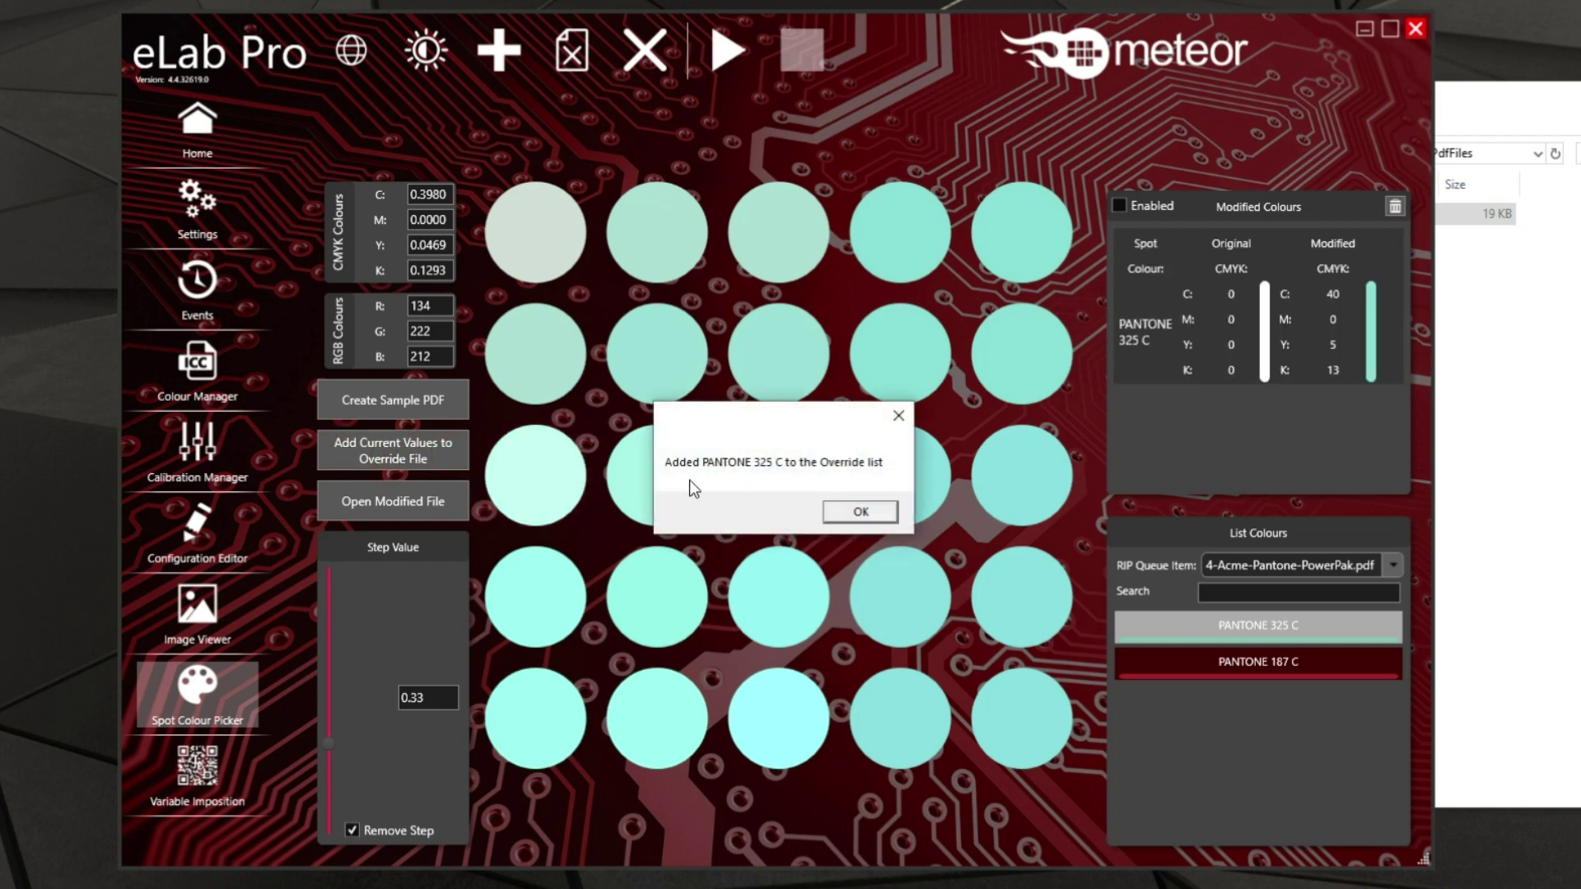
pyautogui.click(864, 512)
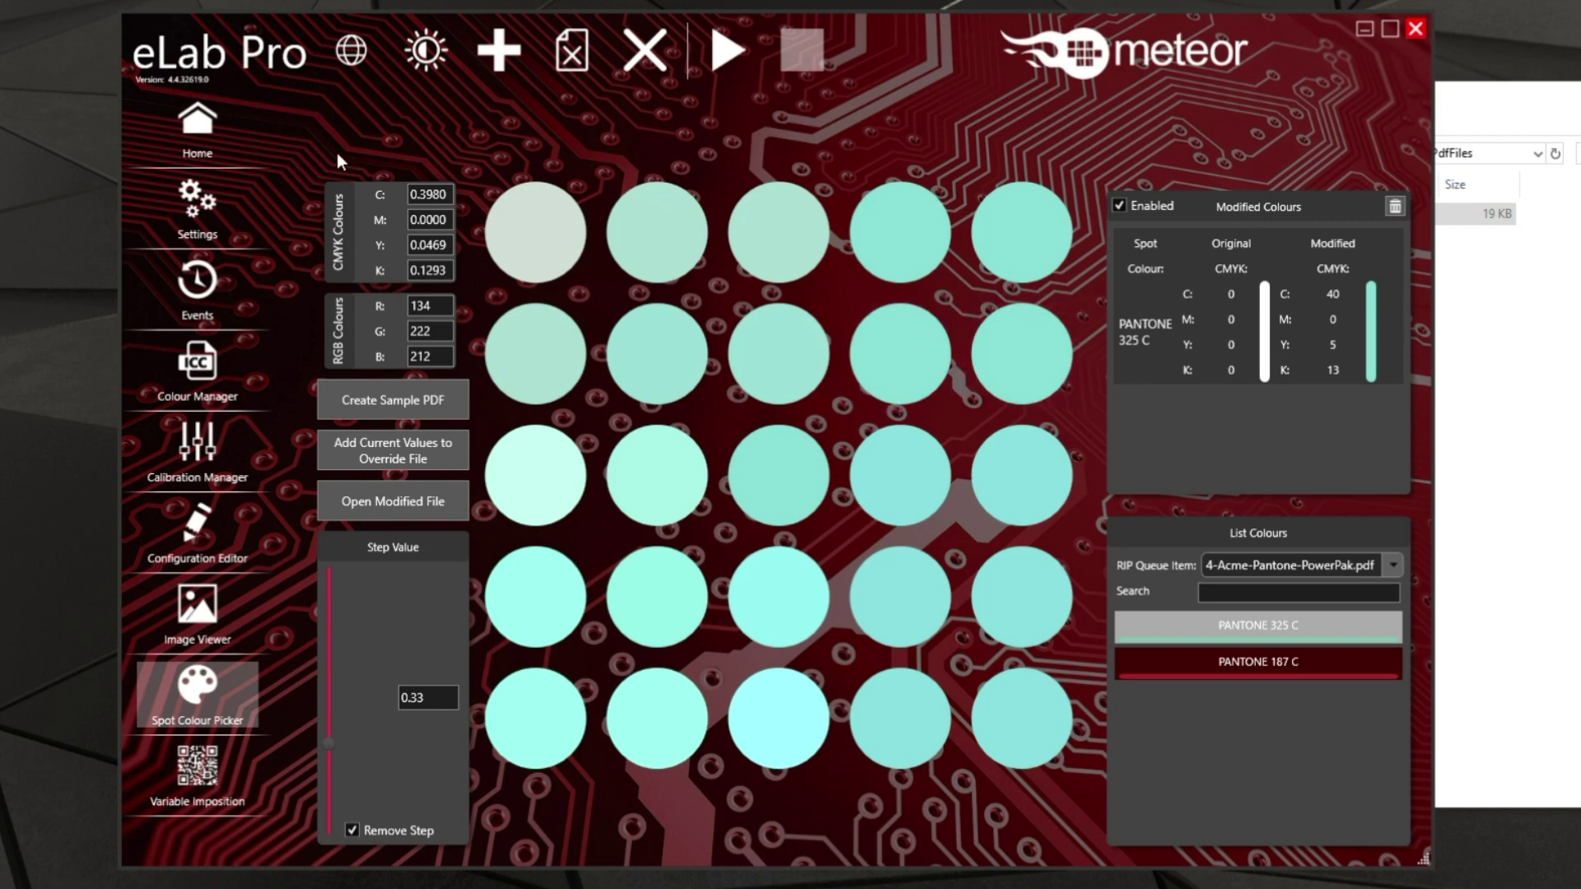
# From the Home page, RIP the queued 4-Acme-Pantone-PowerPak.pdf with the spot colour override enabled, and return to the Spot Colour Picker.
pyautogui.click(205, 140)
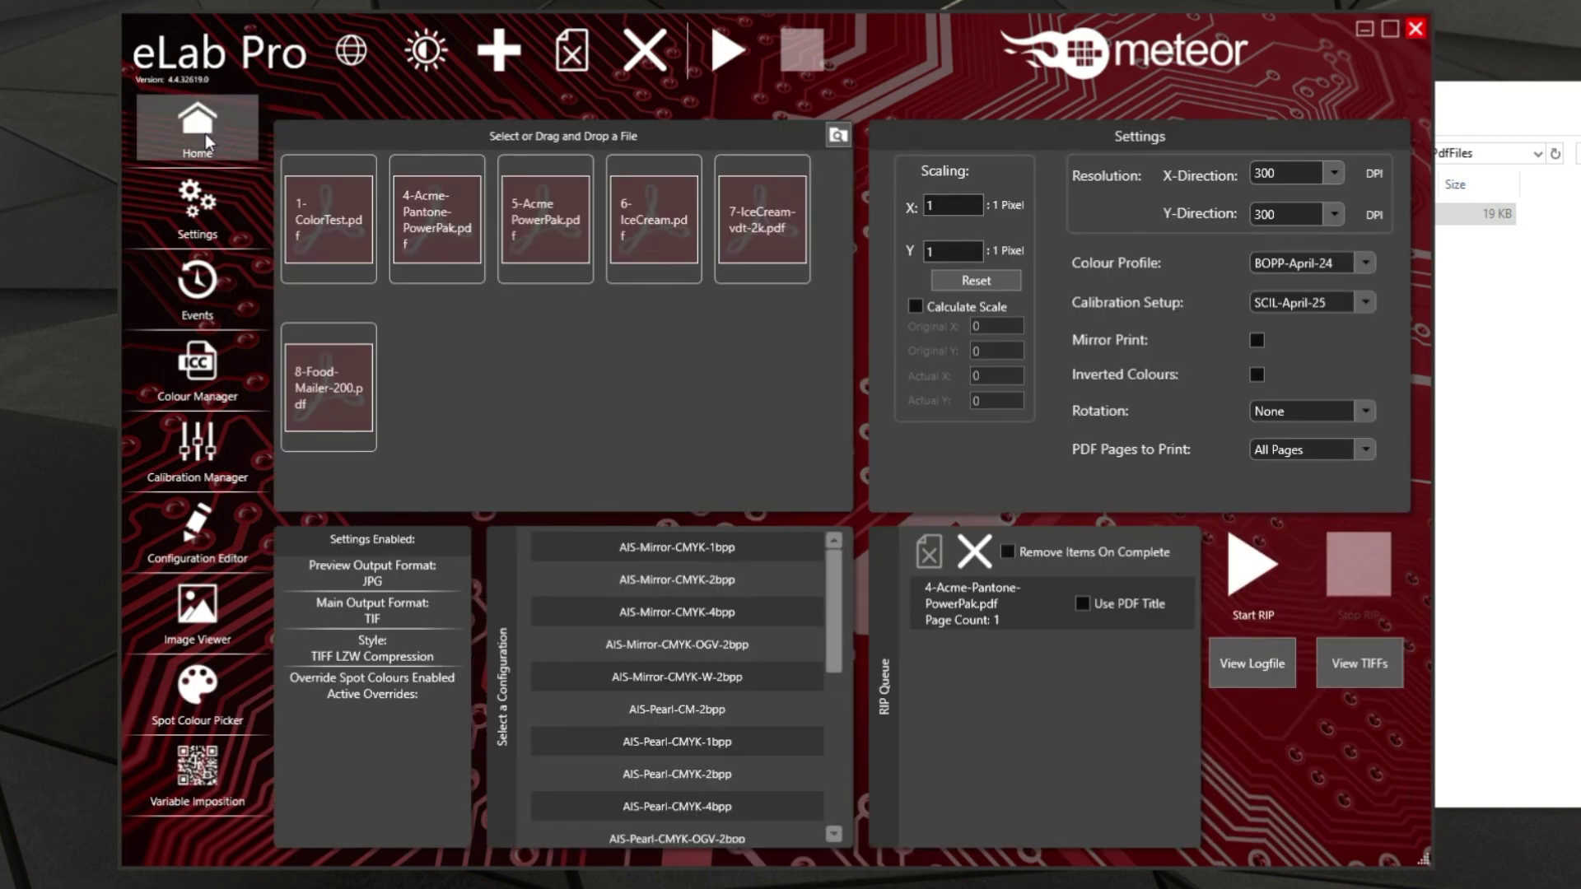
pyautogui.click(973, 607)
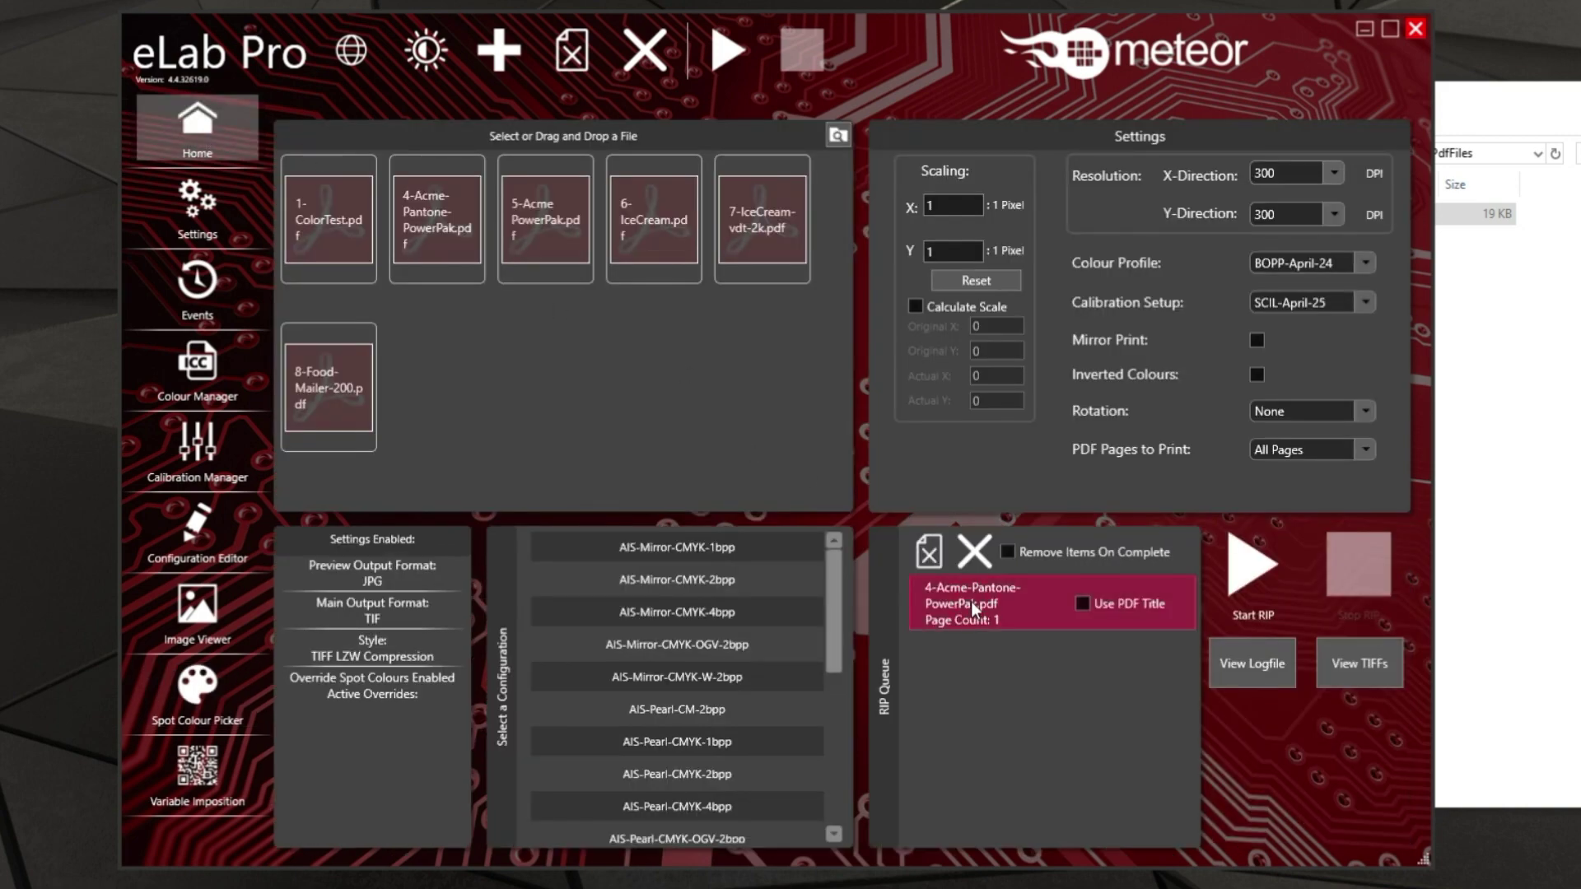
pyautogui.click(1257, 576)
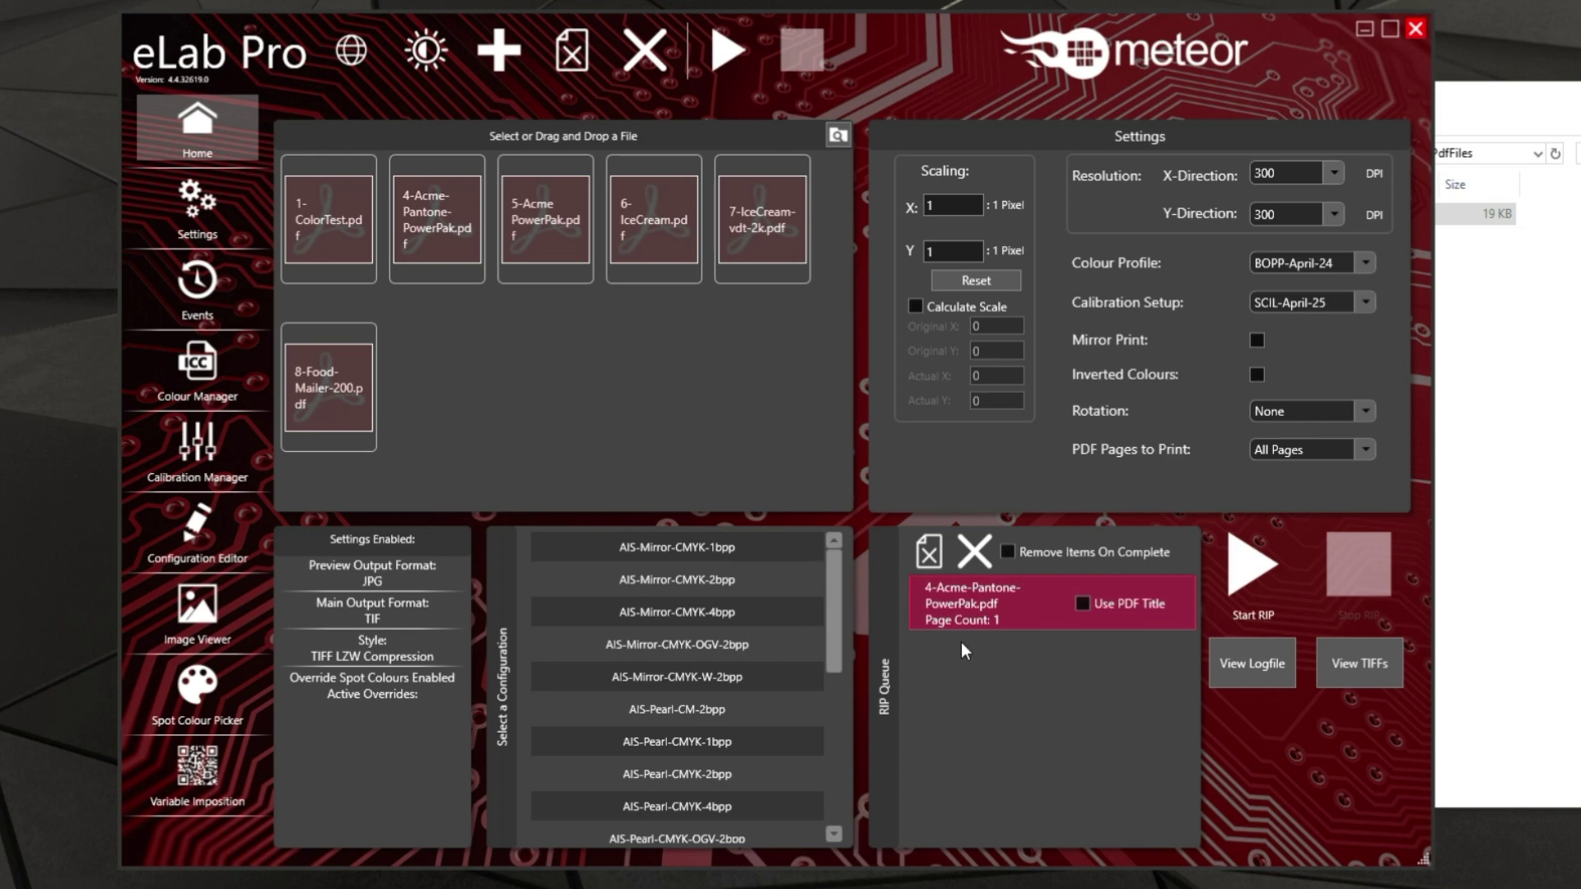
pyautogui.moveTo(450, 229)
pyautogui.click(215, 713)
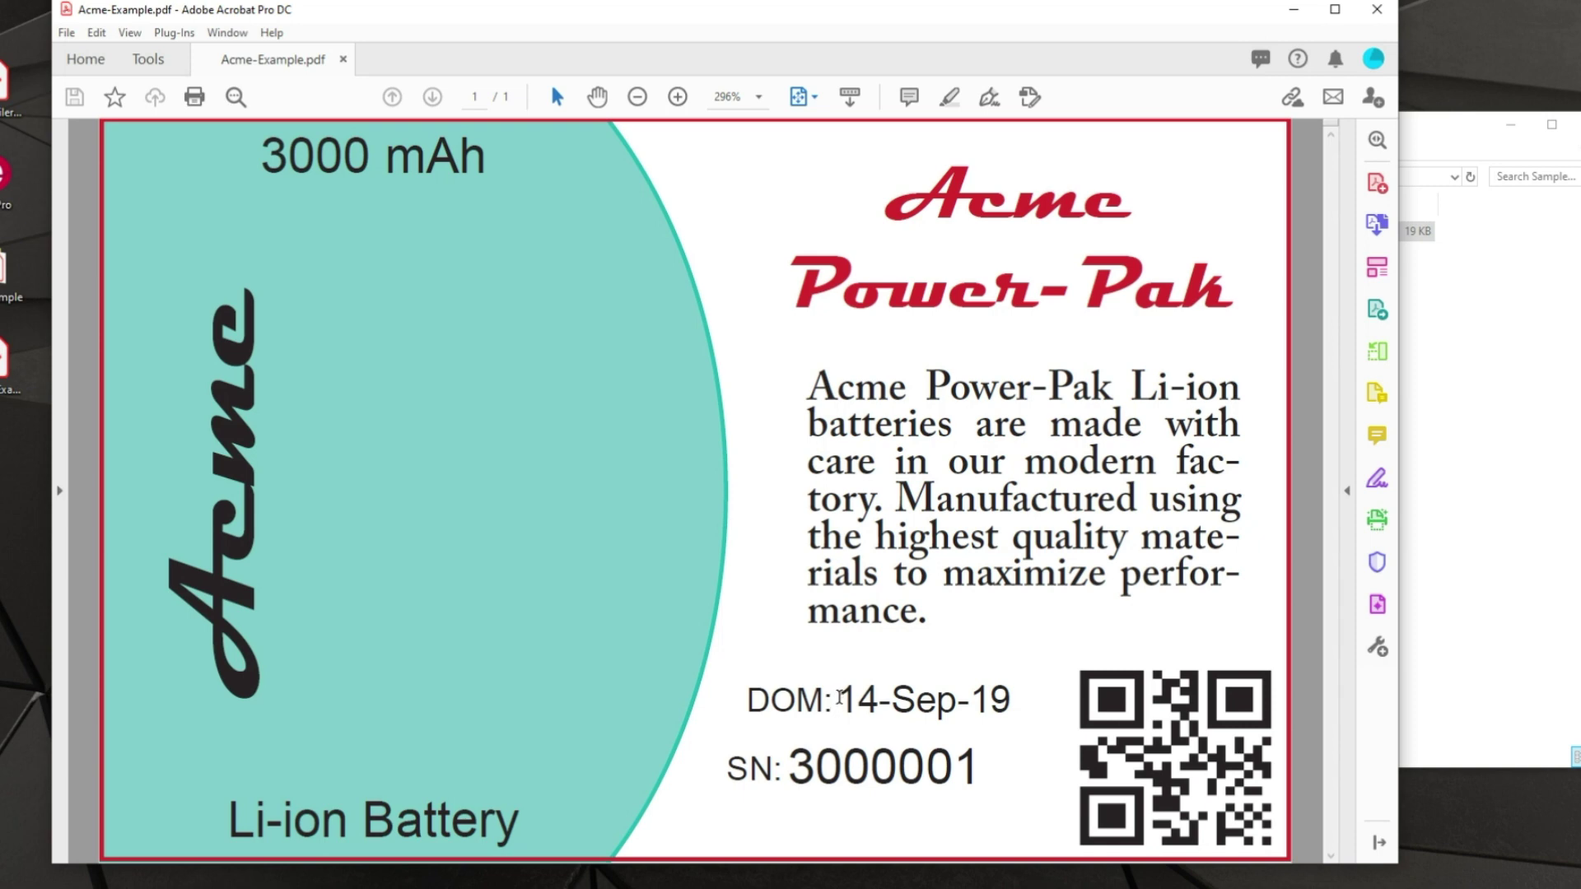
# Examine the manufacture date, serial number and QR code on the label in Acme-Example.pdf, and close the document.
pyautogui.moveTo(840, 698); pyautogui.dragTo(1009, 701)
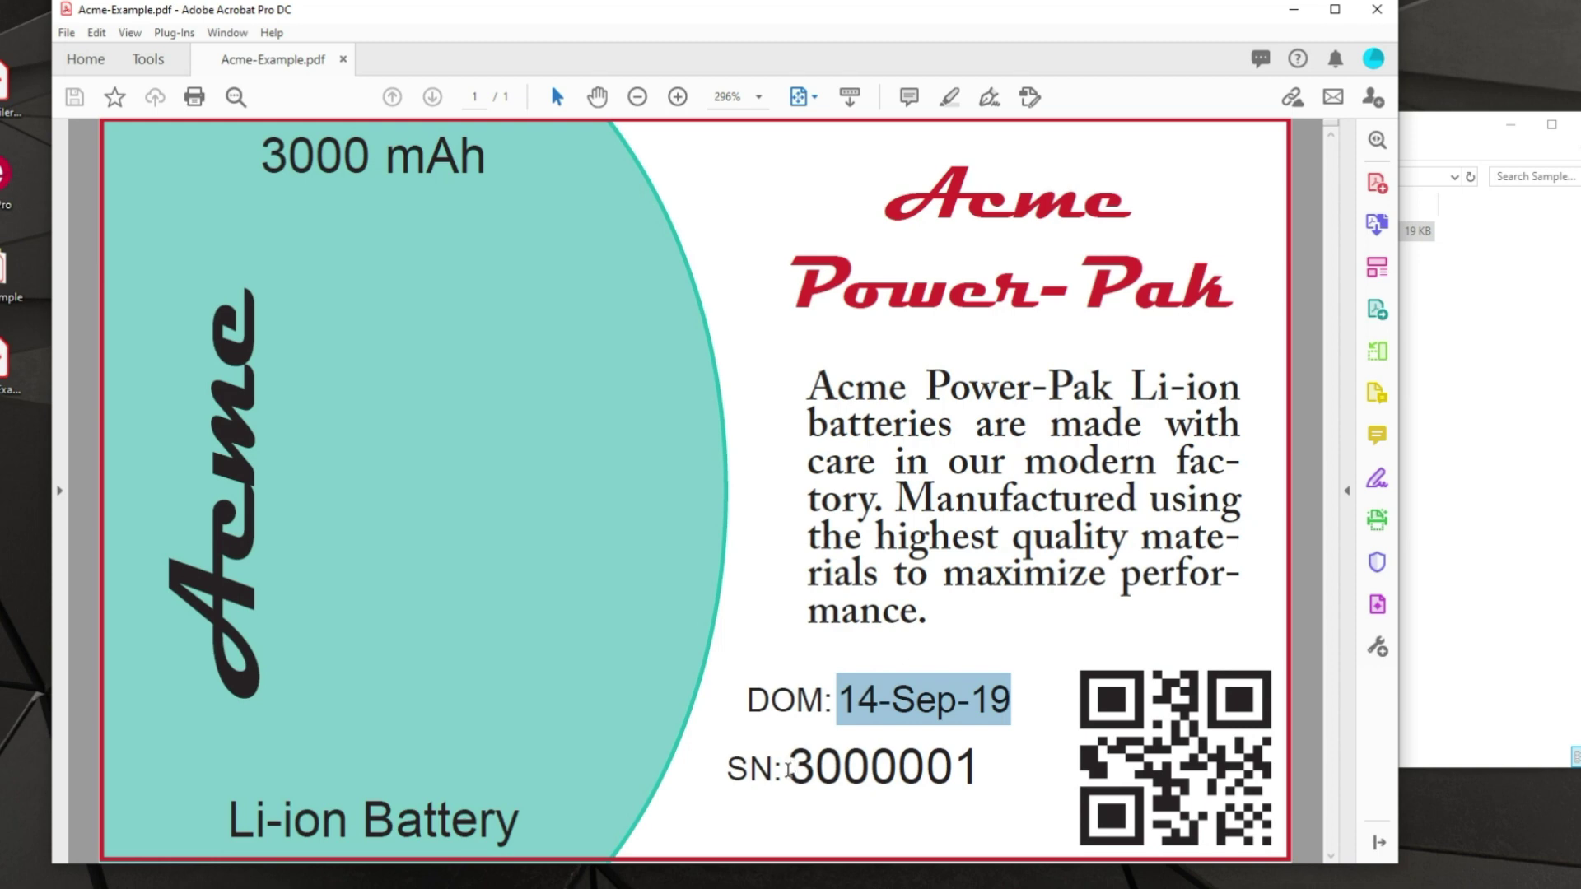
pyautogui.moveTo(790, 767); pyautogui.dragTo(992, 769)
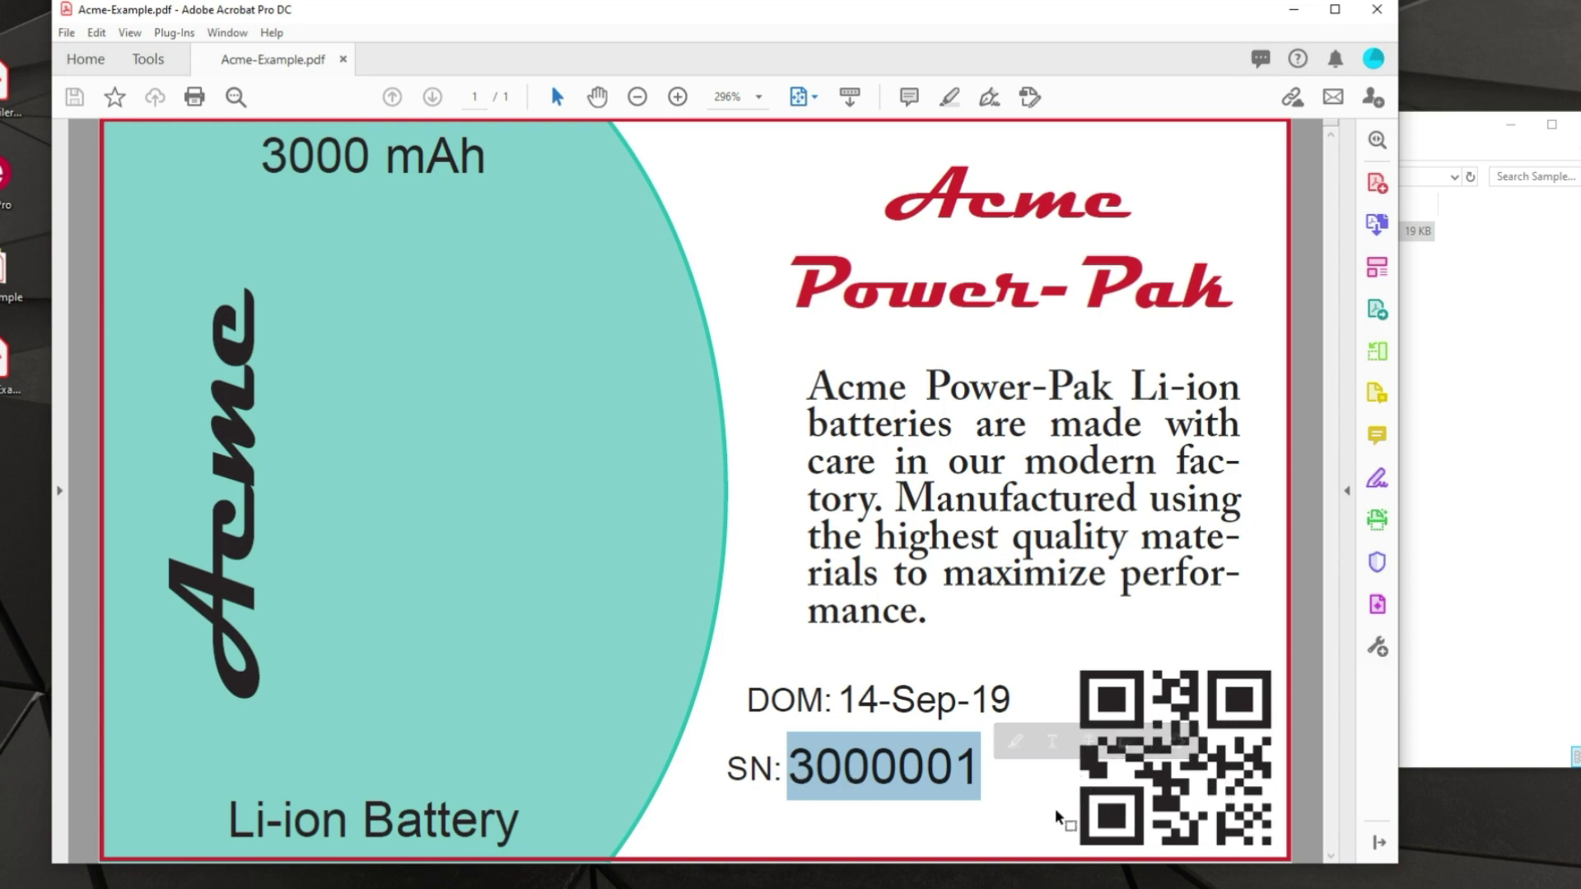
pyautogui.moveTo(858, 789)
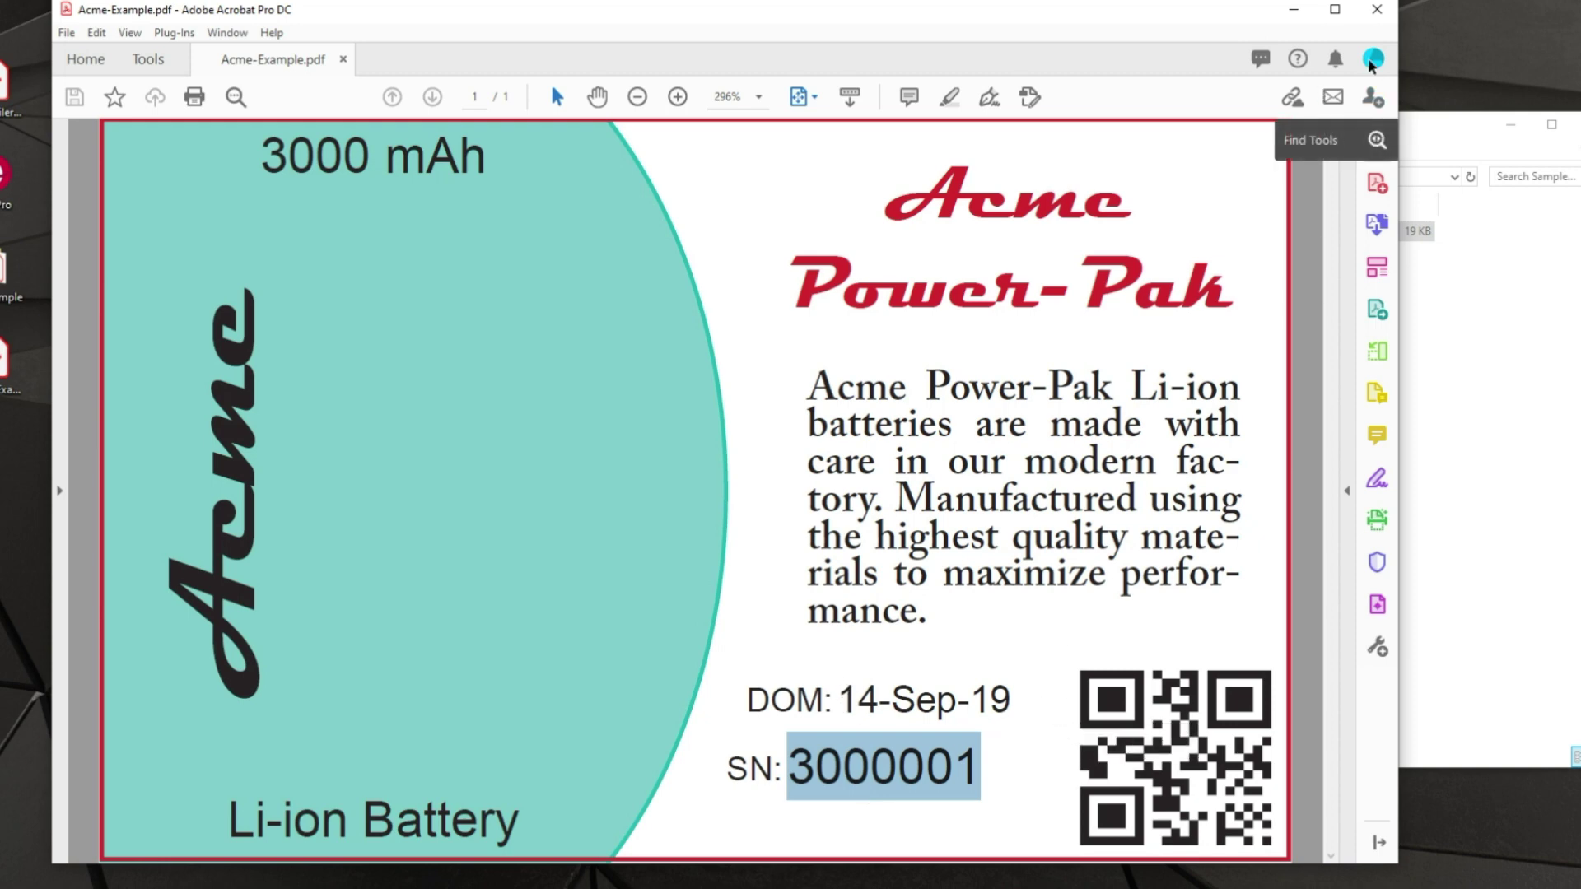
pyautogui.click(1376, 12)
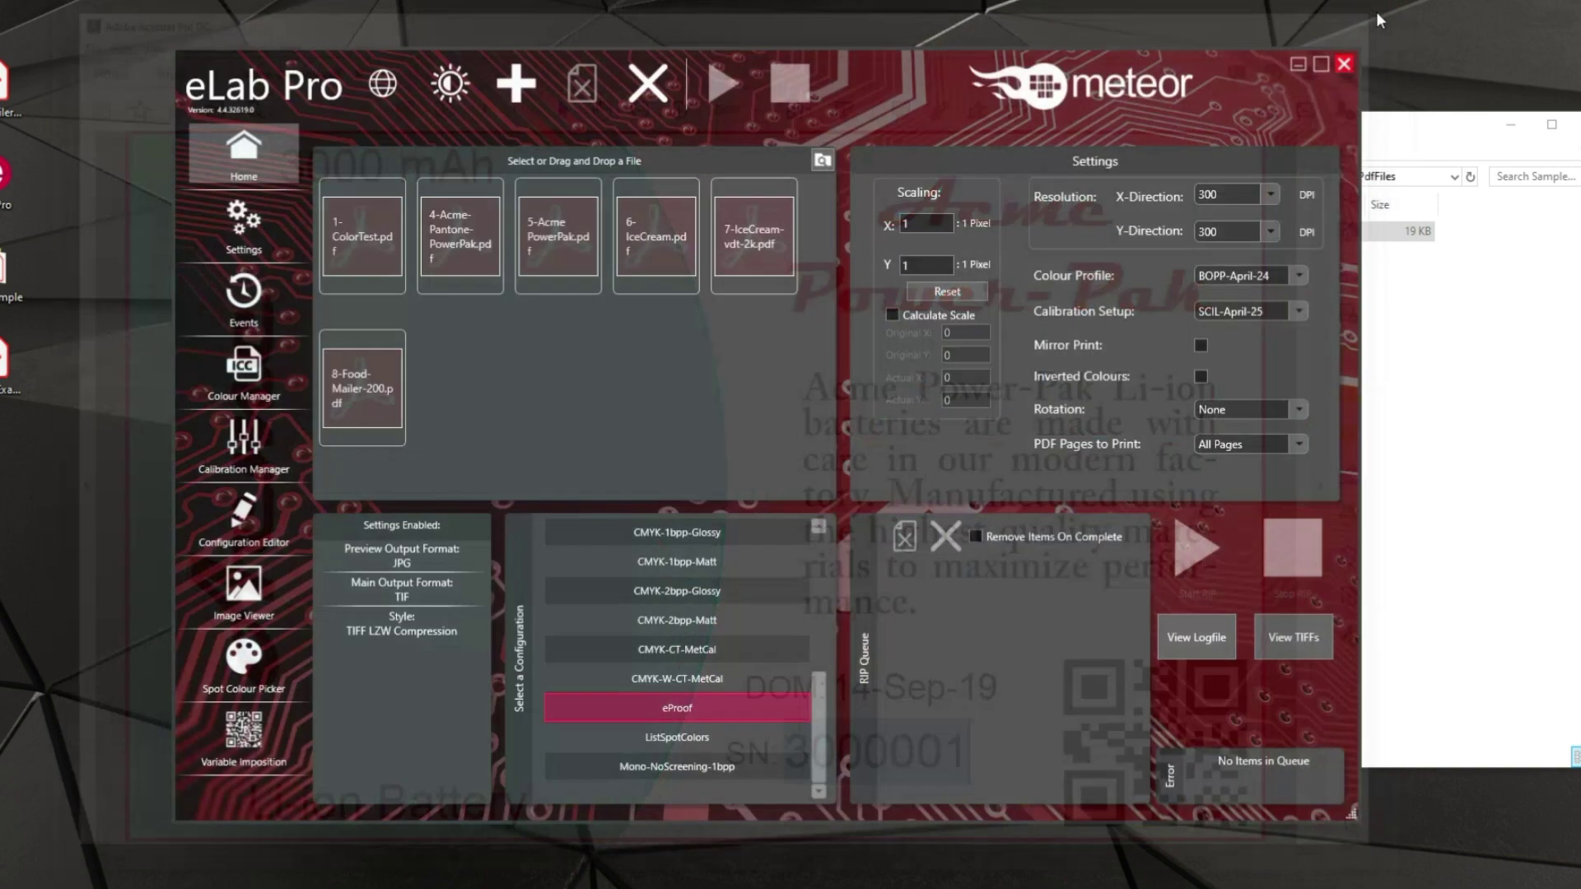
# Queue 5-Acme PowerPak.pdf and RIP it with the eProof configuration.
pyautogui.moveTo(541, 237)
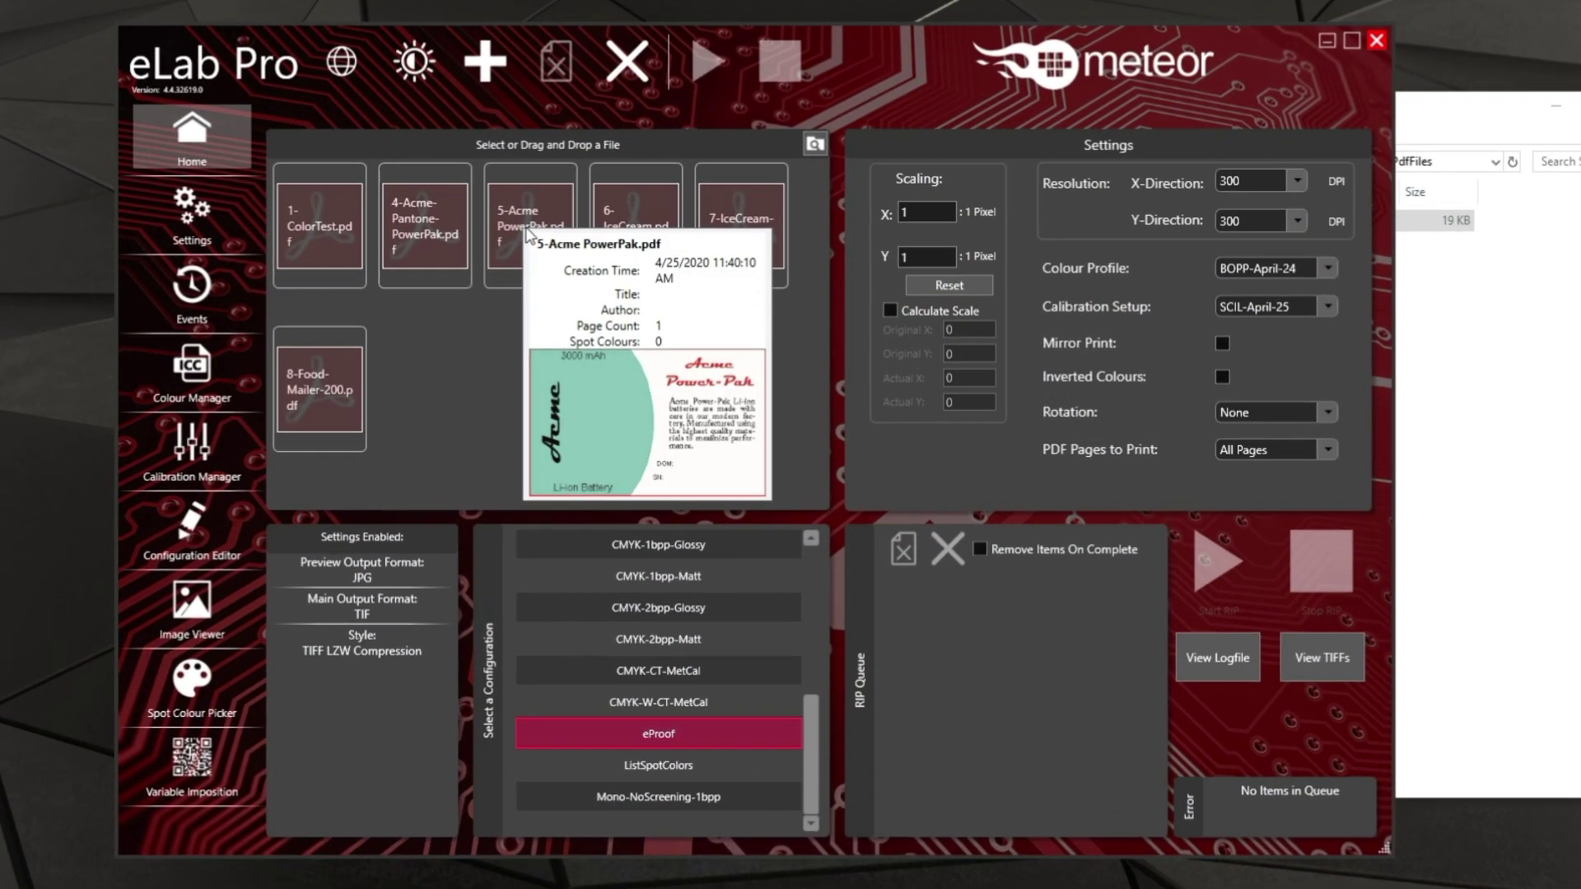
pyautogui.click(541, 236)
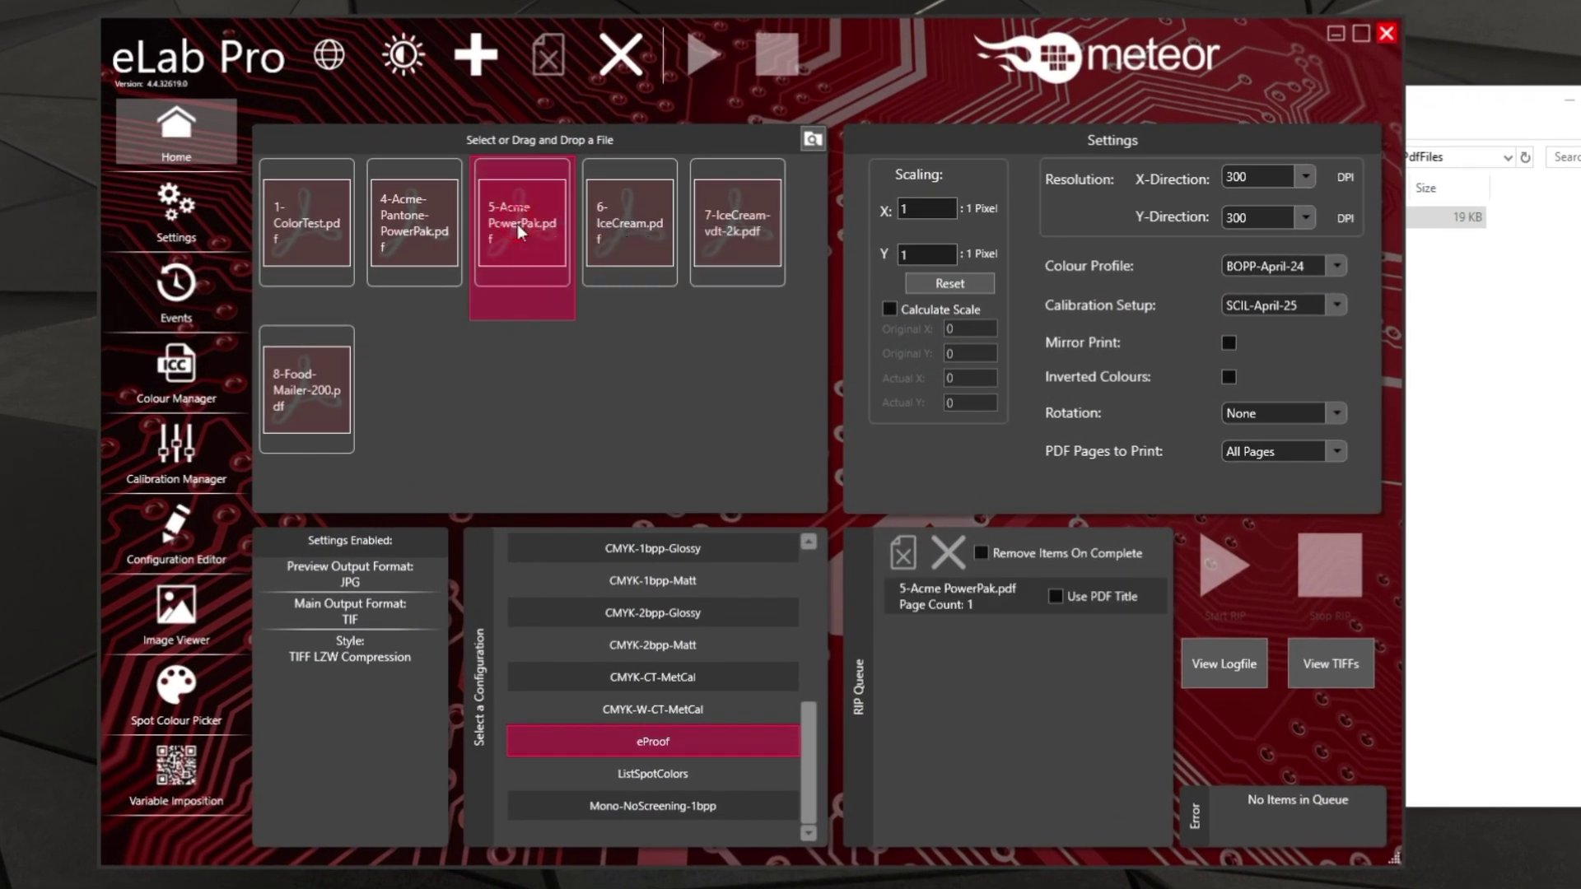
pyautogui.click(988, 593)
pyautogui.click(1226, 568)
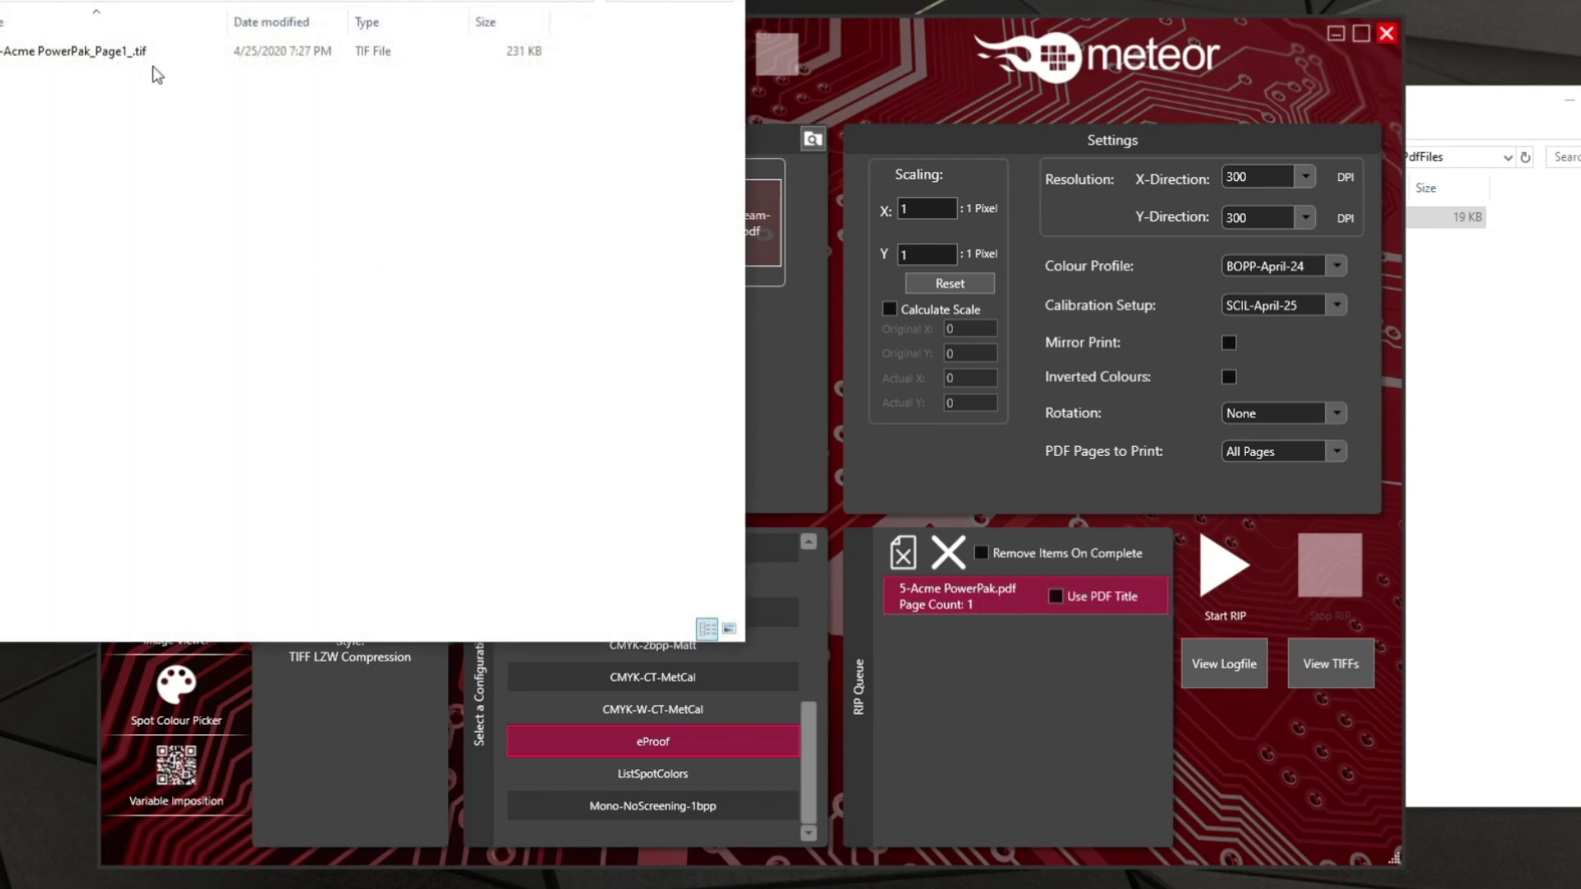
# Check the label in the output file 5-Acme PowerPak_Page1_.tif, close it and switch back to eLab Pro.
pyautogui.click(144, 52)
pyautogui.press('Return')
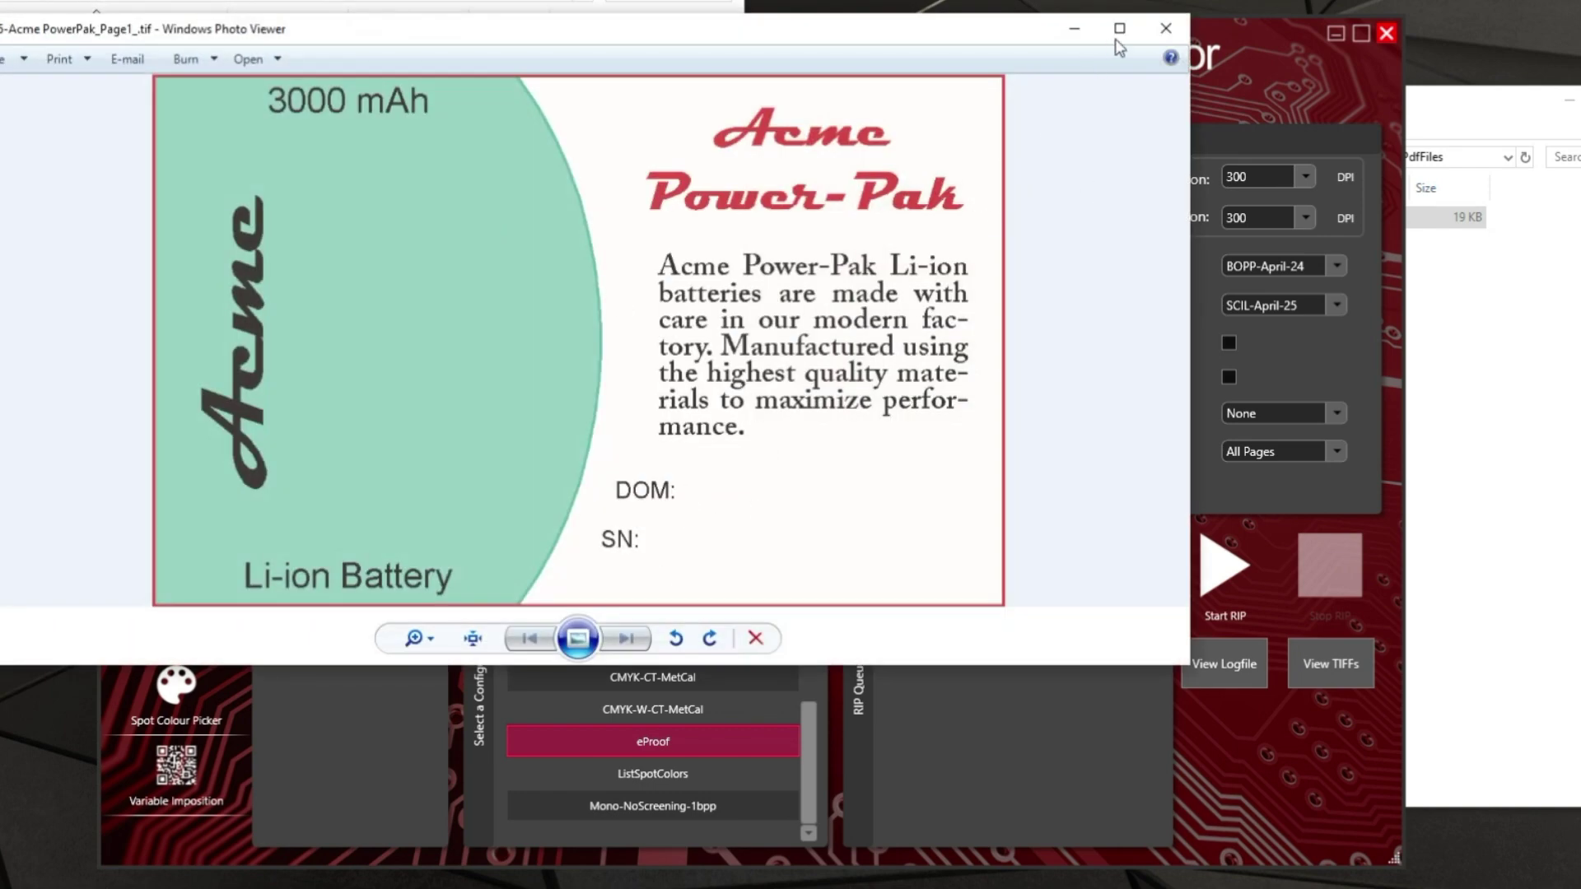
pyautogui.click(1162, 31)
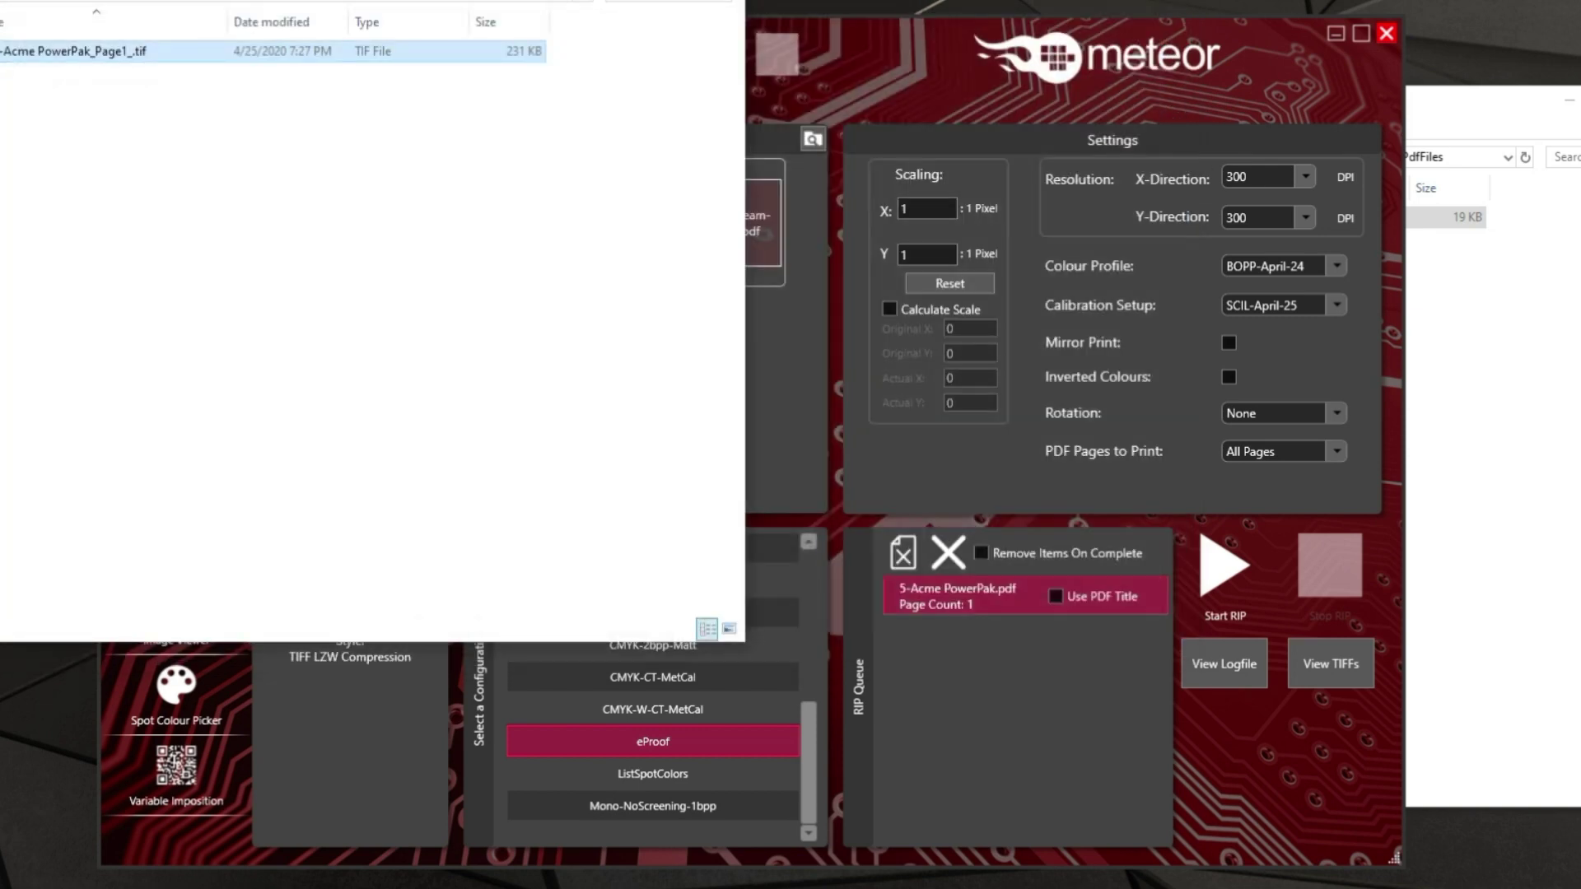
pyautogui.hotkey('alt', 'Tab')
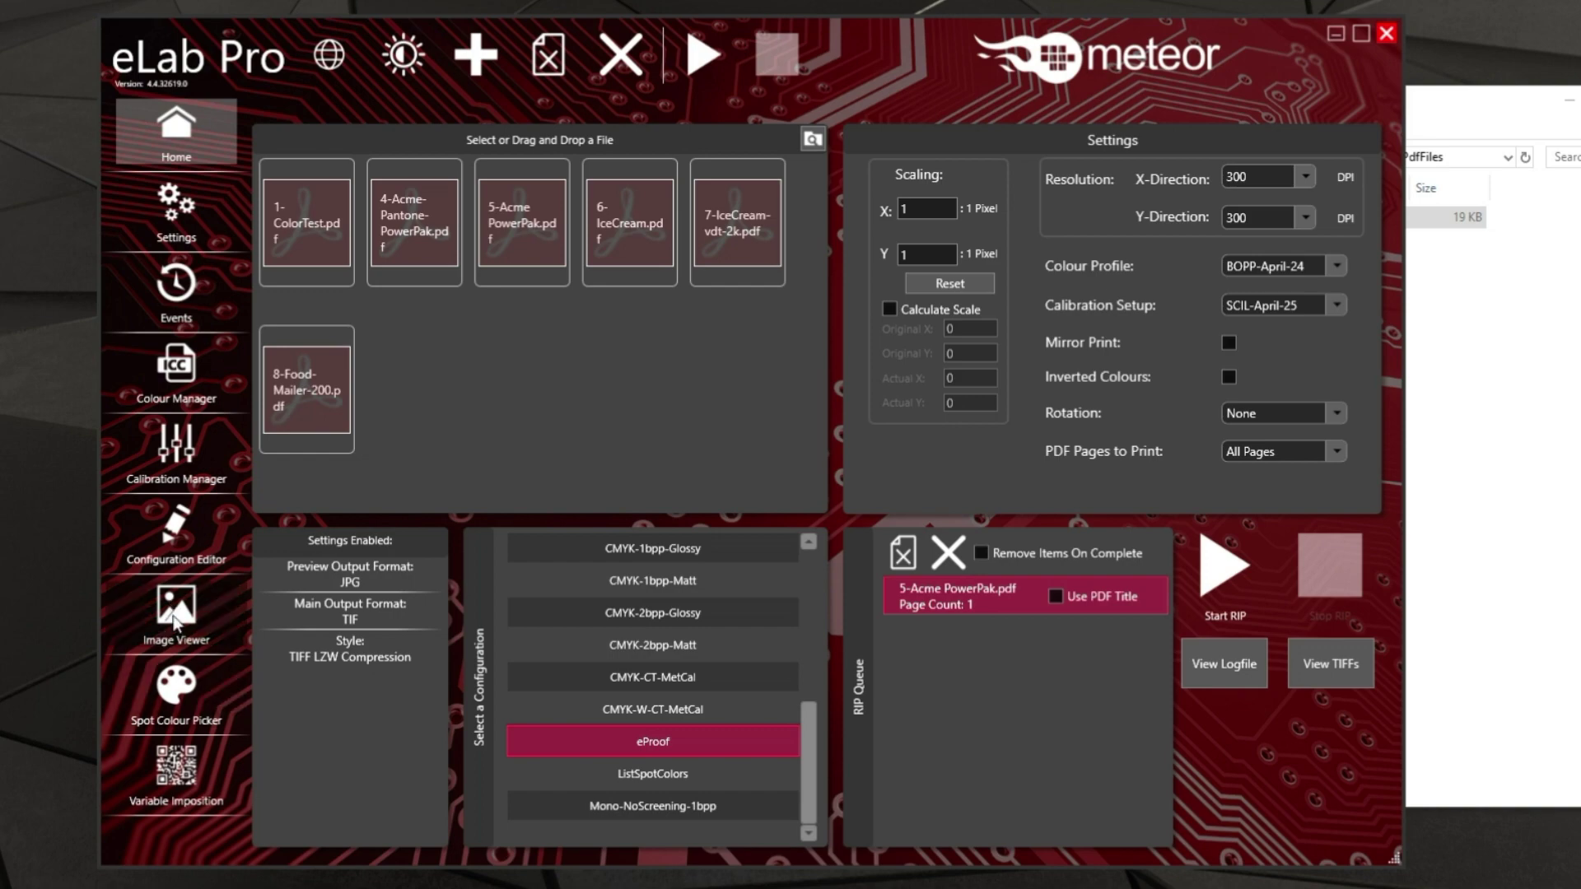
# Open the preview image 5-Acme PowerPak.bmp in the Image Viewer.
pyautogui.click(176, 617)
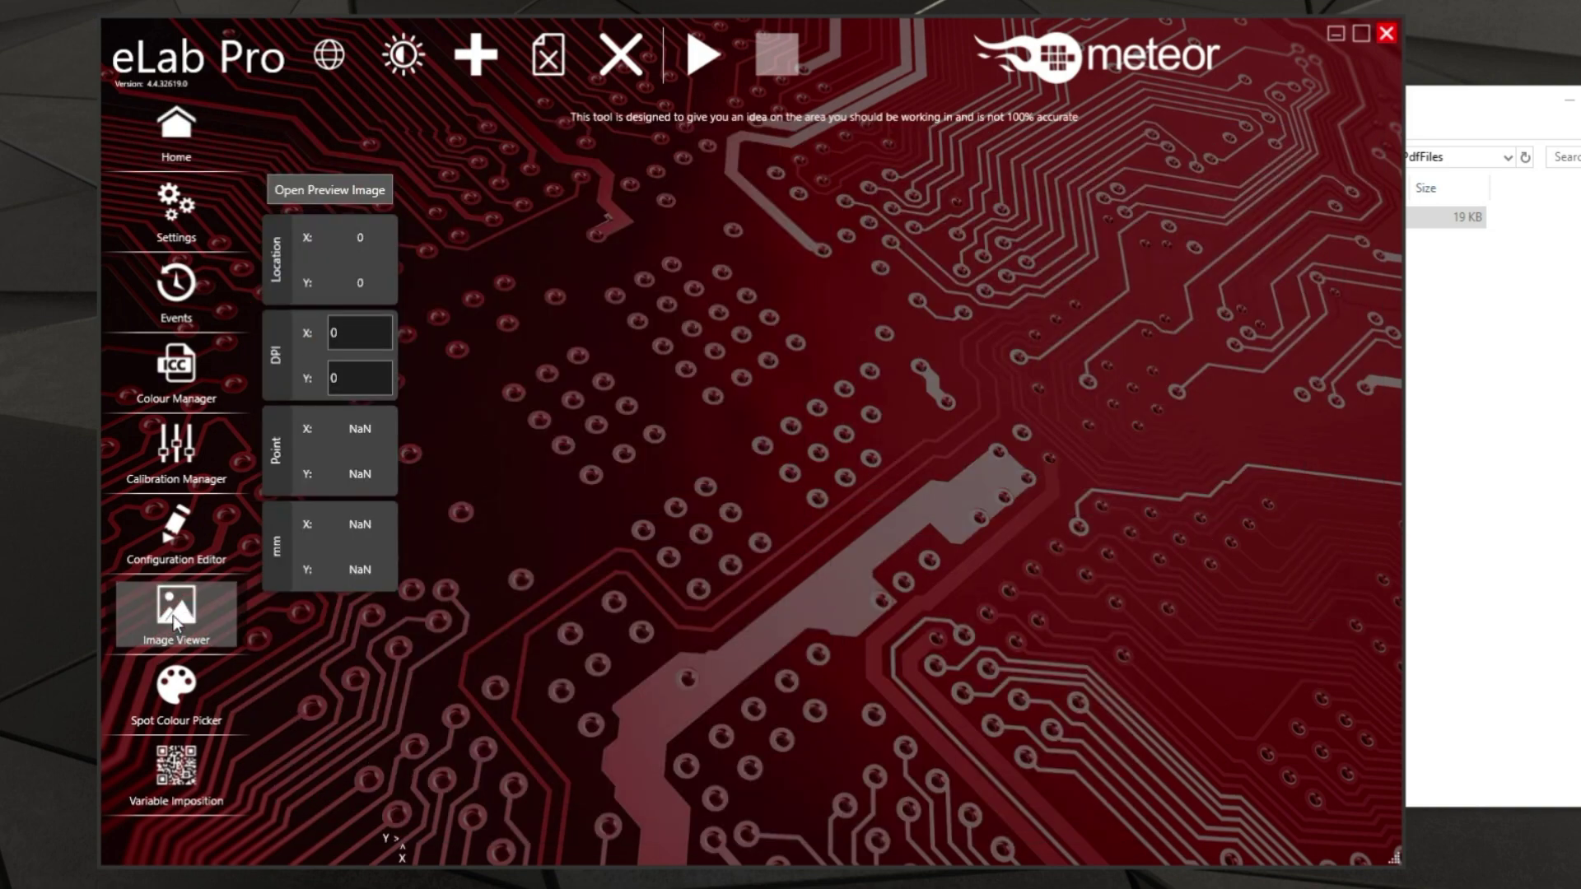
pyautogui.click(353, 191)
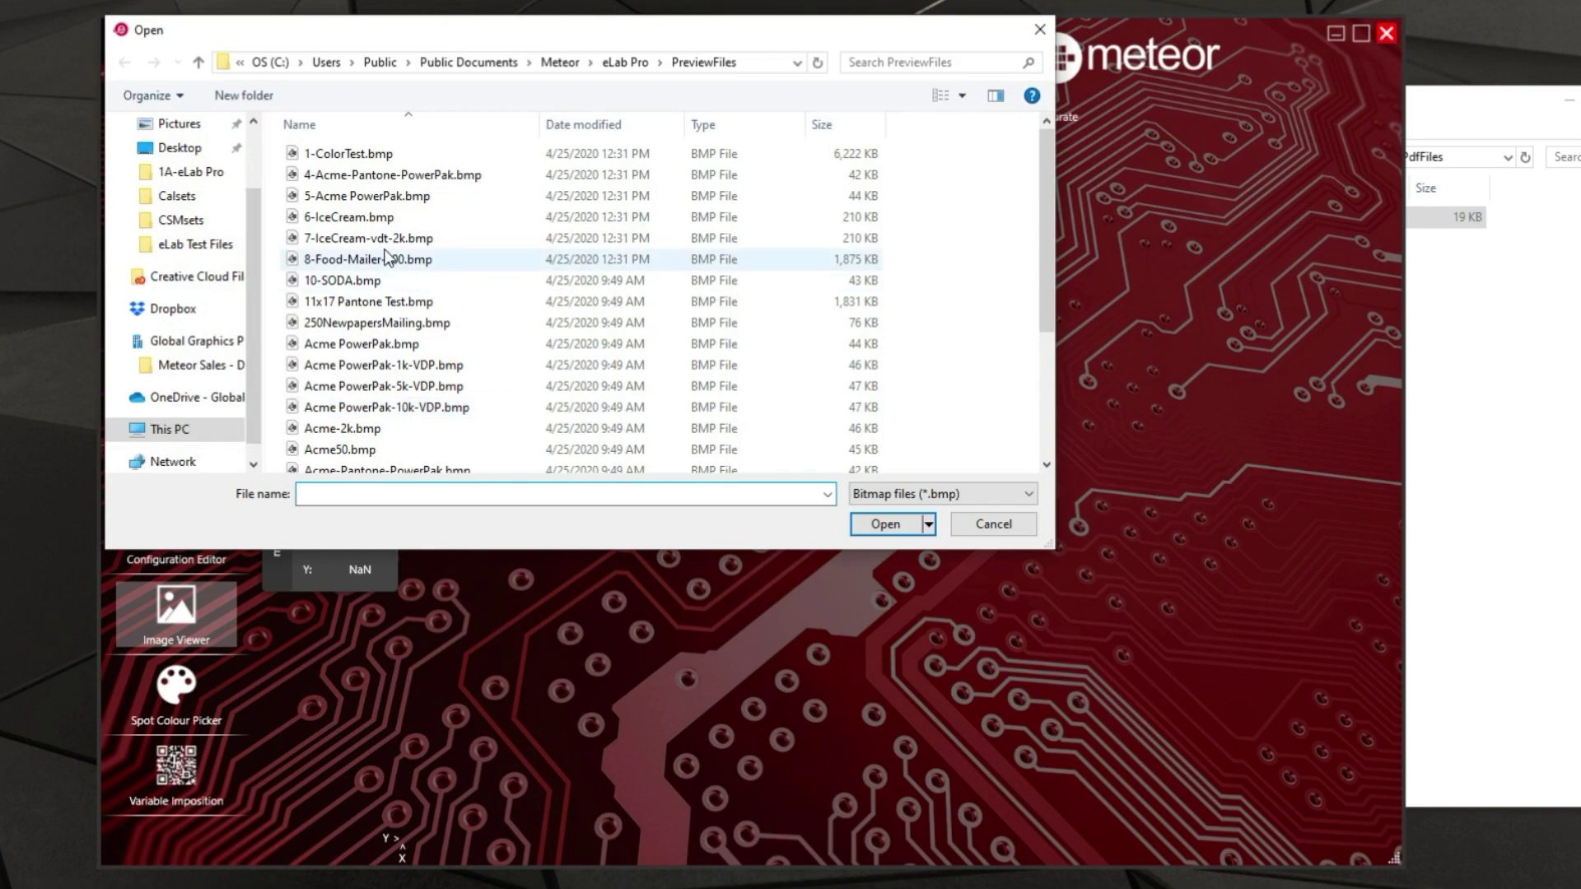
pyautogui.click(349, 197)
pyautogui.click(885, 525)
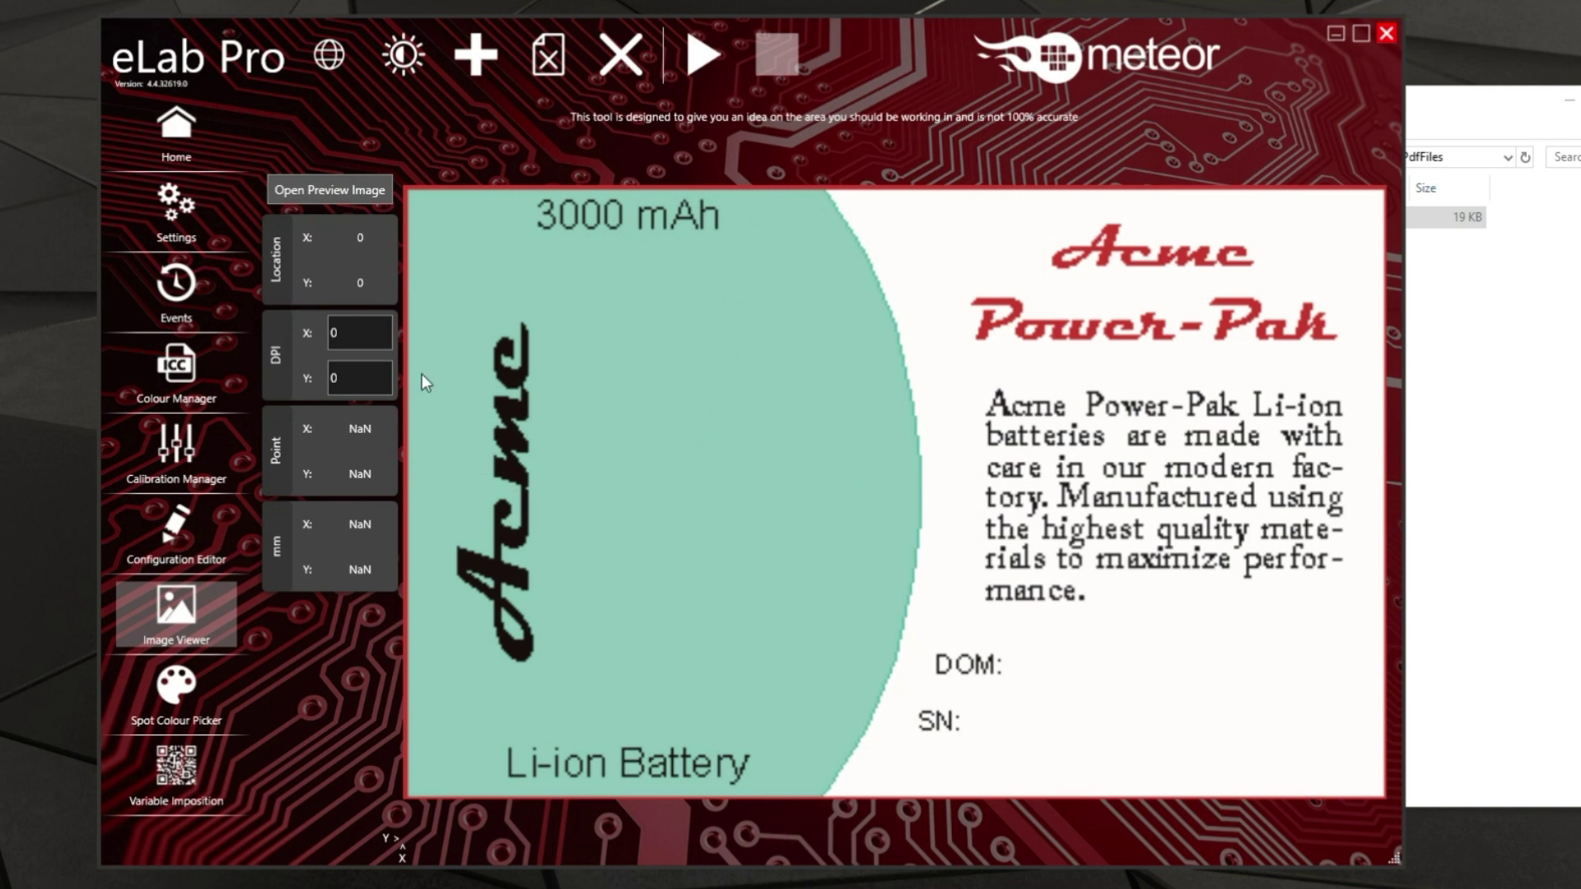
# Set the preview's DPI to 600 in both X and Y to read the coordinates for the DOM text.
pyautogui.doubleClick(350, 331)
pyautogui.write('600')
pyautogui.doubleClick(360, 377)
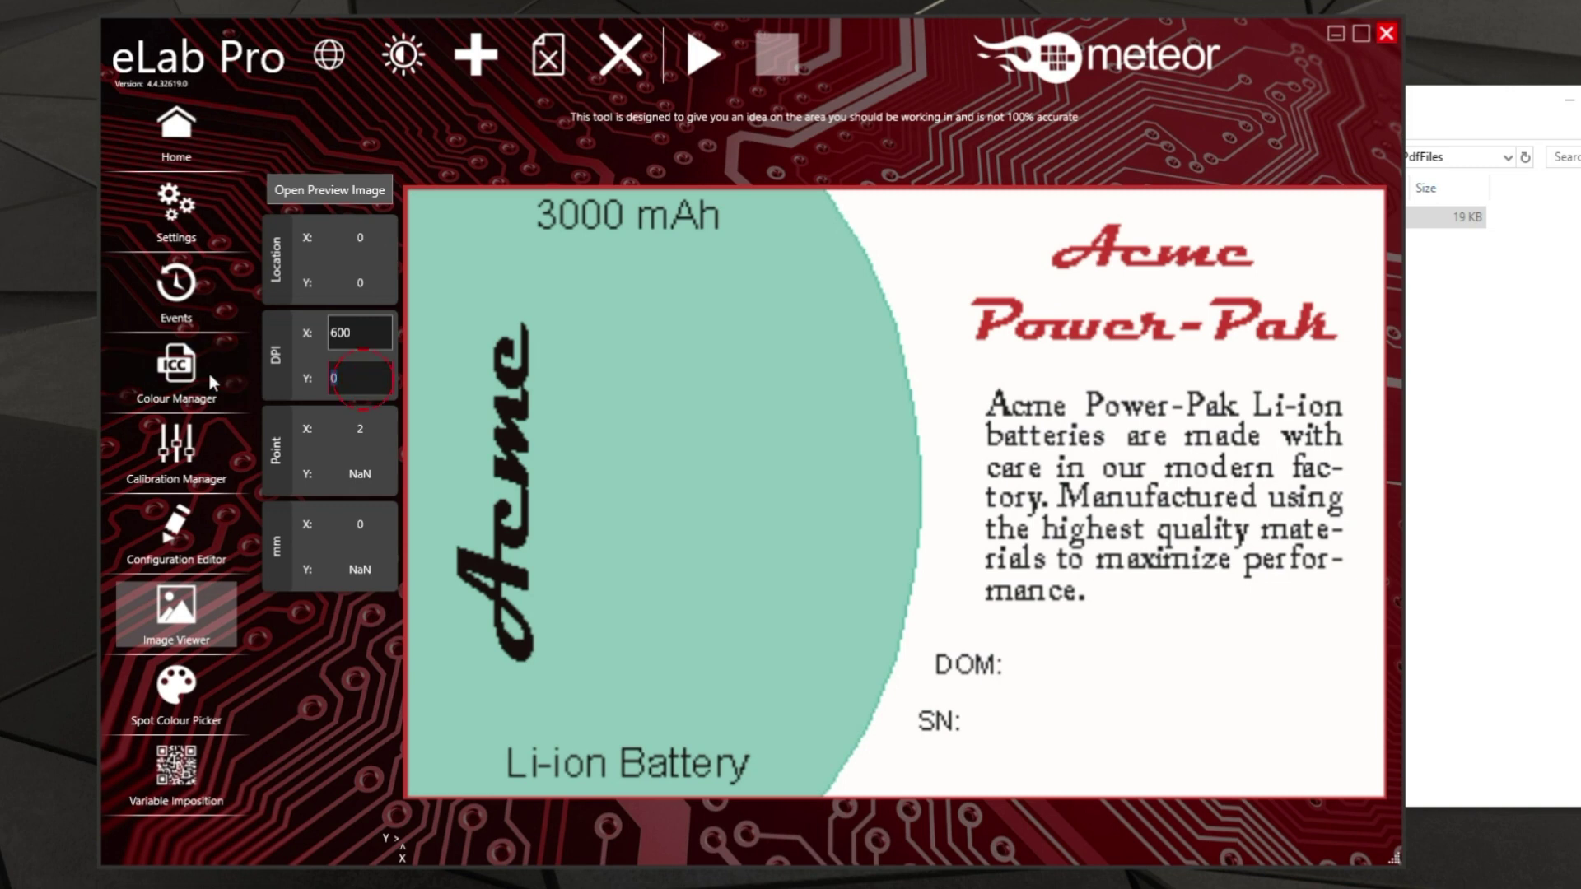
pyautogui.write('600')
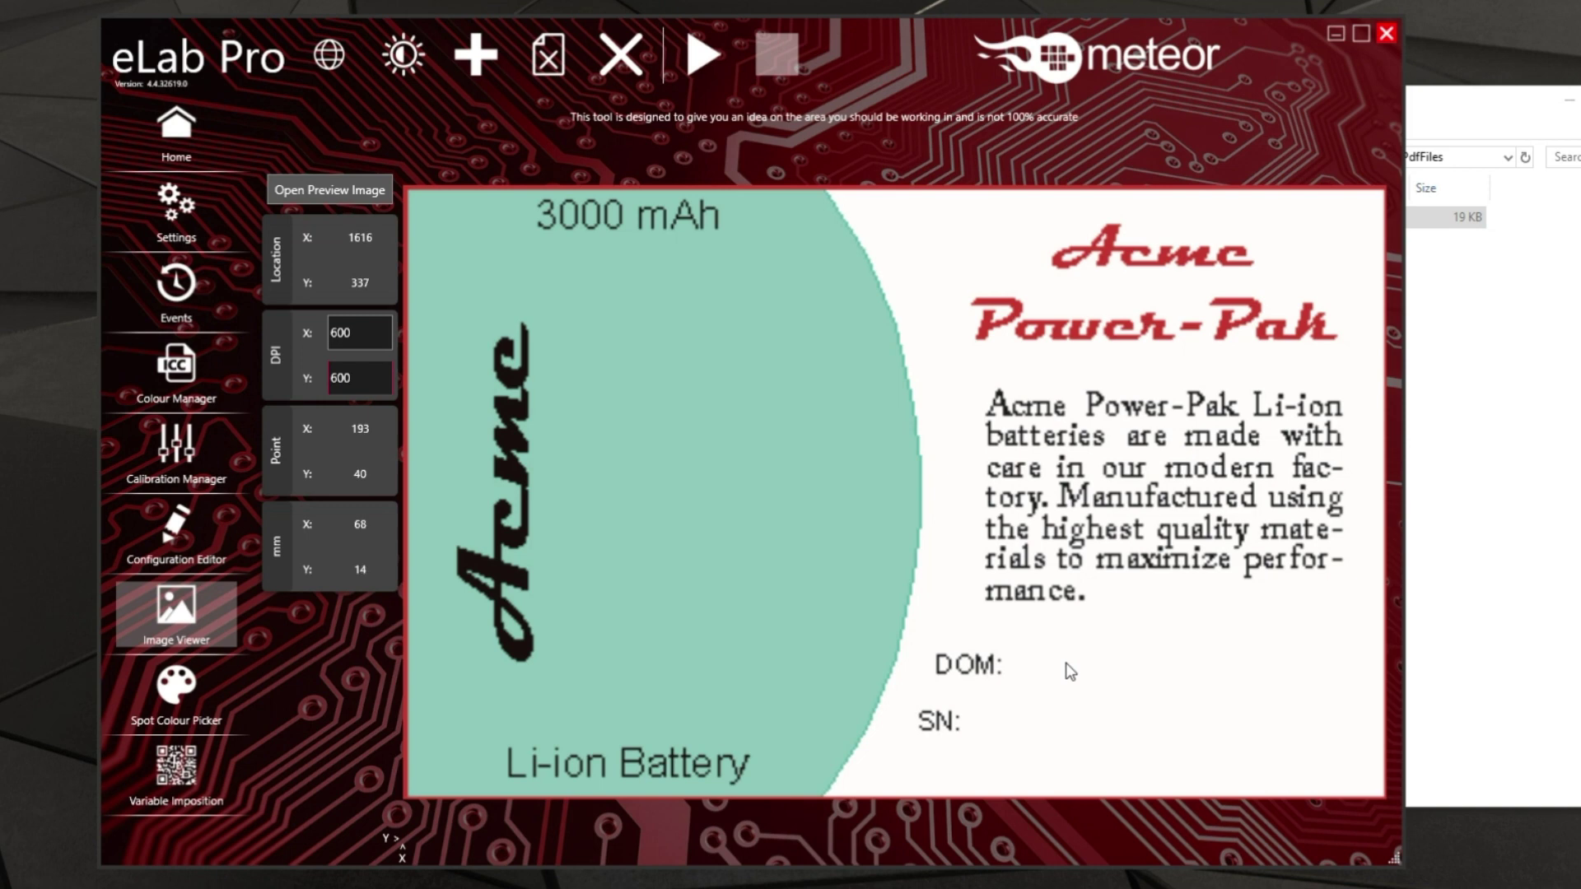
# Enable the text overlay in the RIP settings.
pyautogui.click(179, 224)
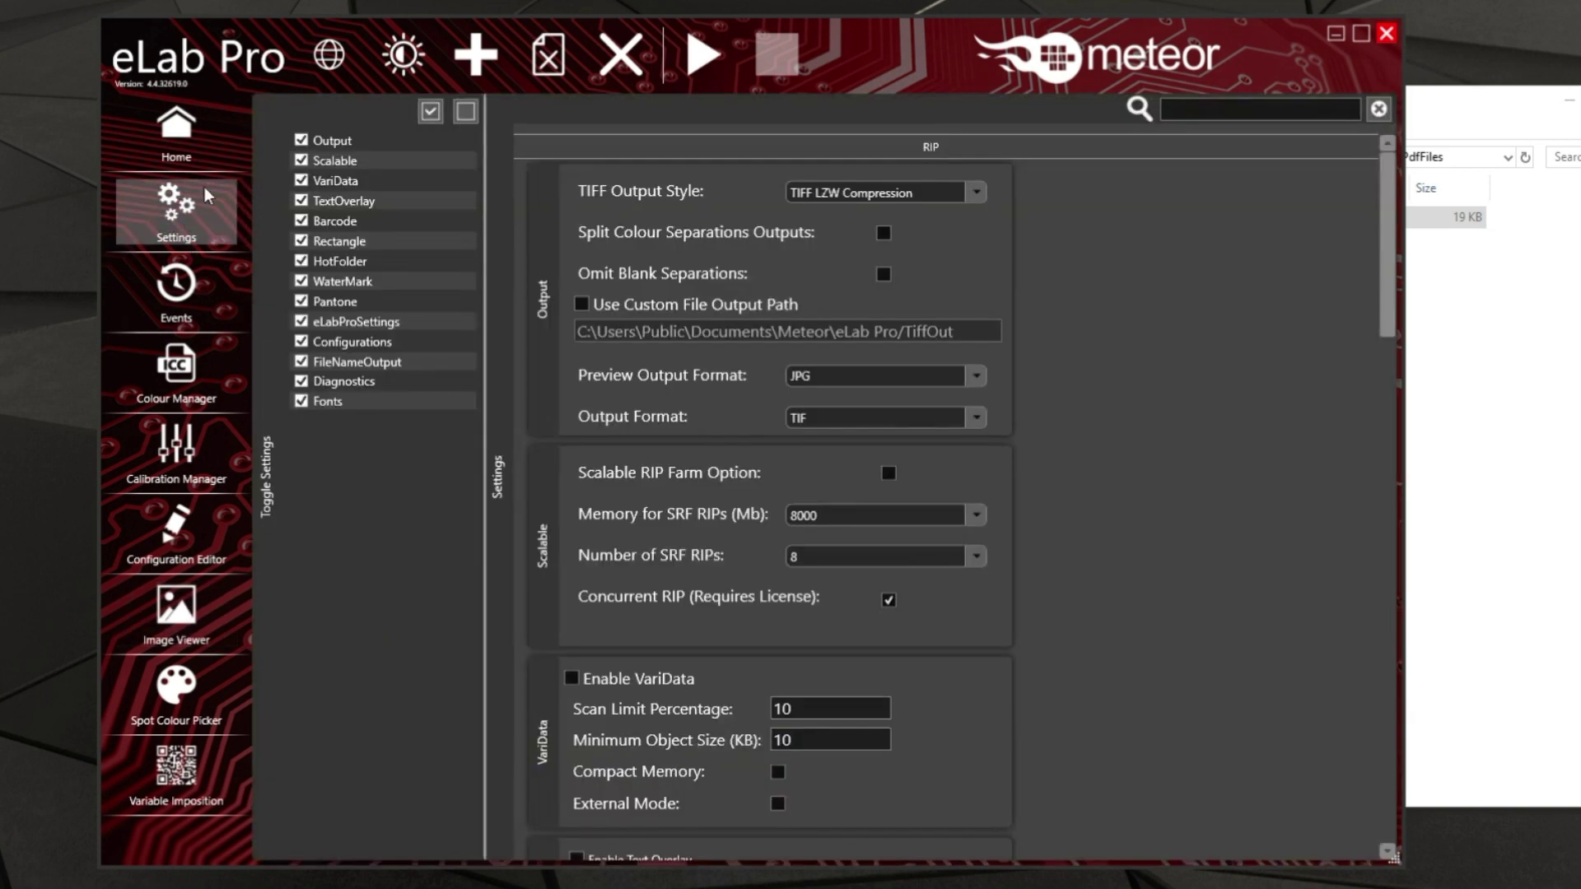
pyautogui.scroll(-3, 1050, 550)
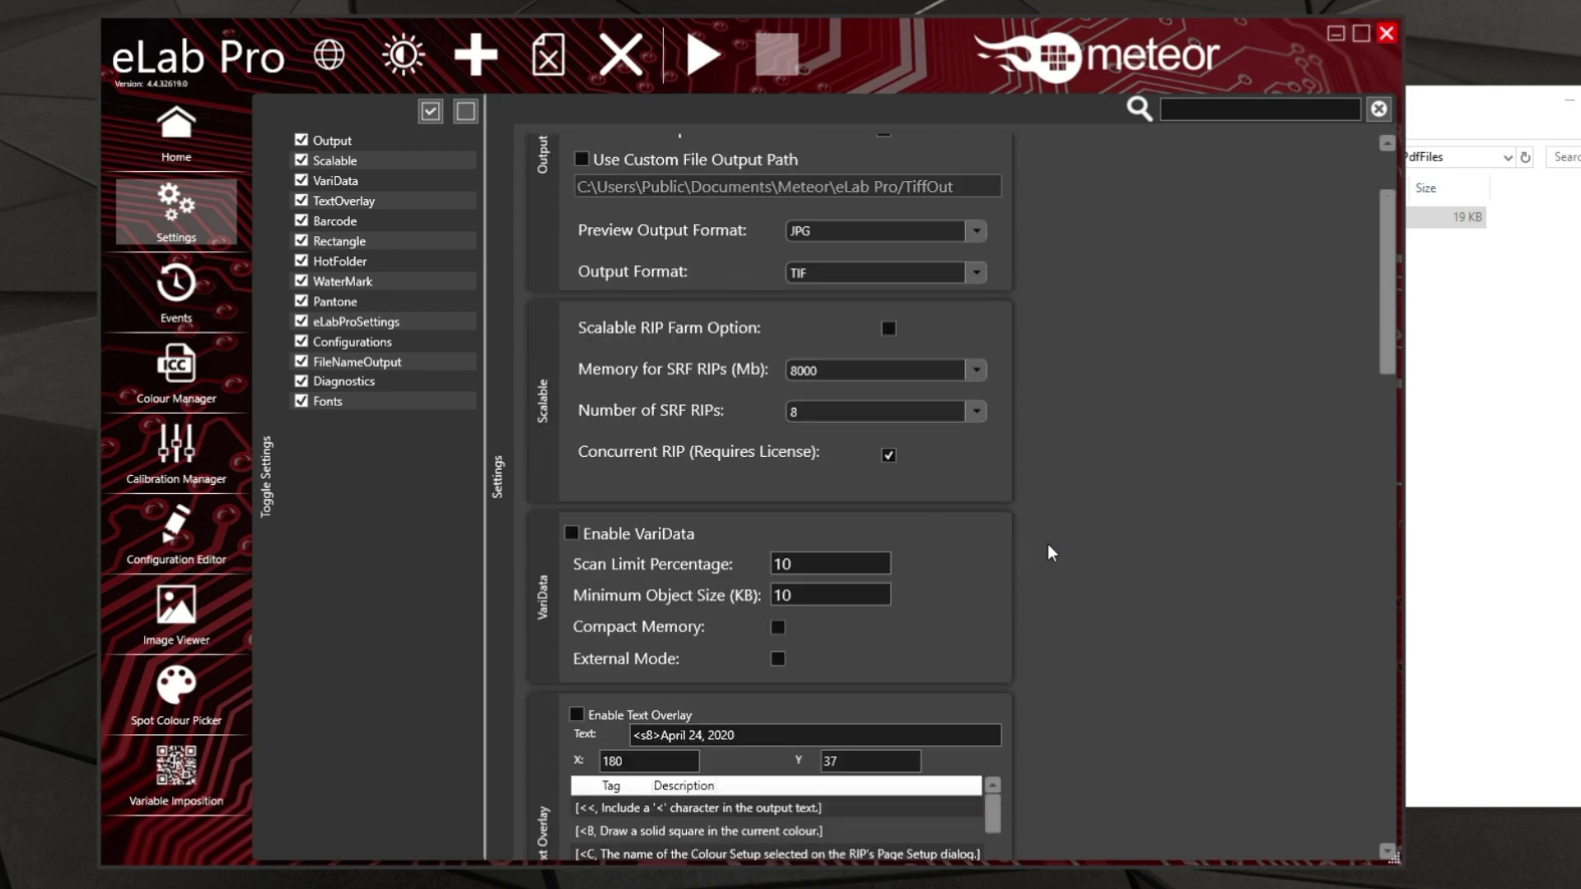
pyautogui.scroll(-1, 1048, 545)
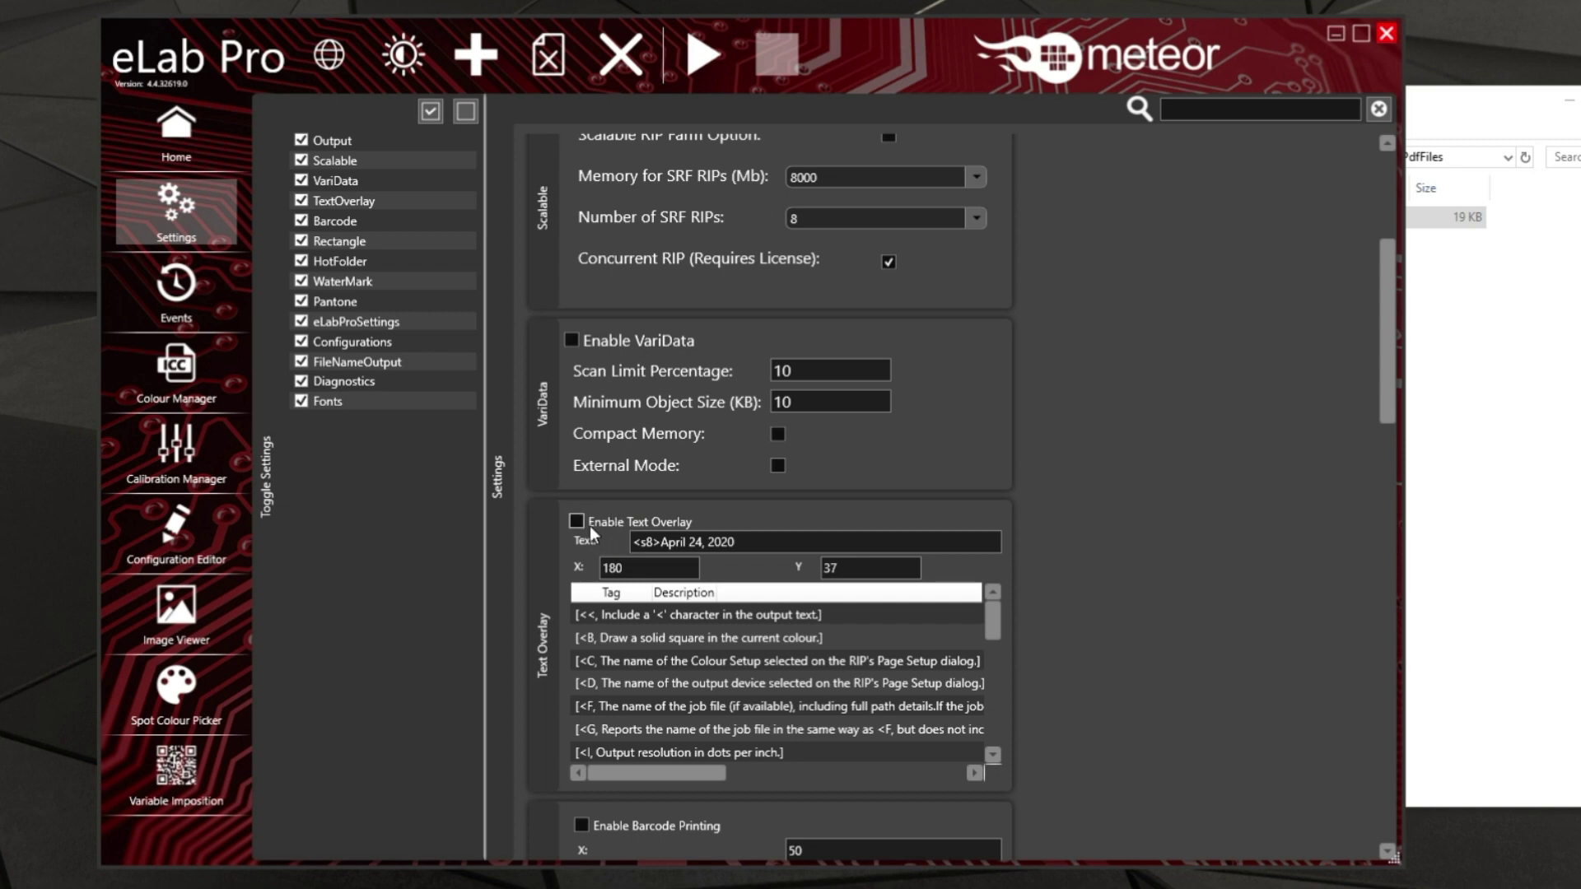
pyautogui.click(575, 521)
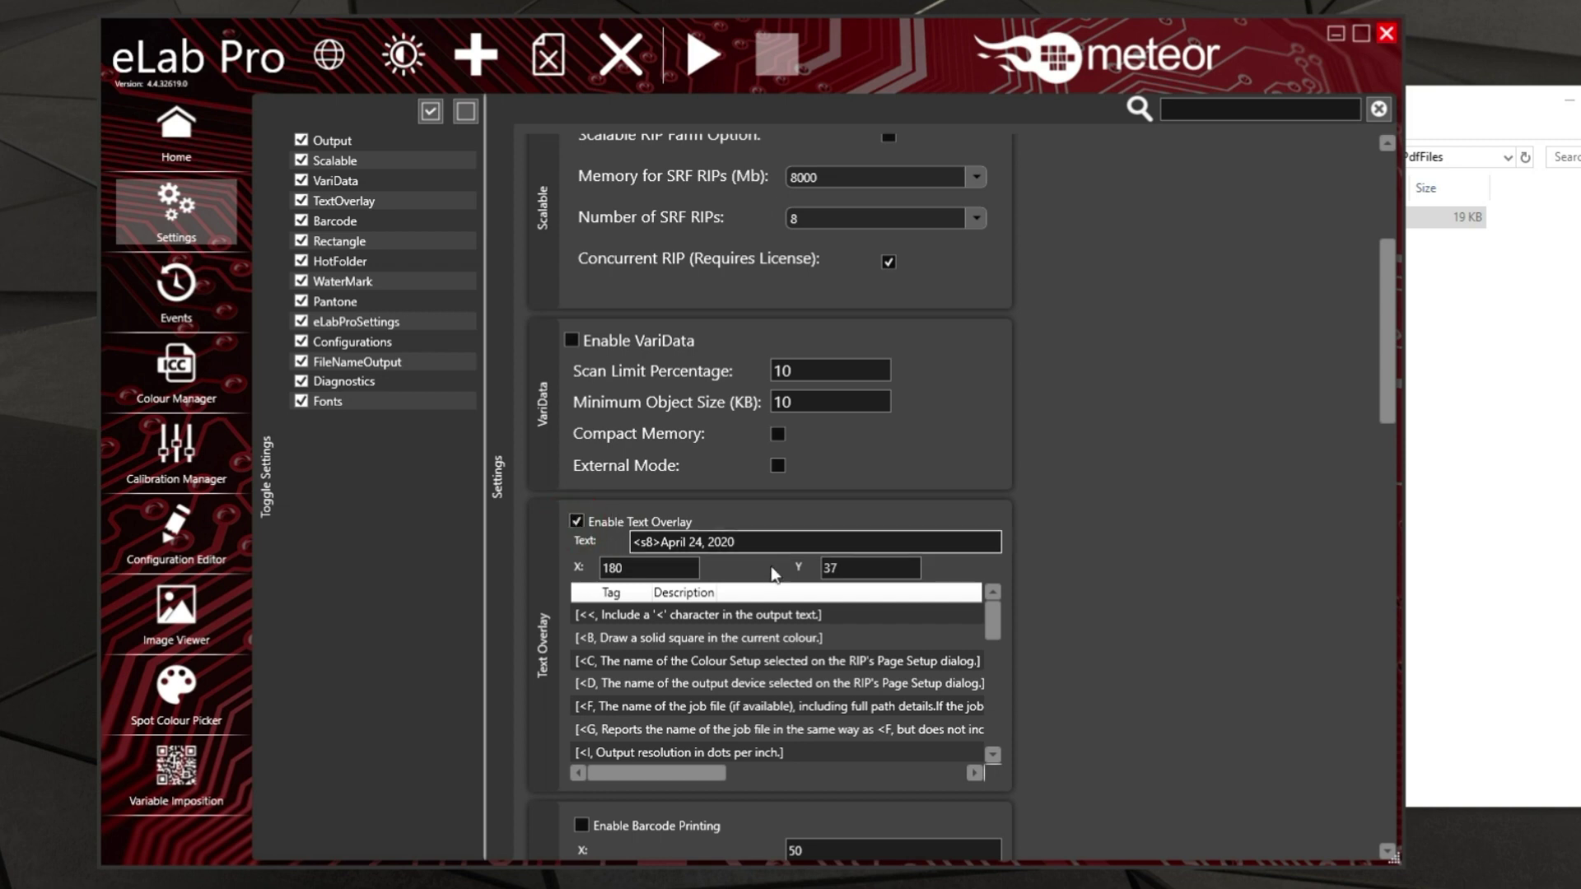
# Change the date in the overlay text so that it reads <s8>May 5, 2020.
pyautogui.tripleClick(680, 545)
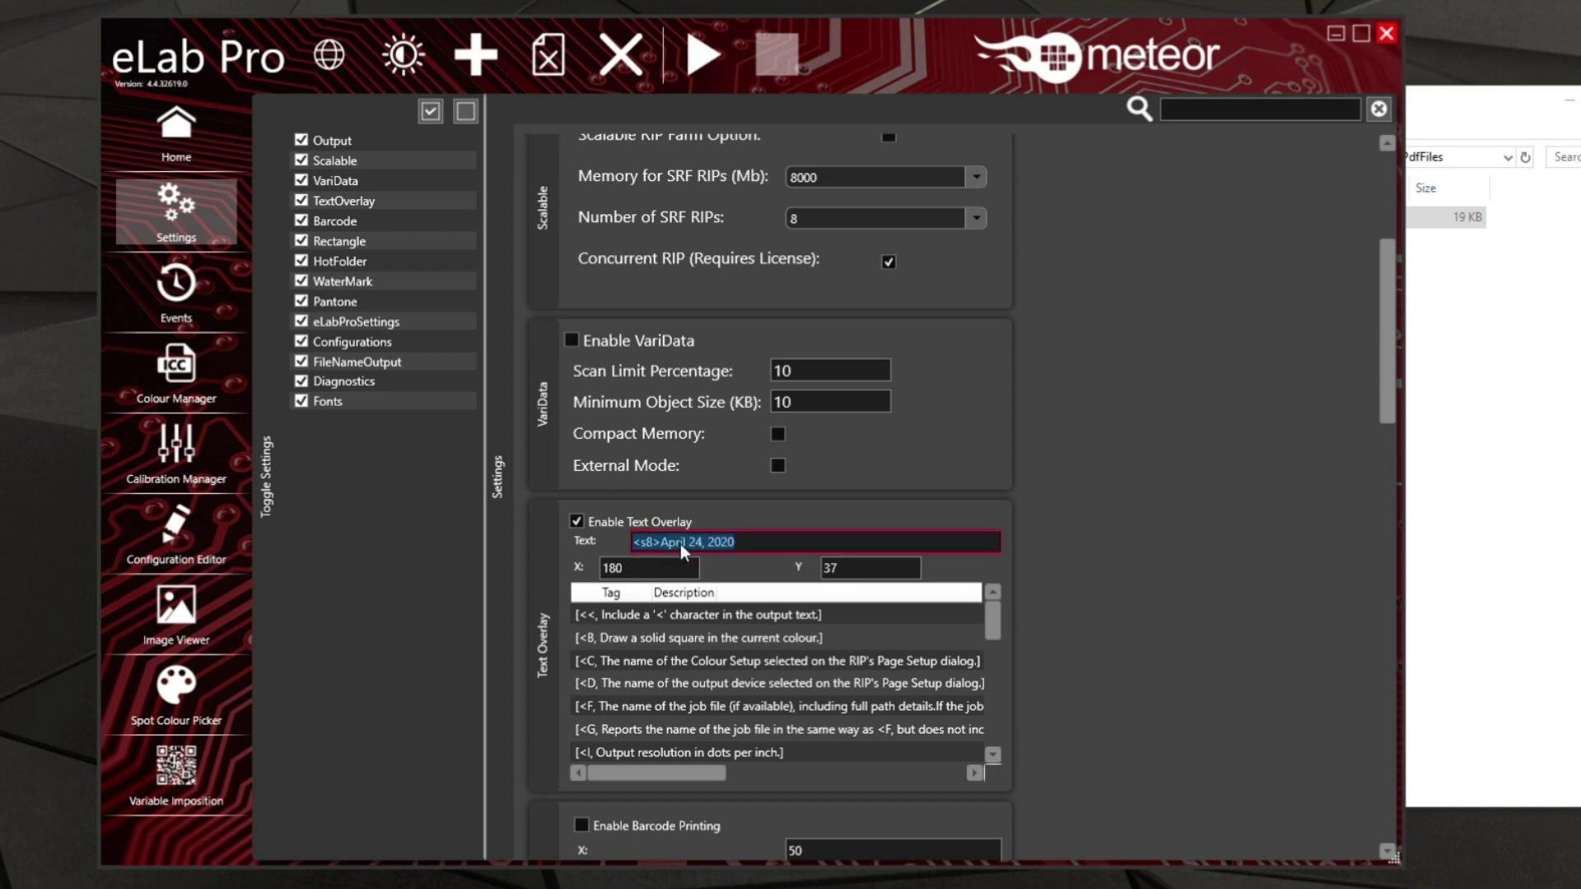
pyautogui.click(768, 542)
pyautogui.press('Left')
pyautogui.press('Left')
pyautogui.press('Left')
pyautogui.press('Left')
pyautogui.press('Left')
pyautogui.press('Left')
pyautogui.press('BackSpace')
pyautogui.press('BackSpace')
pyautogui.press('BackSpace')
pyautogui.press('BackSpace')
pyautogui.press('BackSpace')
pyautogui.press('BackSpace')
pyautogui.press('BackSpace')
pyautogui.press('BackSpace')
pyautogui.write('<')
pyautogui.press('BackSpace')
pyautogui.write('May 5')
pyautogui.write(',')
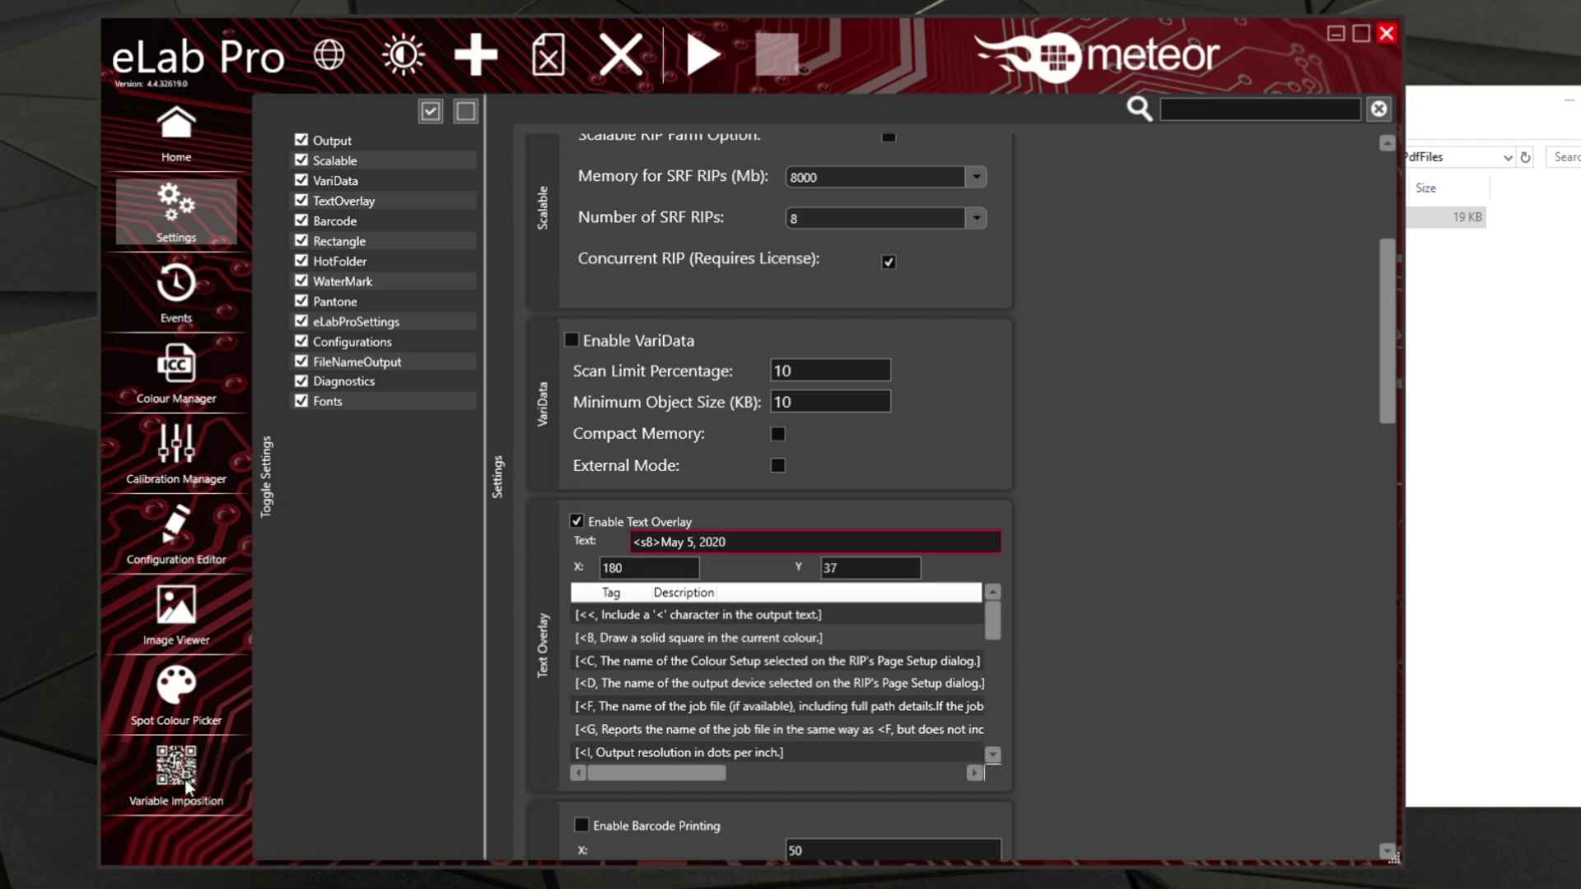
# Define a variable imposition data source named Ken-VDI-2 of type CSV, using 5-AcmeBatteries-50.csv from the 1A-eLab Pro folder.
pyautogui.click(185, 778)
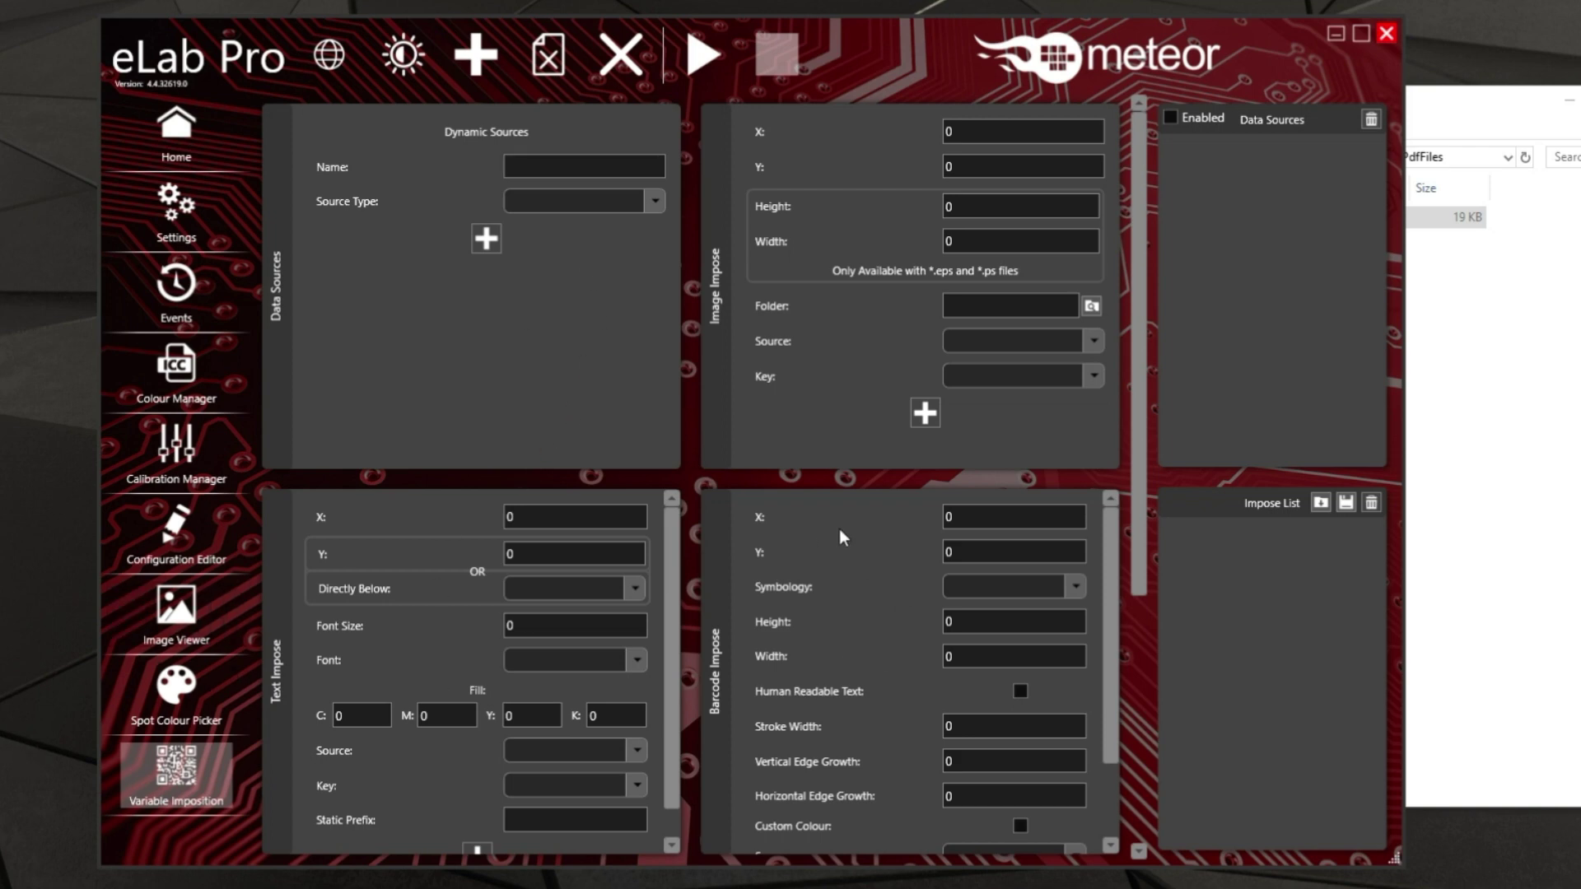
pyautogui.click(587, 171)
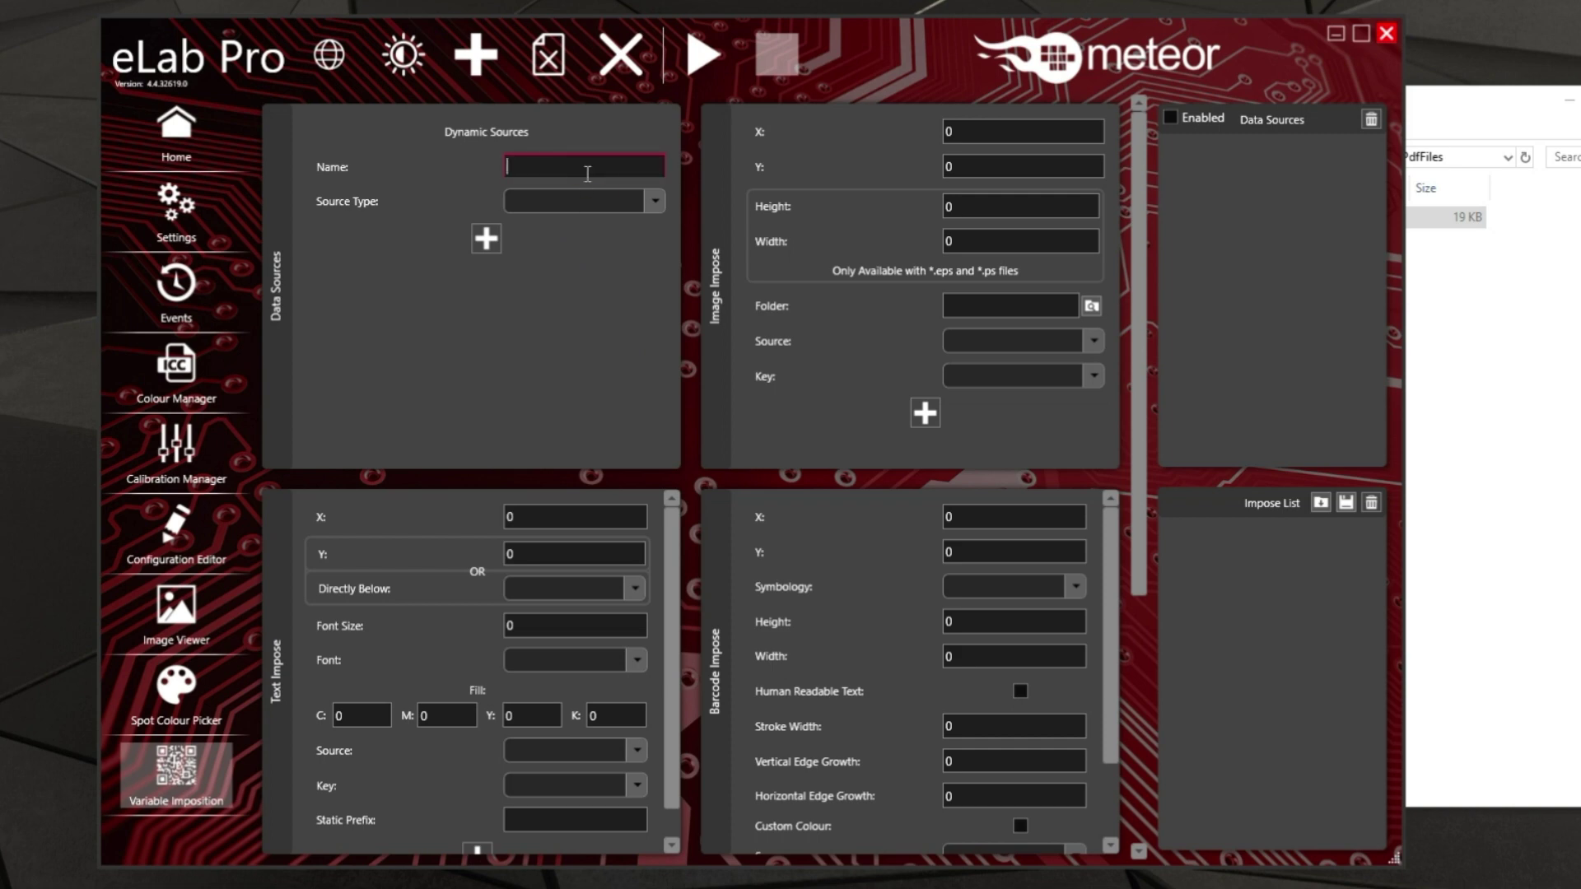
pyautogui.write('Ken-VDI-2')
pyautogui.click(654, 205)
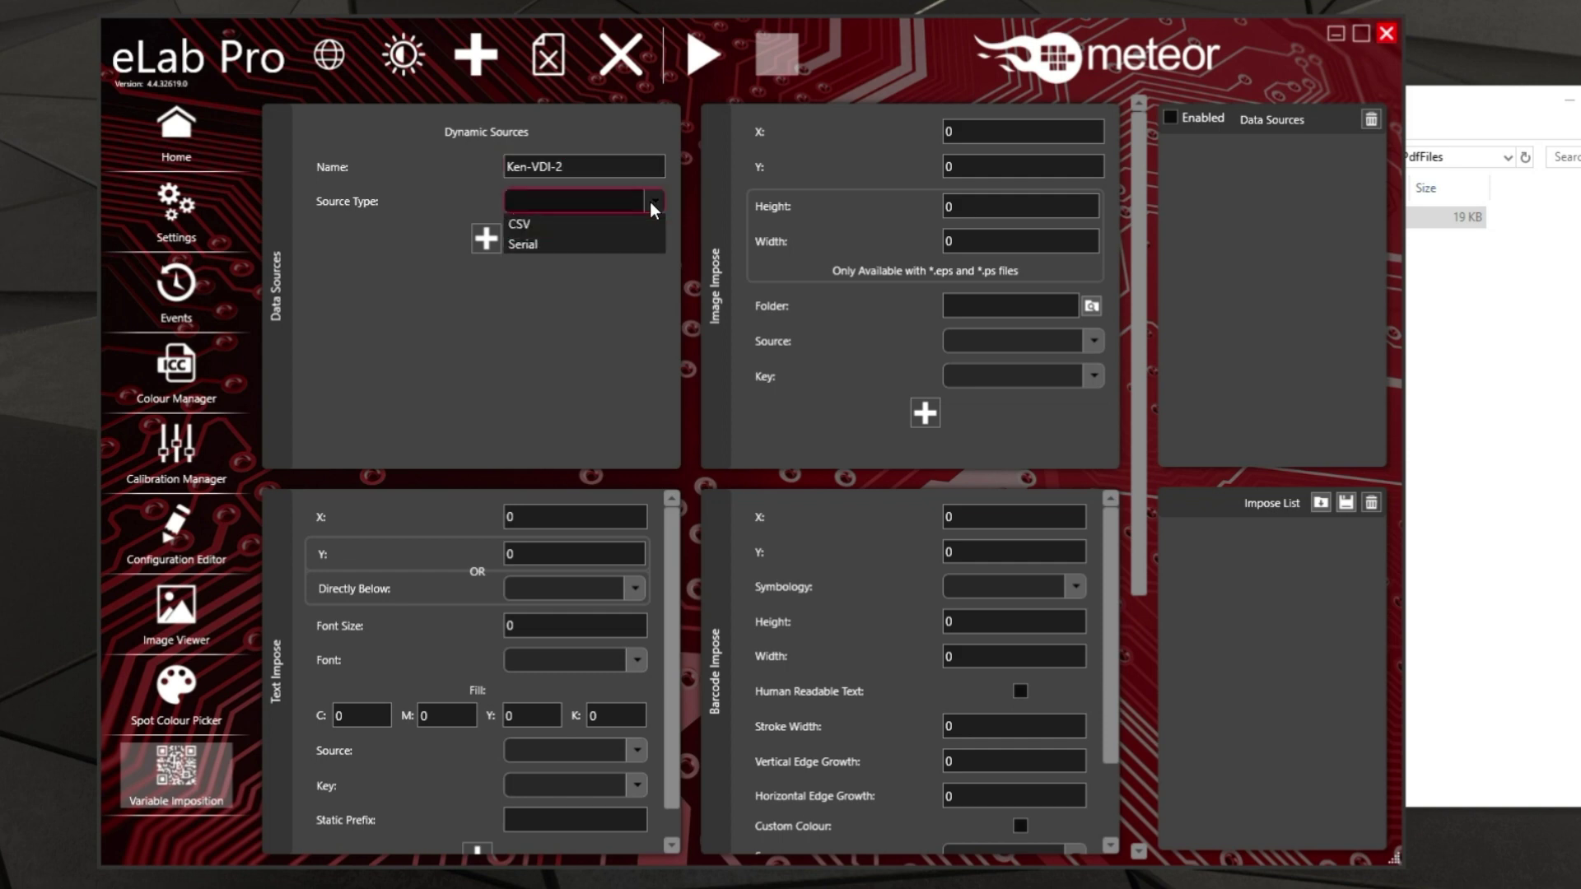
pyautogui.click(589, 224)
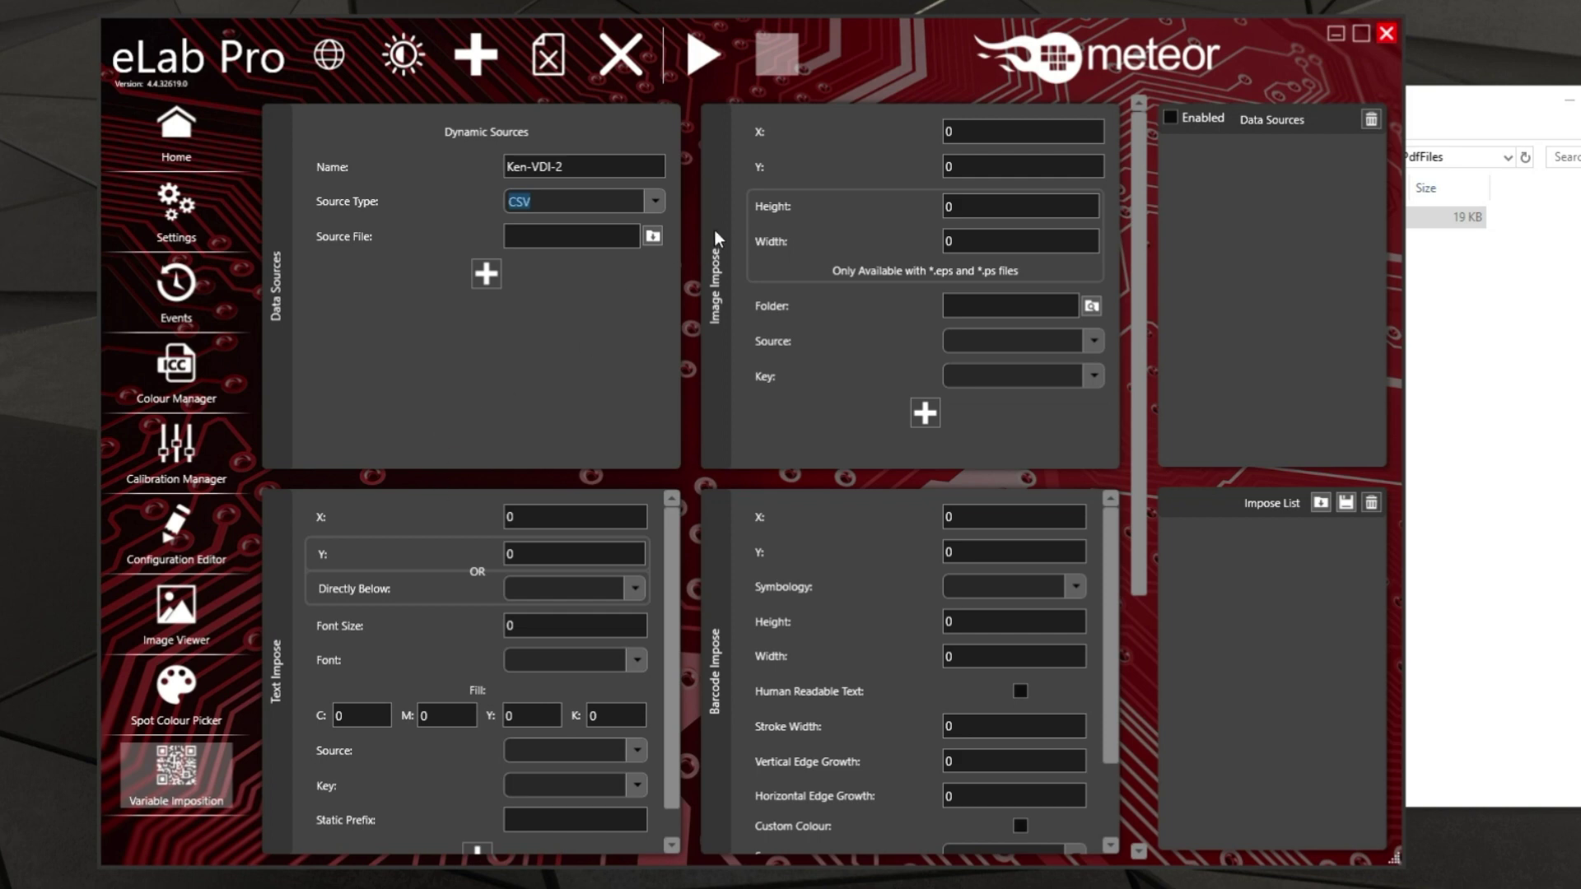
pyautogui.click(652, 237)
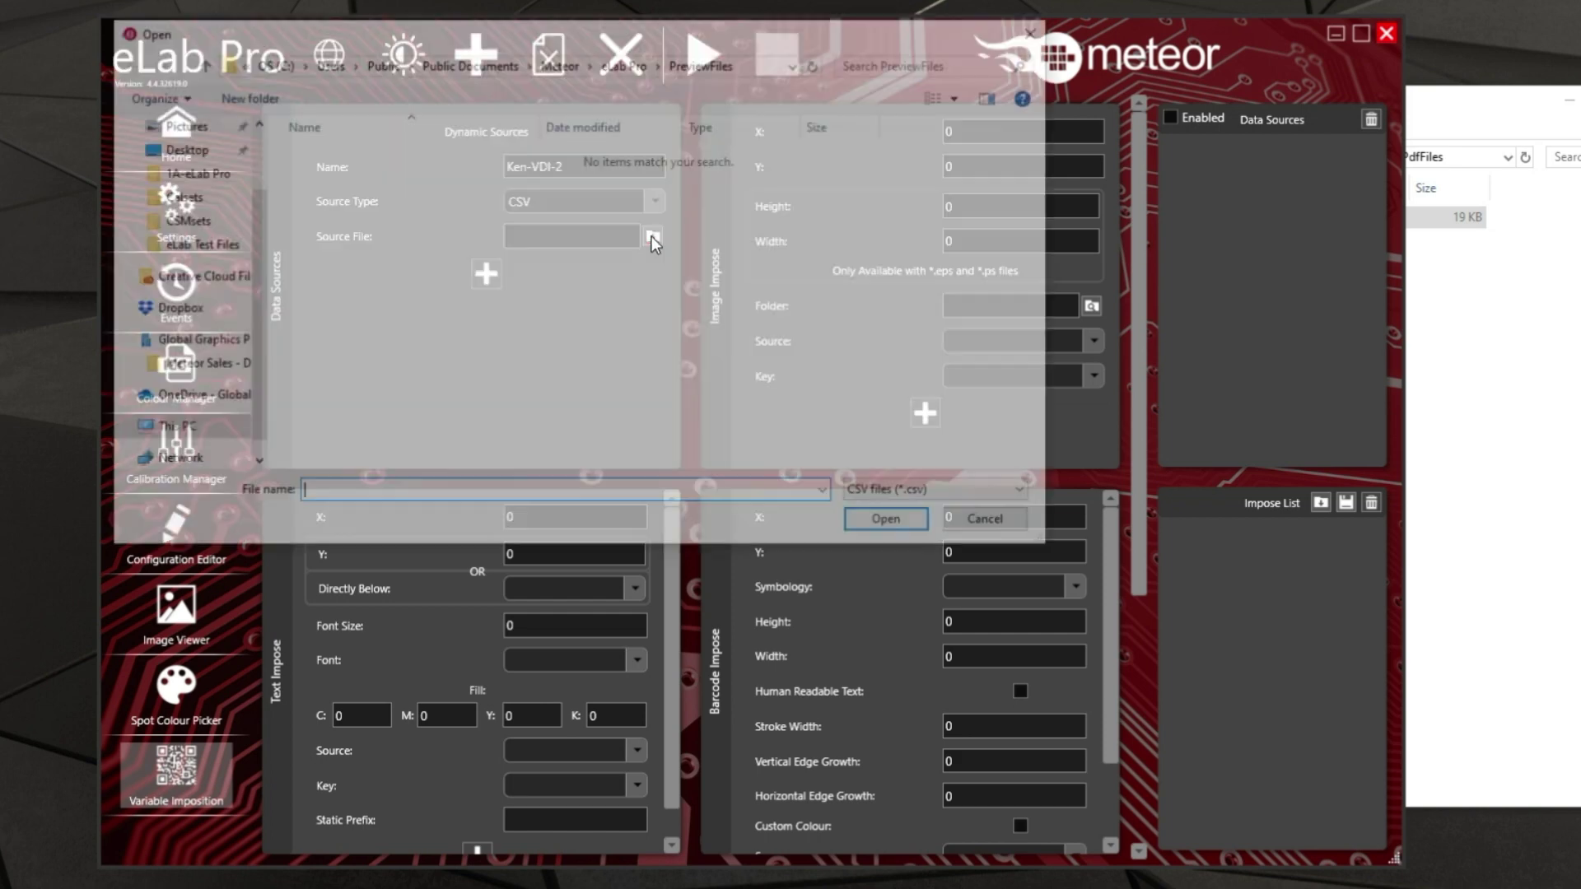
pyautogui.click(201, 176)
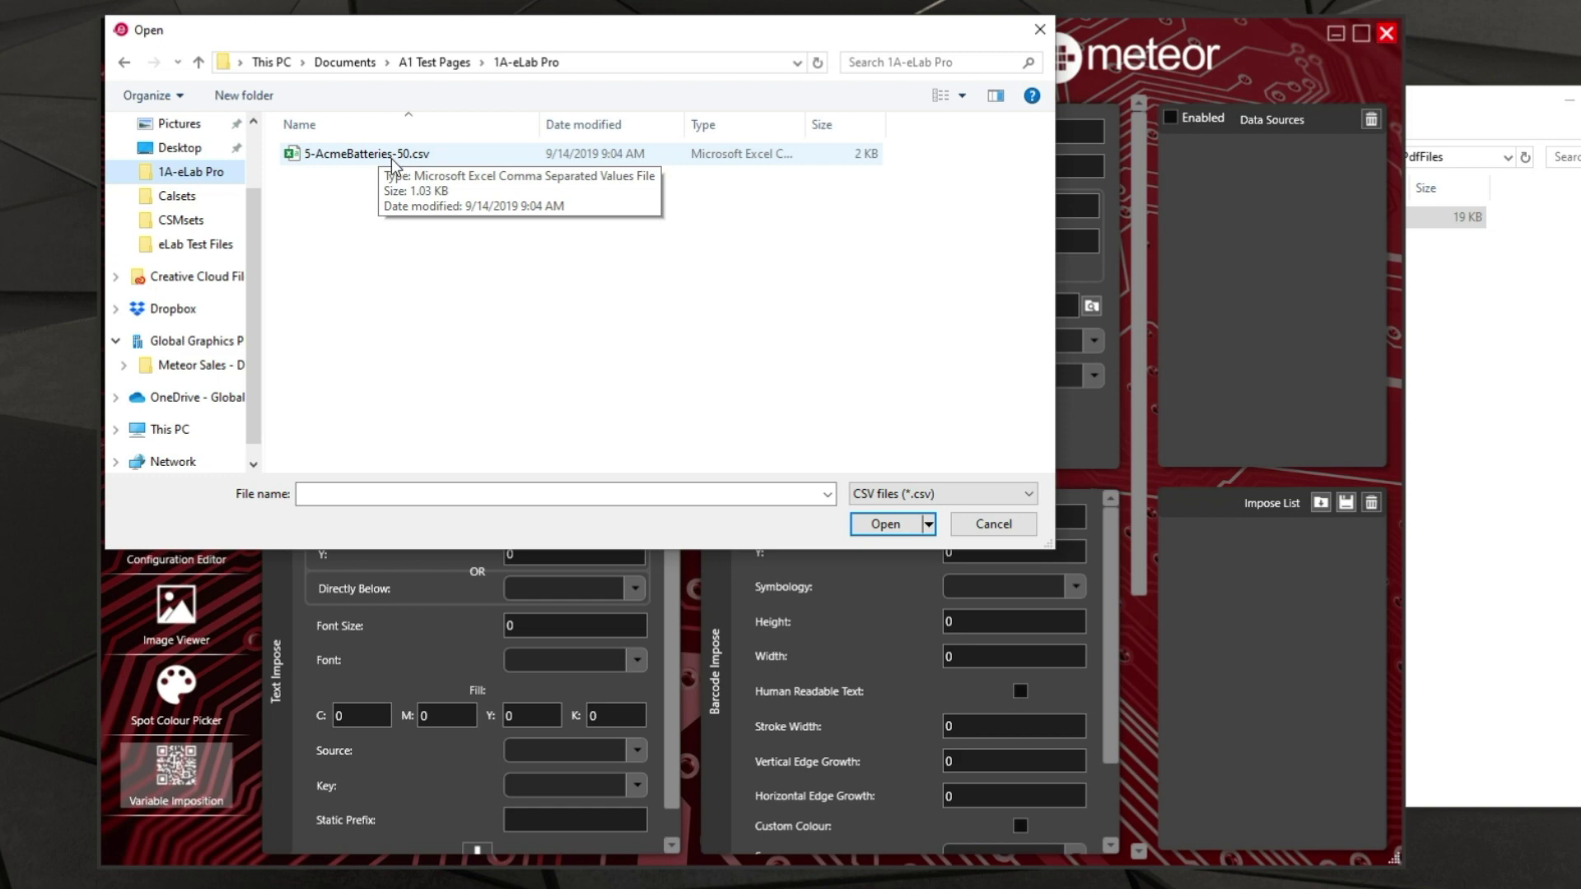
pyautogui.click(388, 157)
pyautogui.click(892, 525)
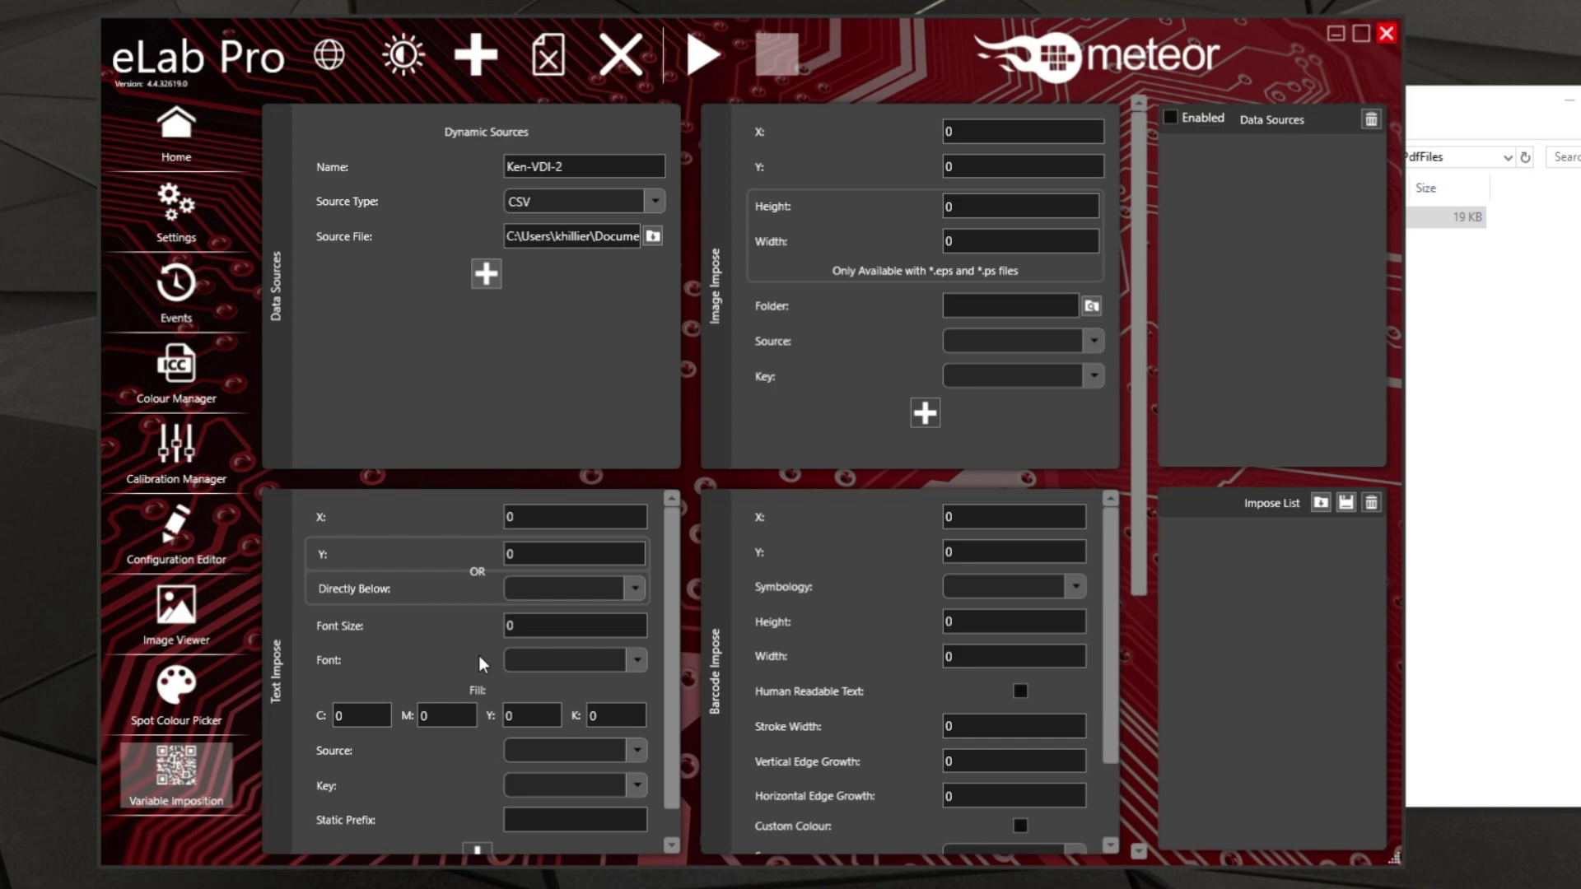
# Set the imposed text's position to X 170, Y 20 and its font size to 10.
pyautogui.click(543, 517)
pyautogui.write('170')
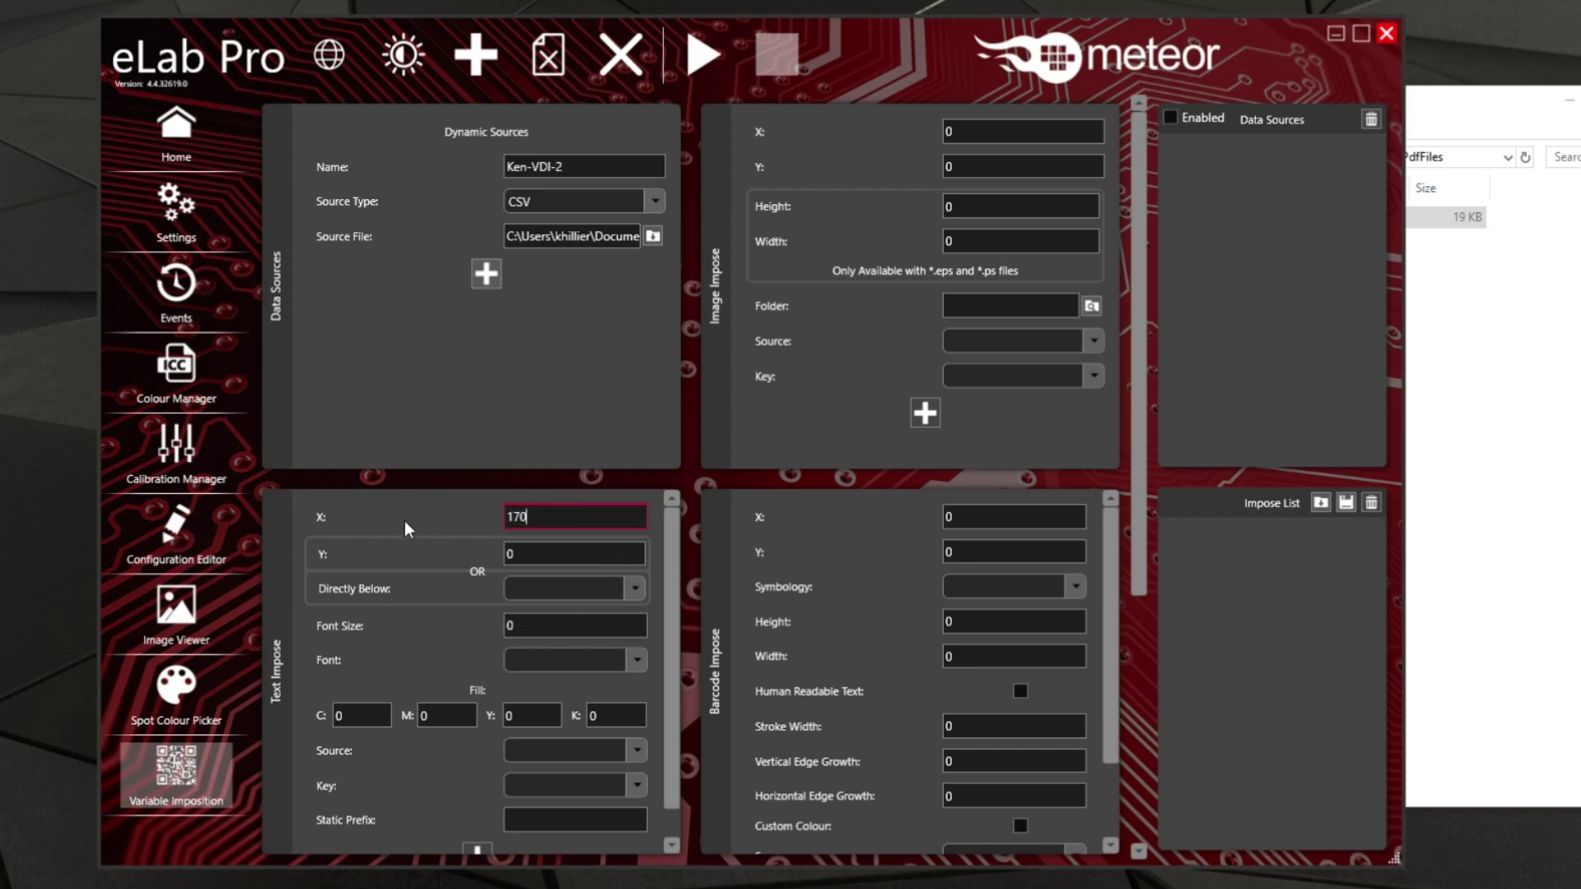
pyautogui.click(545, 555)
pyautogui.write('20')
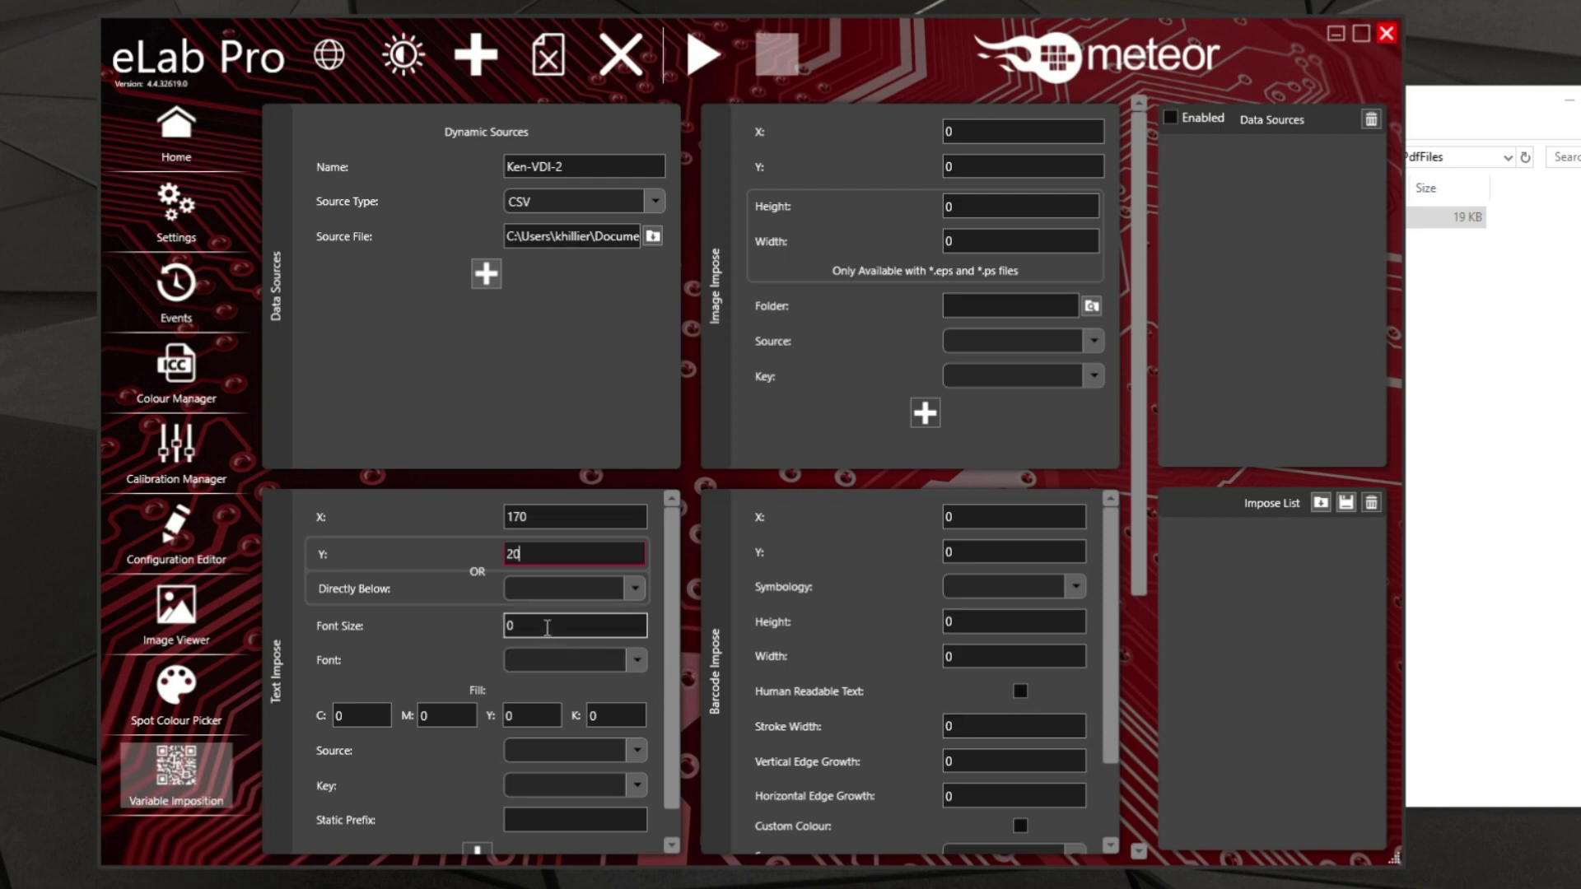
pyautogui.press('Tab')
pyautogui.write('10')
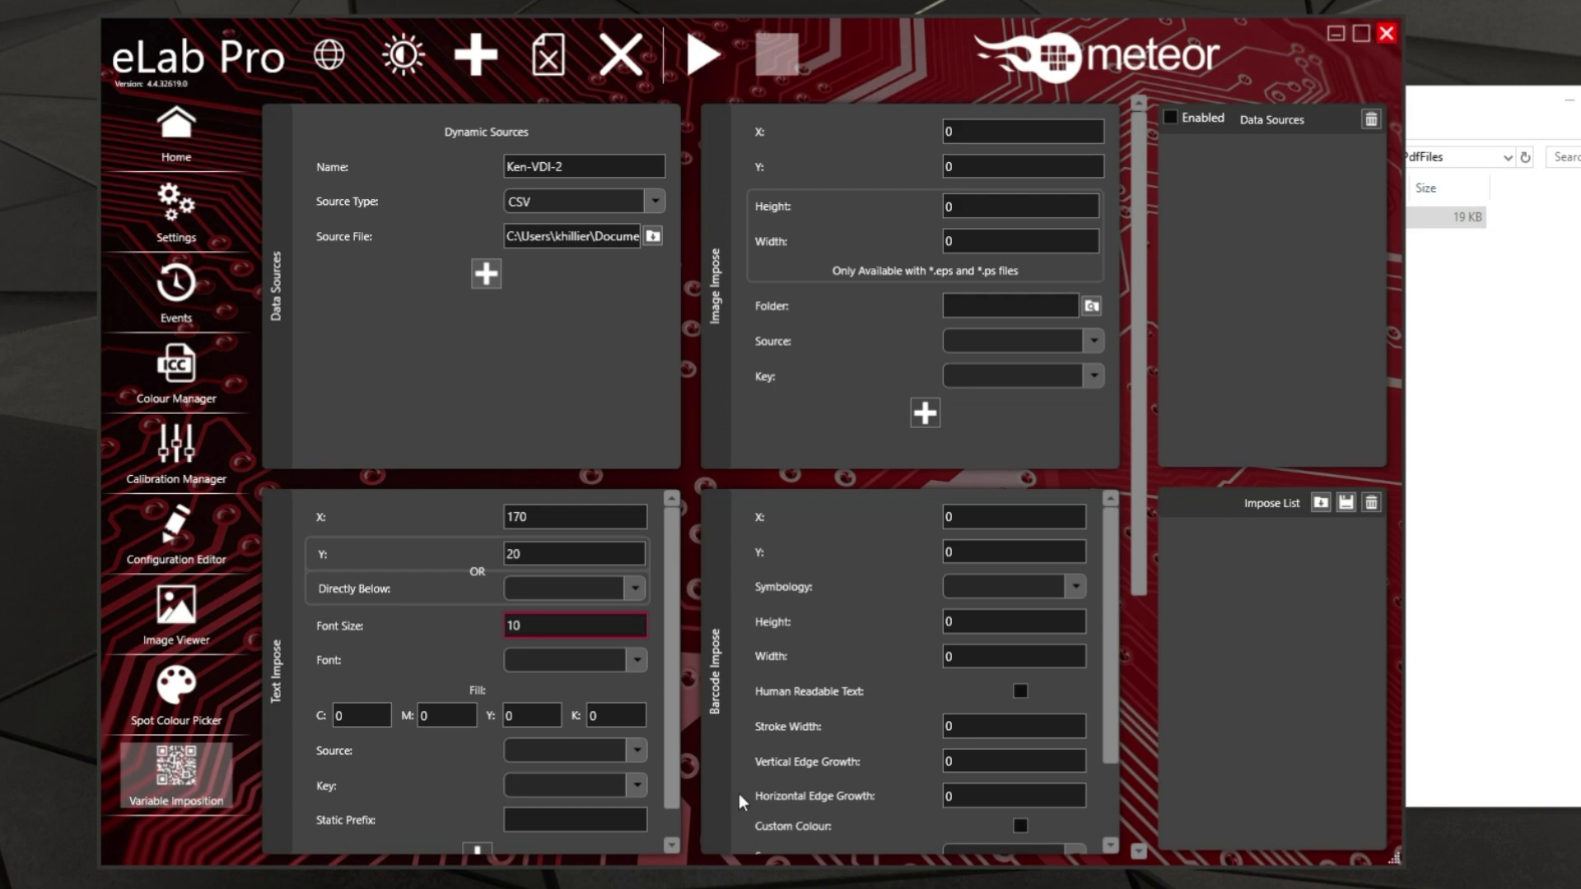
# Set the imposed text's font to Courier-Bold and its K fill value to 1.
pyautogui.click(632, 660)
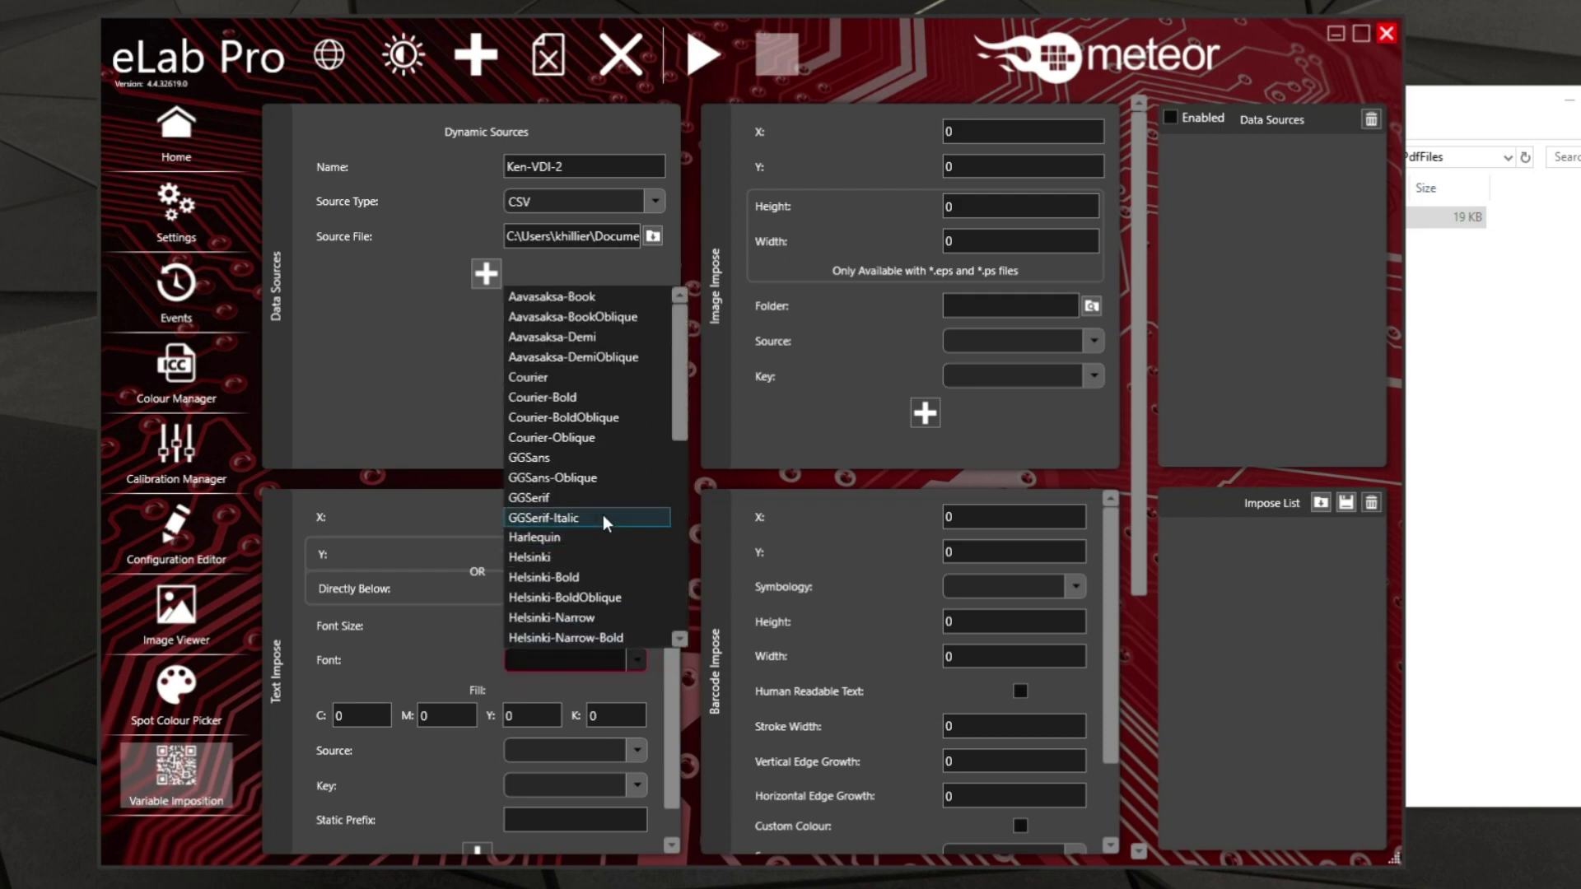
pyautogui.click(563, 398)
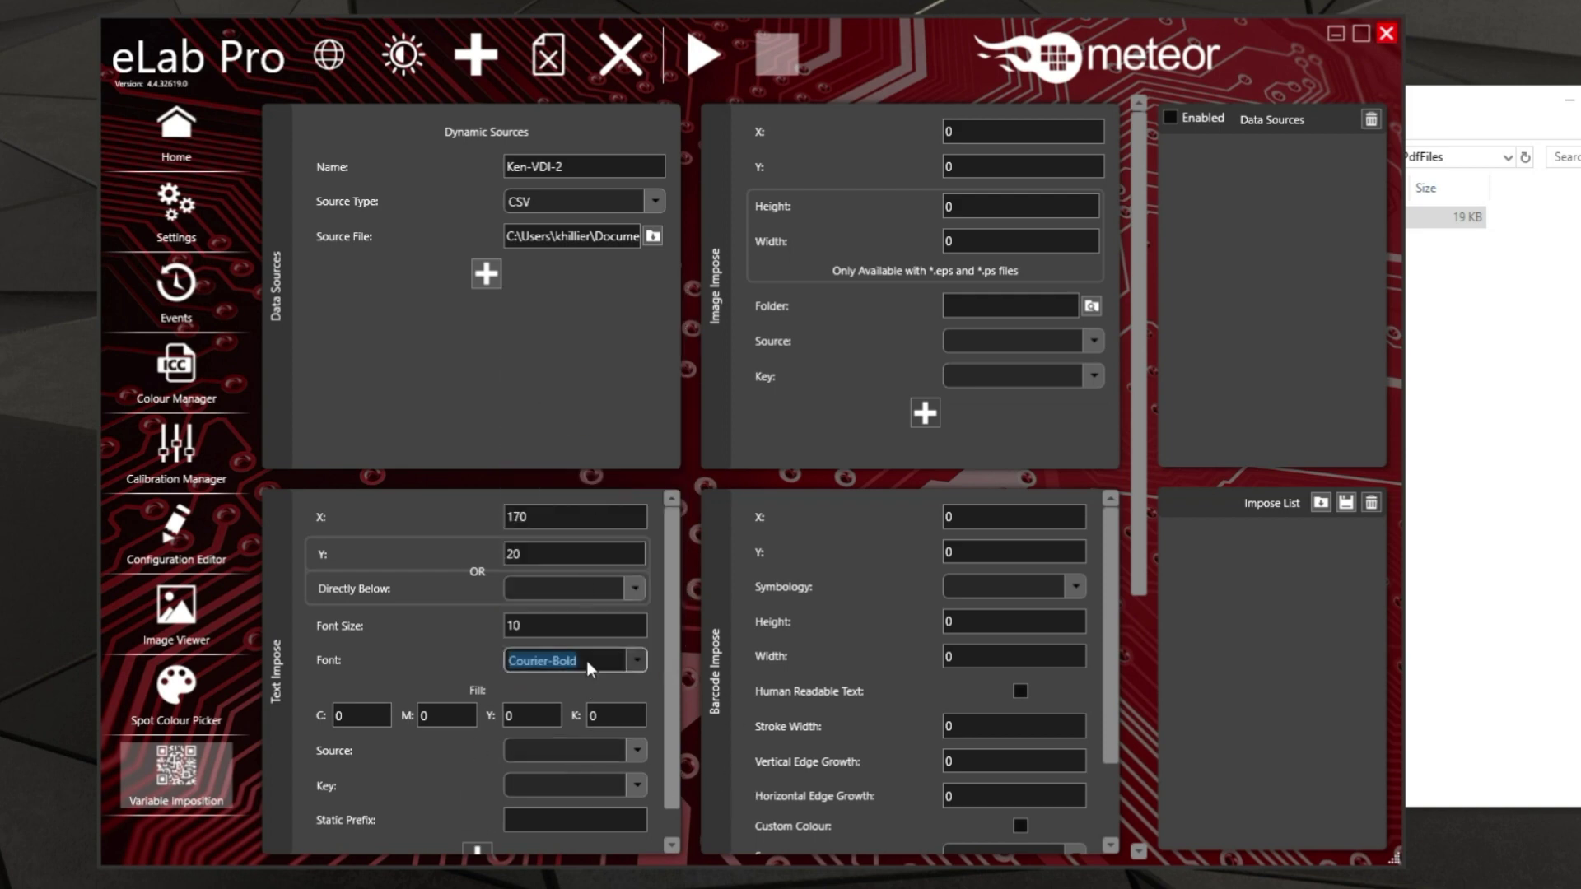
pyautogui.click(609, 715)
pyautogui.write('1')
# Add the defined CSV source to the Data Sources list so the imposed text can use it.
pyautogui.click(633, 752)
pyautogui.click(631, 746)
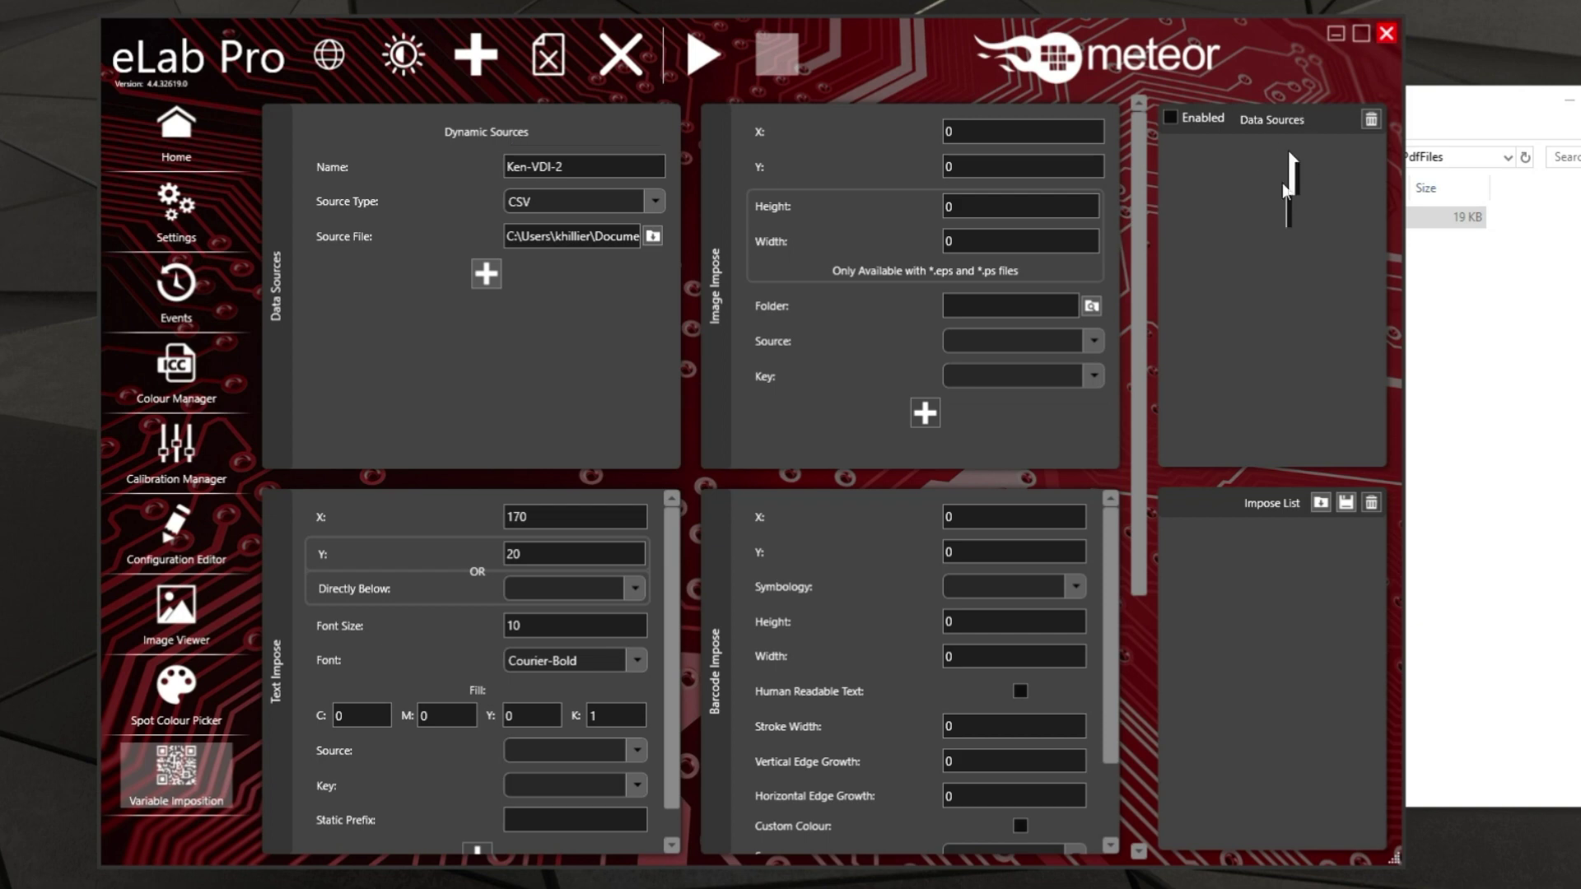
pyautogui.click(486, 275)
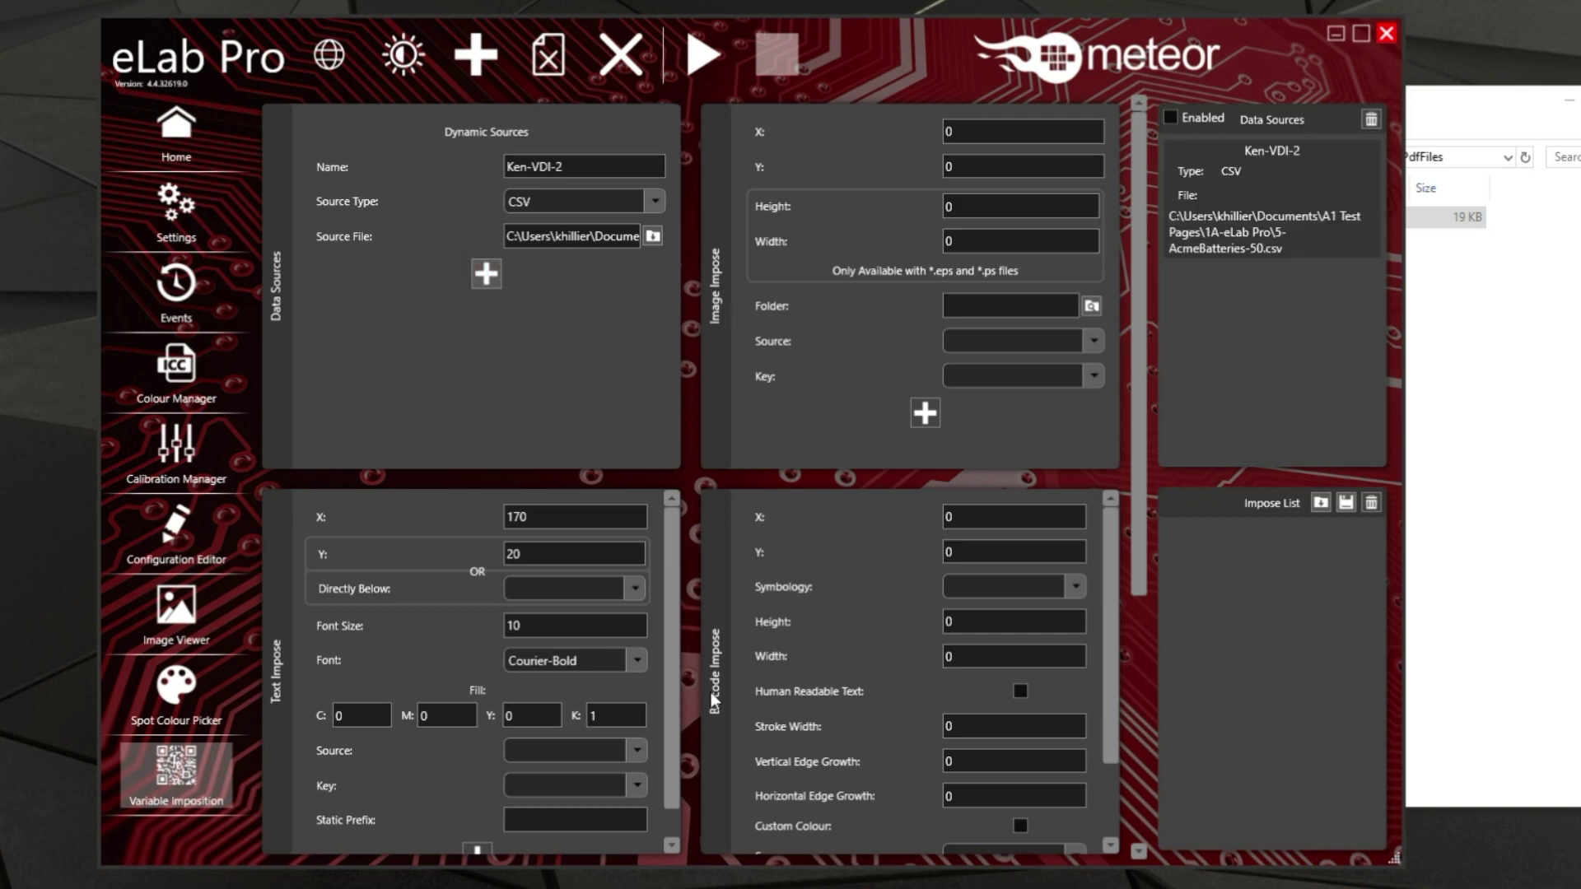
# Assign source Ken-VDI-2 and key SerNum to the imposed text and add it to the Impose List.
pyautogui.click(640, 749)
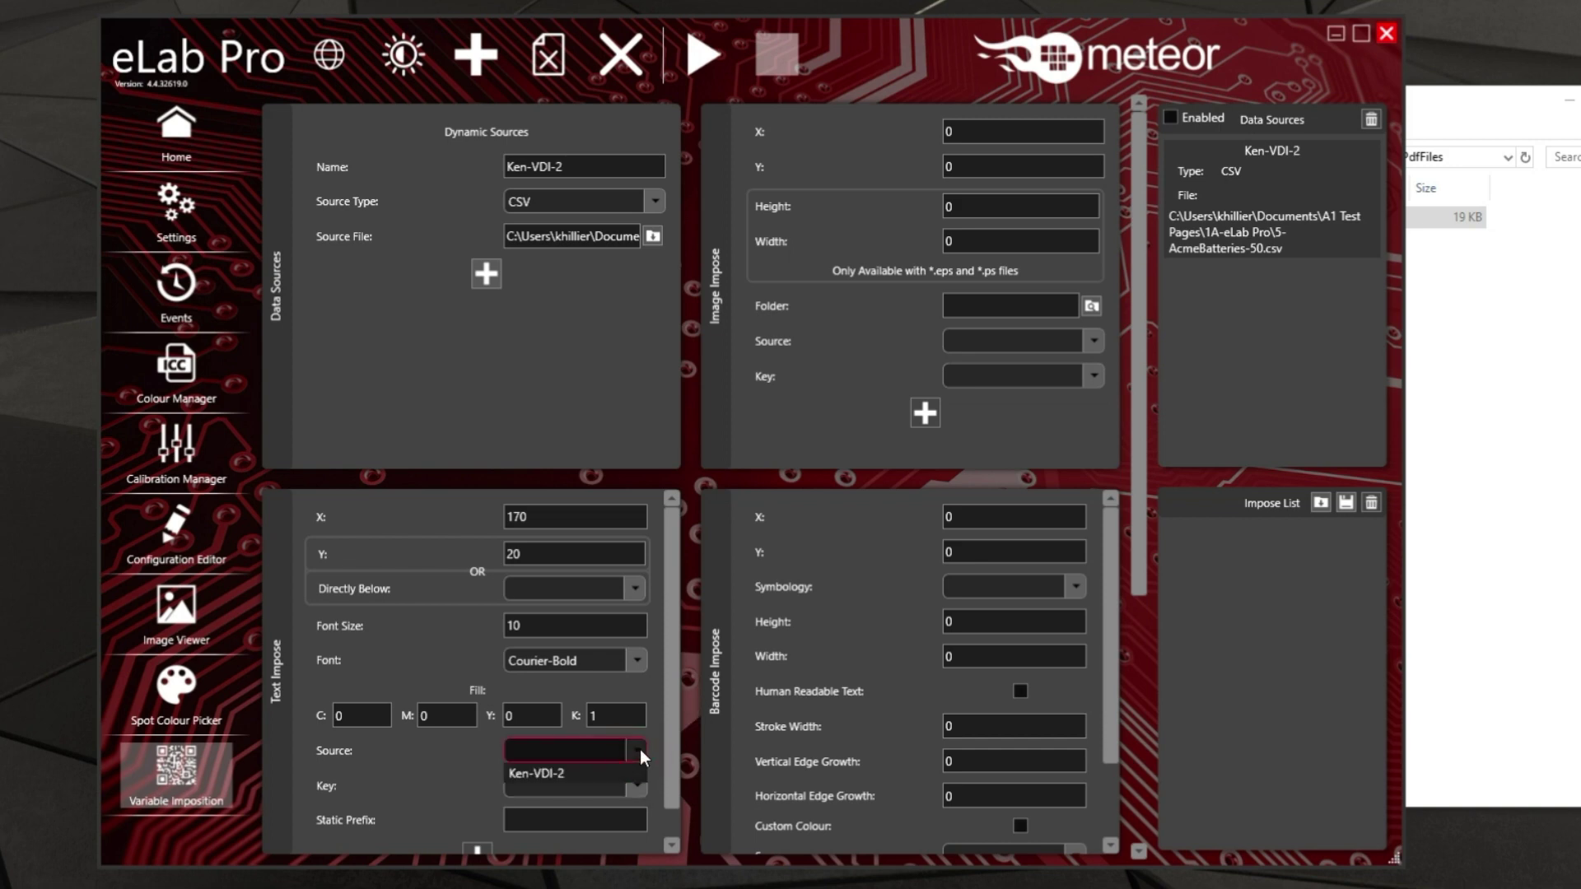
pyautogui.click(577, 773)
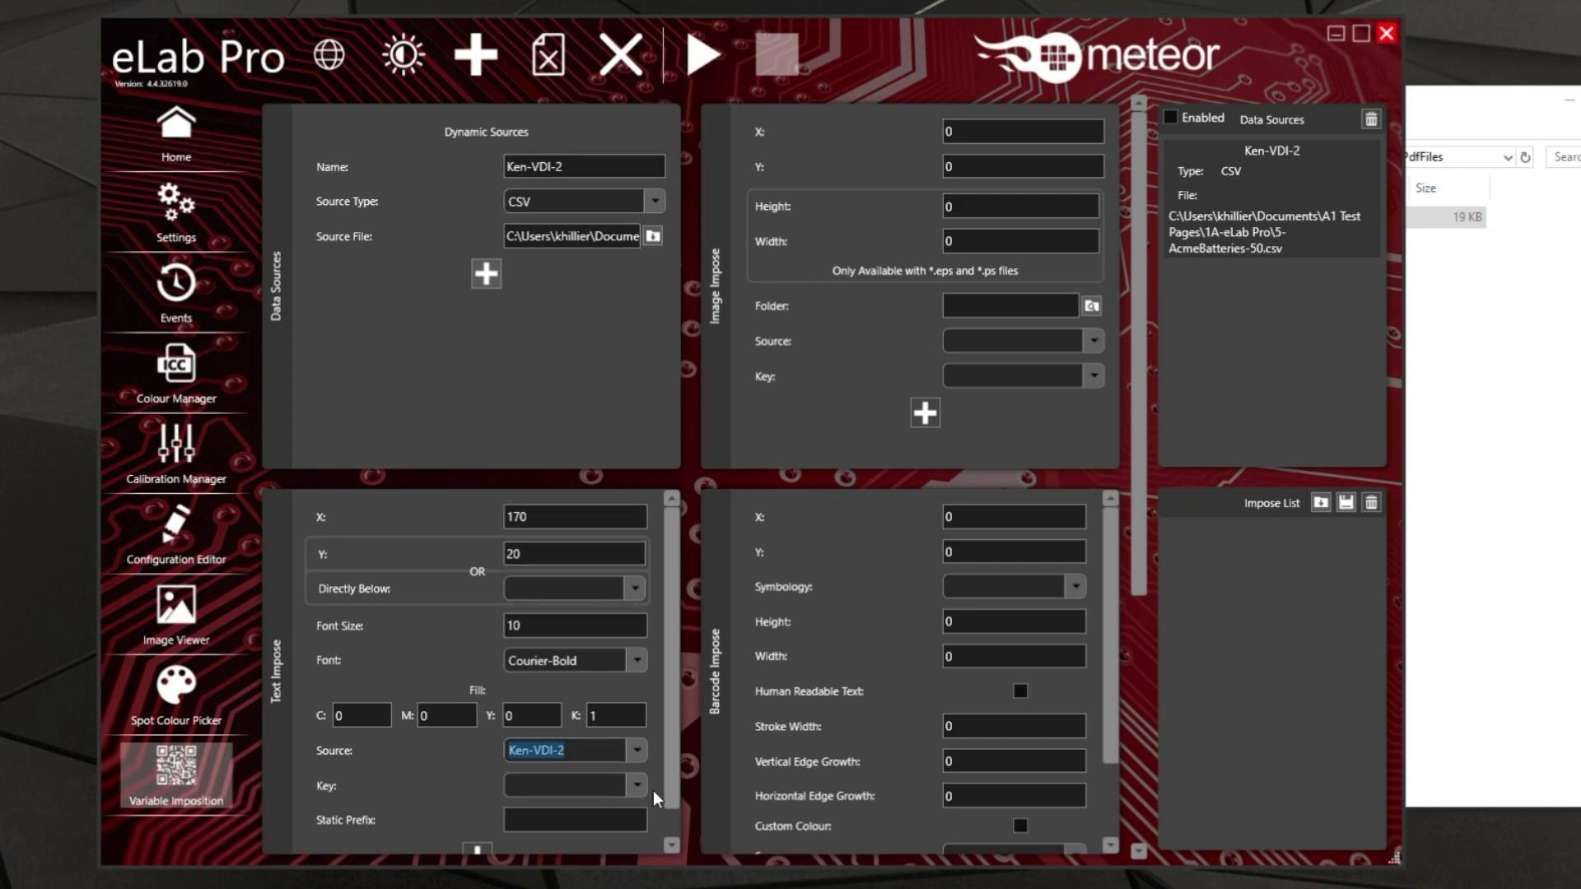
pyautogui.click(629, 785)
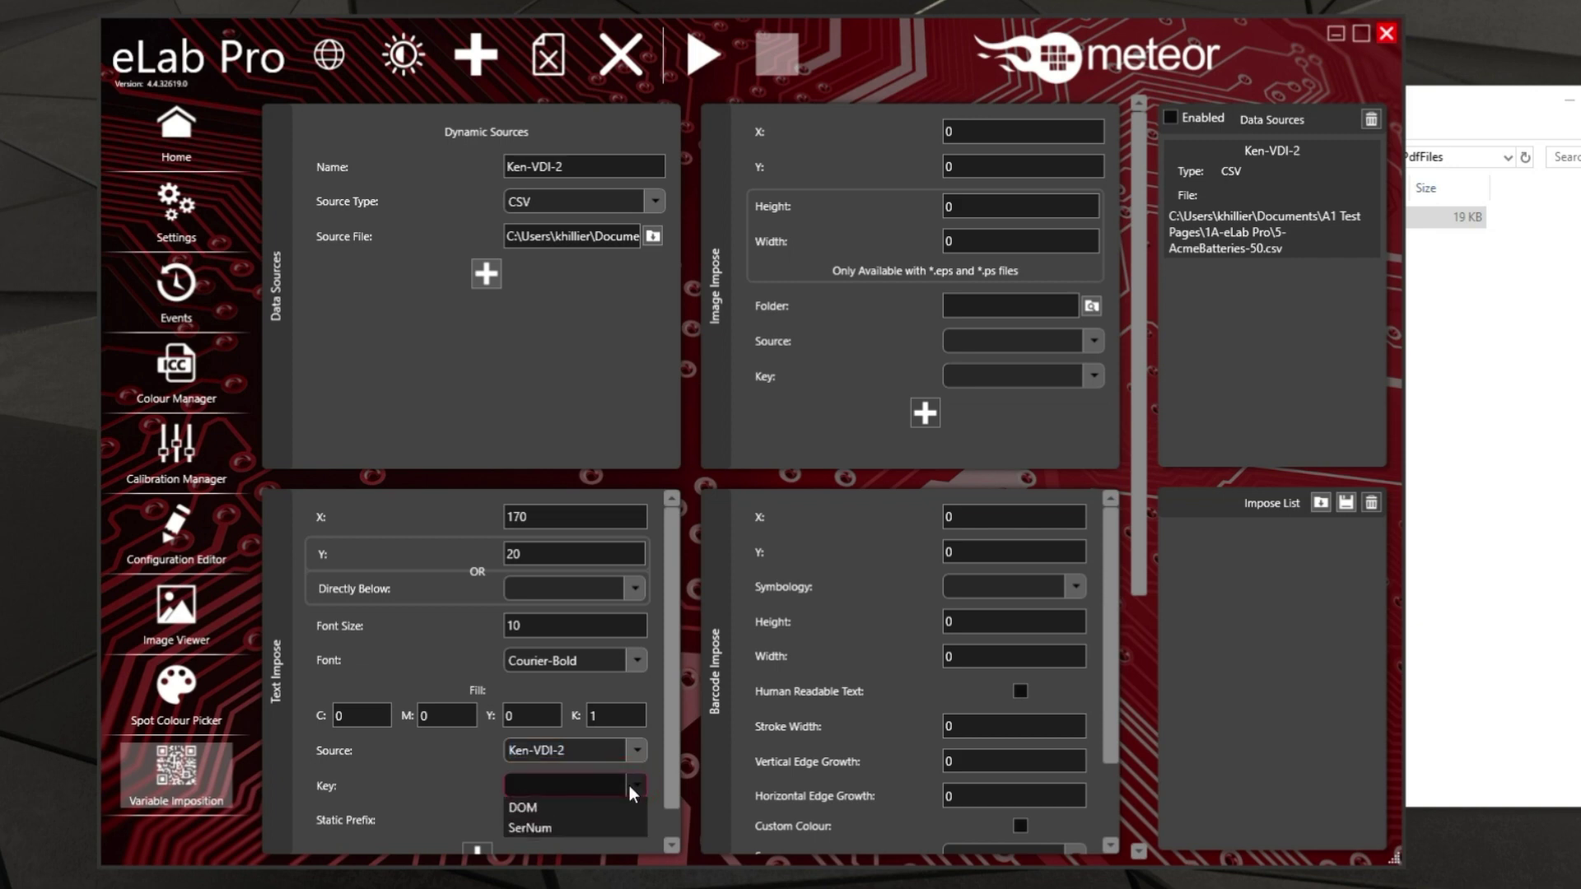
pyautogui.click(529, 827)
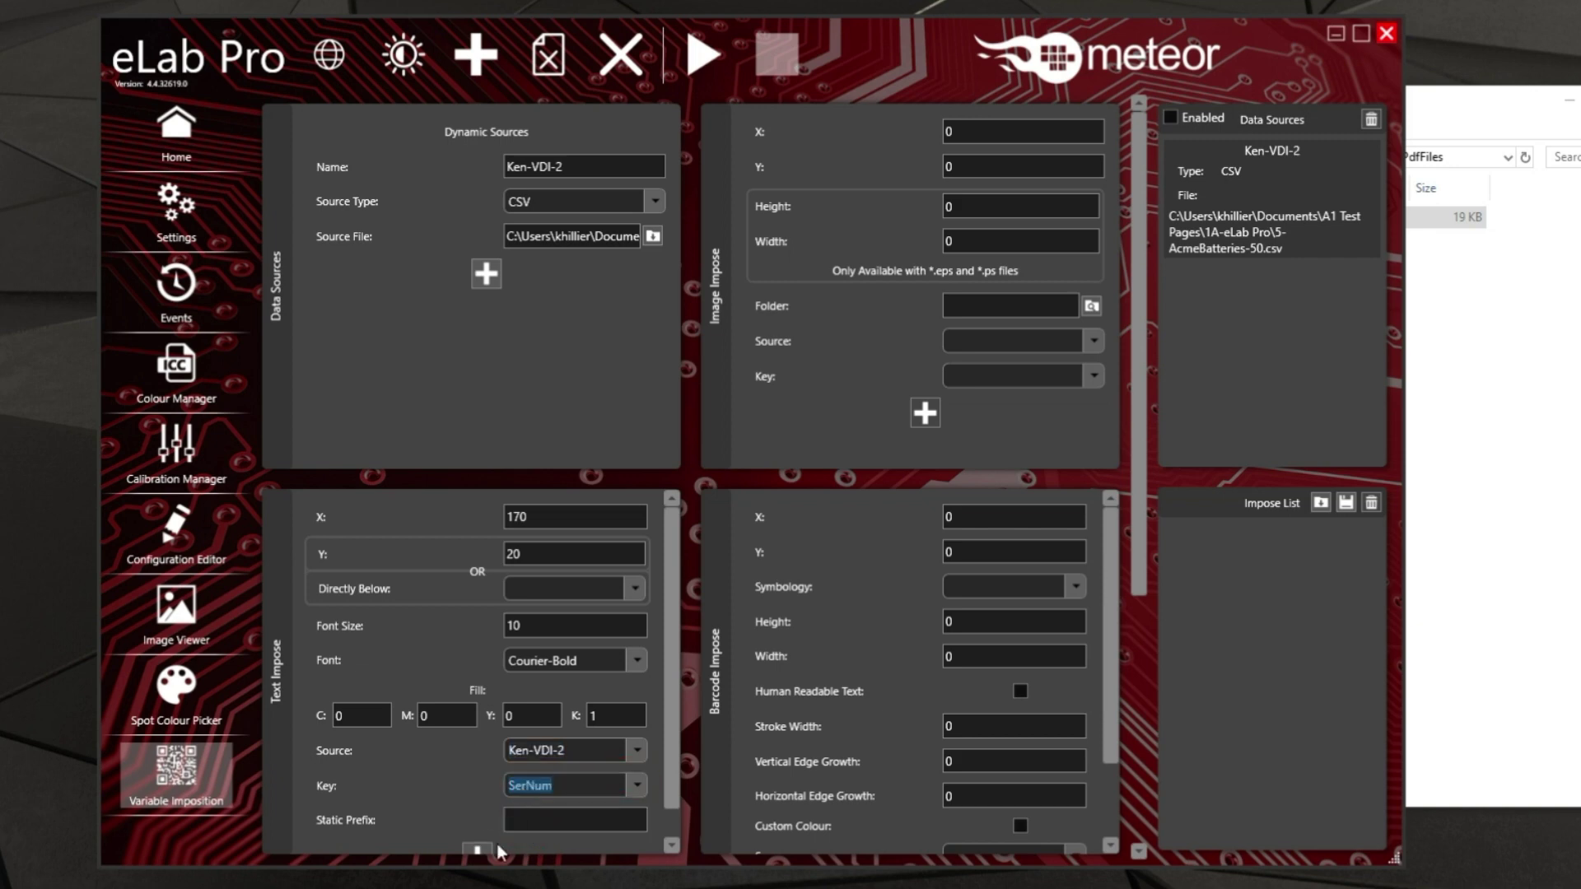
pyautogui.scroll(-1, 465, 700)
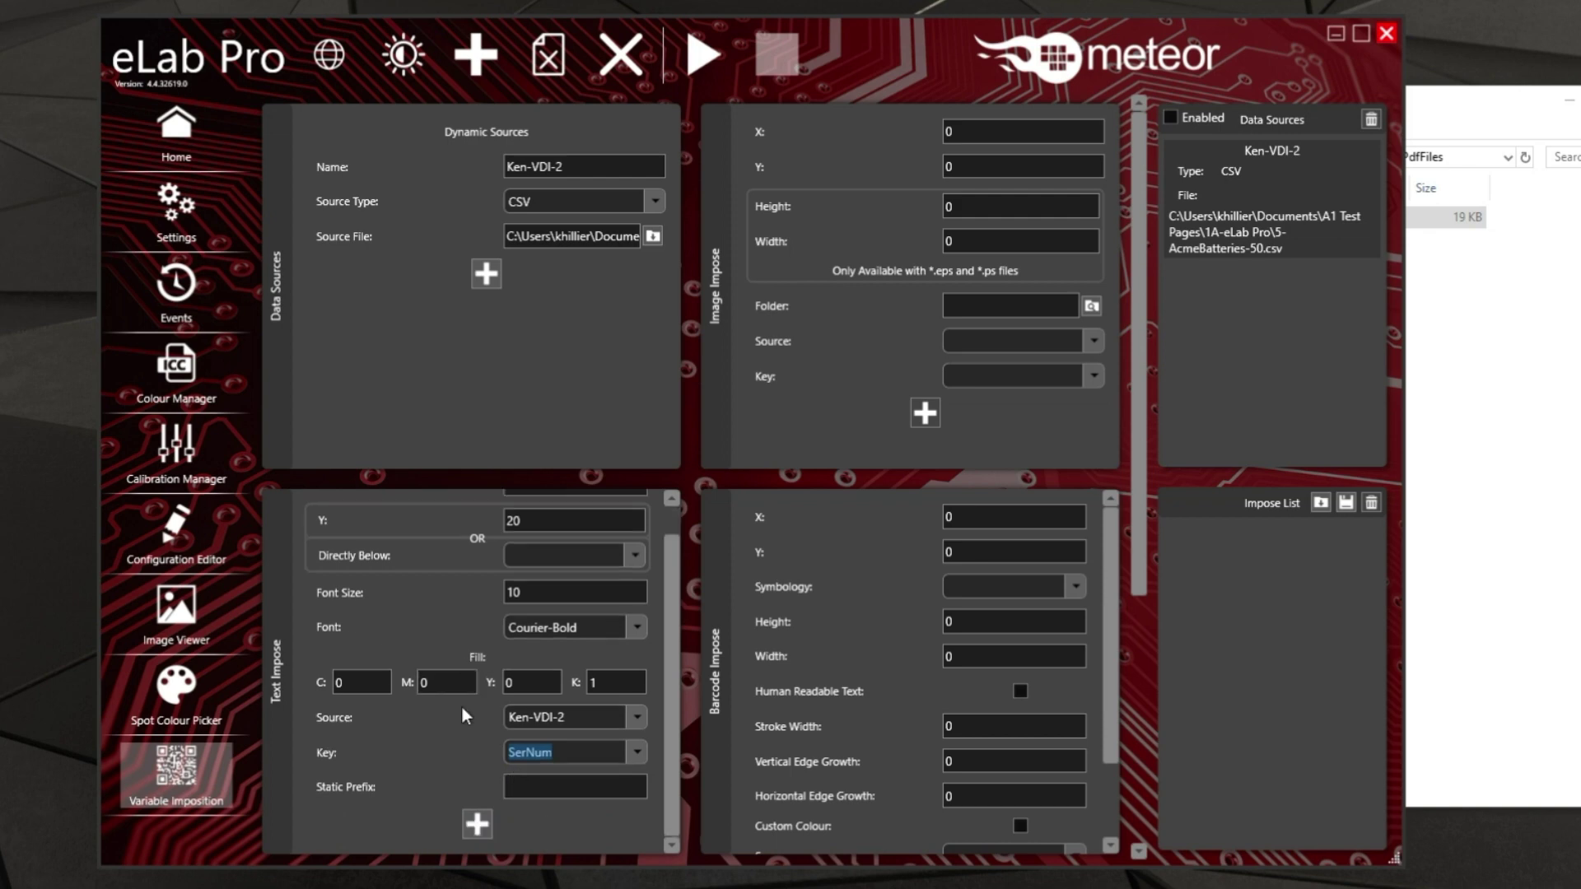
pyautogui.scroll(1, 459, 708)
pyautogui.scroll(-1, 454, 713)
pyautogui.scroll(1, 463, 568)
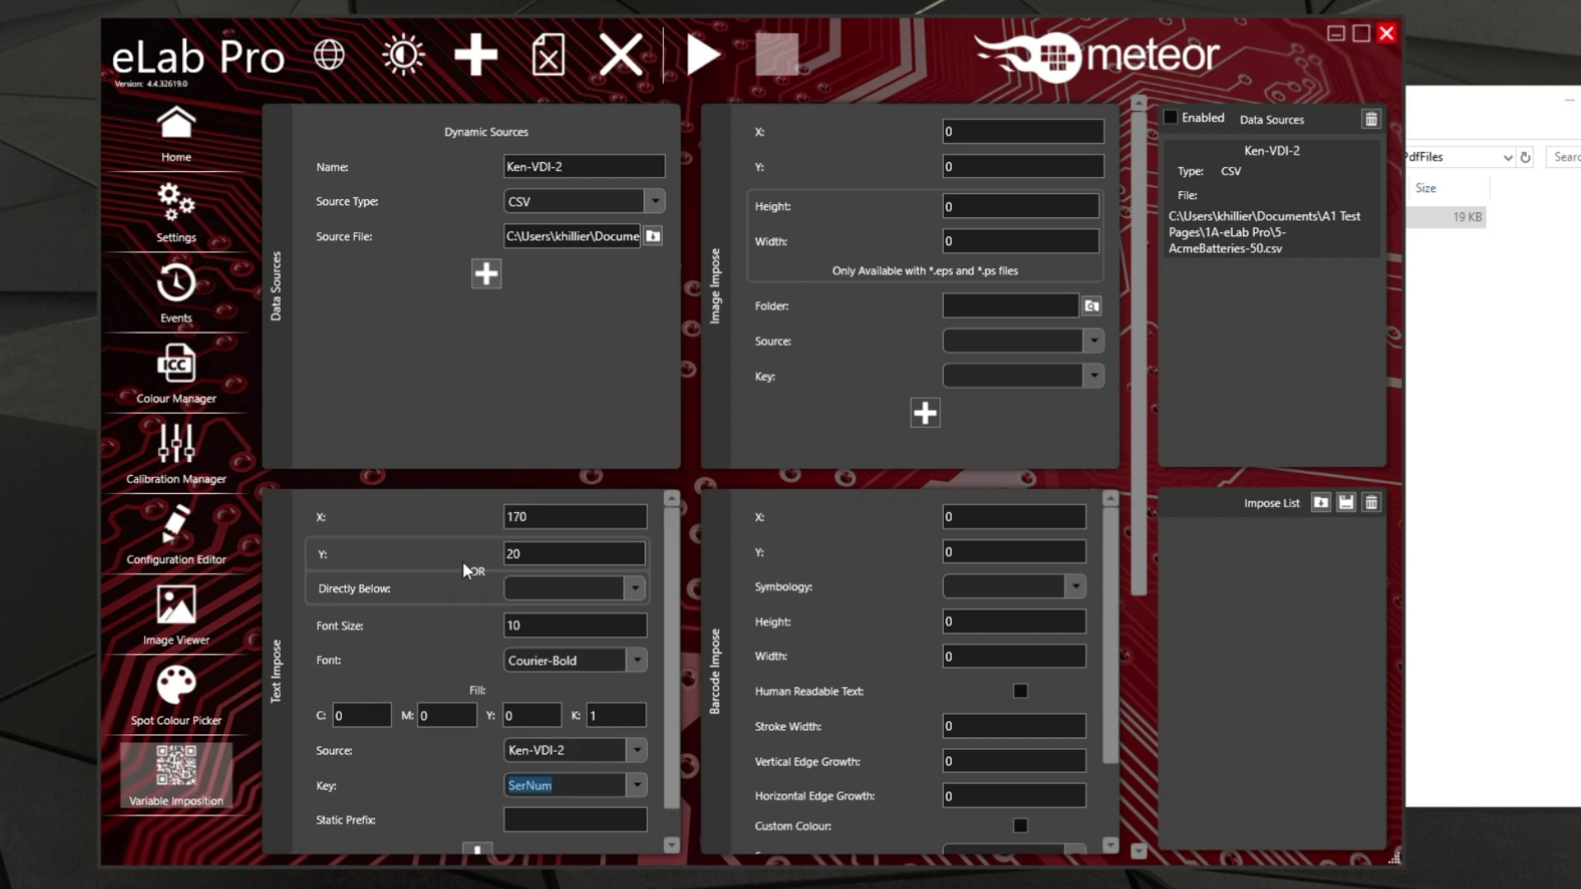
pyautogui.scroll(-1, 468, 746)
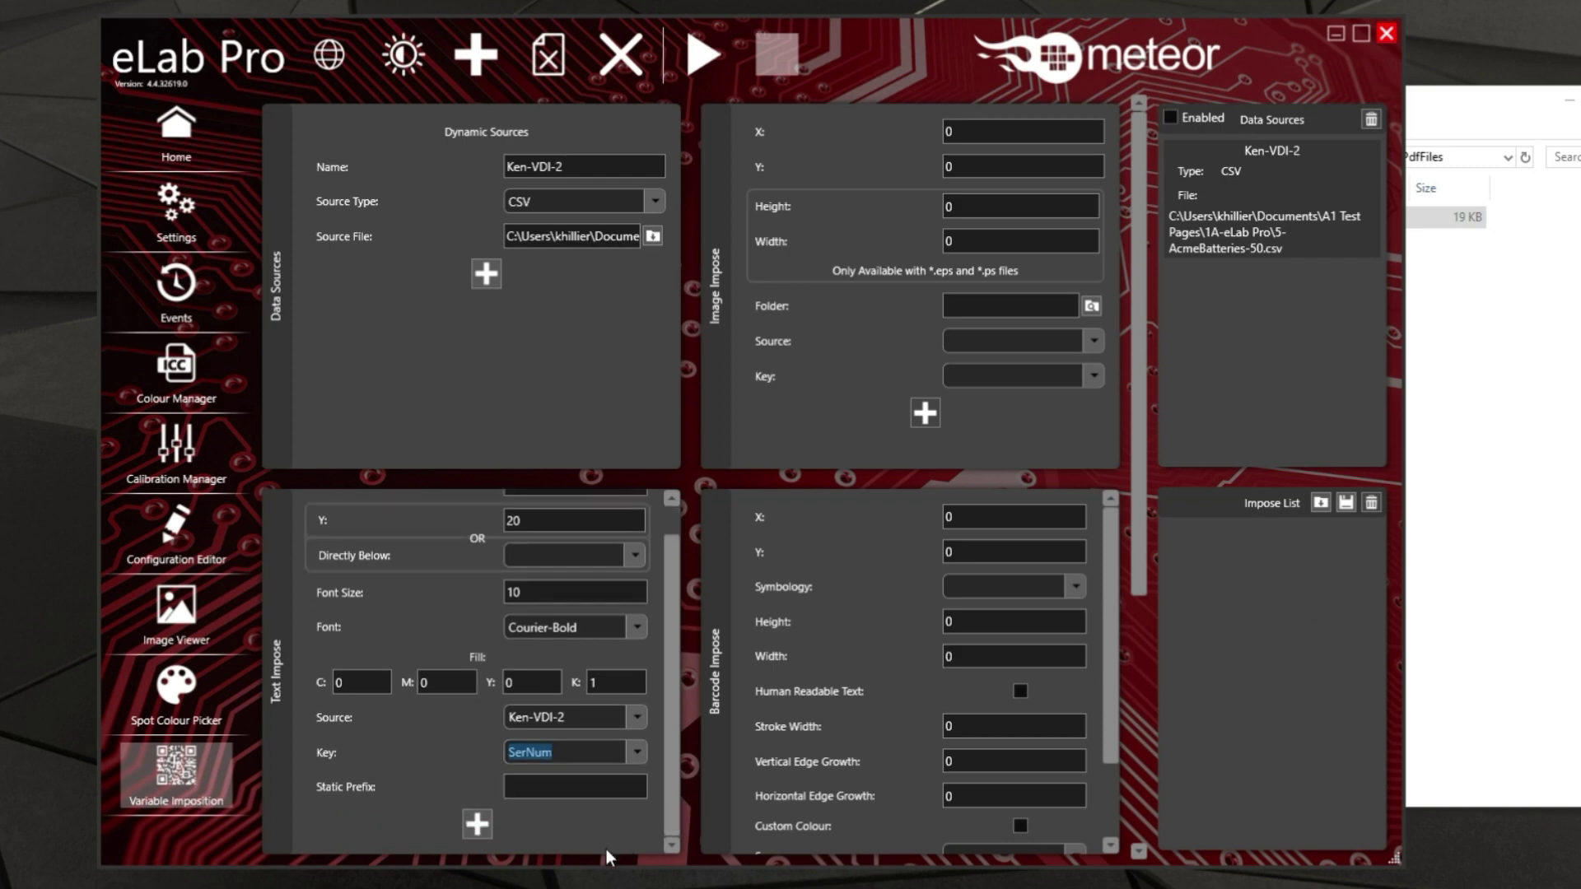
pyautogui.scroll(1, 428, 659)
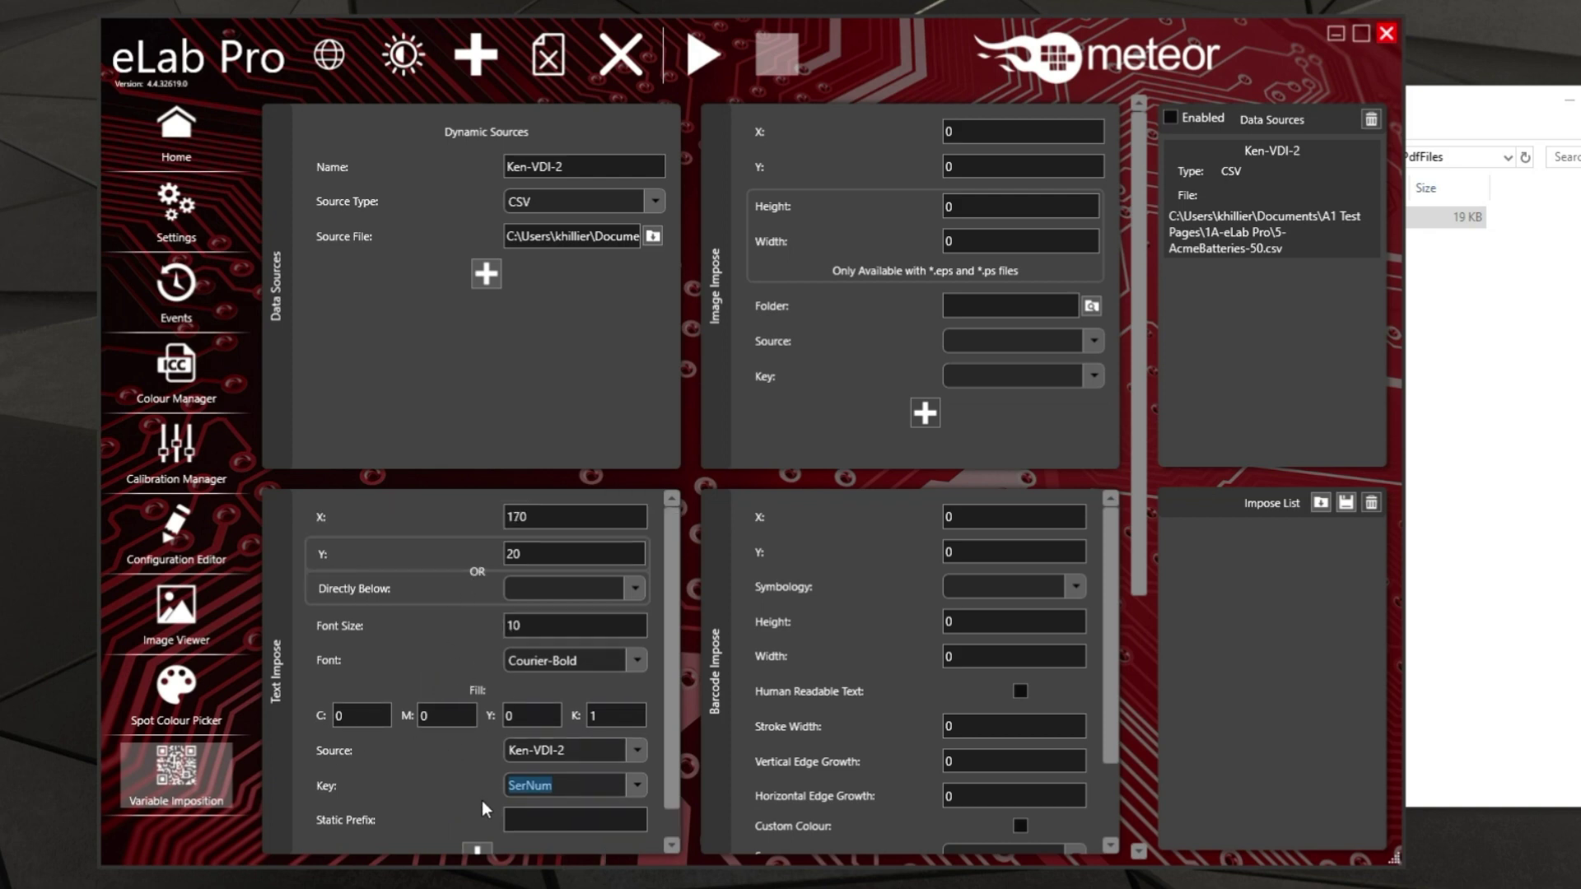
pyautogui.scroll(-1, 467, 824)
pyautogui.click(473, 826)
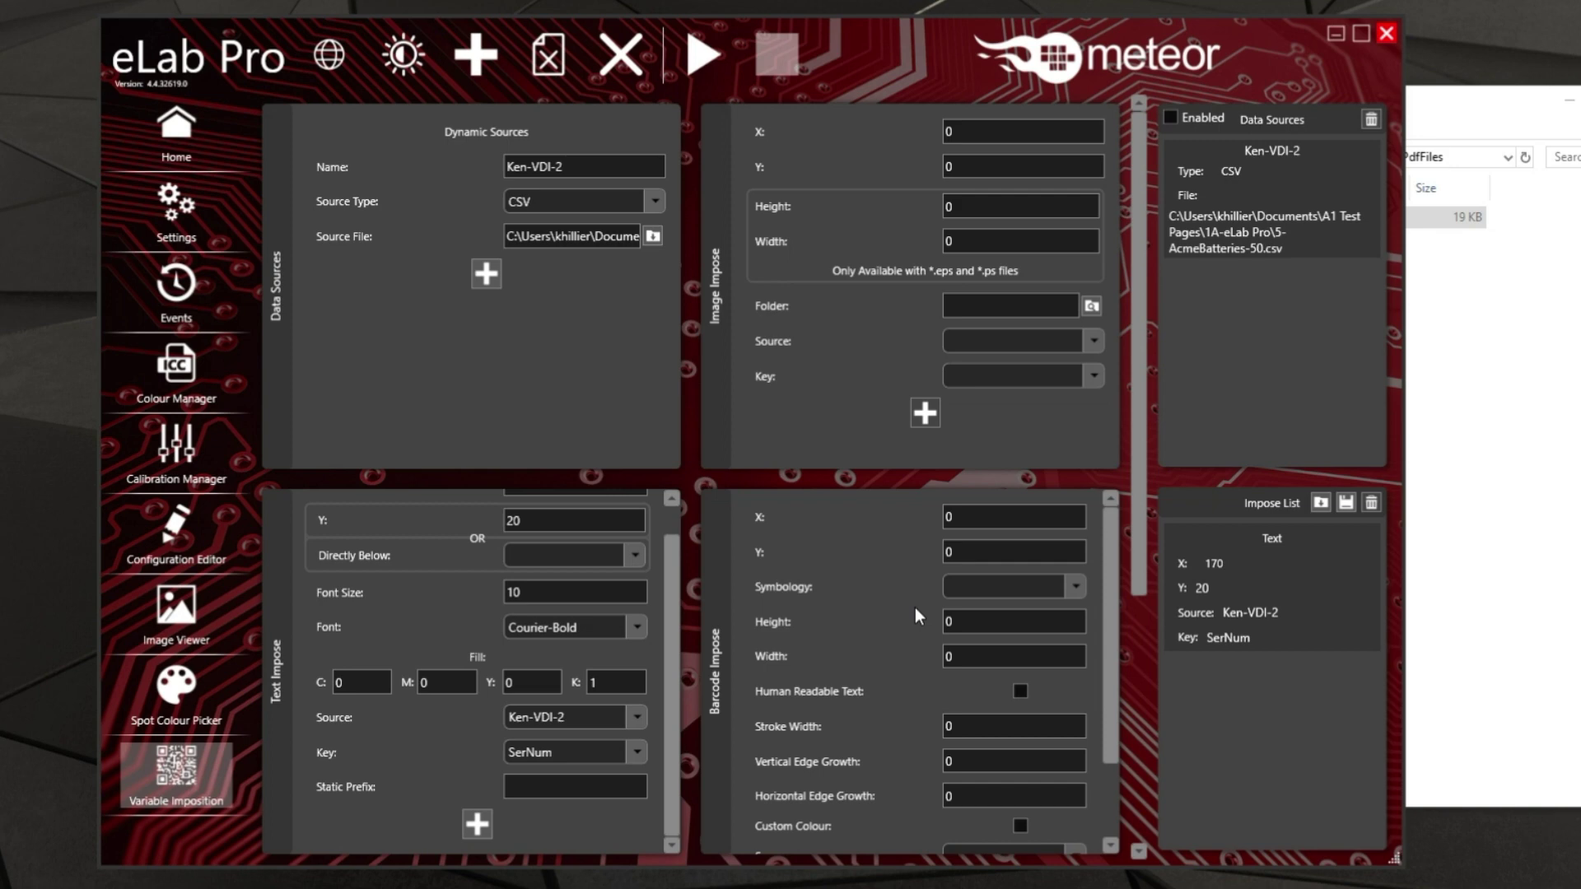
# Set the imposed barcode's position to X 250, Y 6.
pyautogui.click(1009, 520)
pyautogui.write('250')
pyautogui.press('Tab')
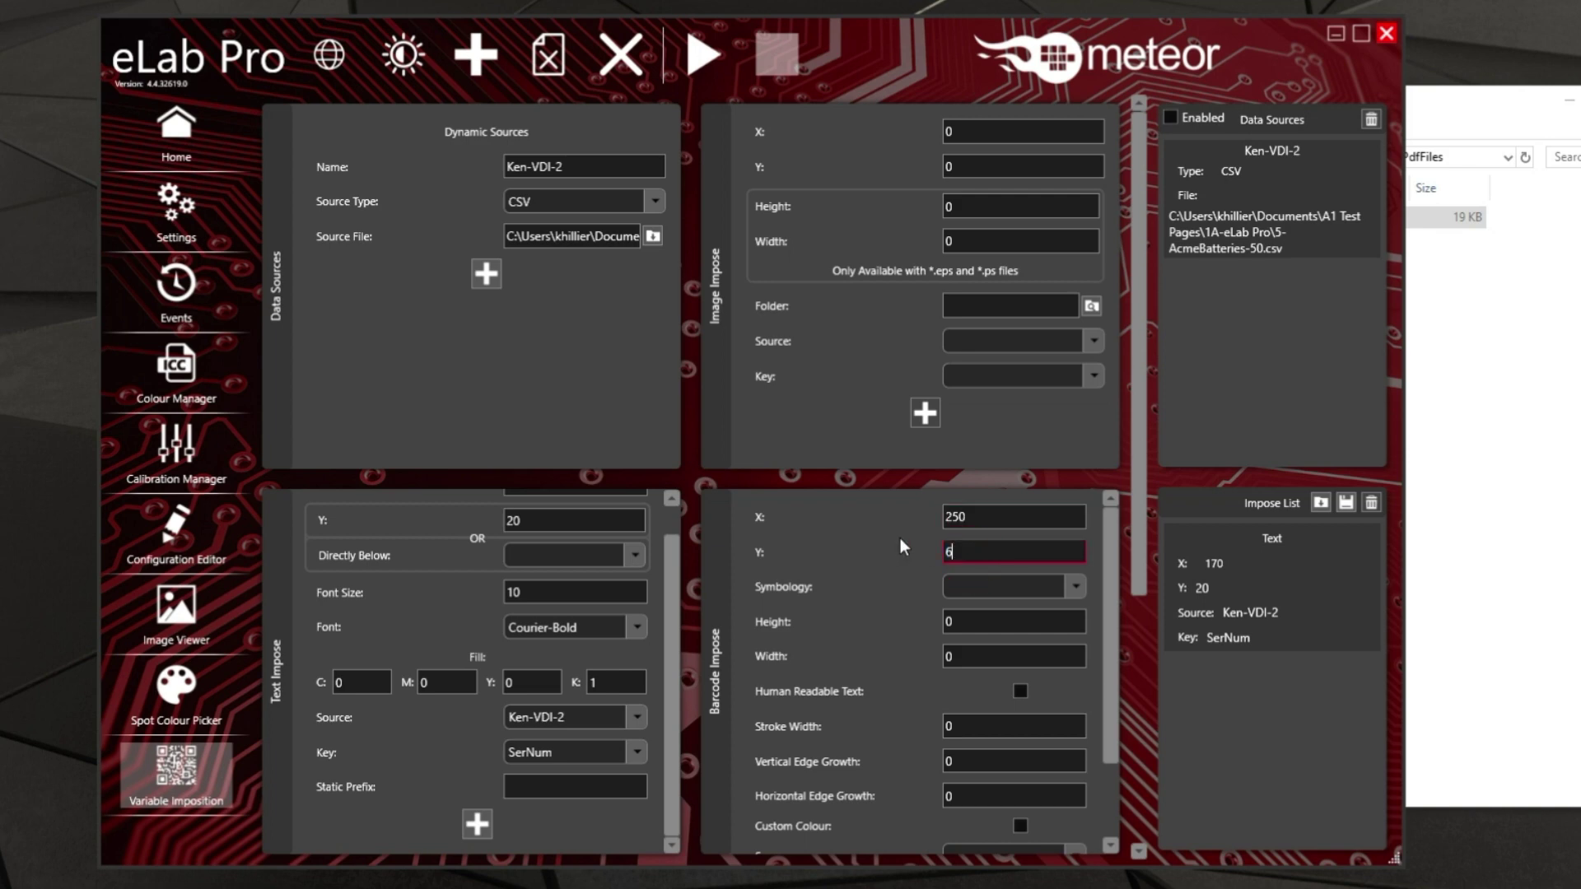
pyautogui.write('6')
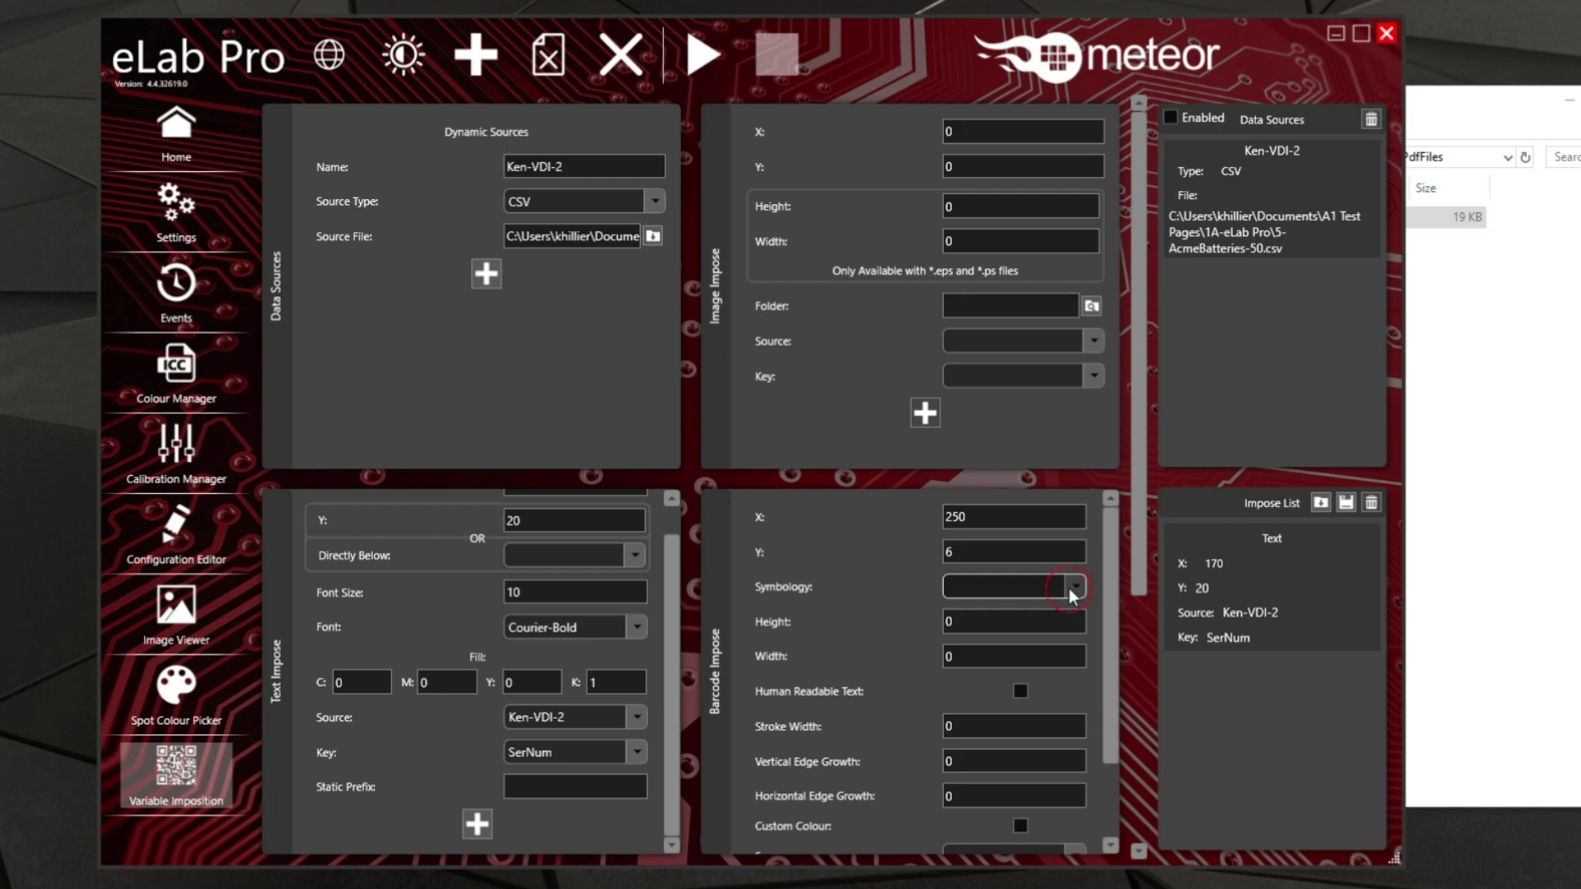
# Set the imposed barcode's symbology to qrcode and its height to 36.
pyautogui.click(1070, 587)
pyautogui.scroll(-15, 976, 654)
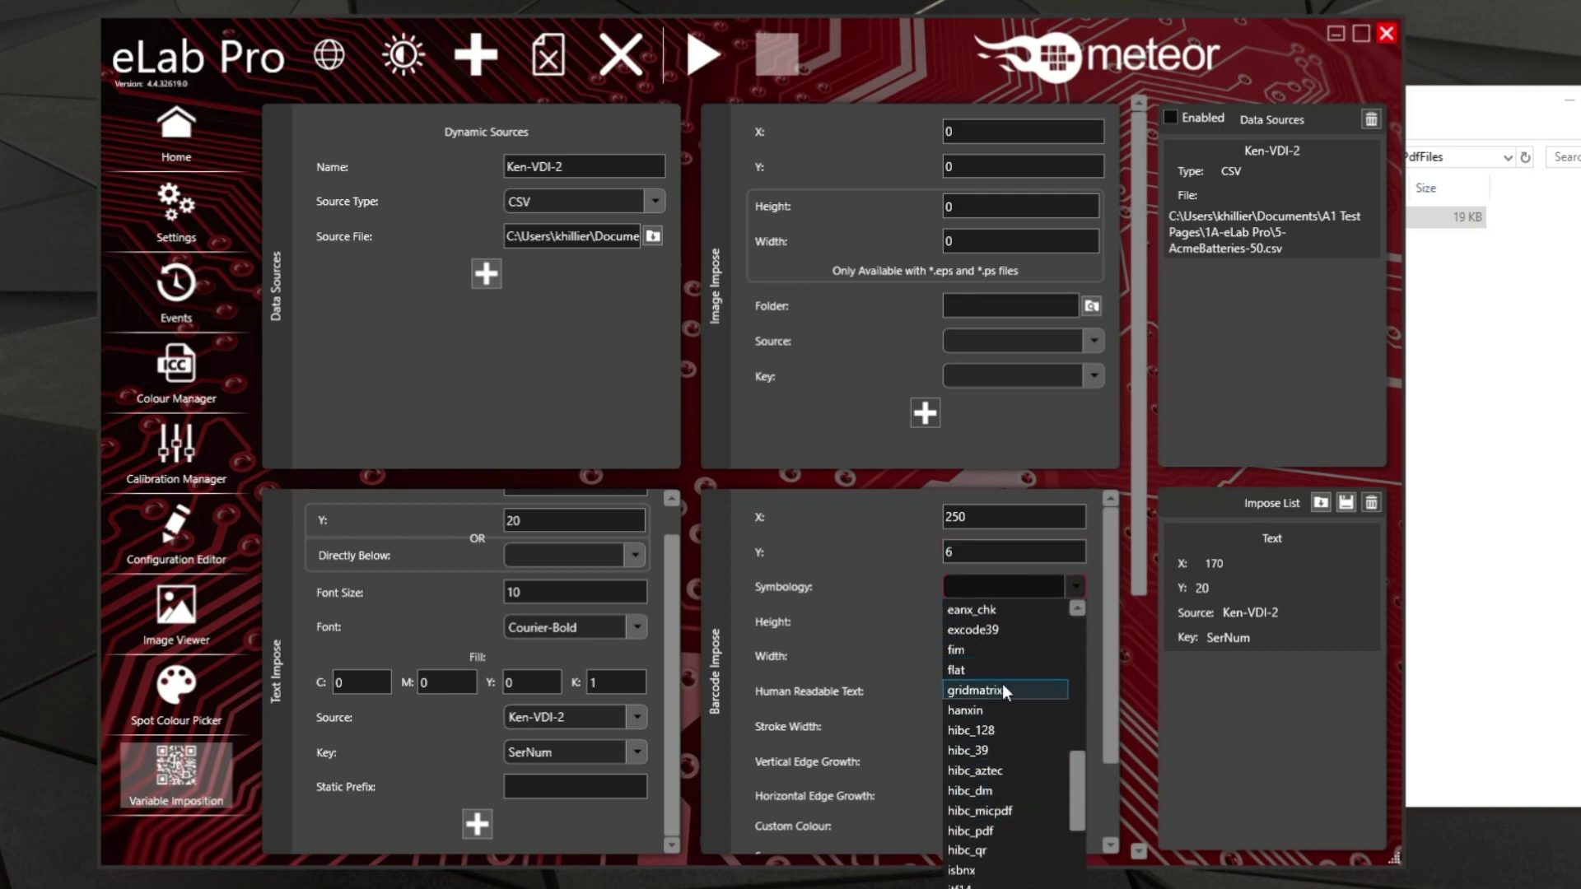
pyautogui.scroll(-8, 970, 757)
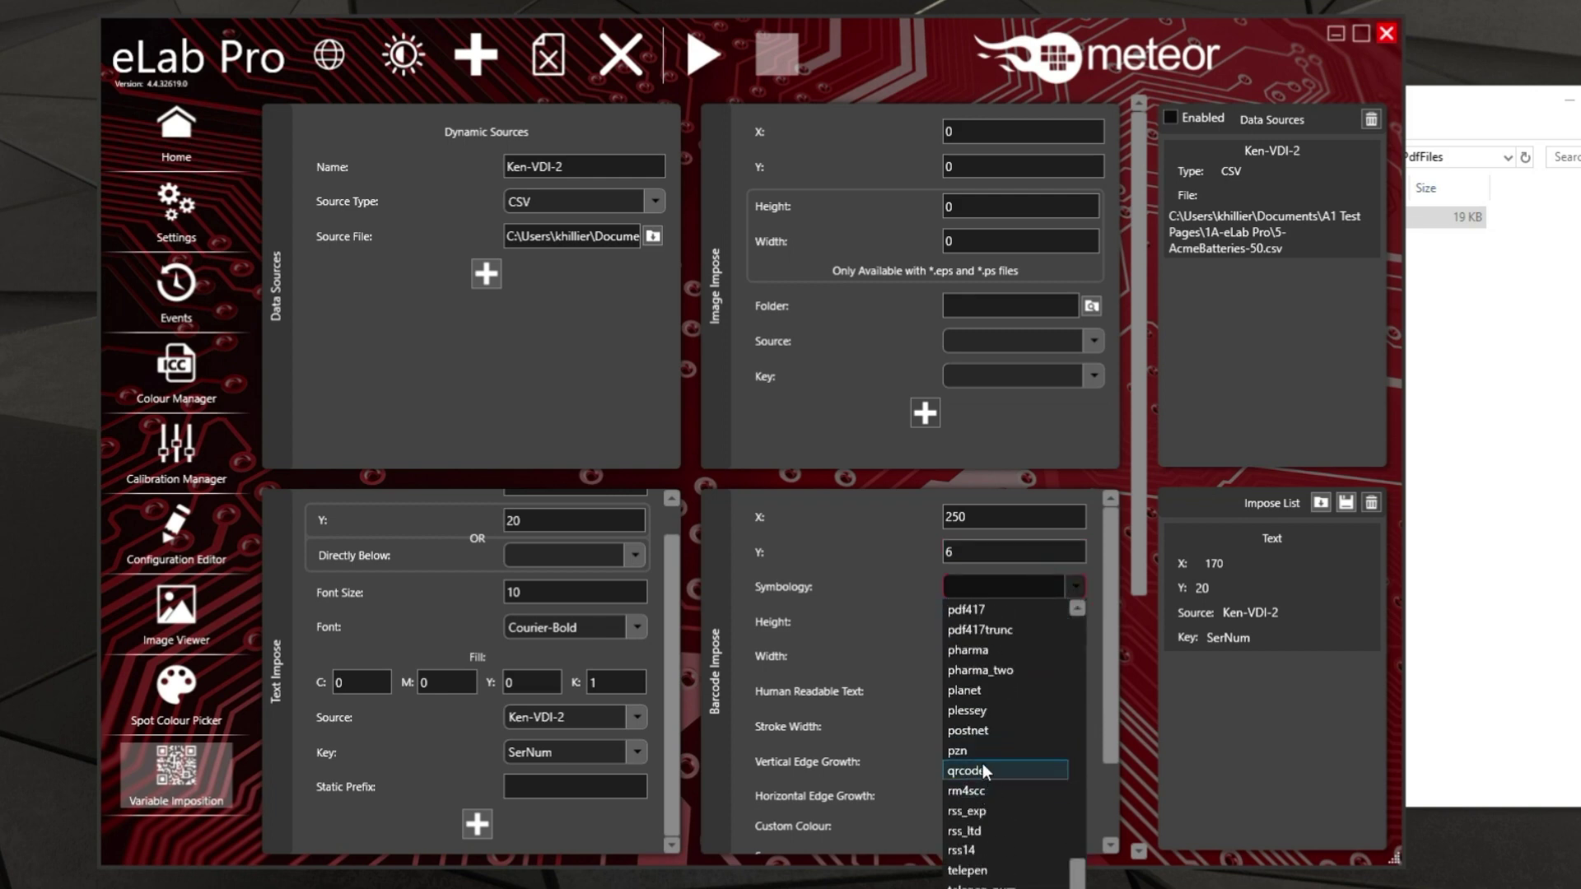
pyautogui.click(989, 773)
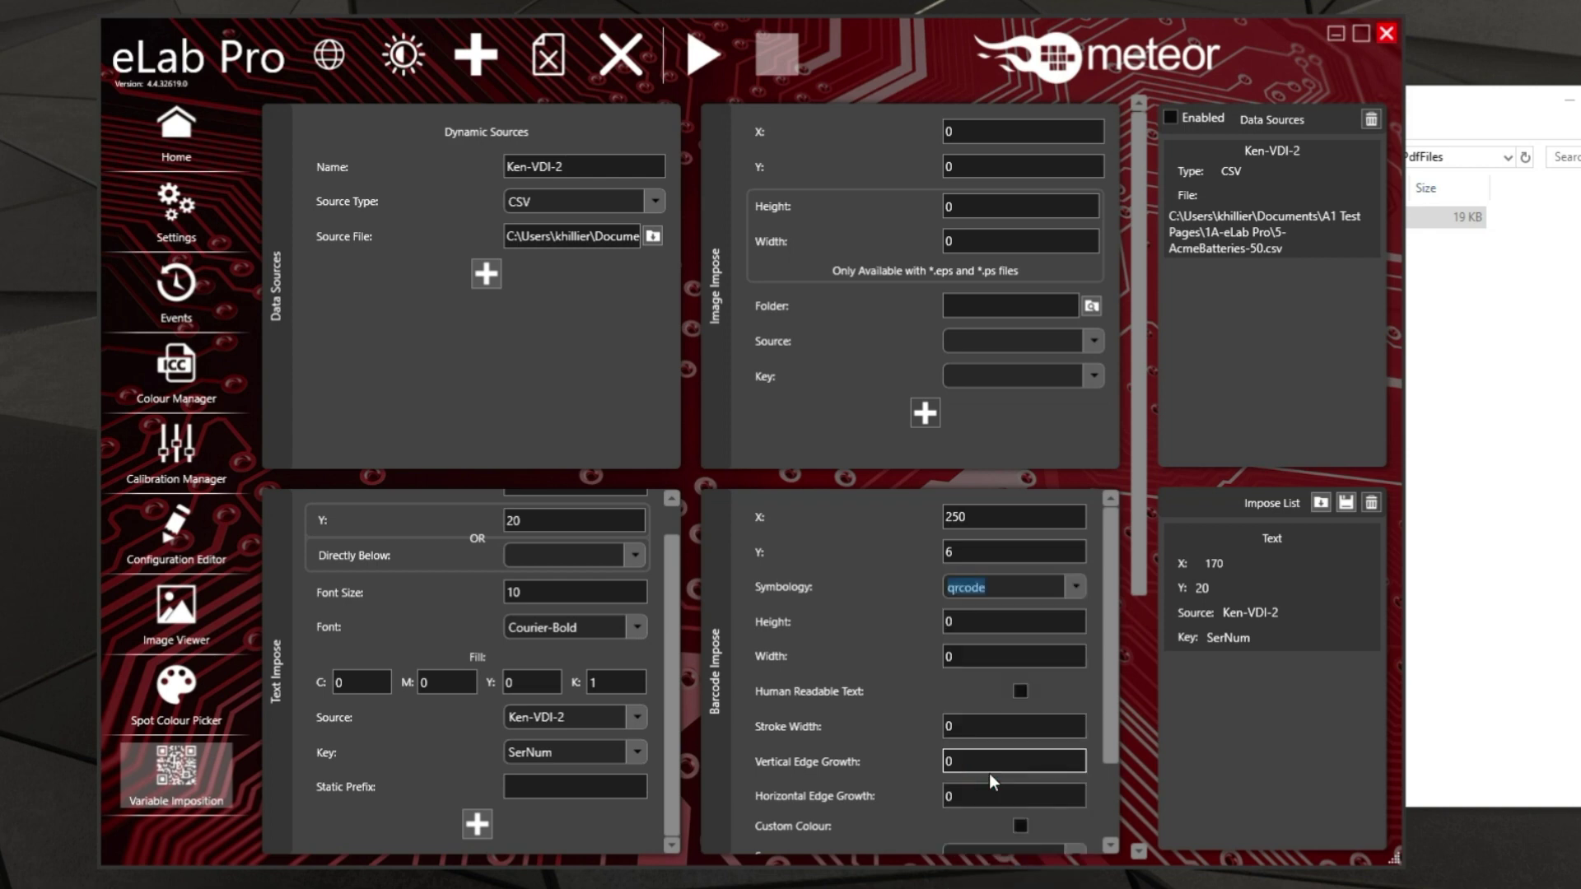
pyautogui.click(976, 623)
pyautogui.write('36')
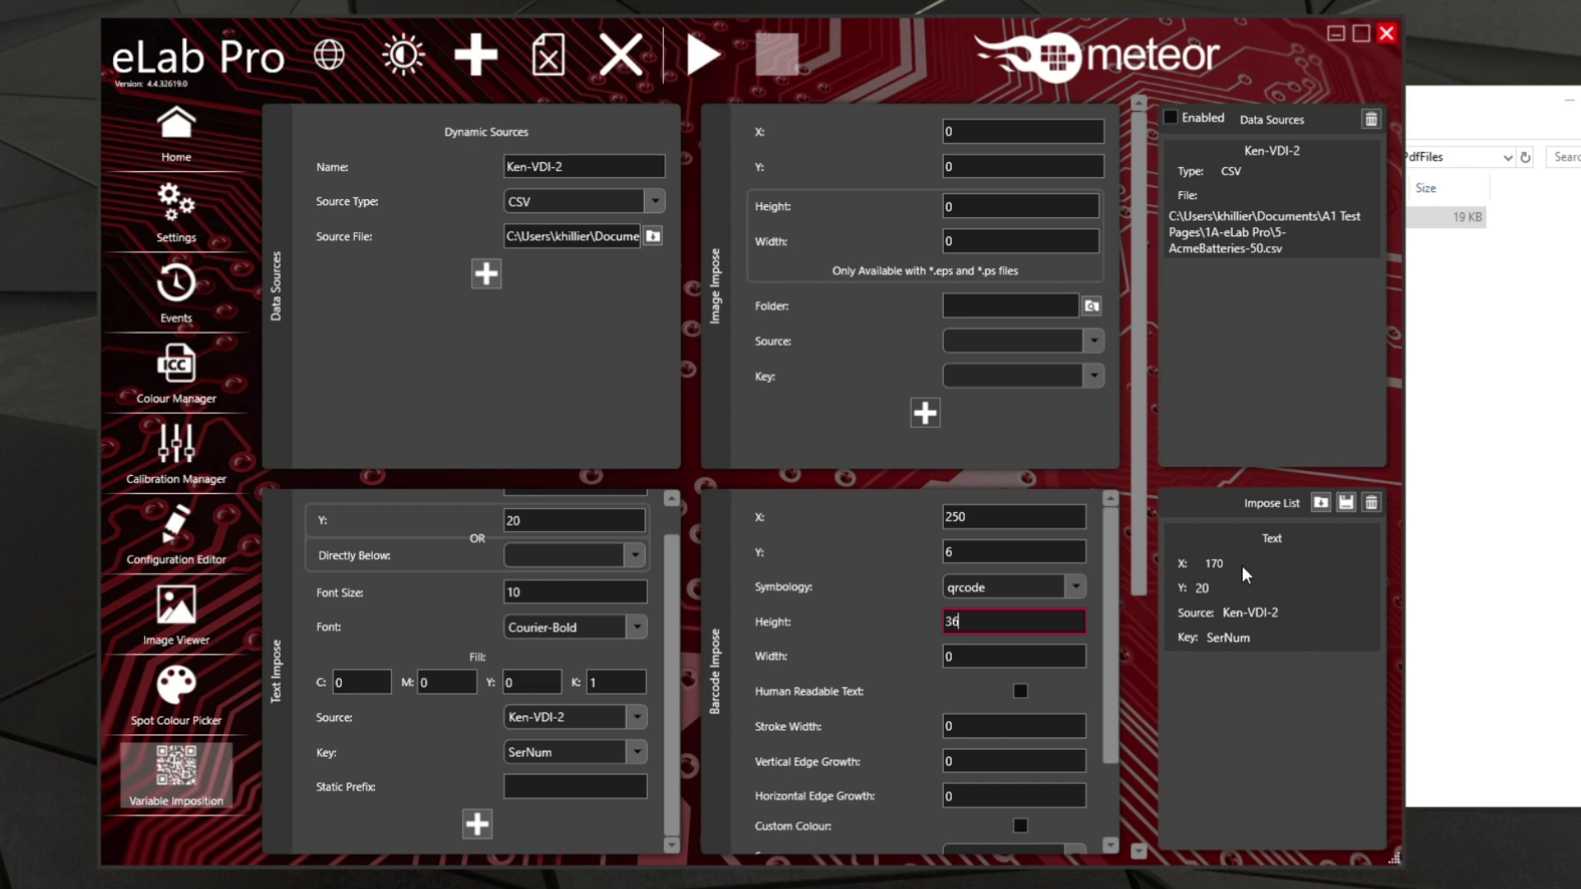
# Set the imposed barcode's width to 36 and its stroke width to 1.
pyautogui.click(984, 656)
pyautogui.write('36')
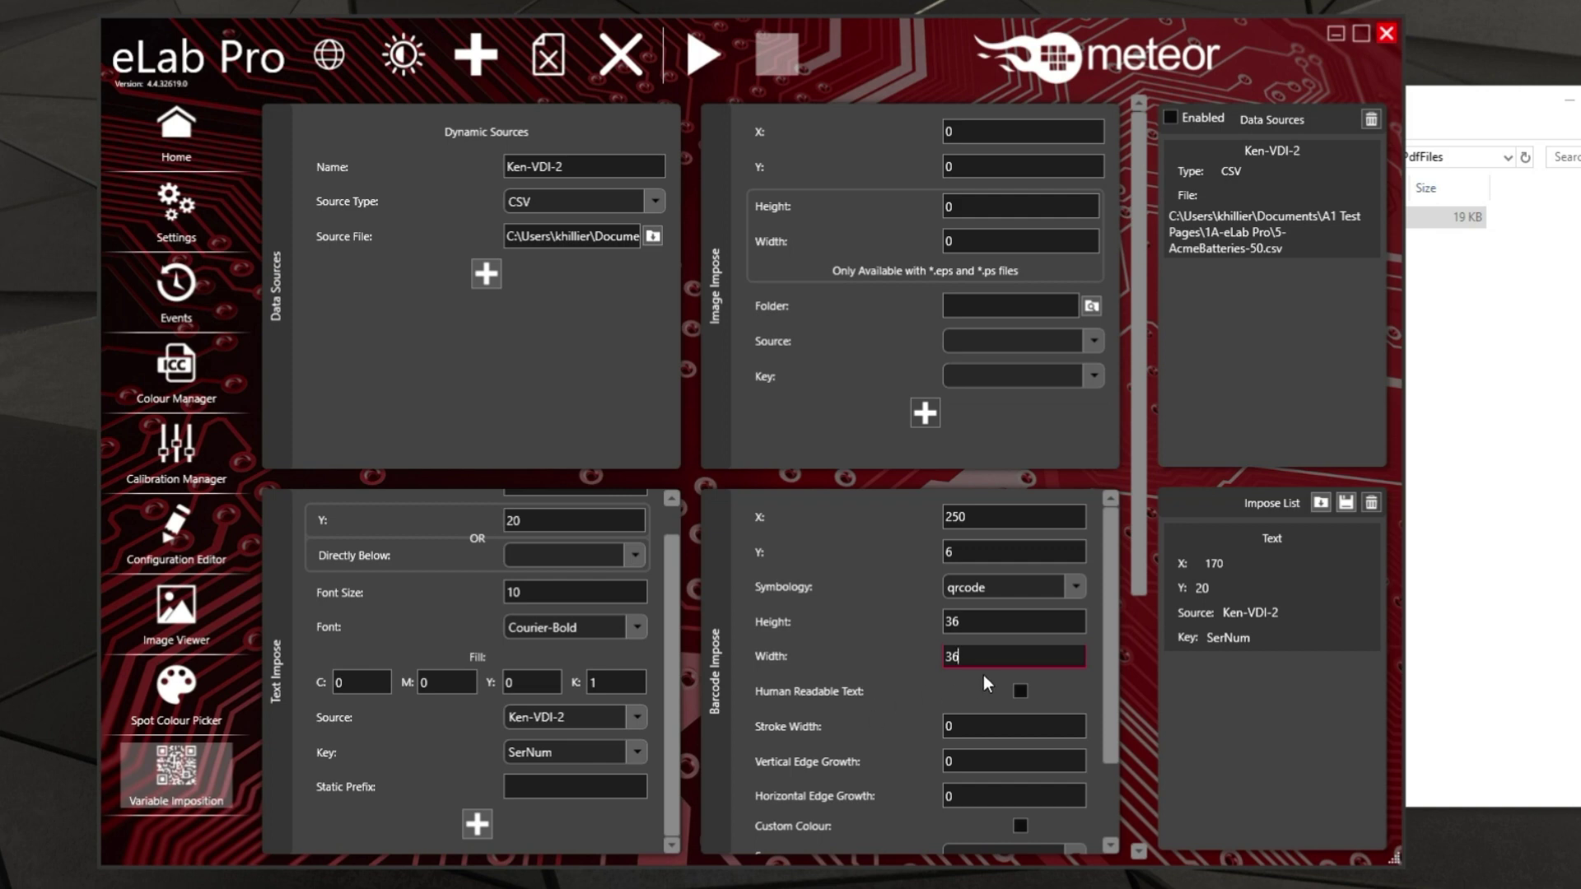
pyautogui.click(975, 728)
pyautogui.write('1')
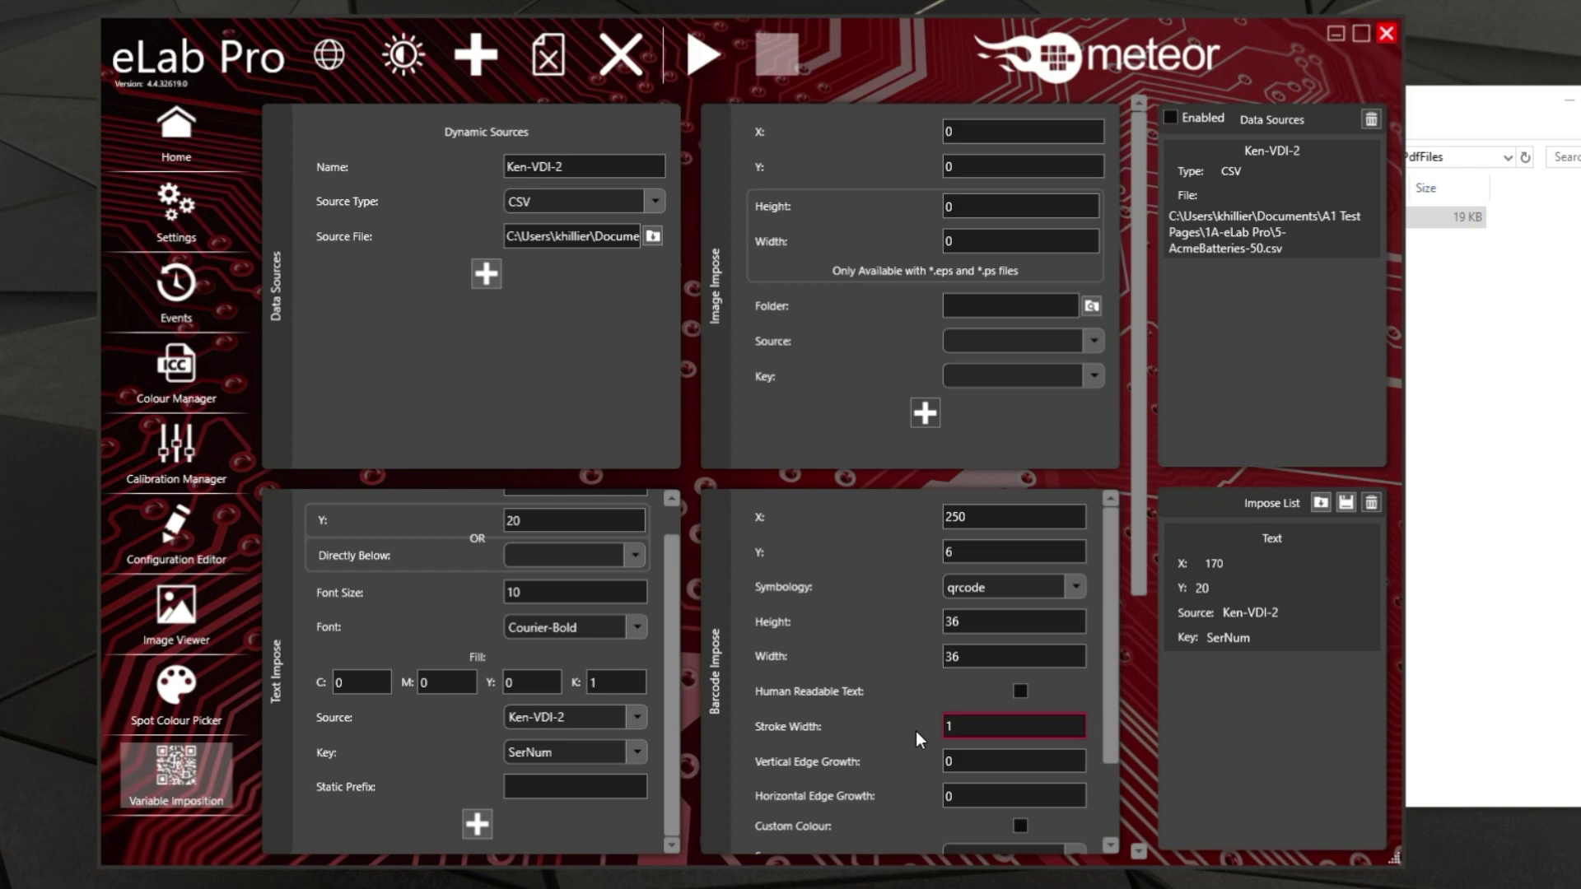
# Assign source Ken-VDI-2 and key SerNum to the imposed barcode and add it to the Impose List.
pyautogui.scroll(-2, 915, 731)
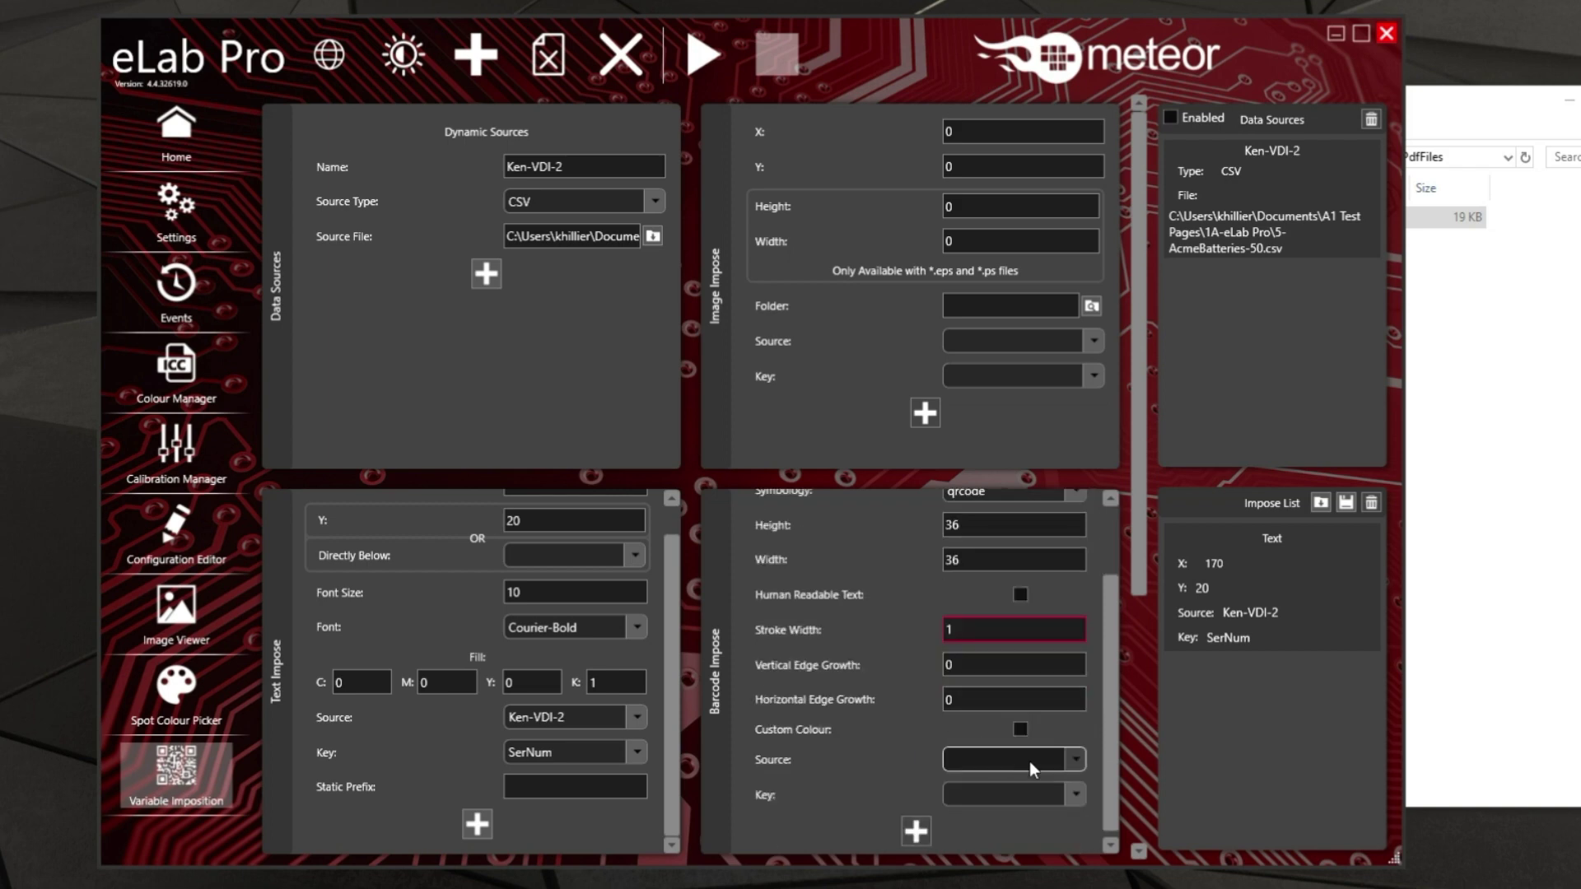
pyautogui.click(1070, 762)
pyautogui.click(1012, 783)
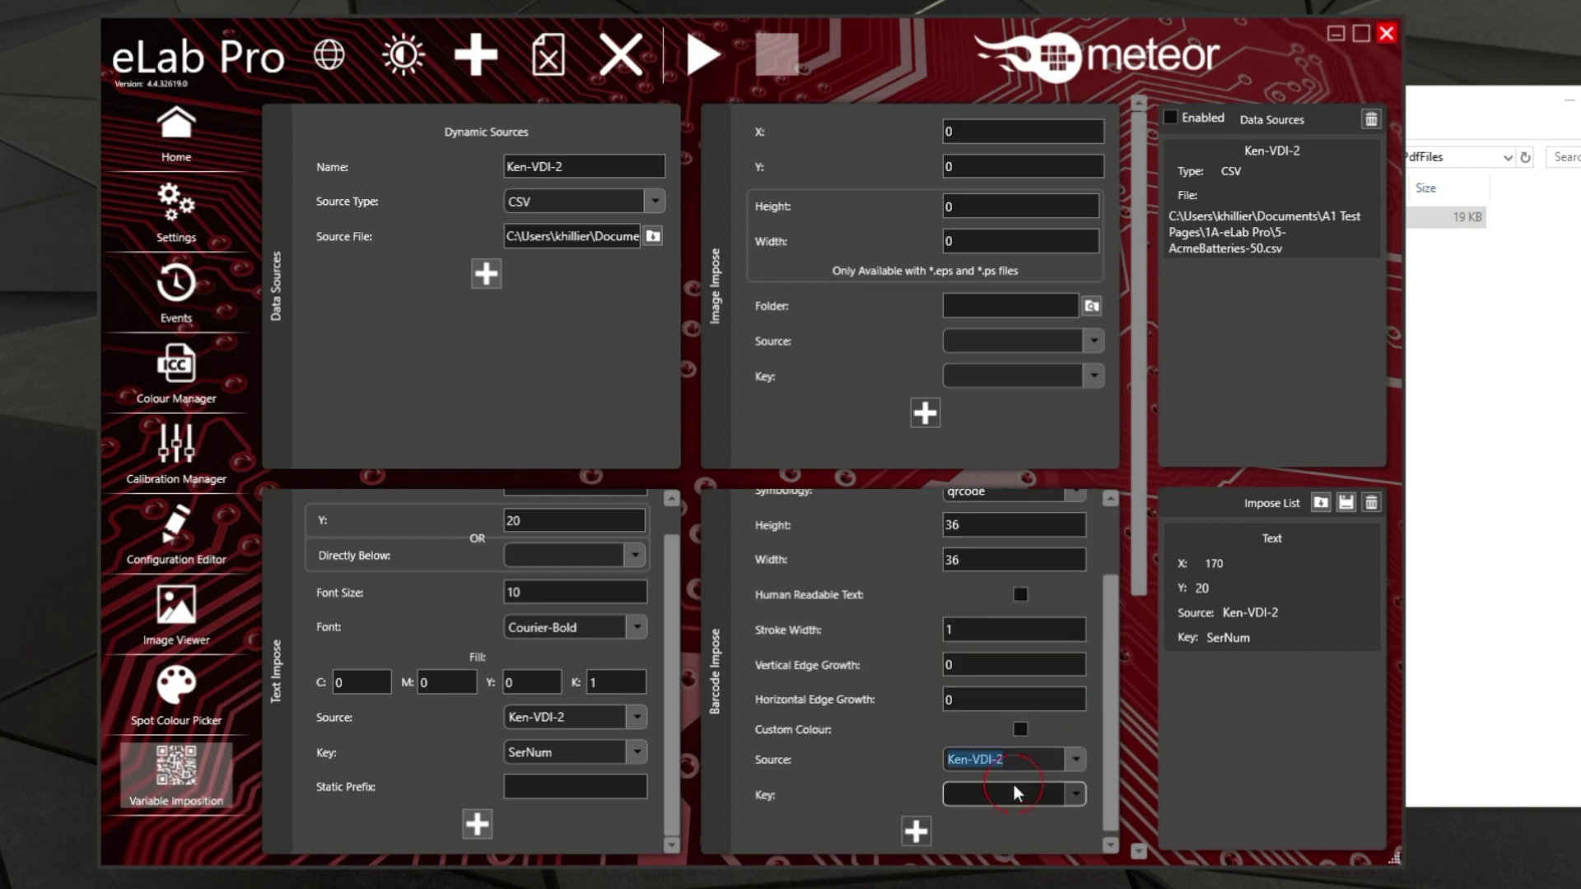
pyautogui.click(1069, 795)
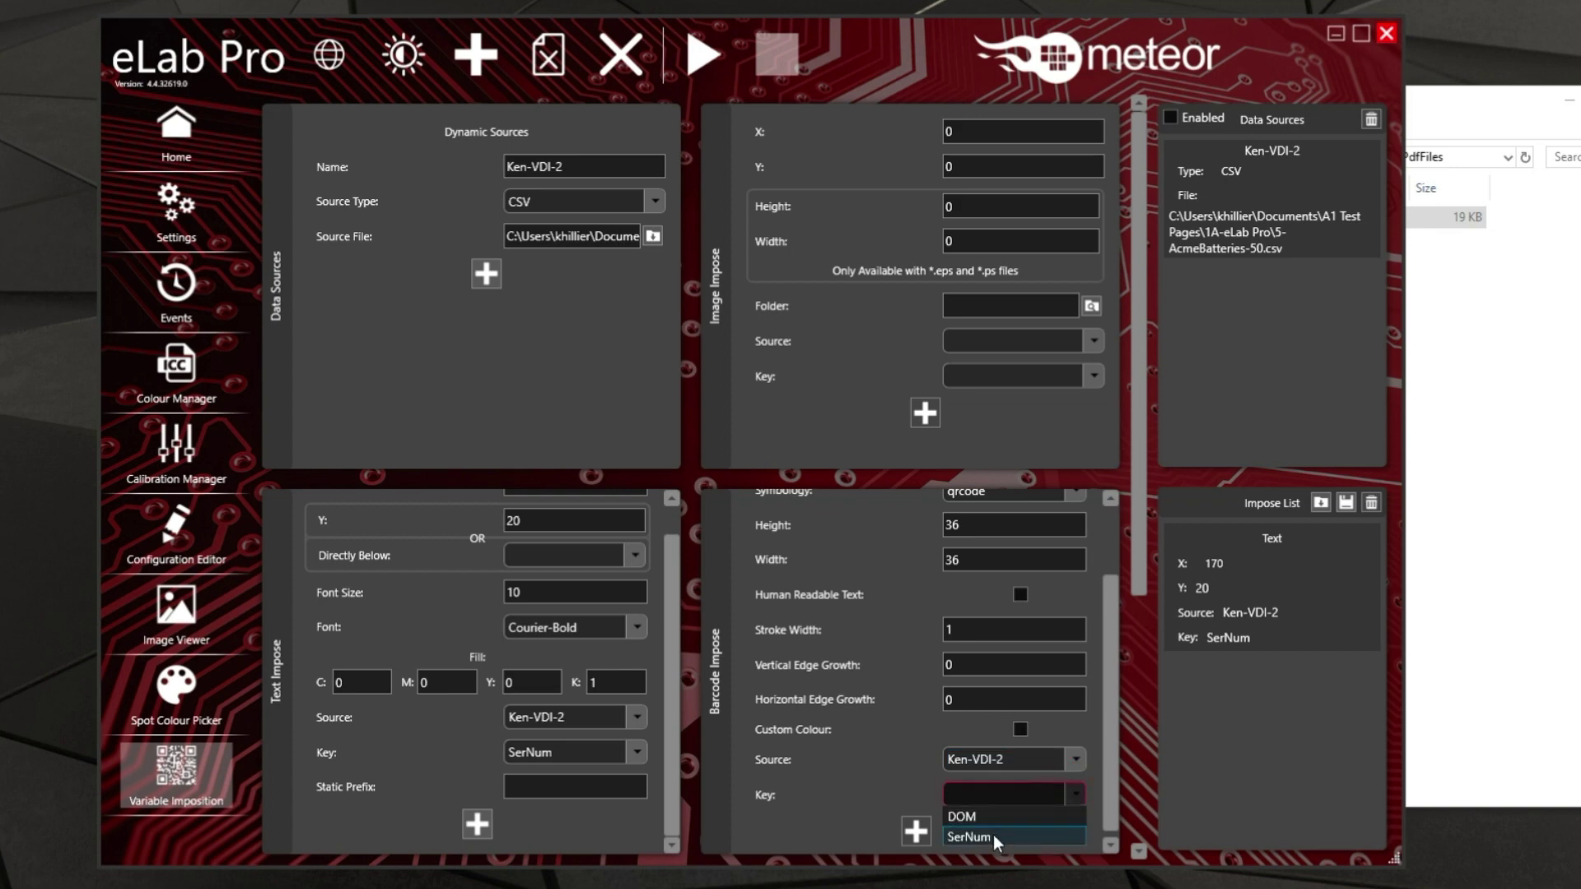
pyautogui.click(992, 835)
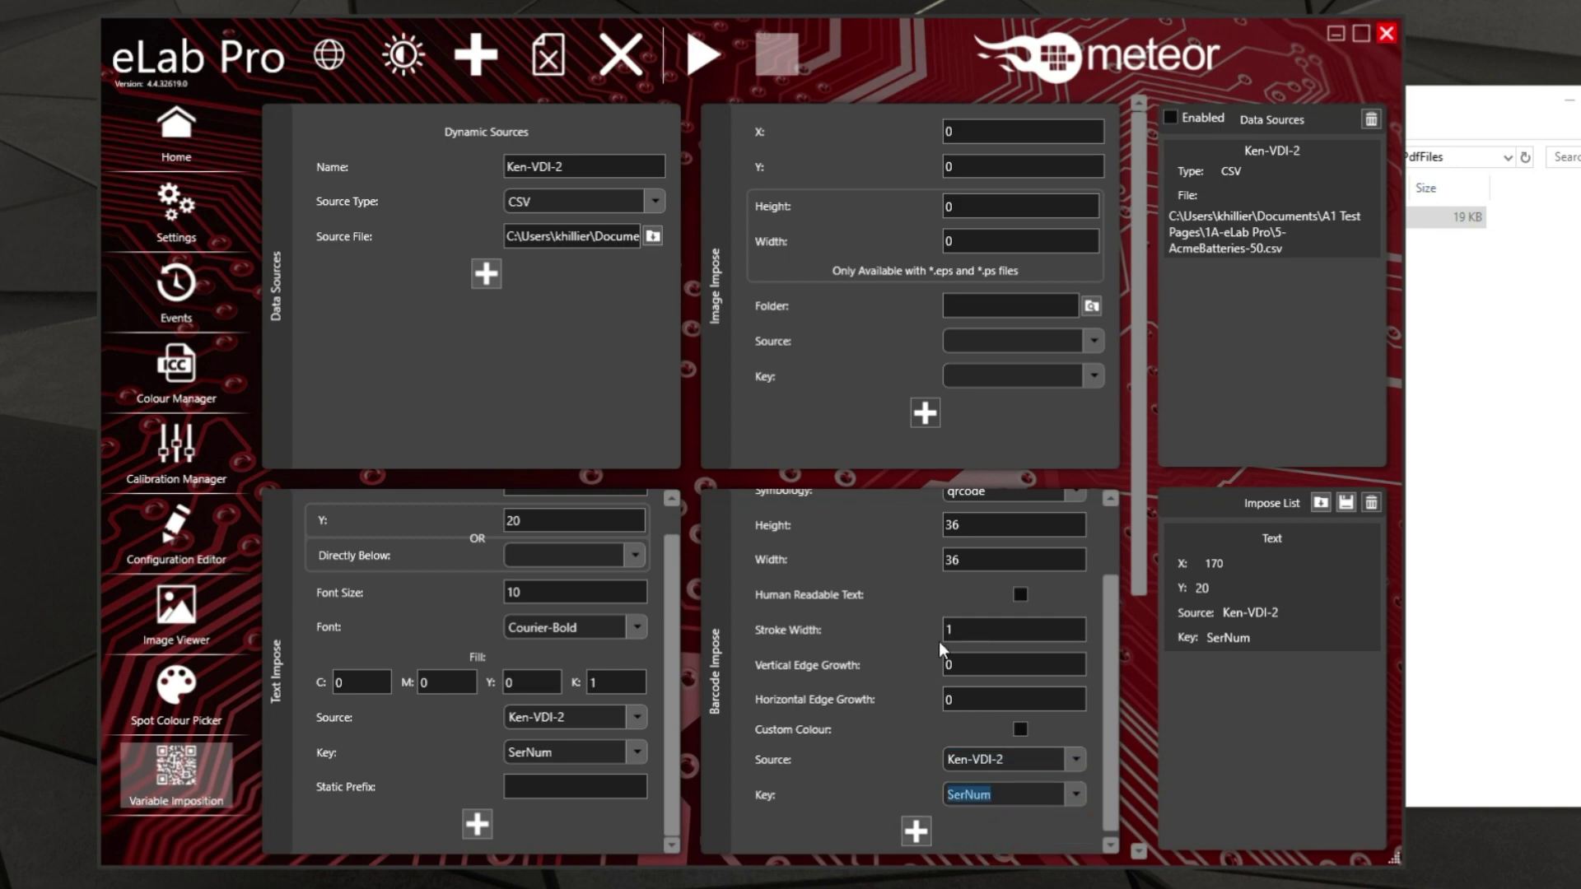
pyautogui.scroll(3, 905, 612)
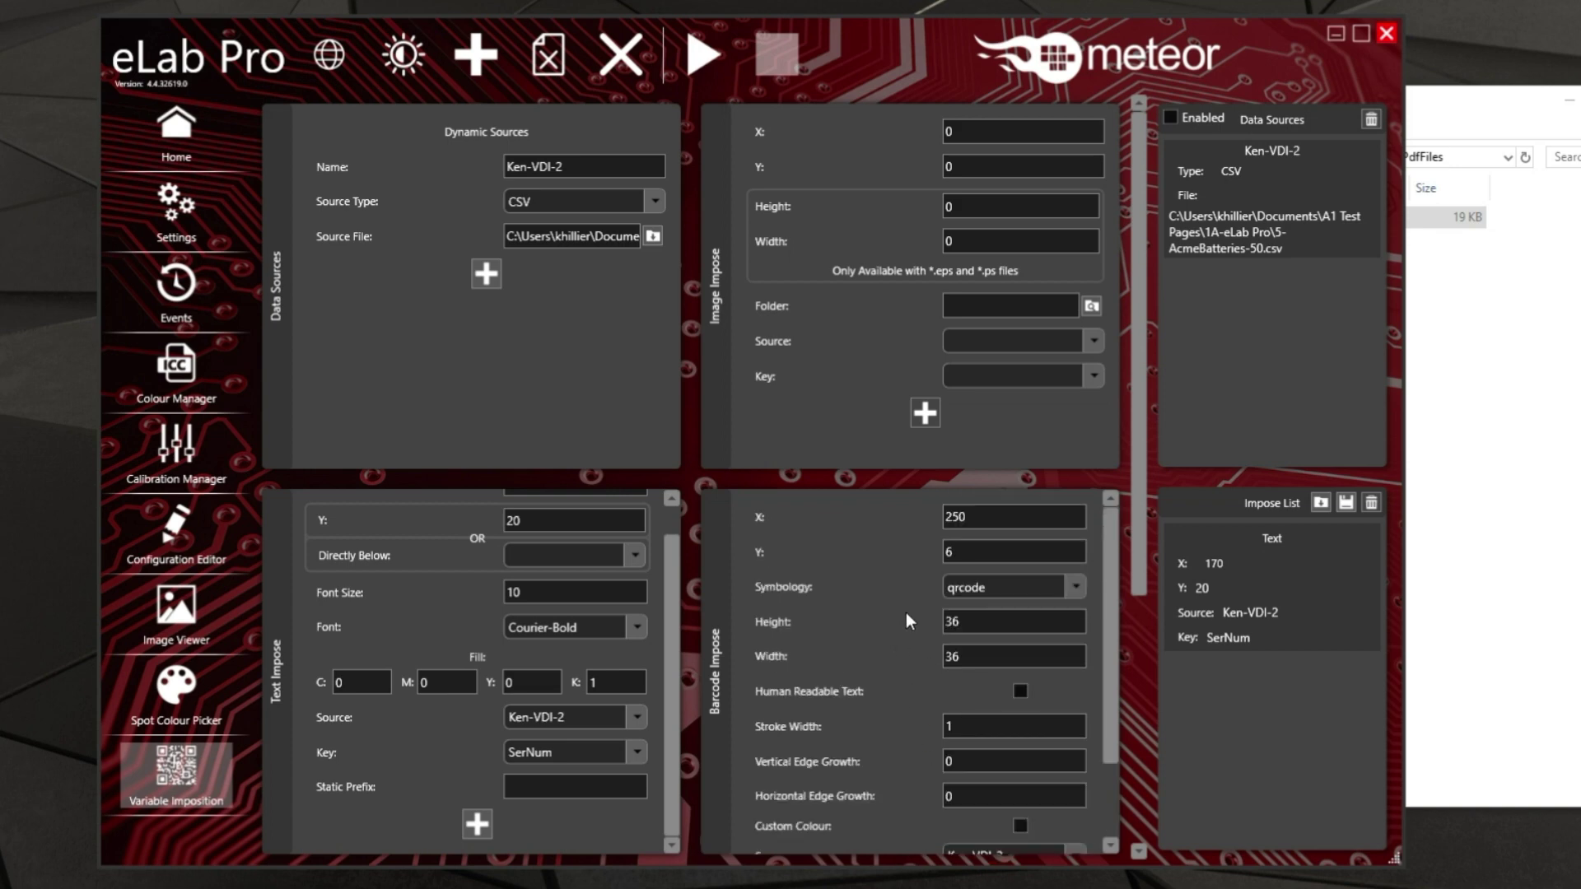
pyautogui.scroll(-3, 906, 613)
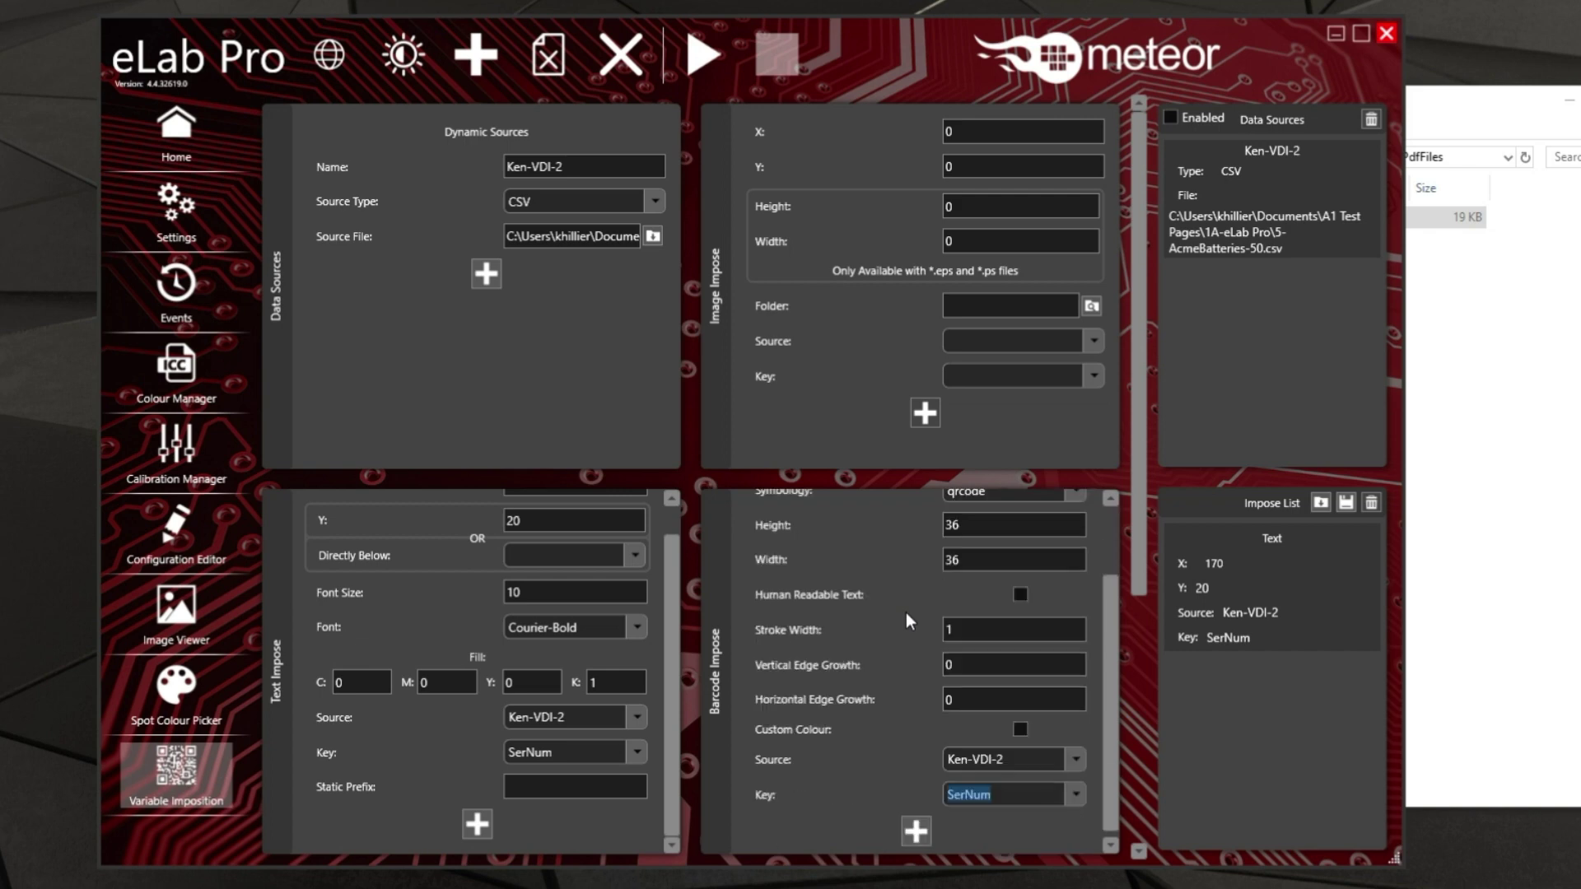
pyautogui.click(910, 823)
pyautogui.scroll(-2, 1312, 689)
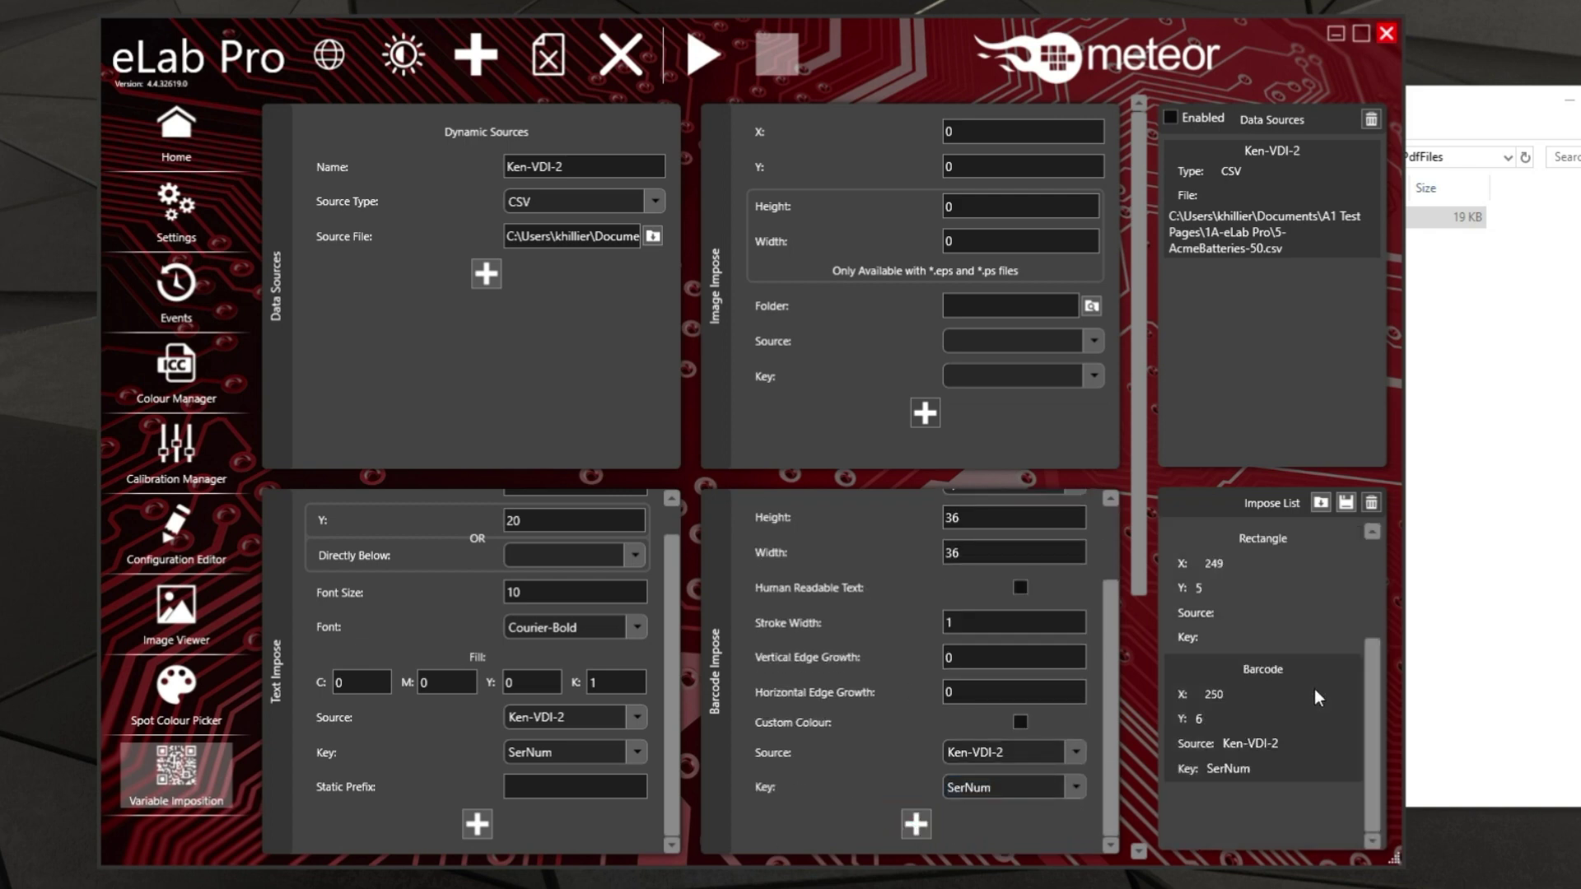
pyautogui.scroll(2, 1240, 654)
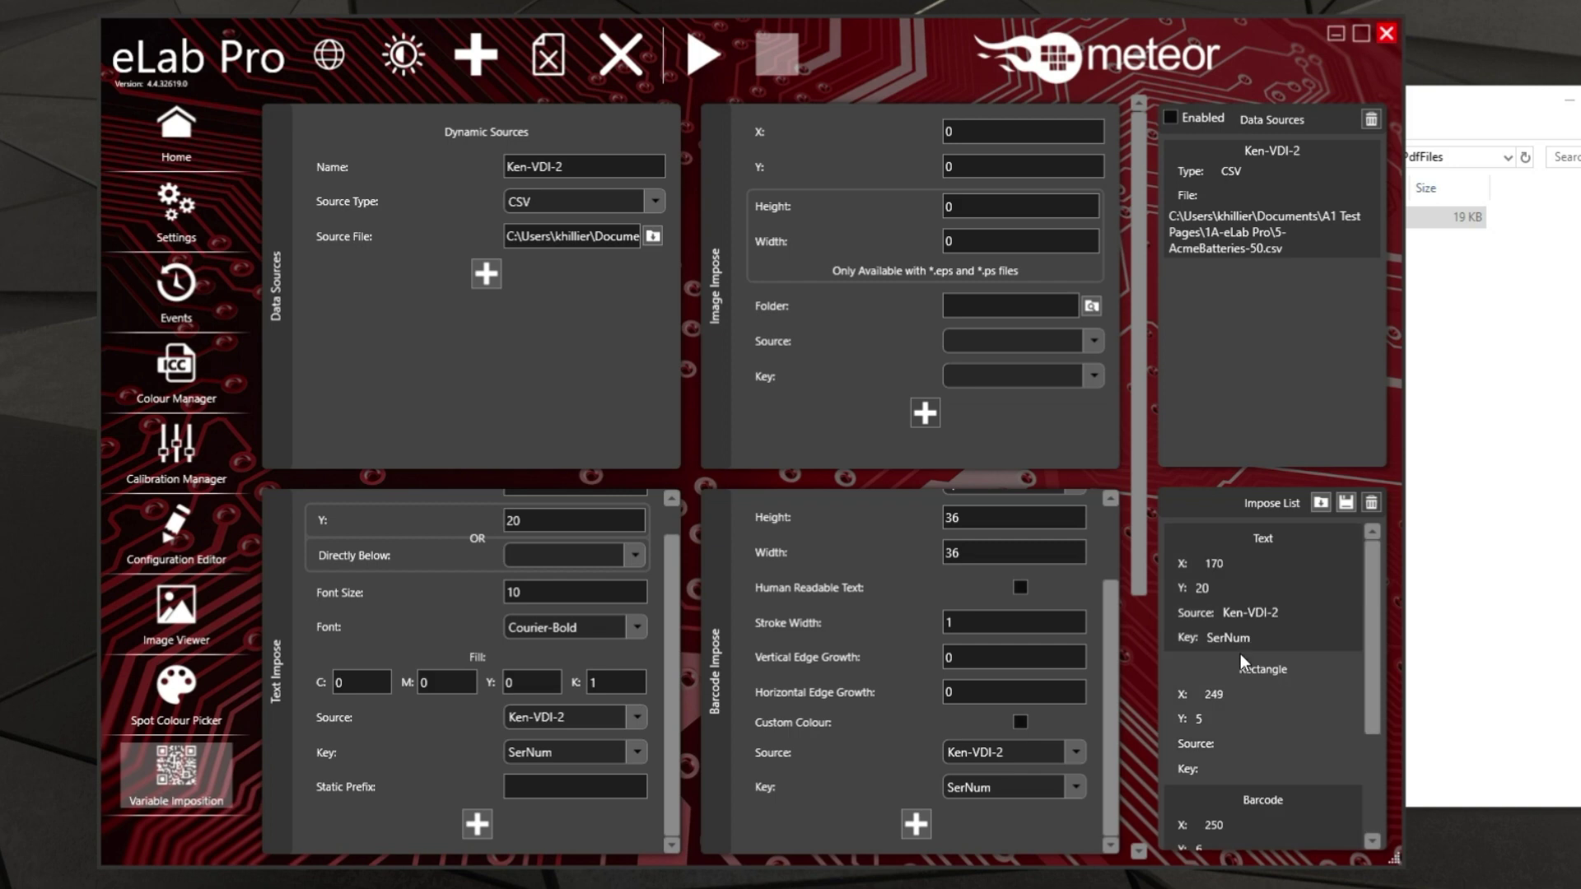
# Enable the data sources for variable imposition and return to the Home page.
pyautogui.click(193, 137)
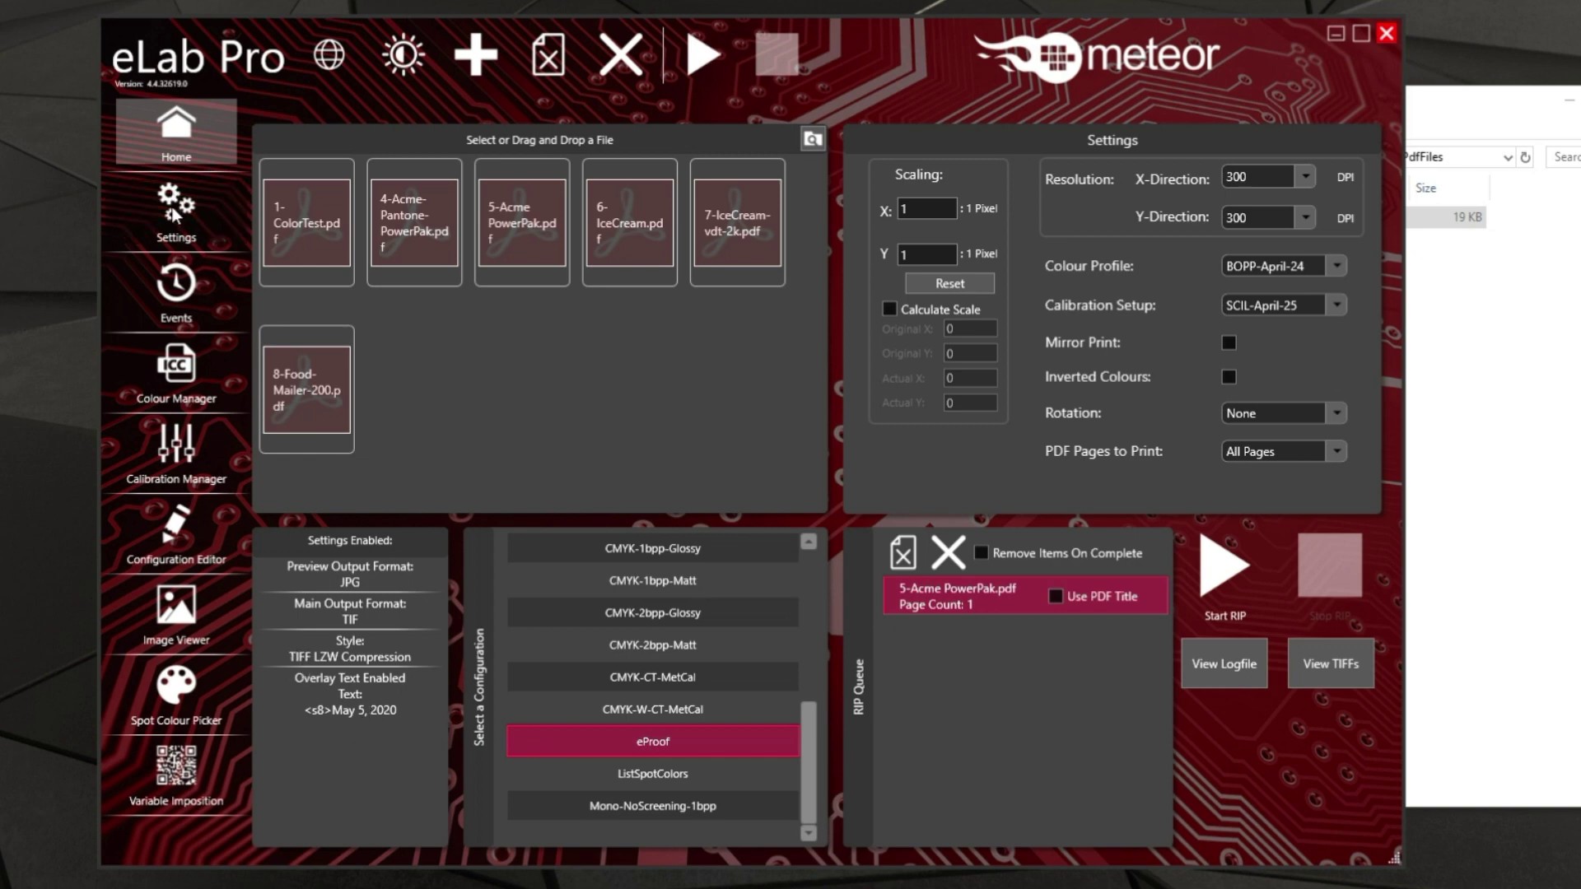
pyautogui.click(178, 767)
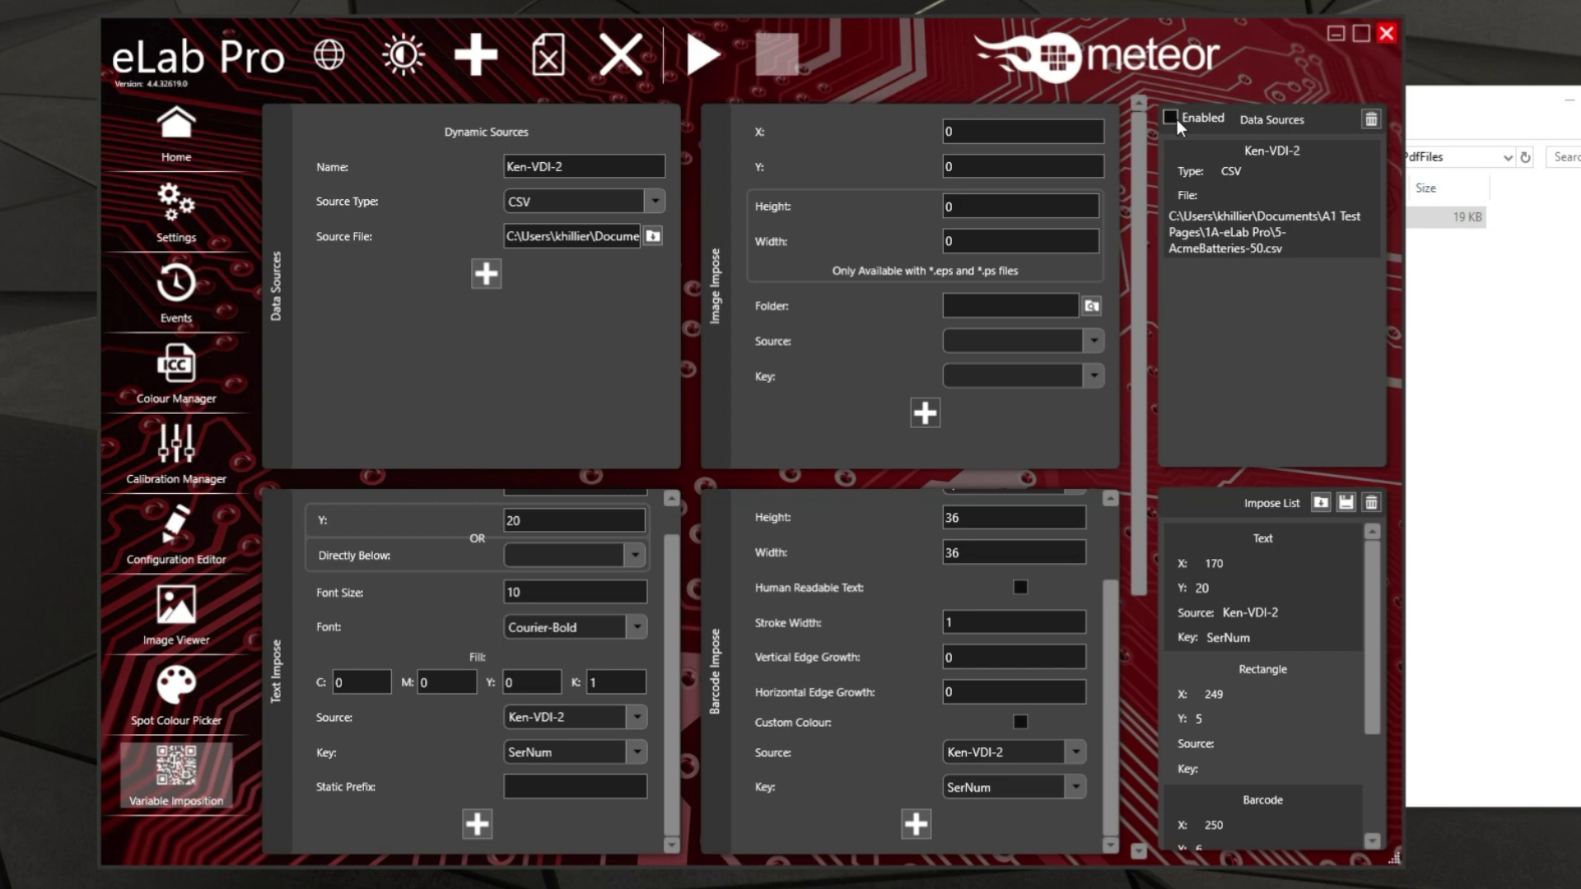
pyautogui.click(181, 149)
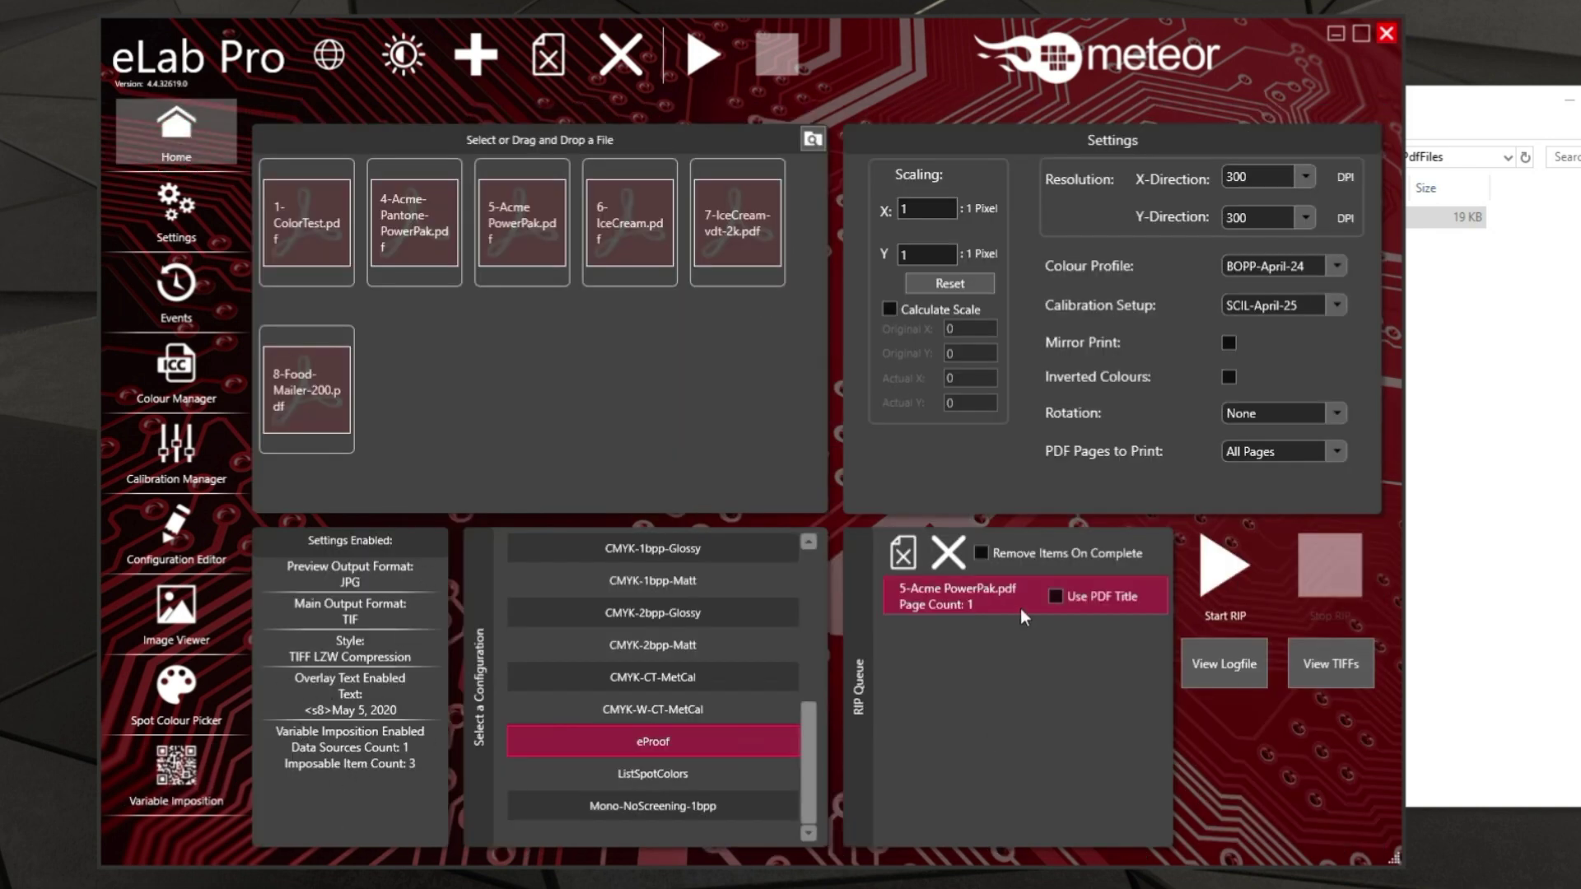
# Set PDF Pages to Print to Repeat page 1 for 1 time and RIP the queued 5-Acme PowerPak.pdf.
pyautogui.click(1309, 457)
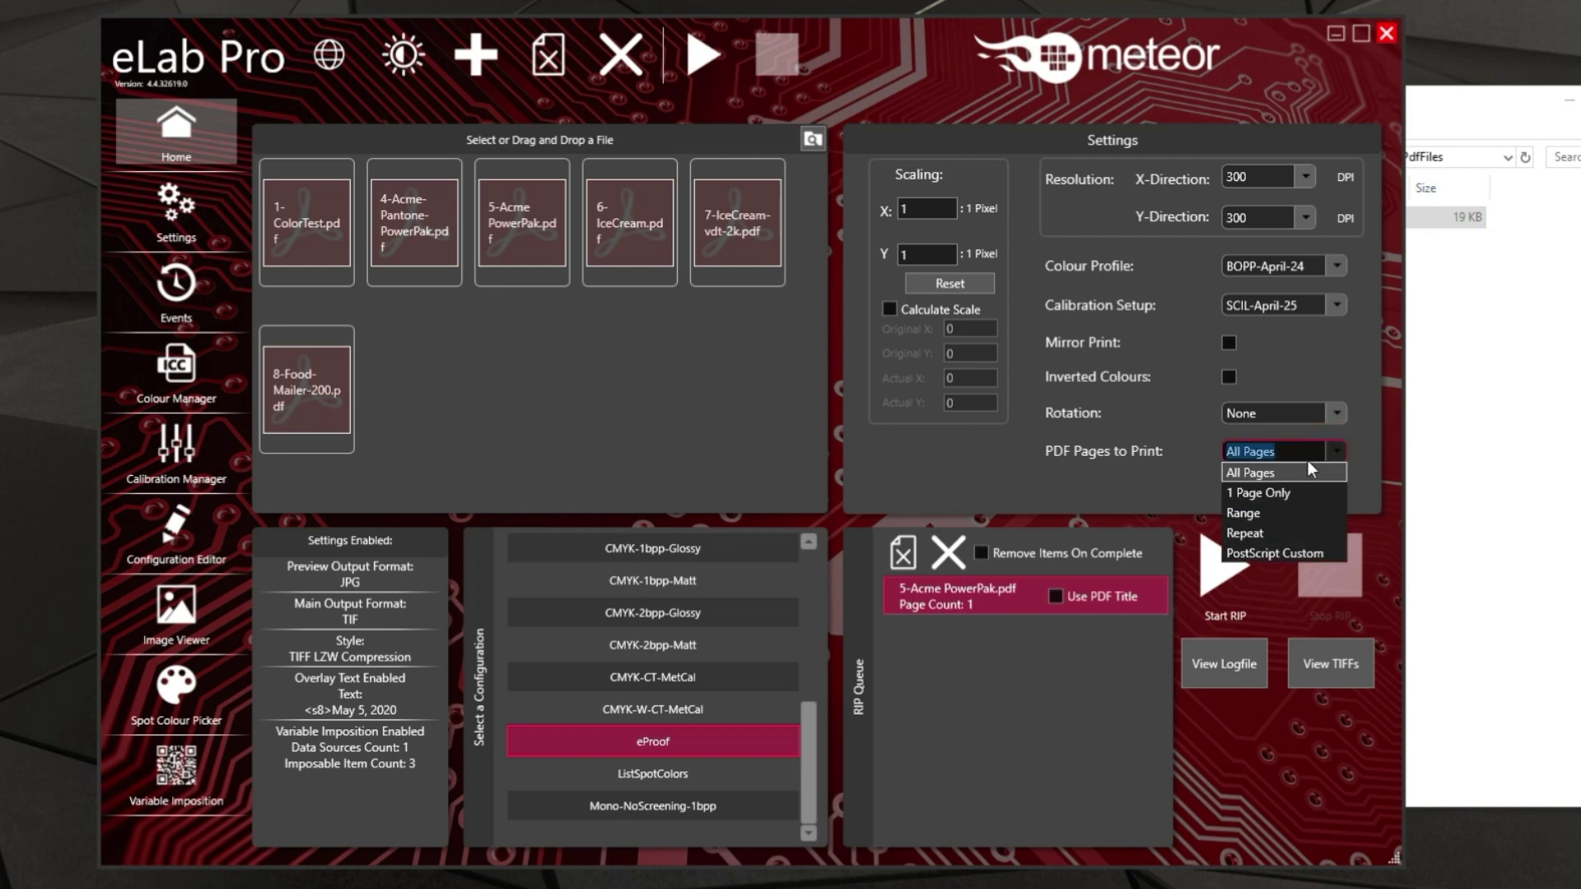
pyautogui.click(1281, 492)
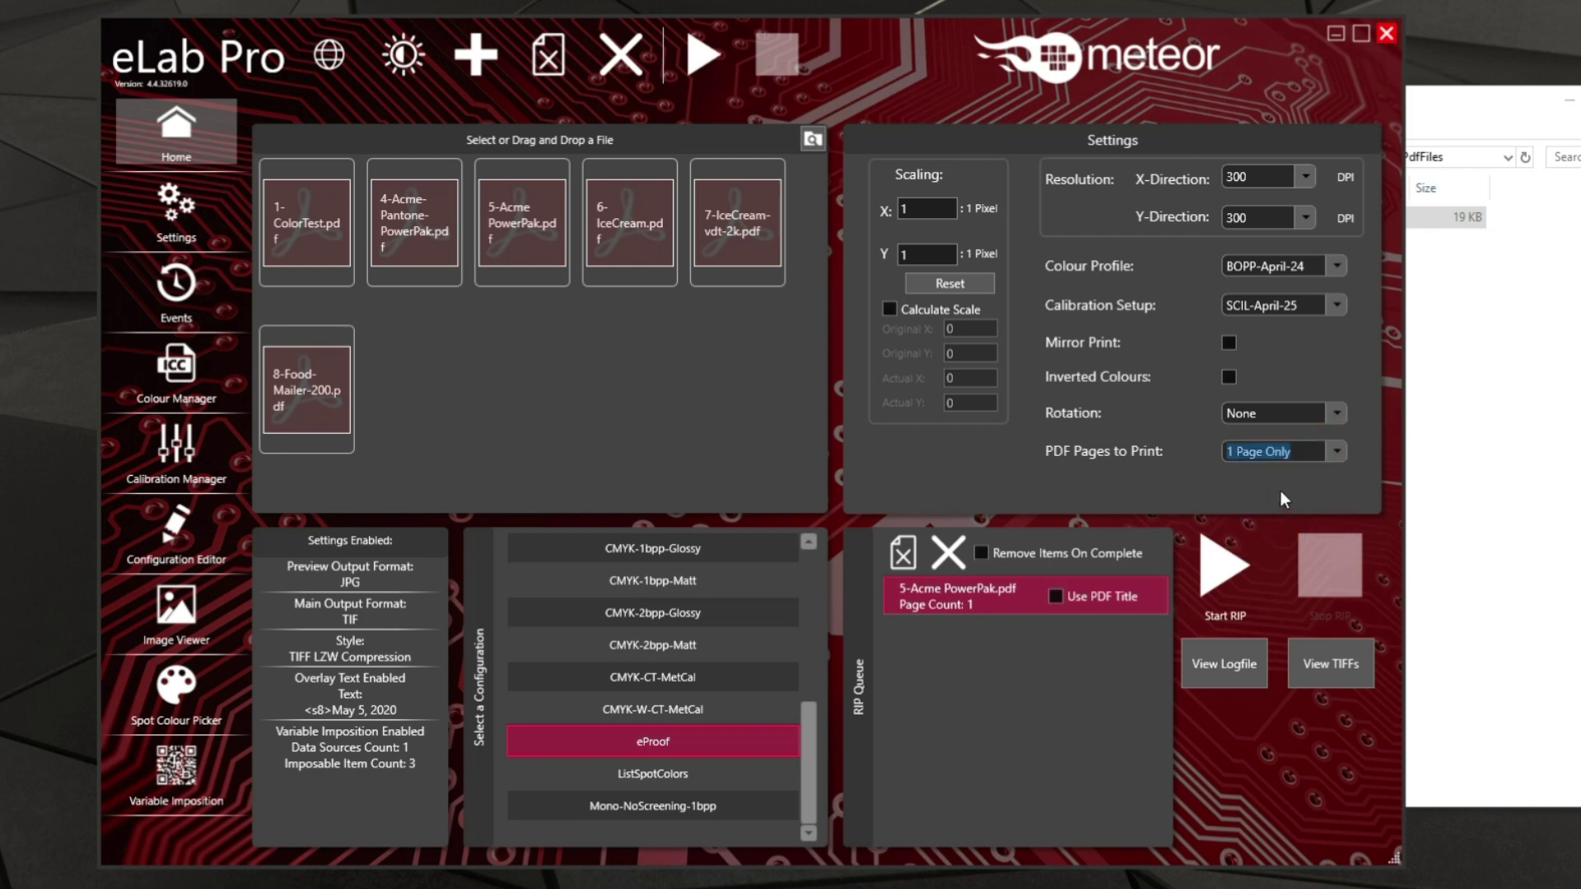
pyautogui.click(1334, 455)
pyautogui.click(1256, 535)
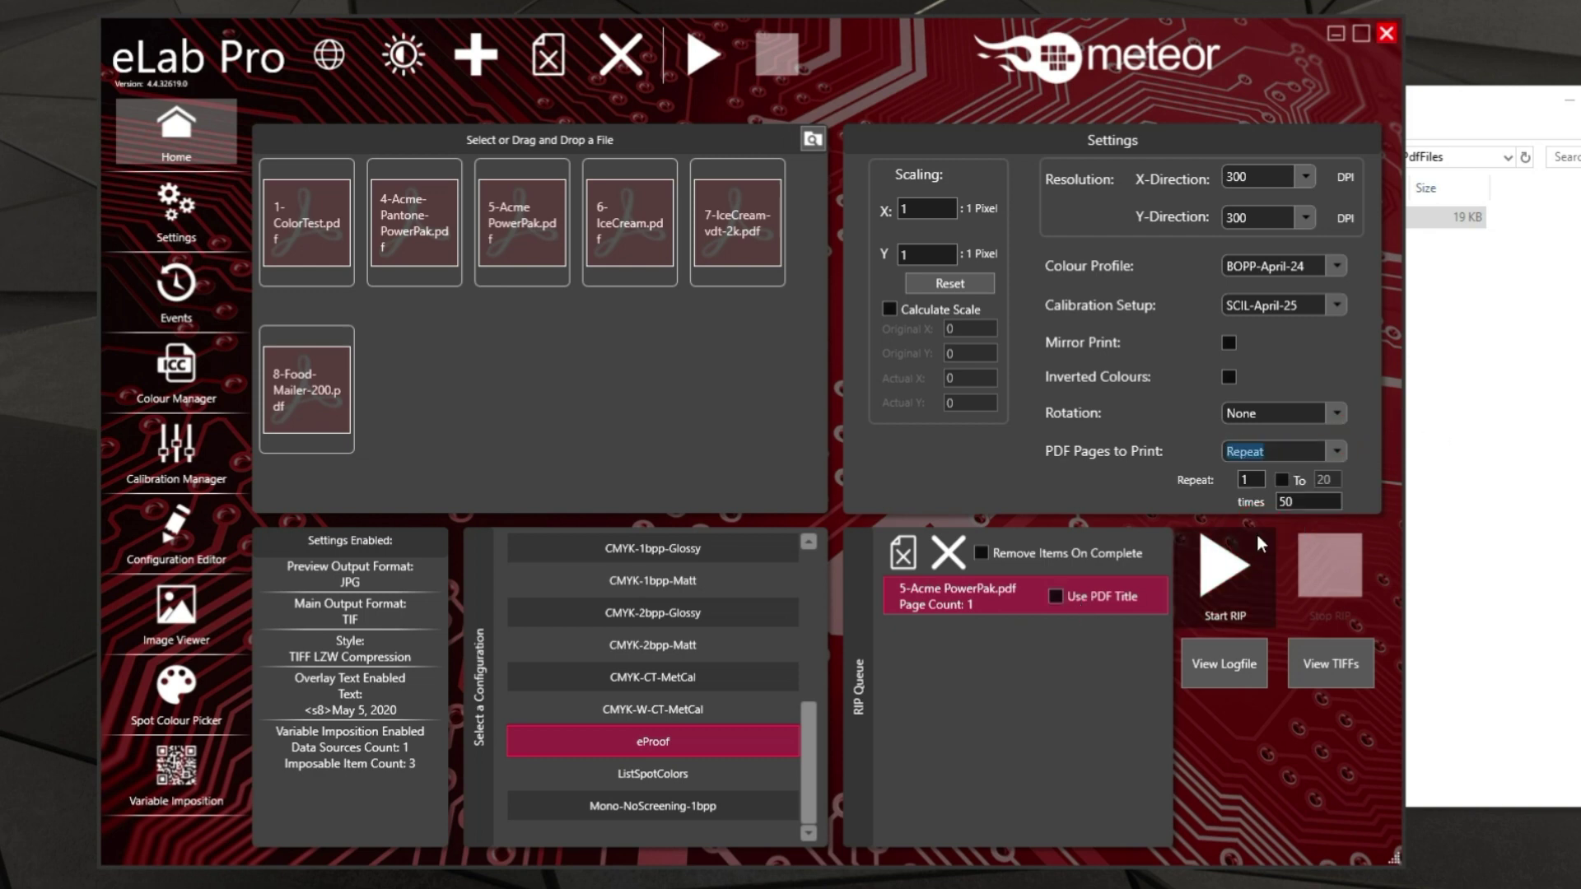
pyautogui.doubleClick(1297, 500)
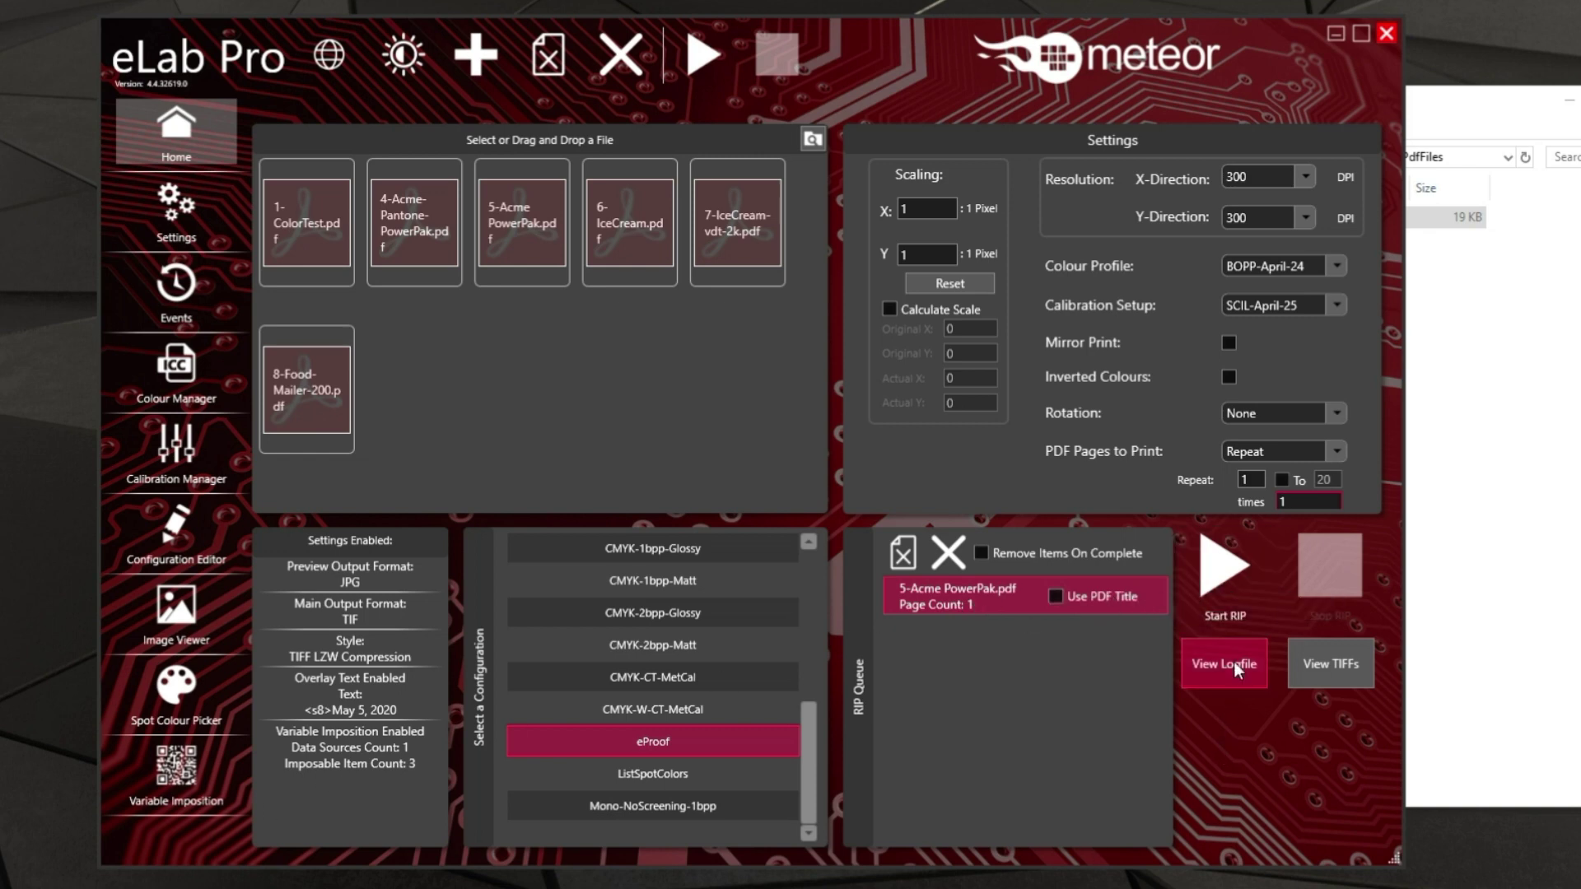
pyautogui.click(1222, 579)
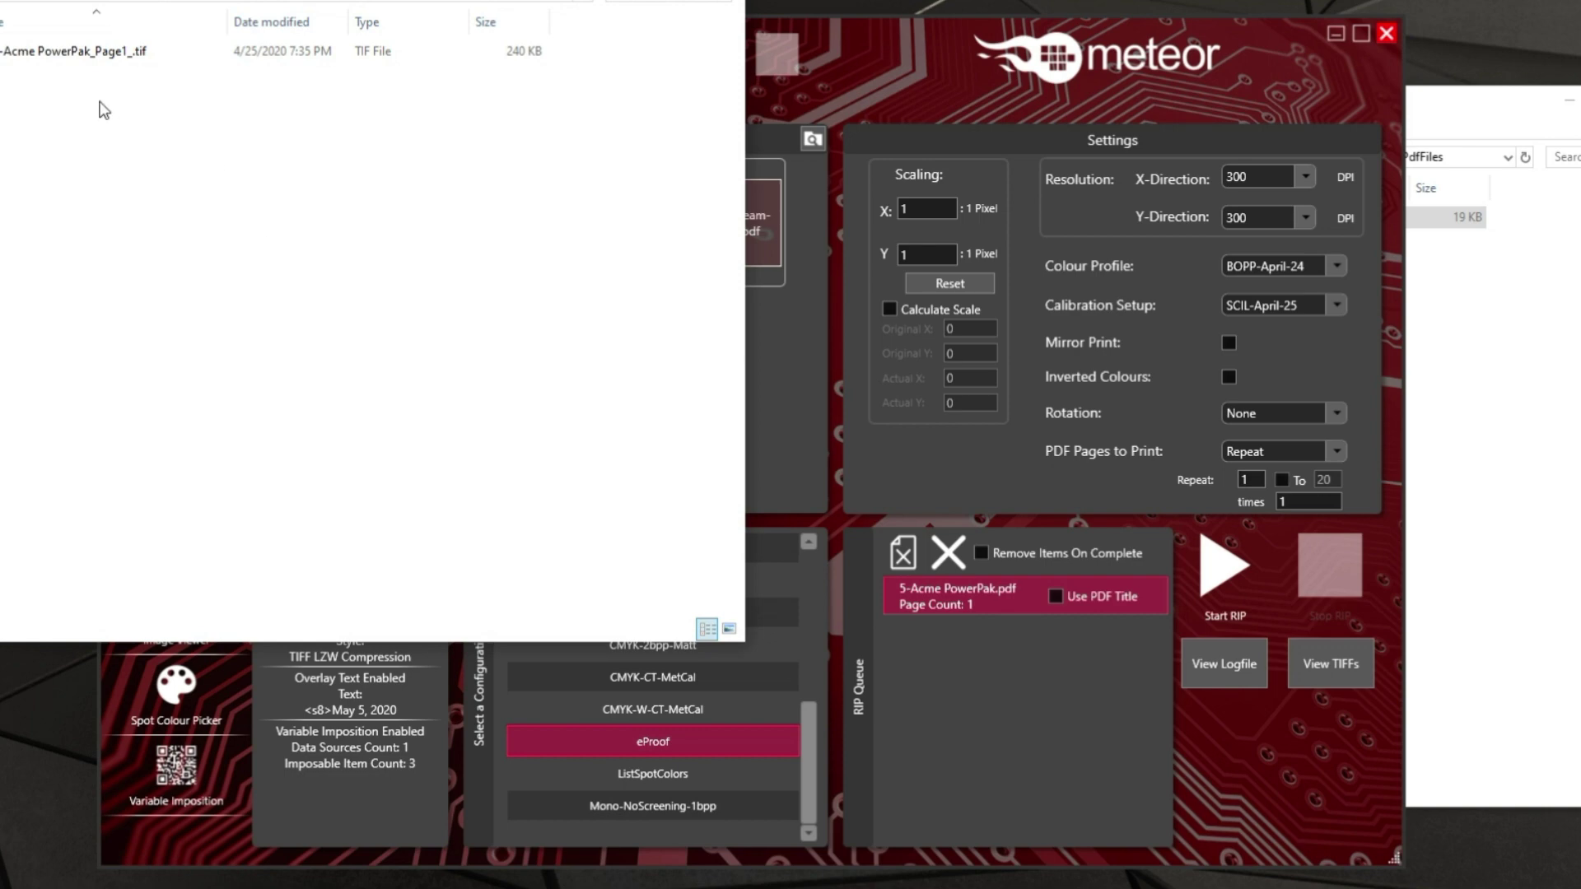
# Inspect the output label 5-Acme PowerPak_Page1_.tif, close it and delete the file.
pyautogui.click(26, 55)
pyautogui.doubleClick(25, 55)
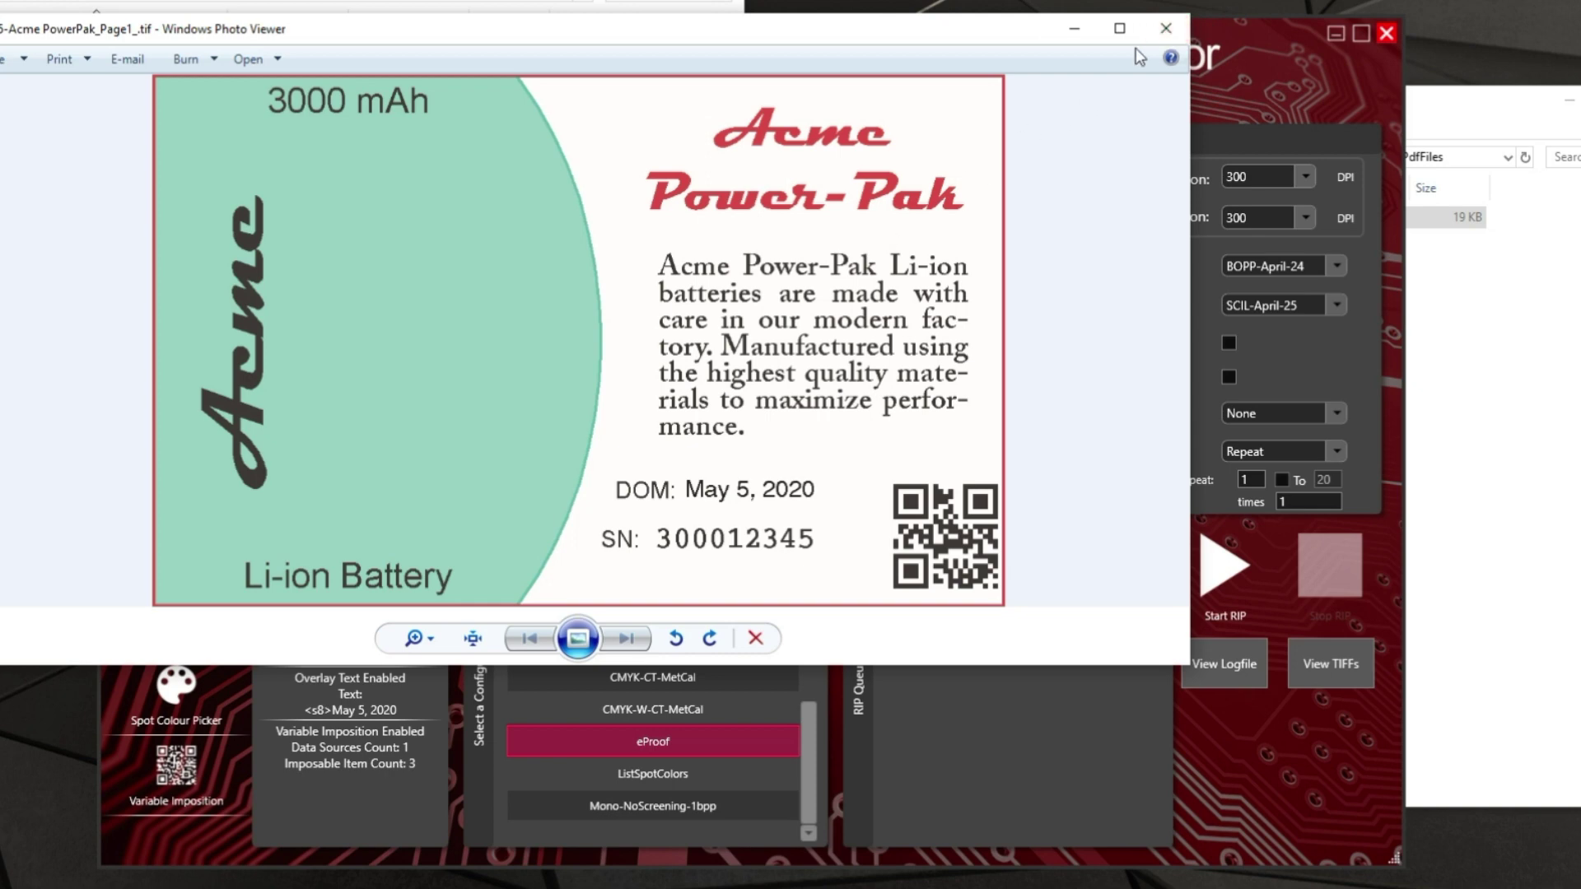
pyautogui.click(1164, 33)
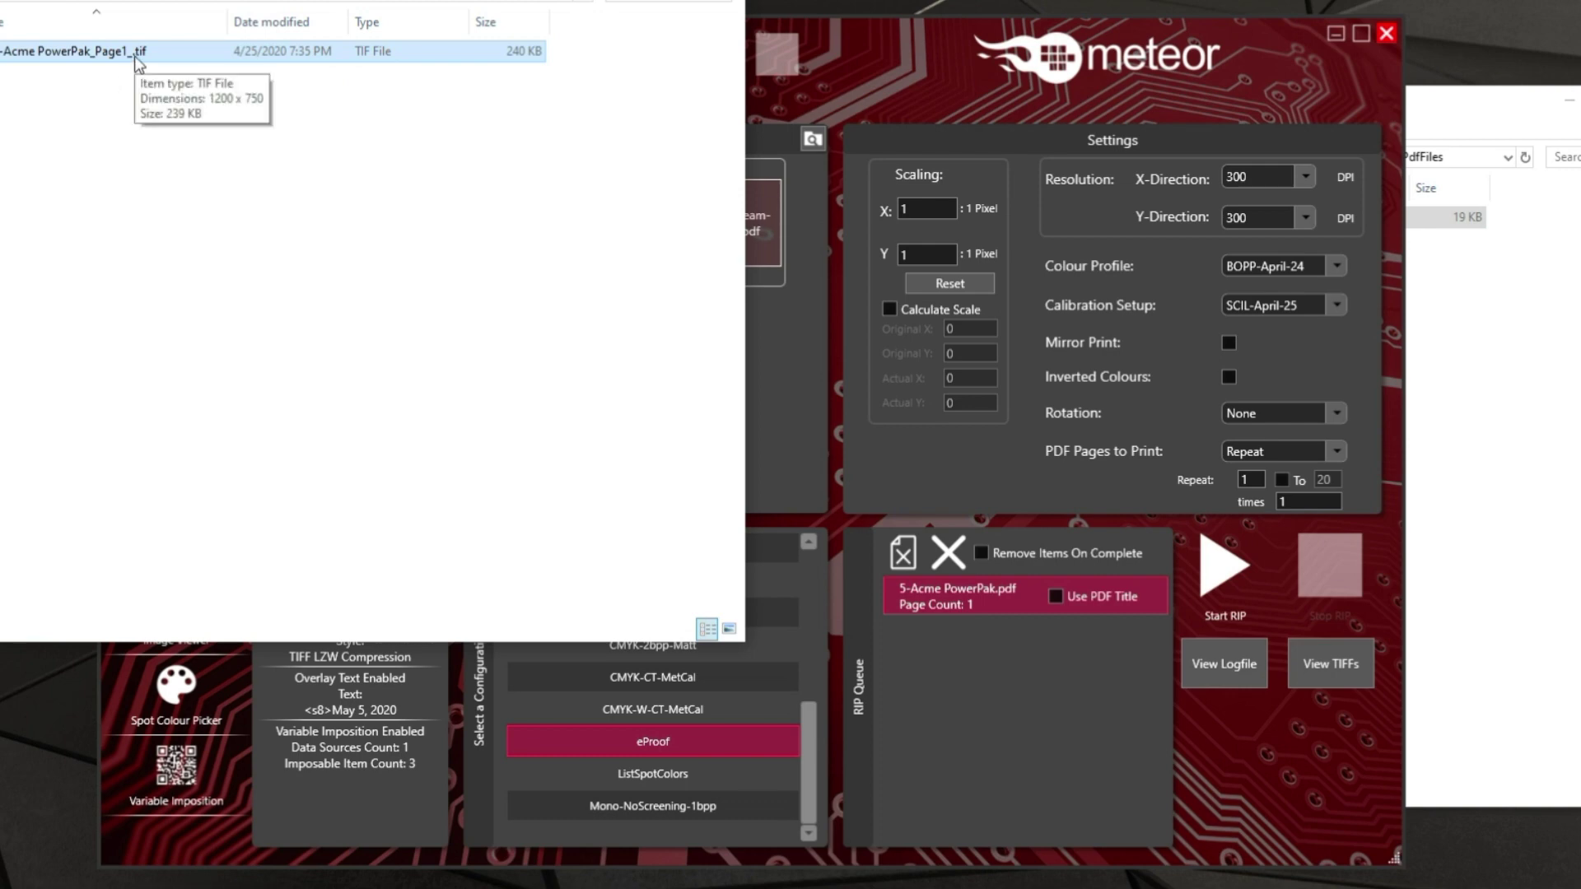
pyautogui.press('Delete')
# Set the page repeat count to 50 and RIP the queued 5-Acme PowerPak.pdf.
pyautogui.click(1252, 498)
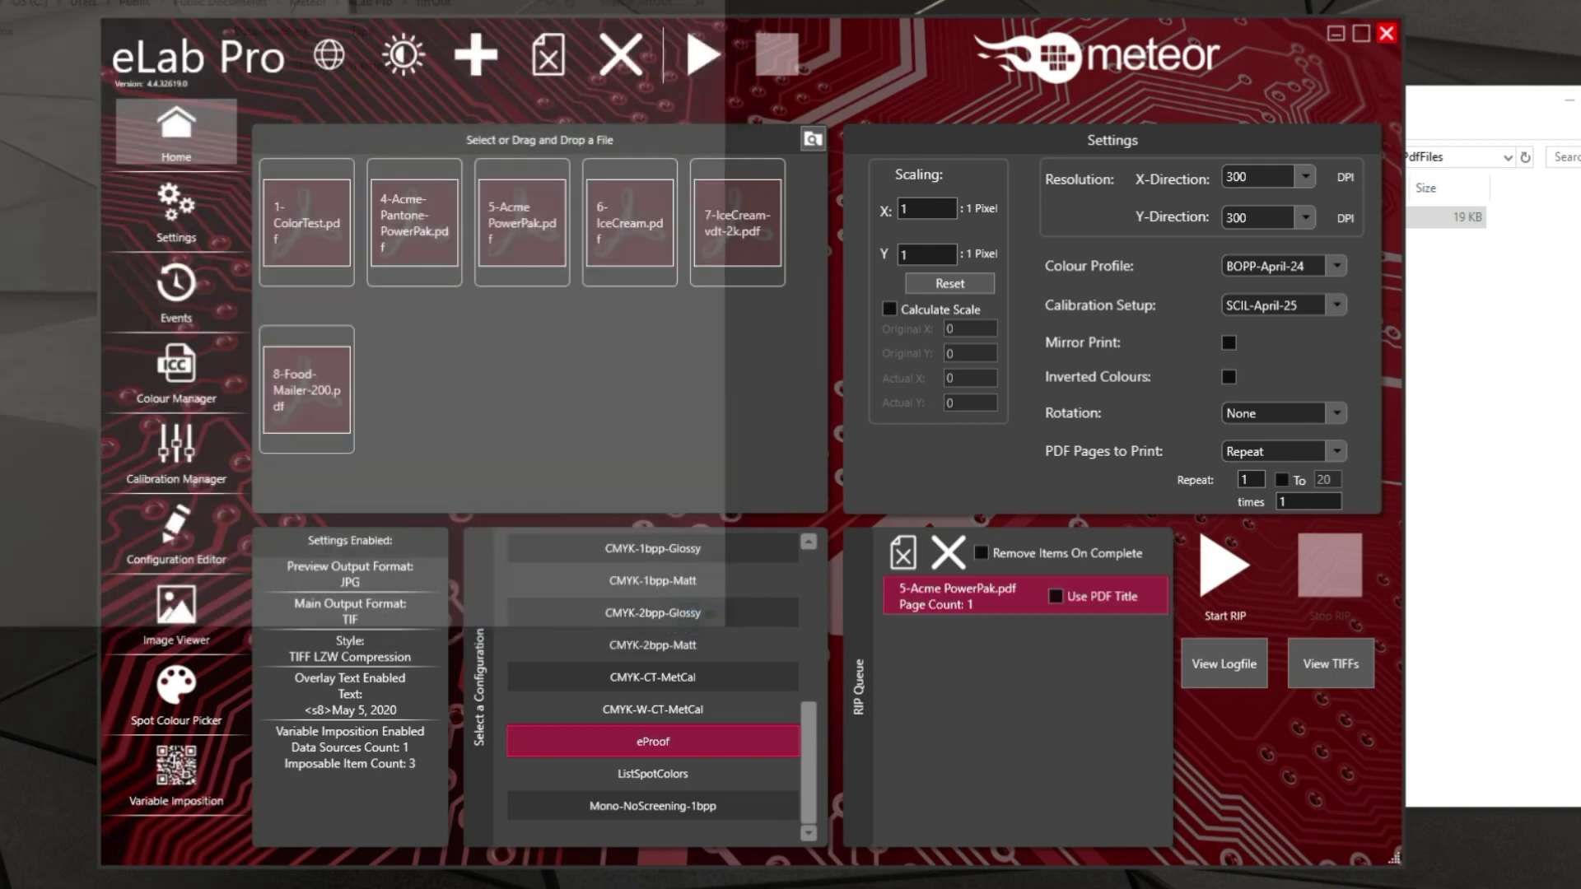
pyautogui.doubleClick(1296, 502)
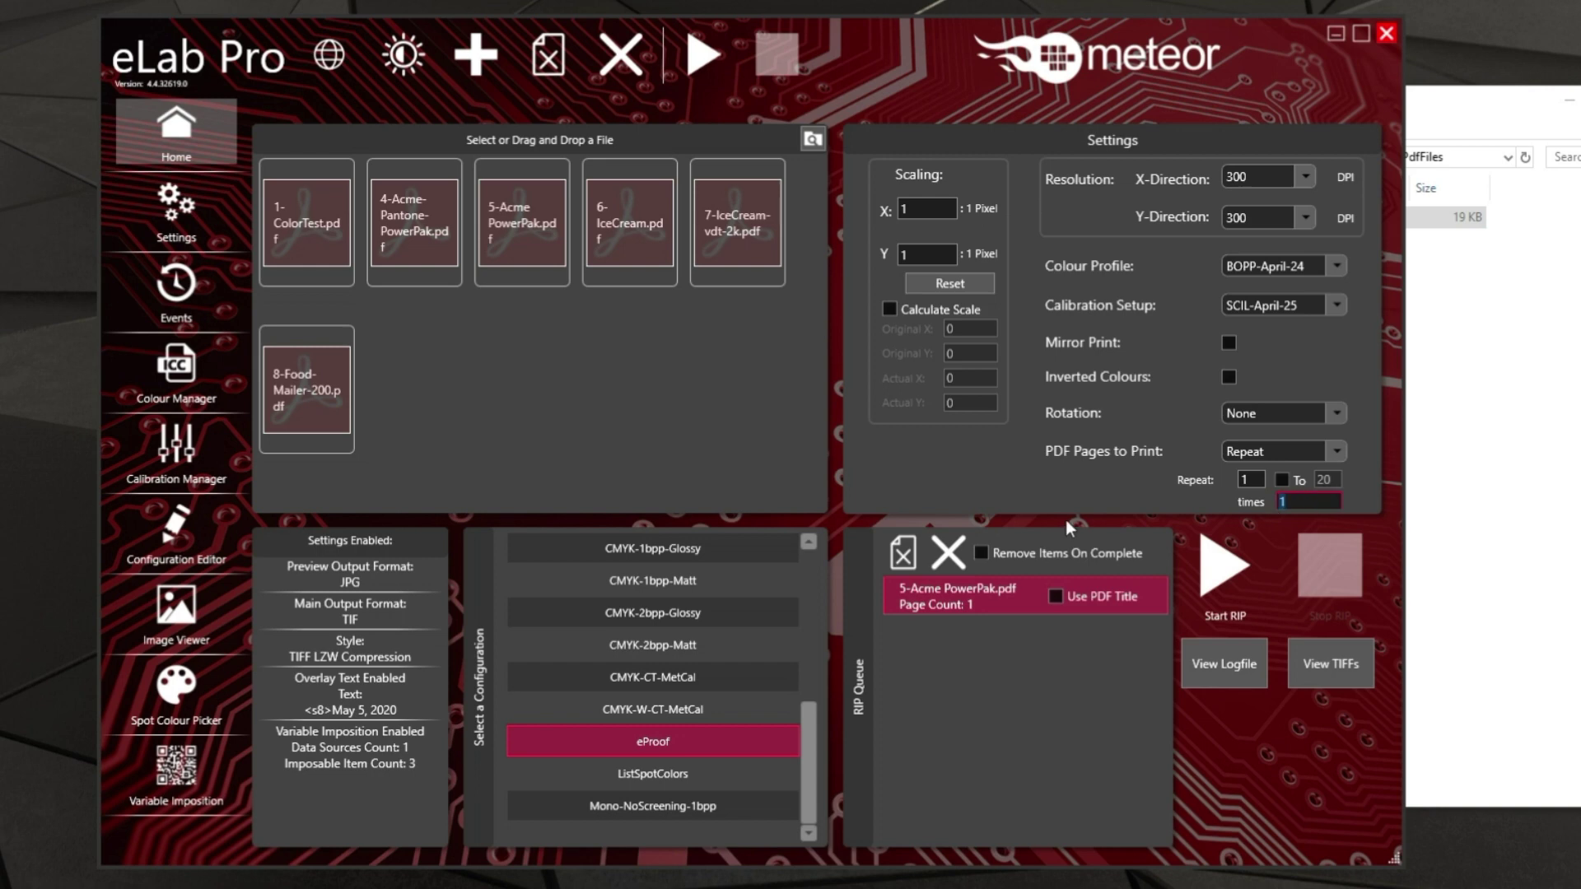
pyautogui.write('50')
pyautogui.click(1226, 580)
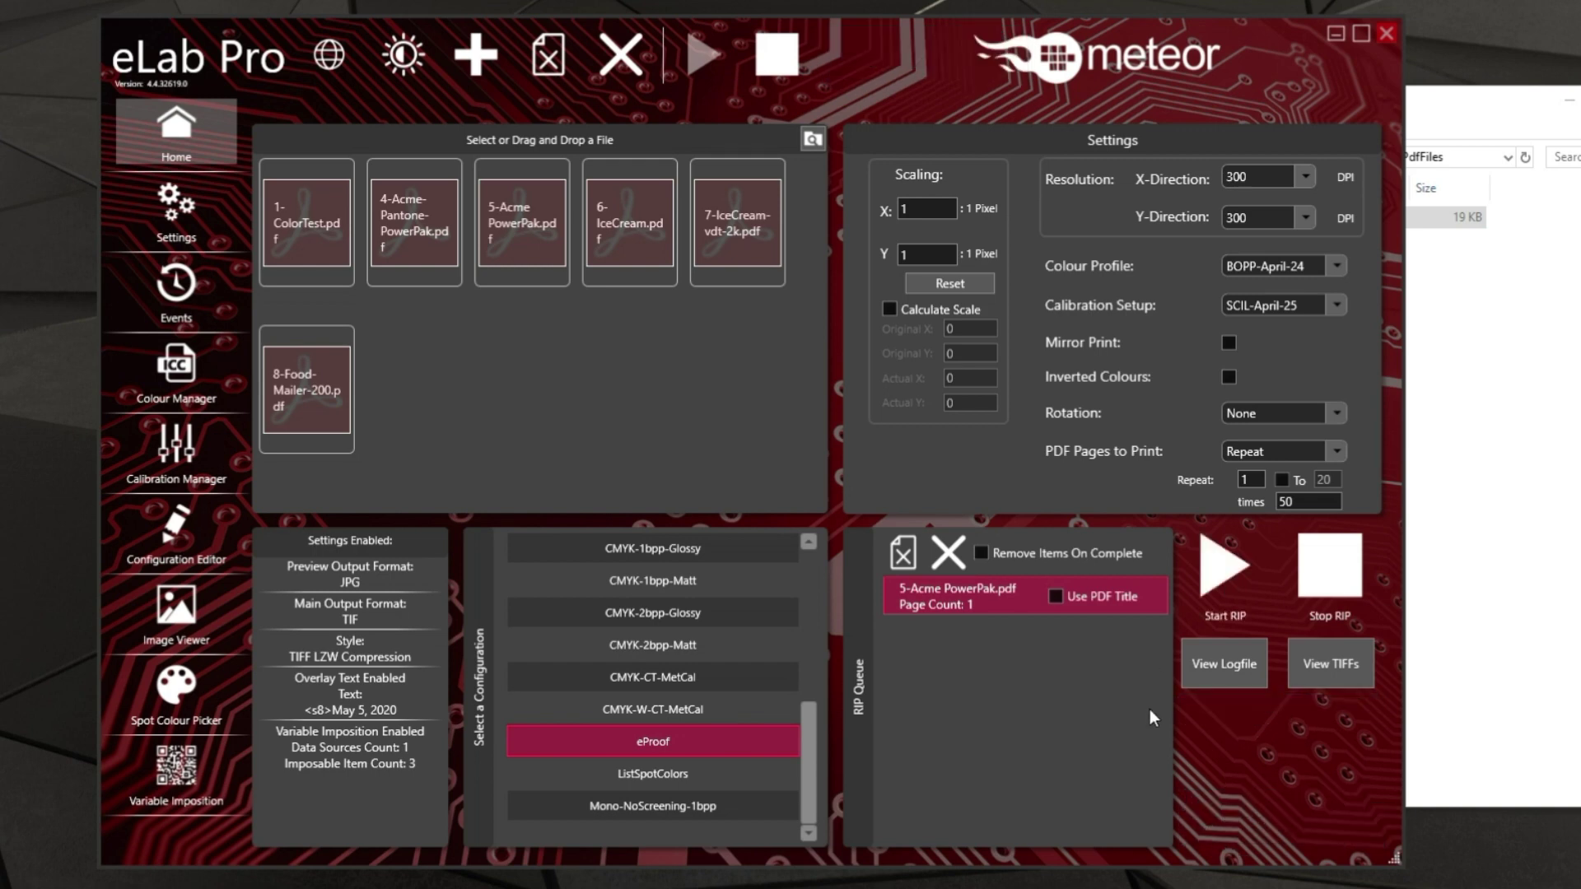
# Open the first output TIFF and page through the labels to compare their serial numbers and QR codes.
pyautogui.click(1355, 663)
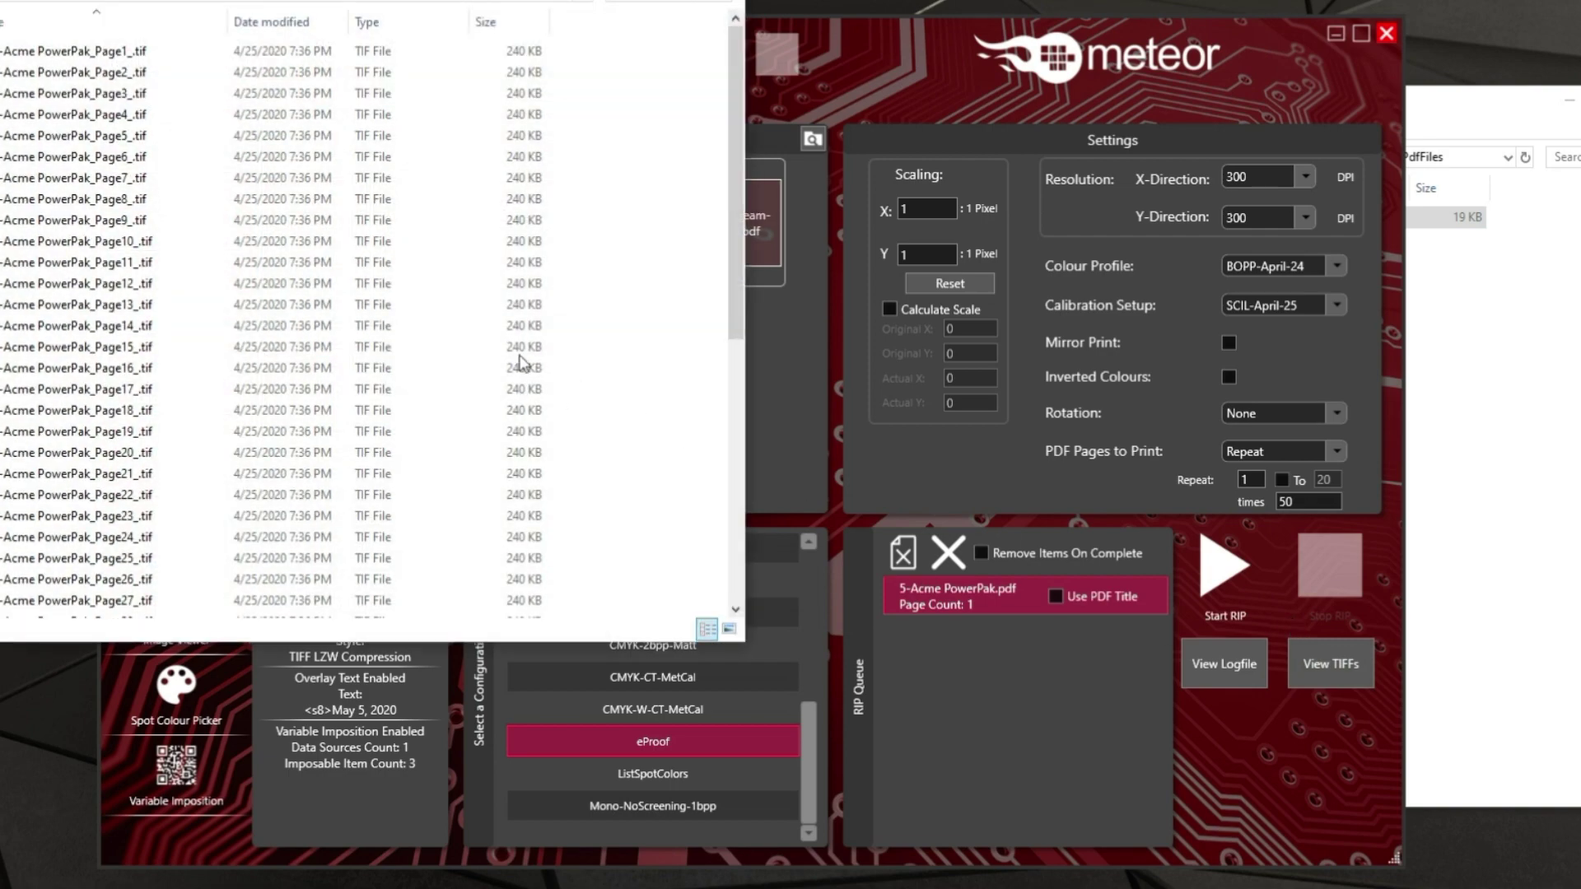
pyautogui.doubleClick(109, 51)
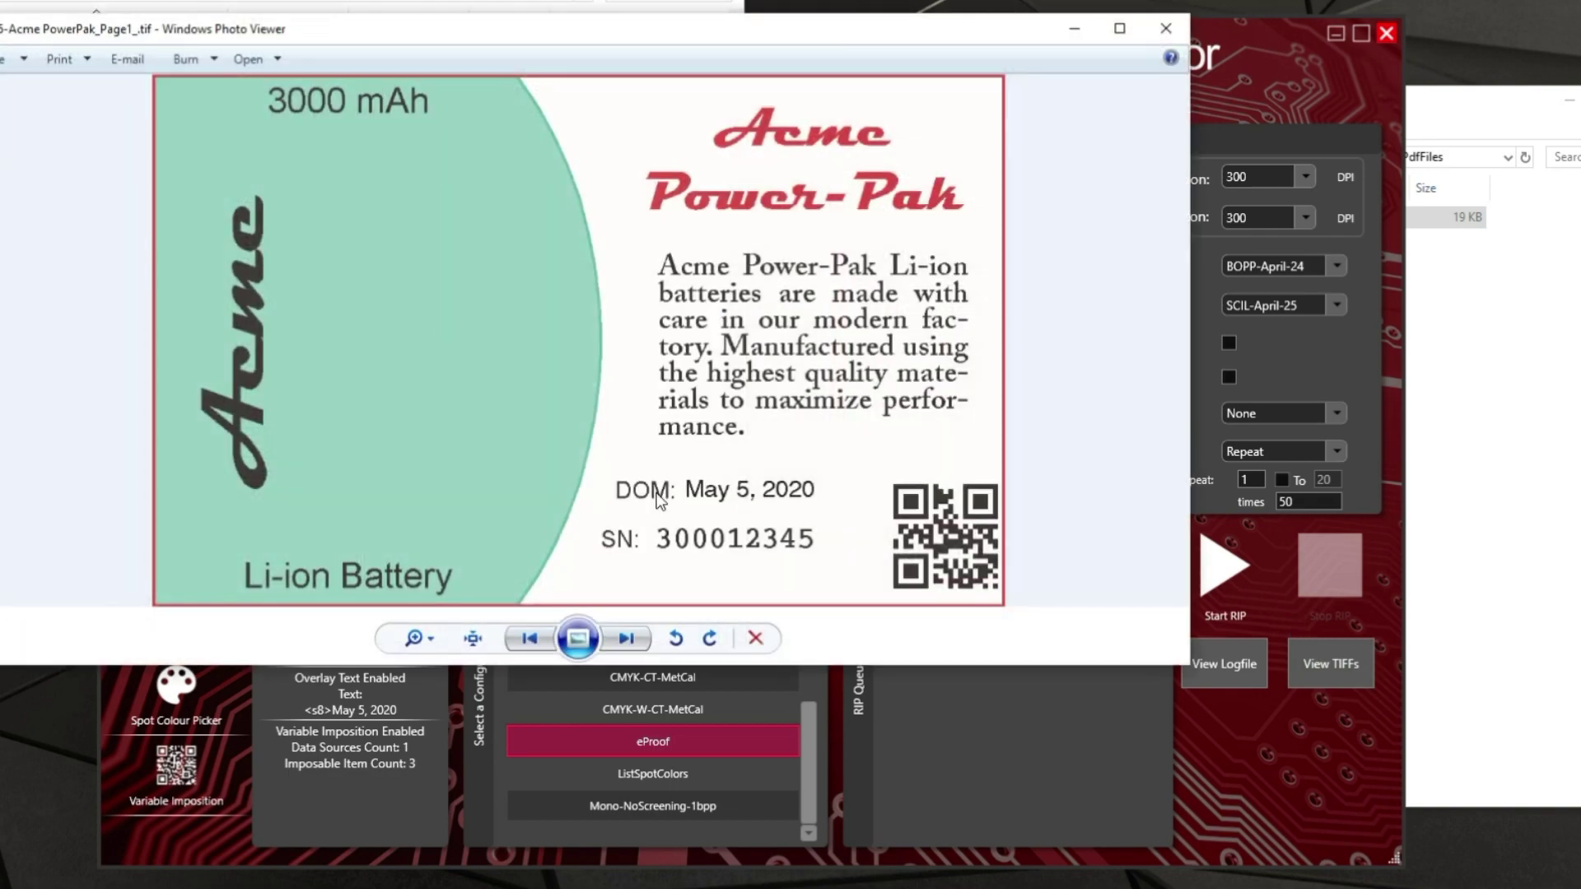
pyautogui.press('Right')
pyautogui.press('Right')
pyautogui.press('Right')
pyautogui.press('Right')
pyautogui.press('Right')
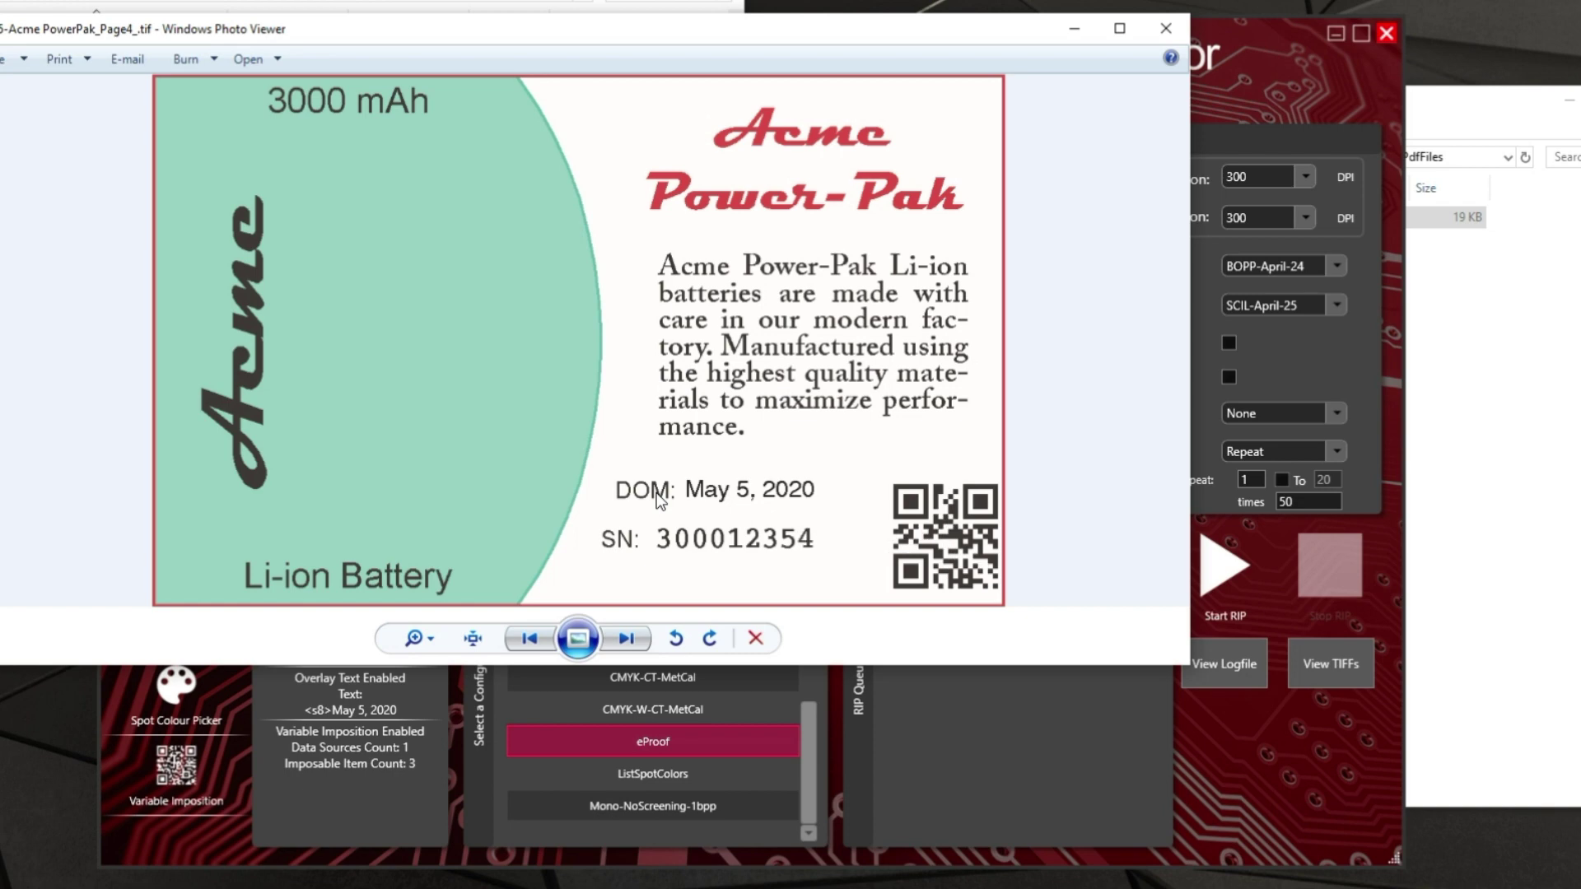
pyautogui.press('Right')
pyautogui.press('Right')
pyautogui.press('Right')
pyautogui.press('Right')
pyautogui.press('Right')
pyautogui.press('Right')
pyautogui.press('Right')
pyautogui.press('Right')
pyautogui.press('Right')
pyautogui.press('Right')
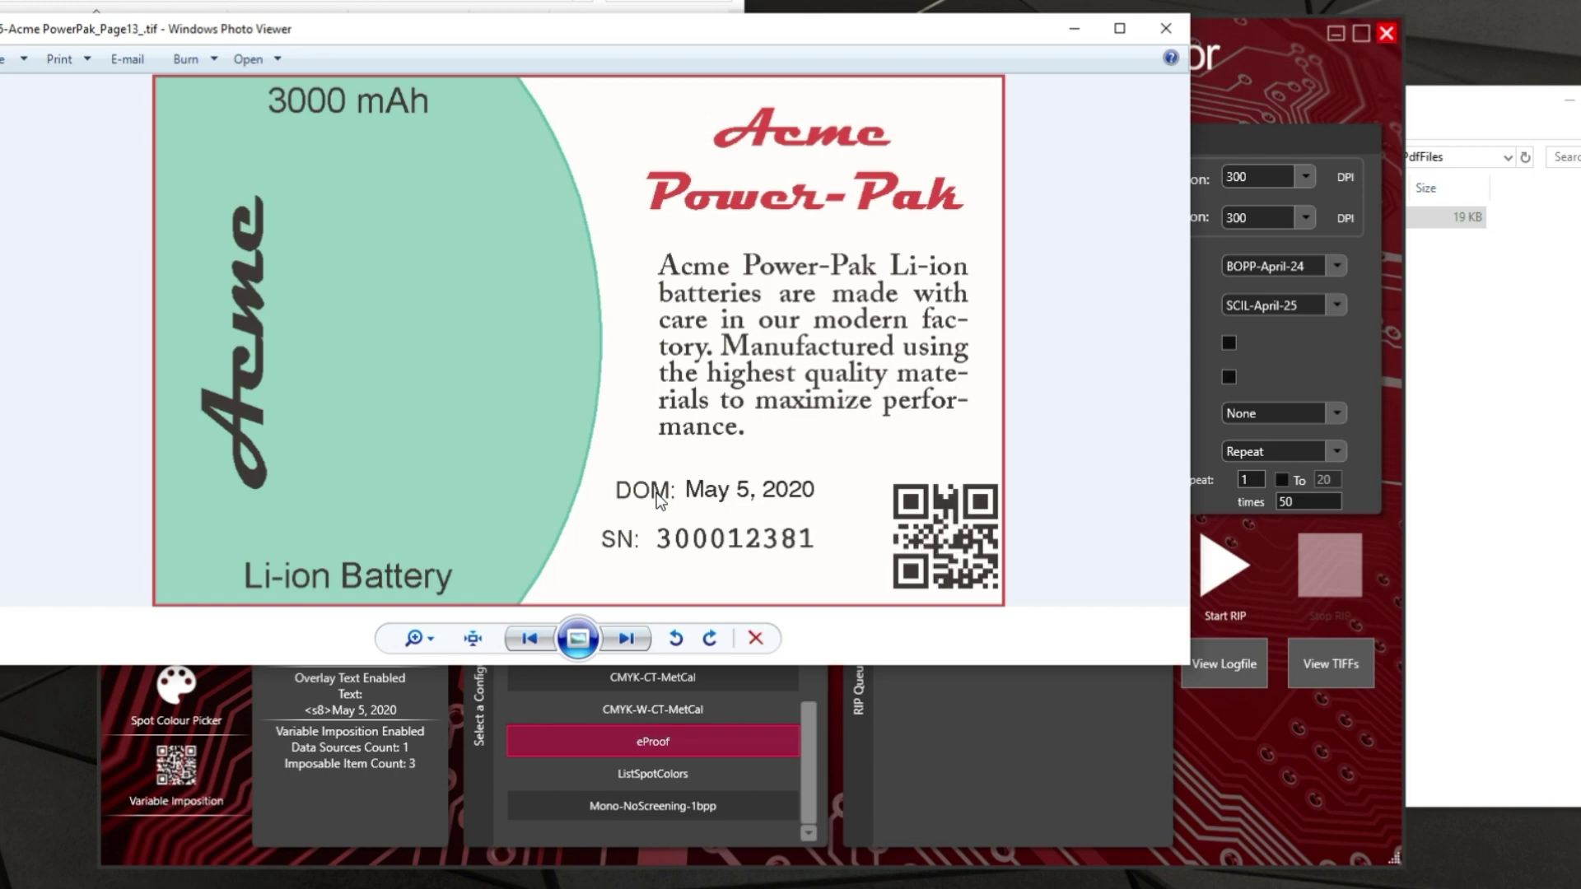
pyautogui.press('Right')
pyautogui.press('Right')
pyautogui.press('Right')
pyautogui.press('Right')
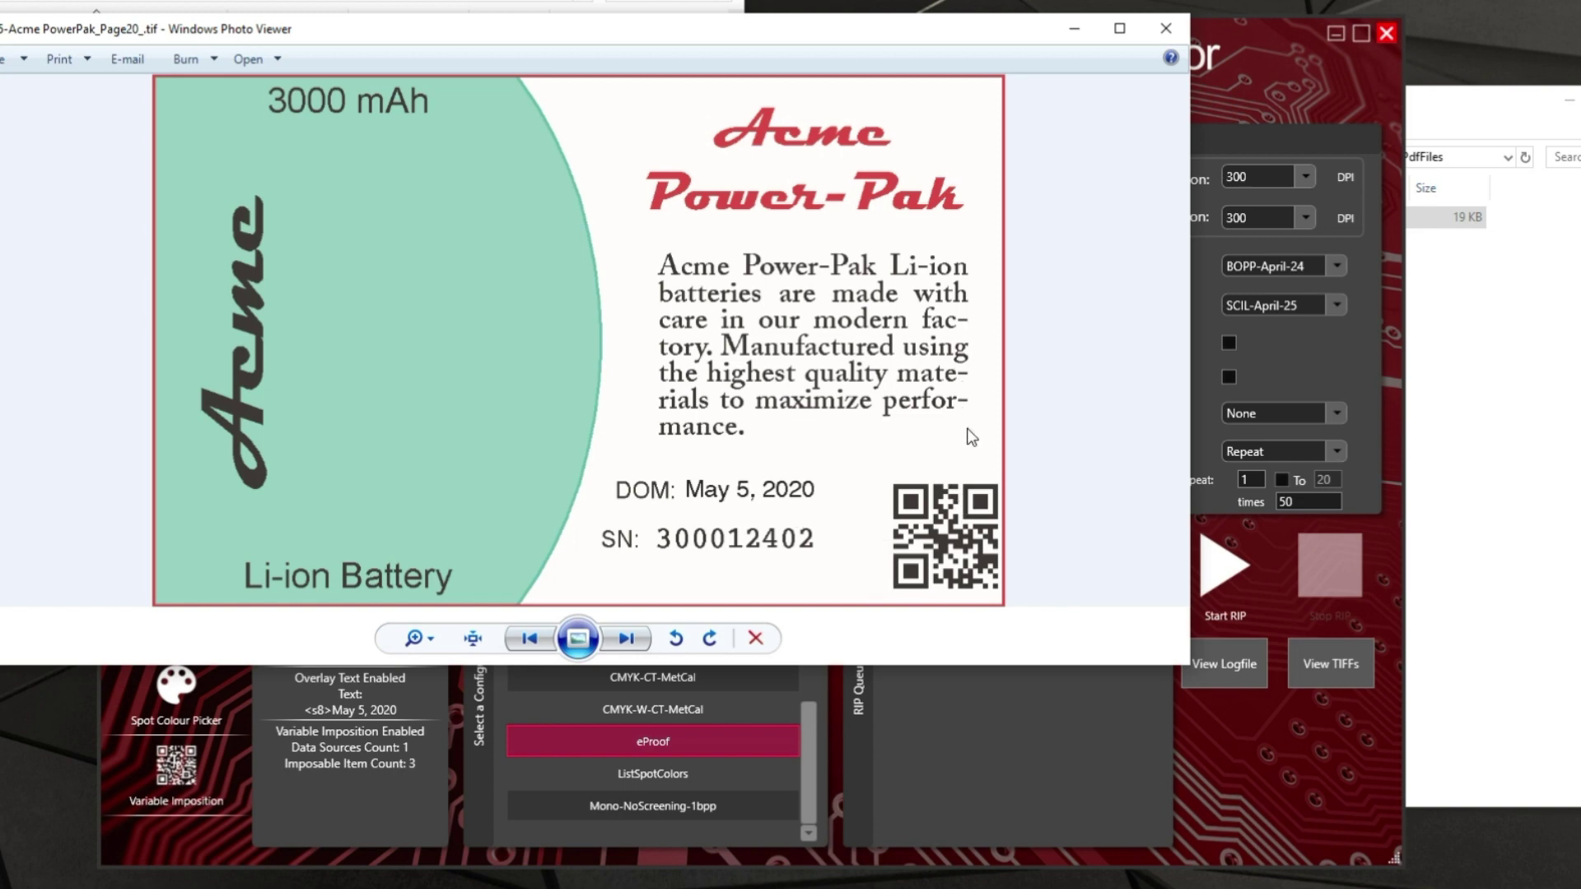
pyautogui.click(1164, 33)
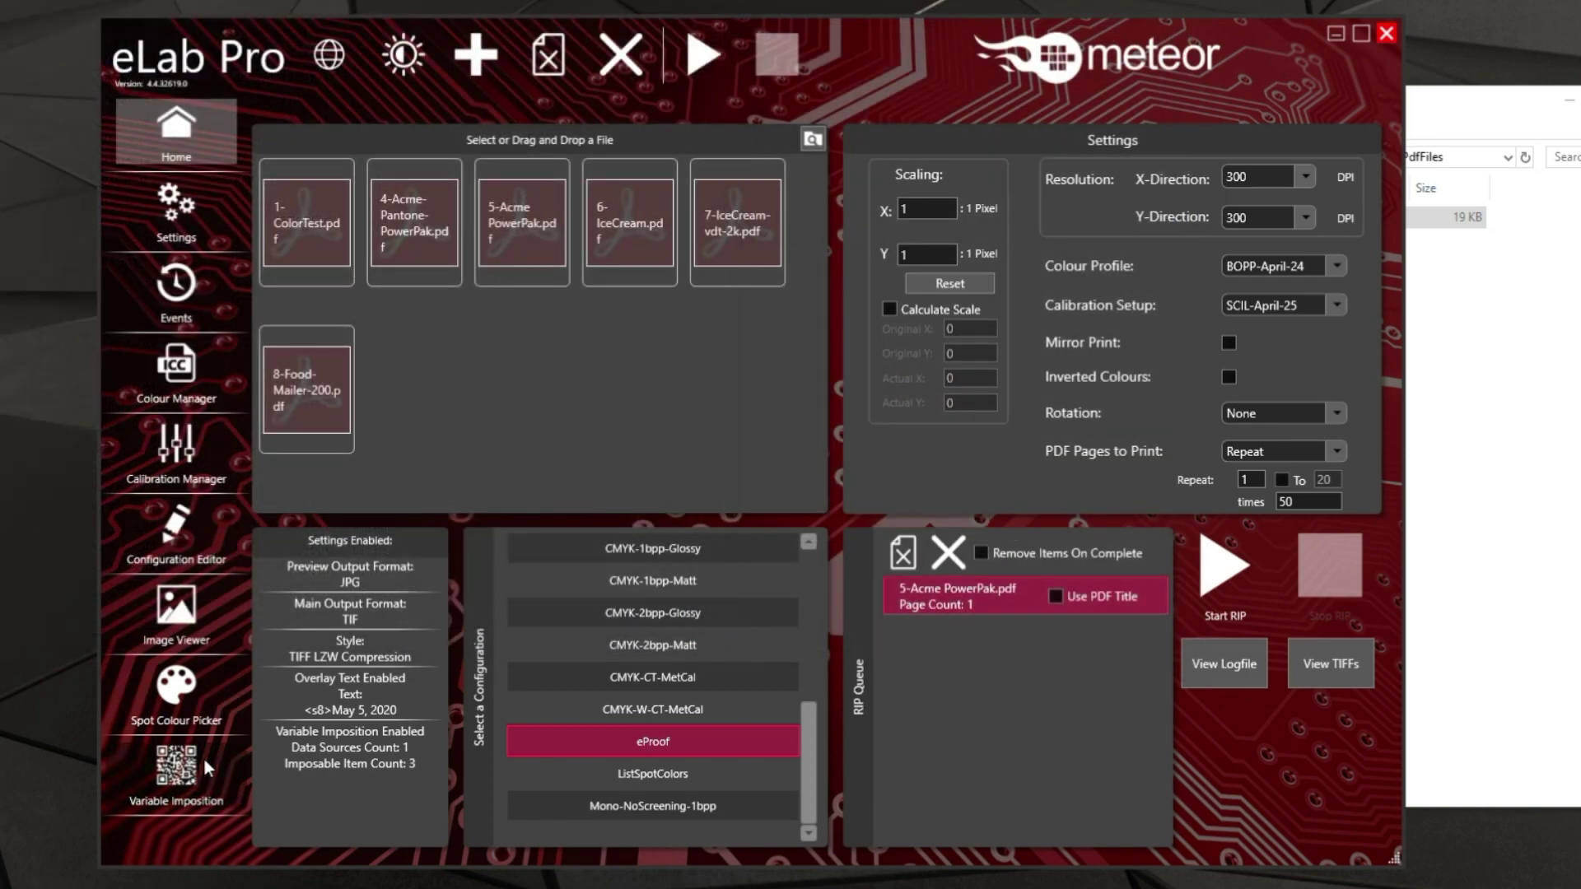
# Set the imposed QR barcode's X position to 245 and update its entry in the Impose List.
pyautogui.click(176, 774)
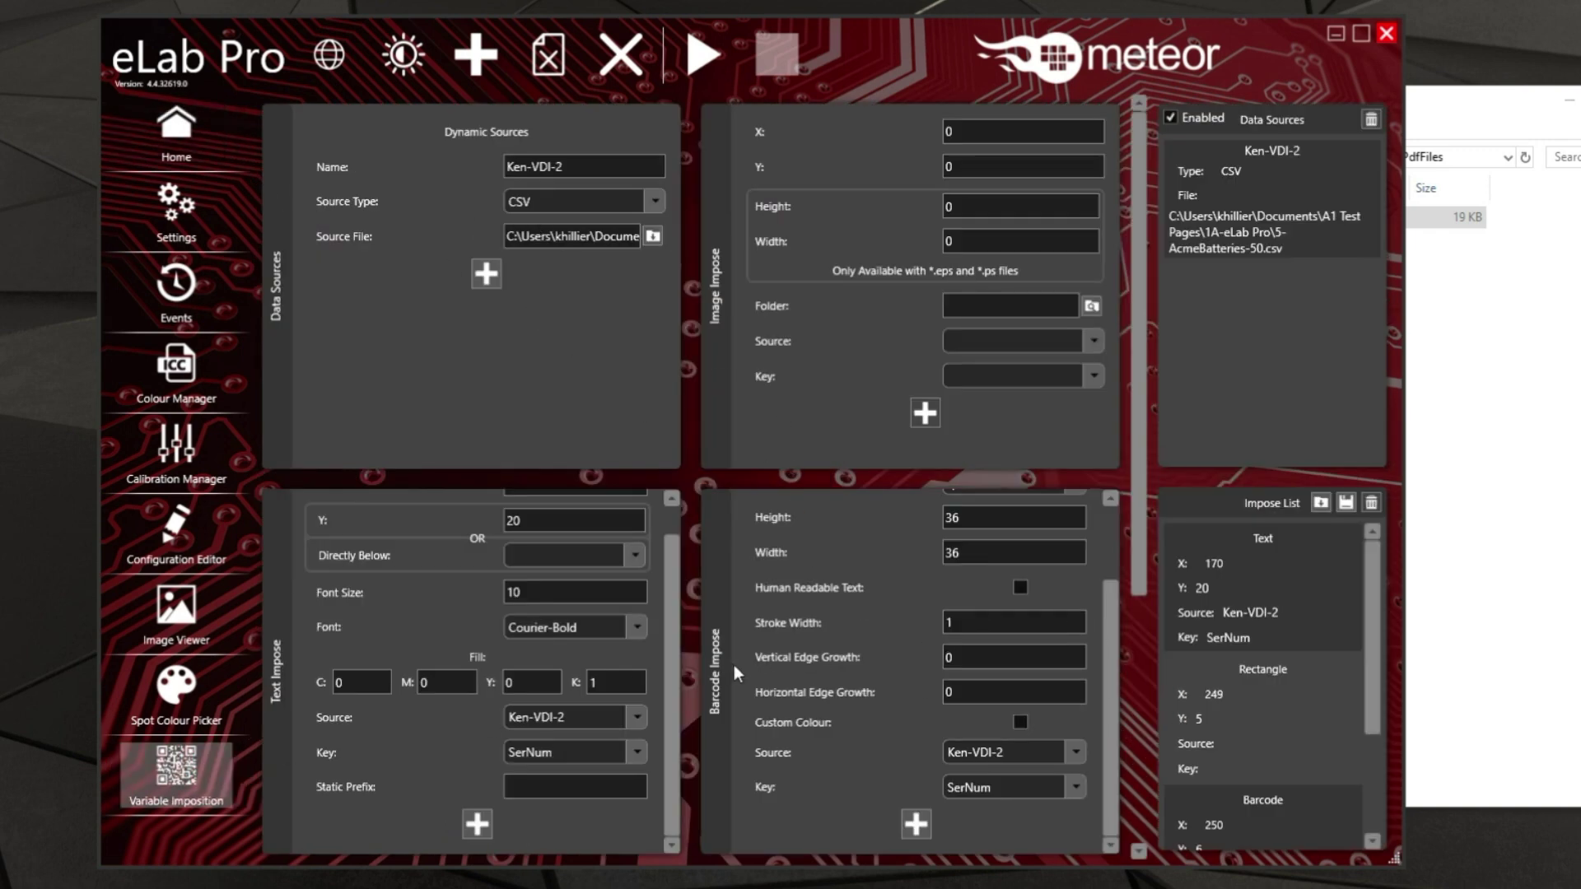
pyautogui.scroll(3, 870, 611)
pyautogui.click(956, 509)
pyautogui.doubleClick(955, 512)
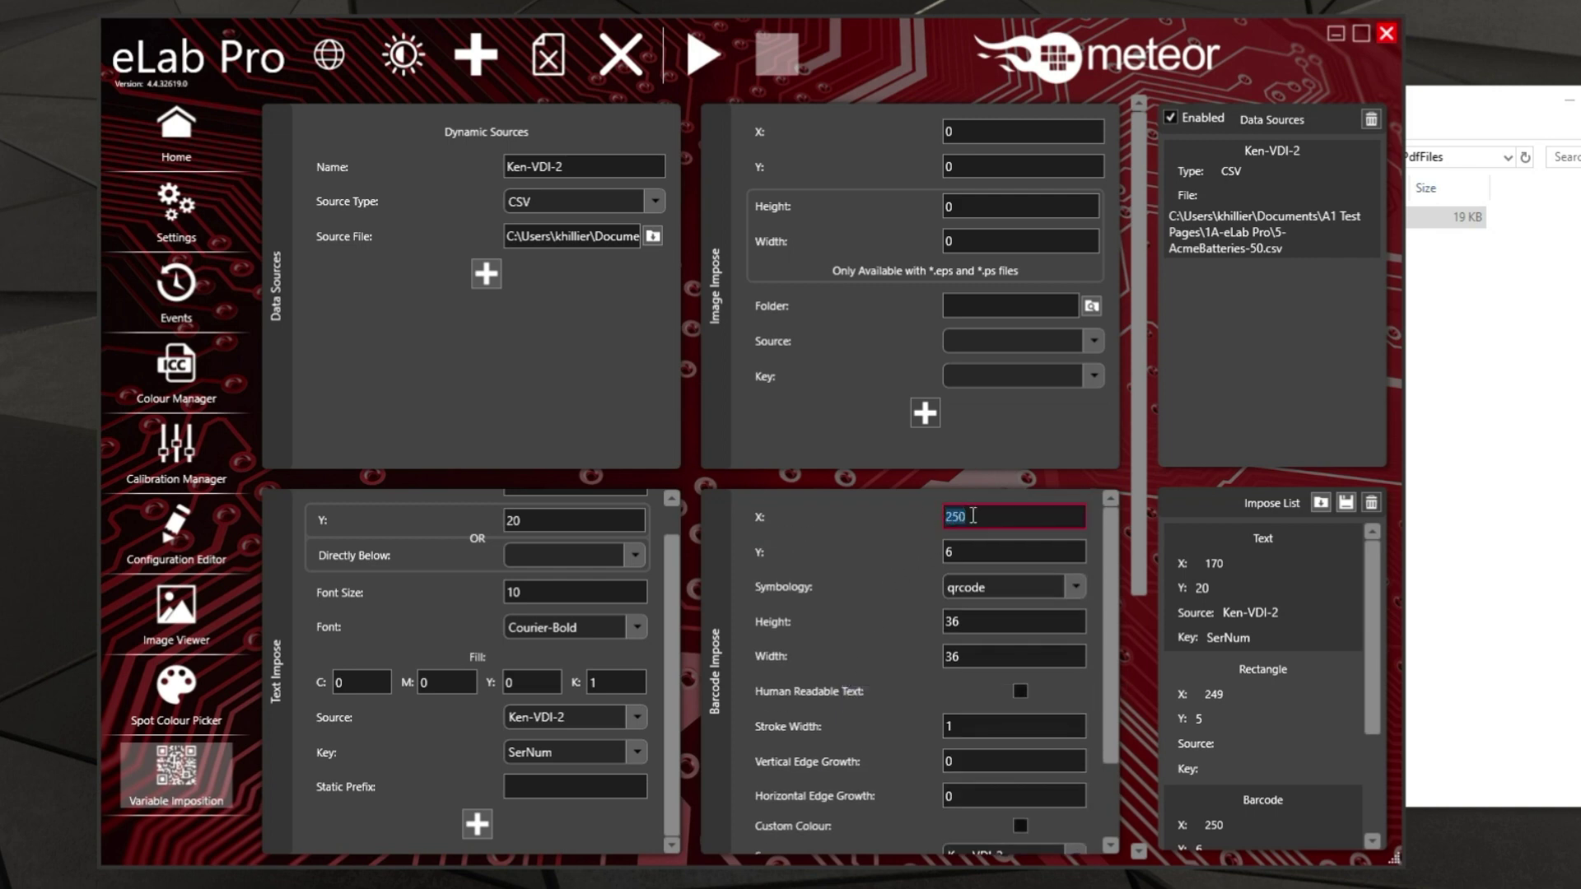
pyautogui.write('245')
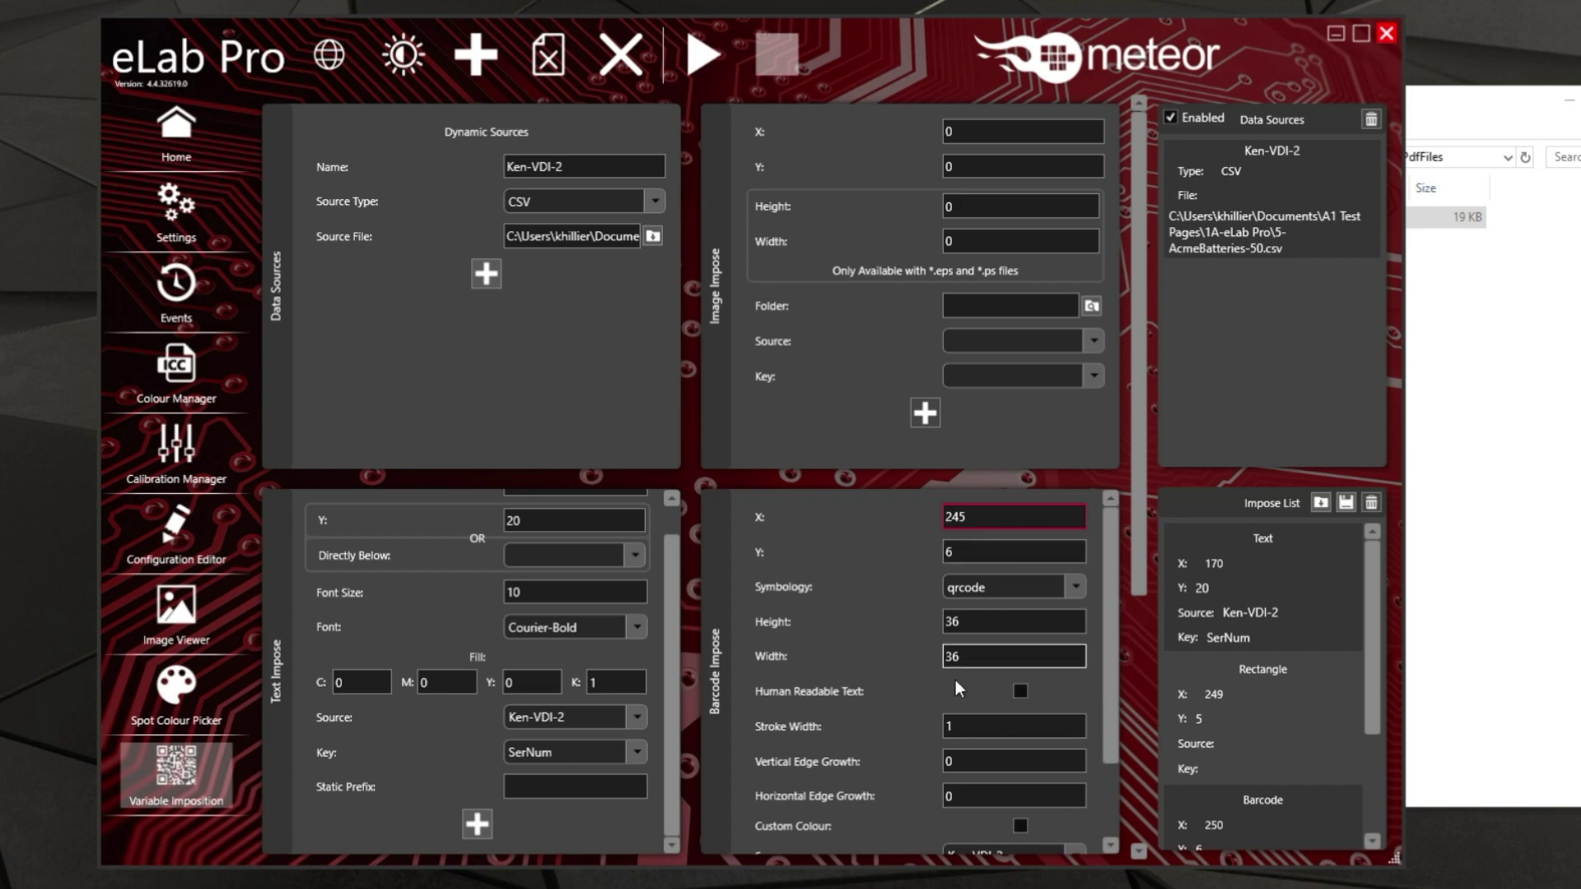
pyautogui.click(894, 602)
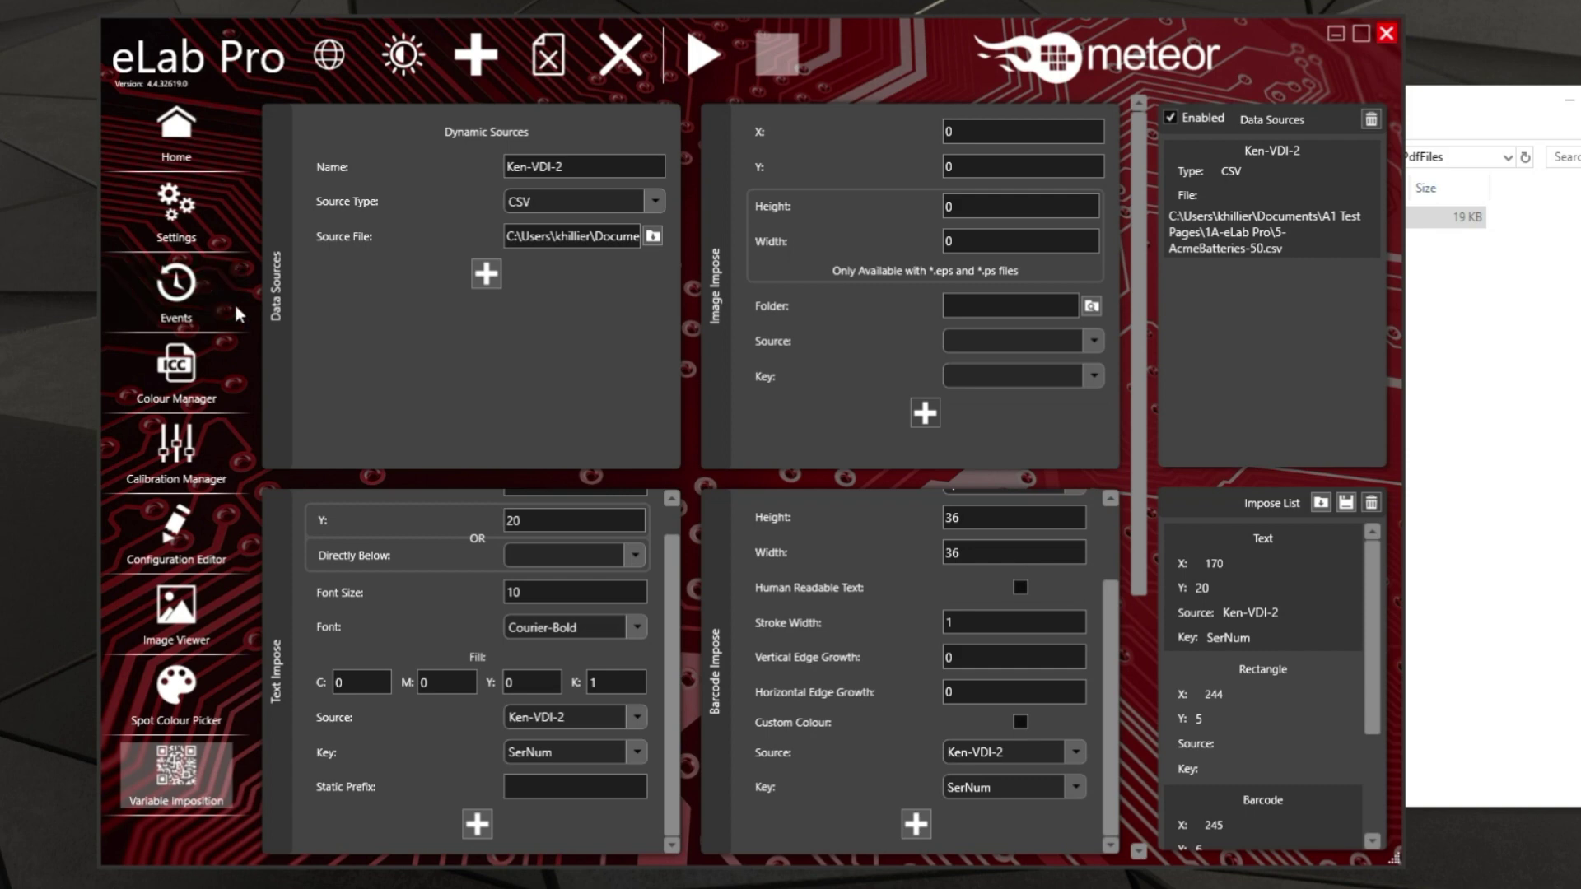
# Delete all the previous 5-Acme PowerPak output TIFFs and RIP the queued 5-Acme PowerPak.pdf again.
pyautogui.click(176, 132)
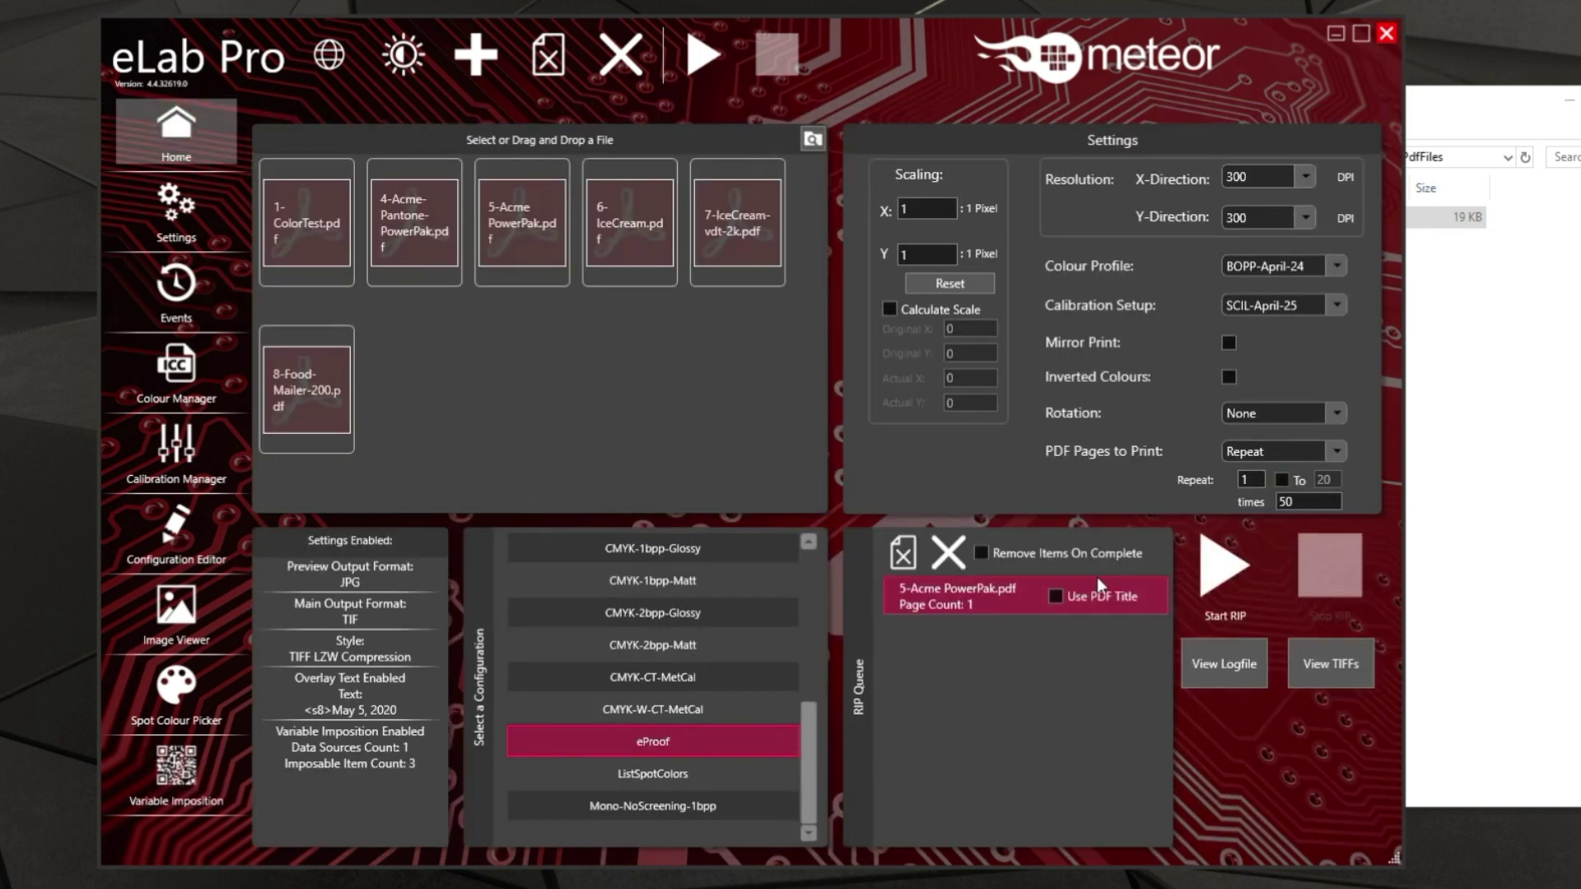
pyautogui.click(1349, 670)
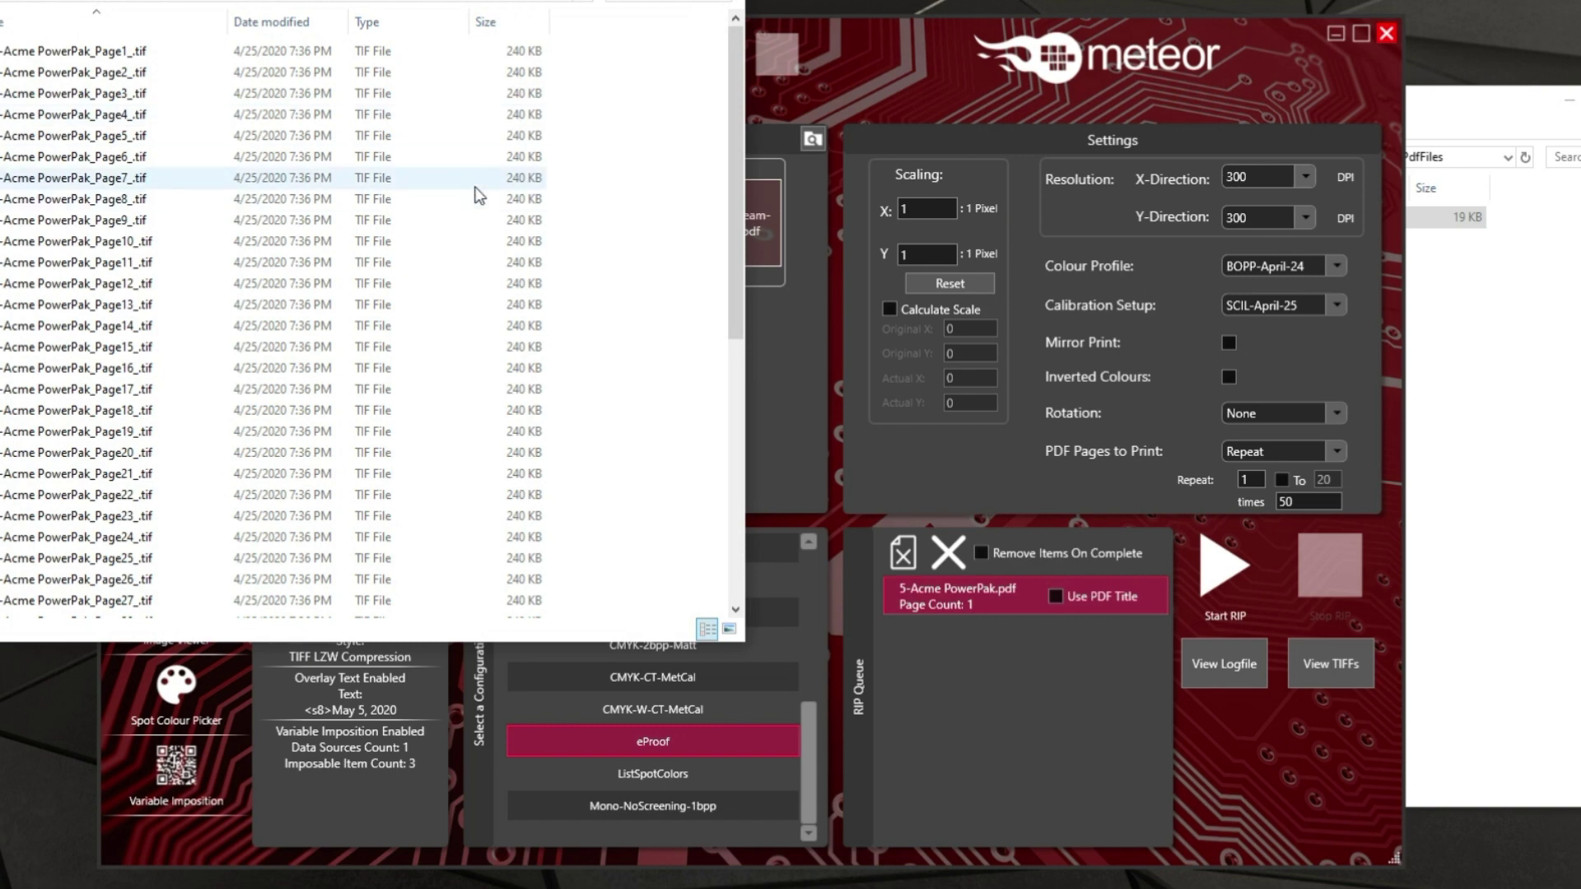
pyautogui.hotkey('ctrl', 'a')
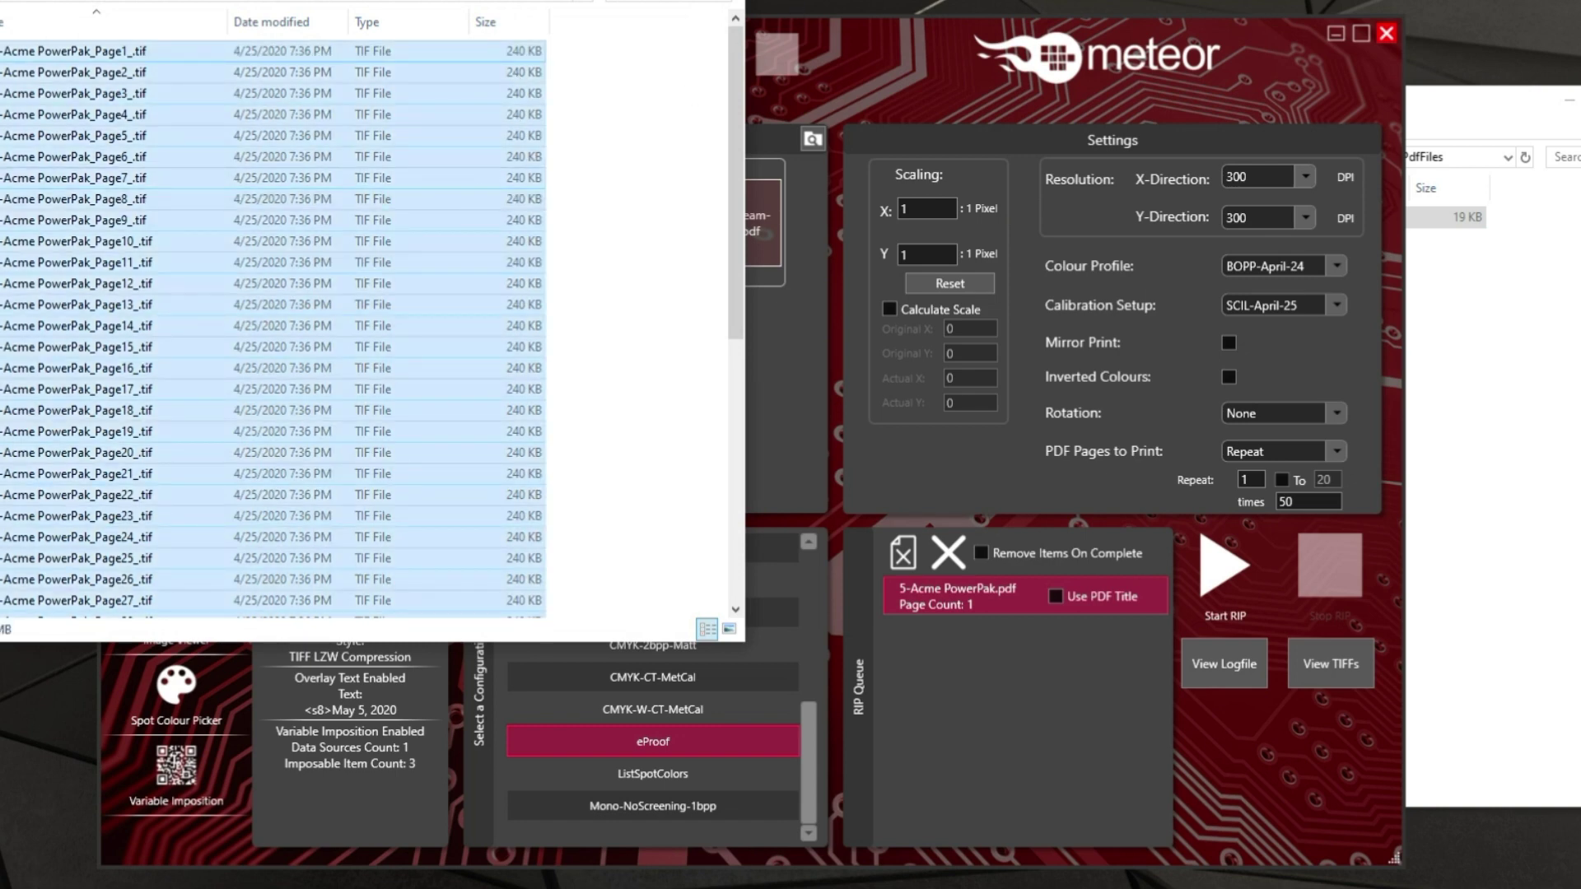
pyautogui.press('Delete')
pyautogui.hotkey('alt', 'F4')
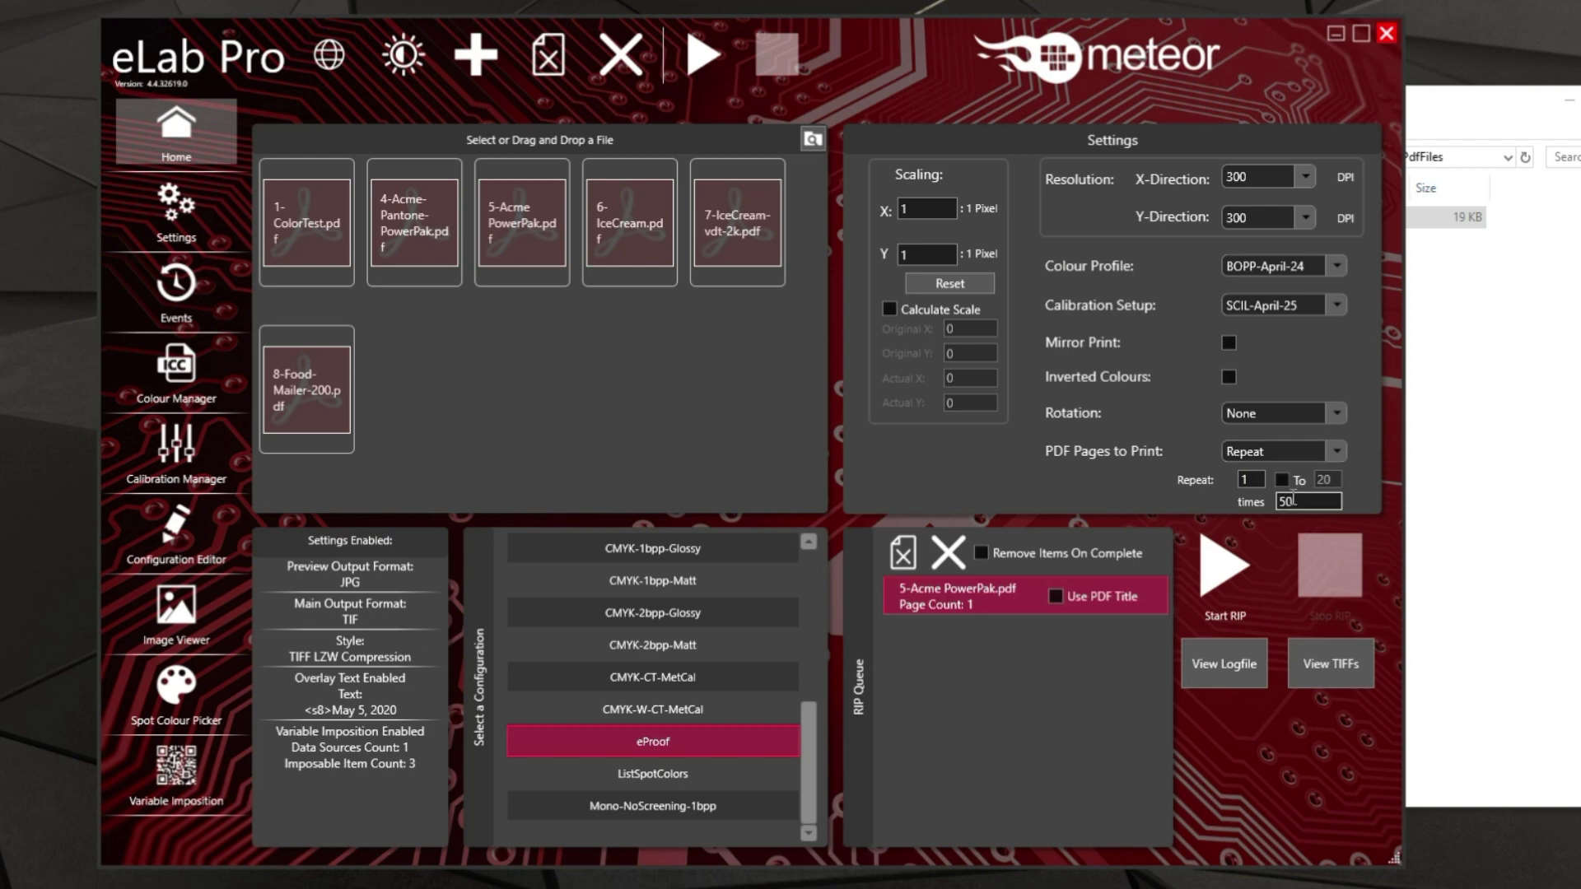
pyautogui.click(1242, 573)
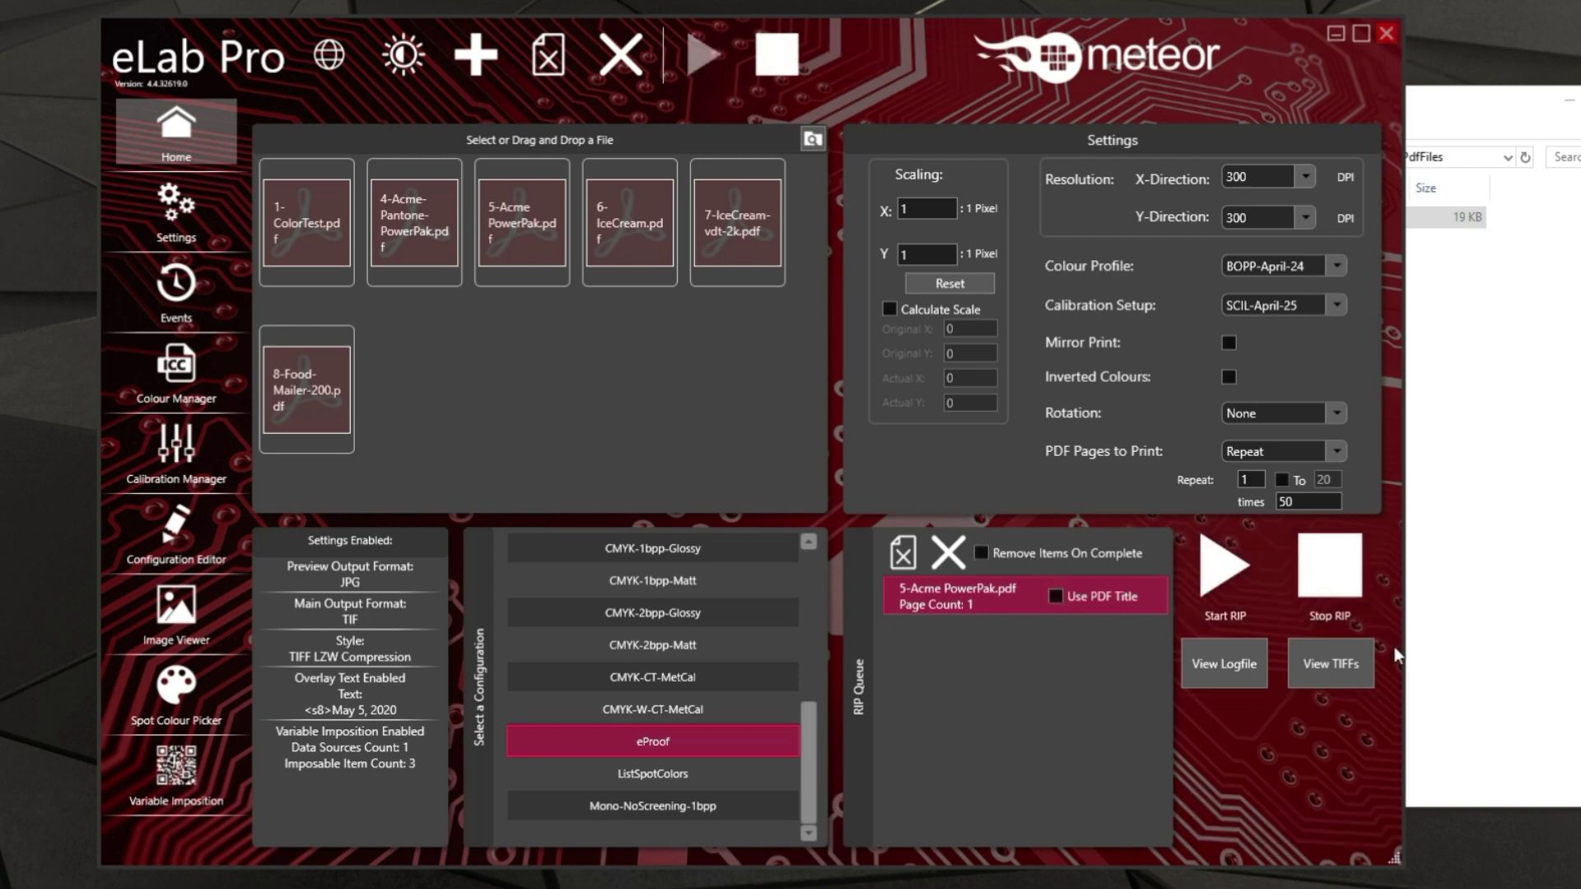
# Open 5-Acme PowerPak_Page1_.tif from the new output and page through the labels to check the QR code position and serial numbers.
pyautogui.click(1331, 666)
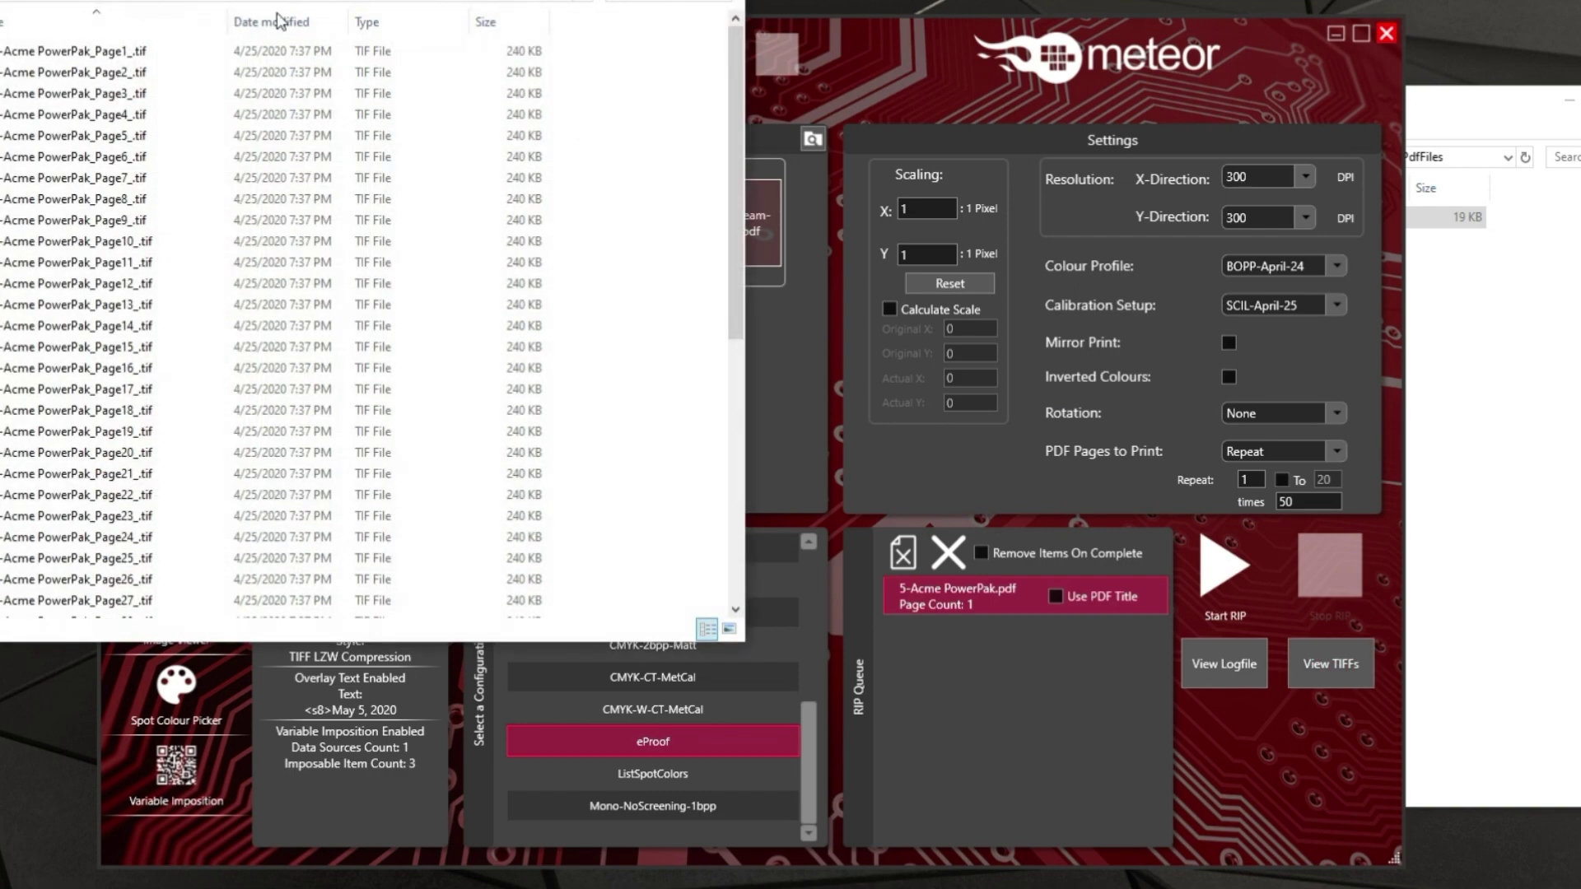
pyautogui.click(128, 52)
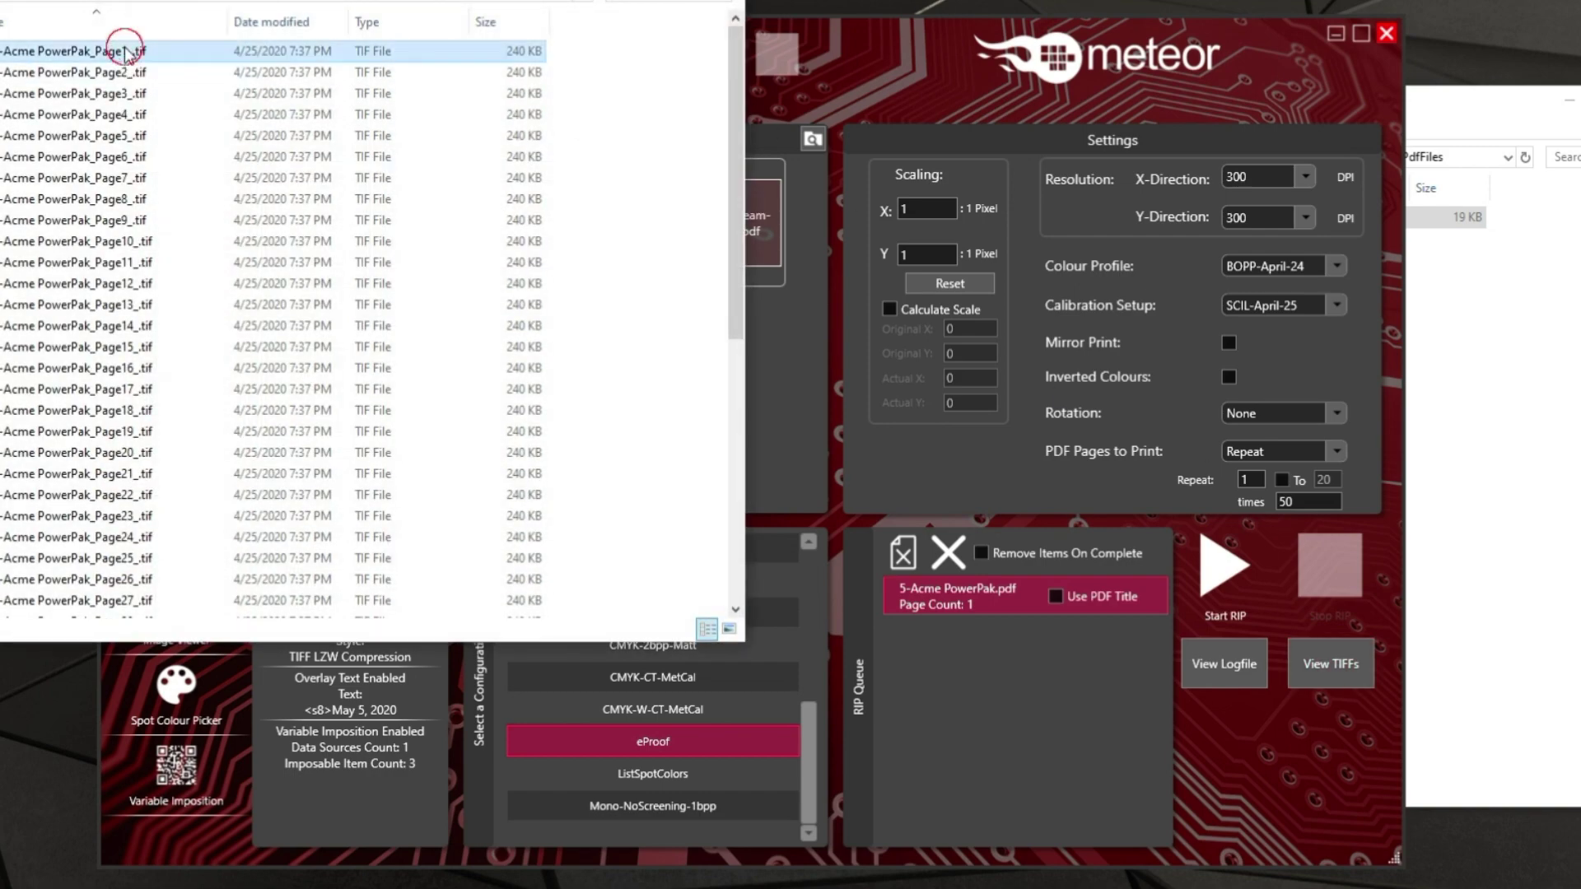
pyautogui.doubleClick(128, 53)
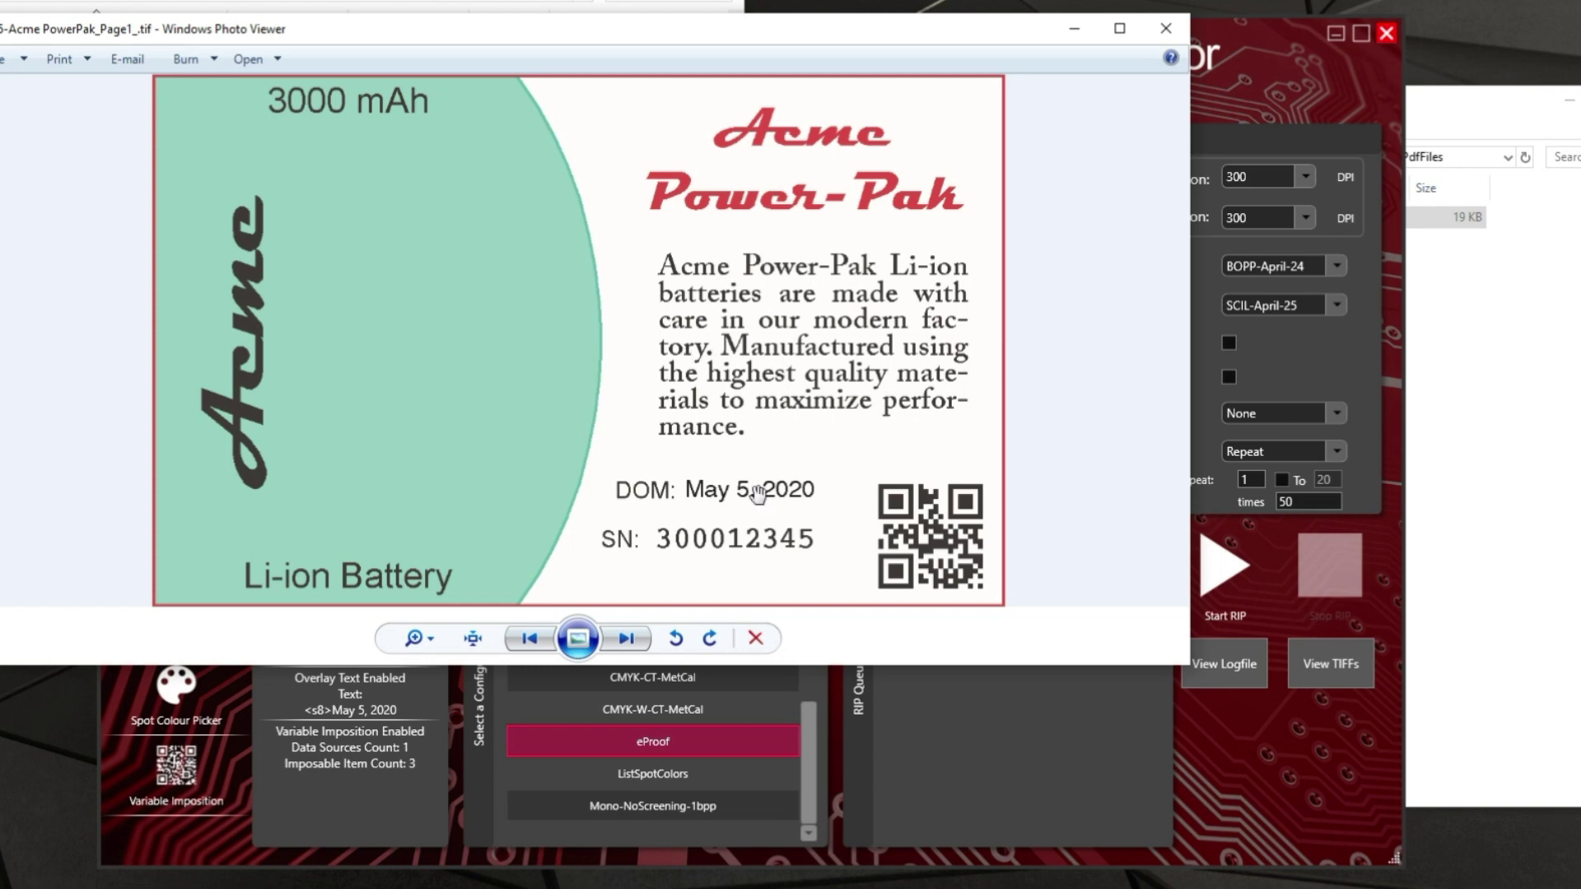
pyautogui.click(626, 640)
pyautogui.click(626, 640)
pyautogui.click(627, 640)
pyautogui.click(626, 641)
pyautogui.click(627, 640)
pyautogui.click(627, 641)
pyautogui.click(626, 640)
pyautogui.click(626, 640)
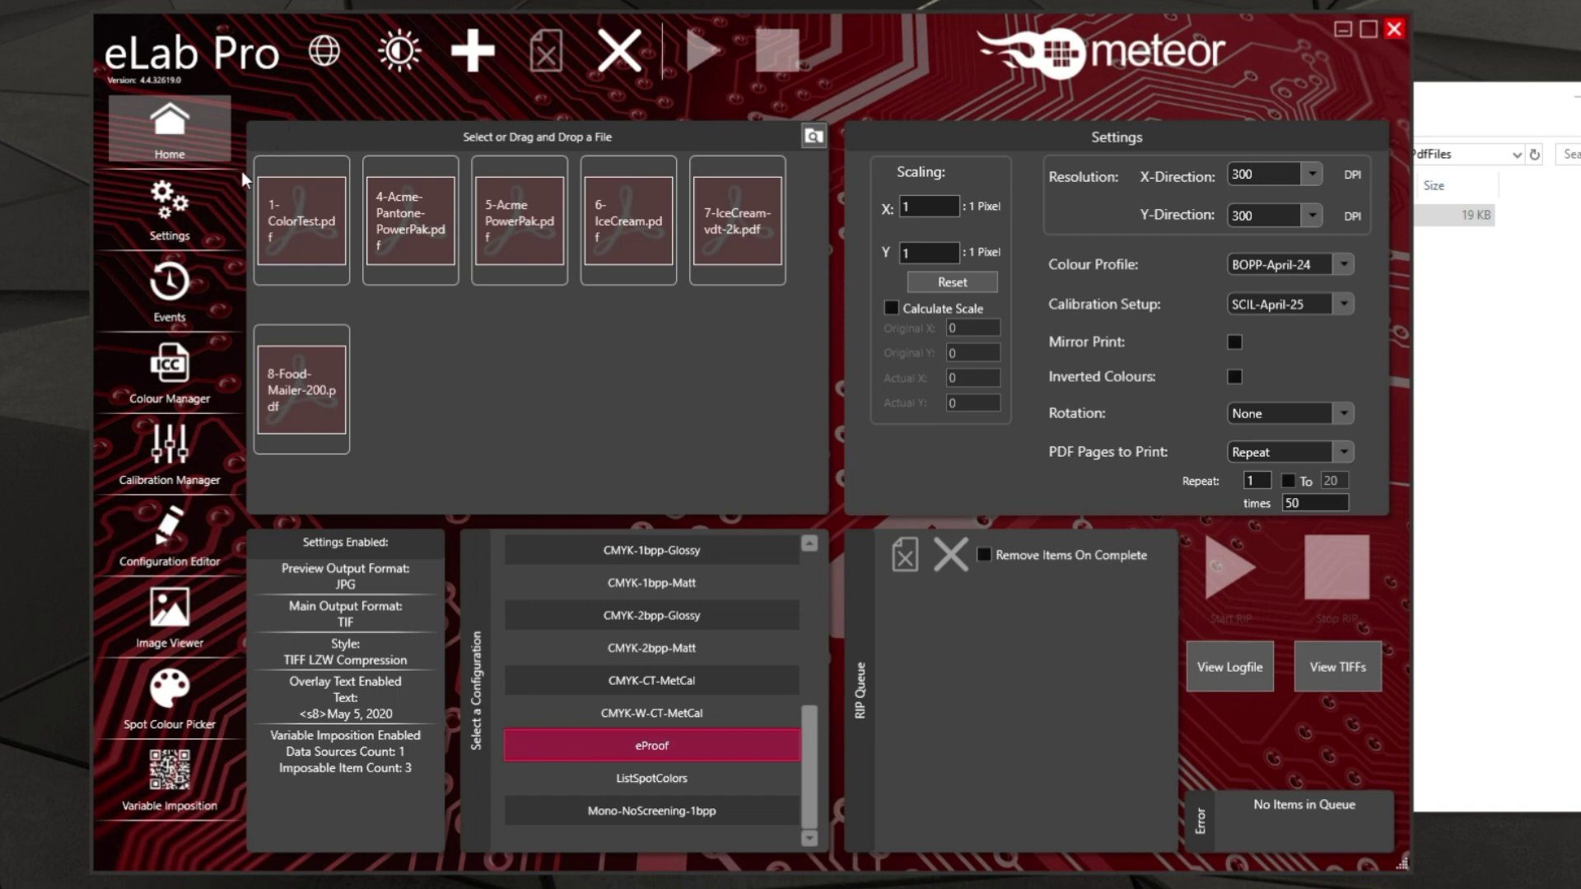
# Turn off the text overlay, enable the label features in the settings and open the Label Features page.
pyautogui.click(180, 215)
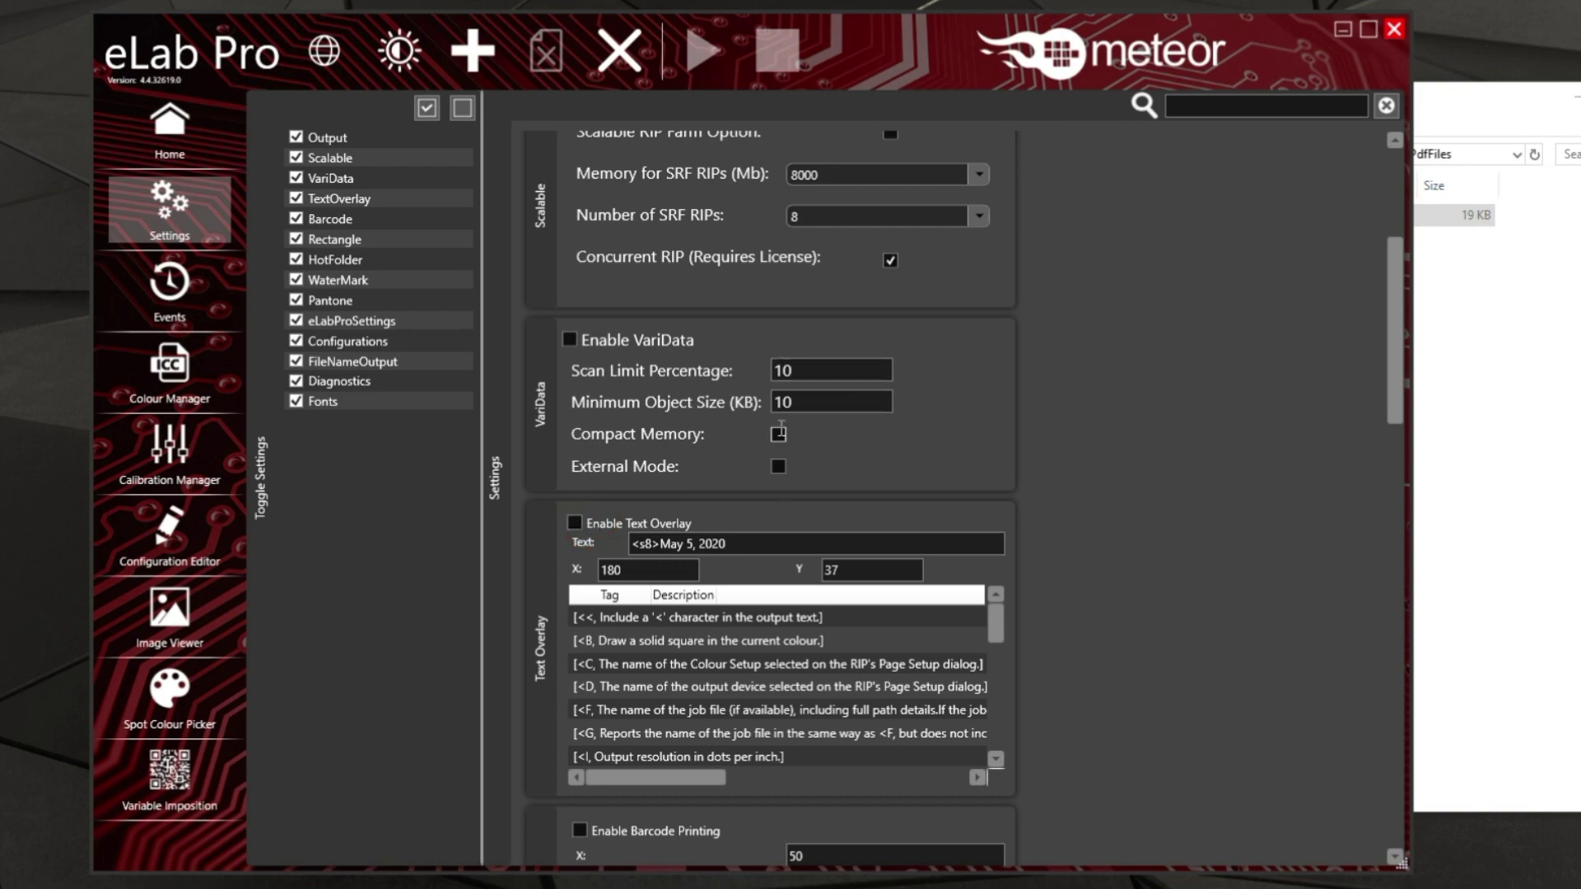
pyautogui.scroll(1, 868, 341)
pyautogui.scroll(4, 871, 341)
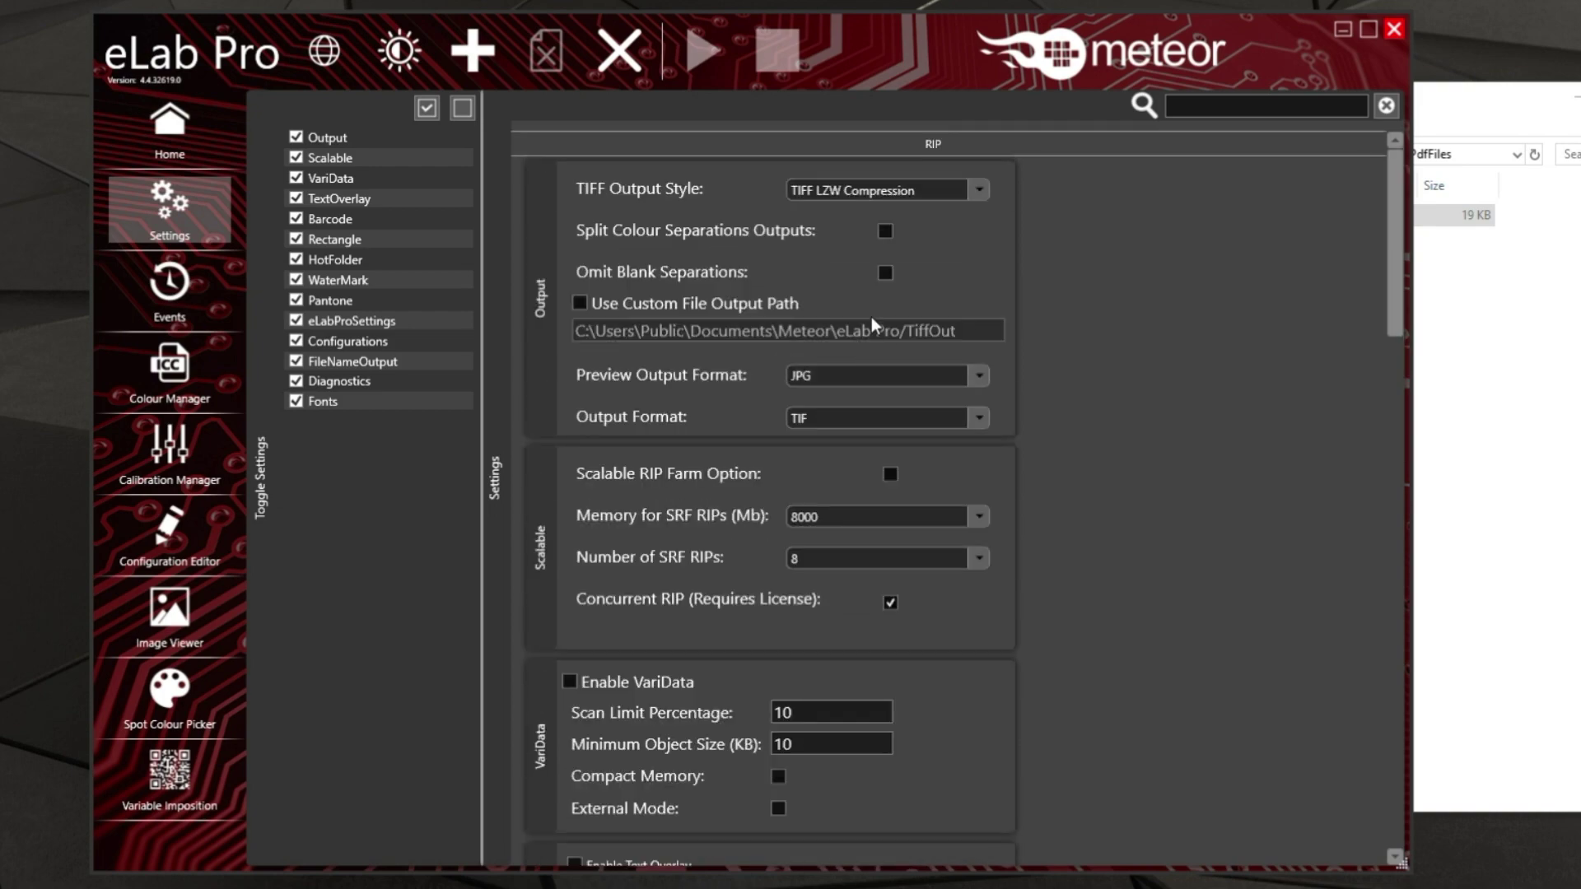
pyautogui.scroll(-9, 868, 321)
pyautogui.scroll(-2, 873, 323)
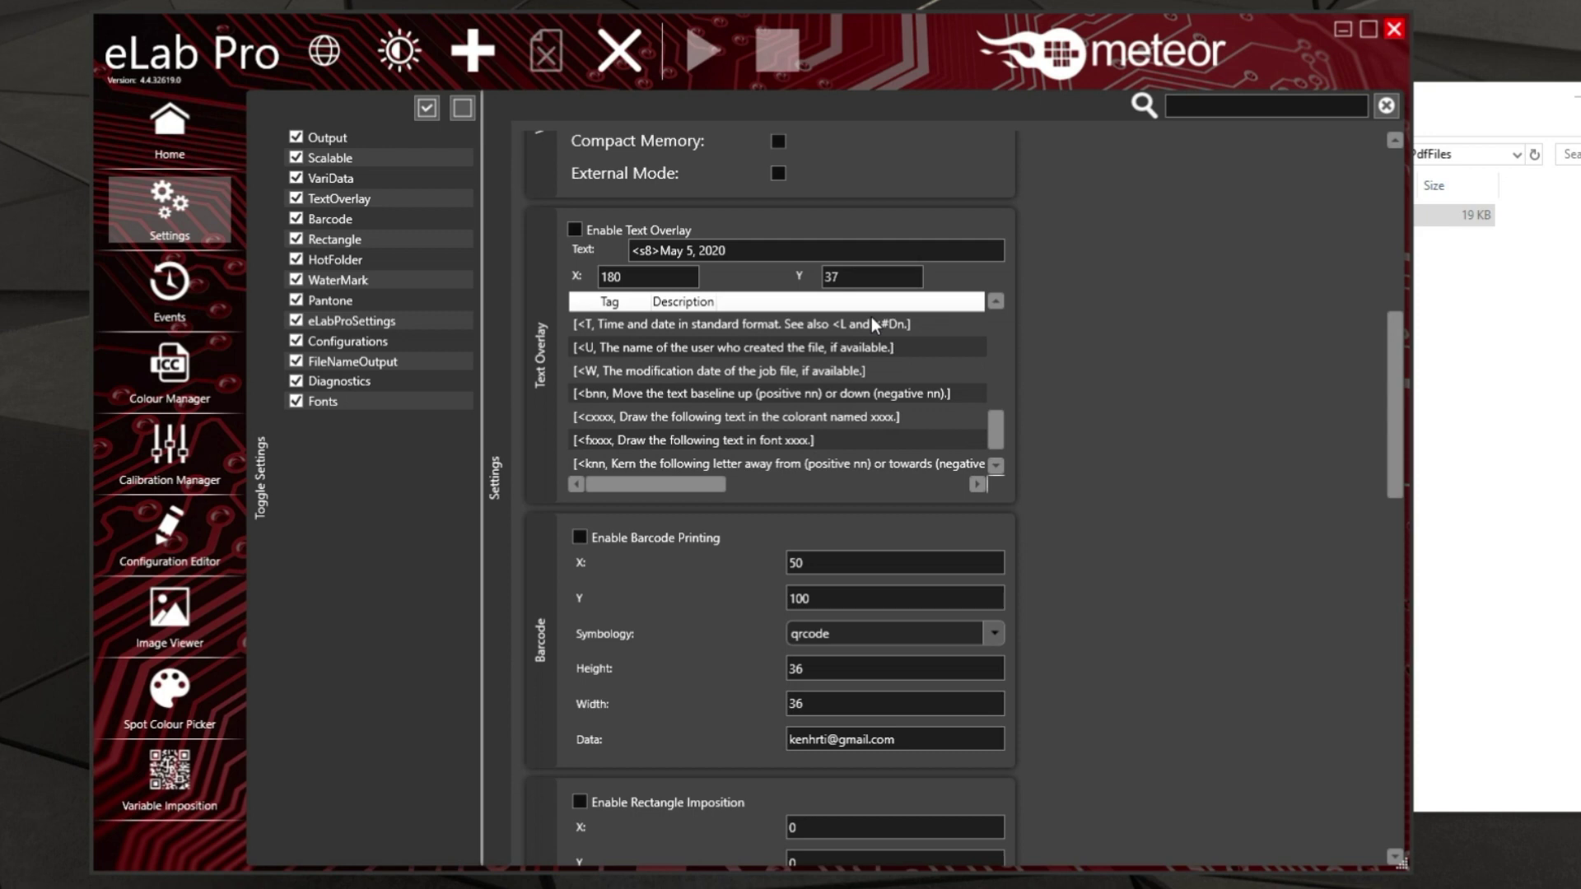
pyautogui.scroll(-3, 1026, 362)
pyautogui.scroll(-12, 1051, 371)
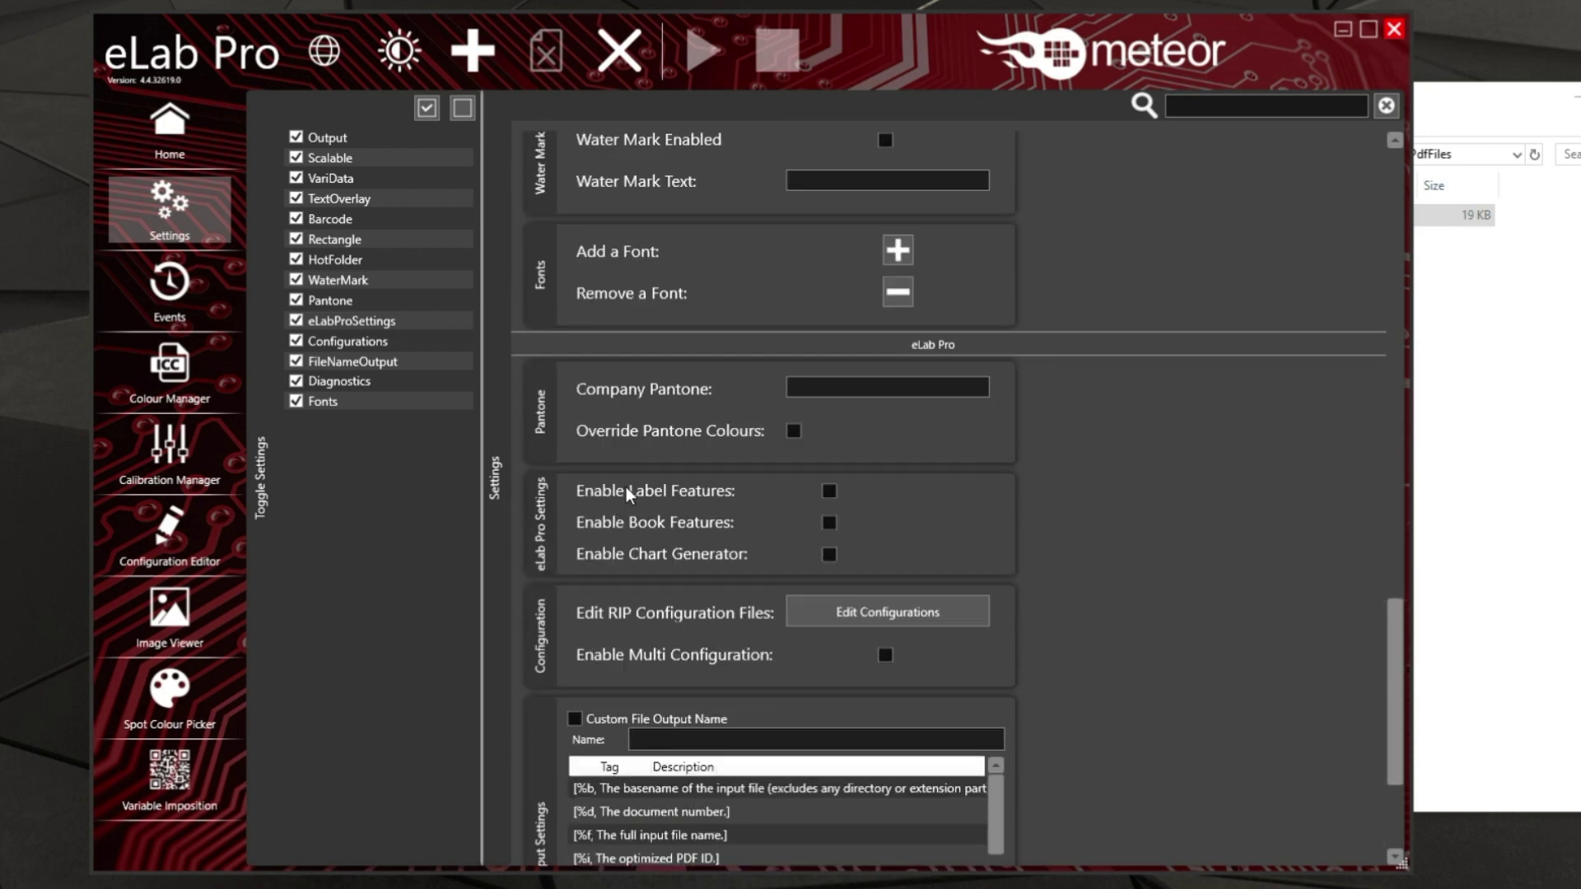
pyautogui.click(829, 492)
pyautogui.scroll(-1, 161, 840)
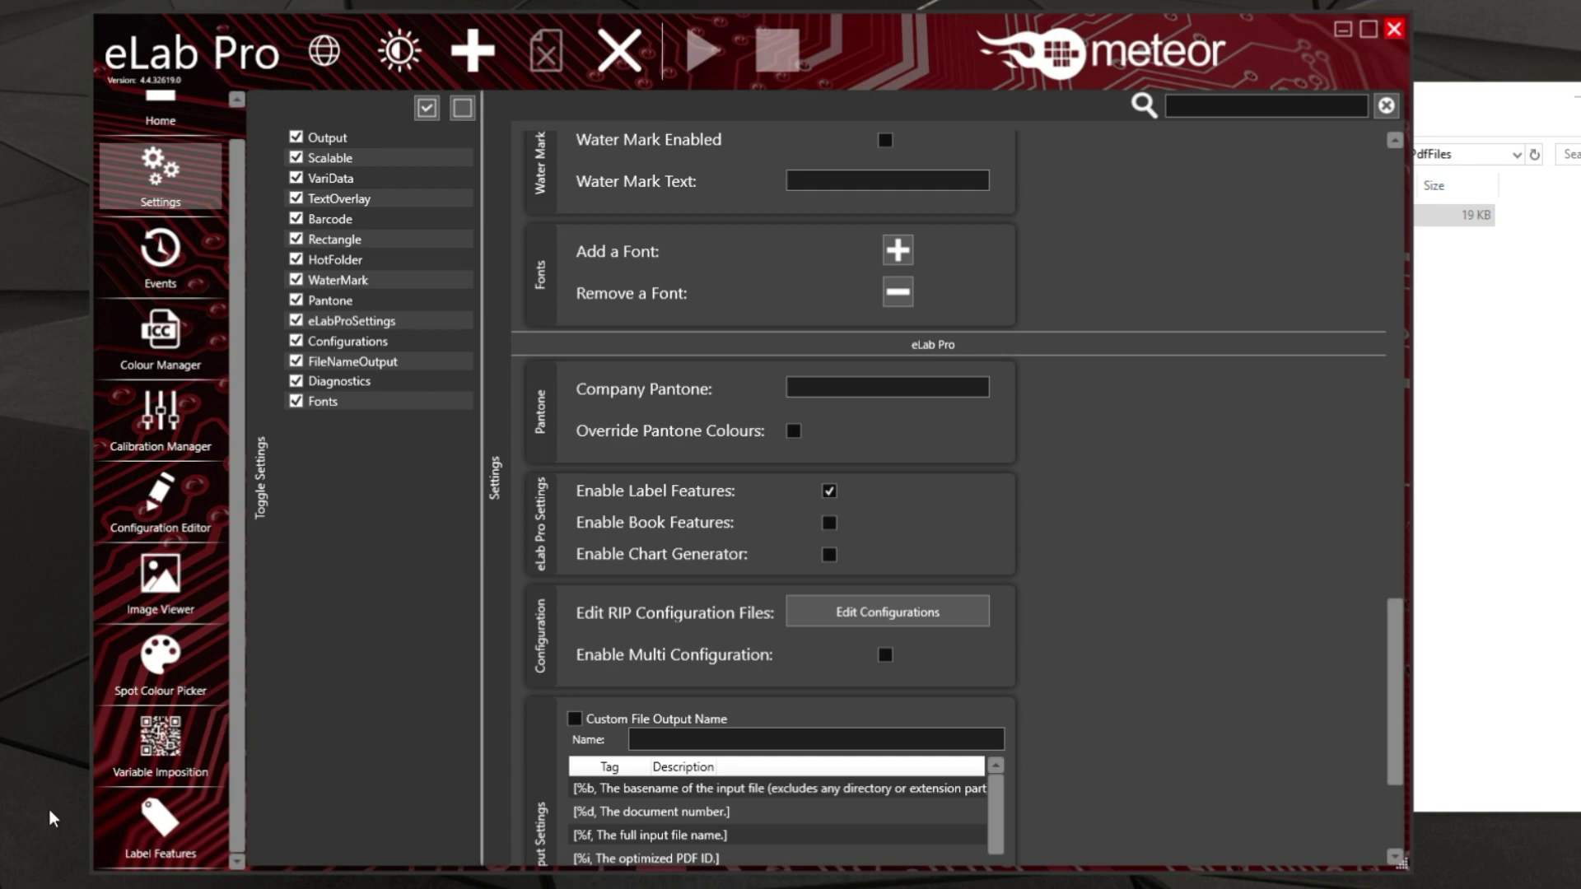
pyautogui.click(156, 833)
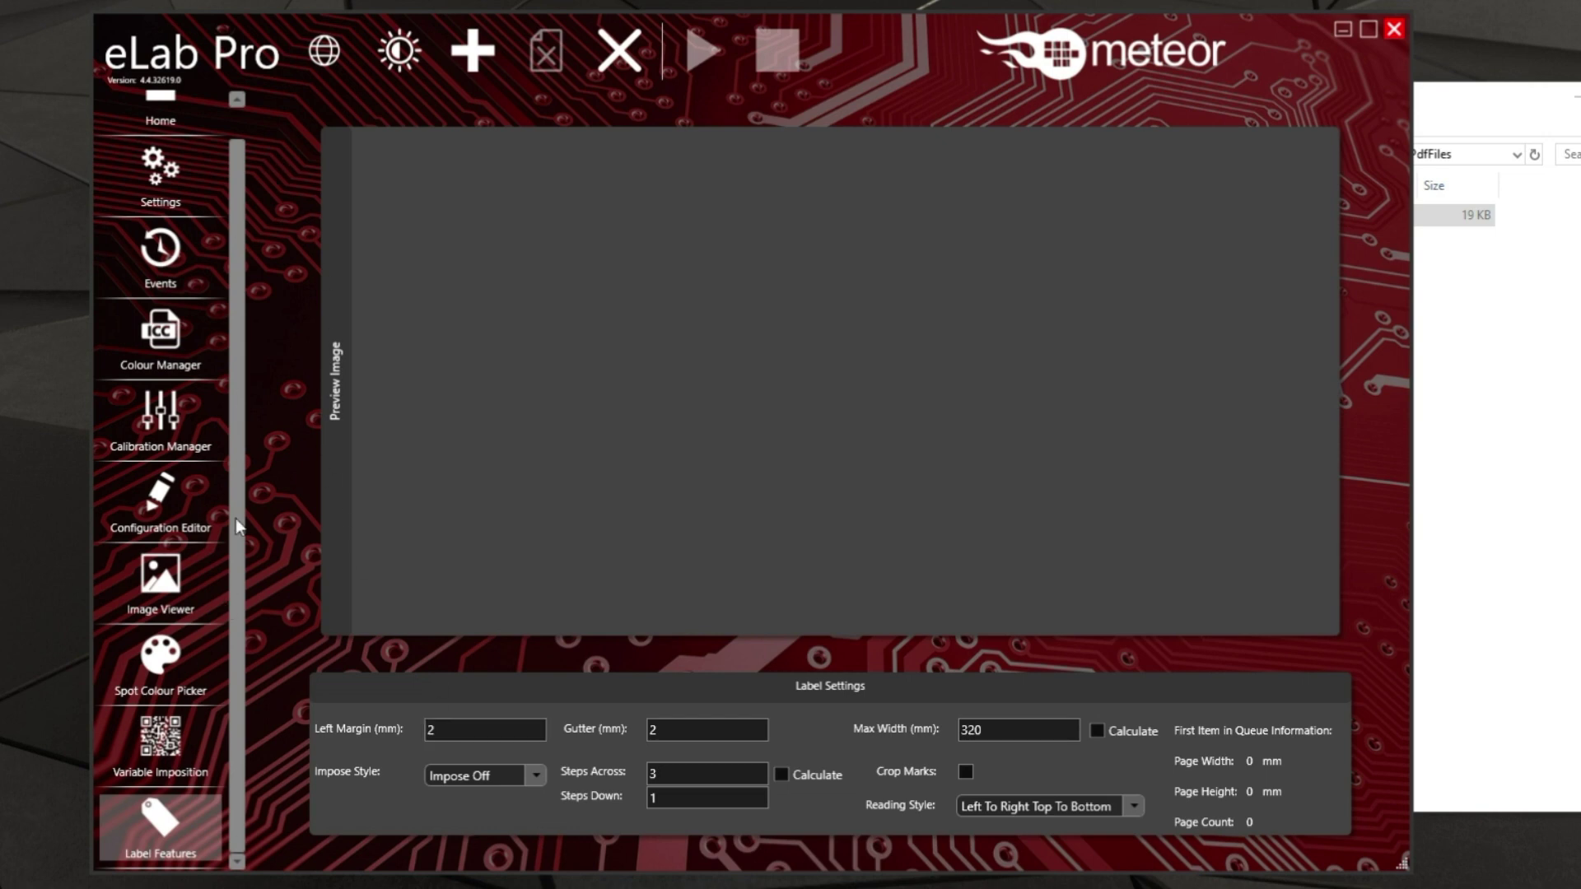
# Add 6-IceCream.pdf to the RIP queue and set the PDF pages to print to All Pages.
pyautogui.click(163, 115)
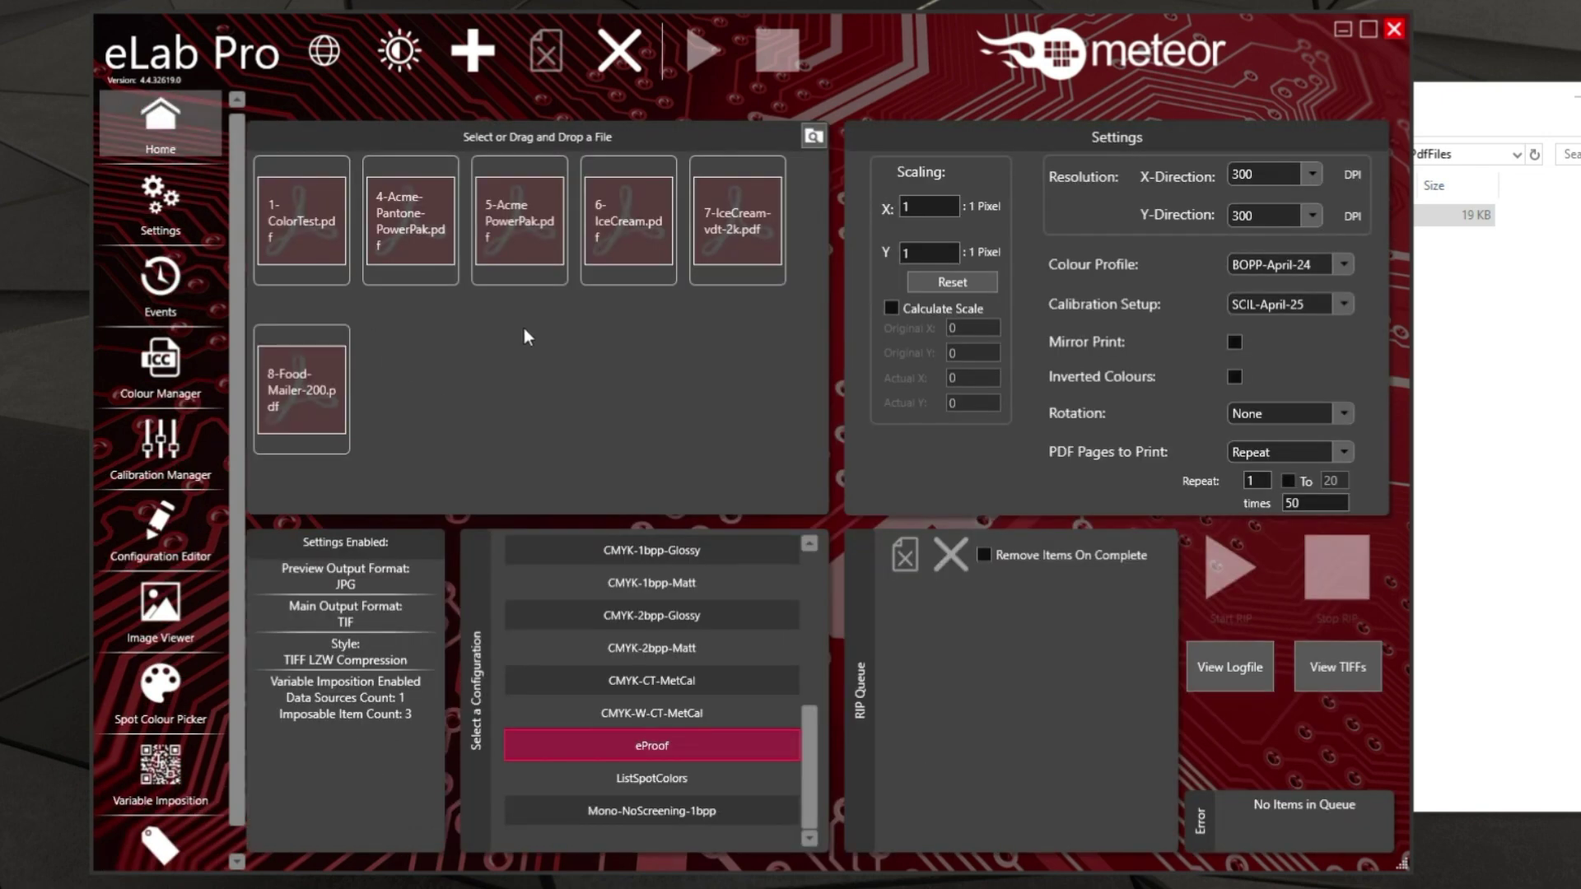
pyautogui.moveTo(619, 221)
pyautogui.click(628, 233)
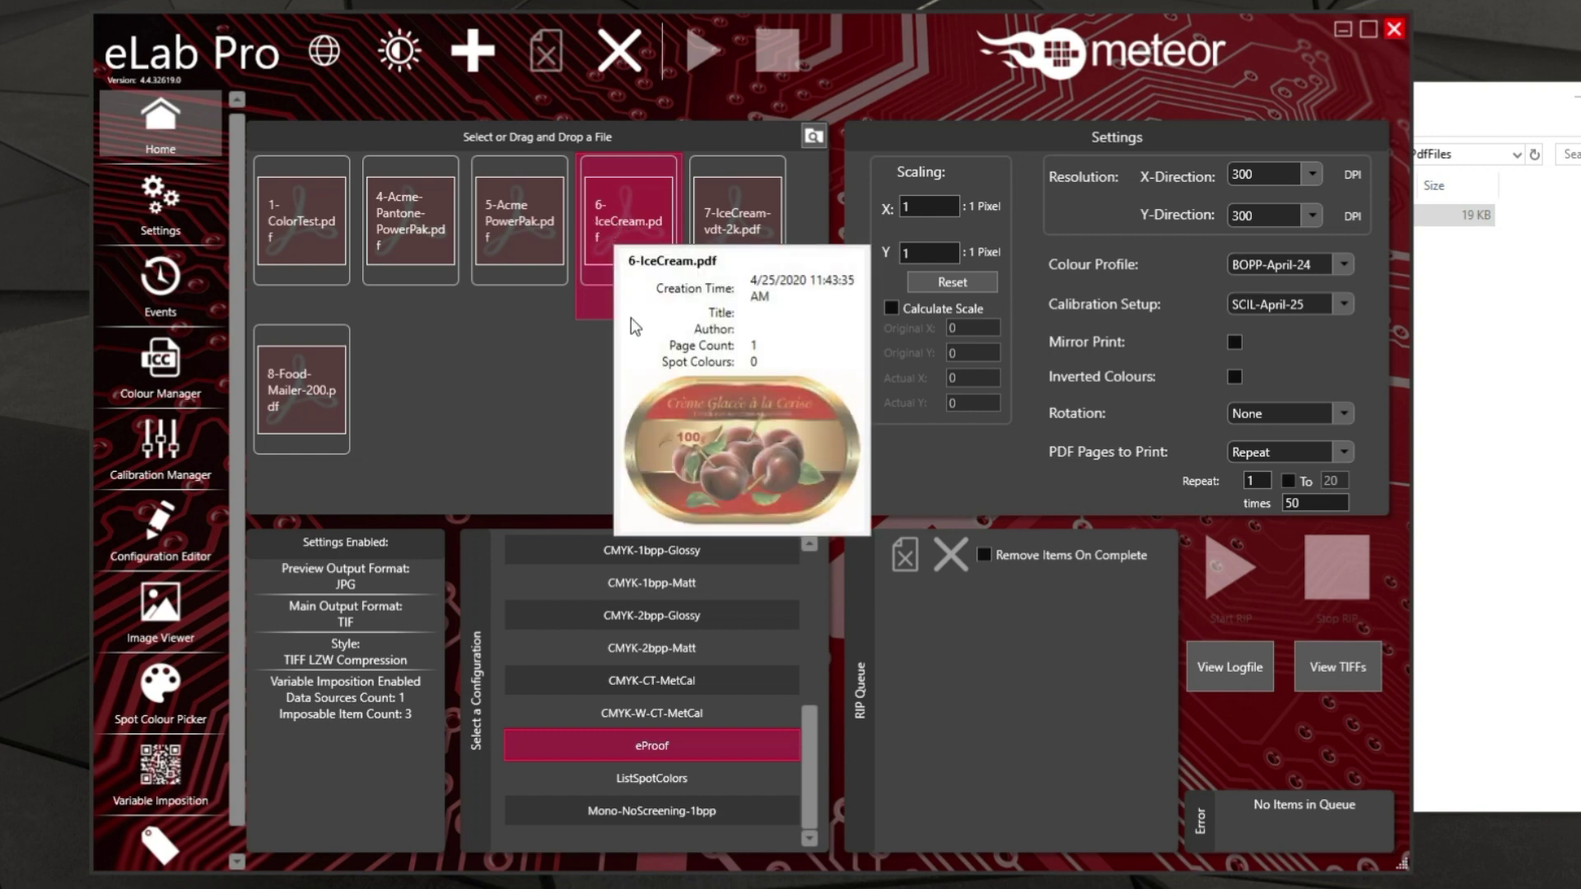
pyautogui.doubleClick(628, 233)
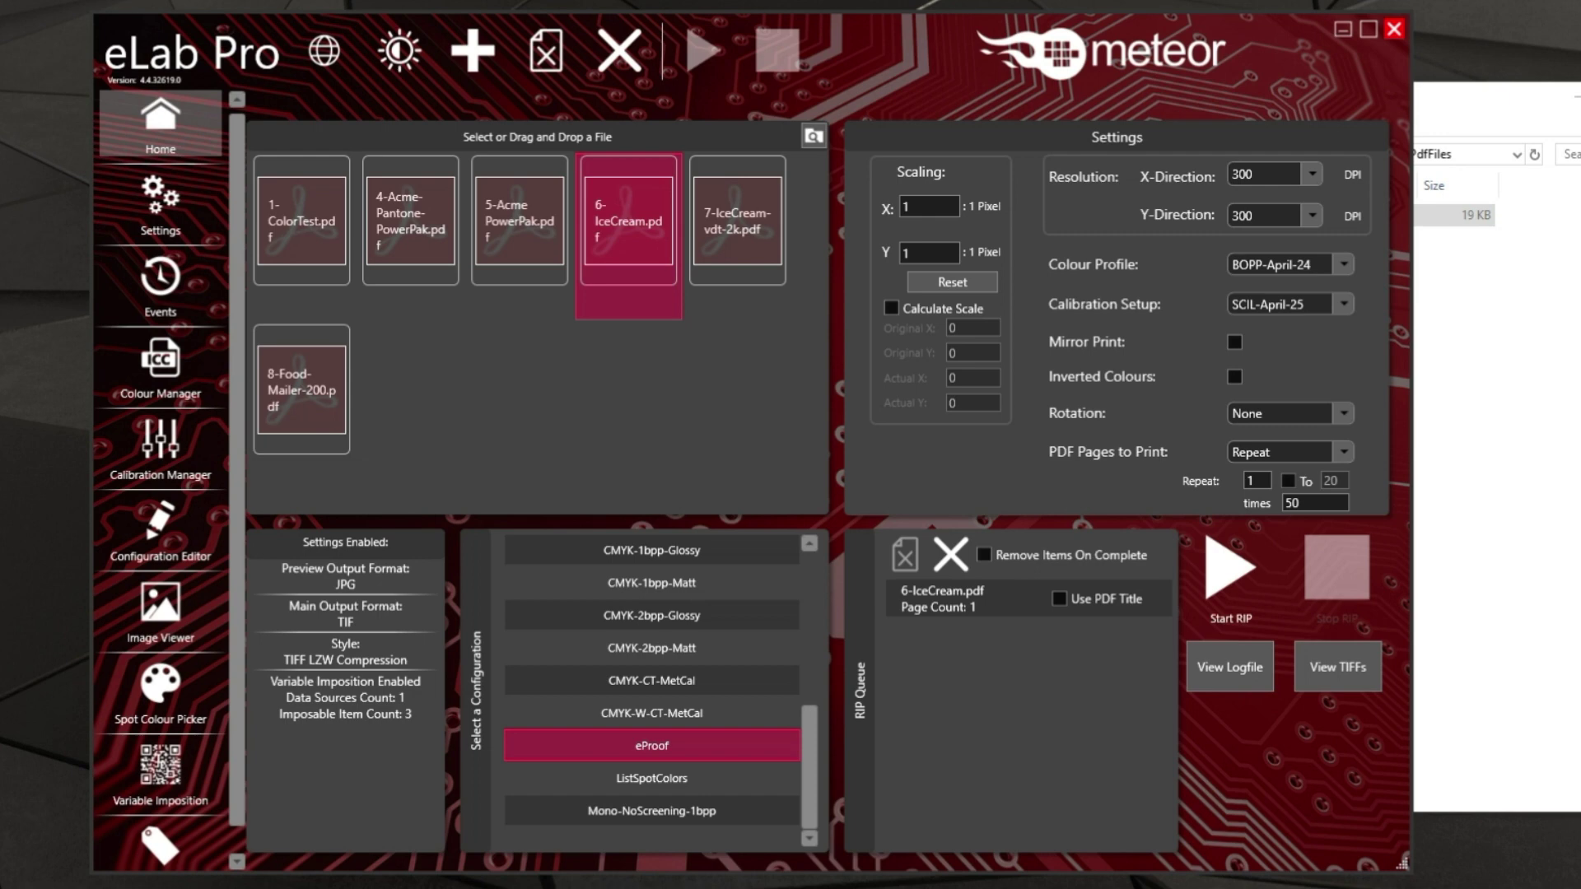
pyautogui.click(1345, 452)
pyautogui.click(1298, 478)
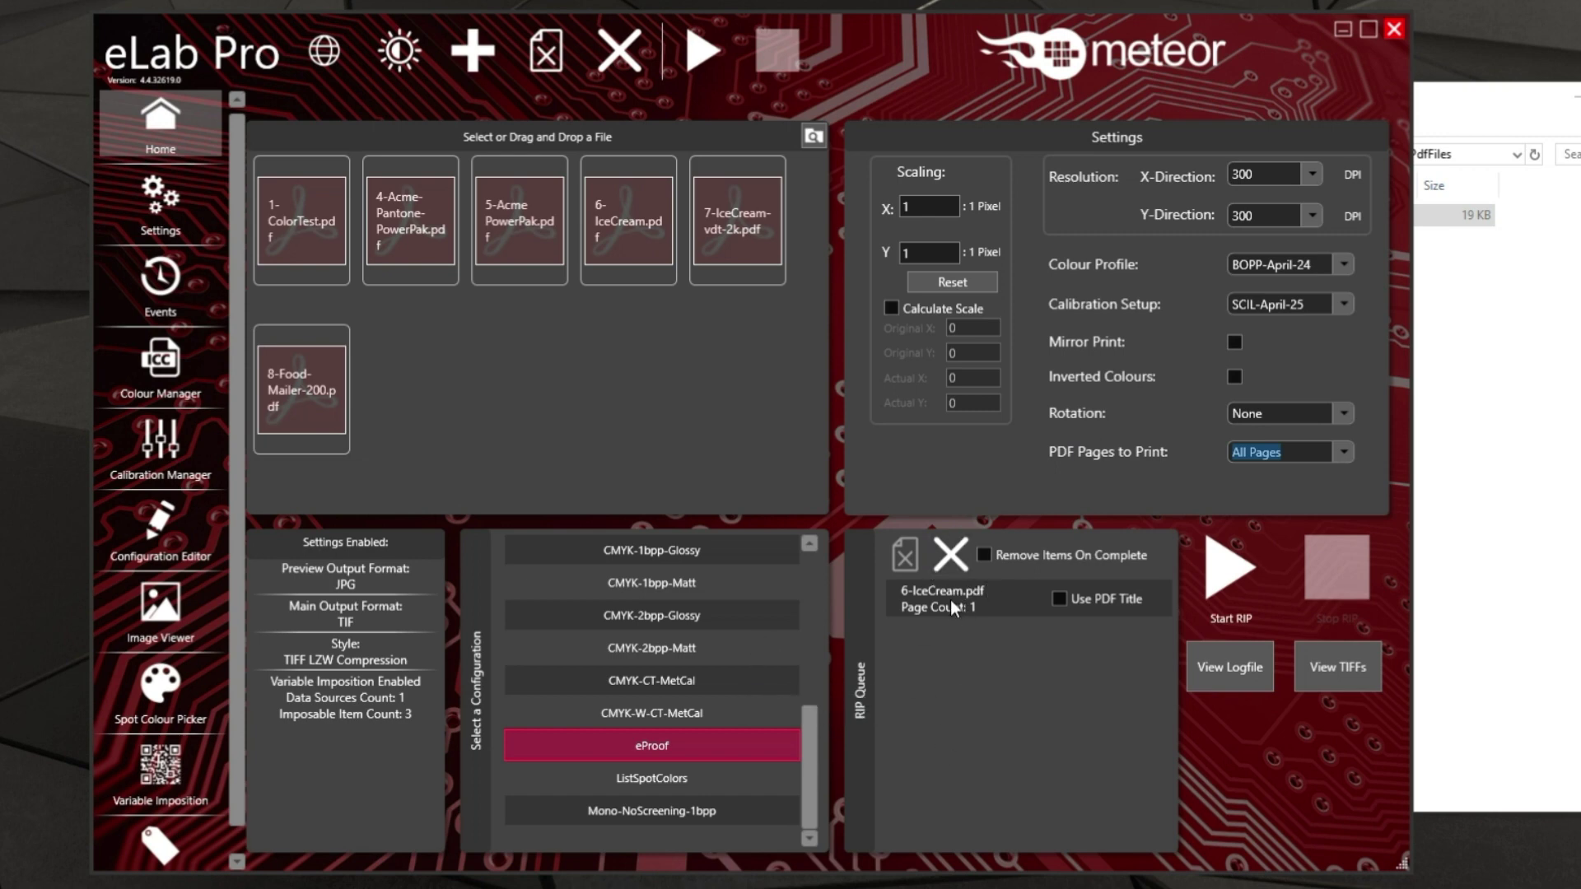
# Set the label impose style to Step Repeat for the queued ice cream label.
pyautogui.click(194, 856)
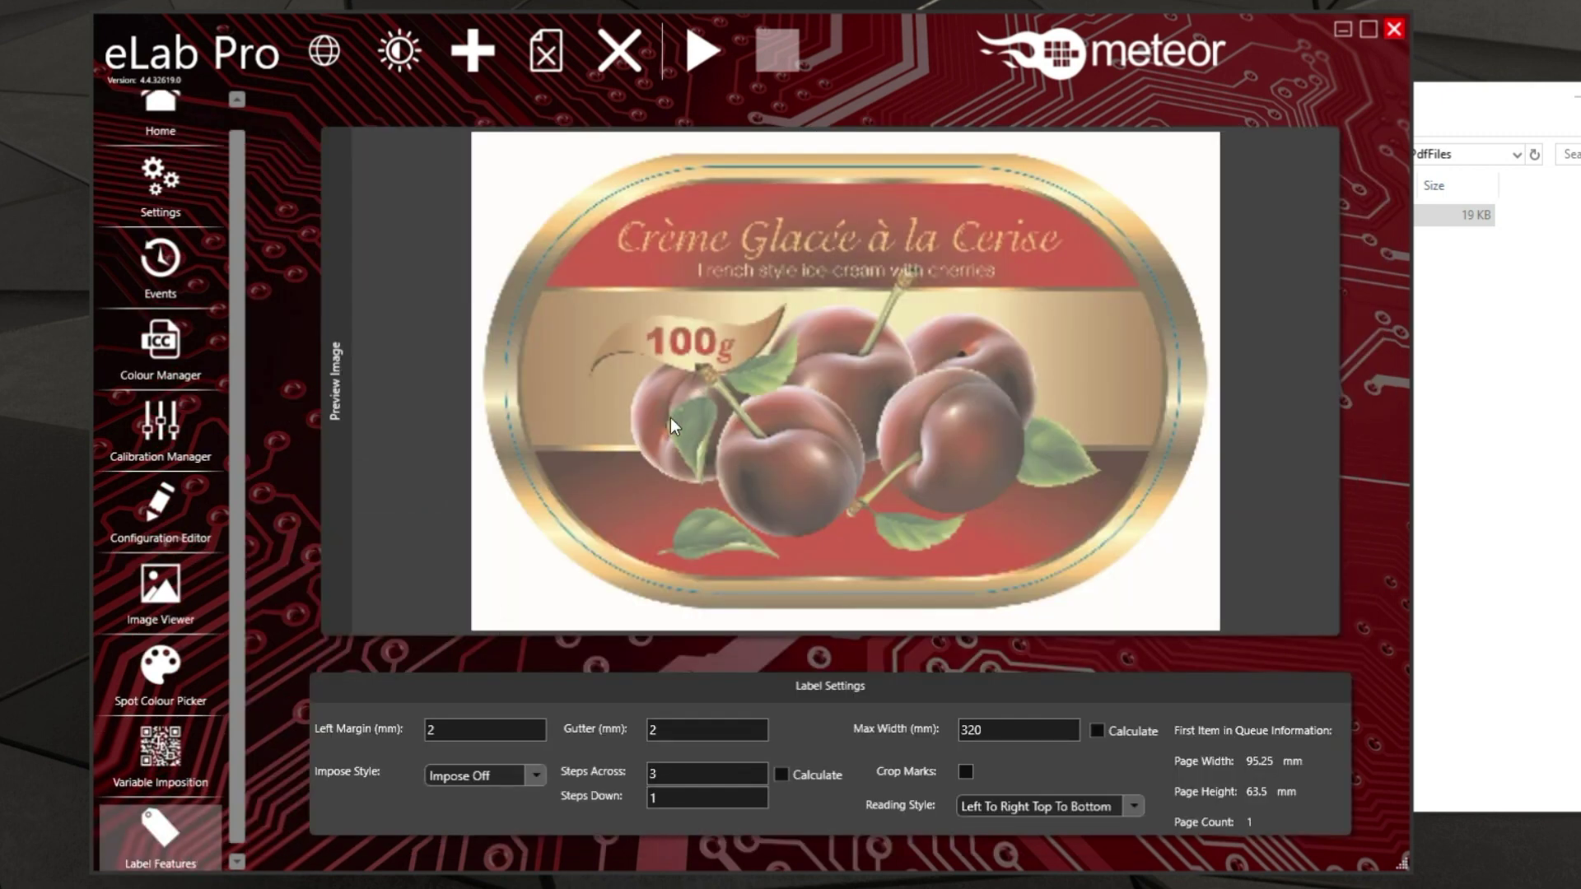
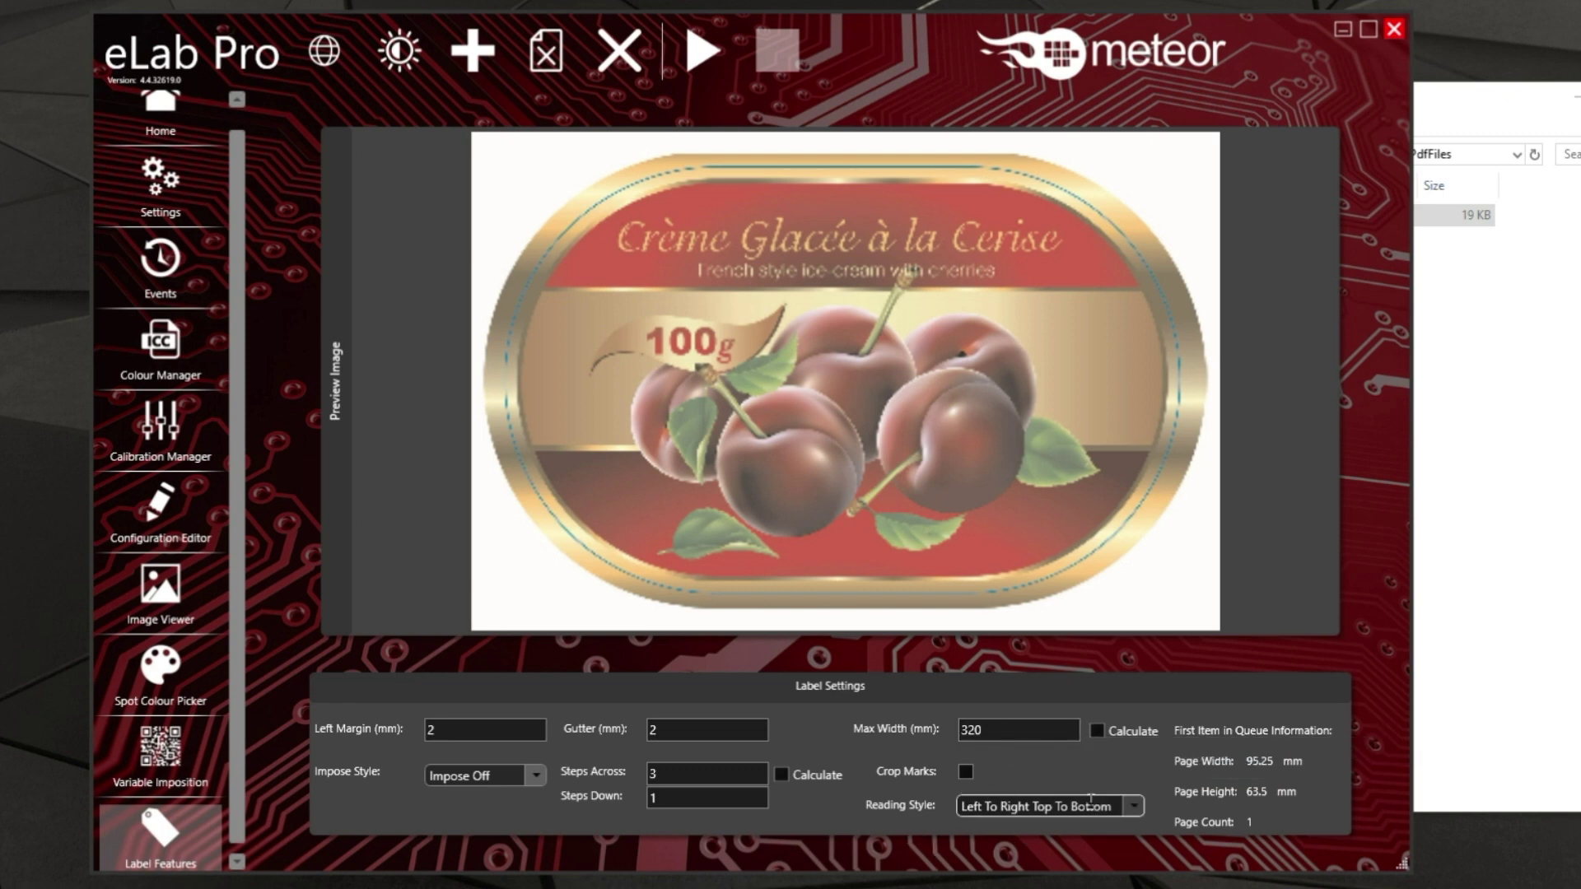
pyautogui.click(527, 778)
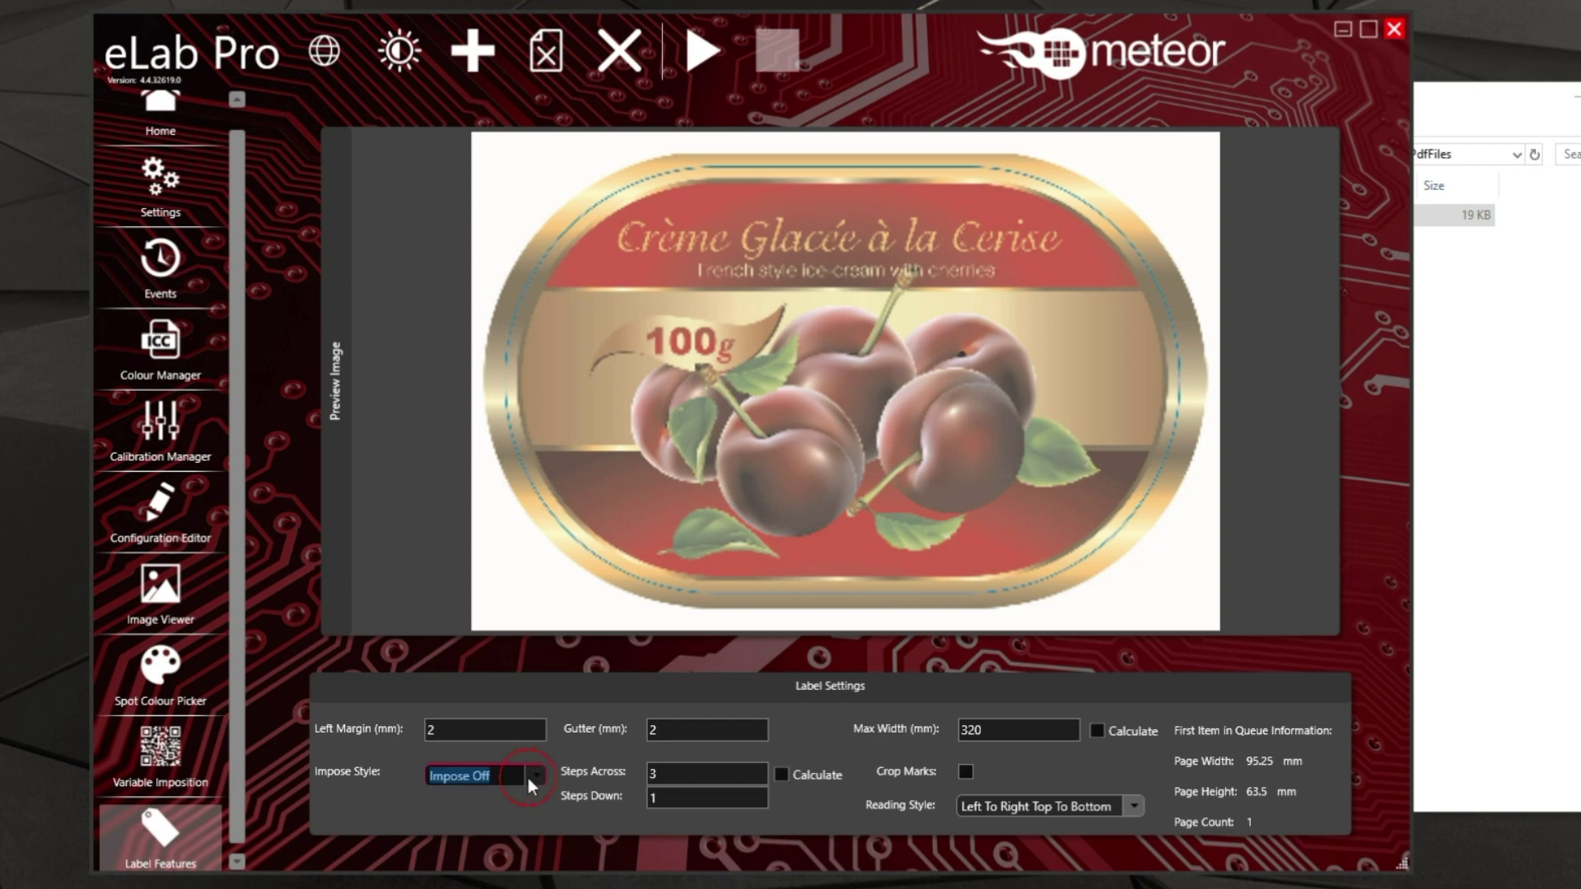
pyautogui.click(499, 799)
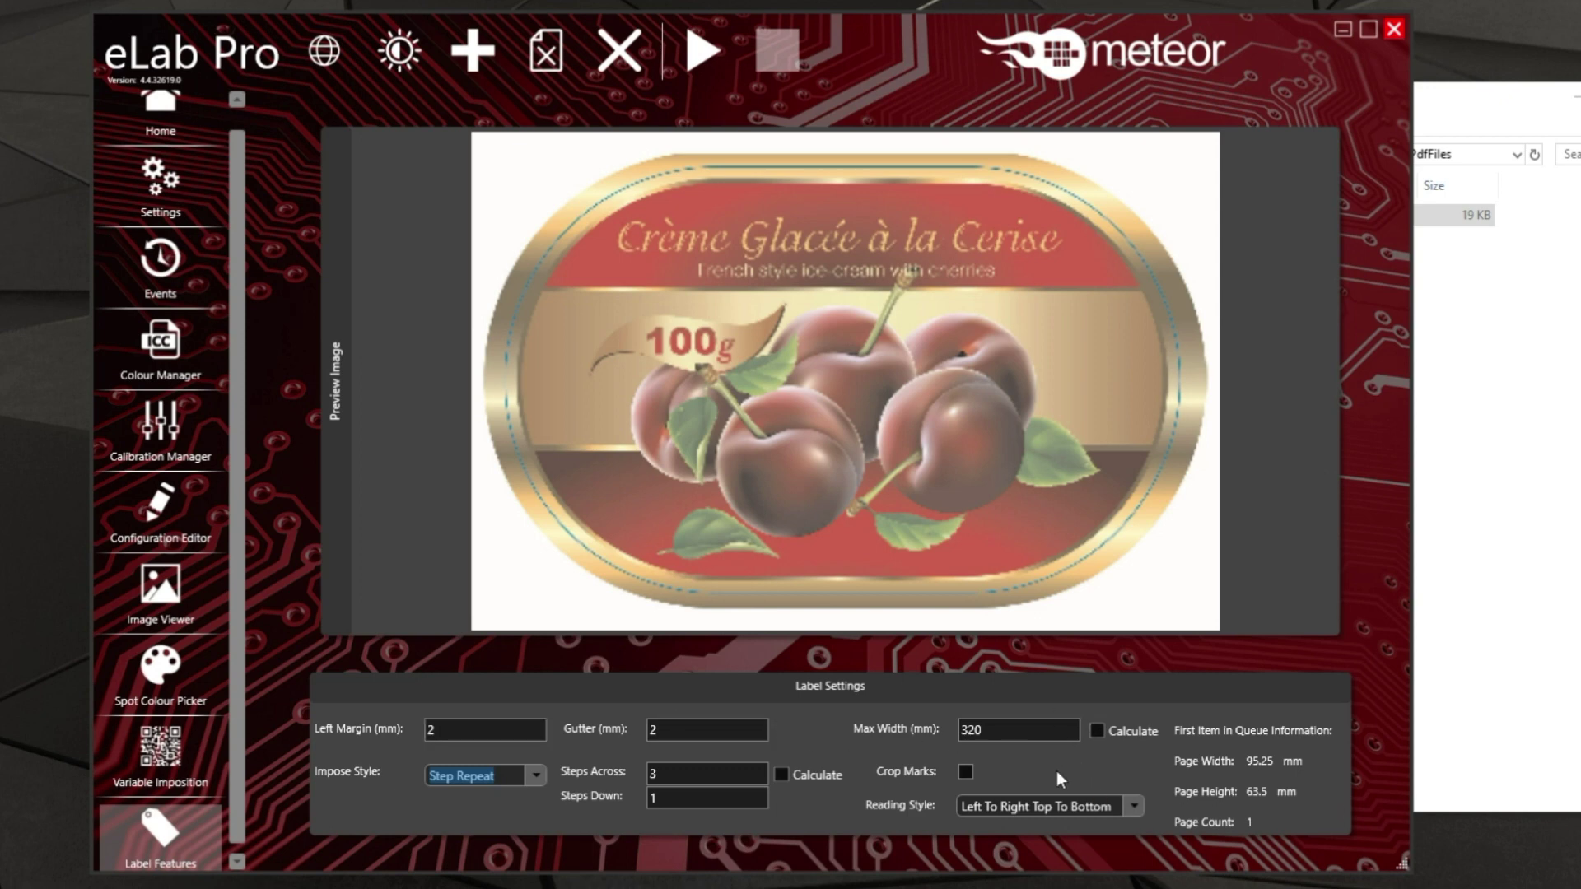
# Disable variable imposition and return to the home page.
pyautogui.click(169, 121)
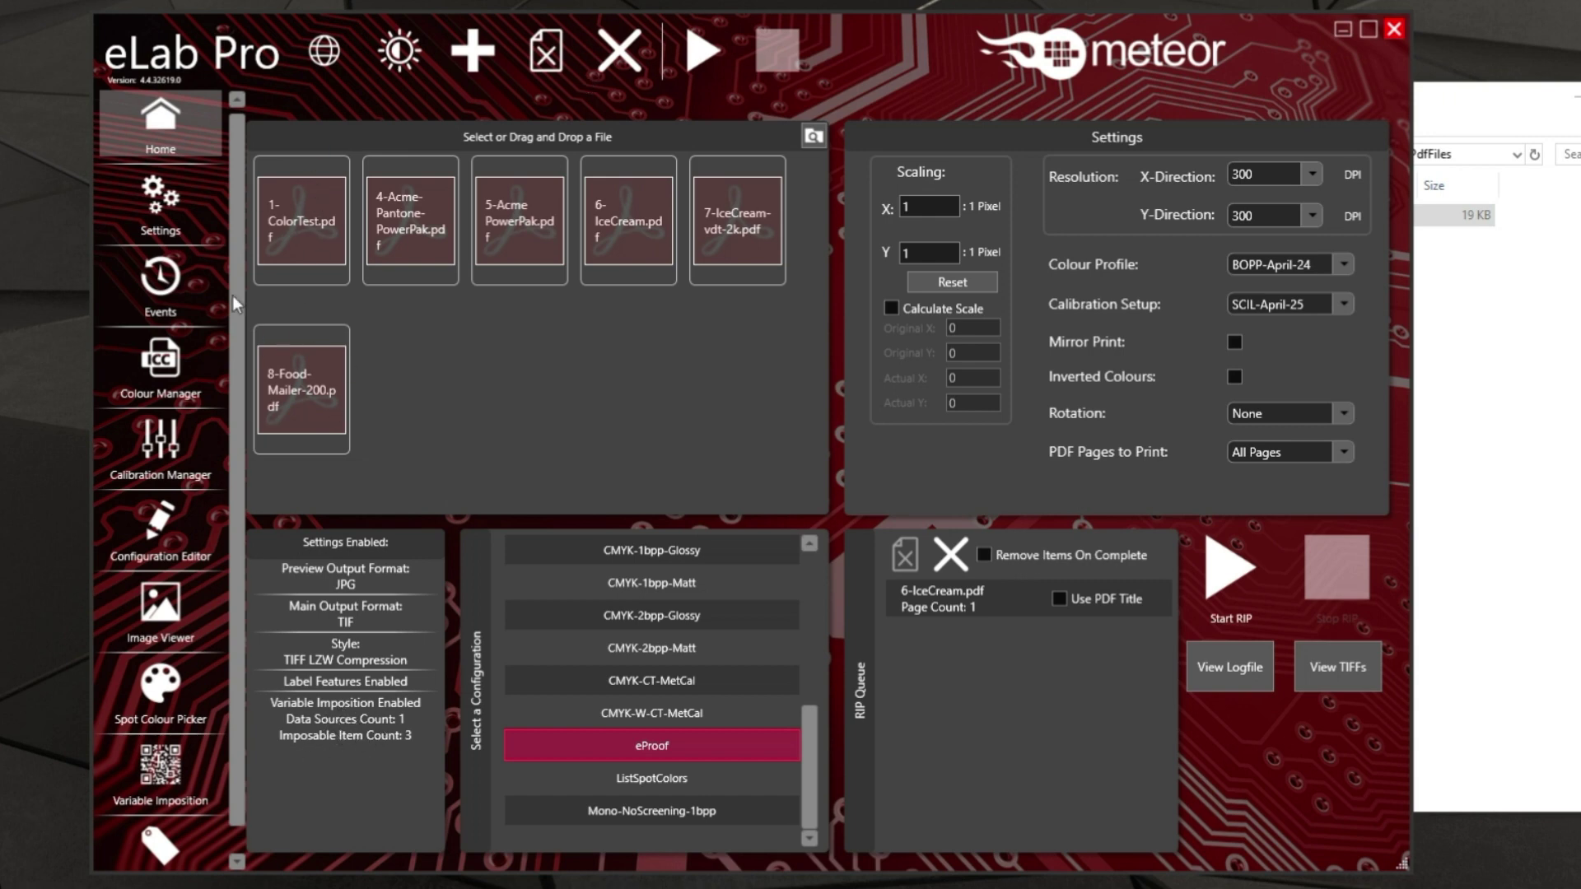
pyautogui.click(158, 222)
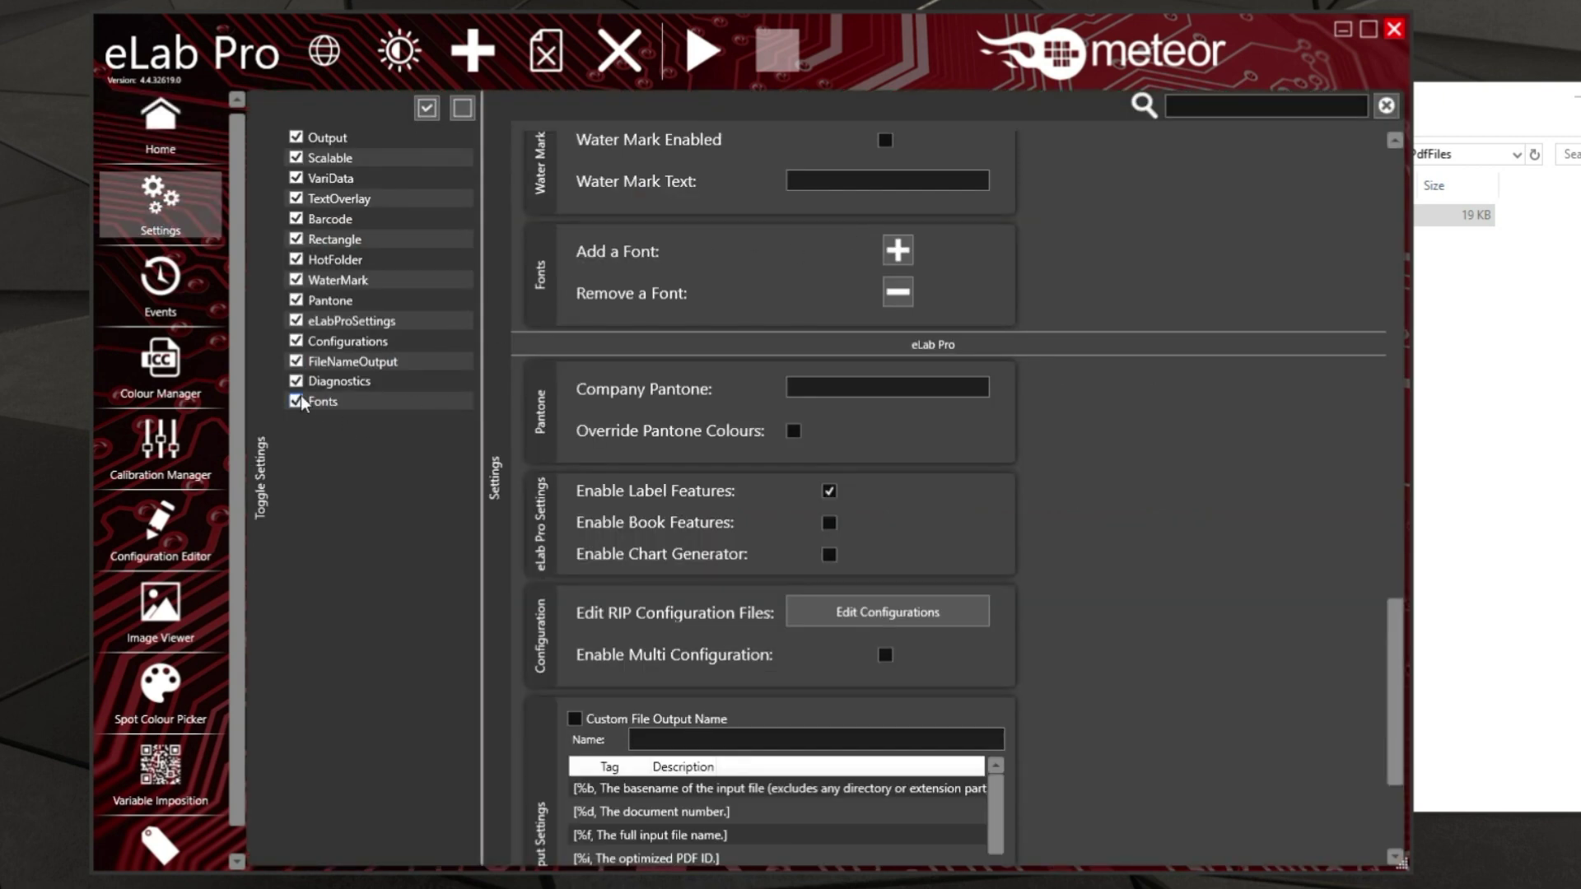
pyautogui.click(160, 769)
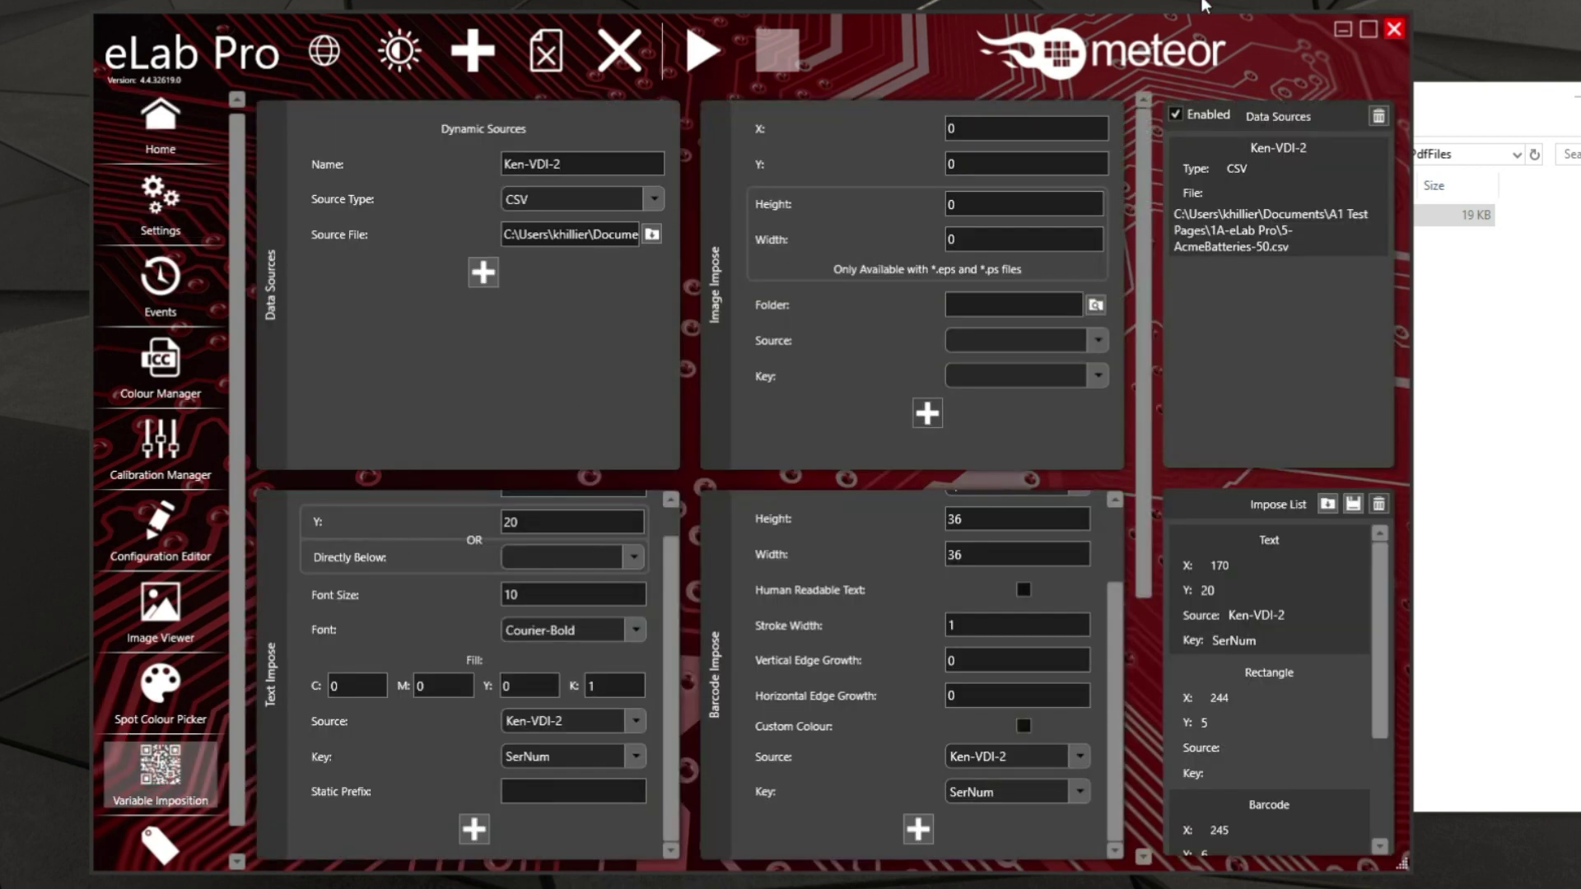
pyautogui.click(1215, 116)
pyautogui.click(162, 123)
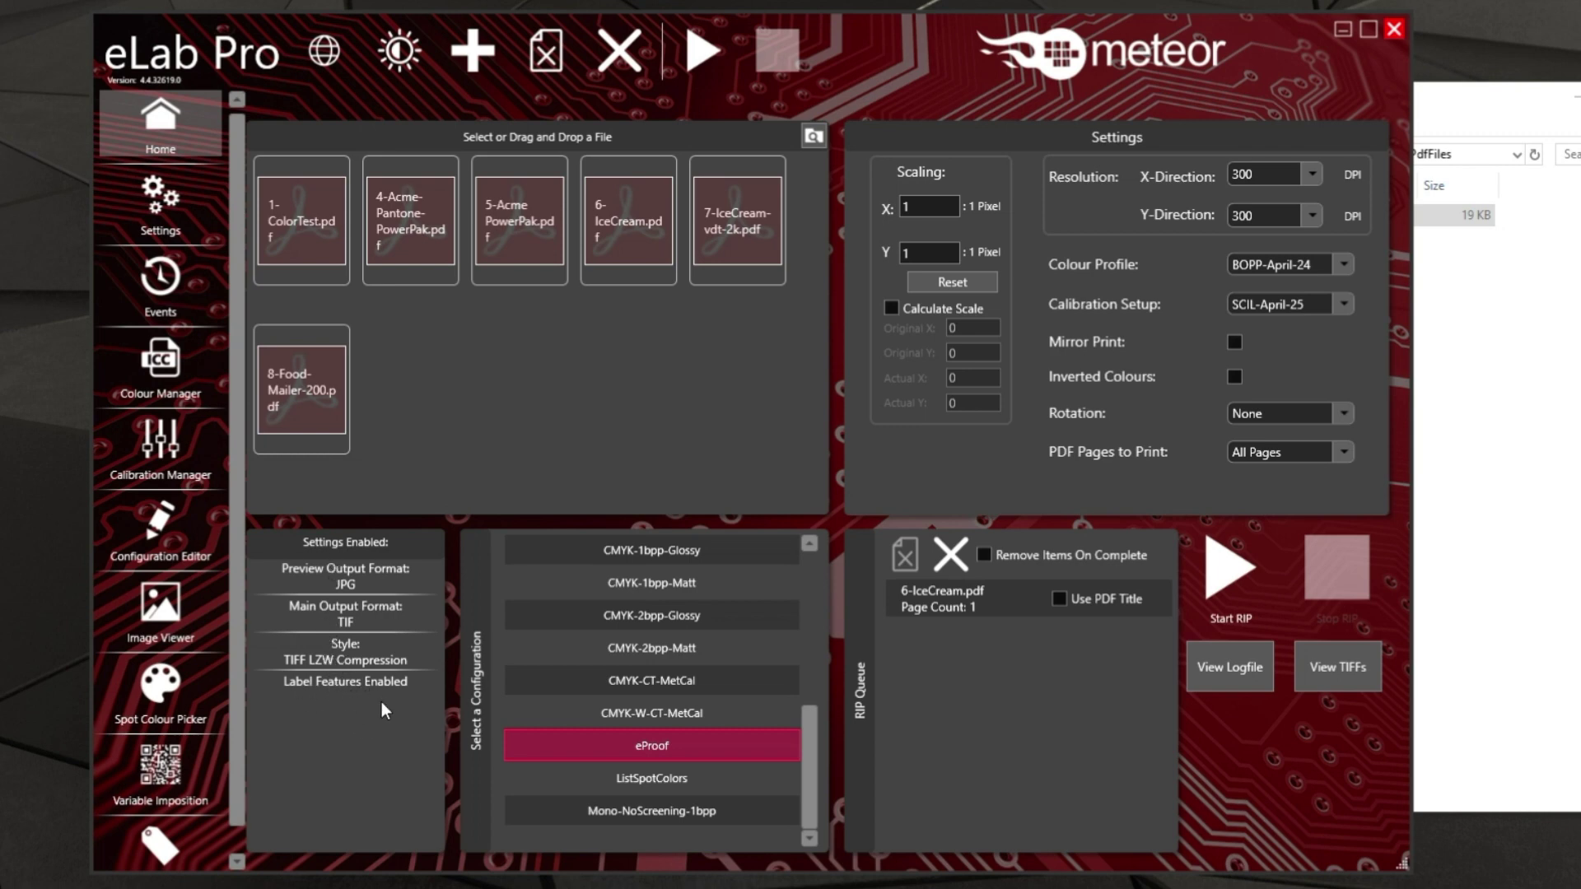
# RIP the queued 6-IceCream.pdf and open the TIFF output folder.
pyautogui.click(997, 589)
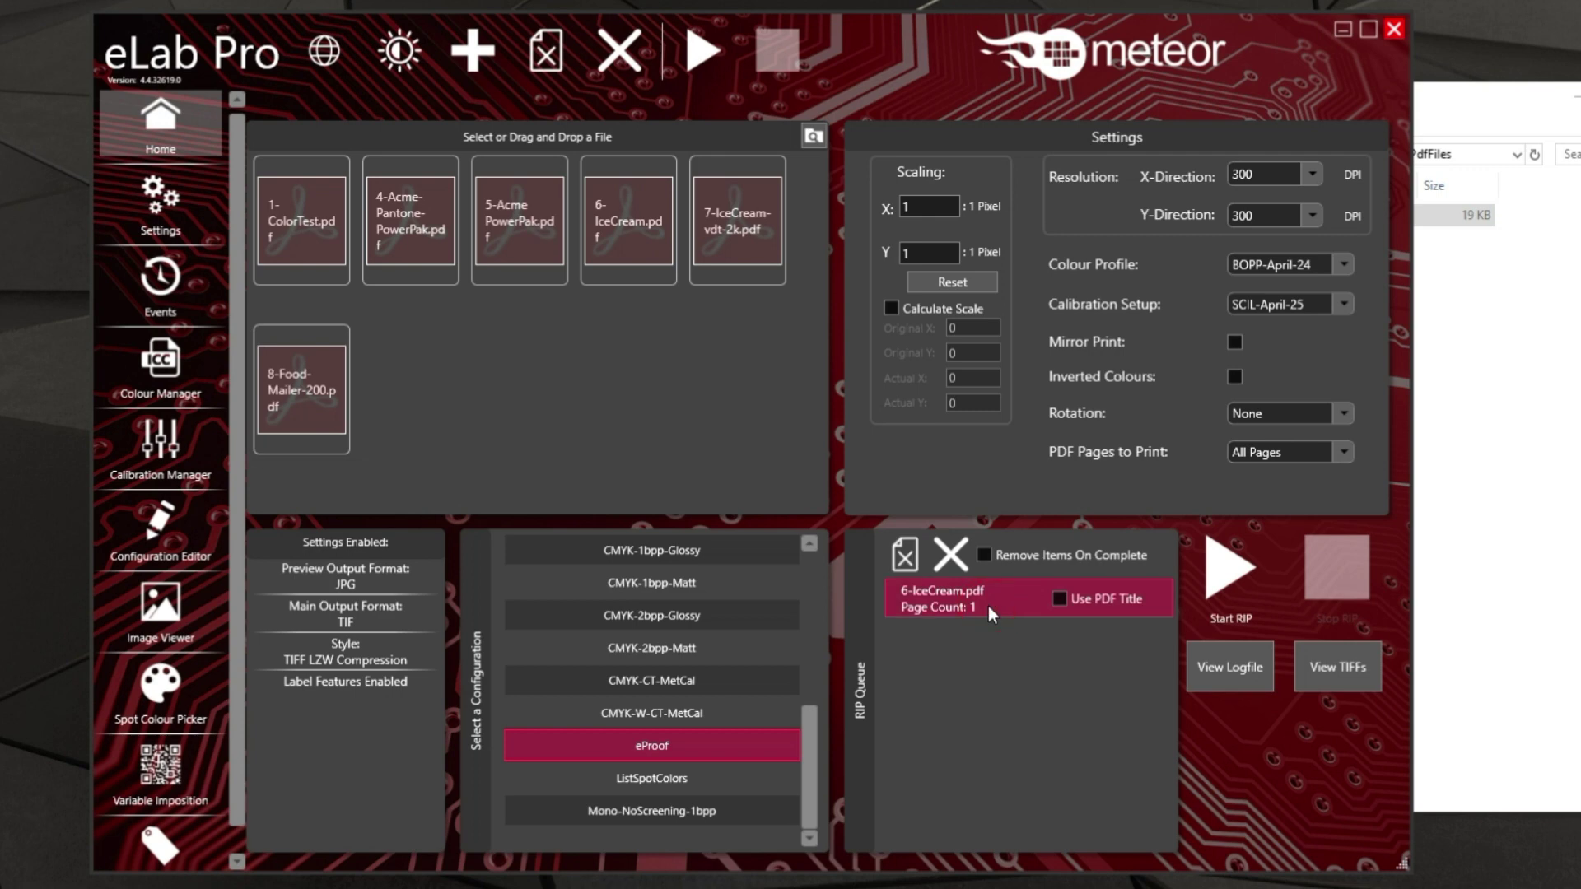
pyautogui.click(1230, 568)
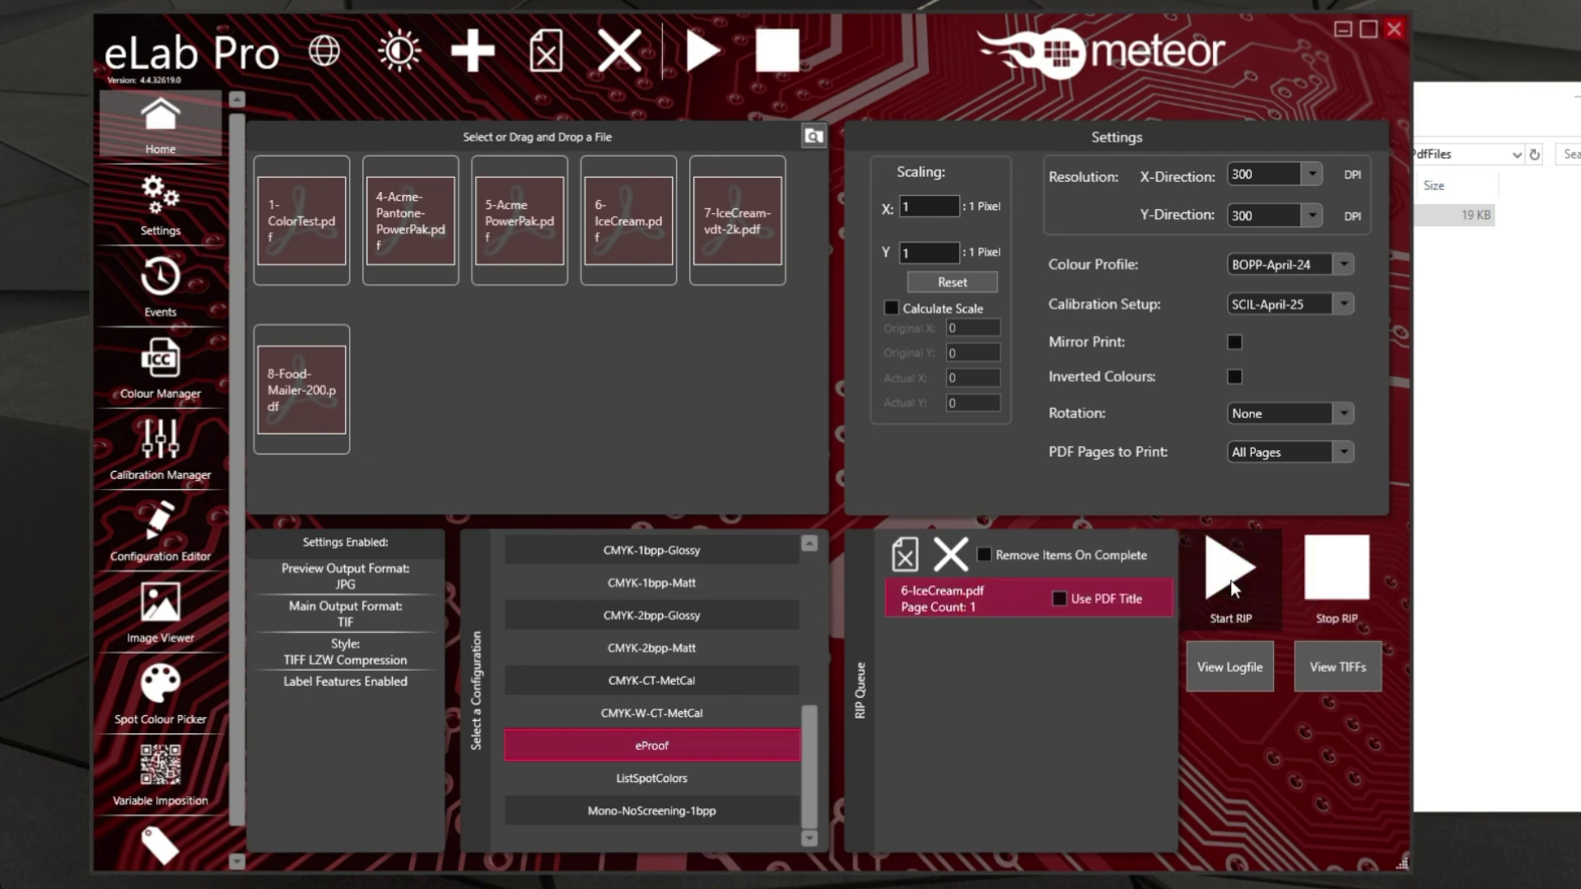
pyautogui.click(1350, 667)
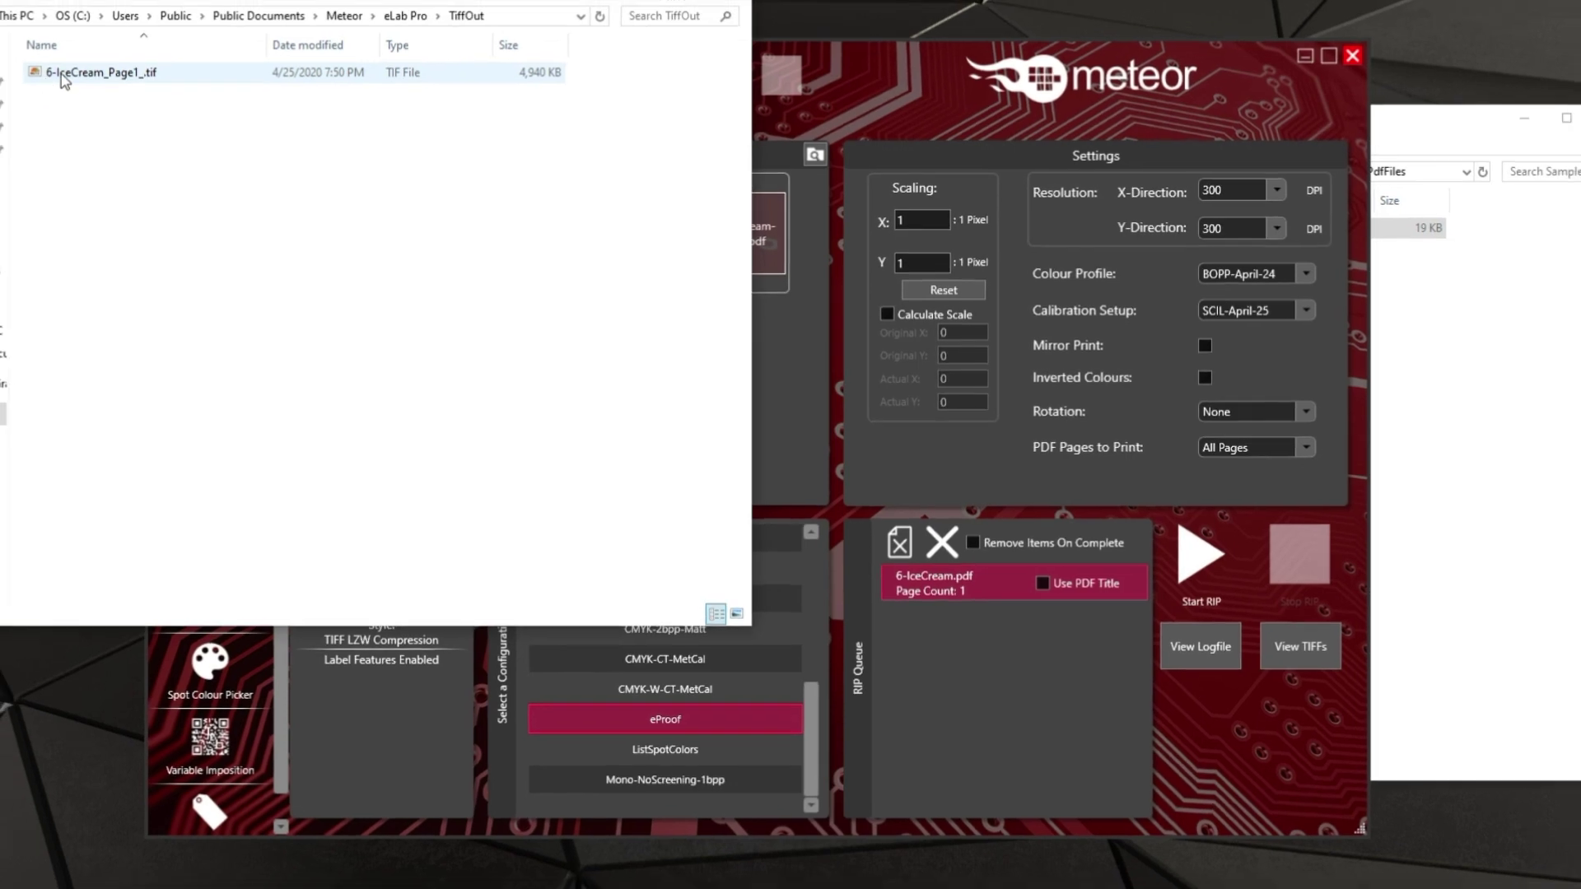
# Show the output folder's files as thumbnails, inspect the step-and-repeat layout in 6-IceCream_Page1_.tif, and close the viewer and folder.
pyautogui.click(91, 11)
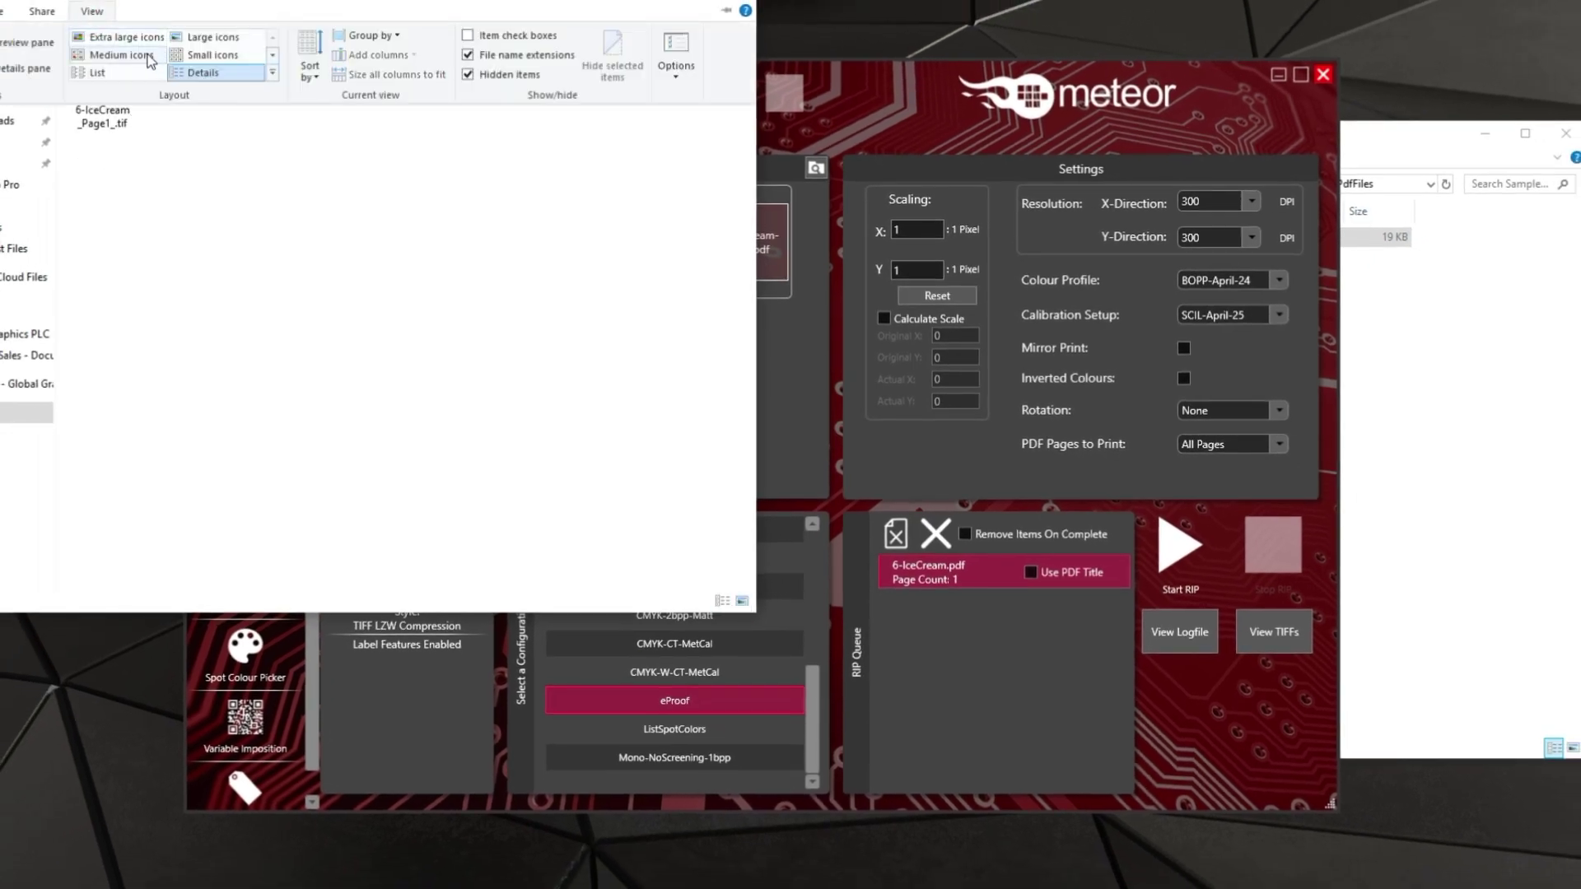
pyautogui.click(188, 37)
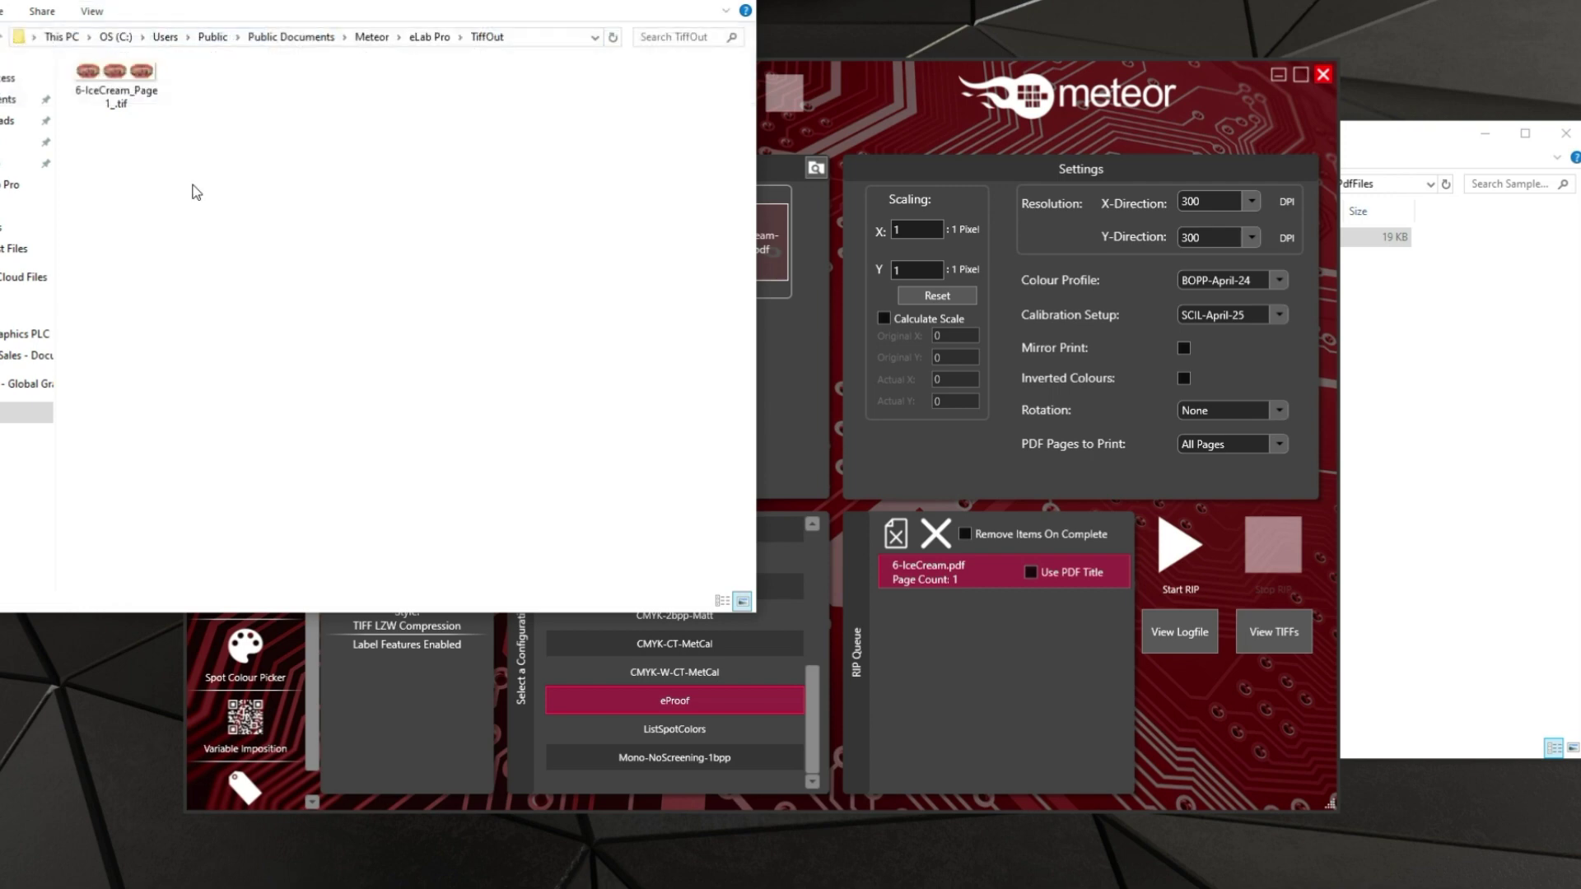
pyautogui.doubleClick(123, 78)
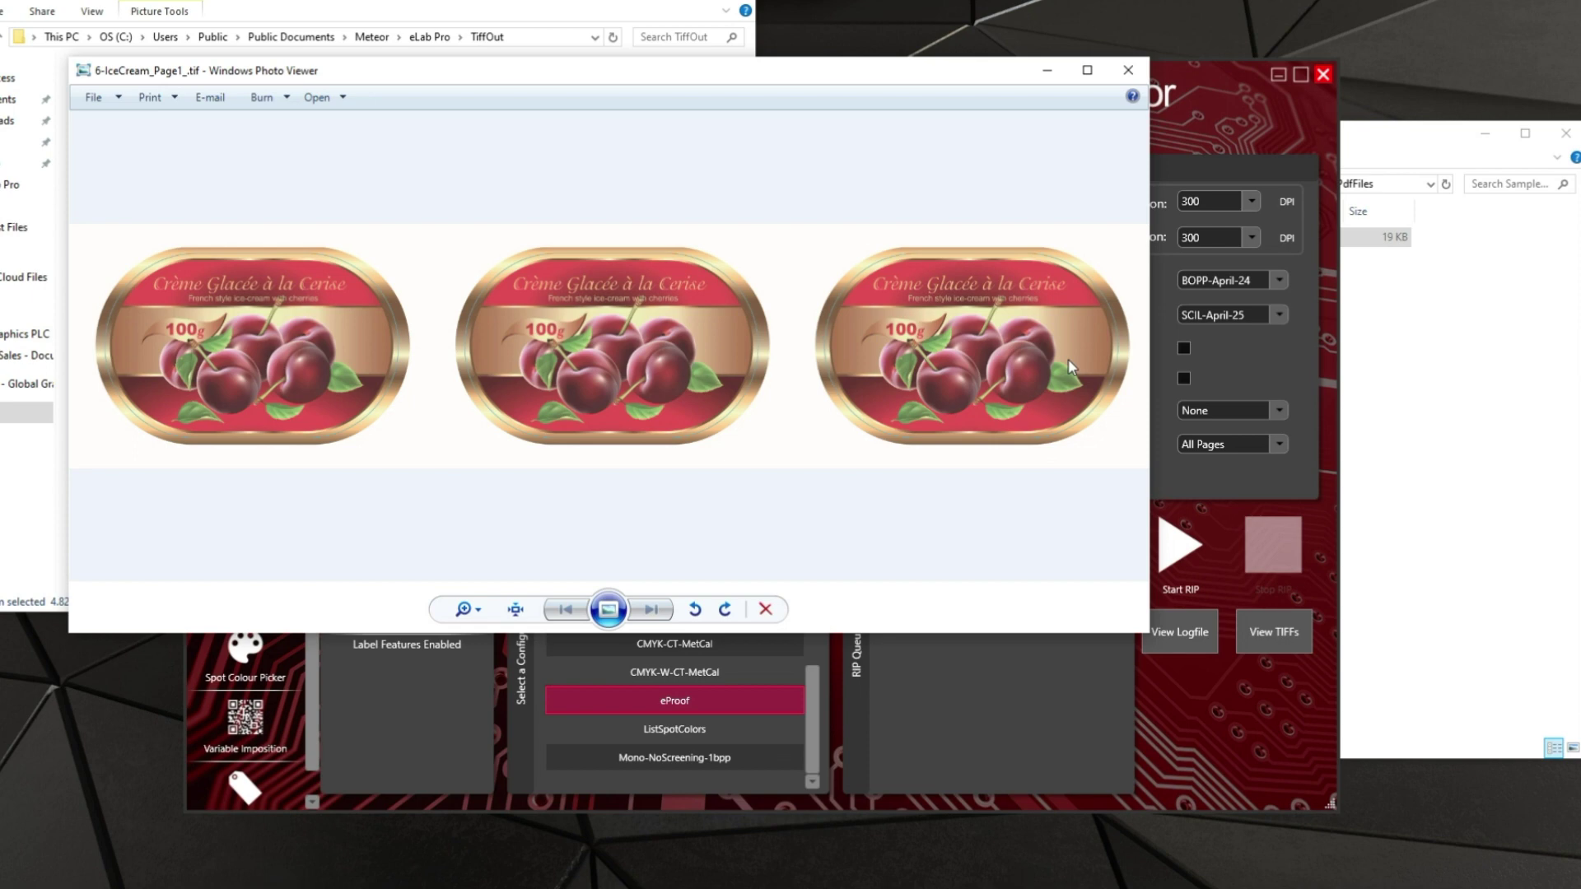
pyautogui.click(1131, 75)
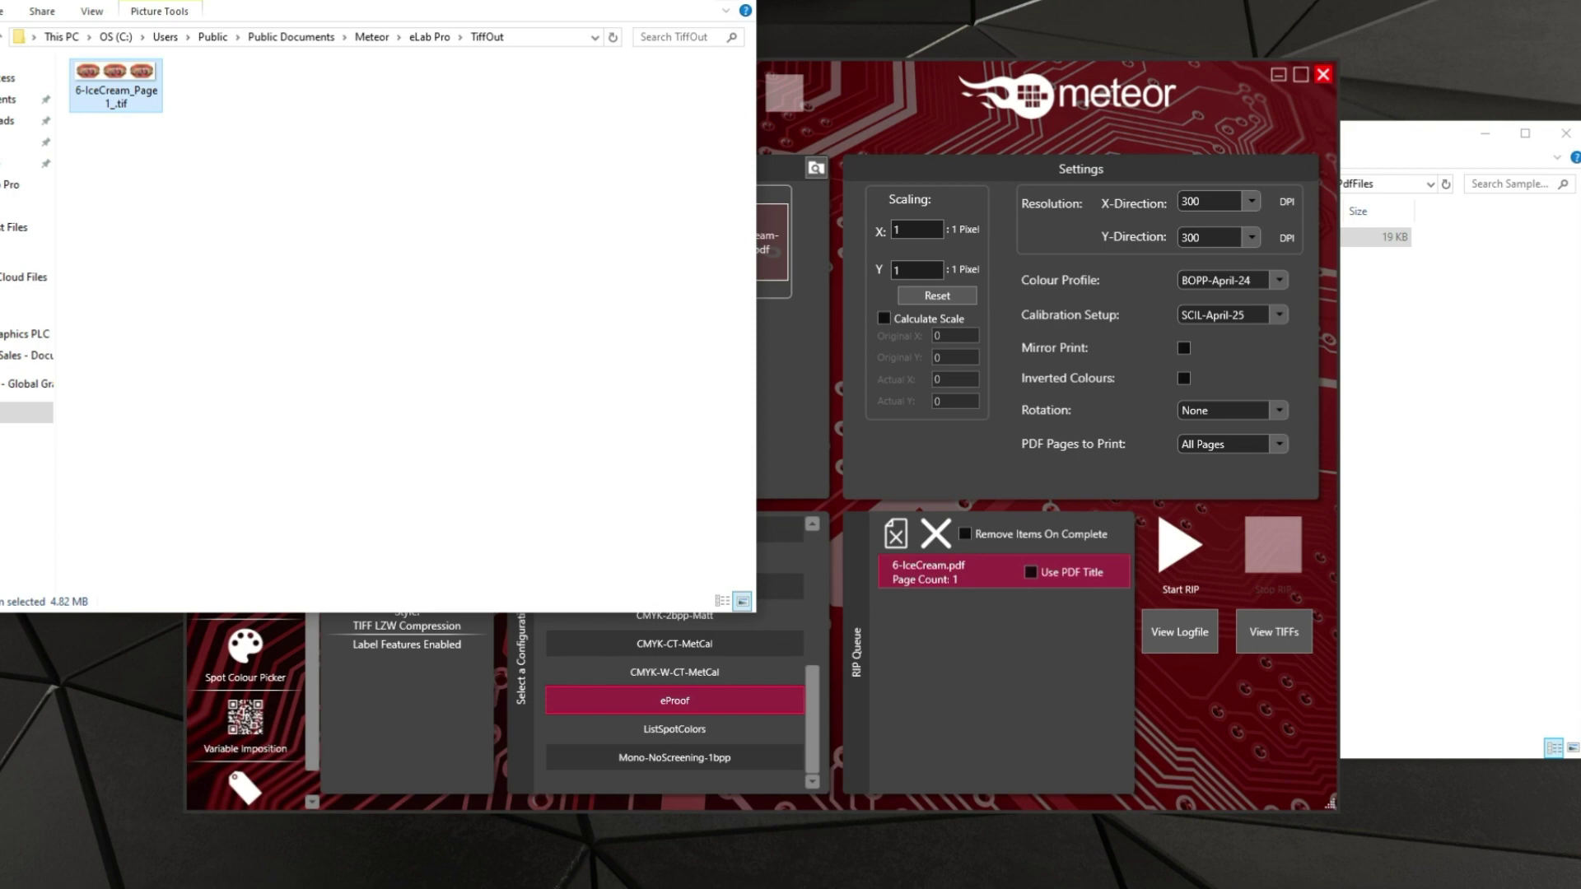
pyautogui.hotkey('alt', 'F4')
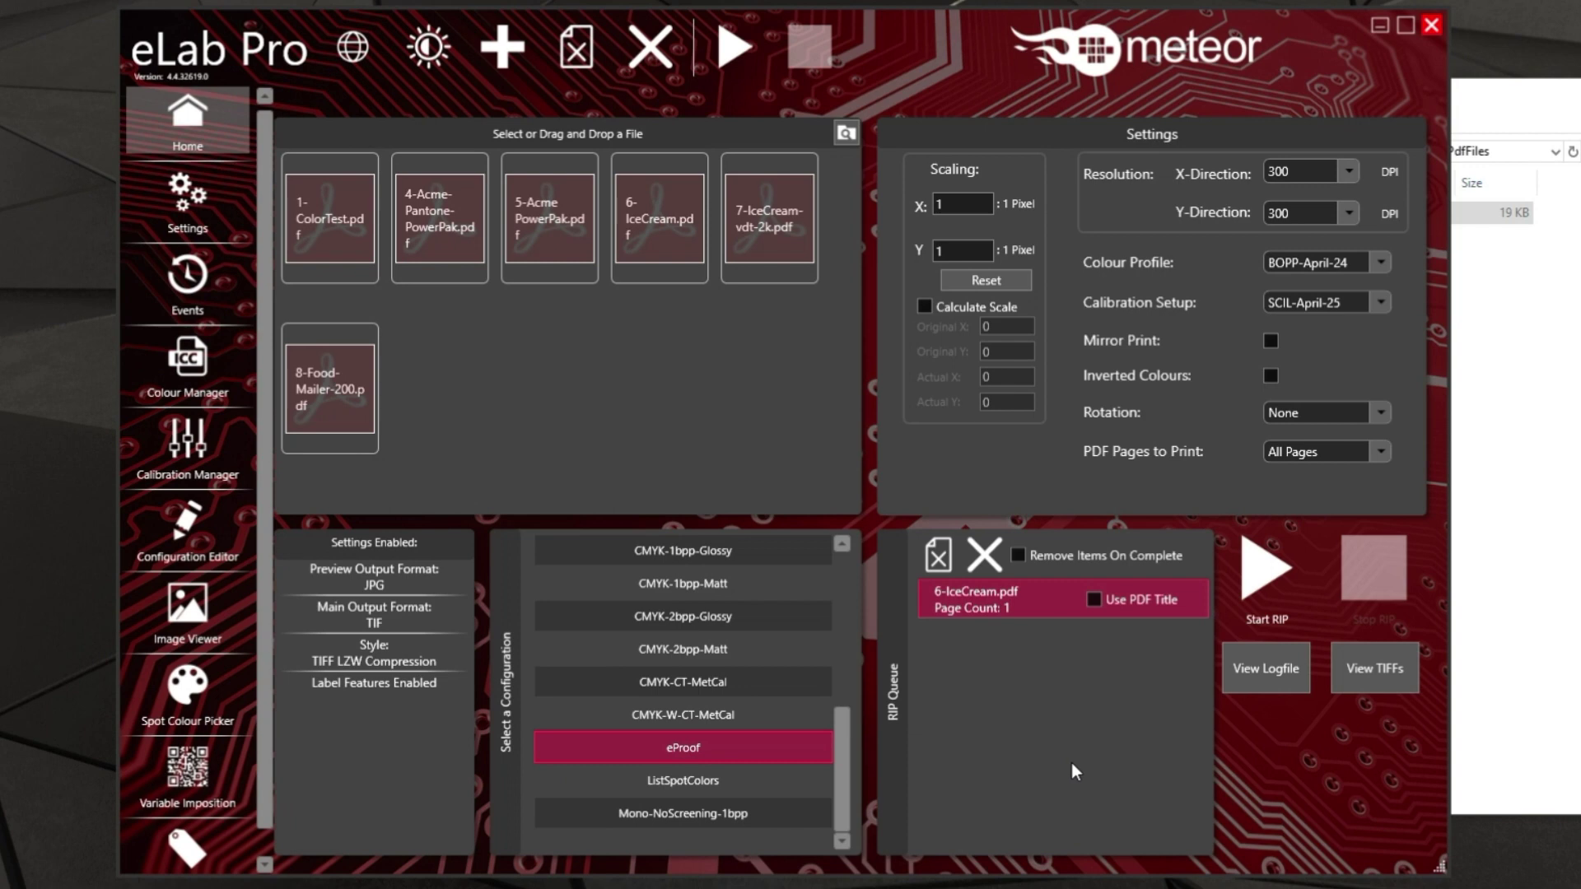
# Remove the processed 6-IceCream.pdf item so that the RIP queue is empty.
pyautogui.click(1362, 665)
pyautogui.click(984, 555)
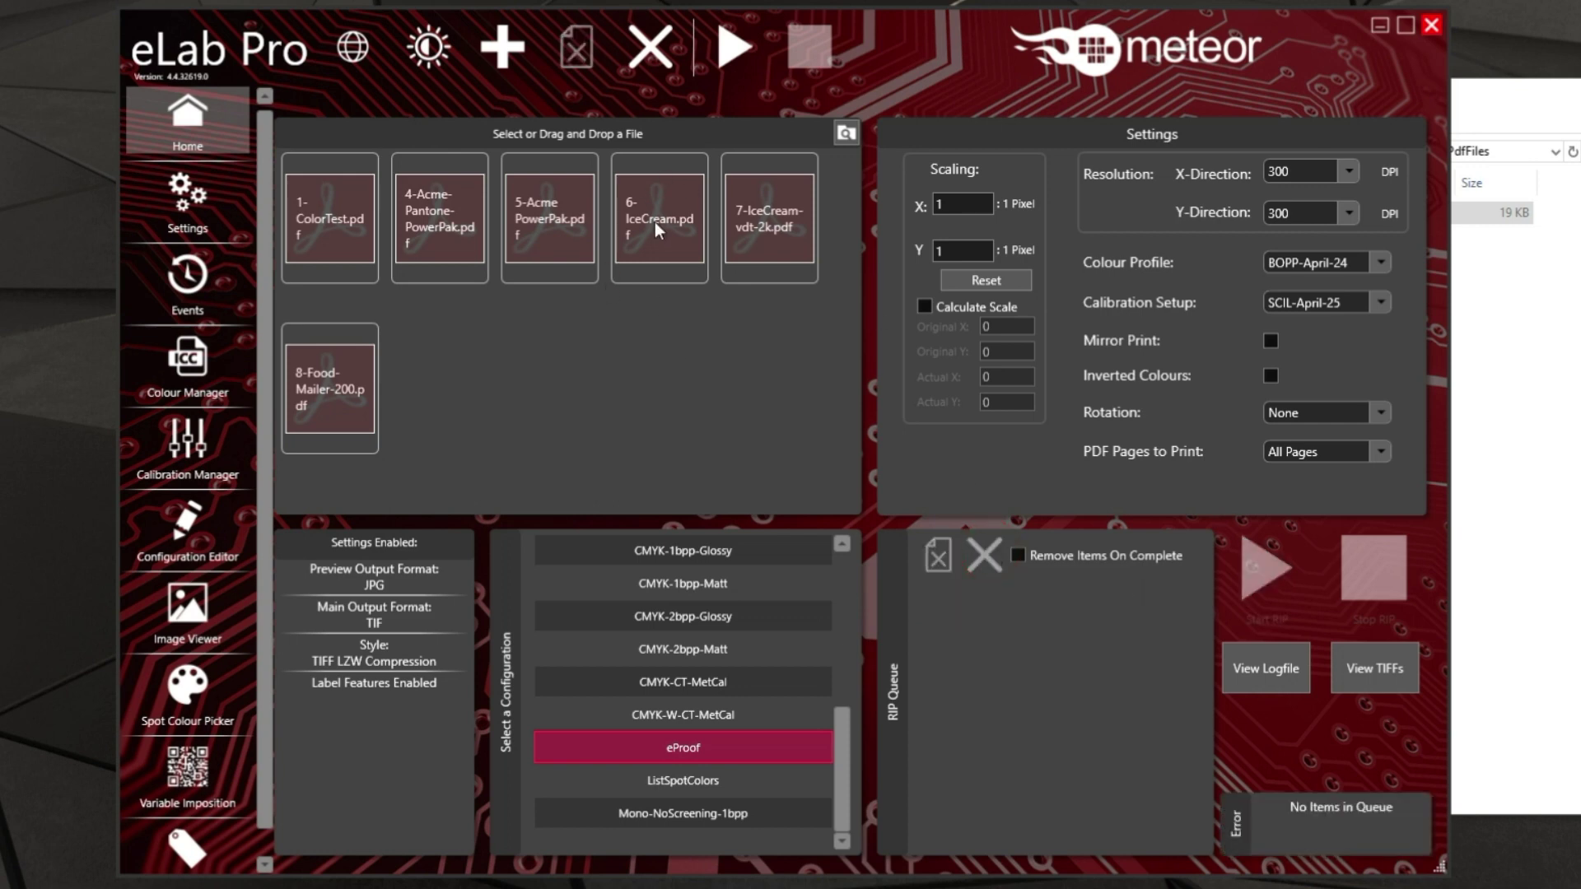
# Look through the serial-numbered pages of 7-IceCream-vdt-2k.pdf in Adobe Acrobat and close the document.
pyautogui.moveTo(656, 215)
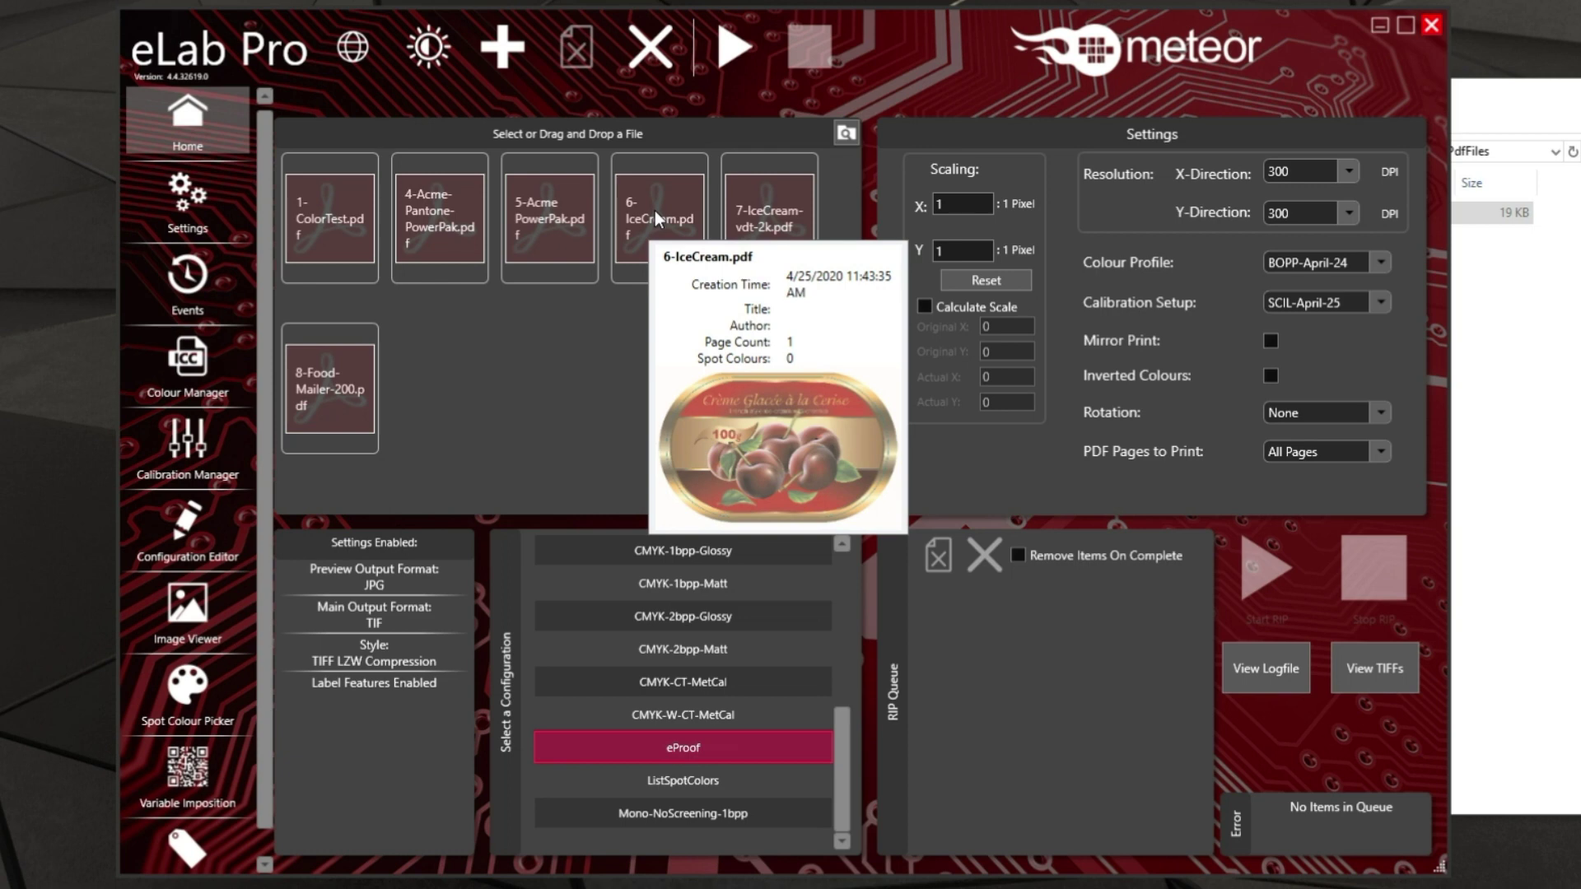
pyautogui.moveTo(757, 215)
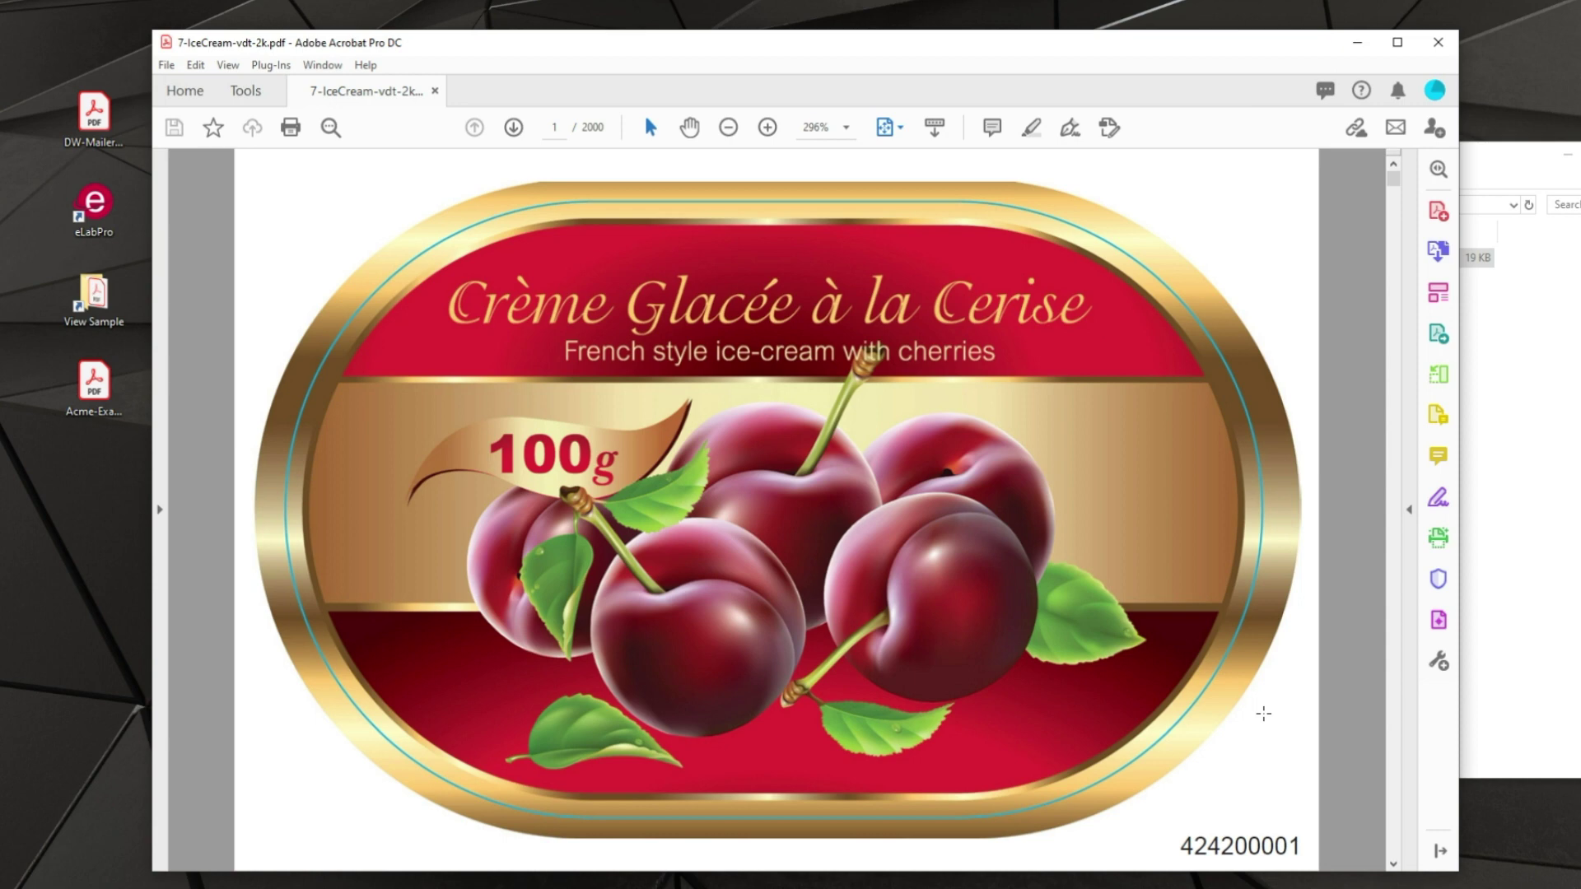
pyautogui.scroll(-20, 1270, 741)
pyautogui.scroll(-14, 1271, 743)
pyautogui.scroll(6, 1271, 743)
pyautogui.scroll(-7, 1271, 743)
pyautogui.scroll(-14, 1271, 743)
pyautogui.scroll(6, 1271, 744)
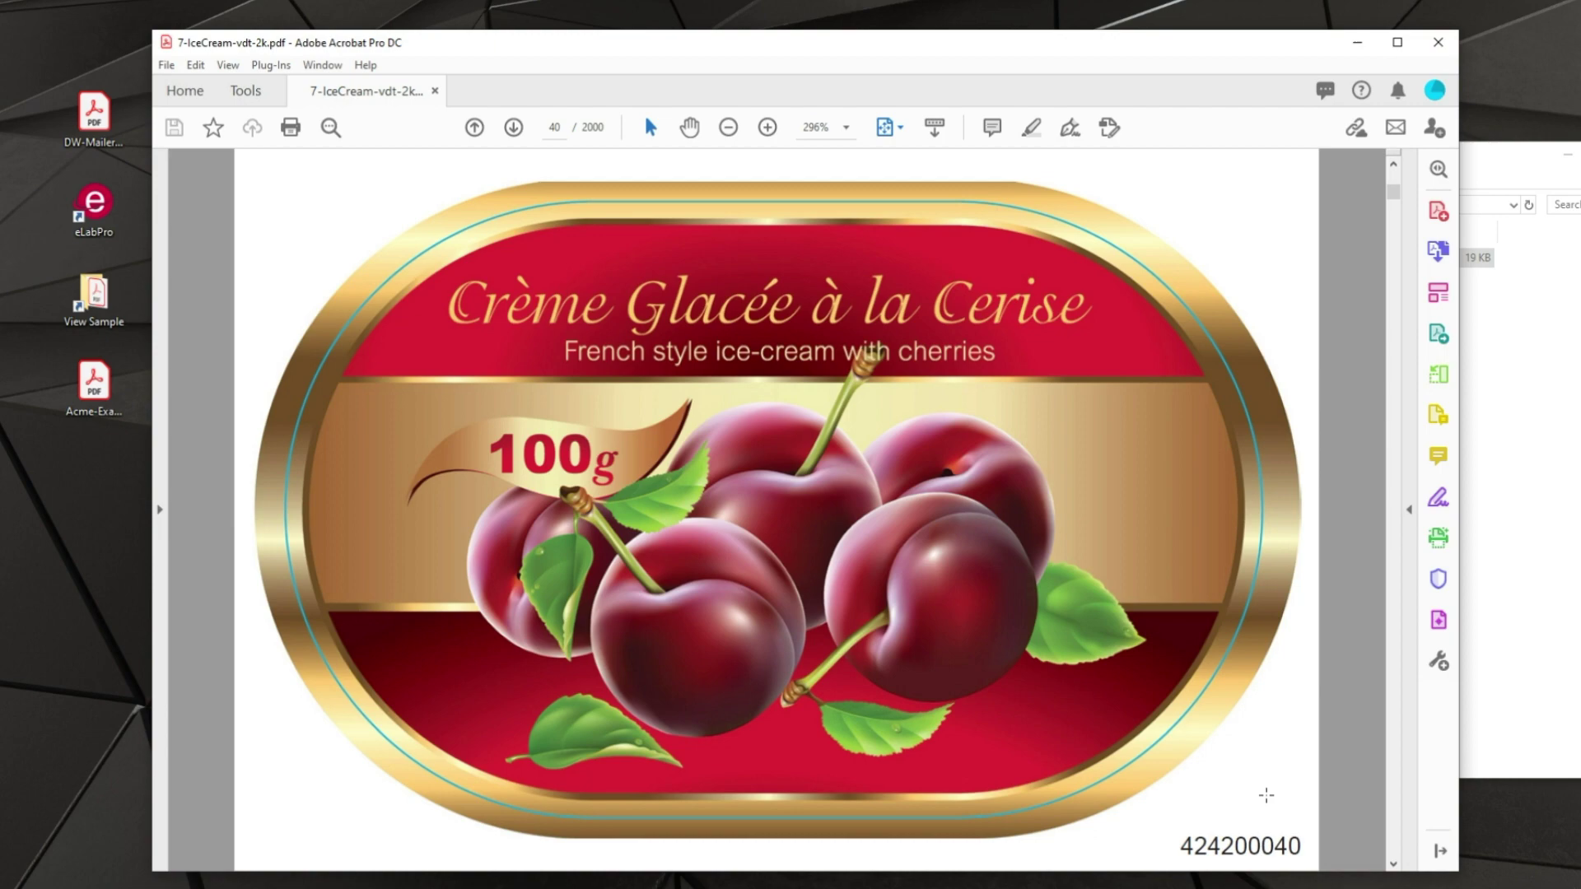
pyautogui.scroll(9, 1197, 825)
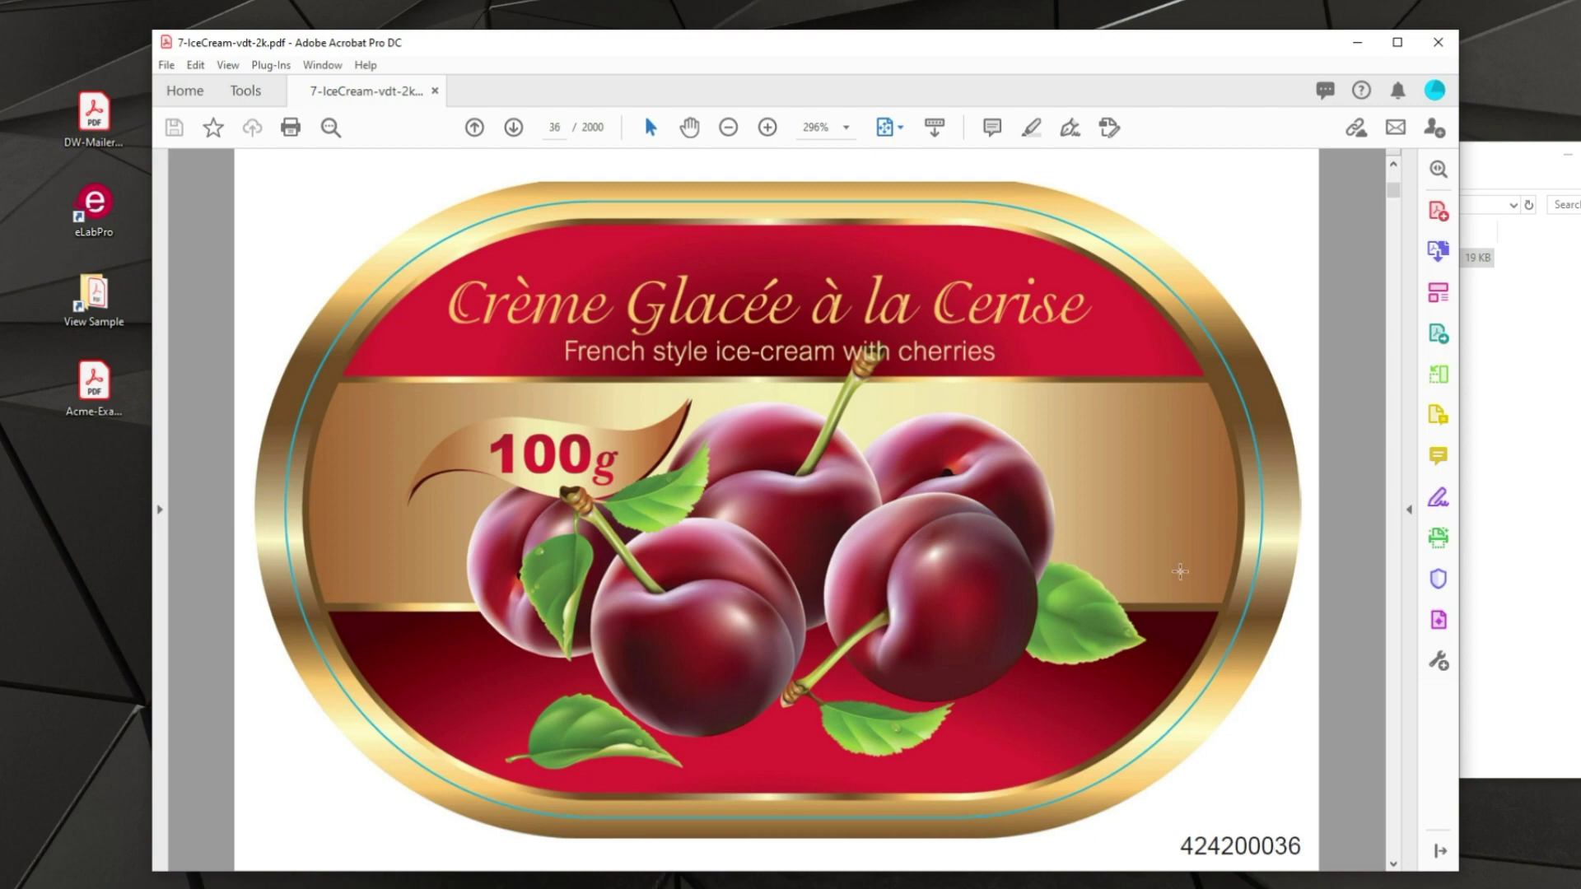
pyautogui.click(1439, 43)
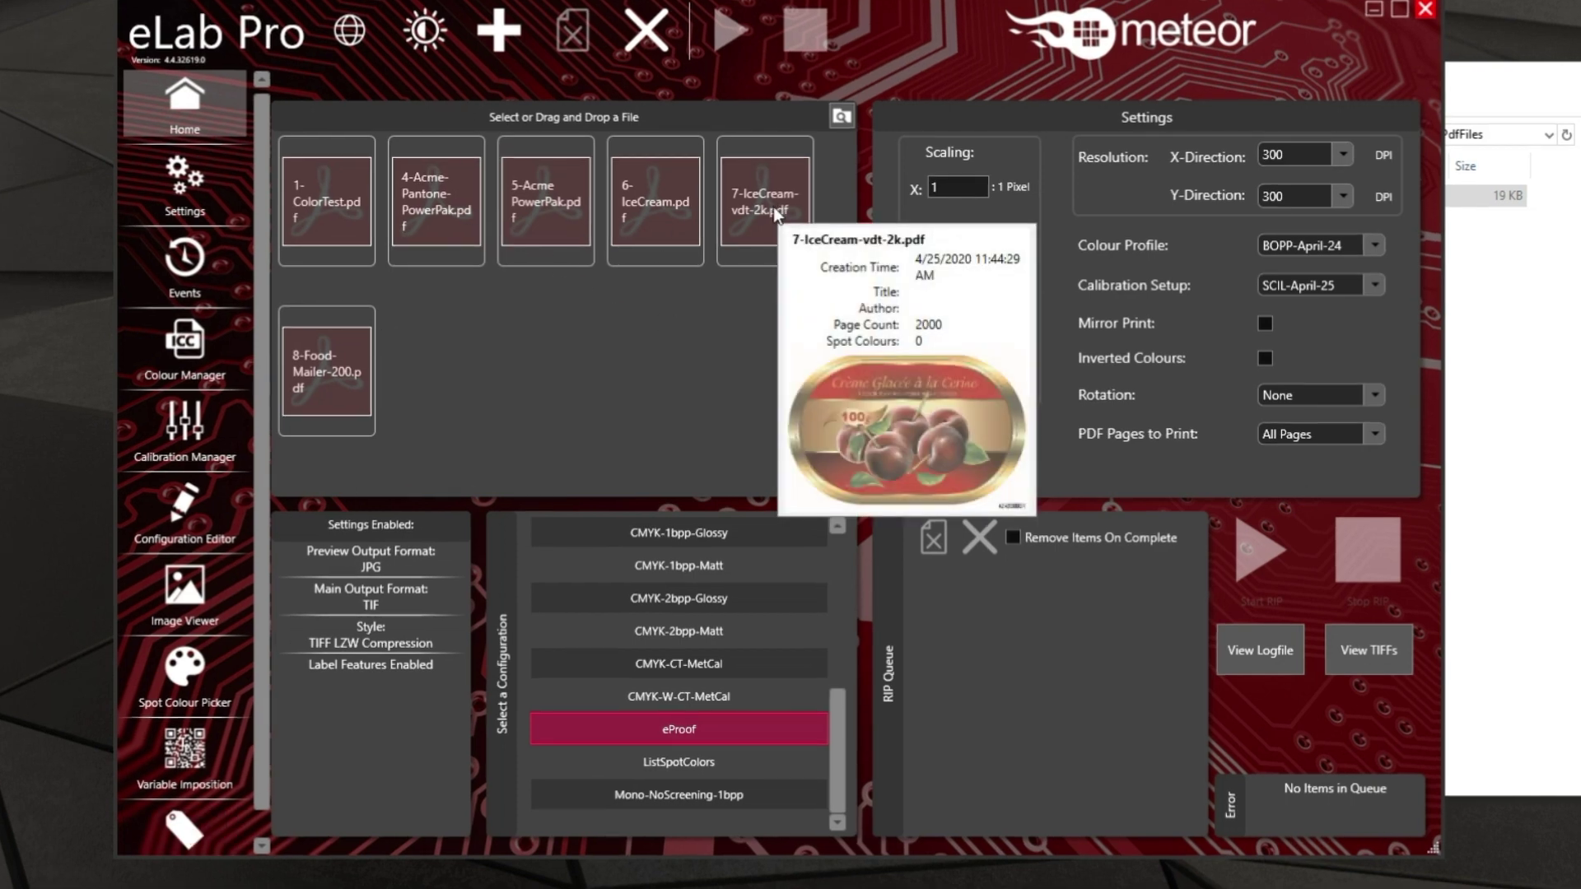
# Queue 7-IceCream-vdt-2k.pdf, set its label impose style to Sequential Step, and return to the home page.
pyautogui.click(773, 206)
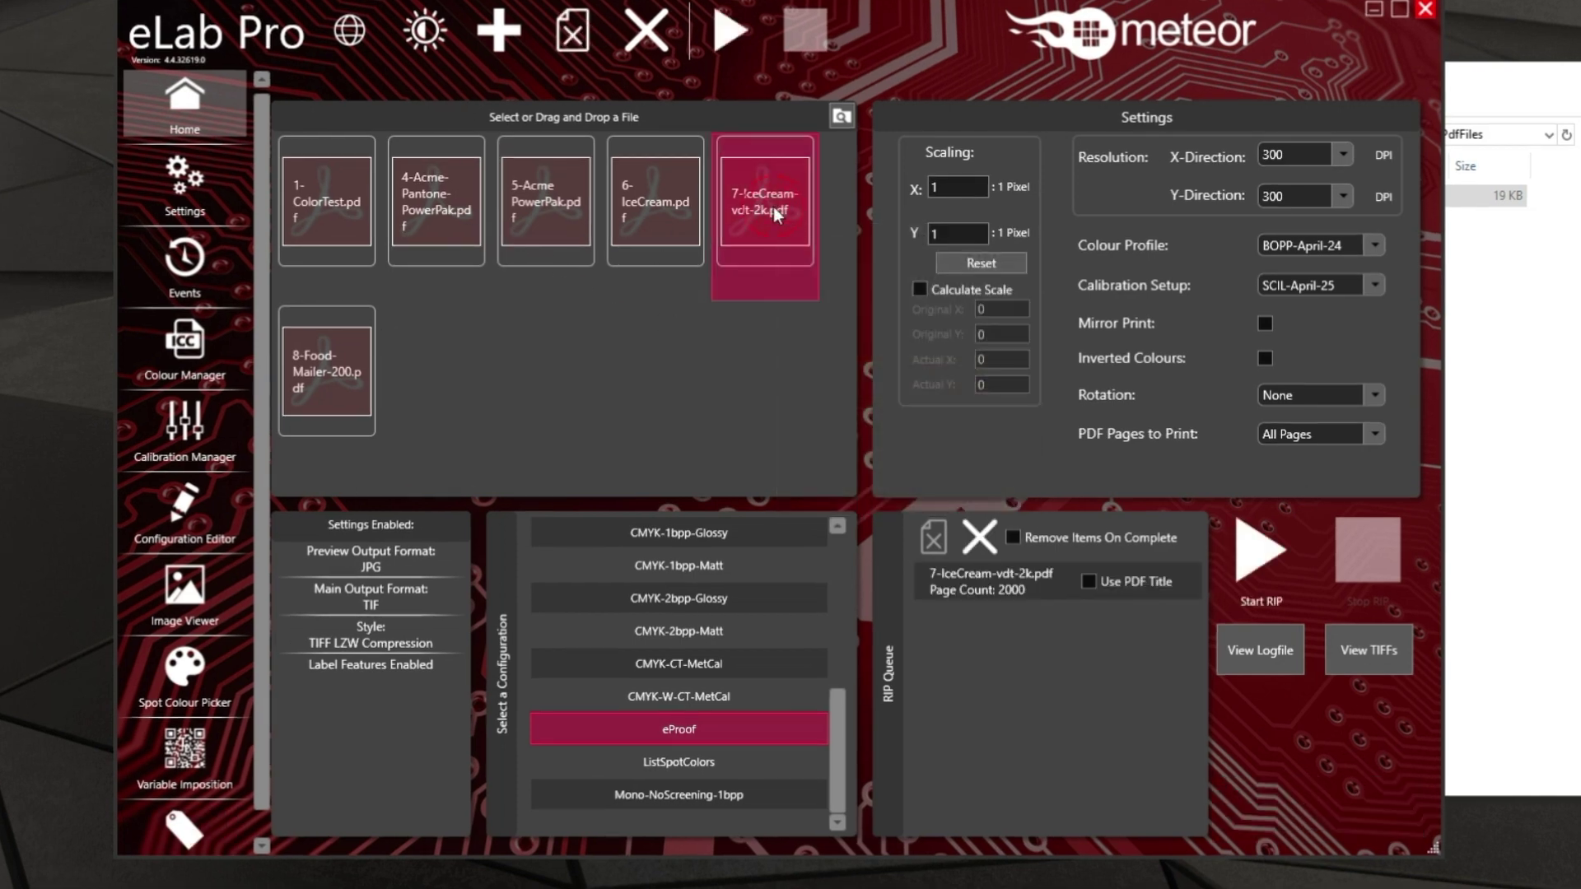
pyautogui.click(209, 828)
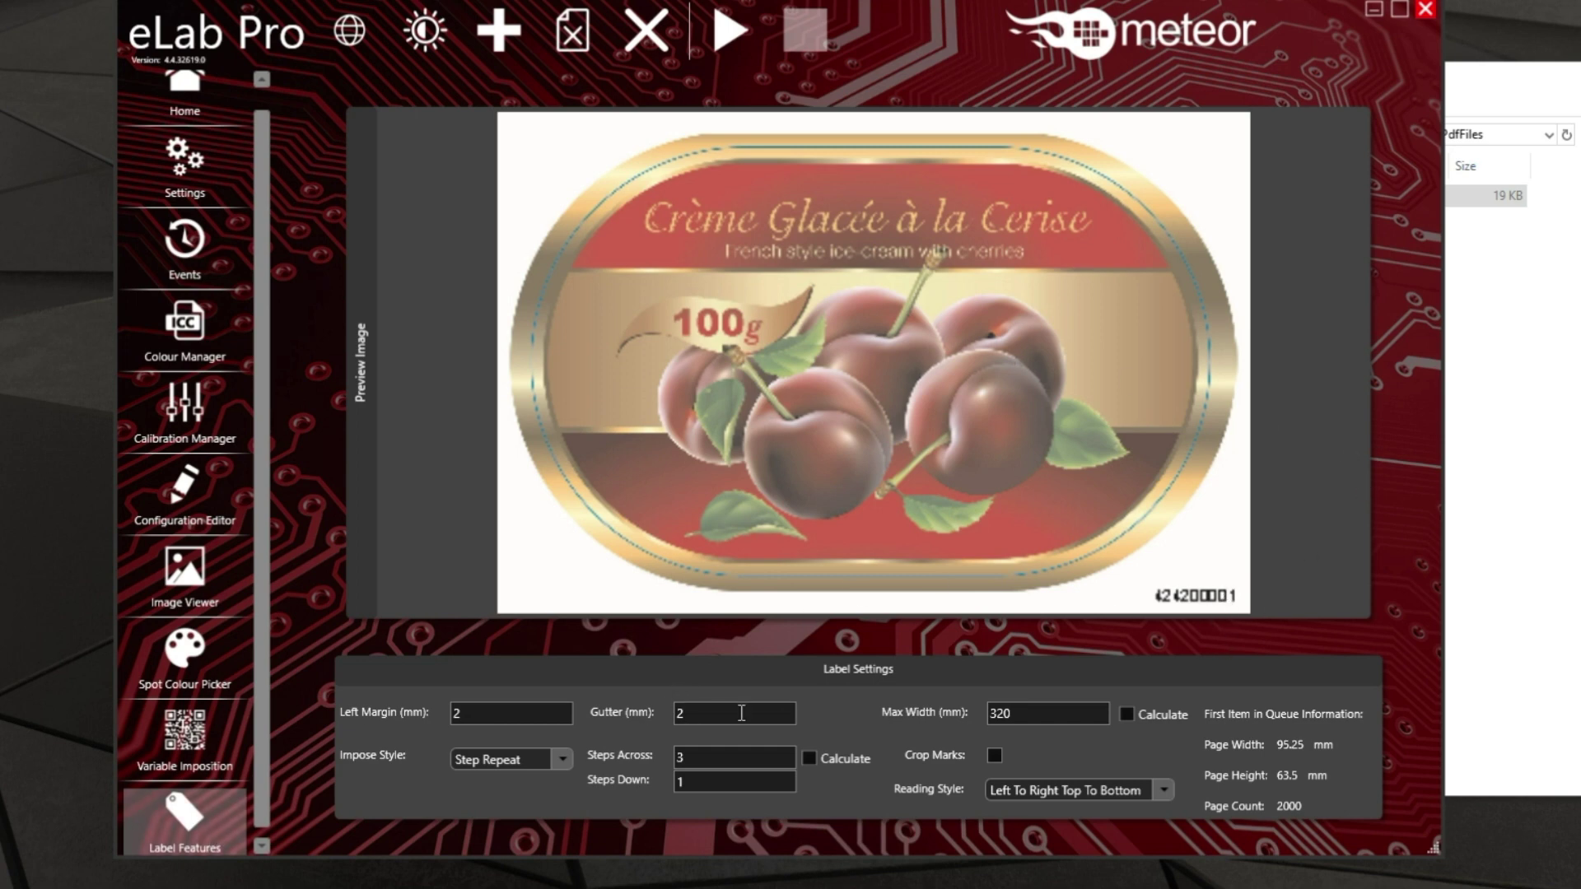
pyautogui.click(559, 761)
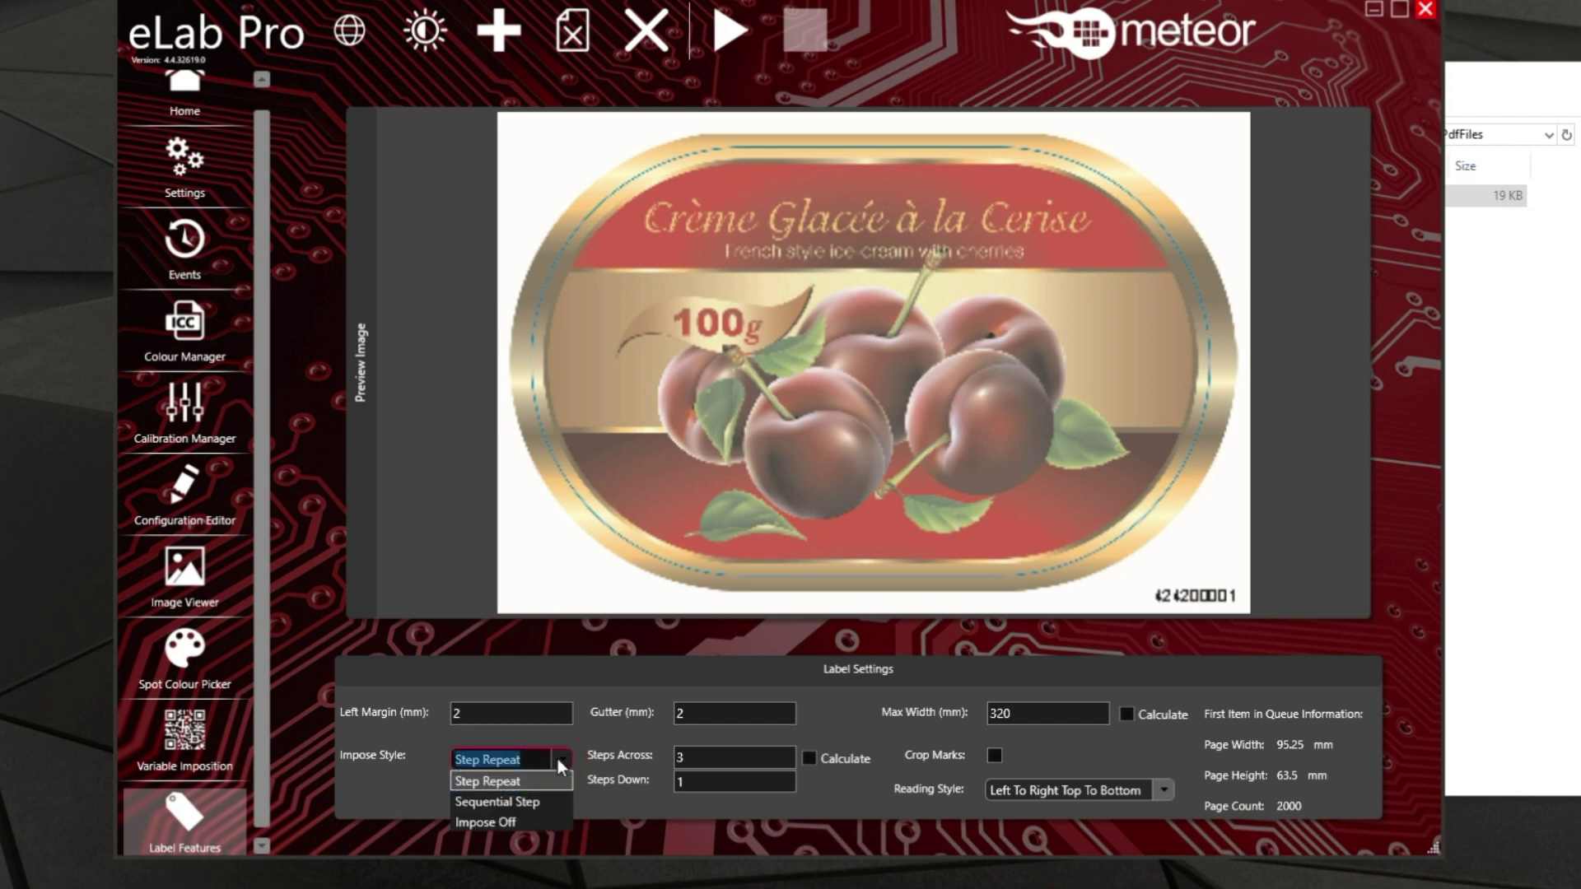
pyautogui.click(523, 811)
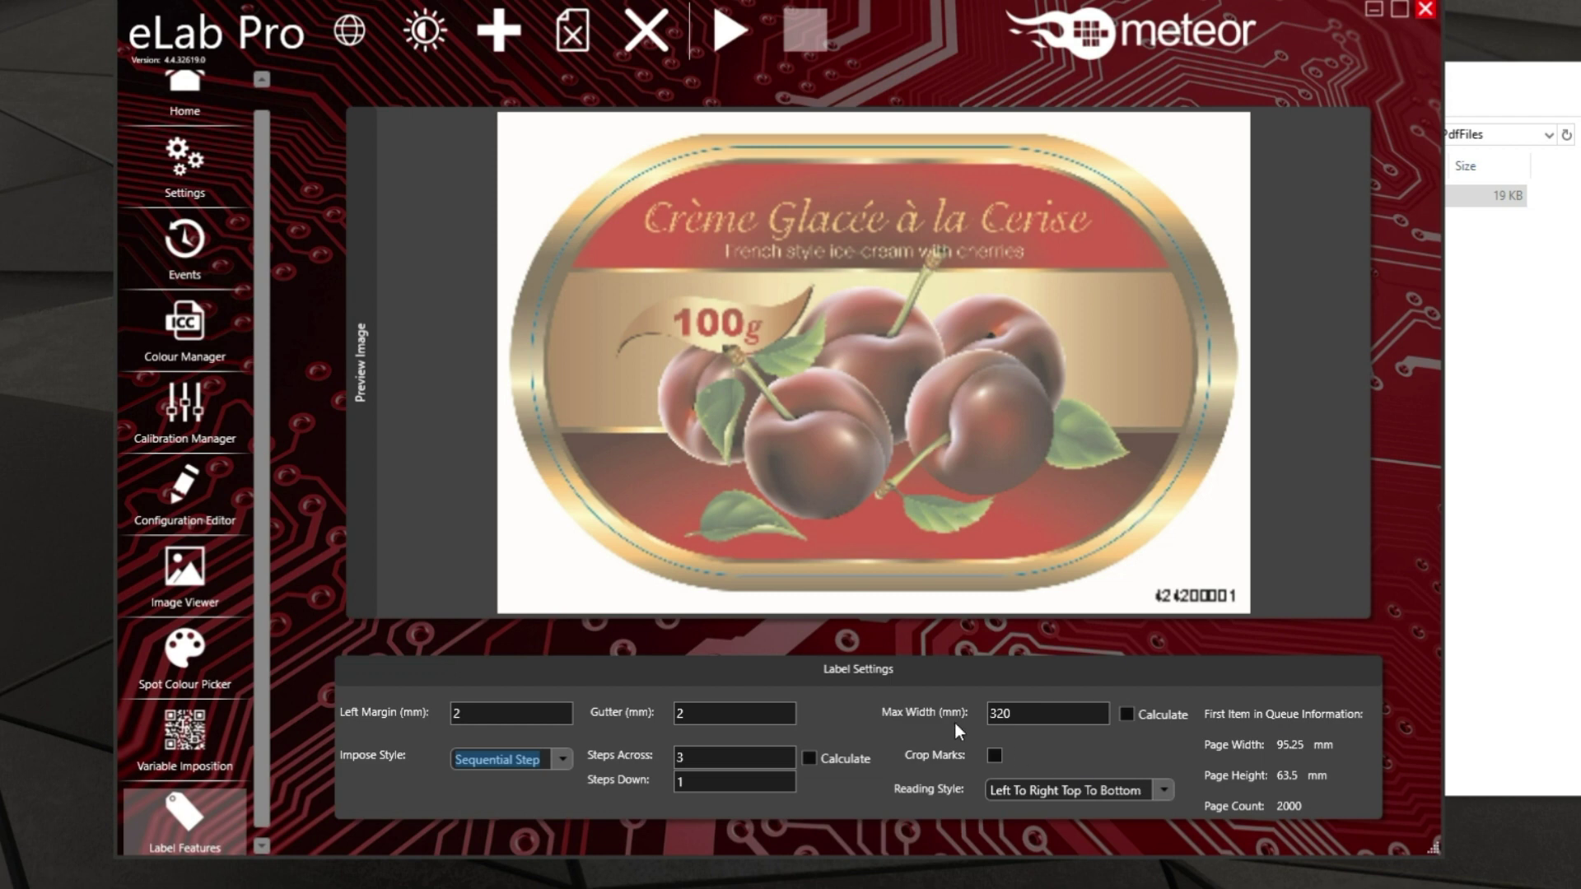
pyautogui.click(184, 105)
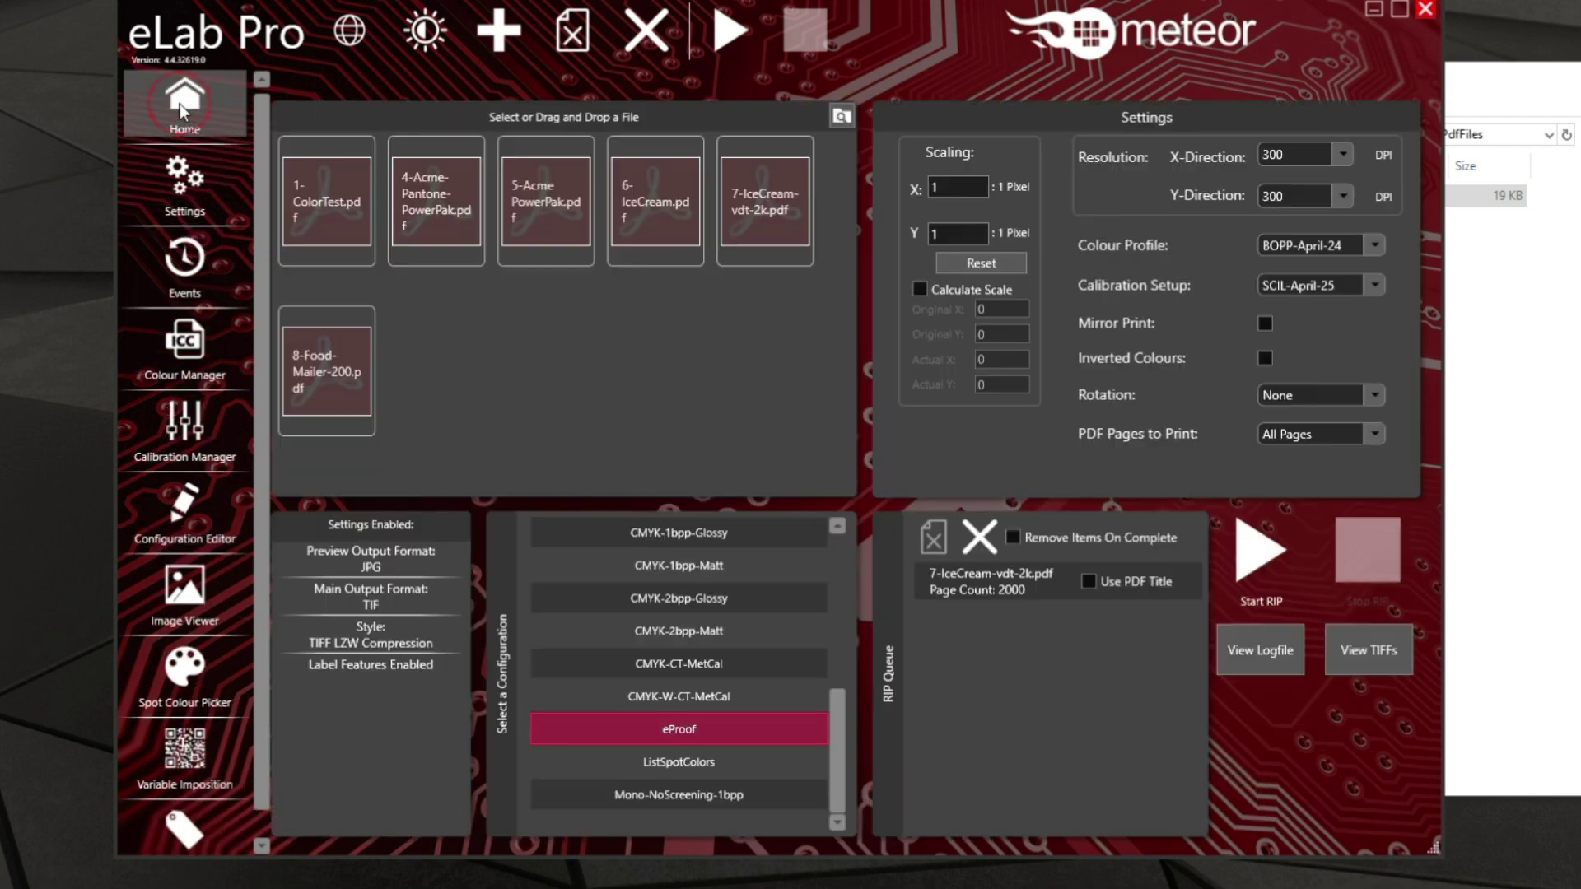
# Limit the PDF pages to print to 1 Page Only and RIP the queued 7-IceCream-vdt-2k.pdf.
pyautogui.click(1373, 434)
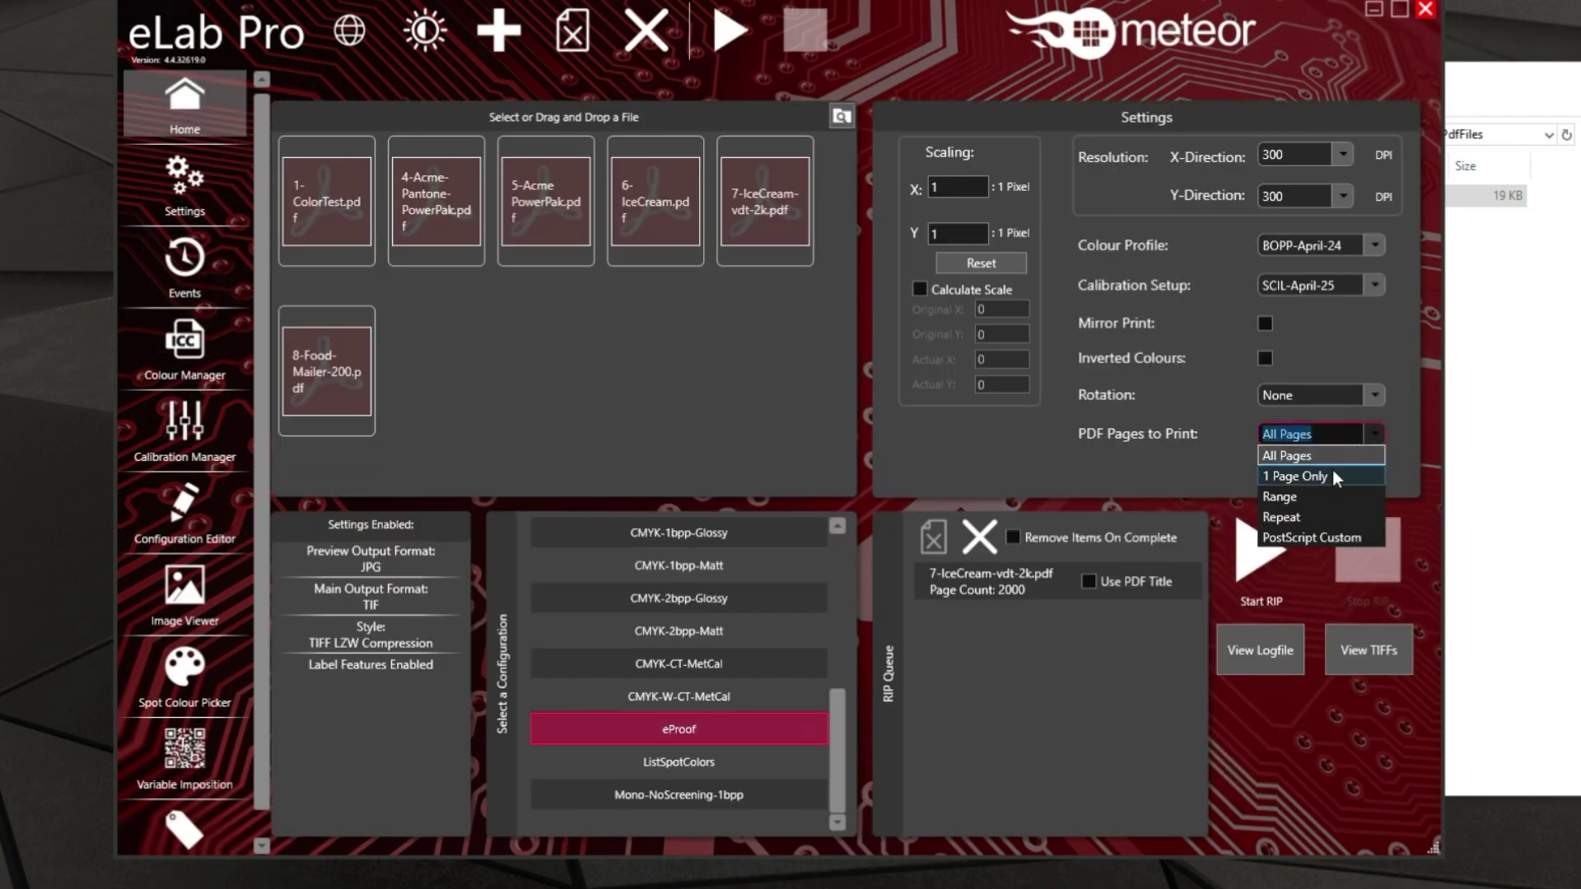
pyautogui.click(1325, 476)
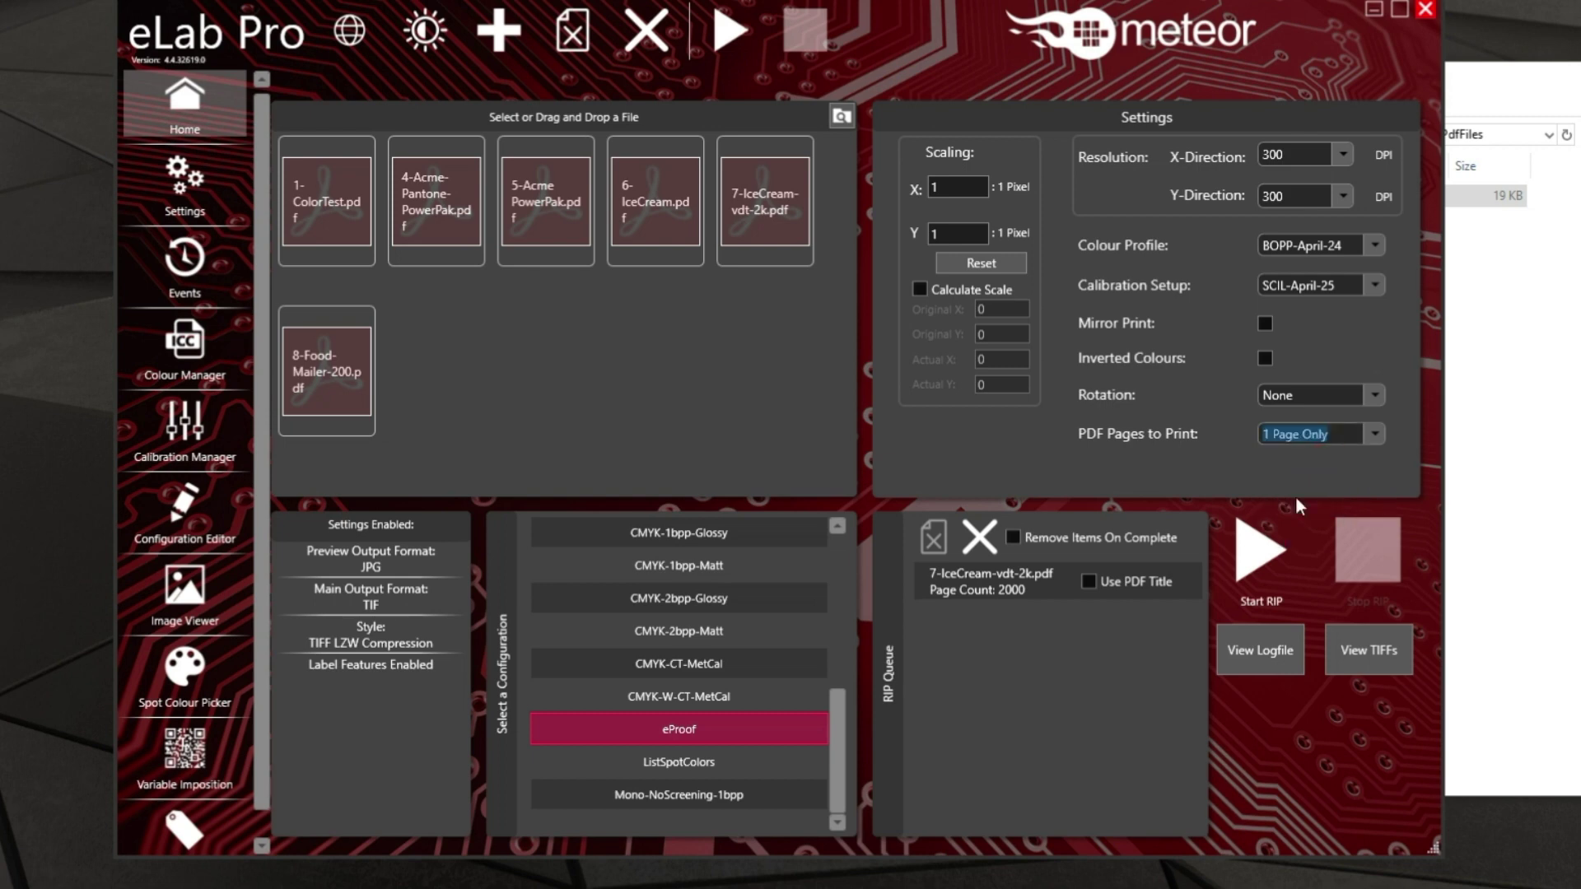
pyautogui.click(1052, 575)
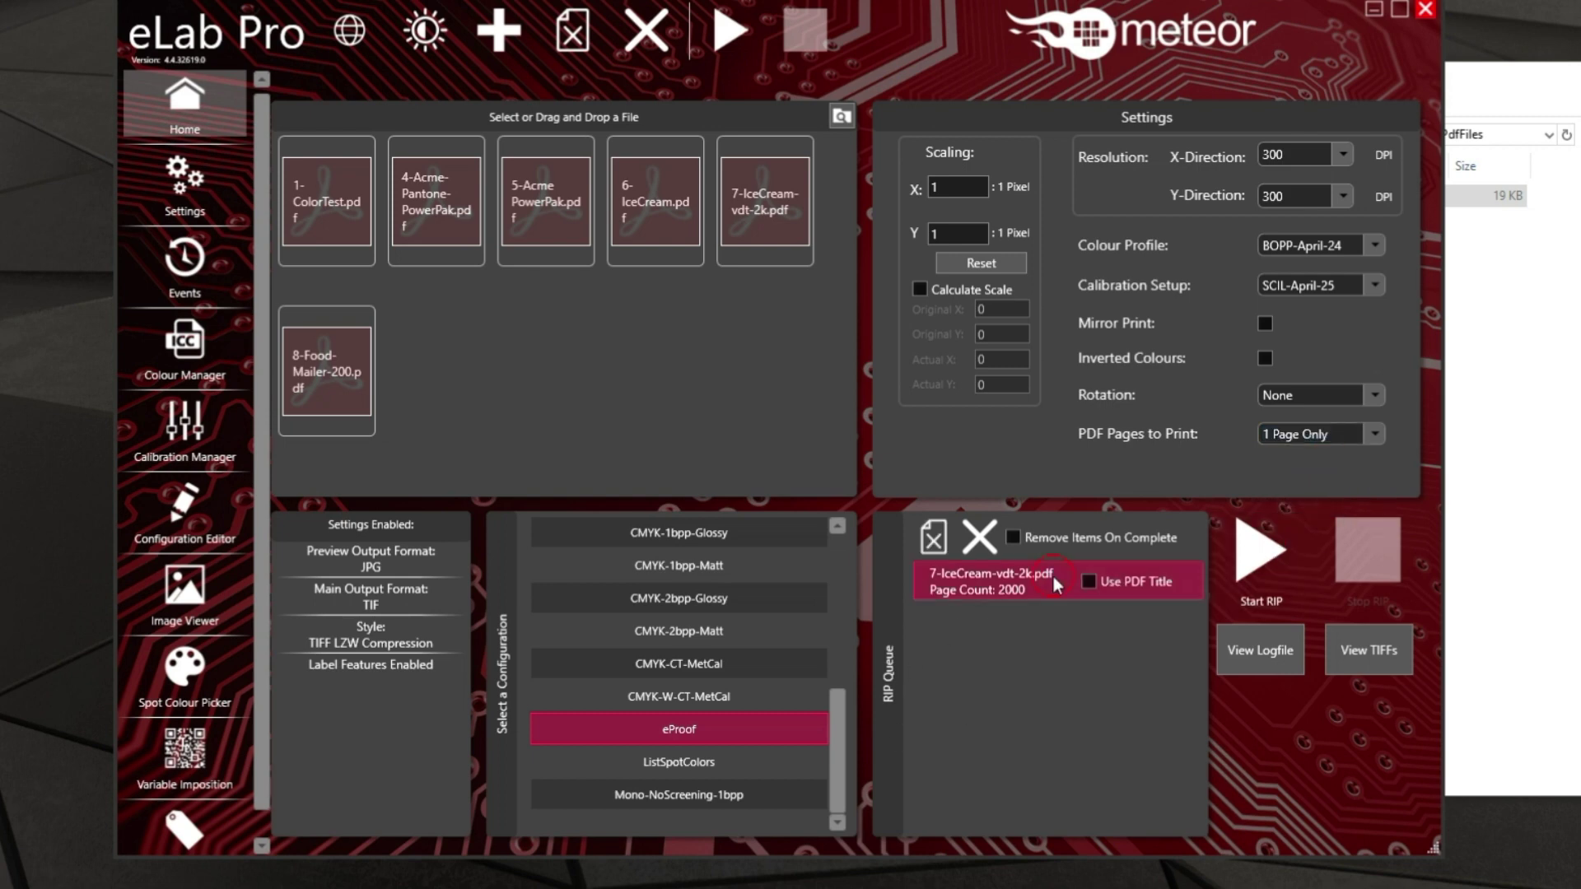
pyautogui.click(1270, 563)
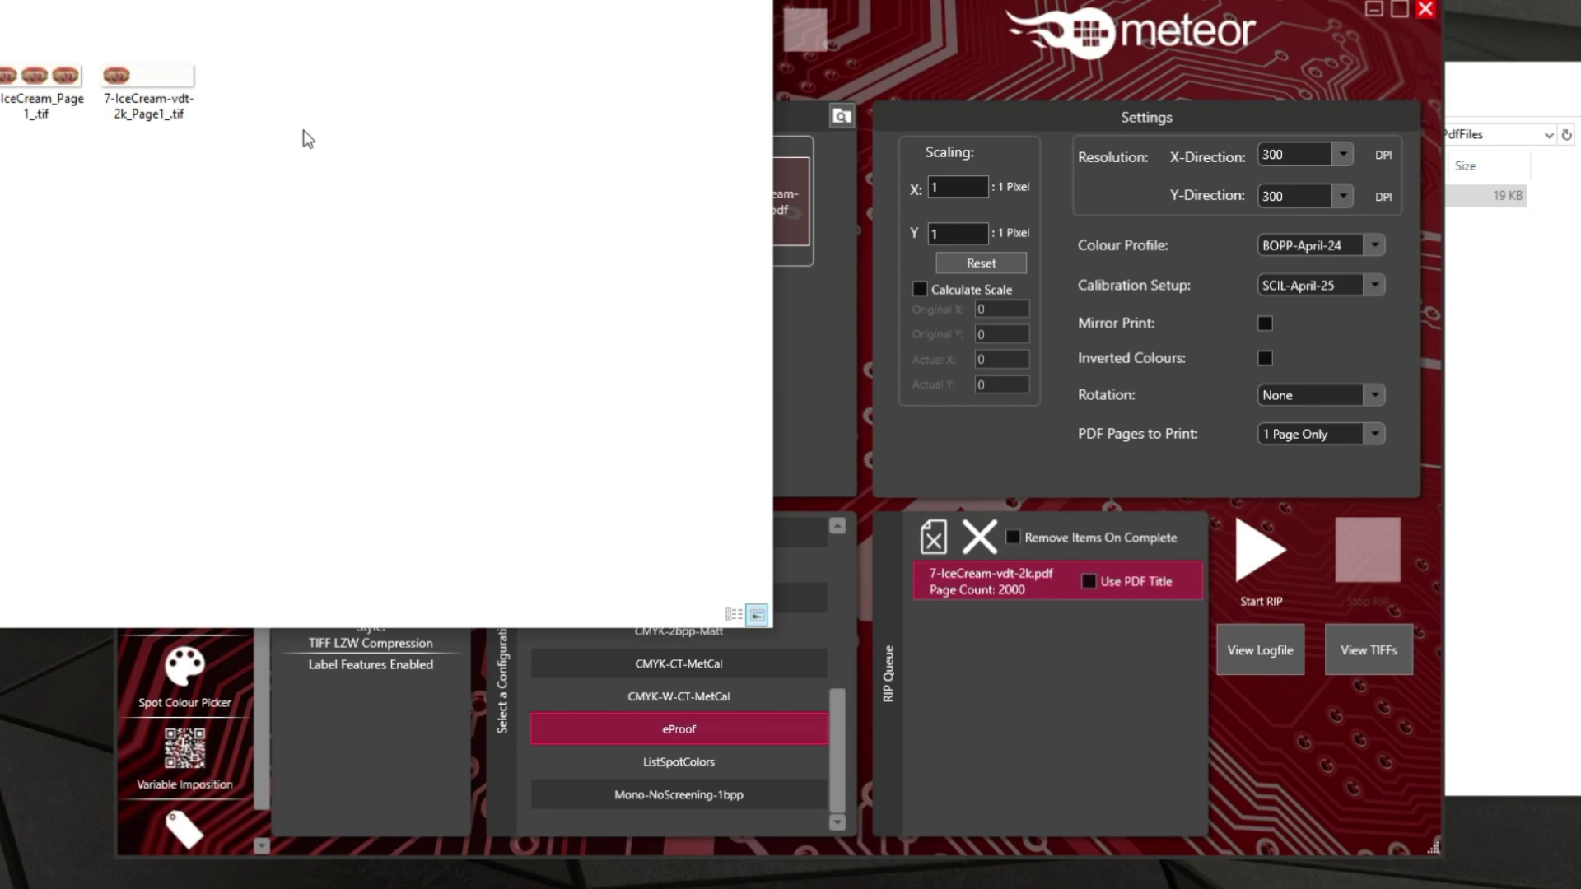
# Delete the two ice cream TIFFs from the output folder and return to eLab Pro.
pyautogui.moveTo(323, 159); pyautogui.dragTo(37, 72)
pyautogui.press('Delete')
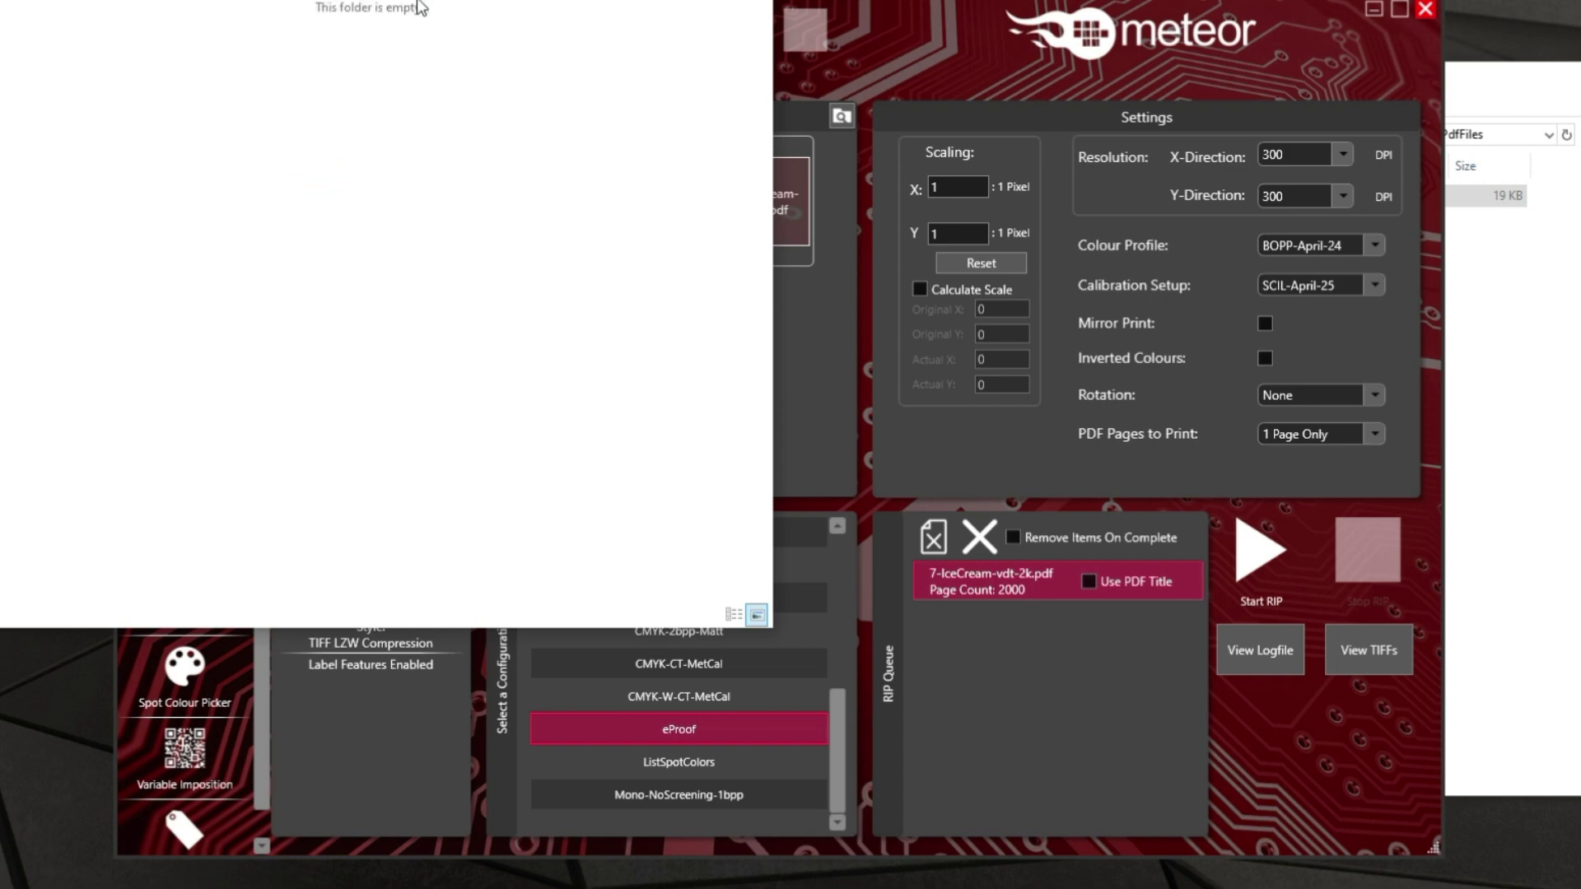
pyautogui.click(1277, 418)
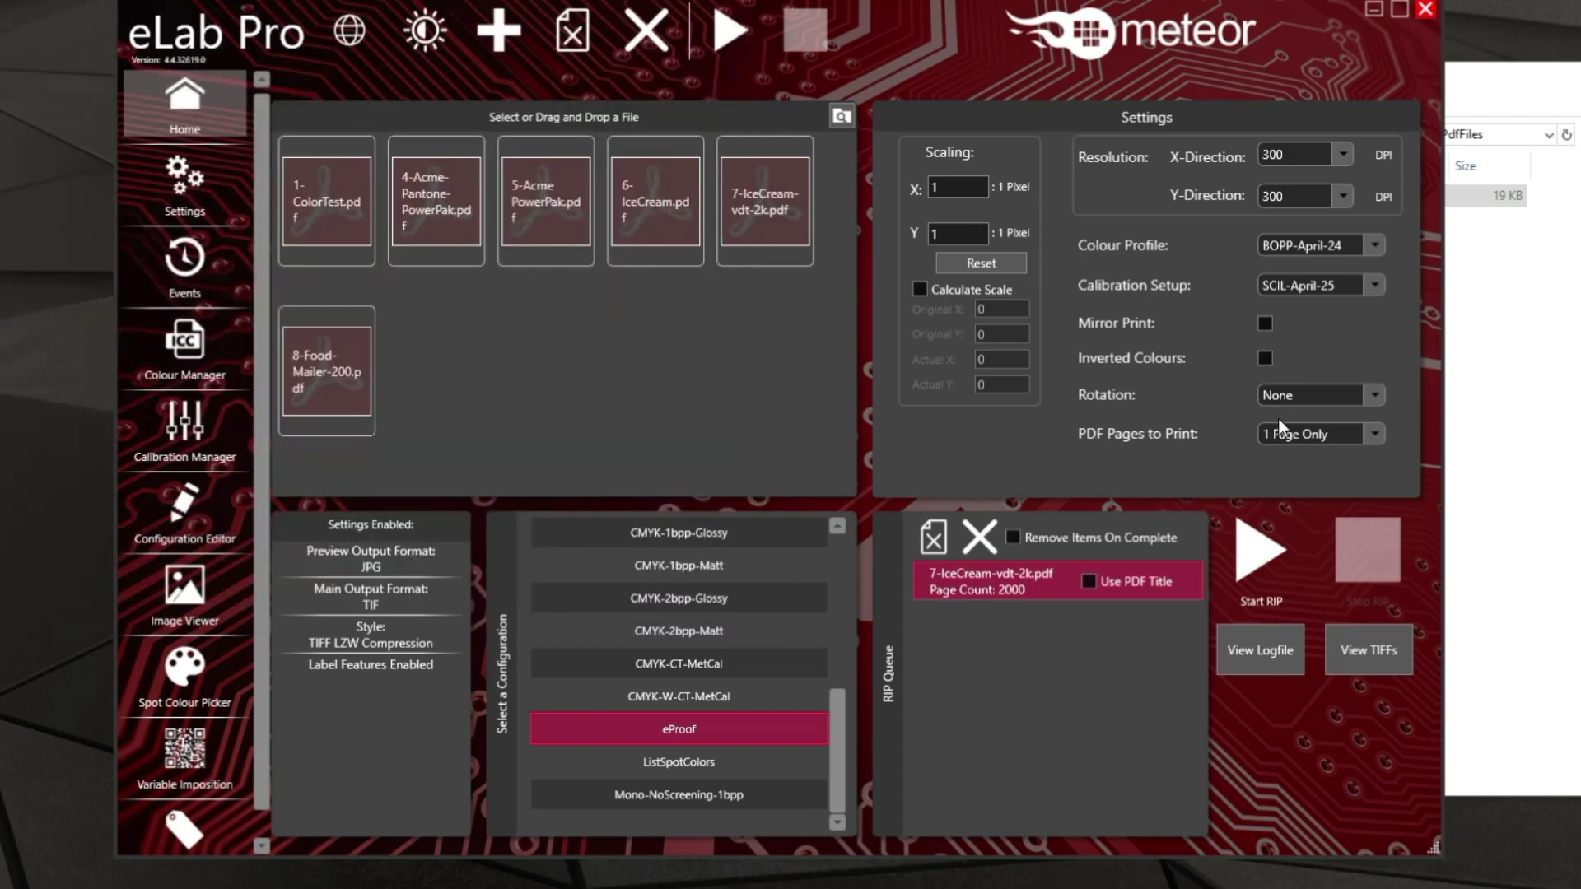
# Set the PDF pages to print to a range of 1 to 3 and RIP the queued file.
pyautogui.click(1363, 442)
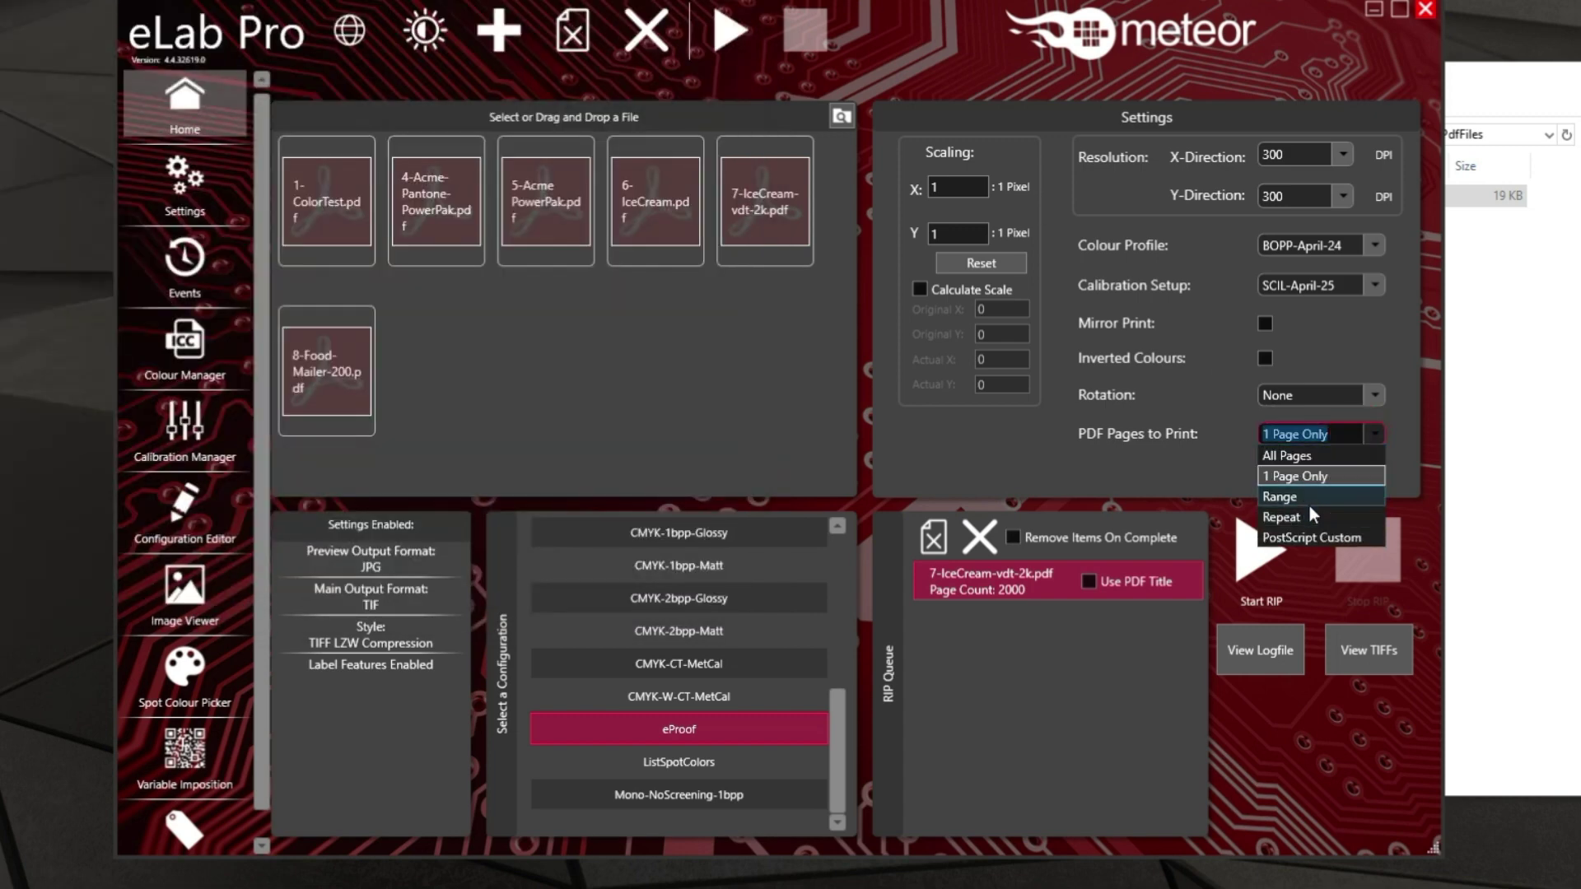
pyautogui.click(1309, 506)
pyautogui.doubleClick(1360, 463)
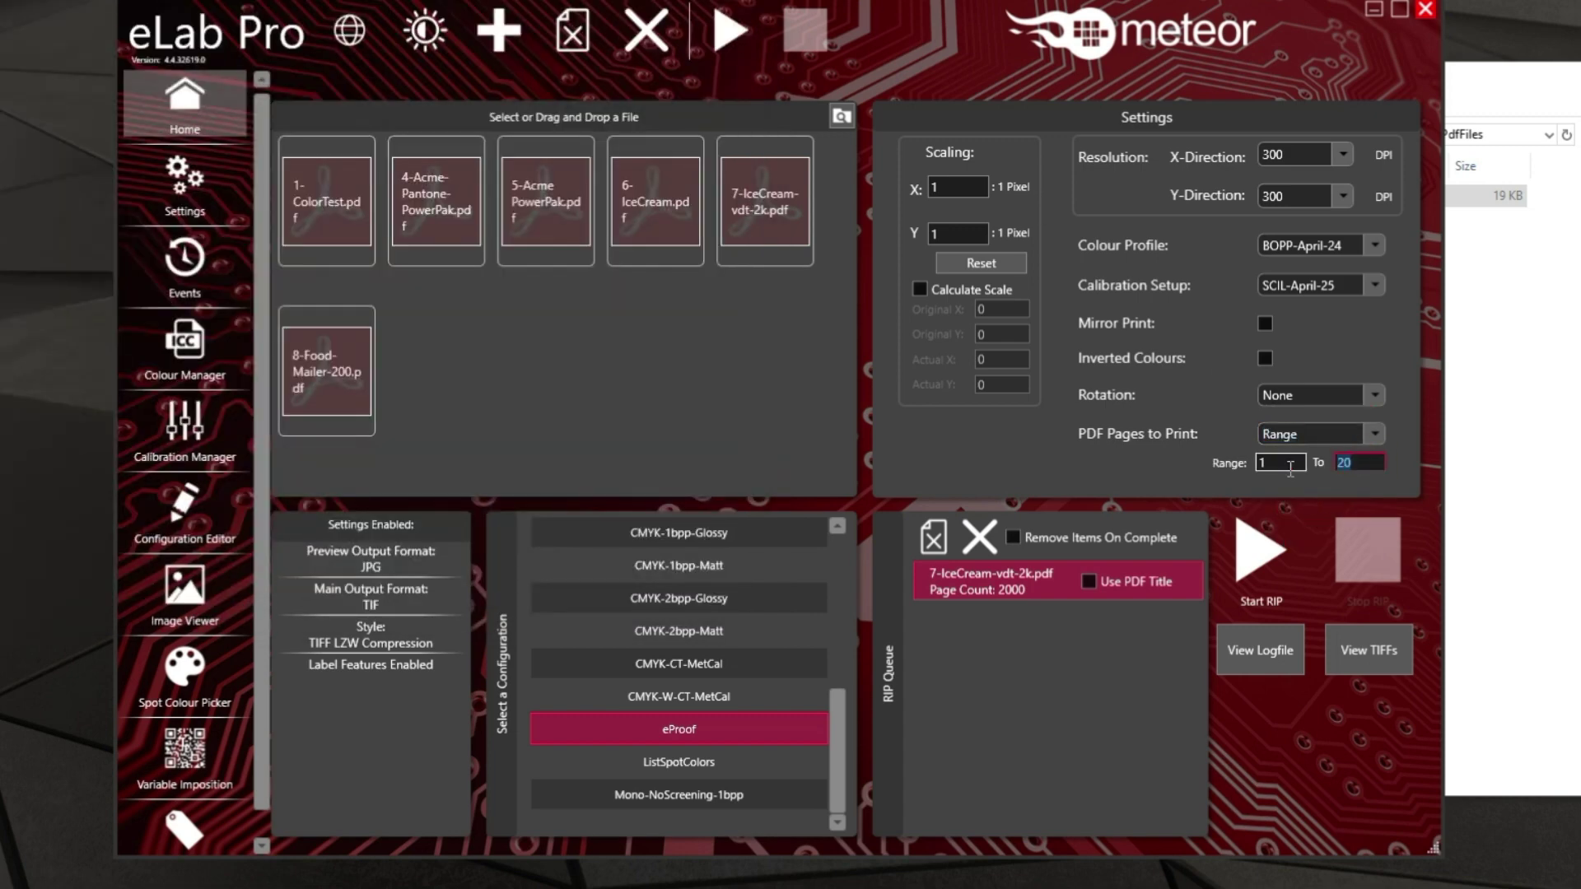
pyautogui.write('3')
pyautogui.click(1254, 566)
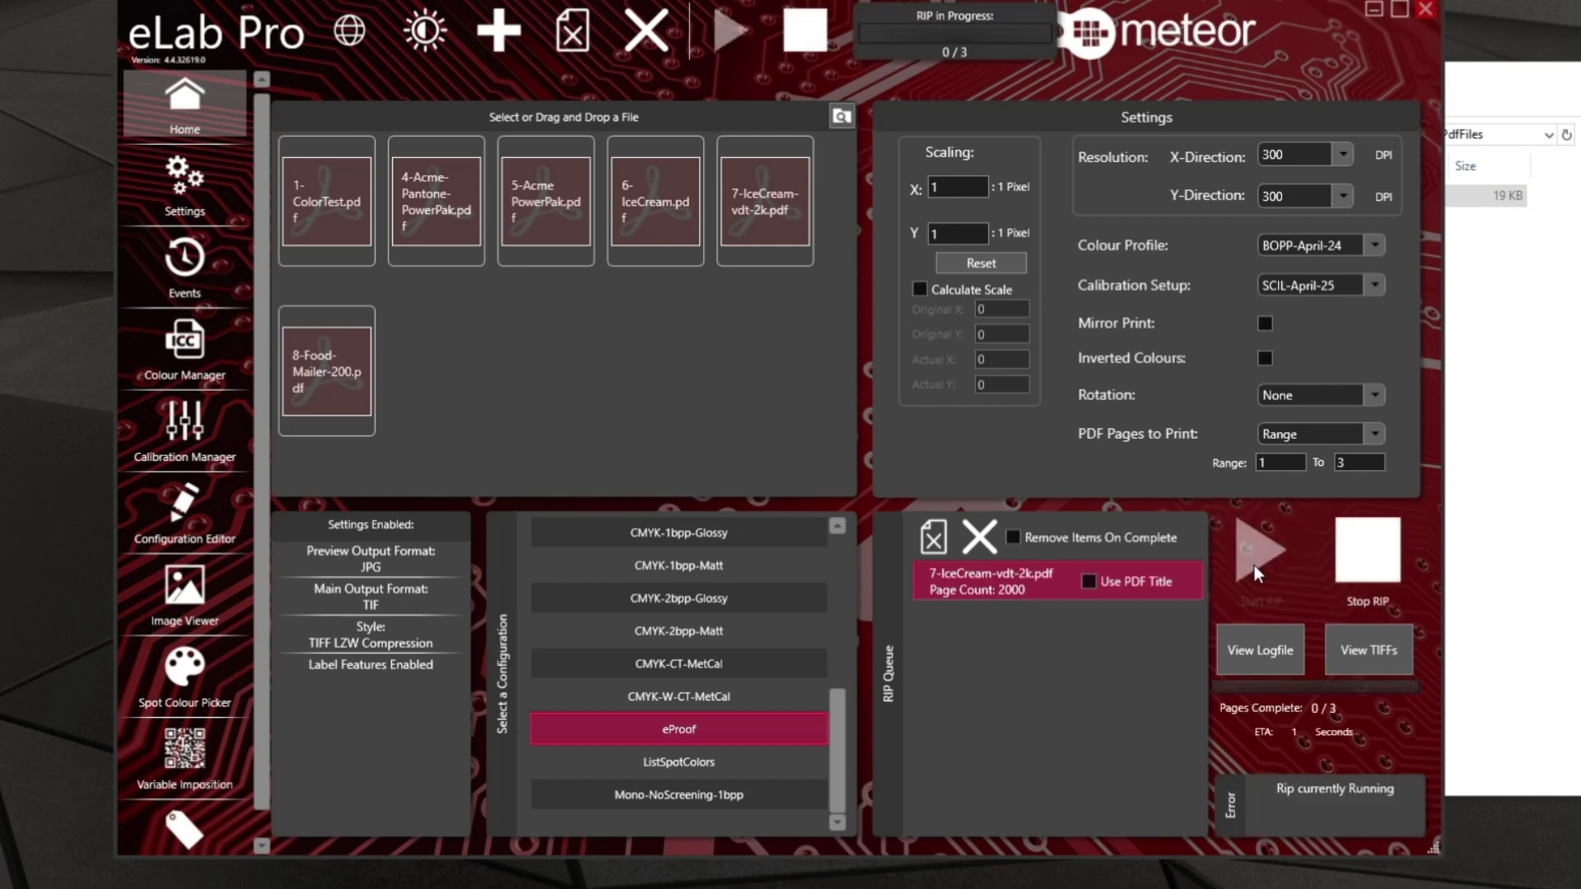
# Open 7-IceCream-vdt-2k_Page1_.tif from the output folder, inspect the serial numbers on the three labels up close, and close the viewer.
pyautogui.click(1380, 649)
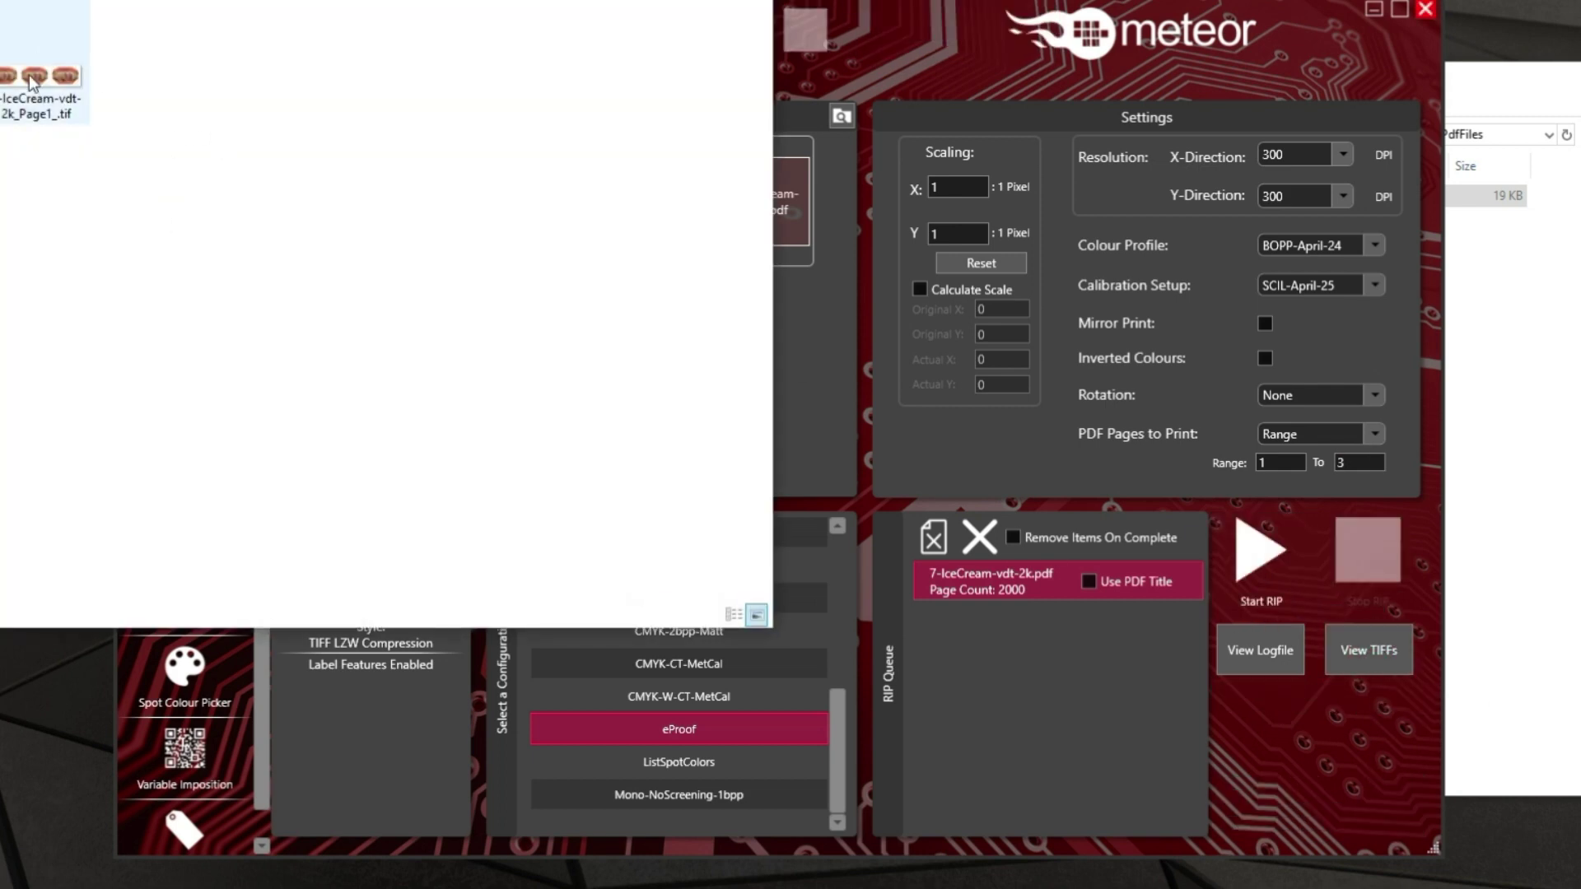
pyautogui.doubleClick(38, 54)
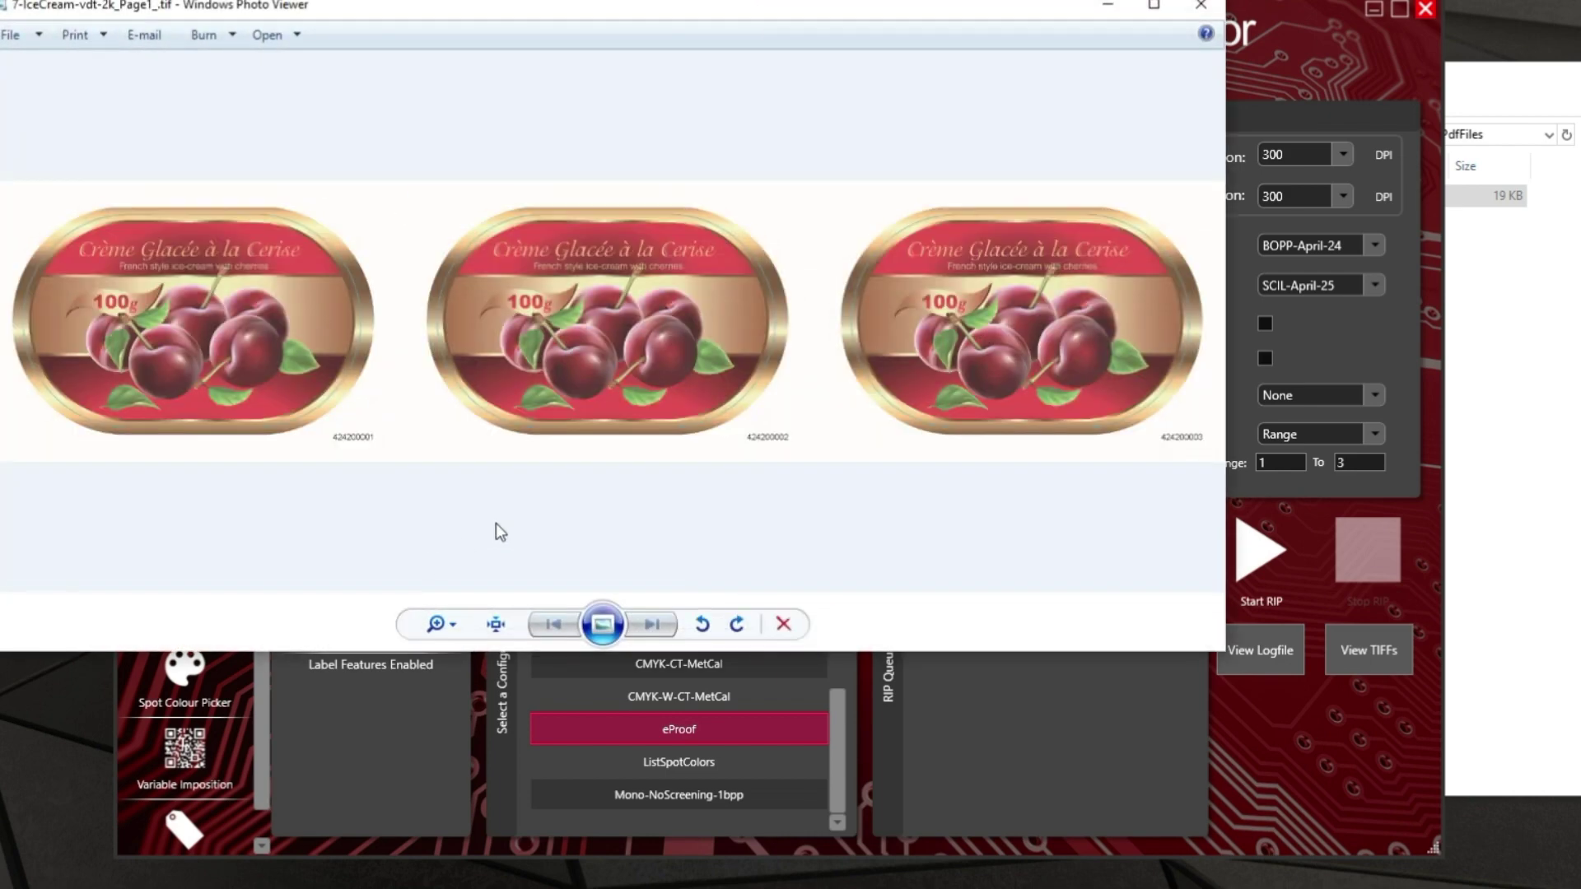
pyautogui.scroll(2, 591, 497)
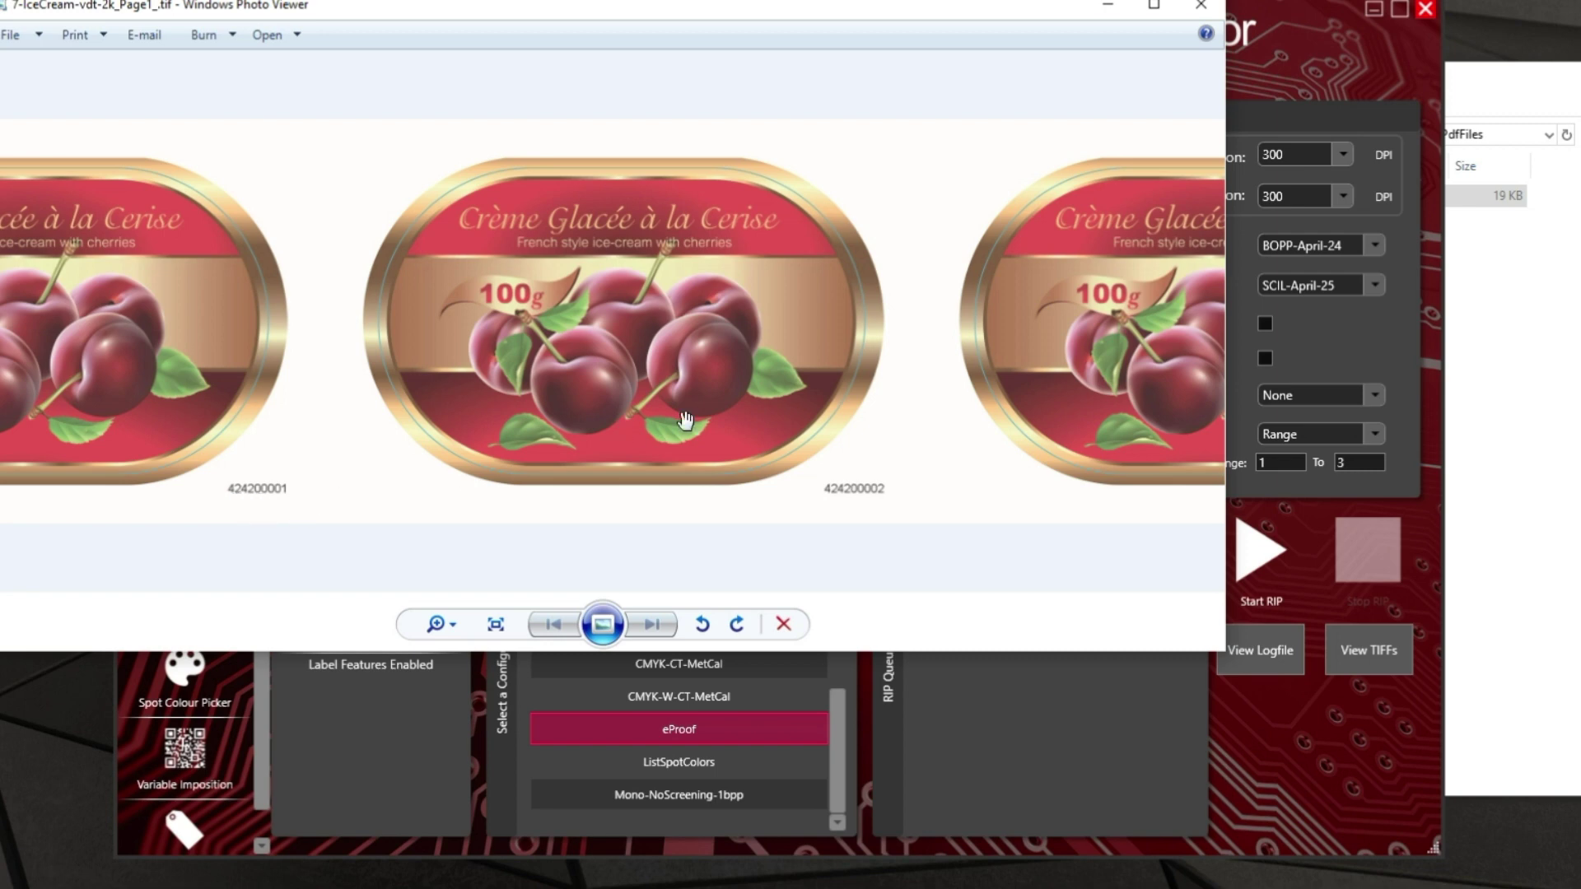
pyautogui.moveTo(863, 435); pyautogui.dragTo(576, 454)
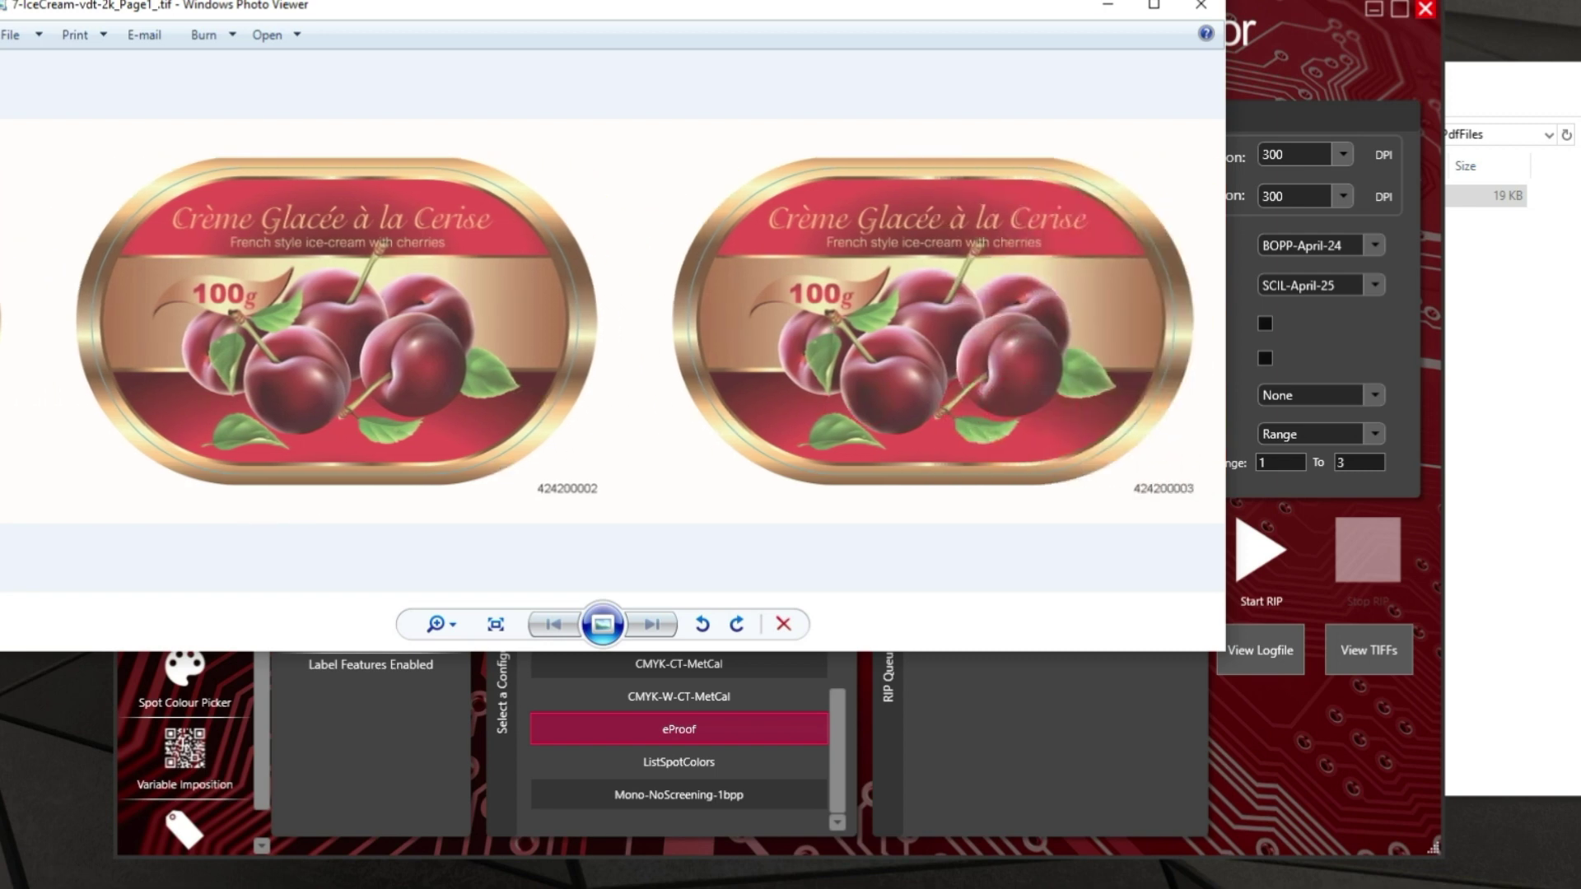
pyautogui.click(1202, 8)
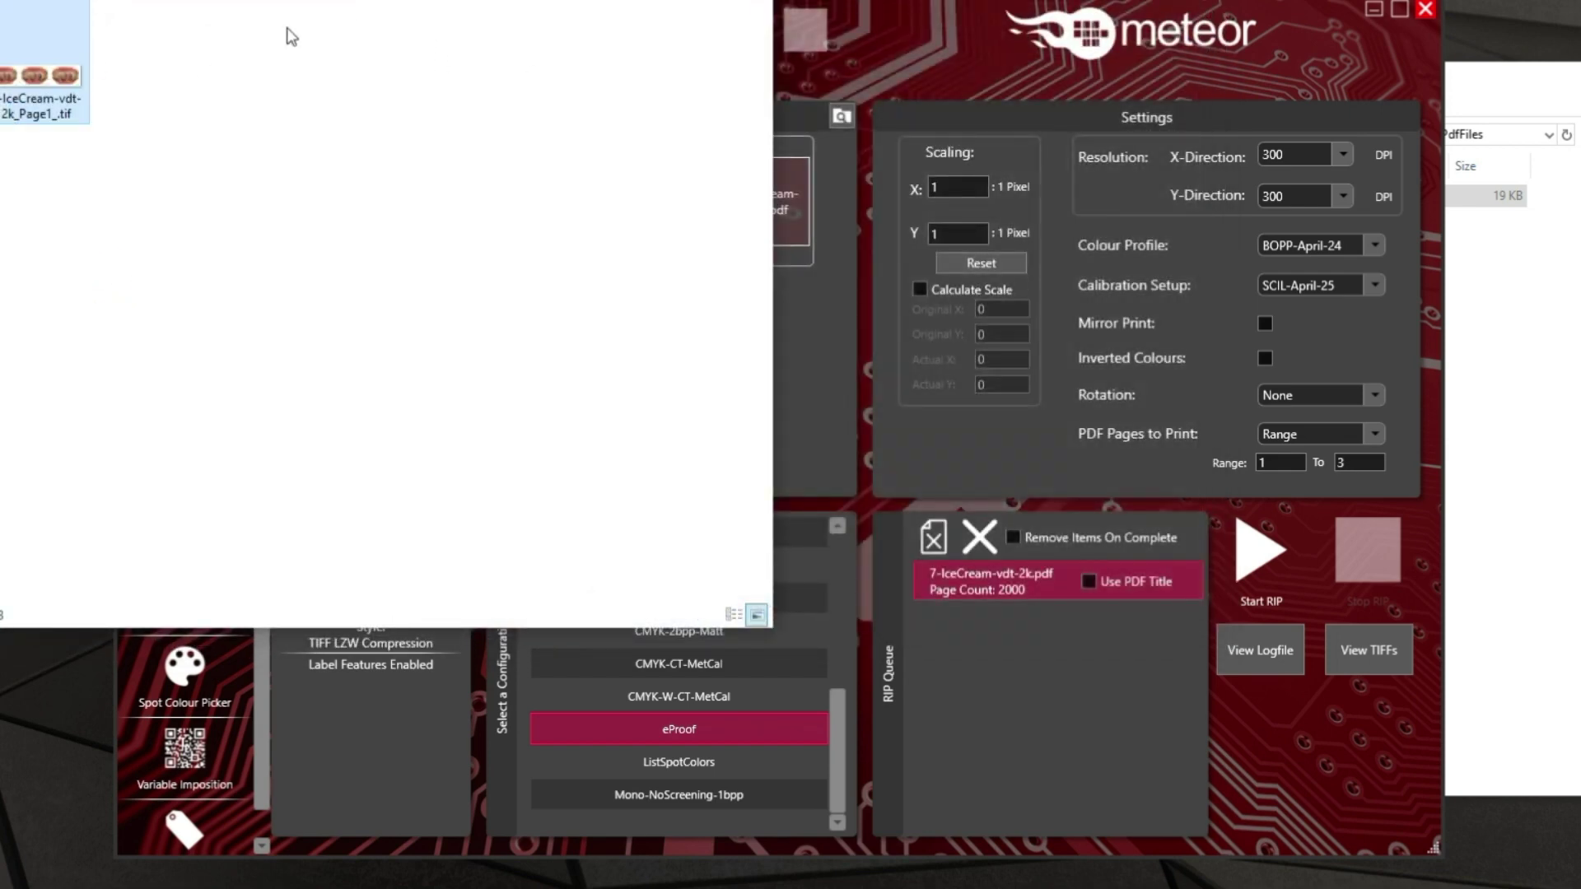
# Delete the inspected TIFF and RIP the queued file with the PDF pages to print set to All Pages.
pyautogui.press('Delete')
pyautogui.click(1184, 328)
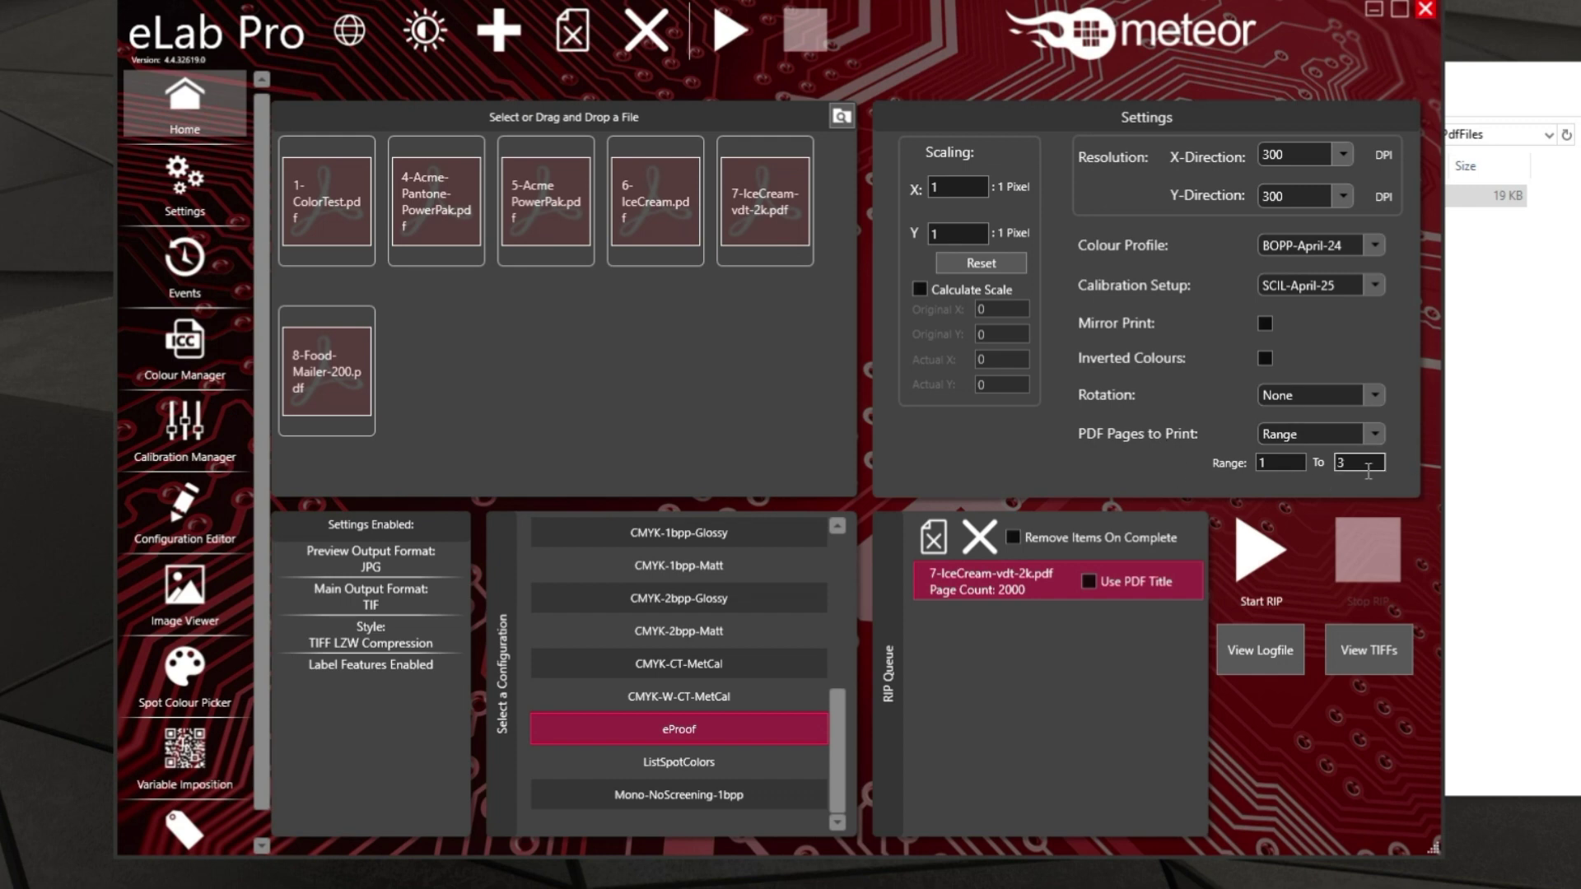
pyautogui.click(1371, 437)
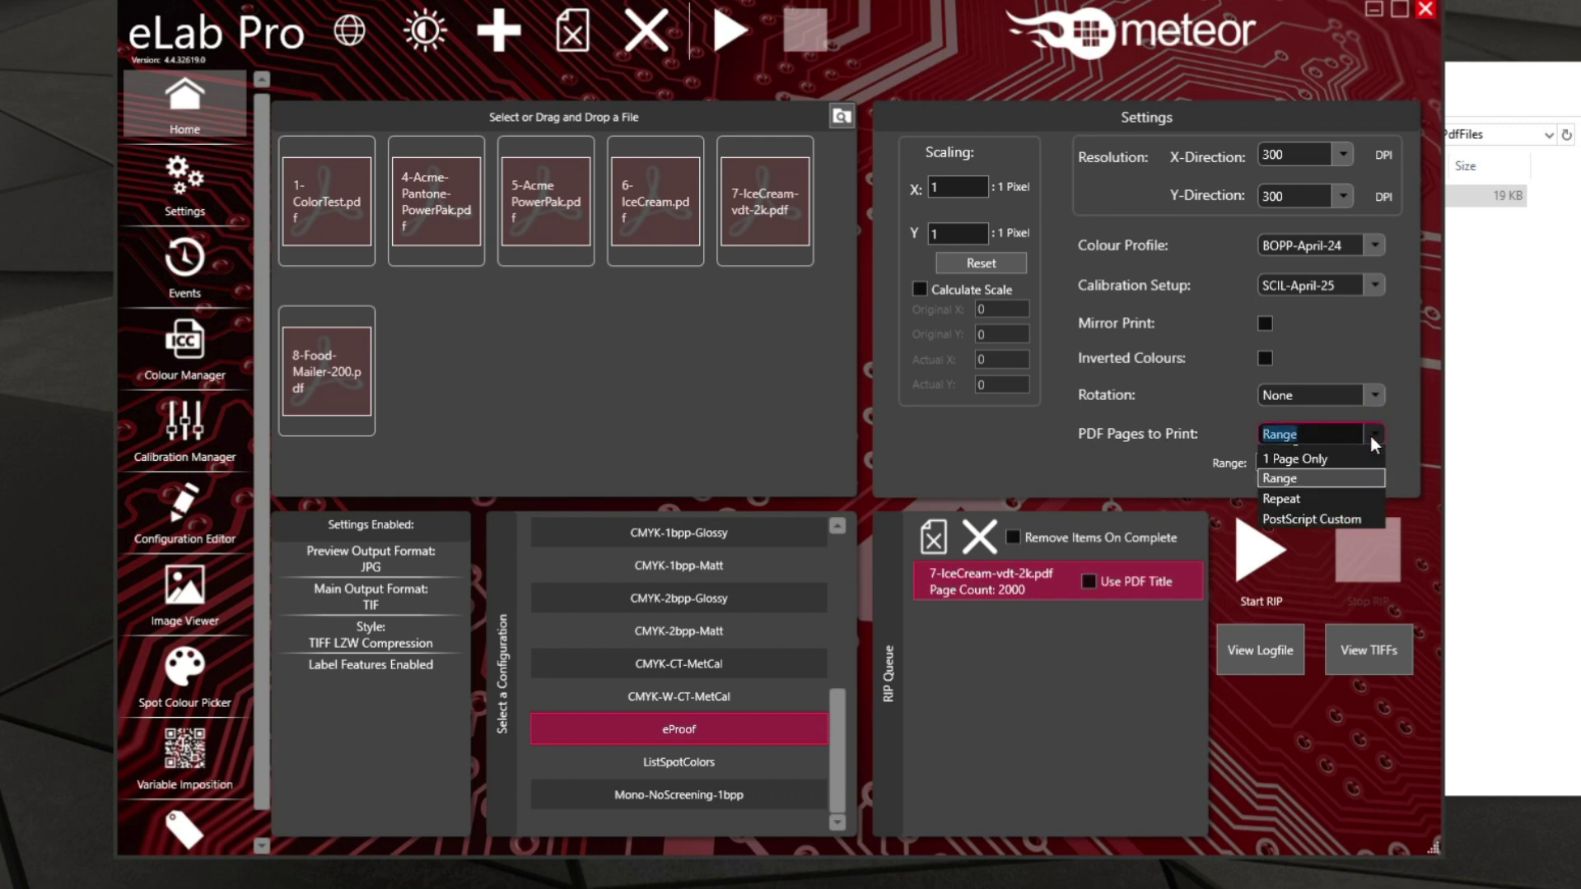
pyautogui.click(1322, 458)
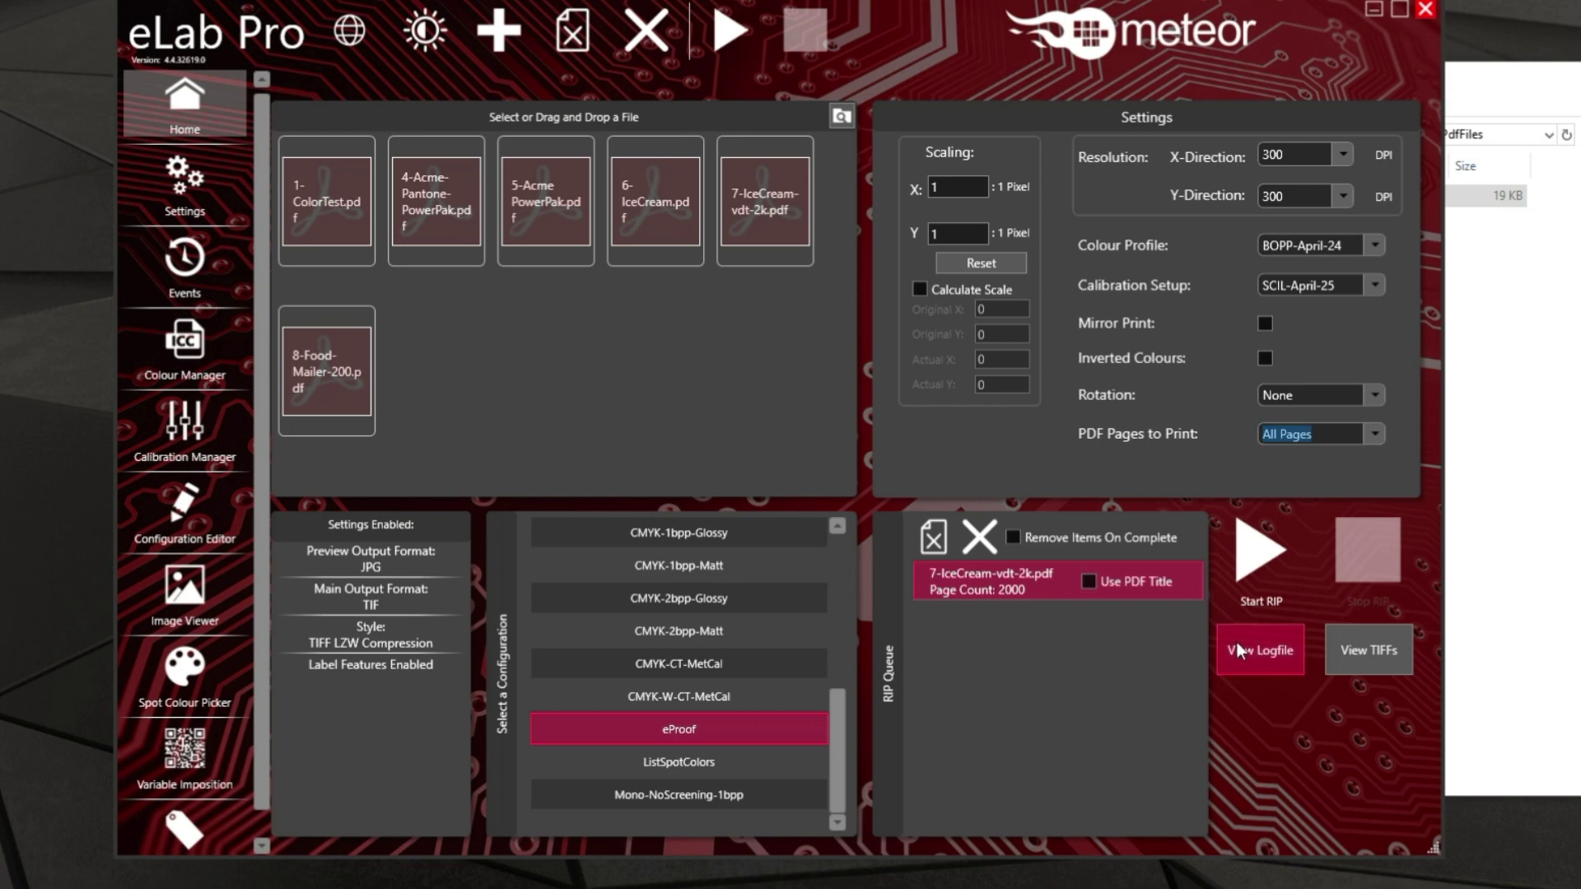
pyautogui.click(1267, 563)
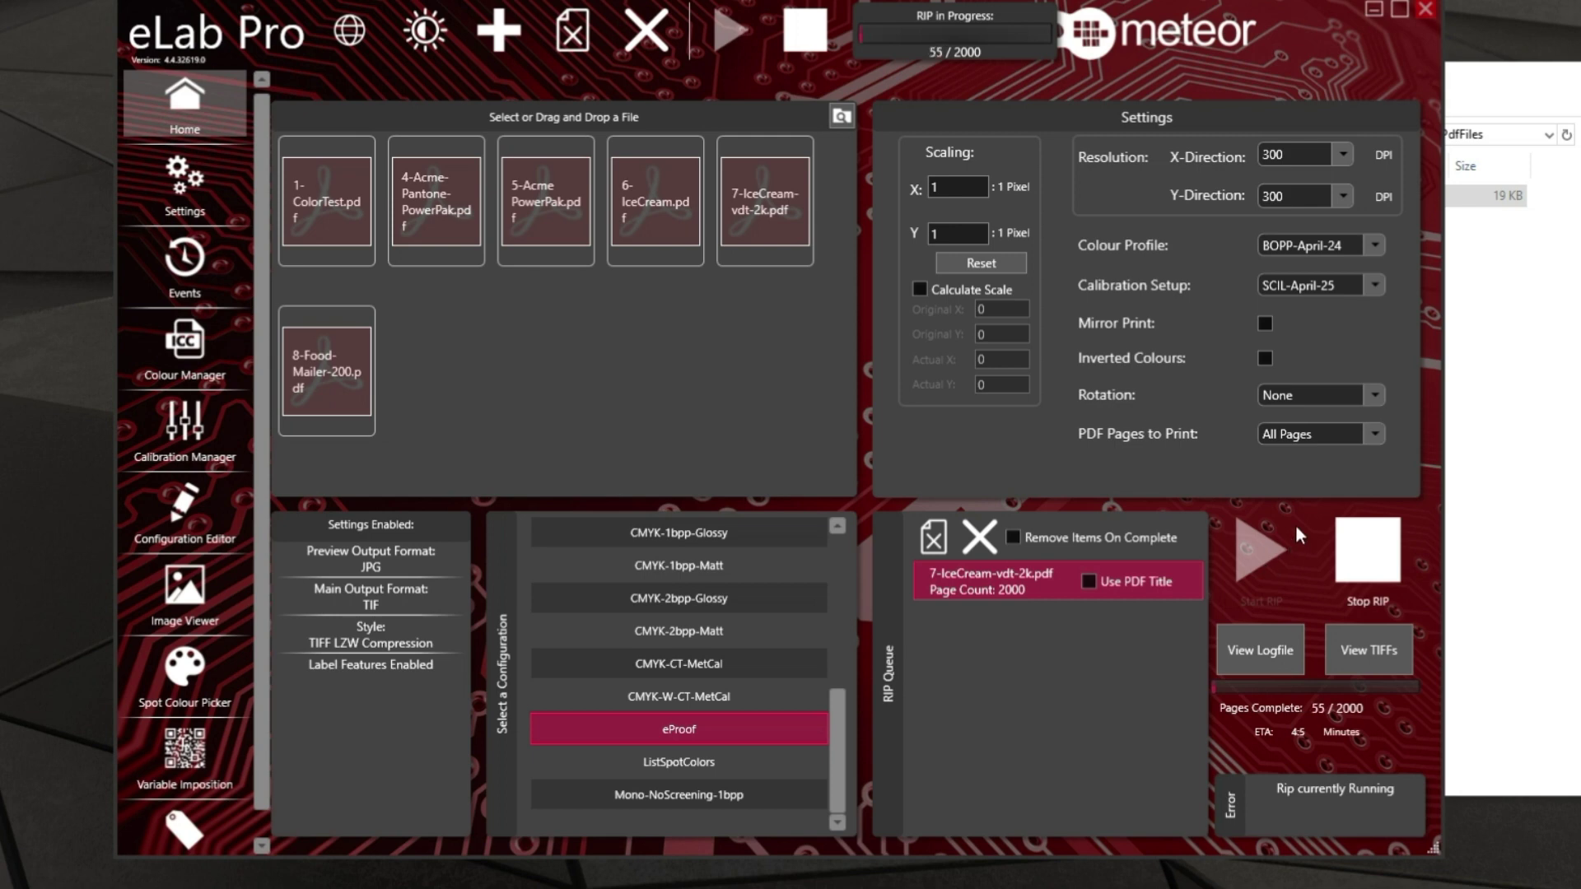
# Open a generated TIFF from the output folder during the RIP, check the label numbering across successive pages, and close the viewer.
pyautogui.click(1365, 651)
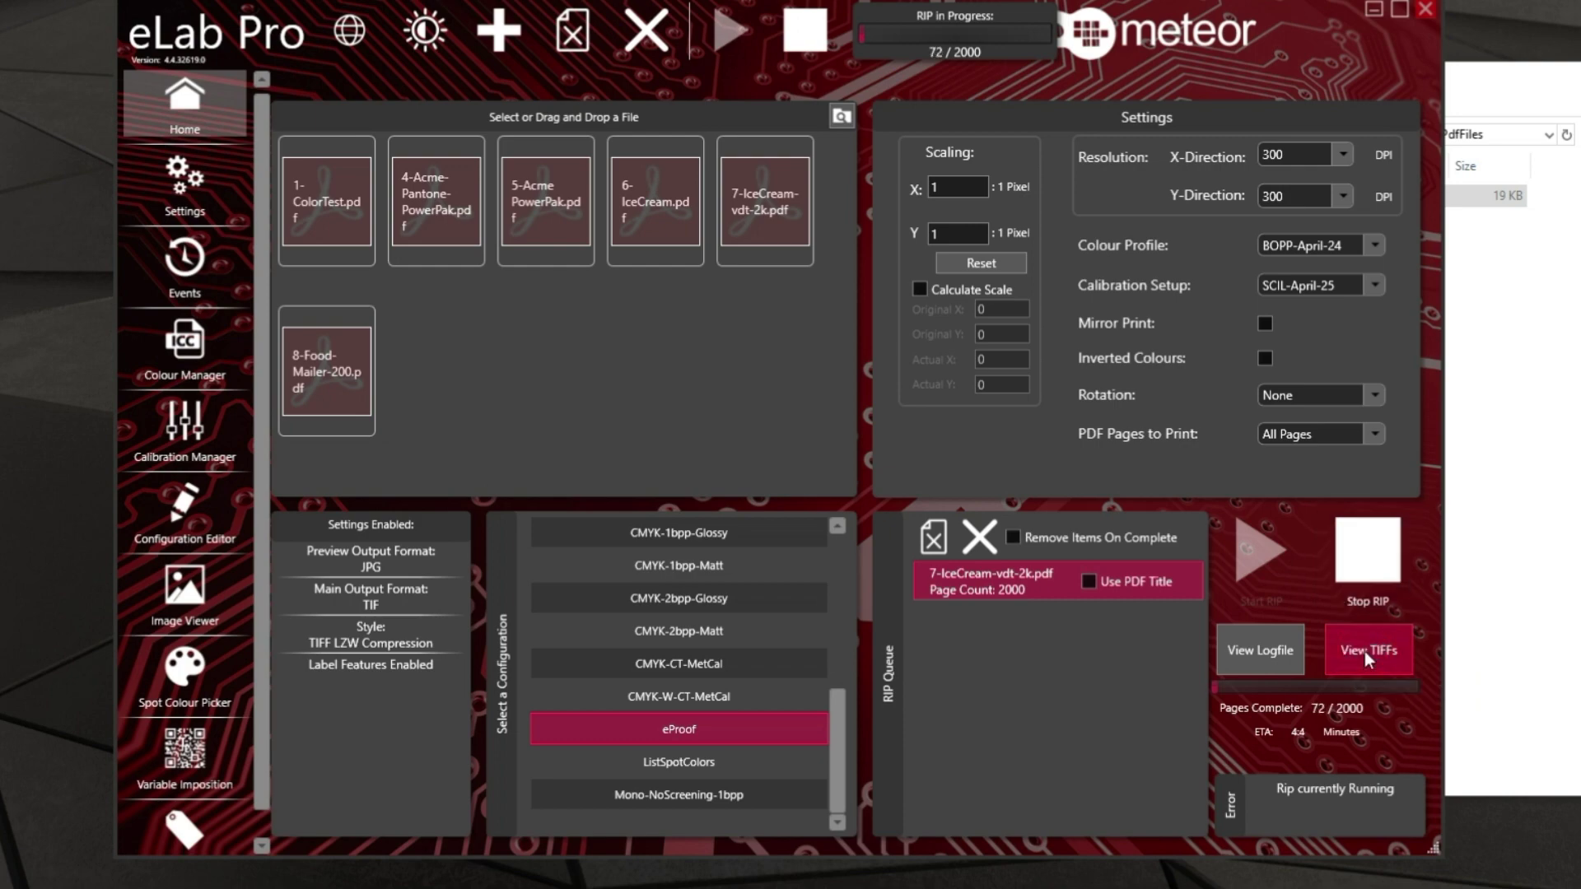
pyautogui.scroll(-1, 400, 111)
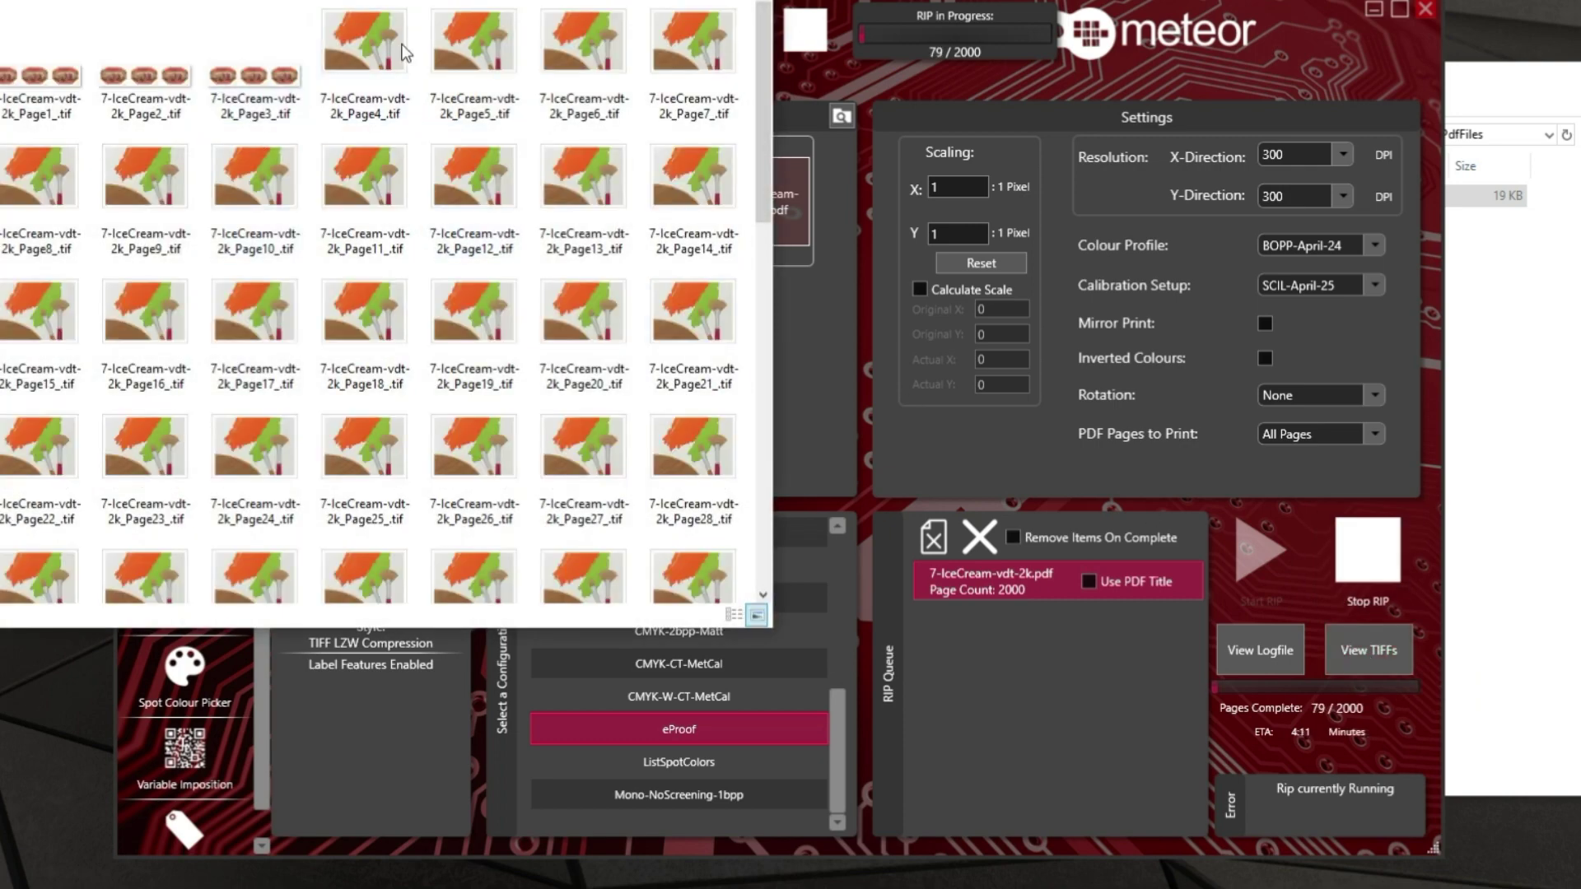
pyautogui.doubleClick(36, 67)
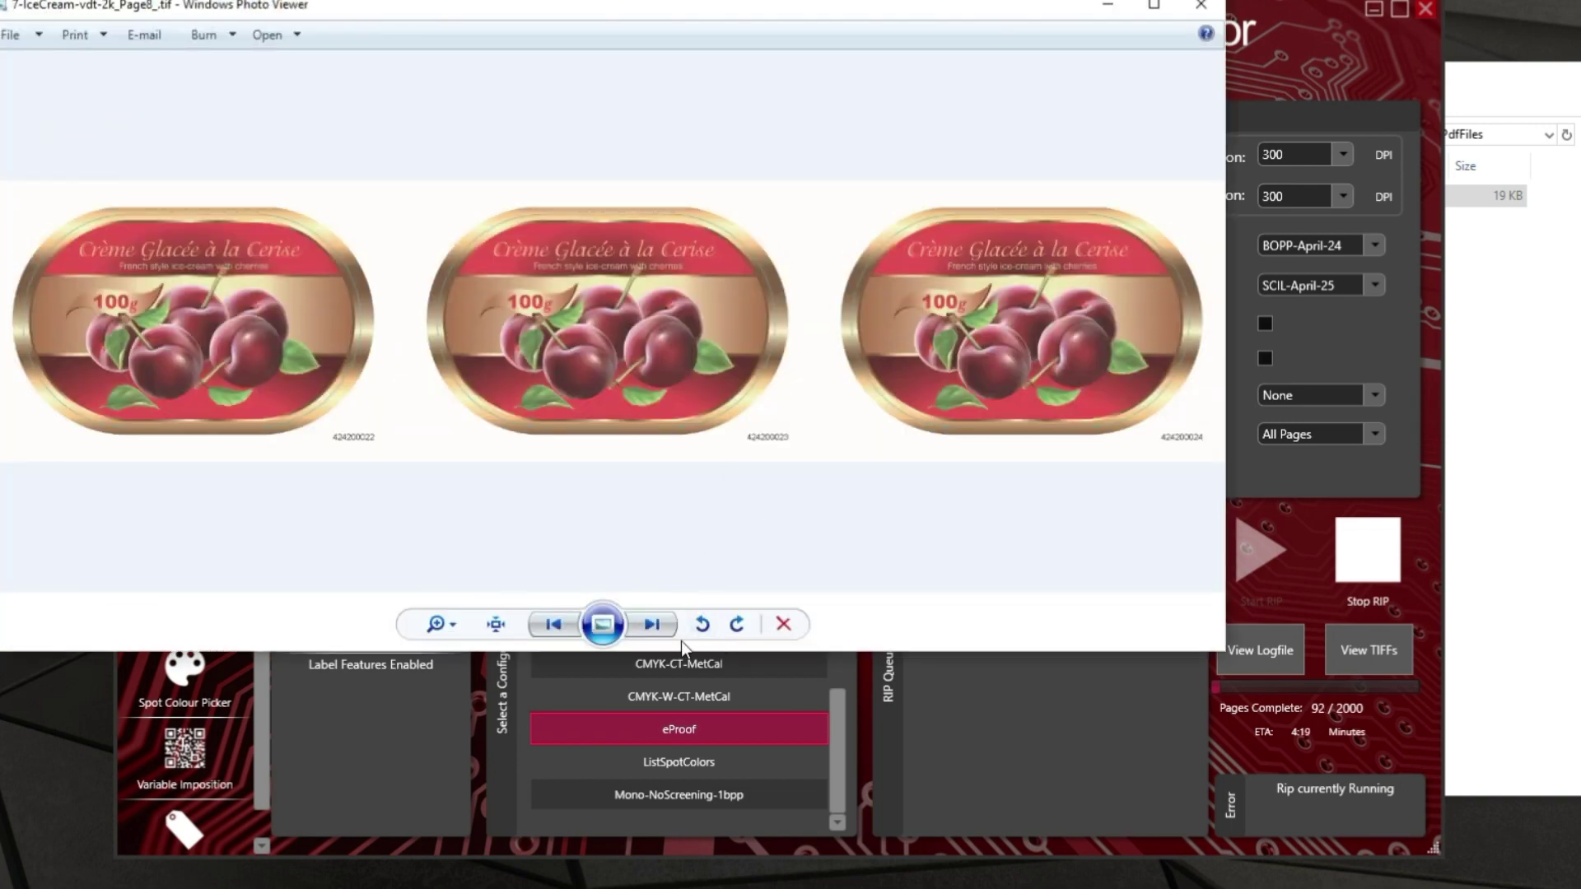
pyautogui.click(650, 626)
pyautogui.click(650, 626)
pyautogui.click(650, 626)
pyautogui.click(650, 626)
pyautogui.click(650, 626)
pyautogui.click(650, 626)
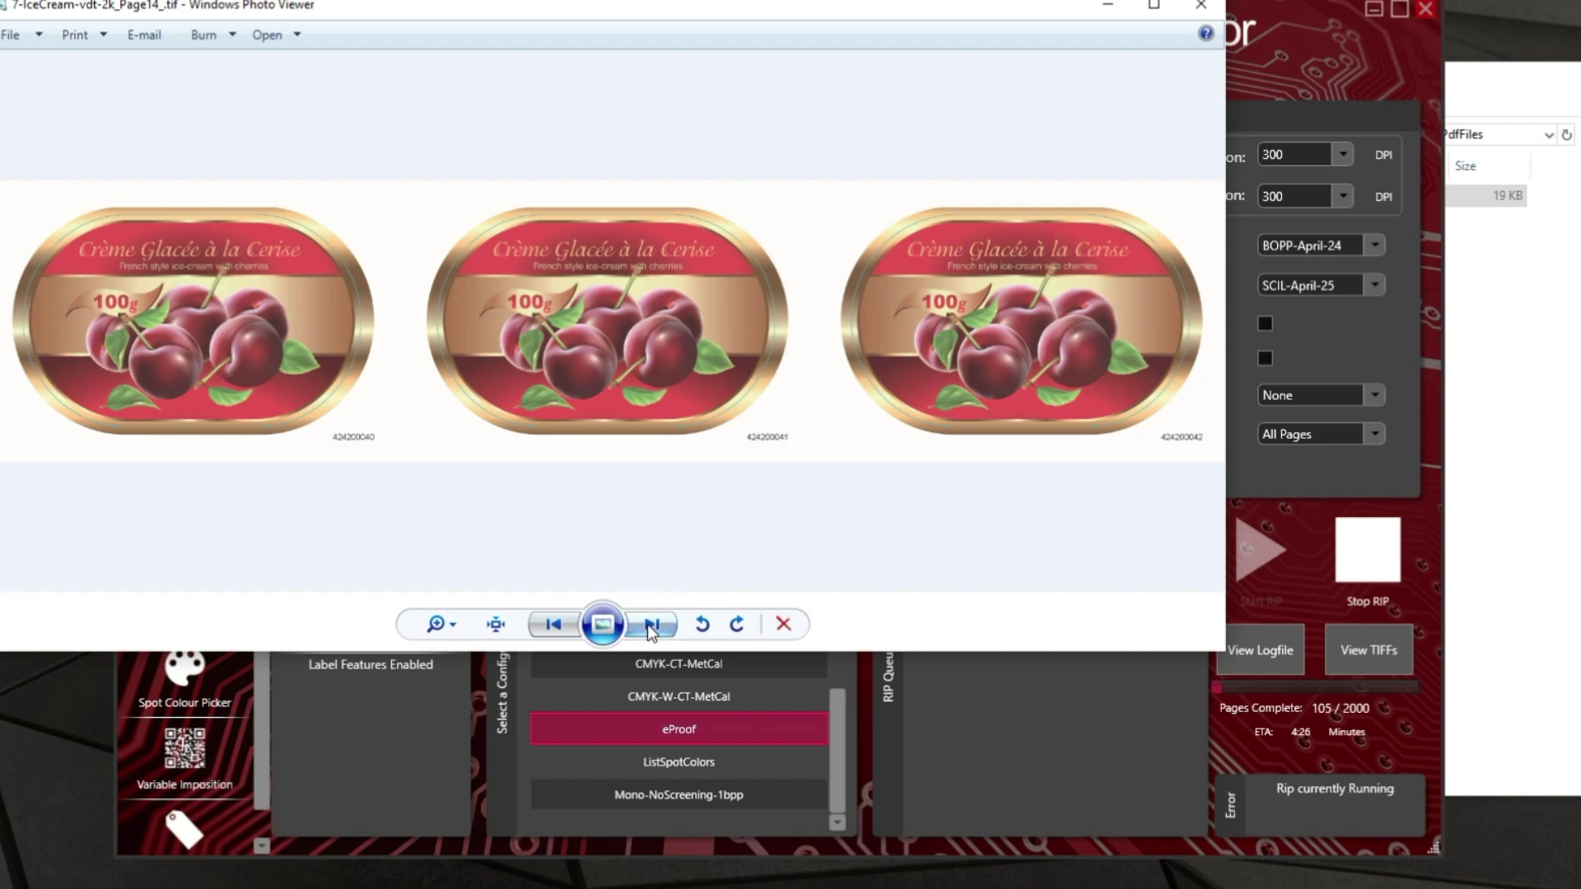
pyautogui.click(650, 626)
pyautogui.click(651, 626)
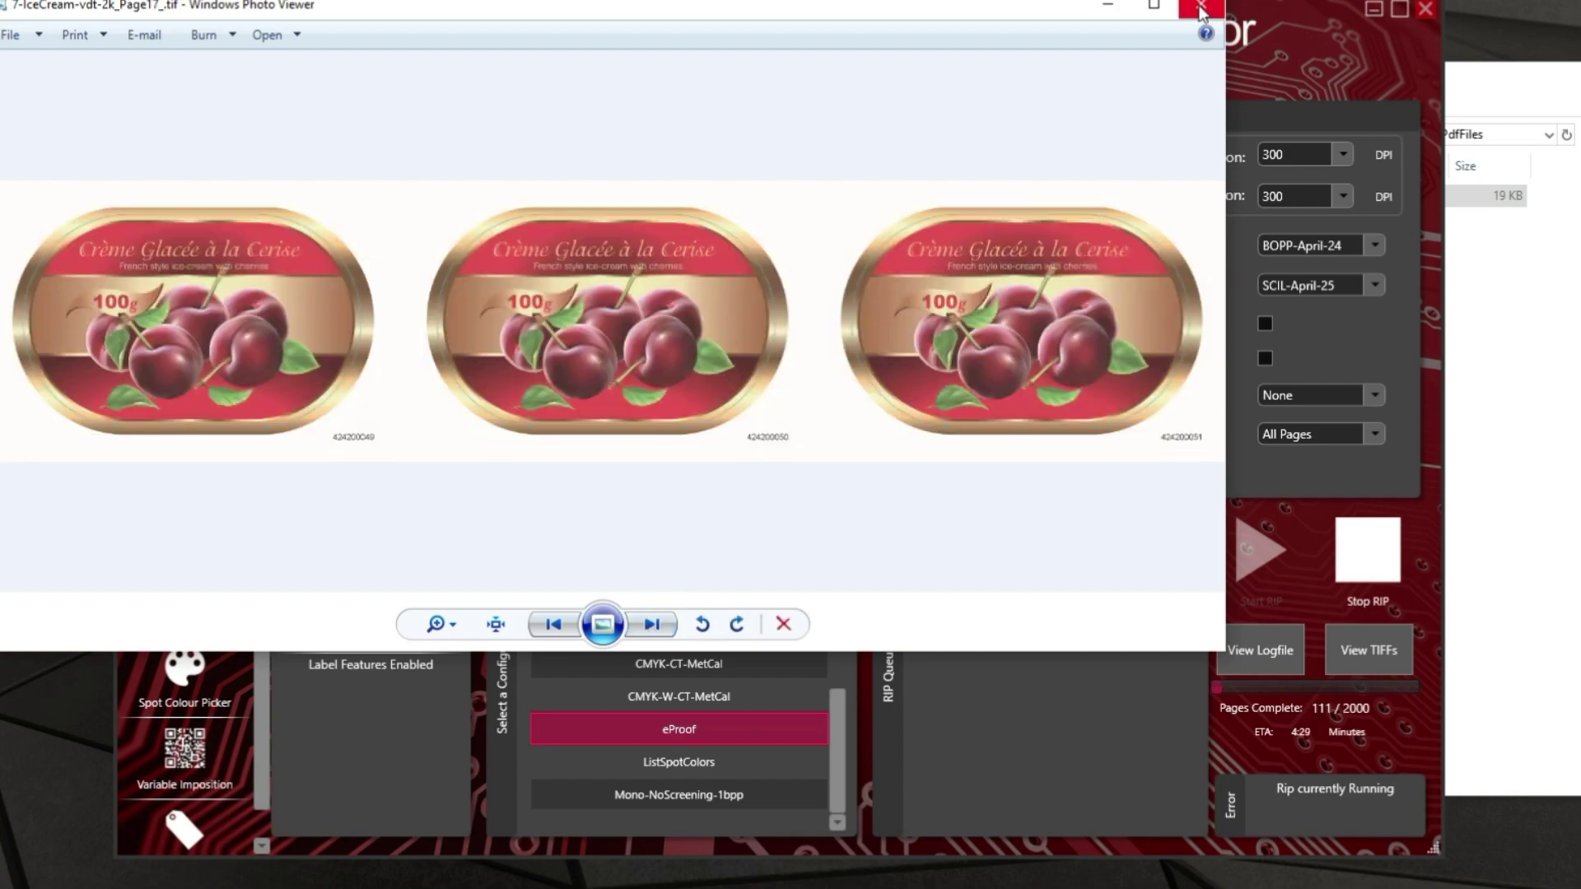
pyautogui.click(1198, 10)
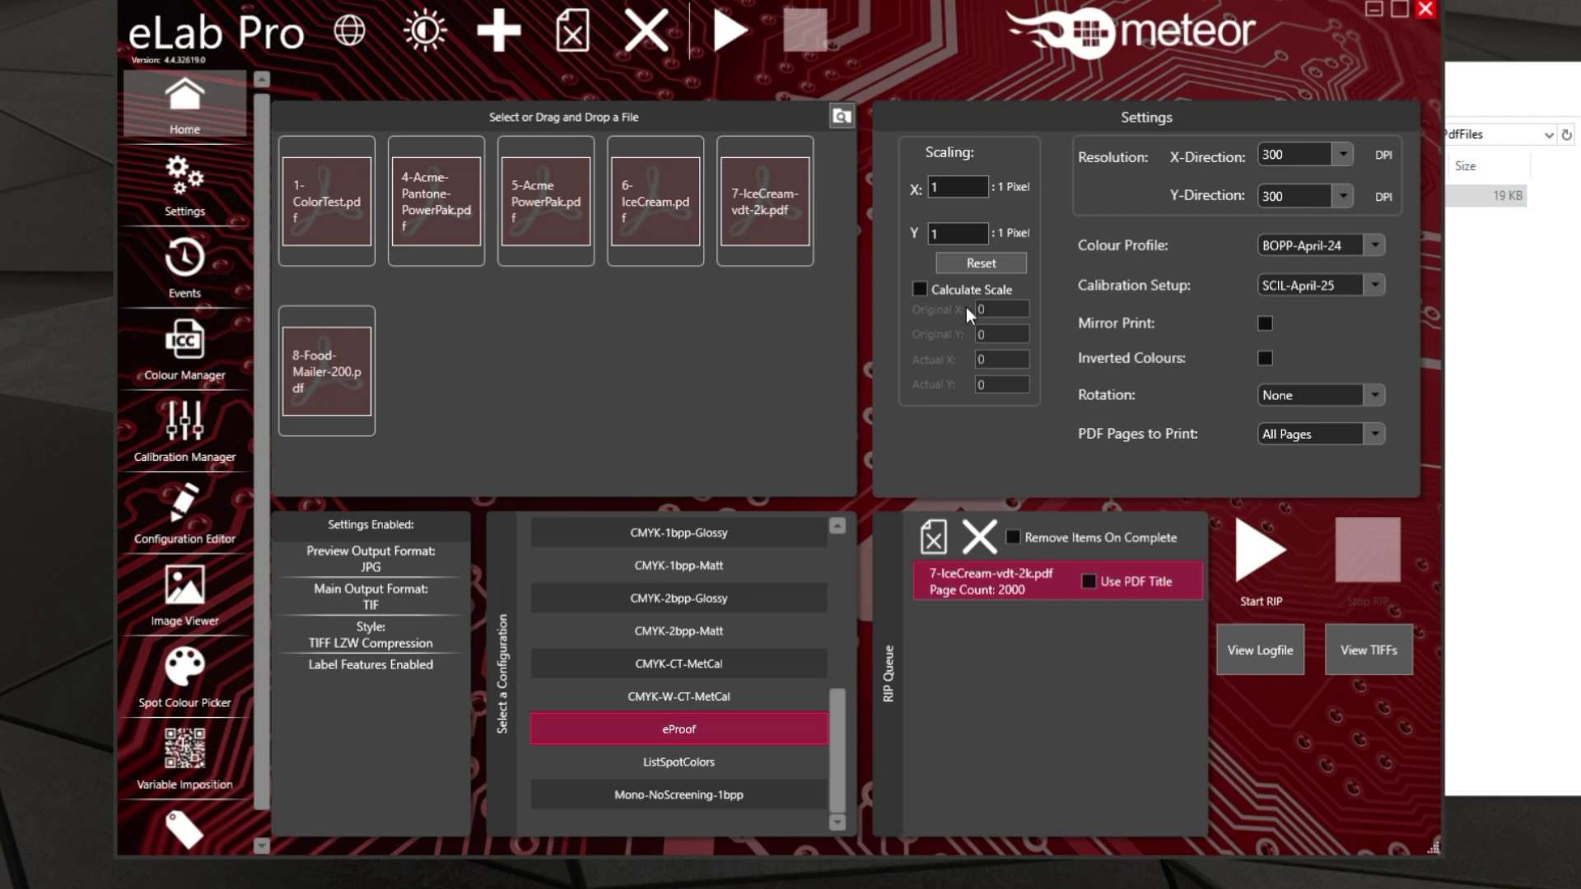
# Check the total job time at the end of the event log and return to the home page.
pyautogui.click(203, 274)
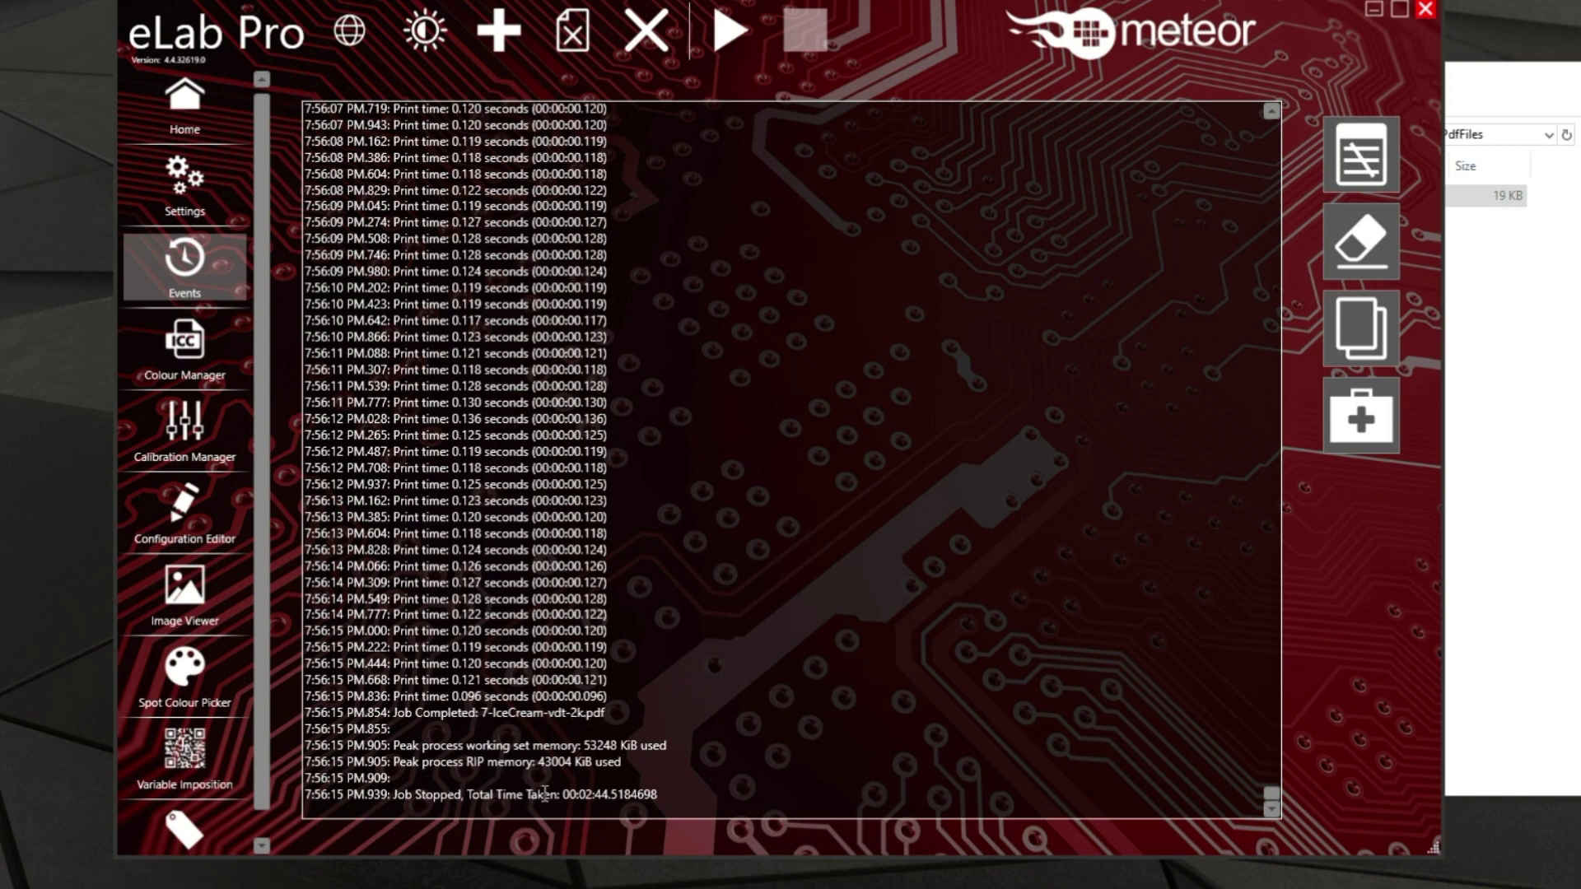
pyautogui.moveTo(586, 793); pyautogui.dragTo(685, 803)
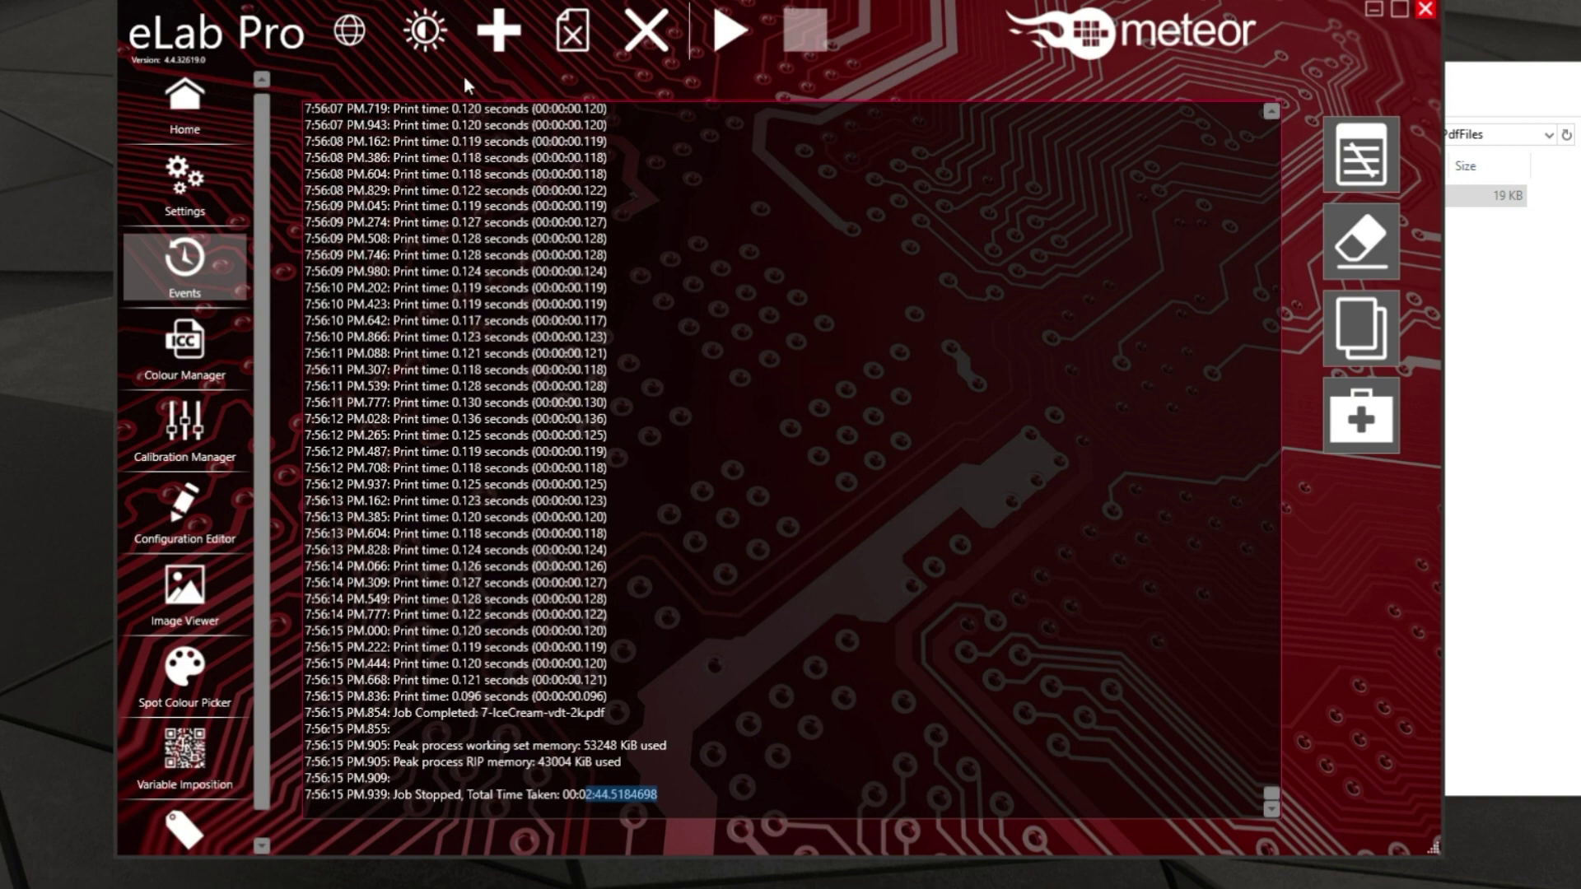
pyautogui.click(194, 101)
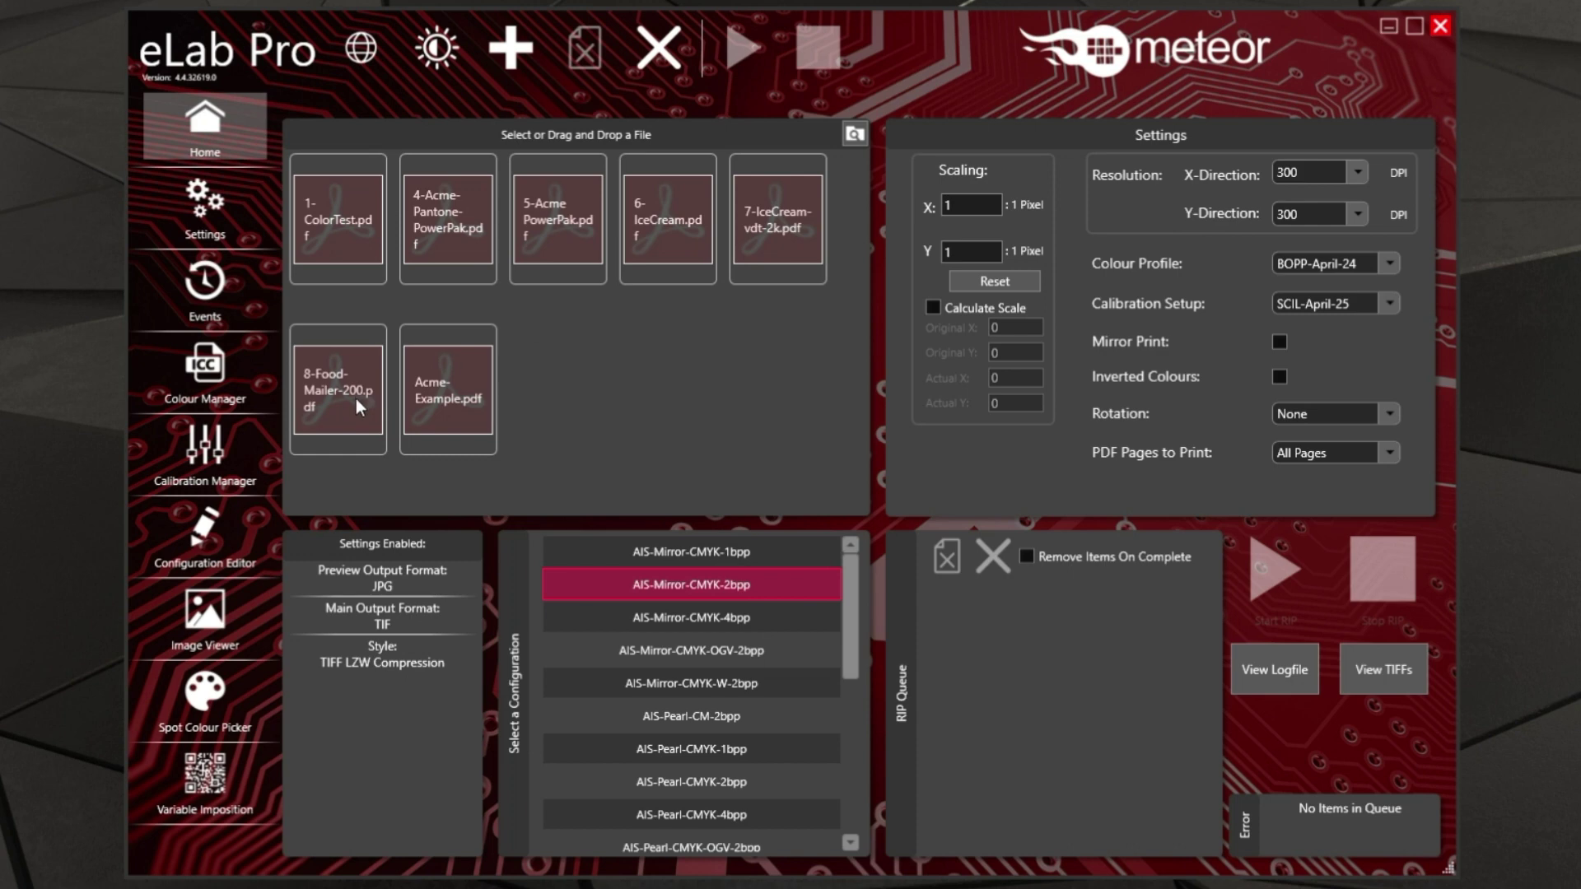
# Open 8-Food-Mailer-200.pdf and examine the personalised and shared pages of the first recipe booklet through the next booklet's cover.
pyautogui.moveTo(321, 414)
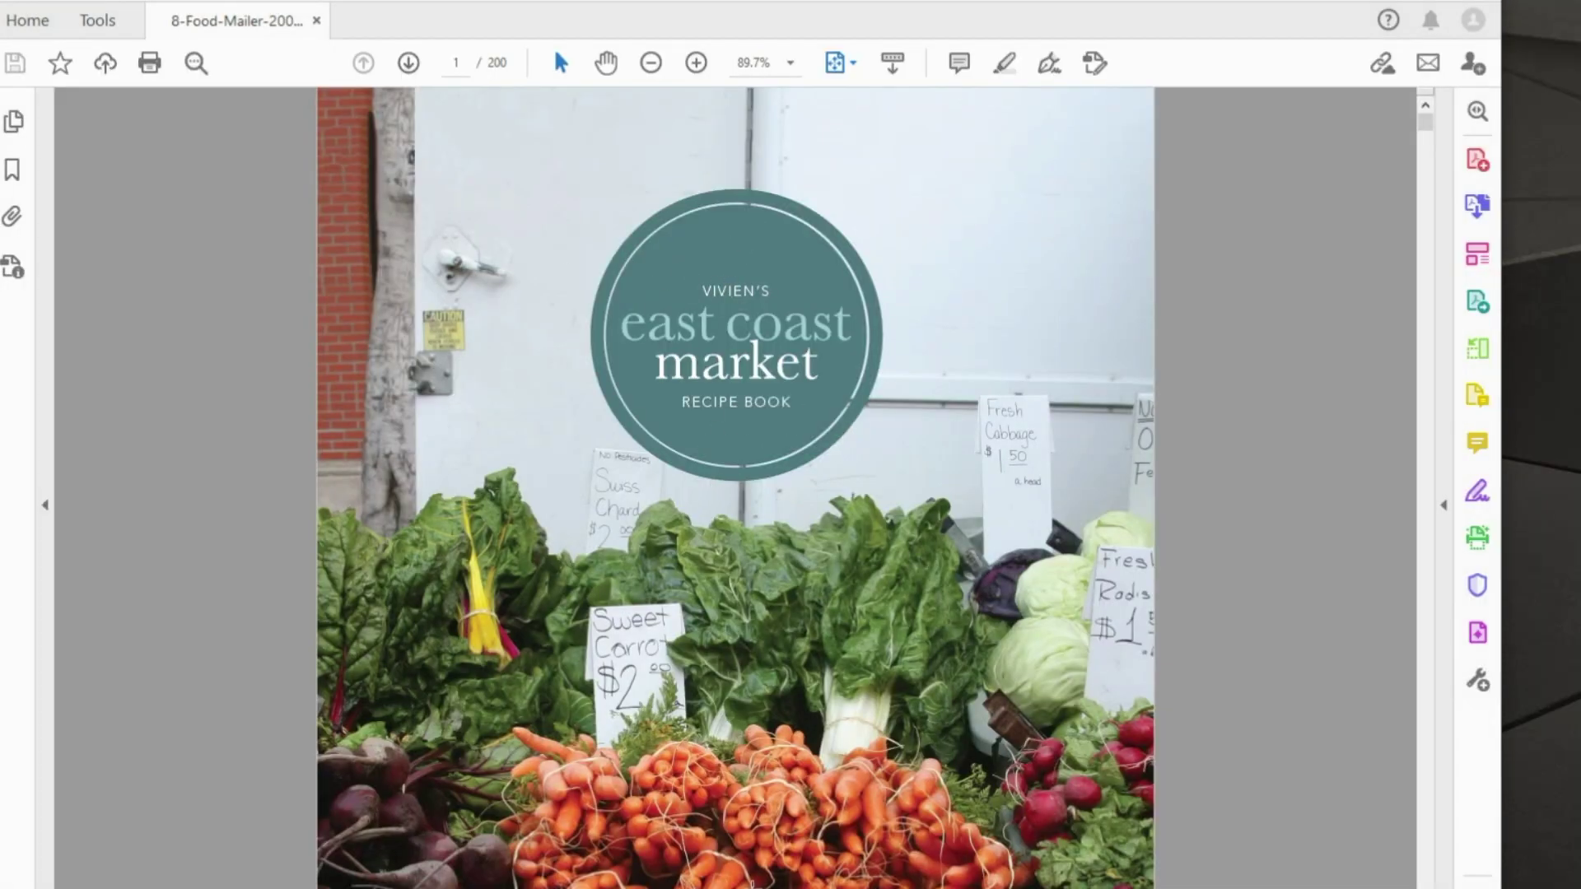
pyautogui.scroll(-3, 829, 601)
pyautogui.scroll(-5, 829, 601)
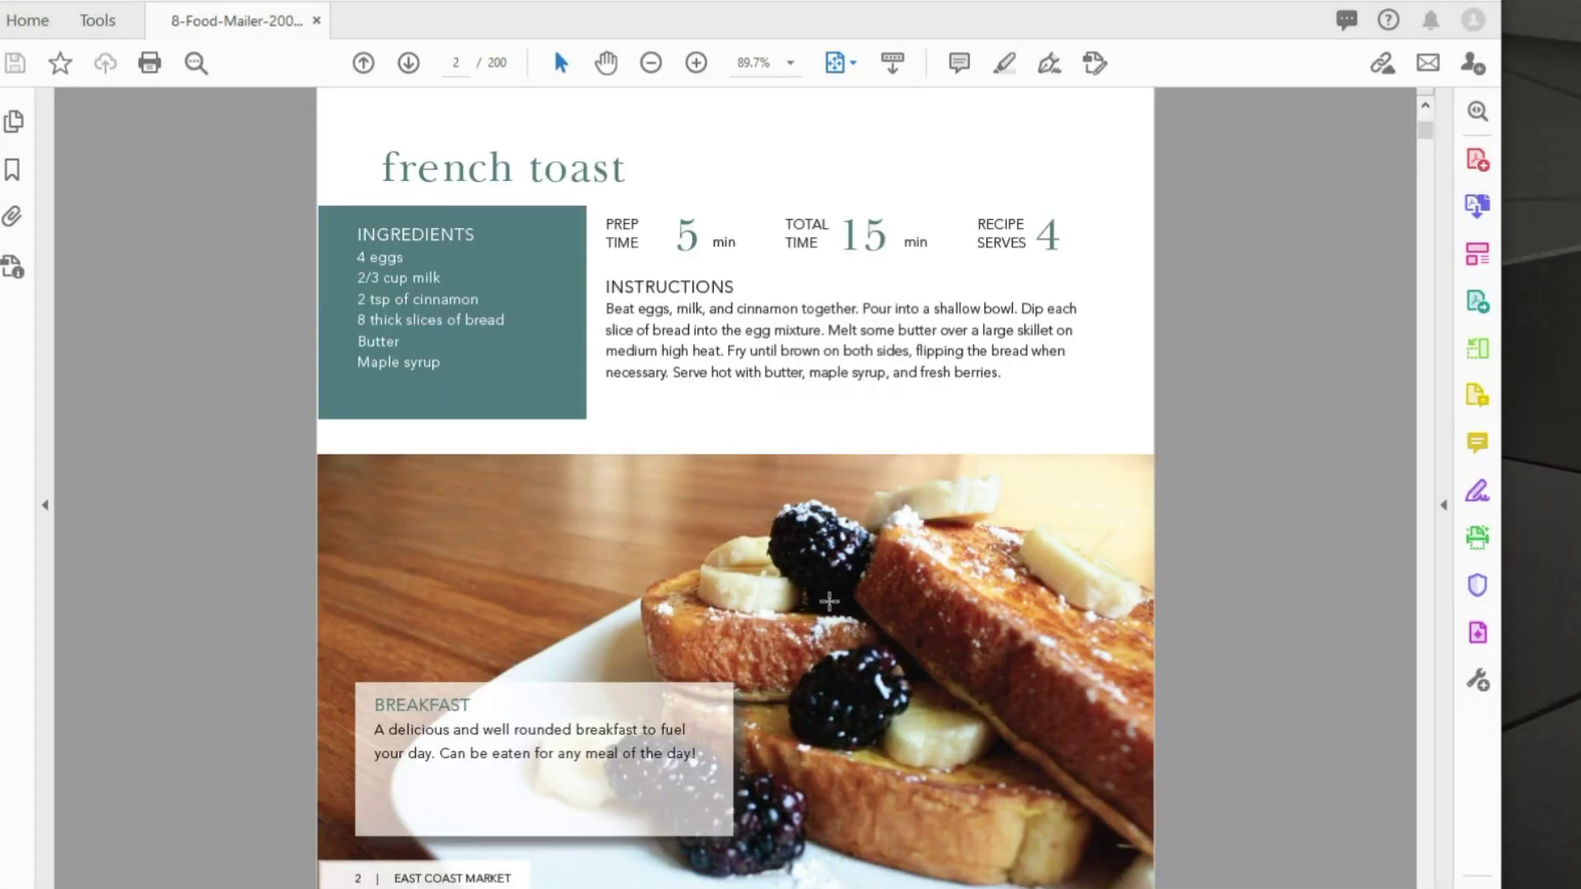
pyautogui.scroll(-5, 829, 601)
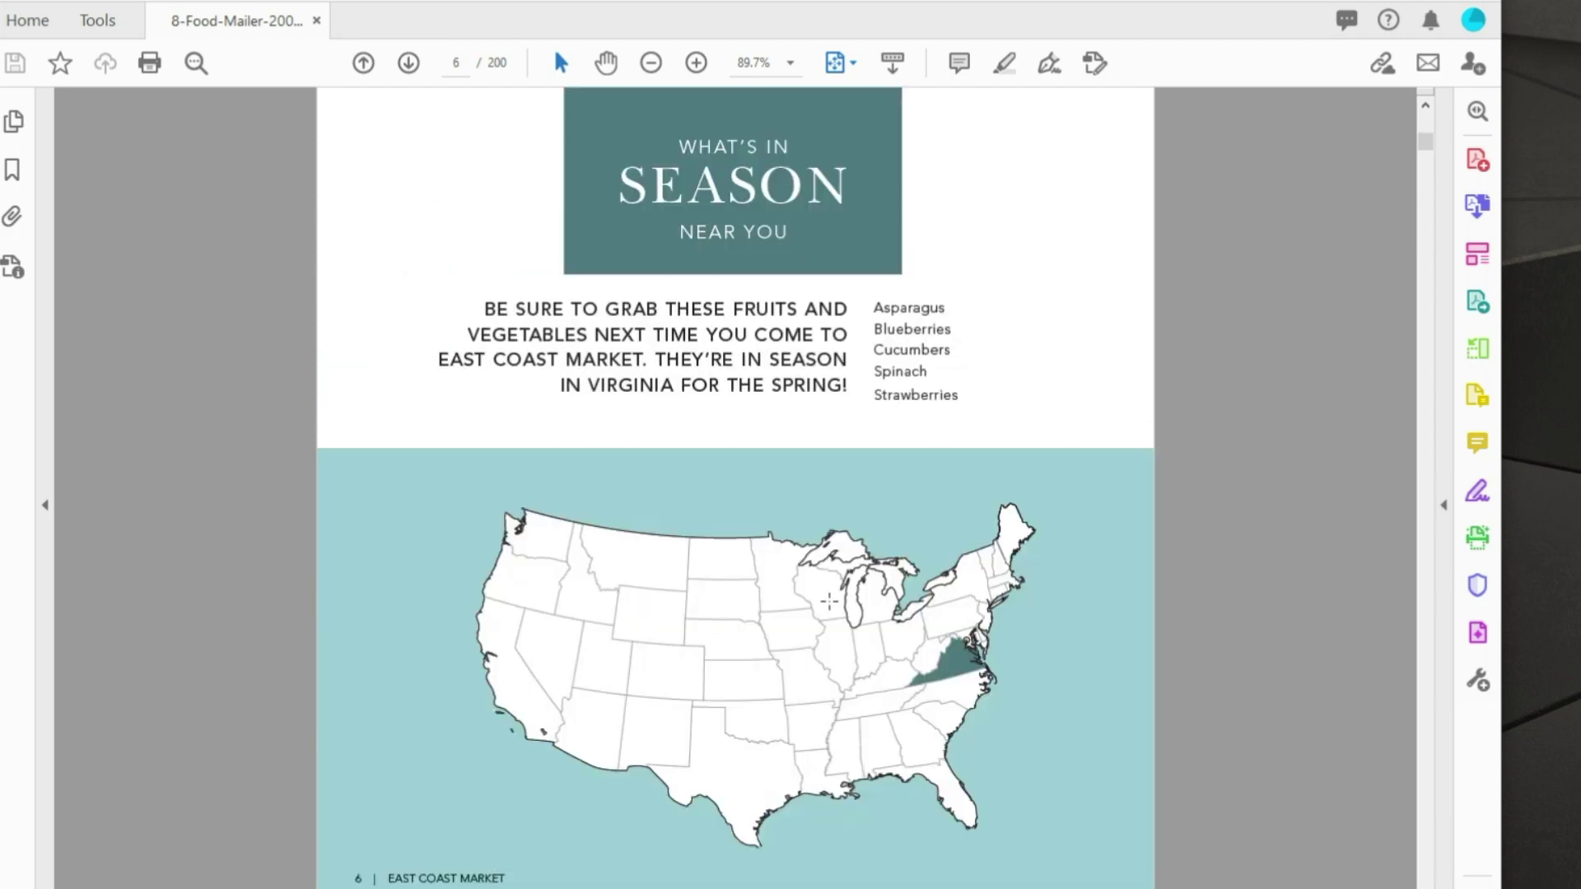
pyautogui.scroll(-3, 829, 601)
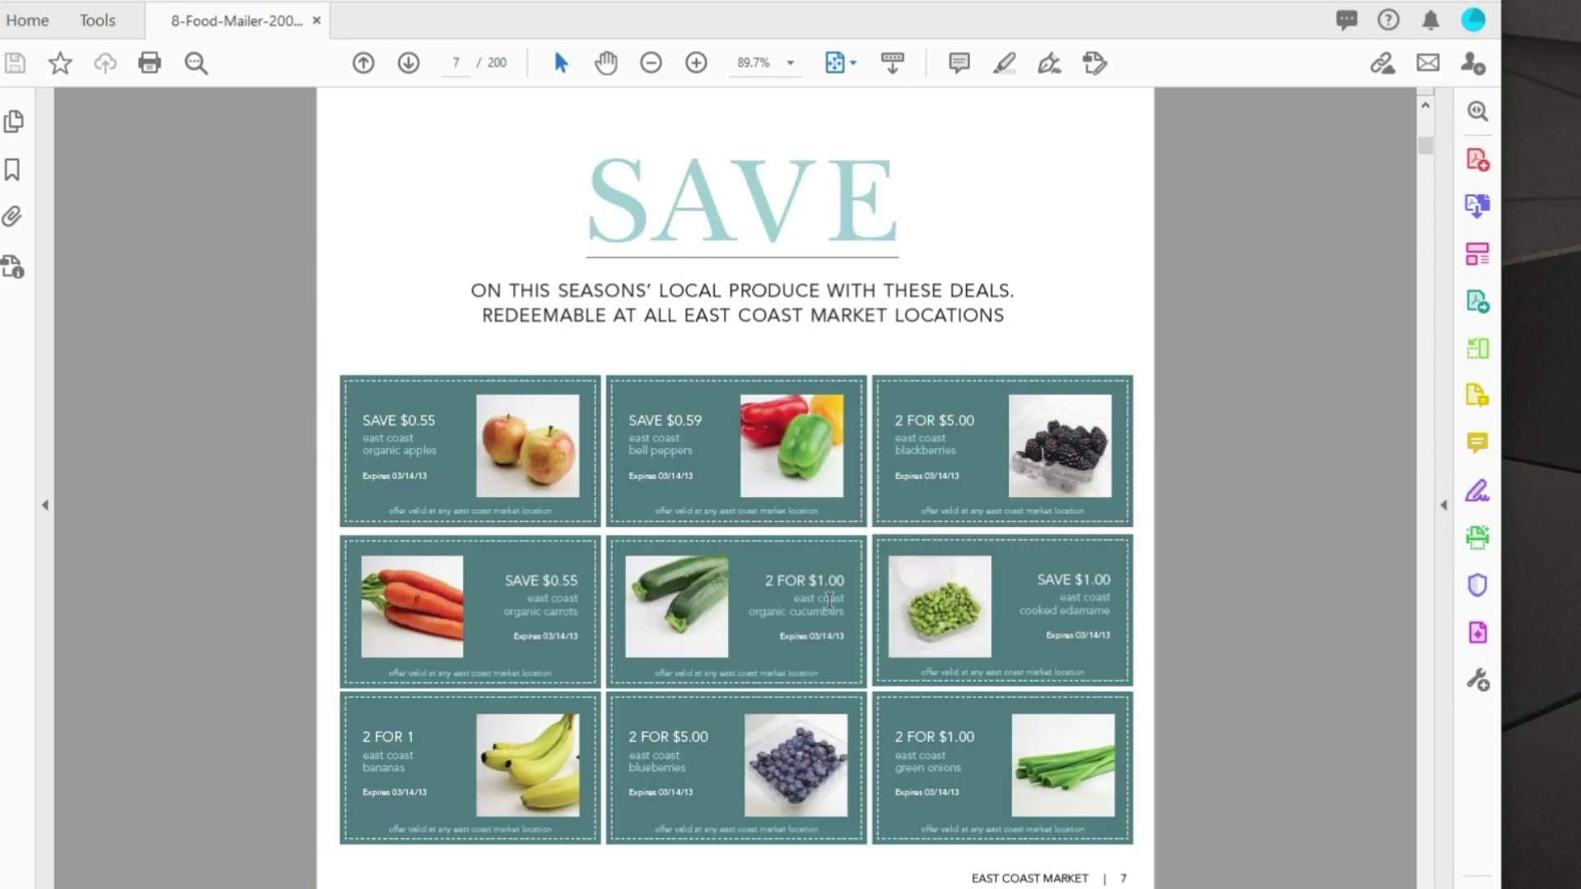
pyautogui.scroll(-3, 829, 601)
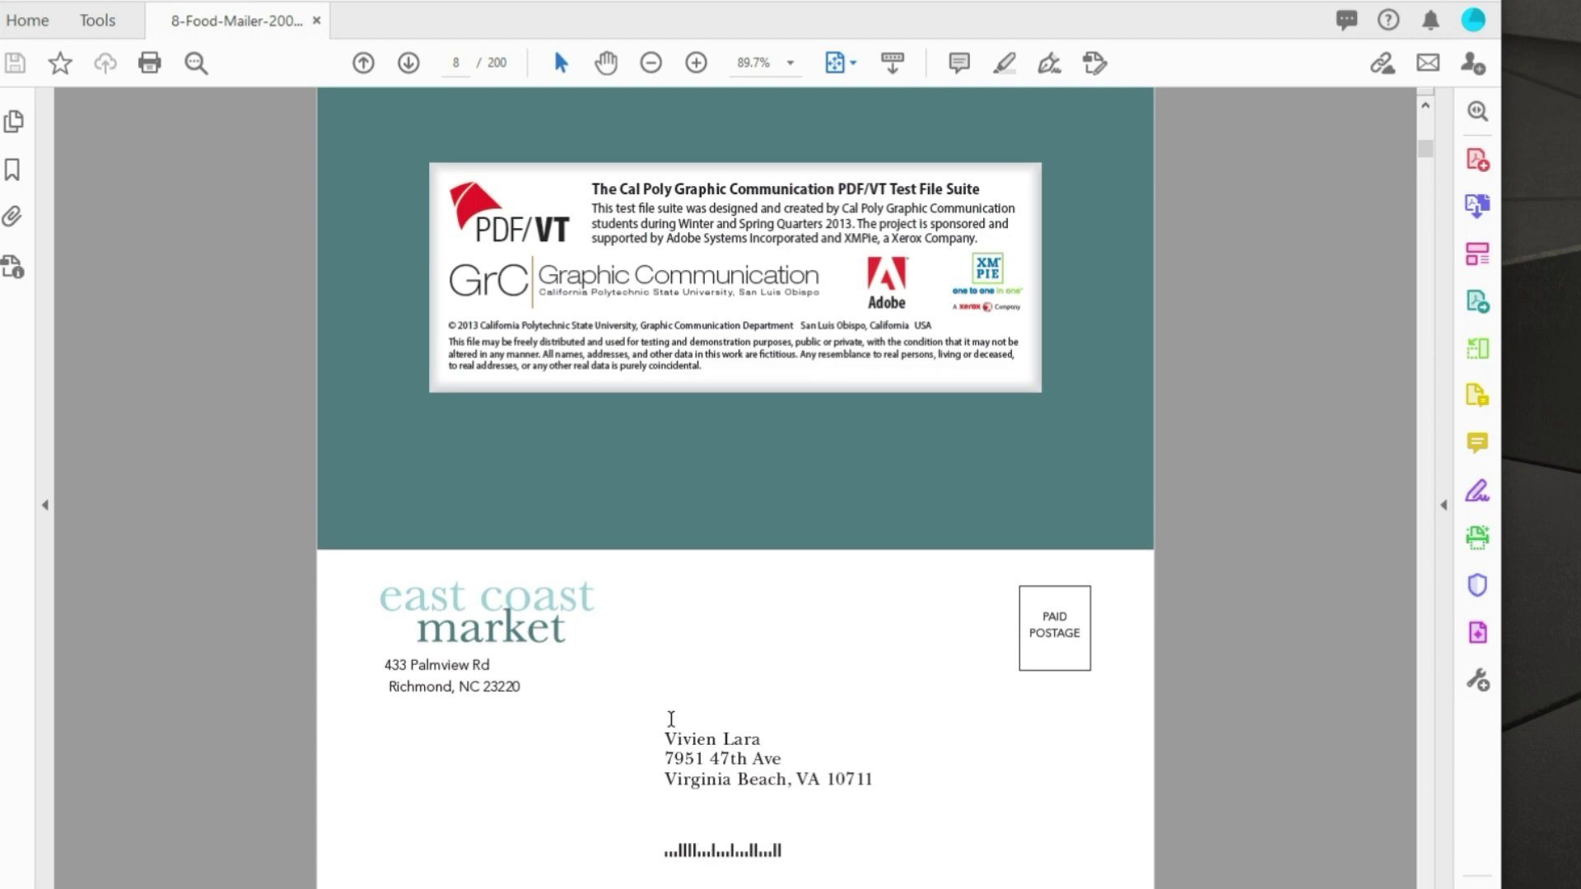
pyautogui.scroll(3, 596, 645)
pyautogui.scroll(-3, 590, 647)
pyautogui.scroll(-3, 590, 648)
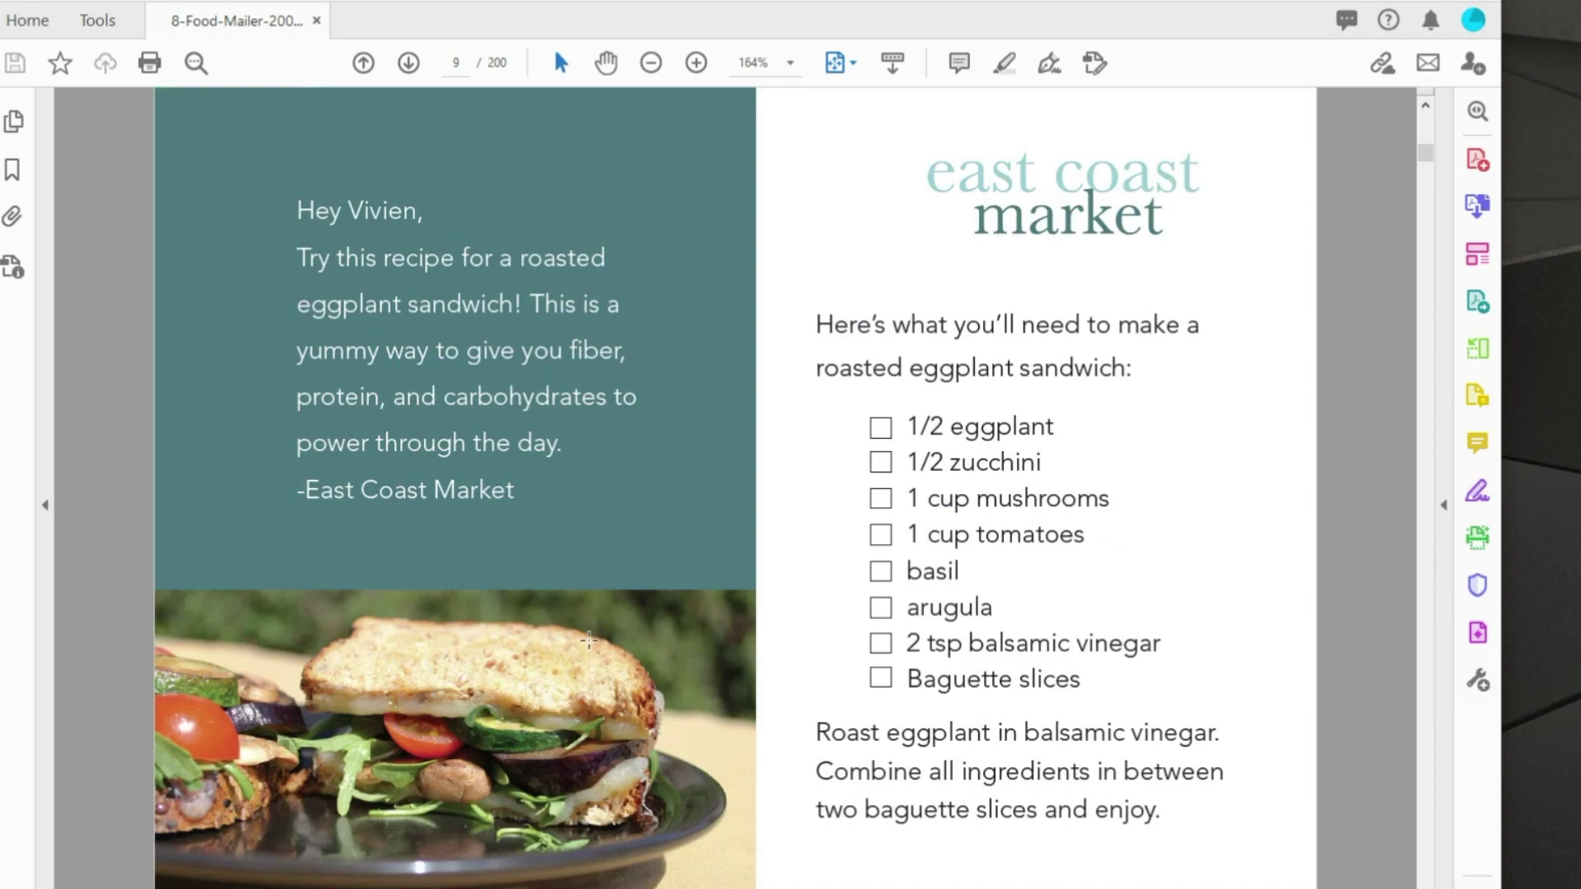
pyautogui.scroll(-3, 587, 641)
pyautogui.scroll(-9, 589, 639)
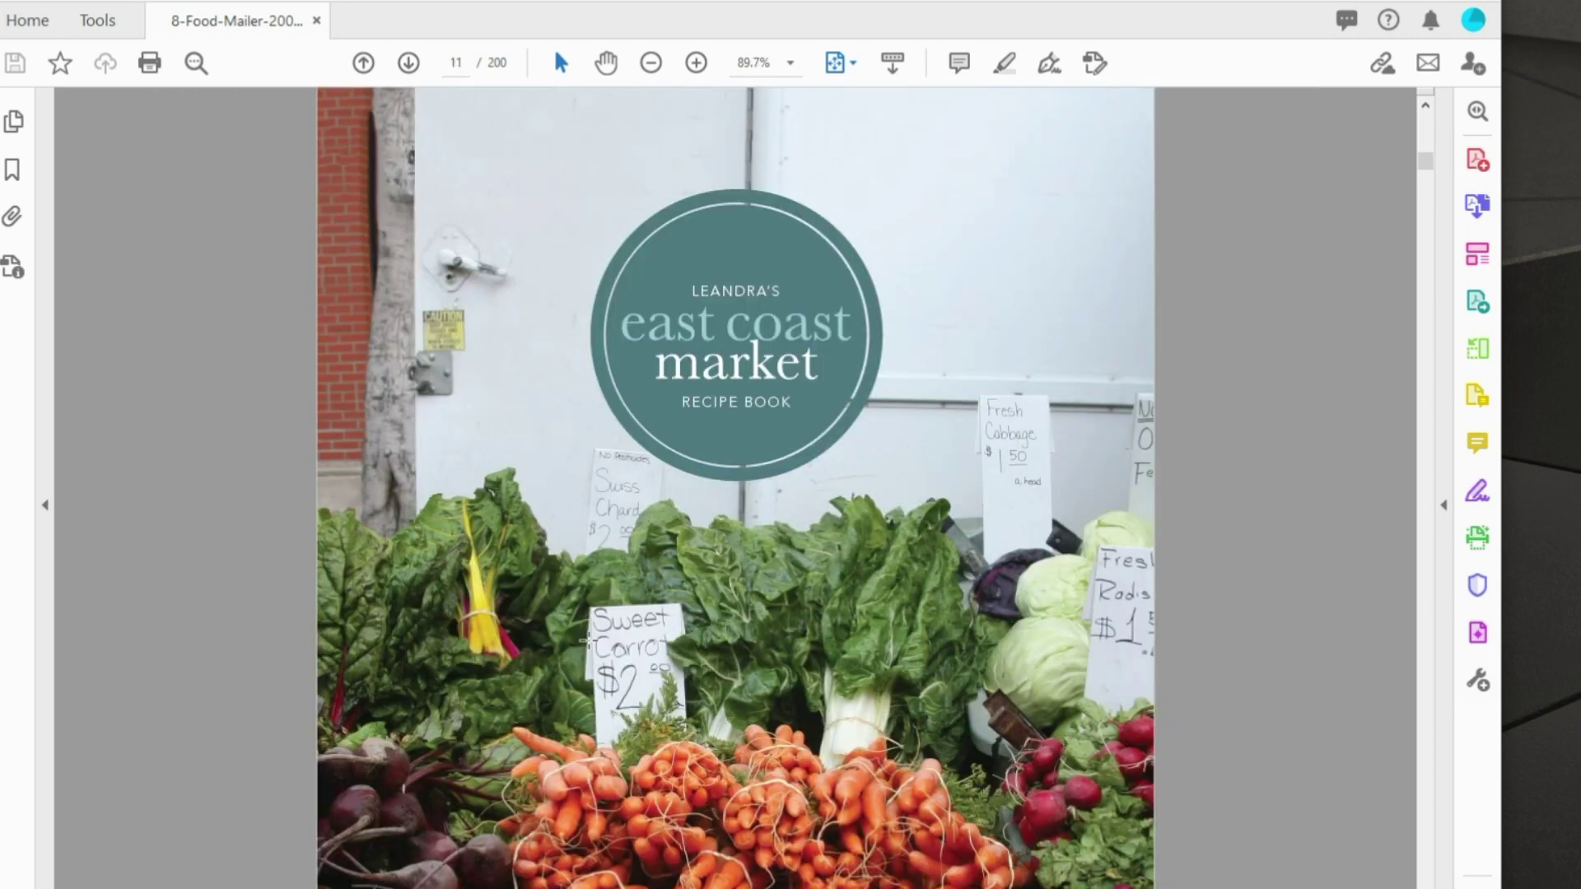
pyautogui.scroll(6, 589, 640)
pyautogui.scroll(-6, 588, 640)
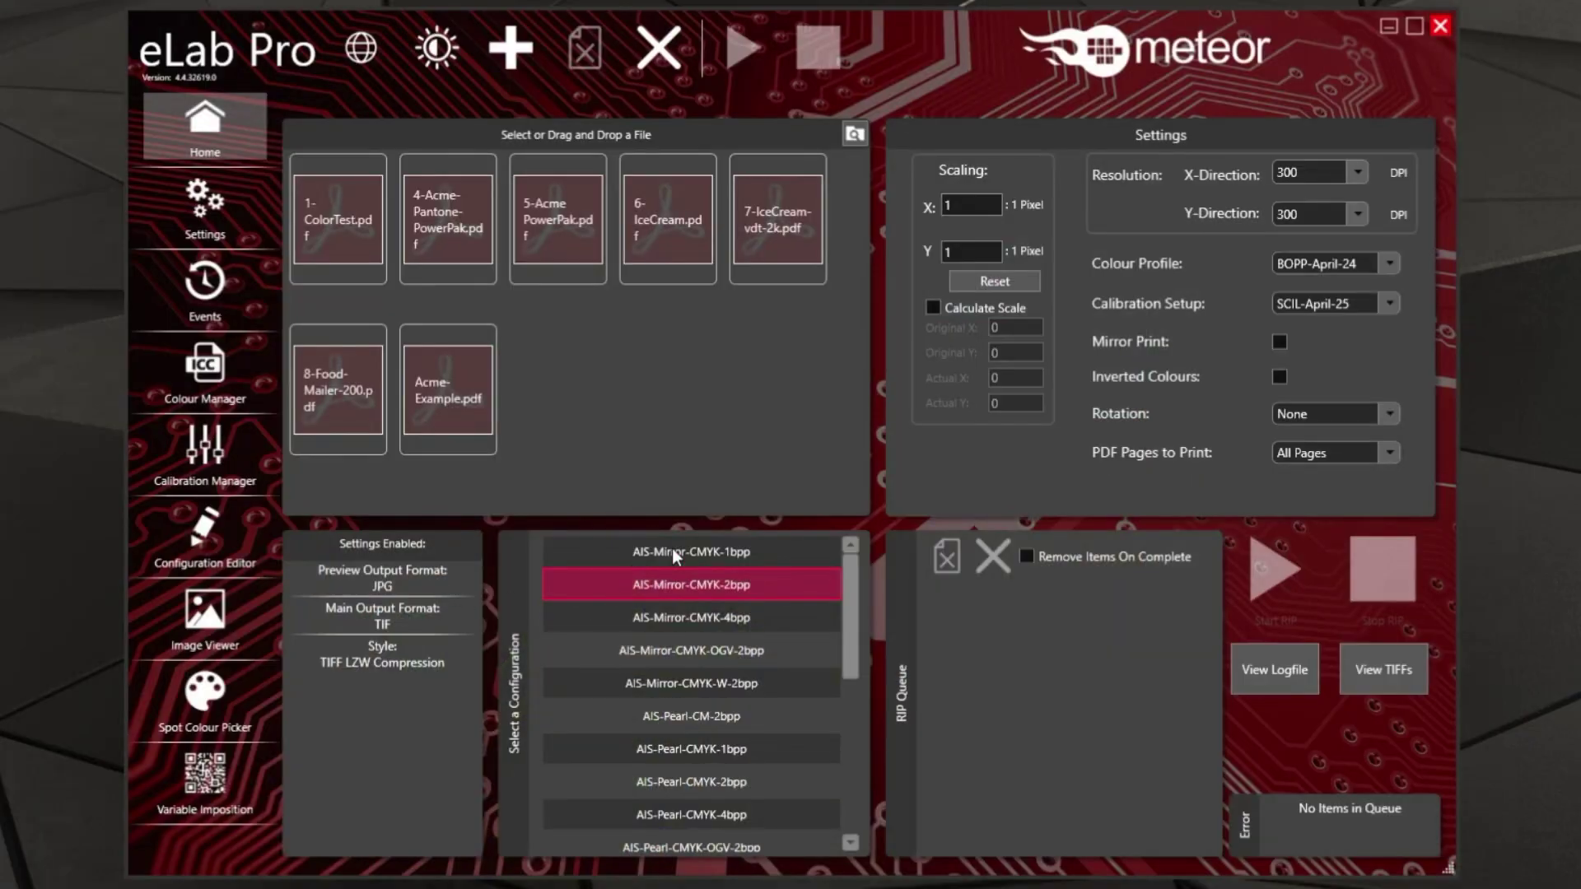
# Review the Scalable RIP options in the application settings and return to the home page.
pyautogui.moveTo(728, 619)
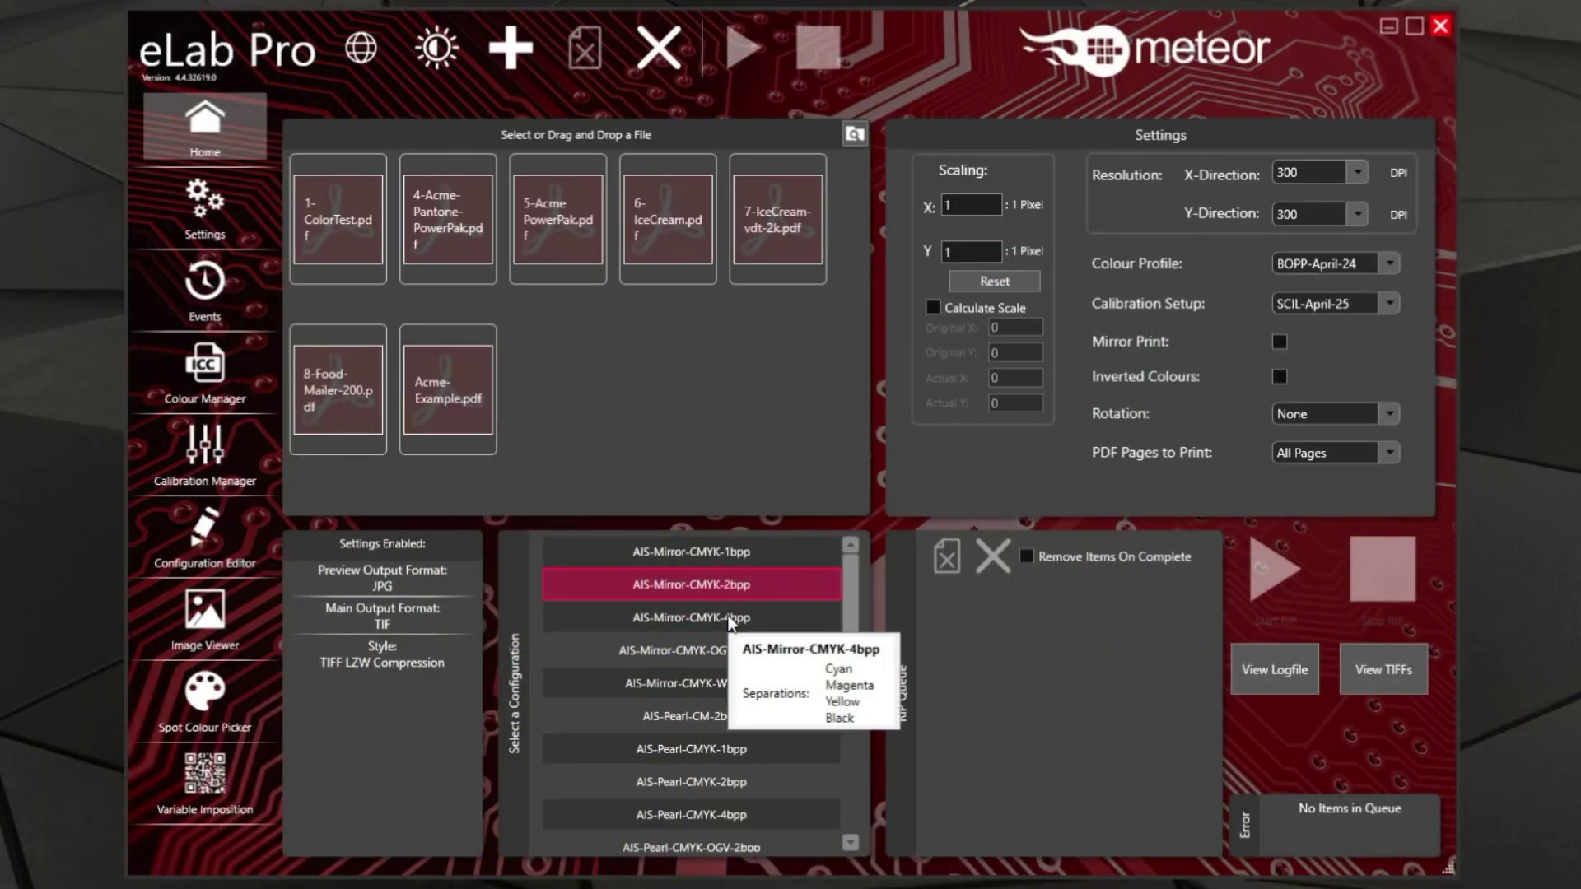
pyautogui.click(221, 212)
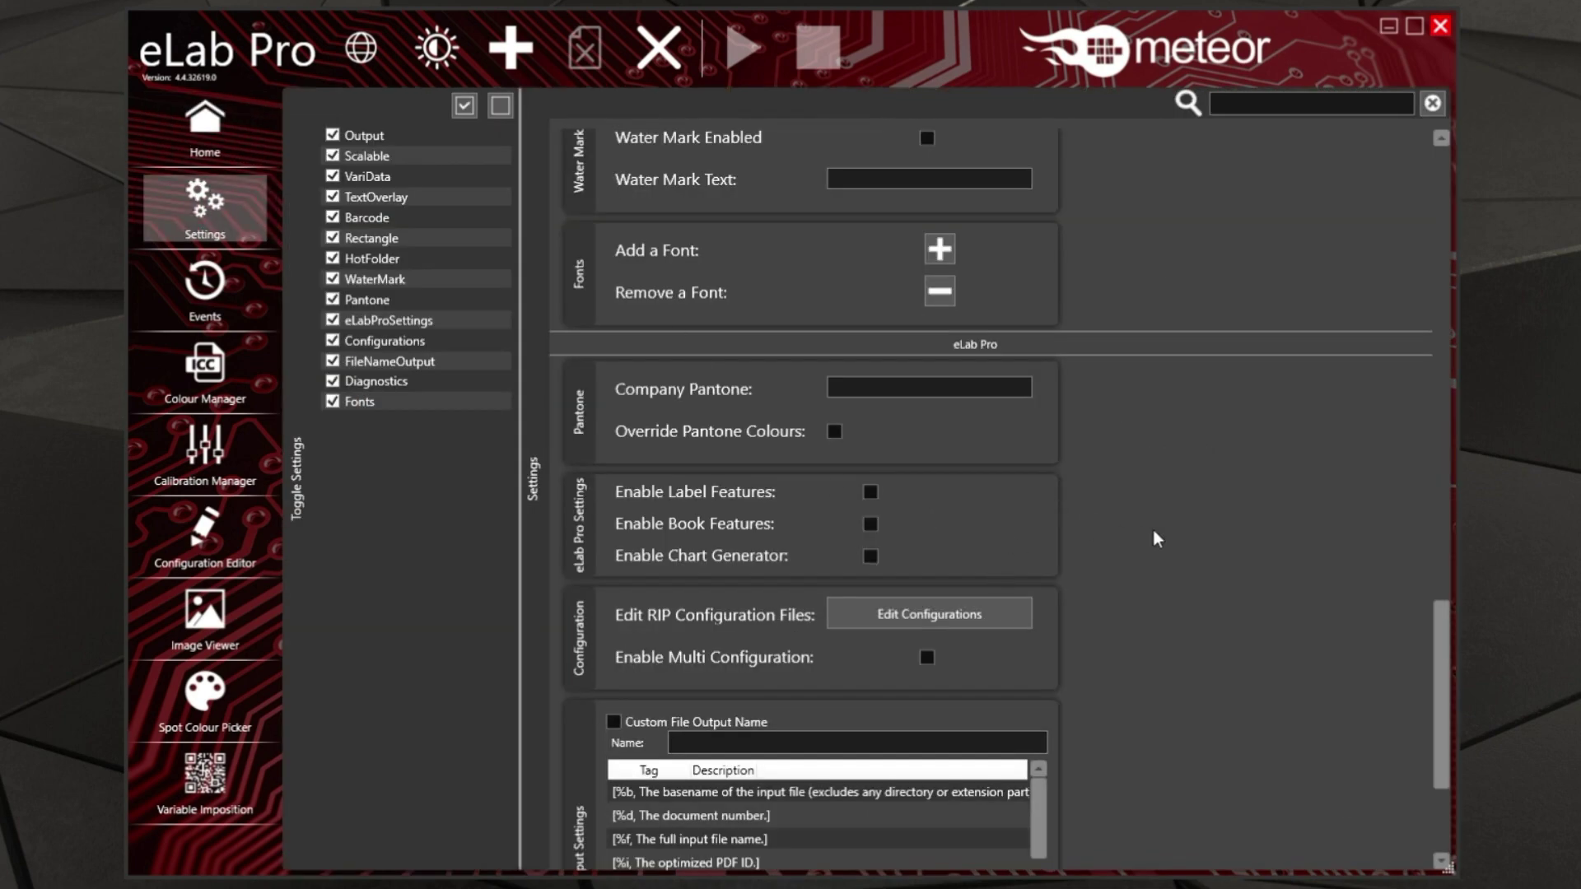
pyautogui.scroll(15, 1154, 535)
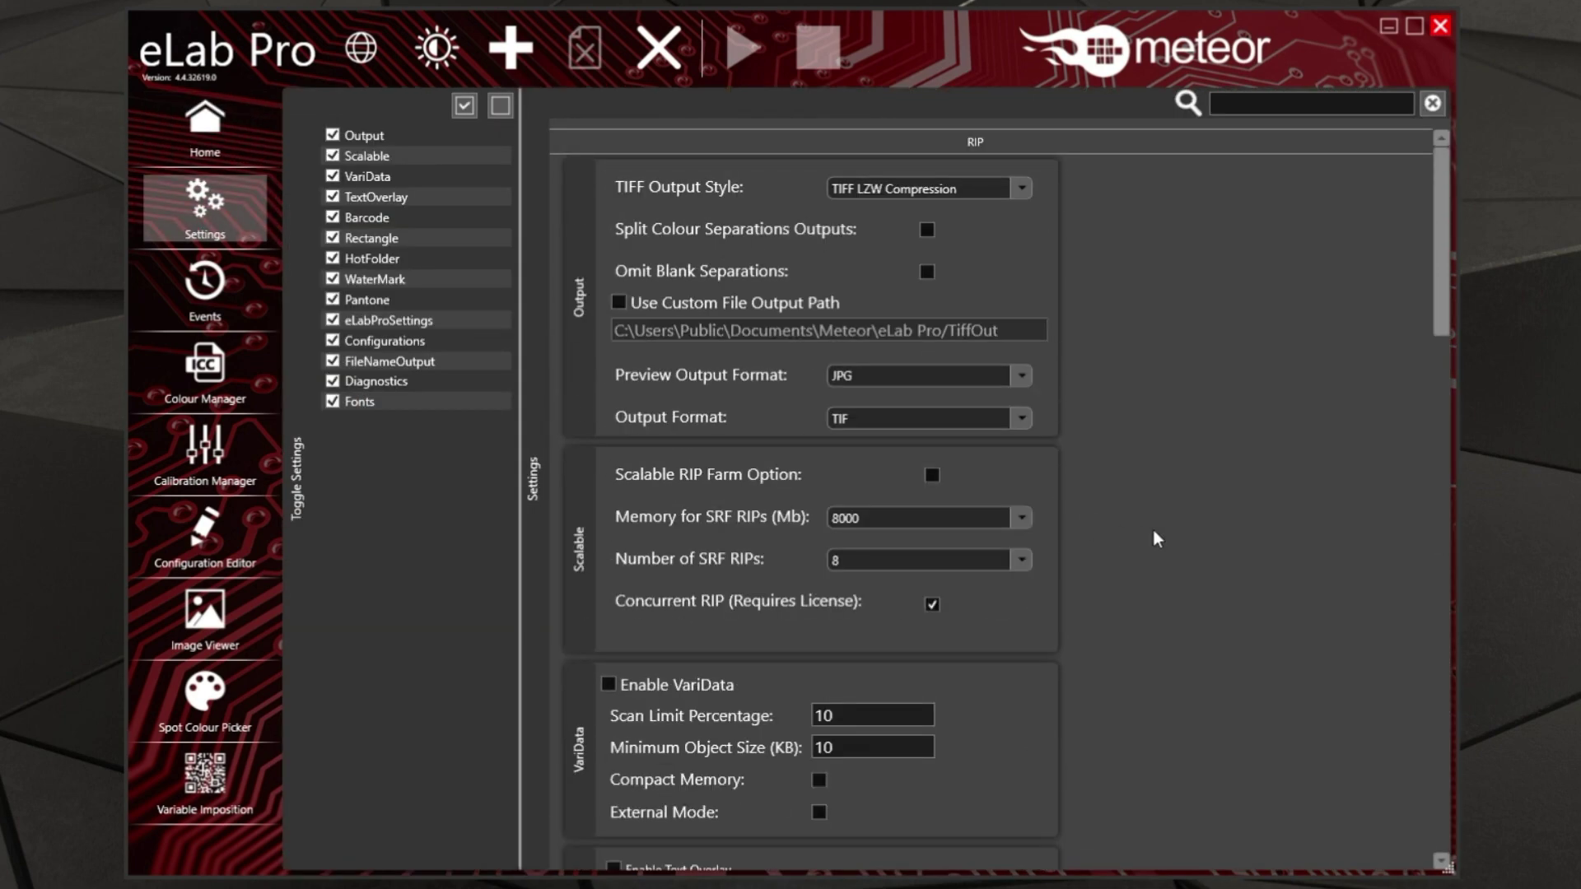
pyautogui.scroll(-3, 1153, 531)
pyautogui.scroll(2, 1153, 531)
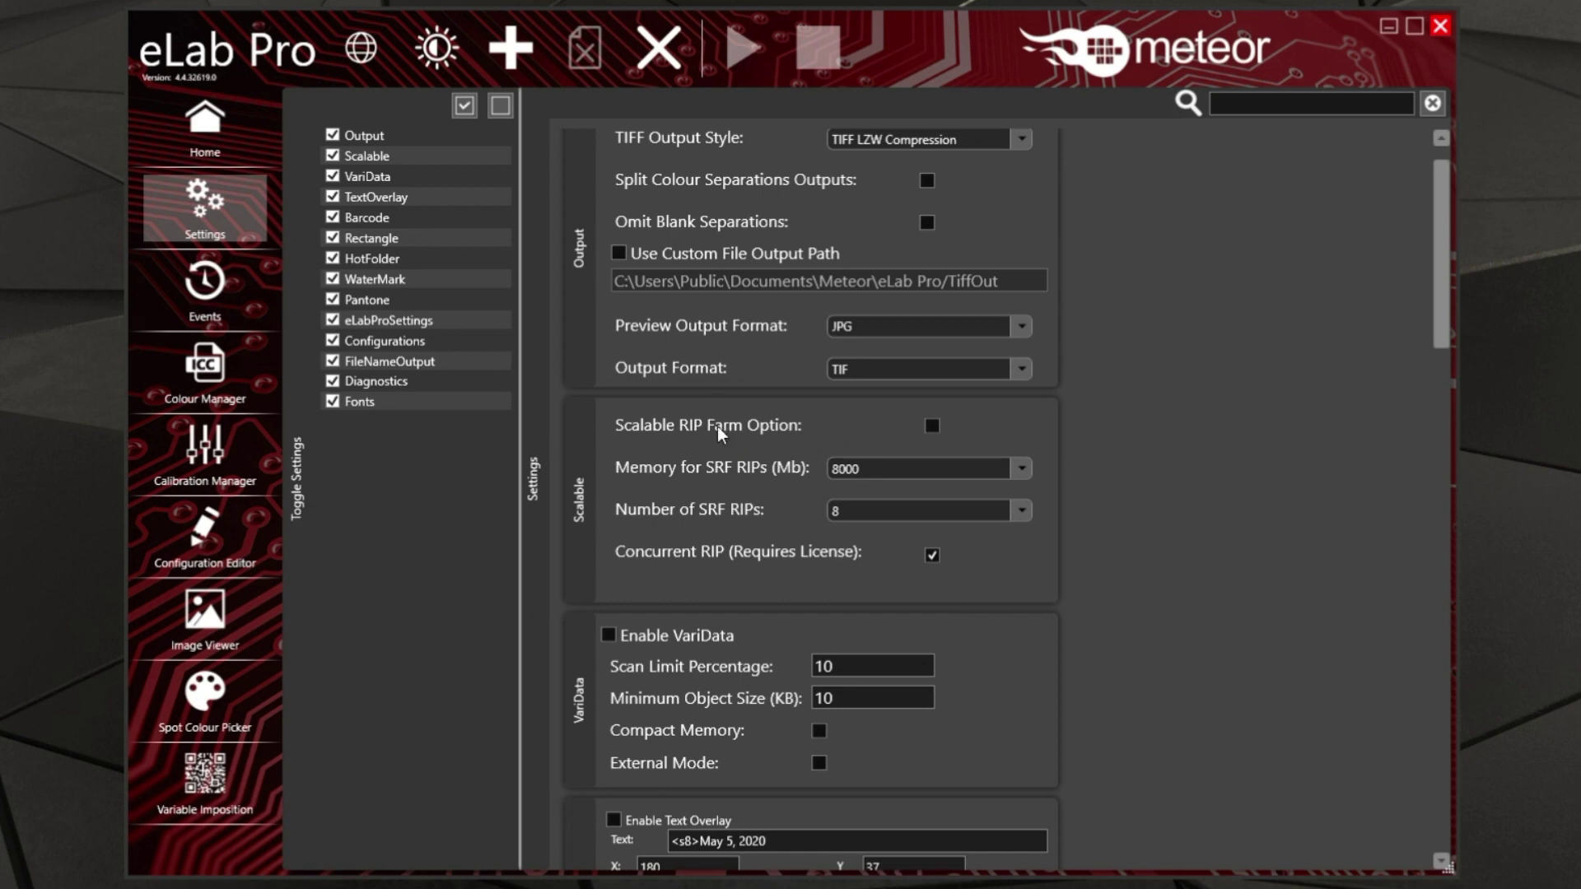
pyautogui.click(200, 130)
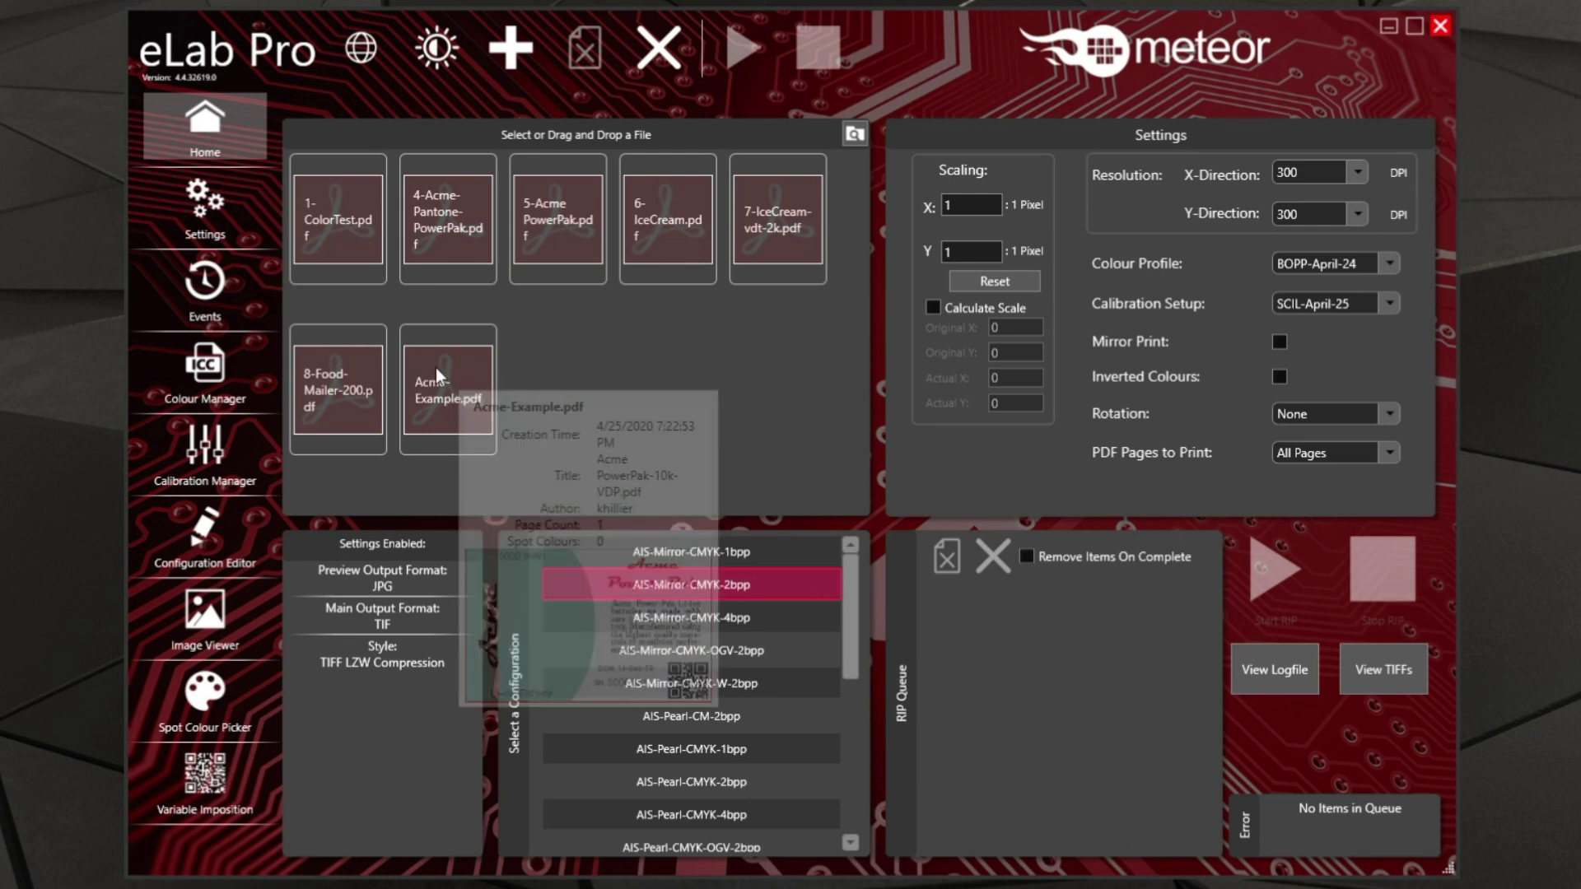
# Add 8-Food-Mailer-200.pdf to the RIP queue and keep the AIS-Mirror-CMYK-2bpp configuration selected.
pyautogui.click(344, 387)
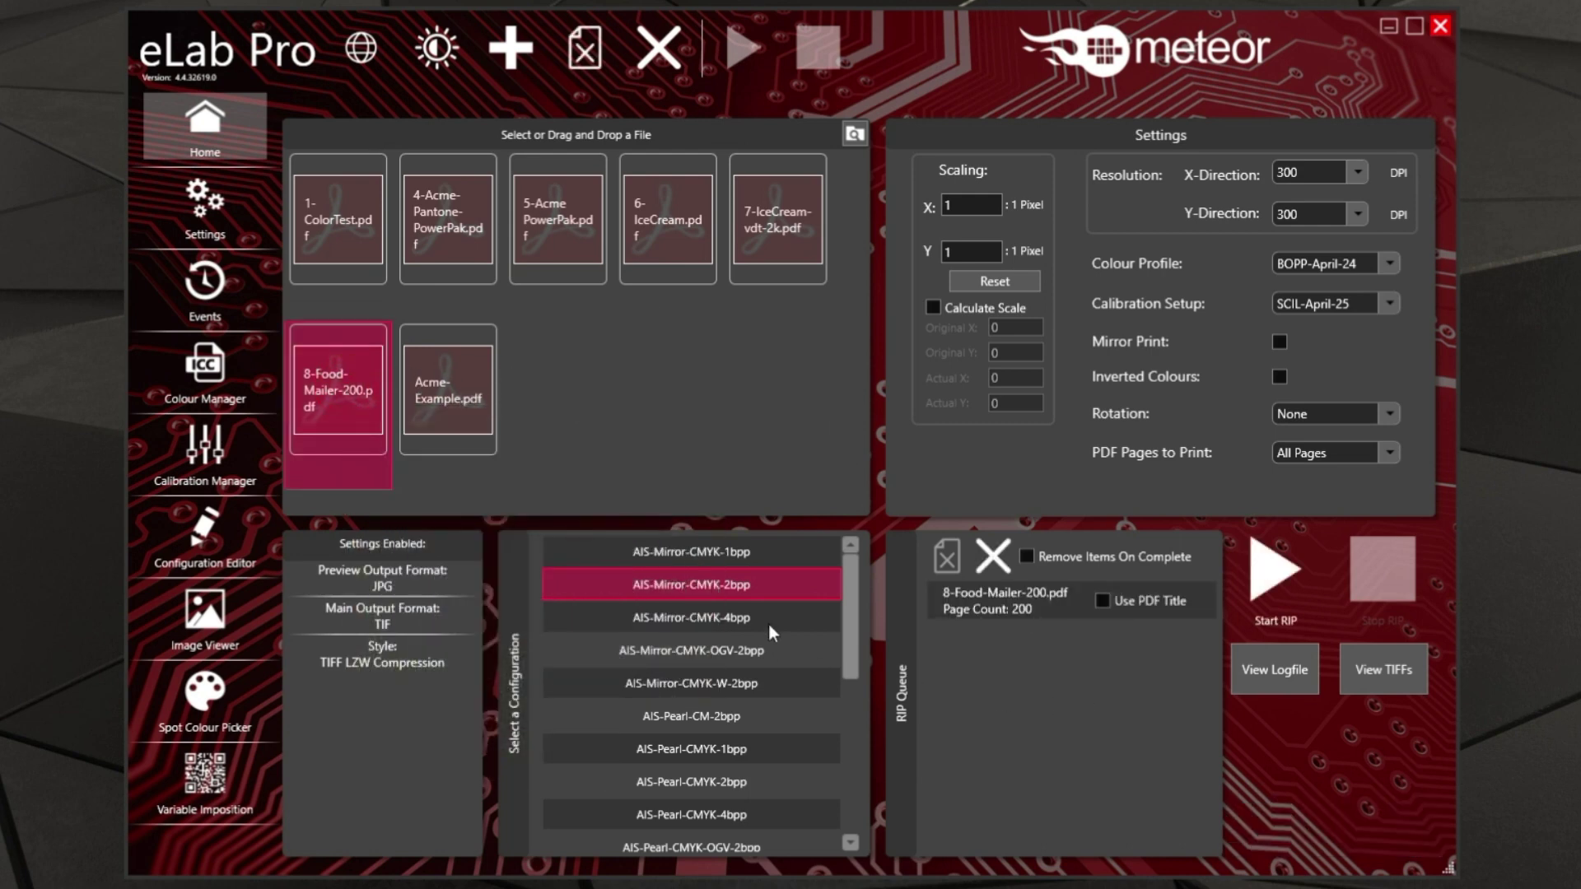
pyautogui.moveTo(667, 590)
pyautogui.scroll(-4, 713, 703)
pyautogui.scroll(1, 704, 725)
pyautogui.scroll(3, 708, 708)
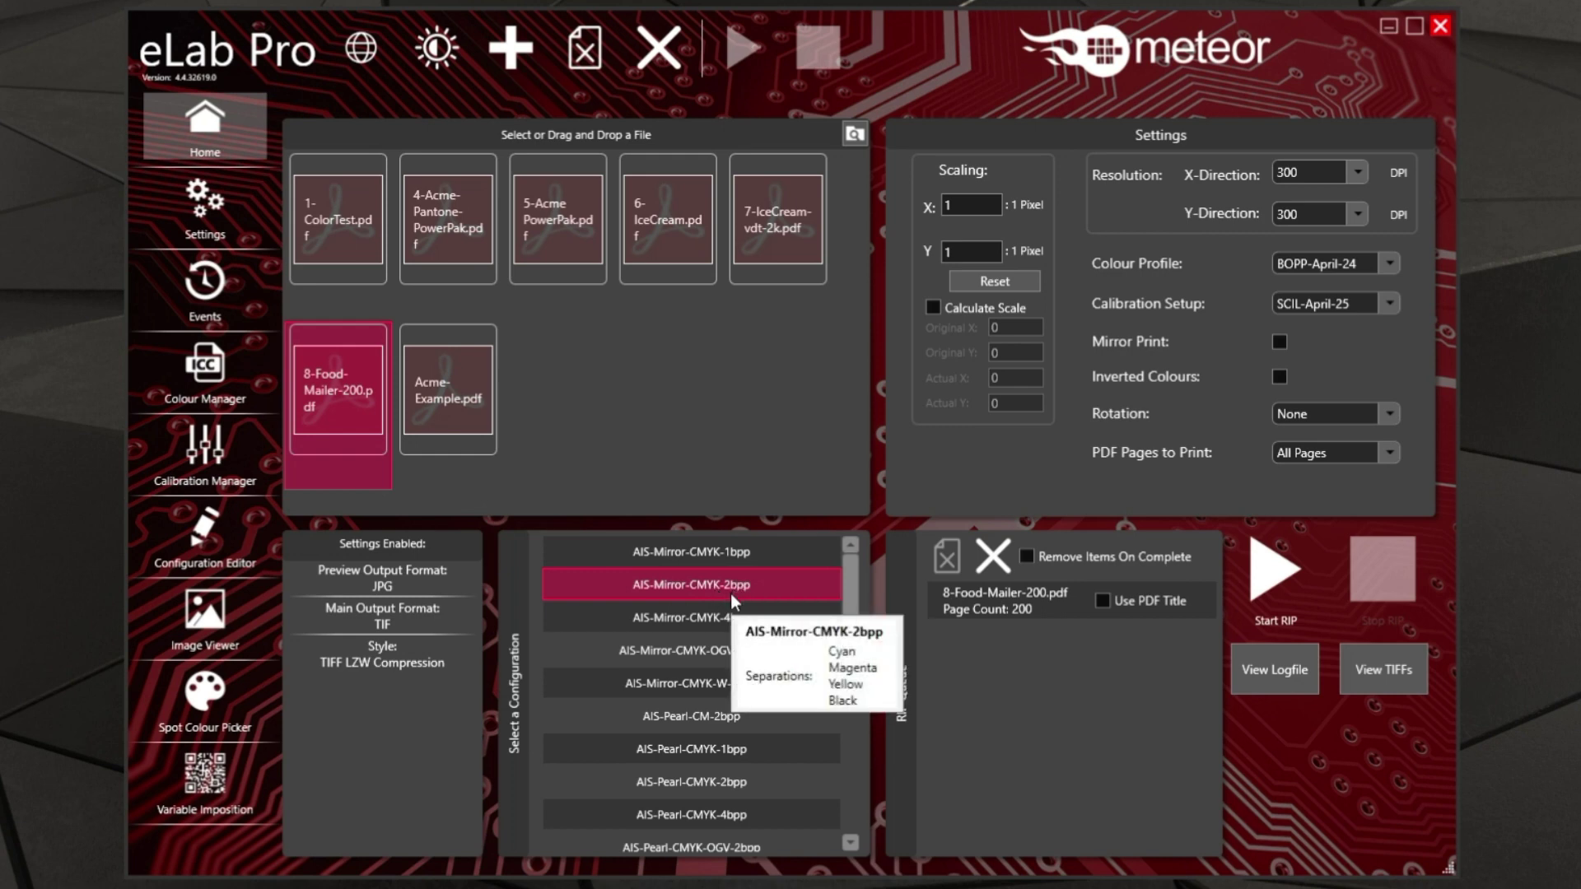
# Set the output resolution to 600 DPI in both the X and Y directions.
pyautogui.click(1360, 169)
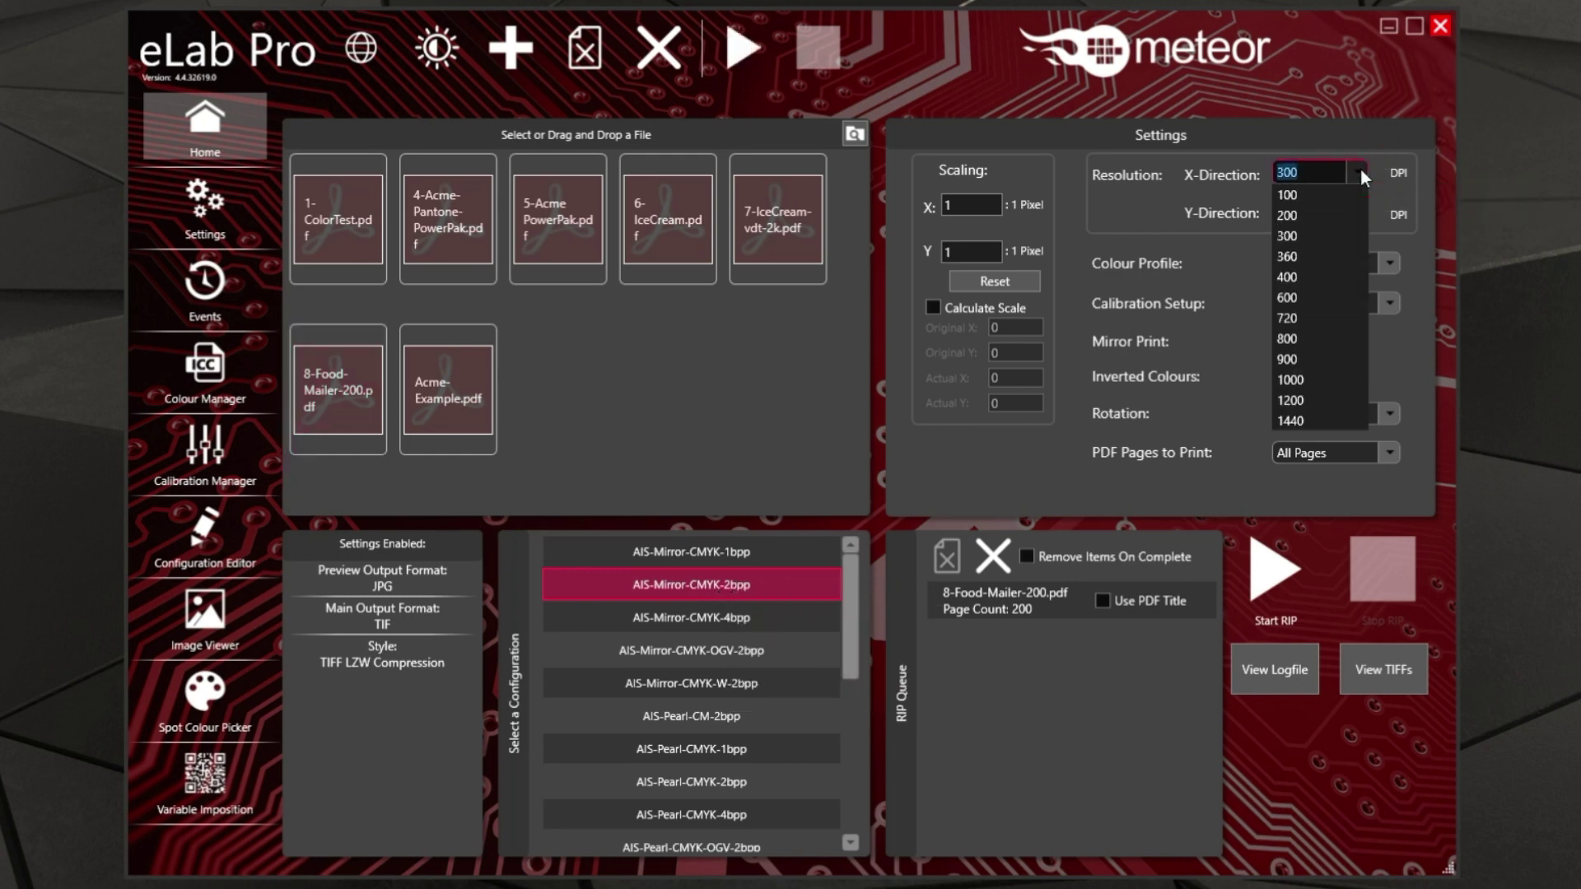
pyautogui.click(1312, 297)
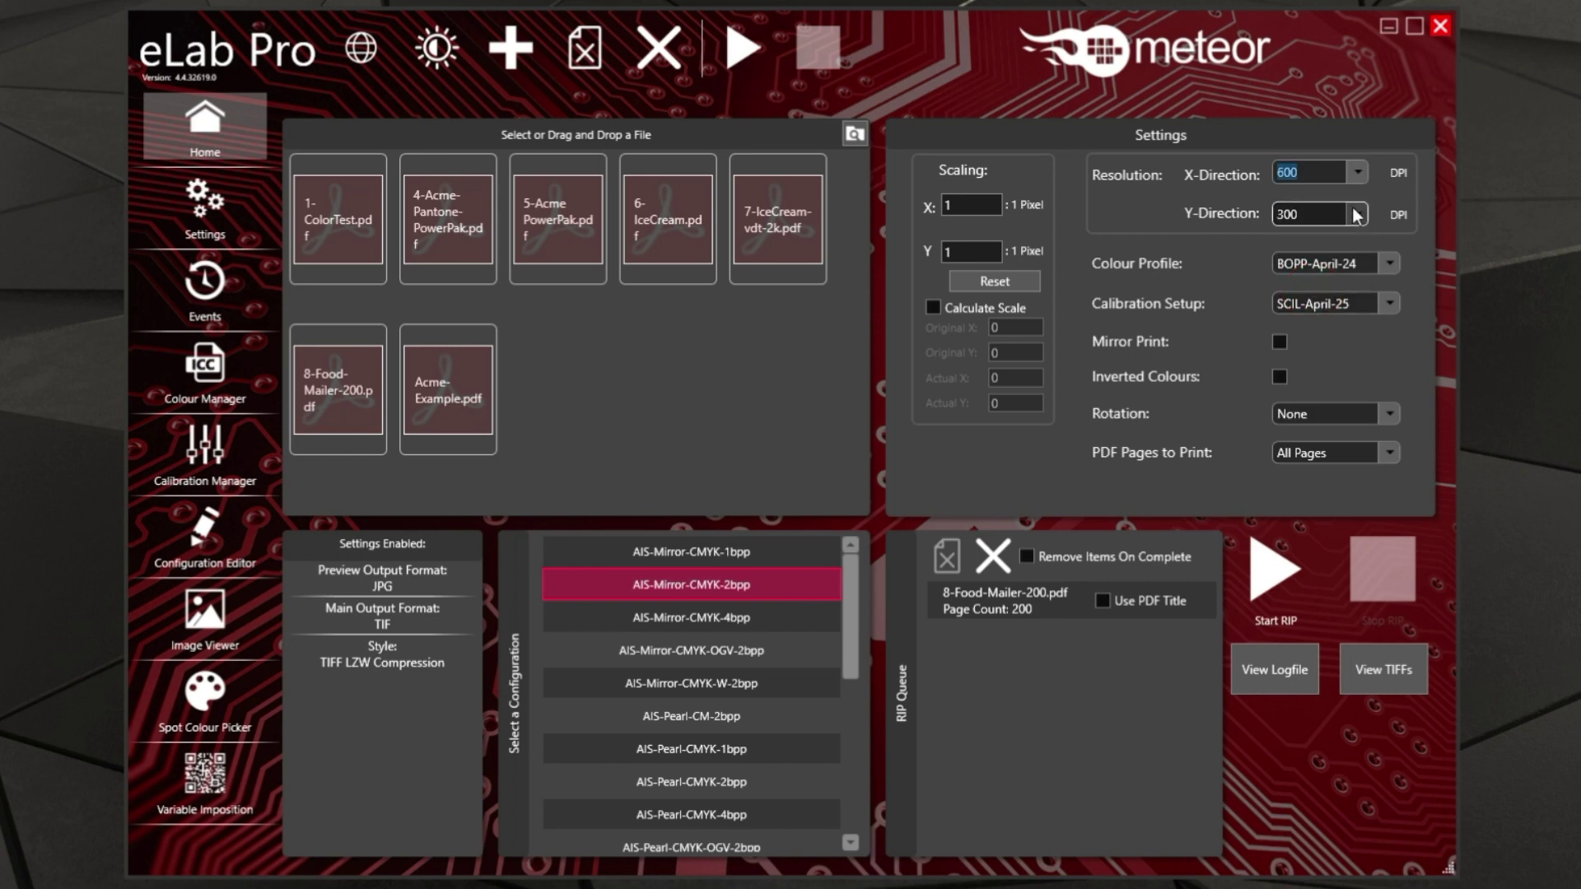
pyautogui.click(1356, 216)
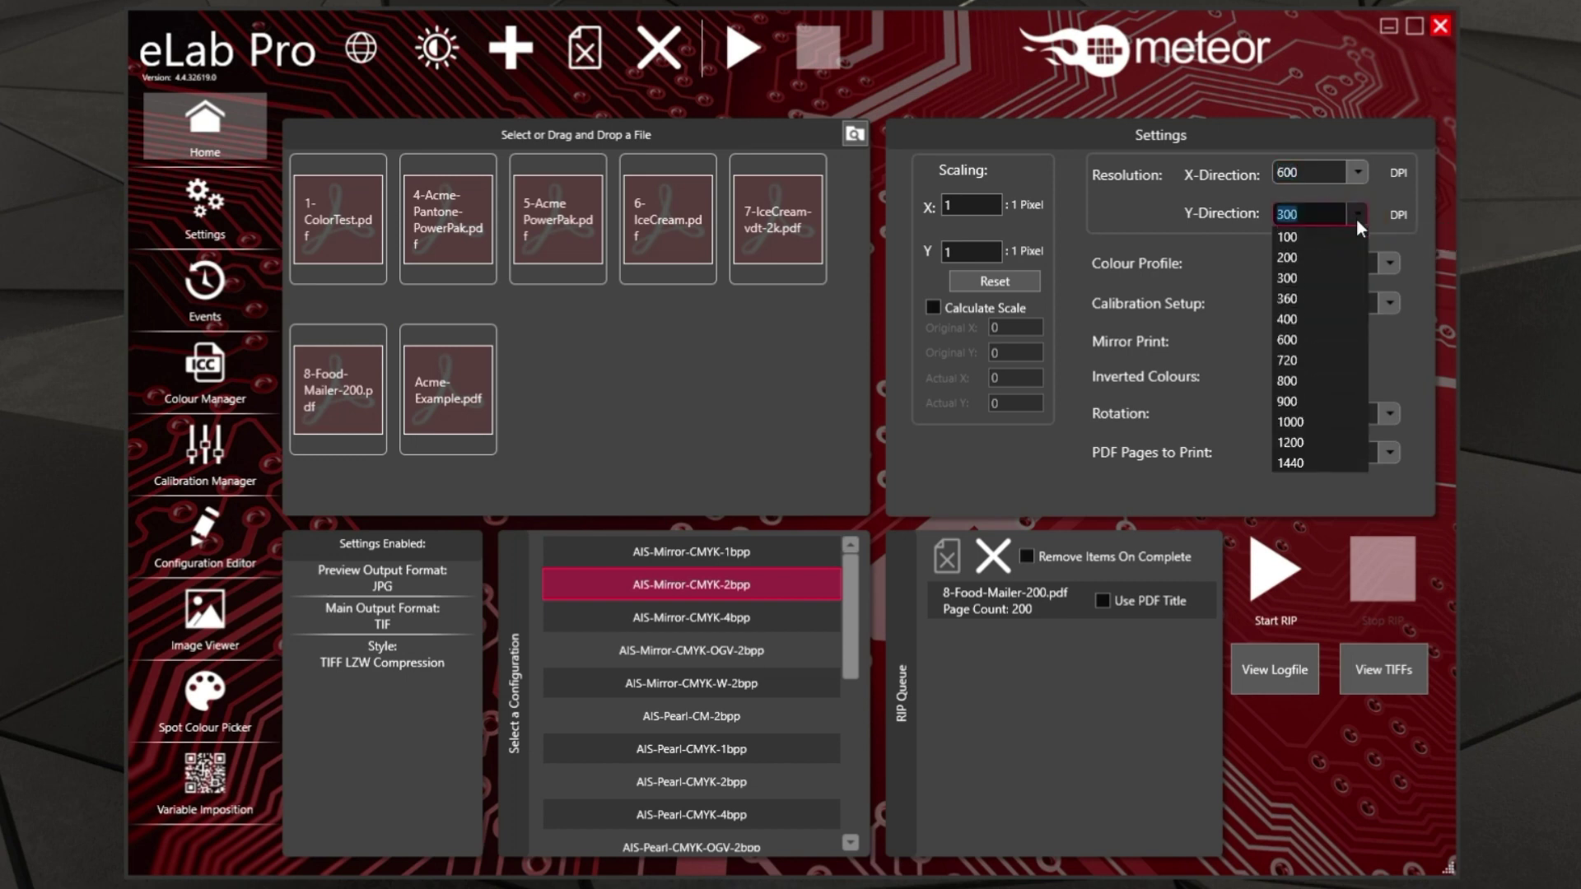
pyautogui.click(1292, 338)
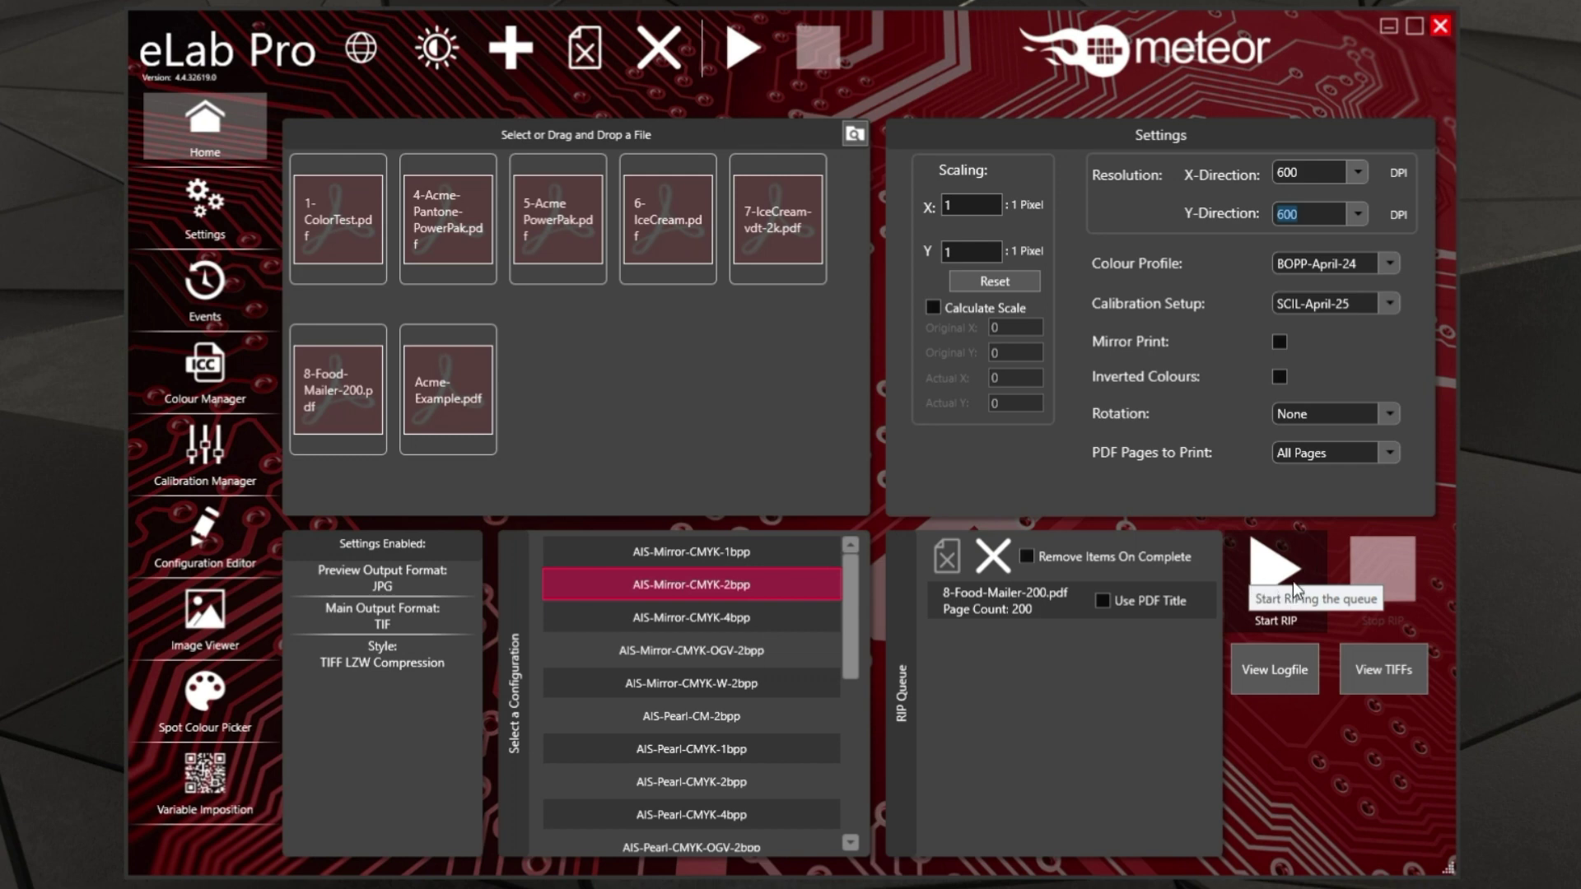
# RIP the queued food mailer without the Scalable RIP option and check the end of the event log for the job time.
pyautogui.click(1271, 576)
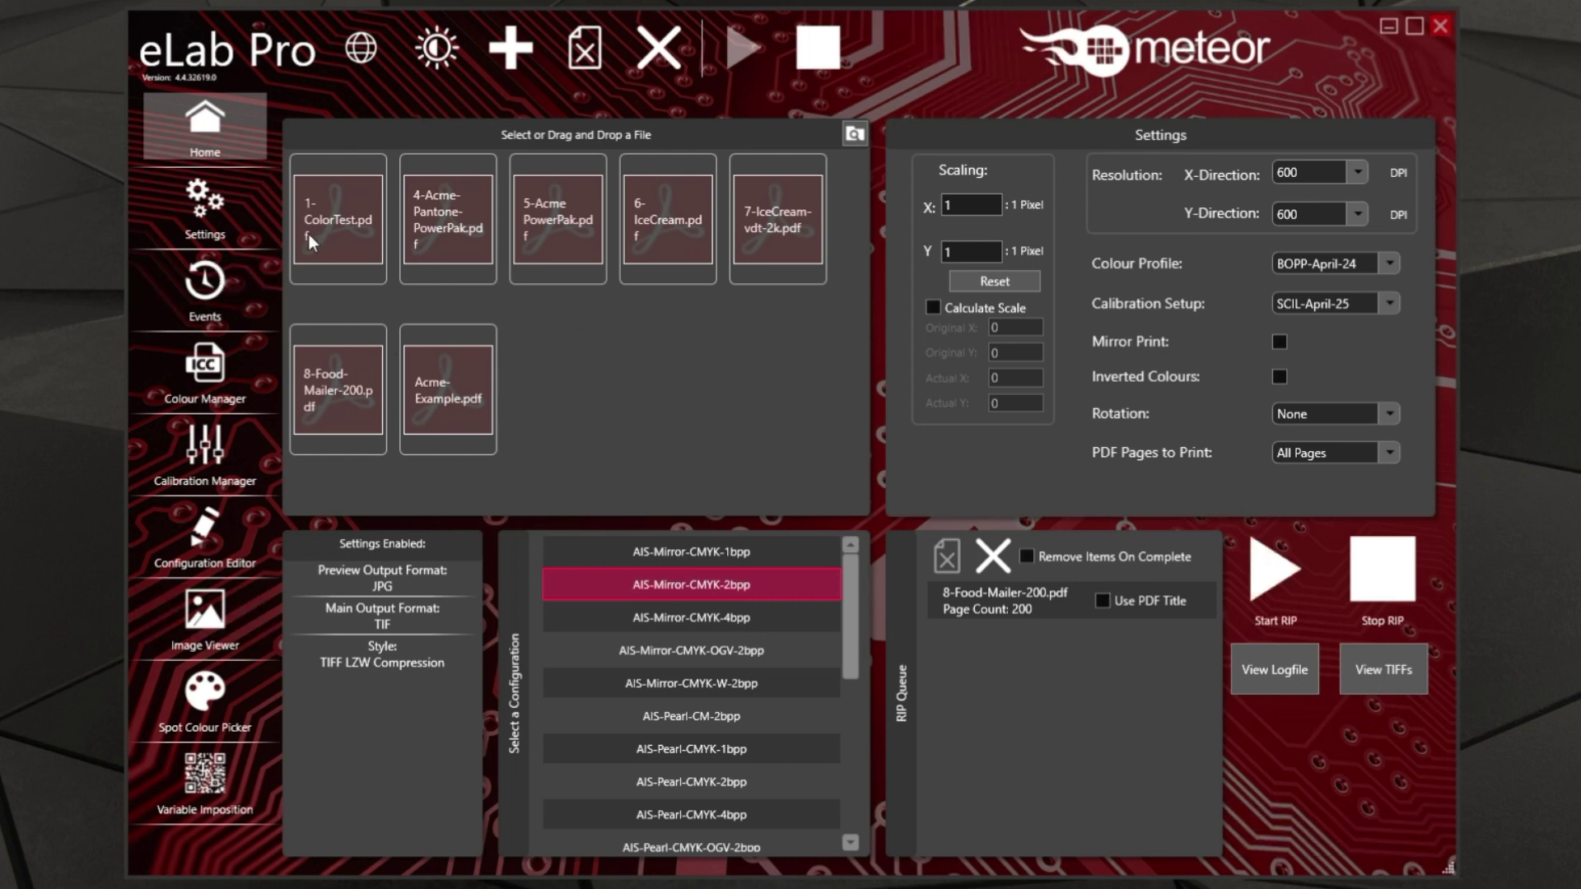
pyautogui.click(205, 284)
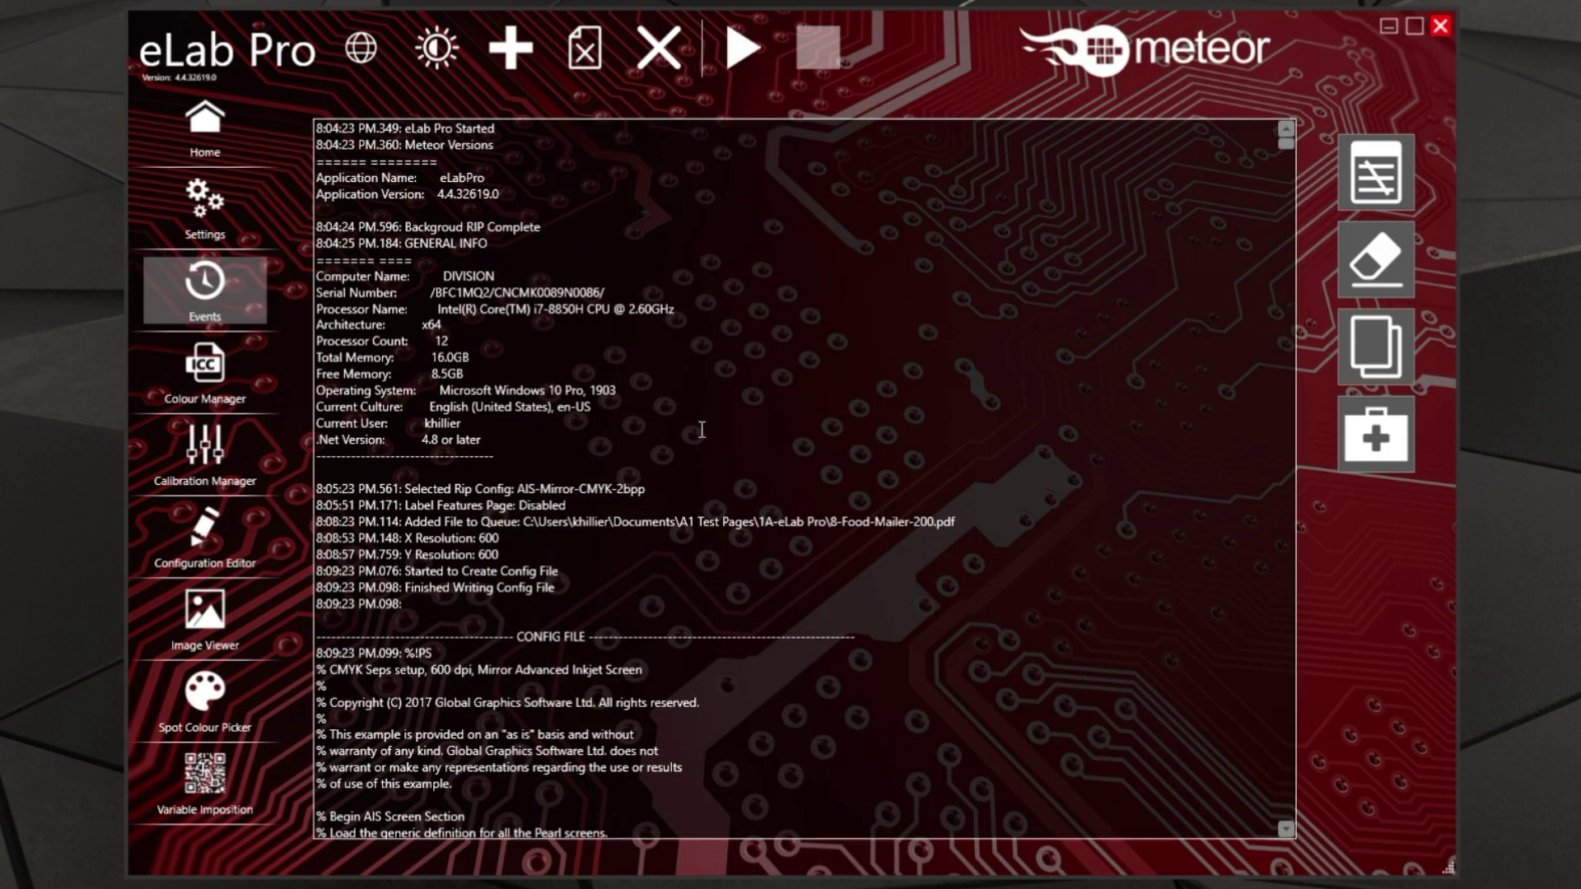
pyautogui.moveTo(1289, 153); pyautogui.dragTo(1288, 849)
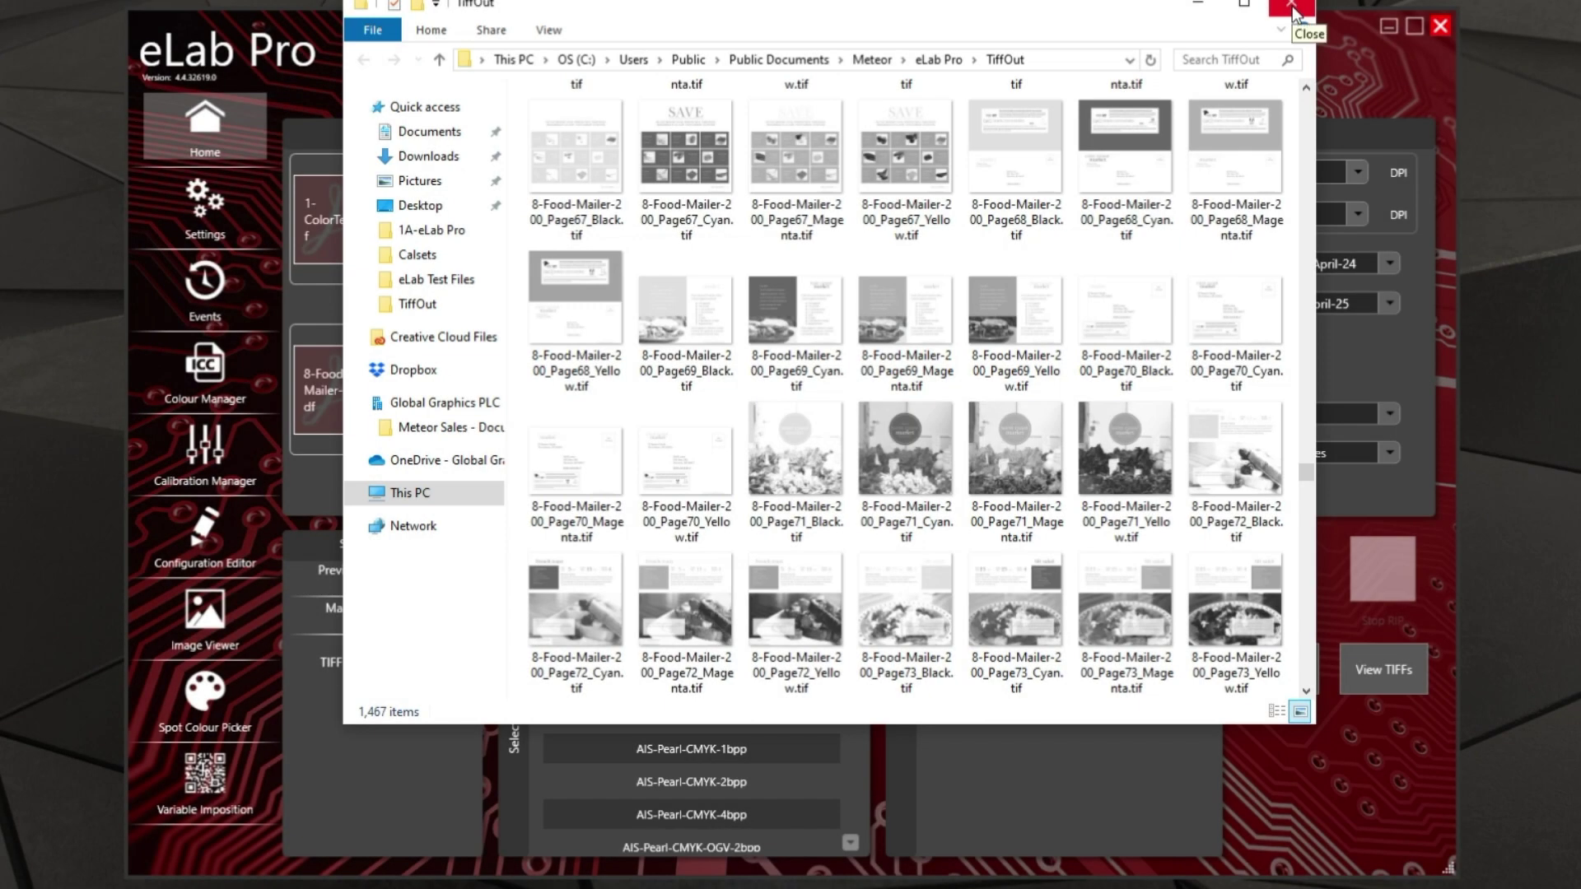
# Delete all generated TIFFs from the TiffOut output folder and put the folder window away.
pyautogui.click(1293, 10)
pyautogui.click(1389, 692)
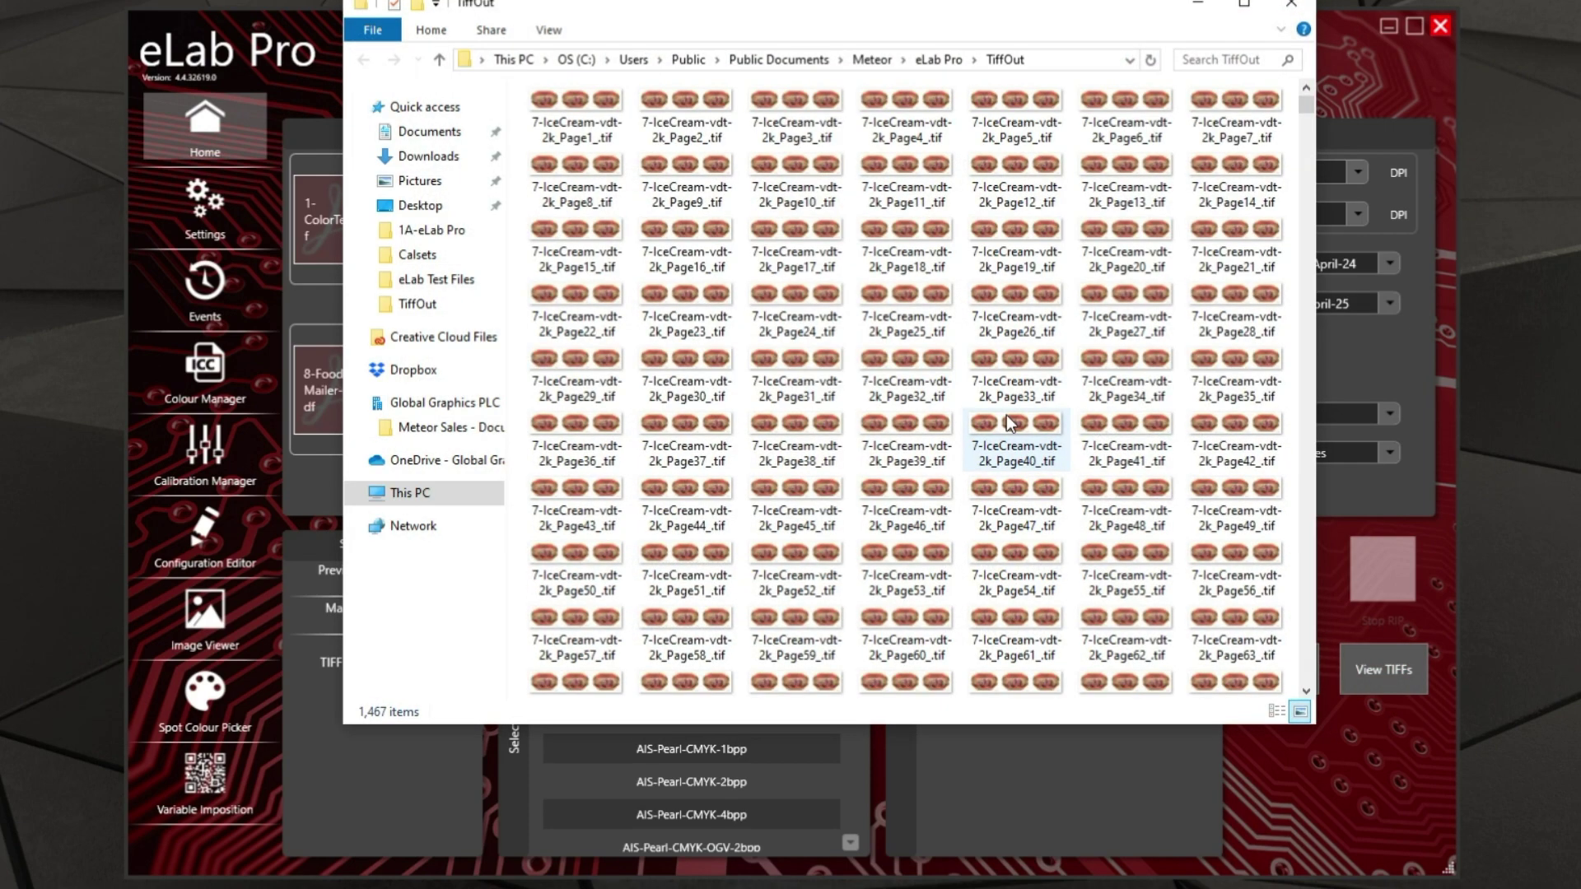
pyautogui.hotkey('ctrl', 'a')
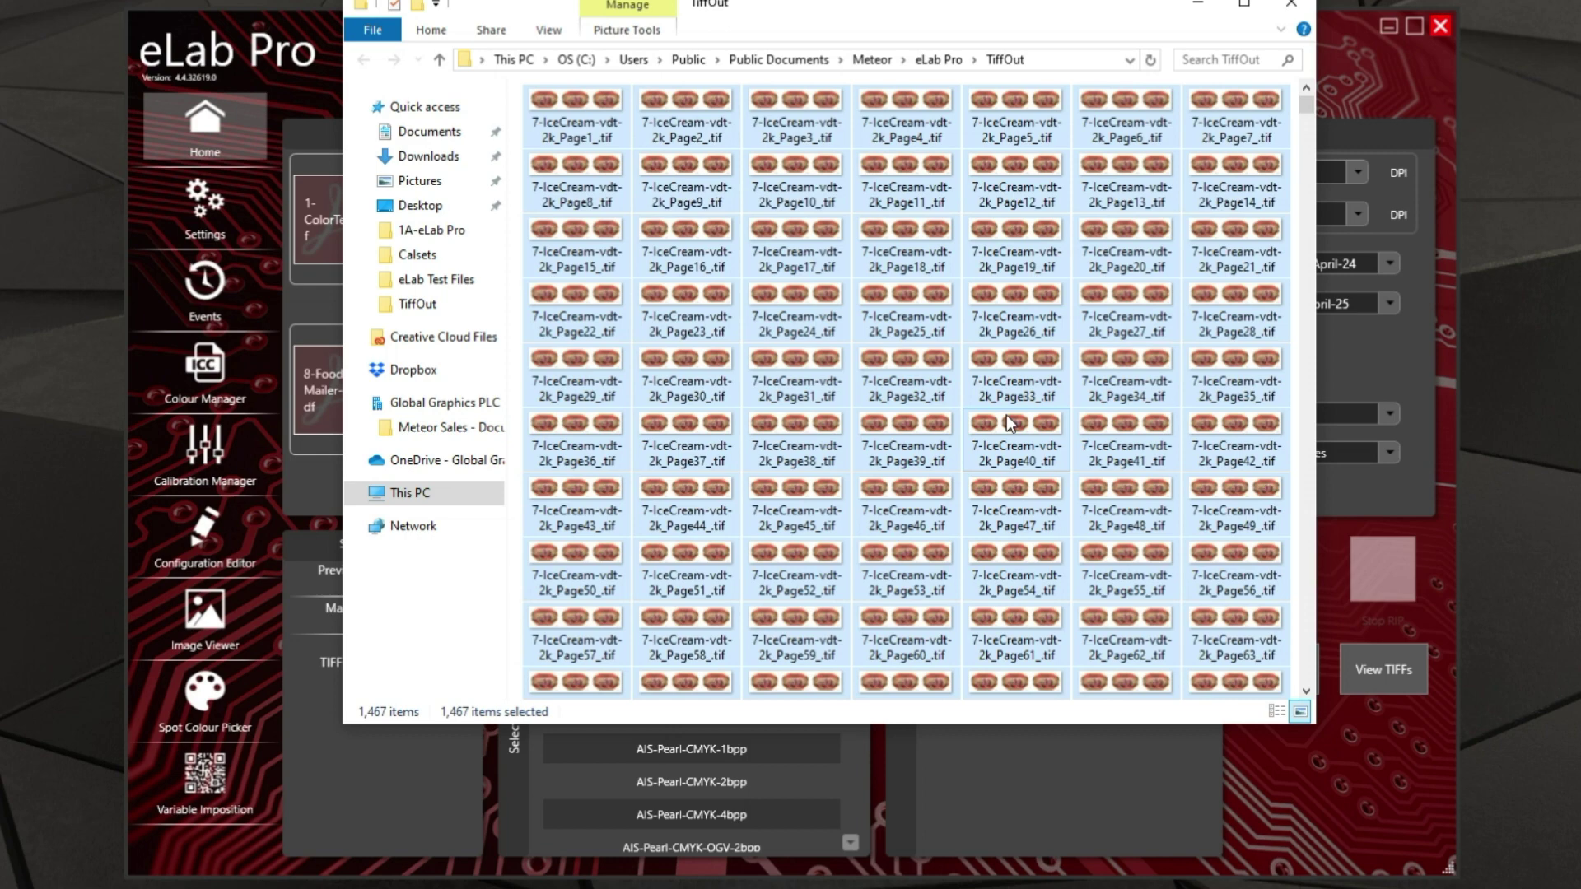
pyautogui.press('Delete')
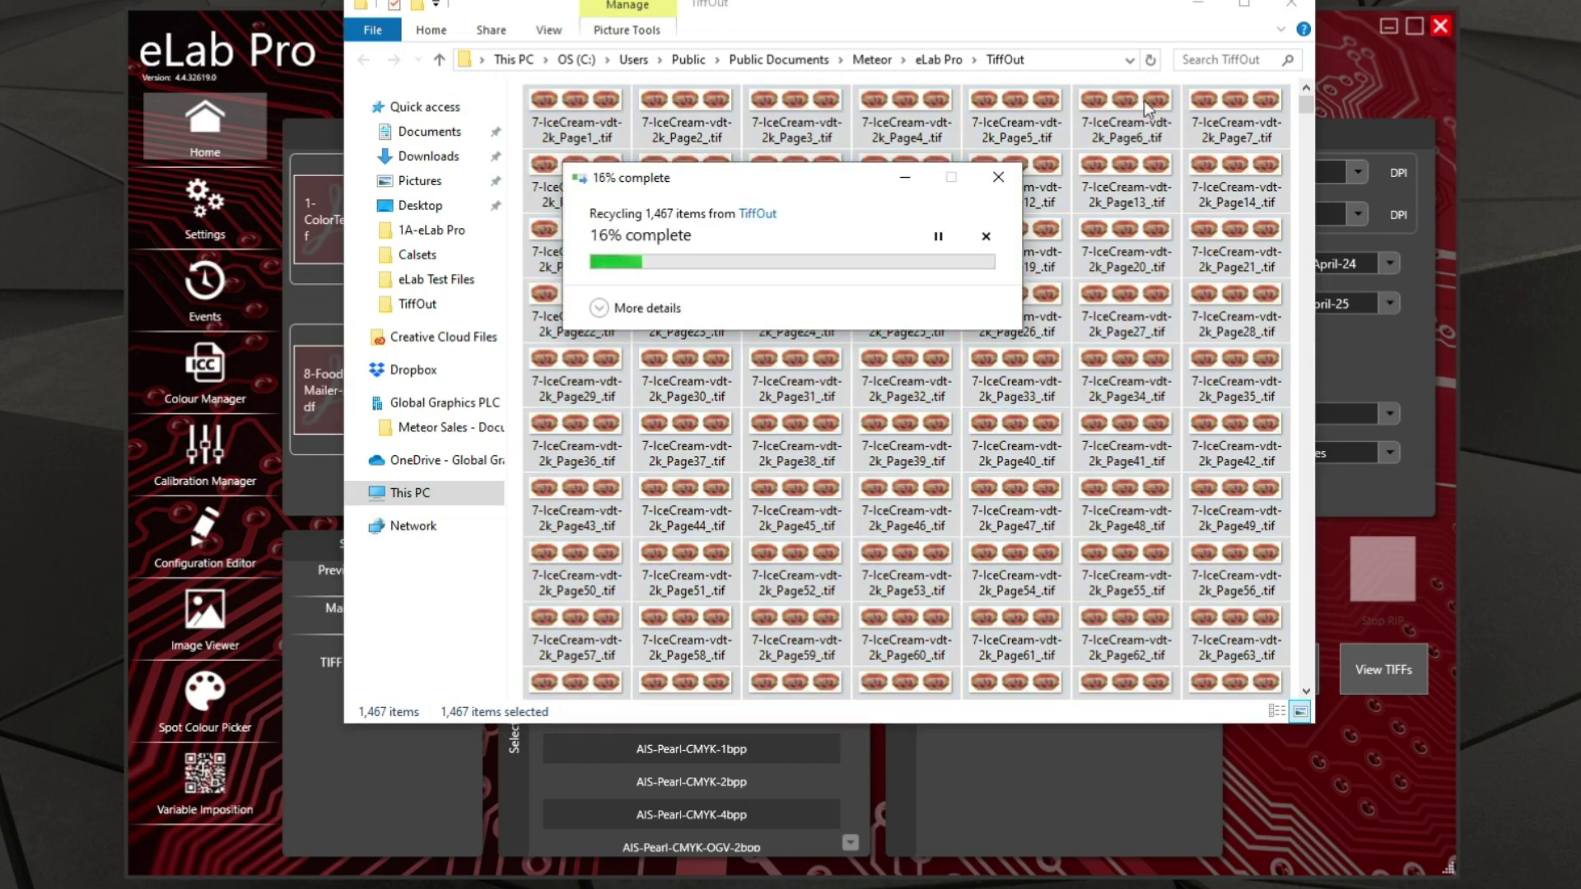
pyautogui.click(1198, 4)
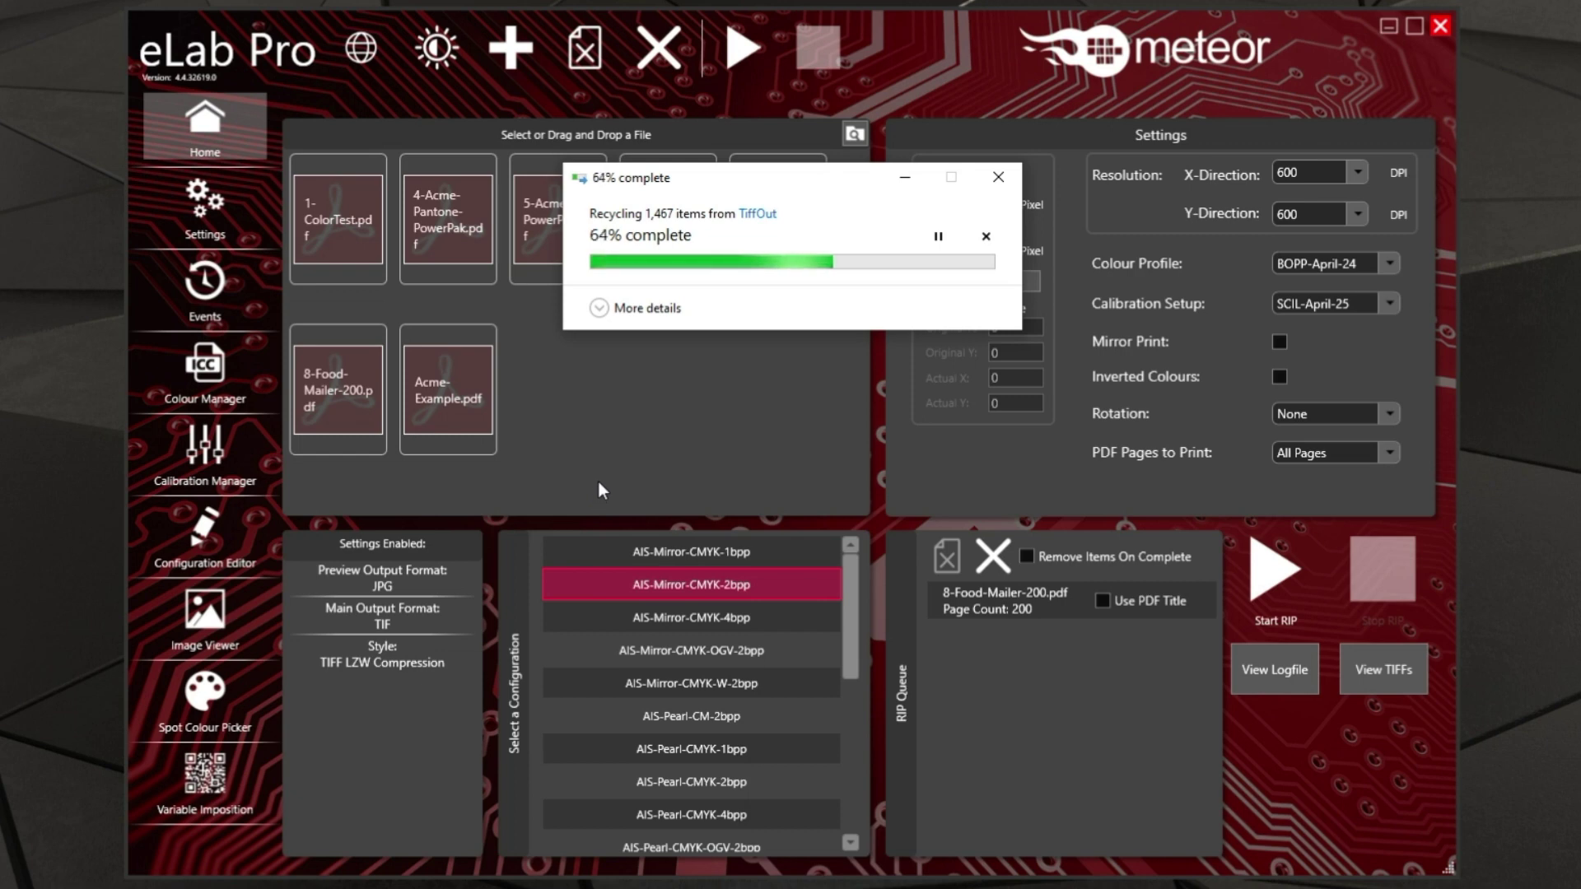
# Enable the Scalable RIP Farm Option in the settings and return to the home page.
pyautogui.click(205, 205)
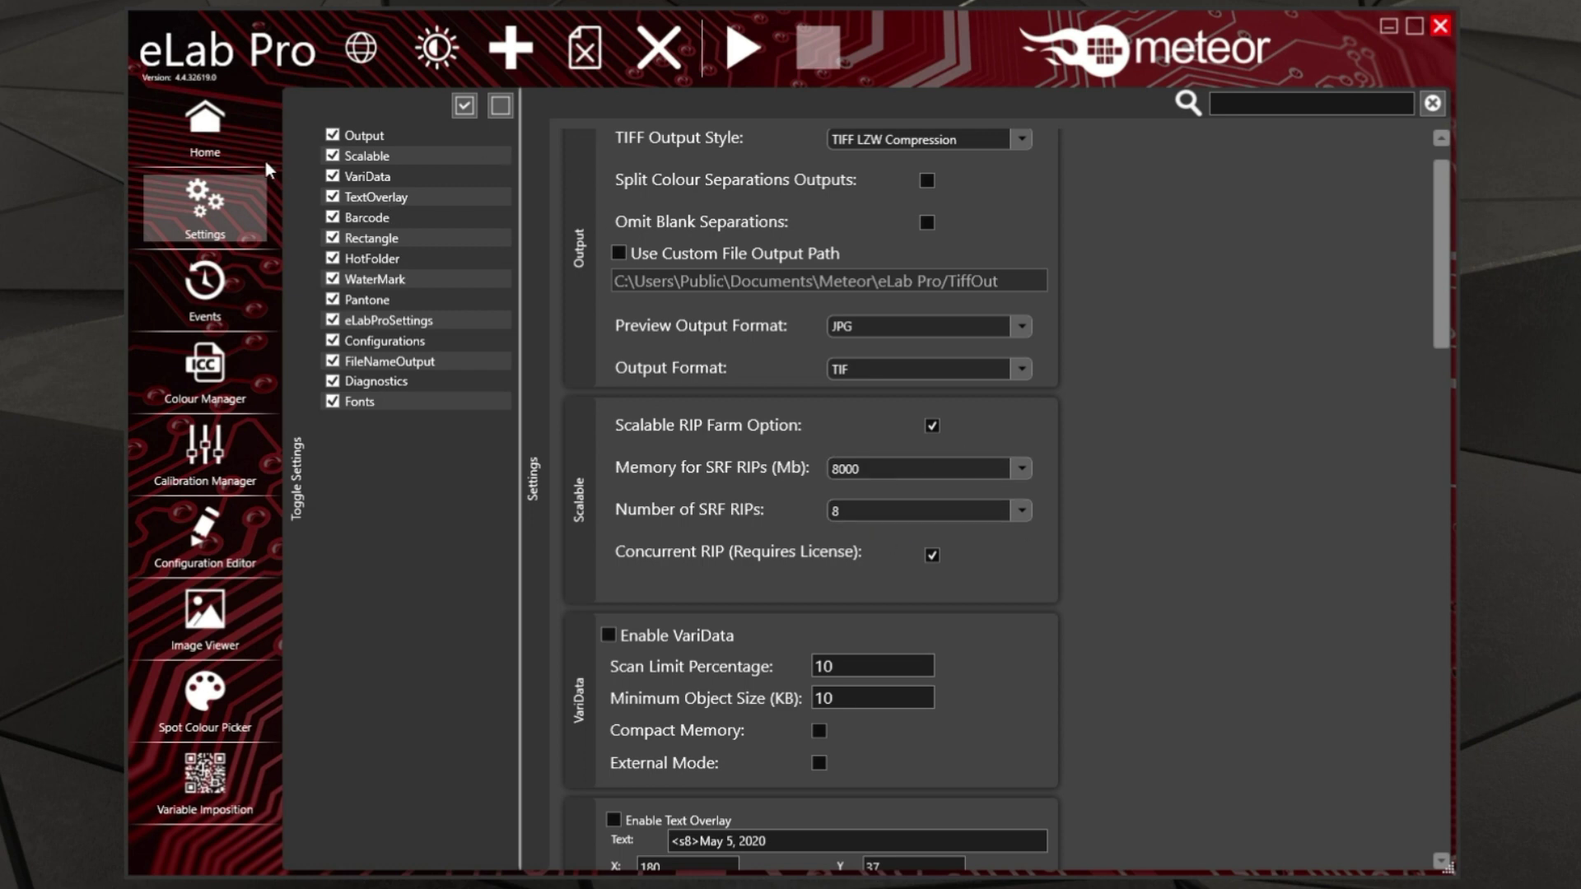
pyautogui.click(204, 125)
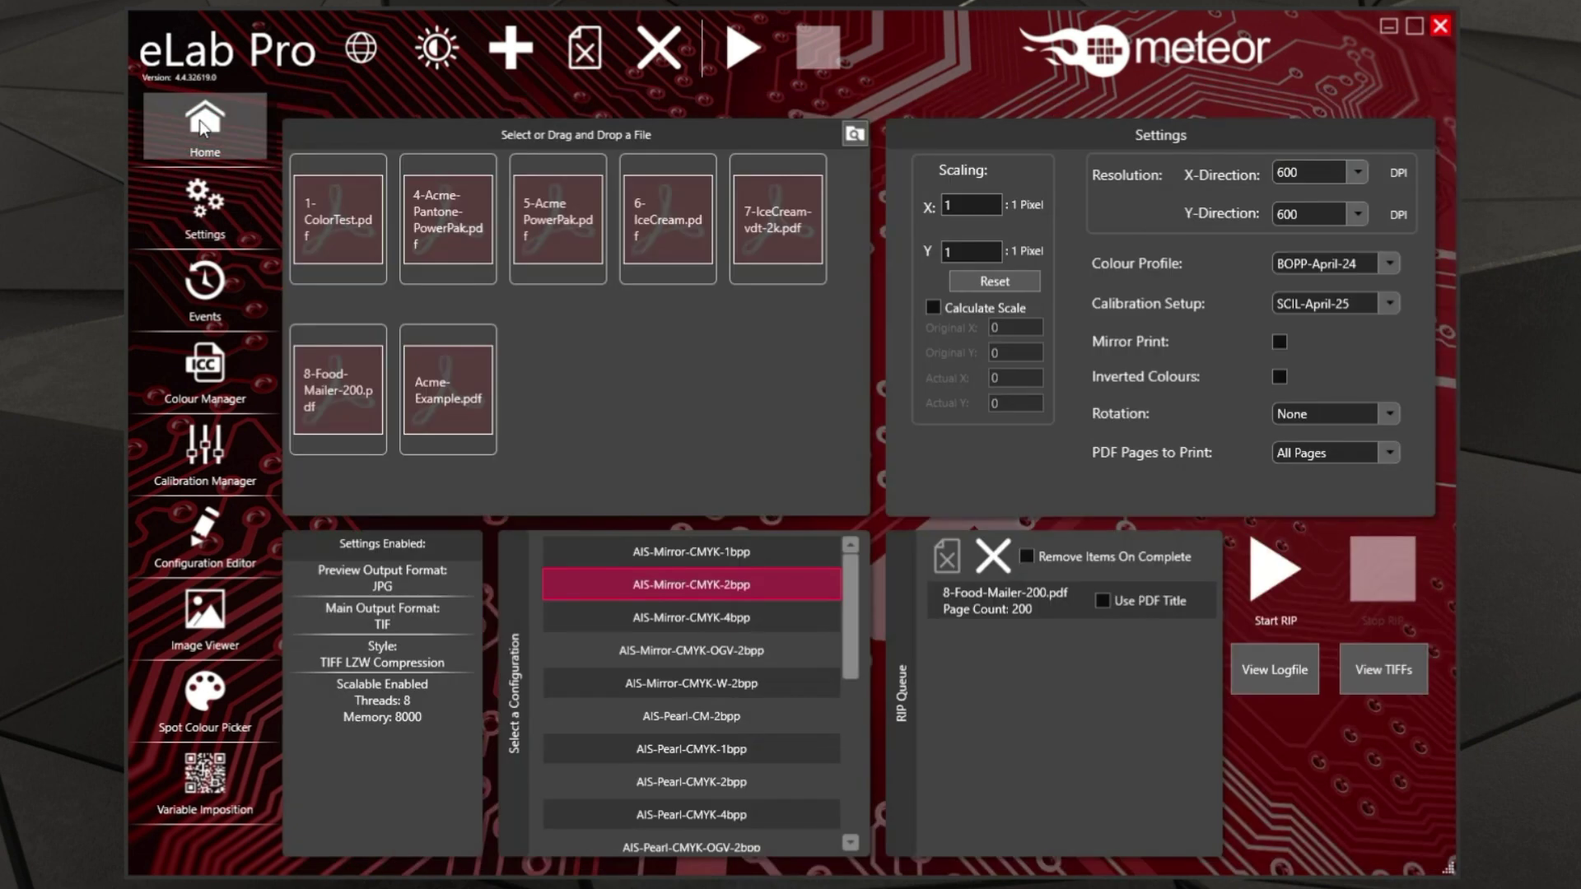
# Check that the TIFF output folder is empty, then RIP the queued 8-Food-Mailer-200.pdf with the Scalable RIP option.
pyautogui.click(1040, 611)
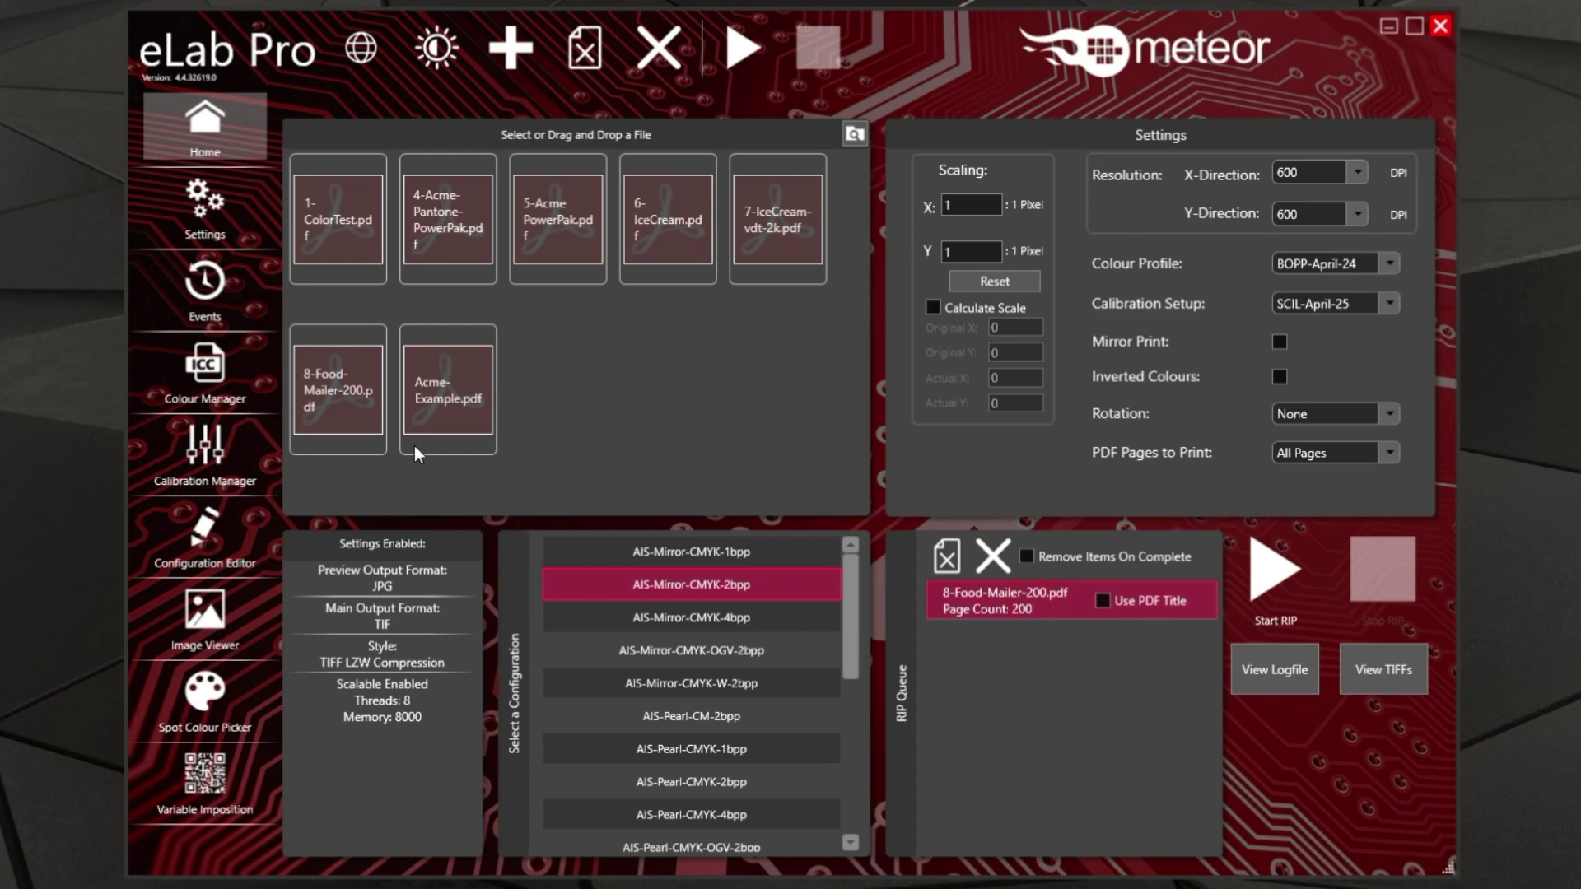
pyautogui.click(1383, 665)
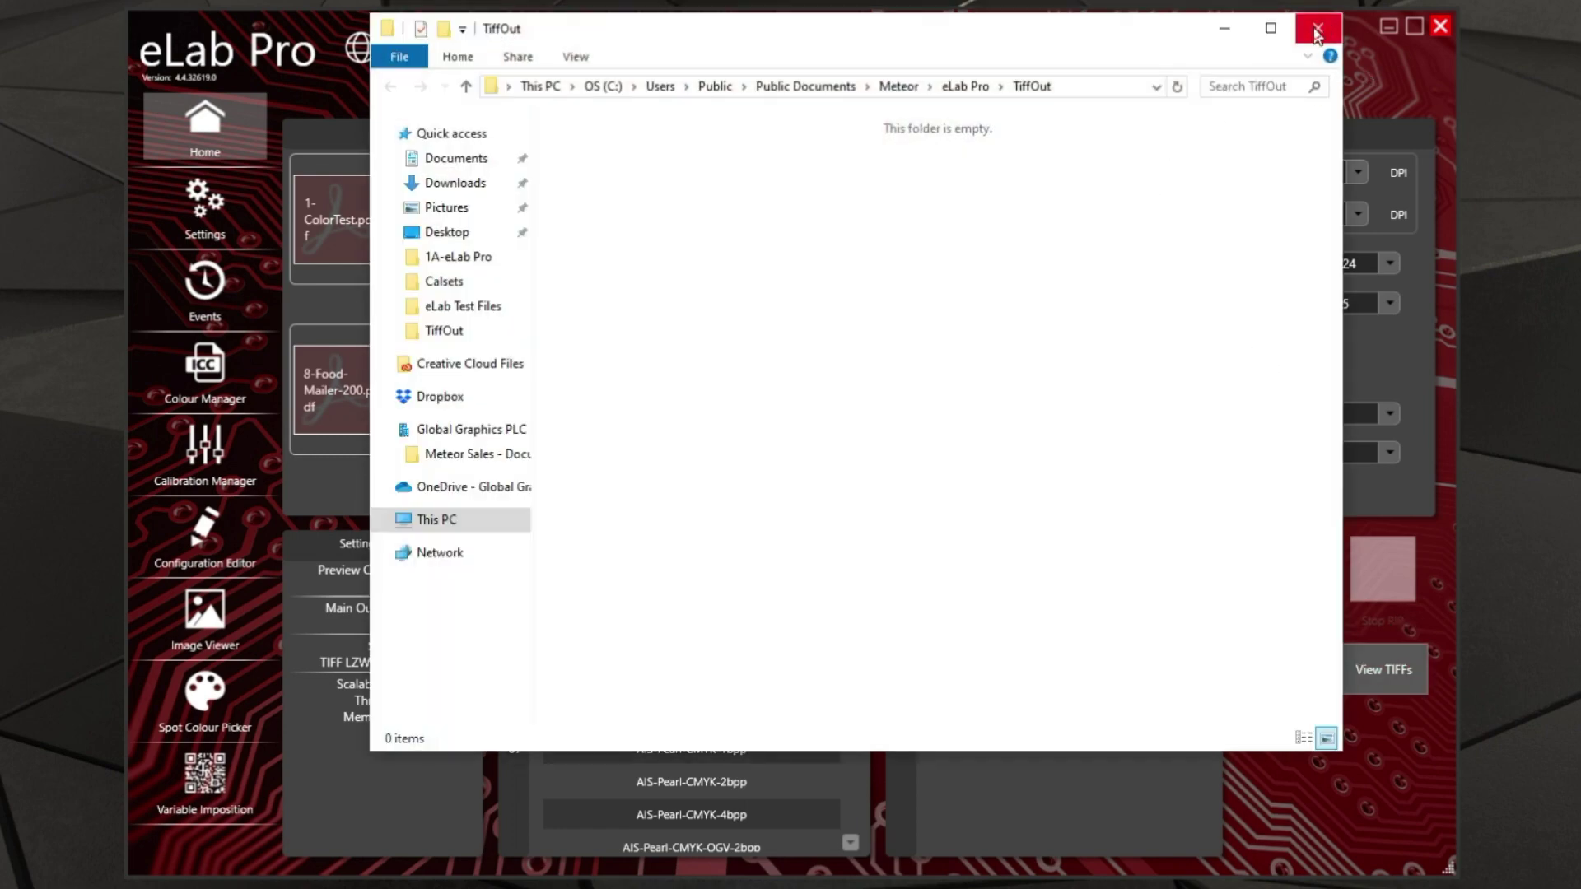
pyautogui.click(1317, 30)
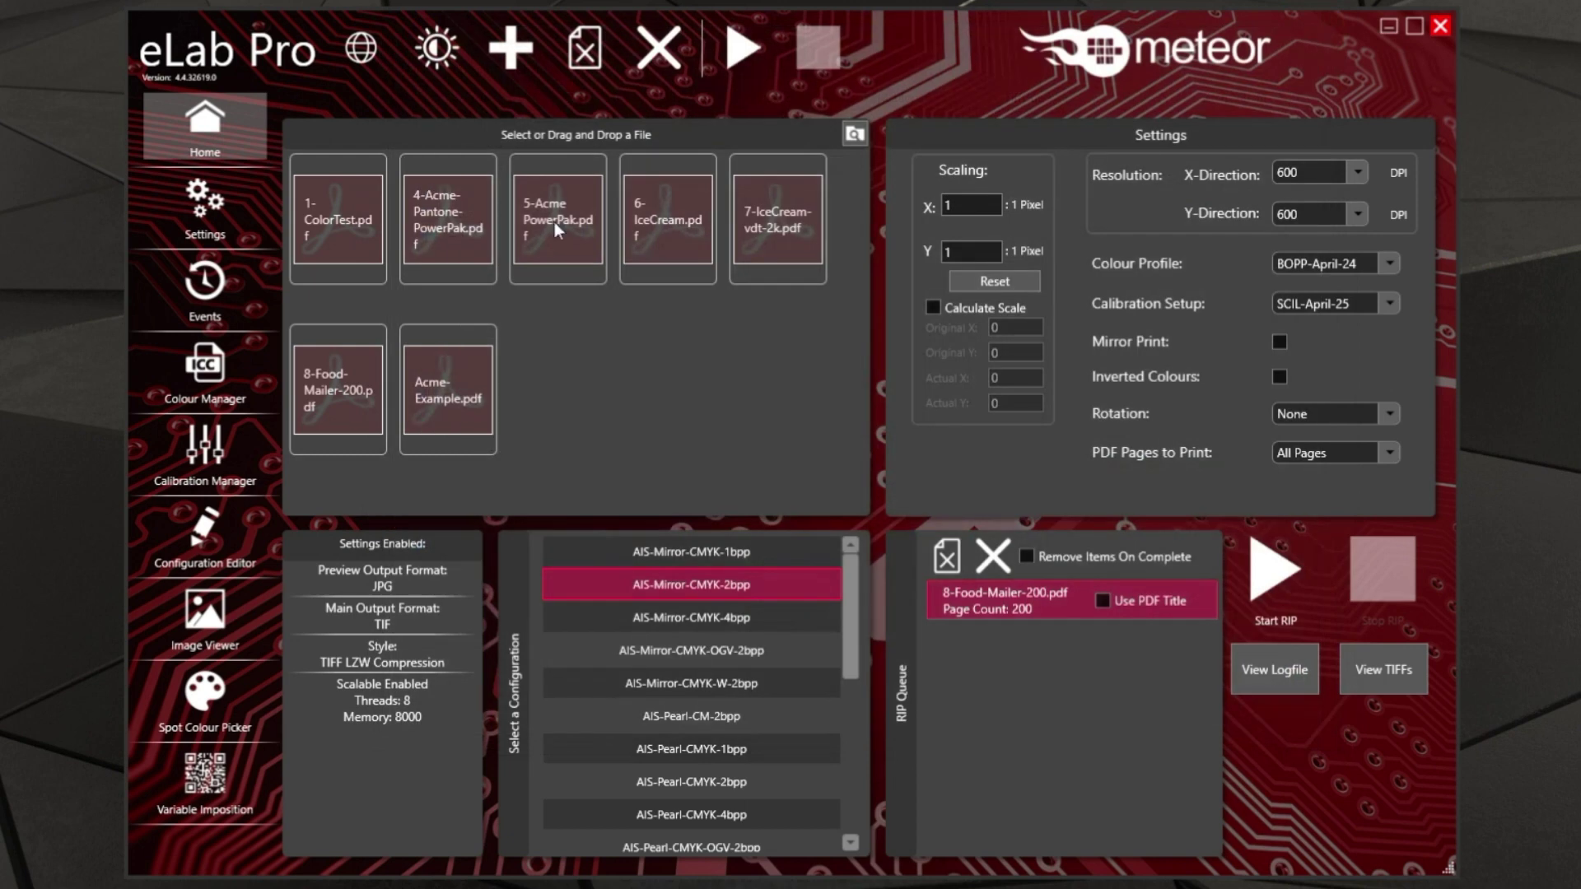
pyautogui.click(1269, 593)
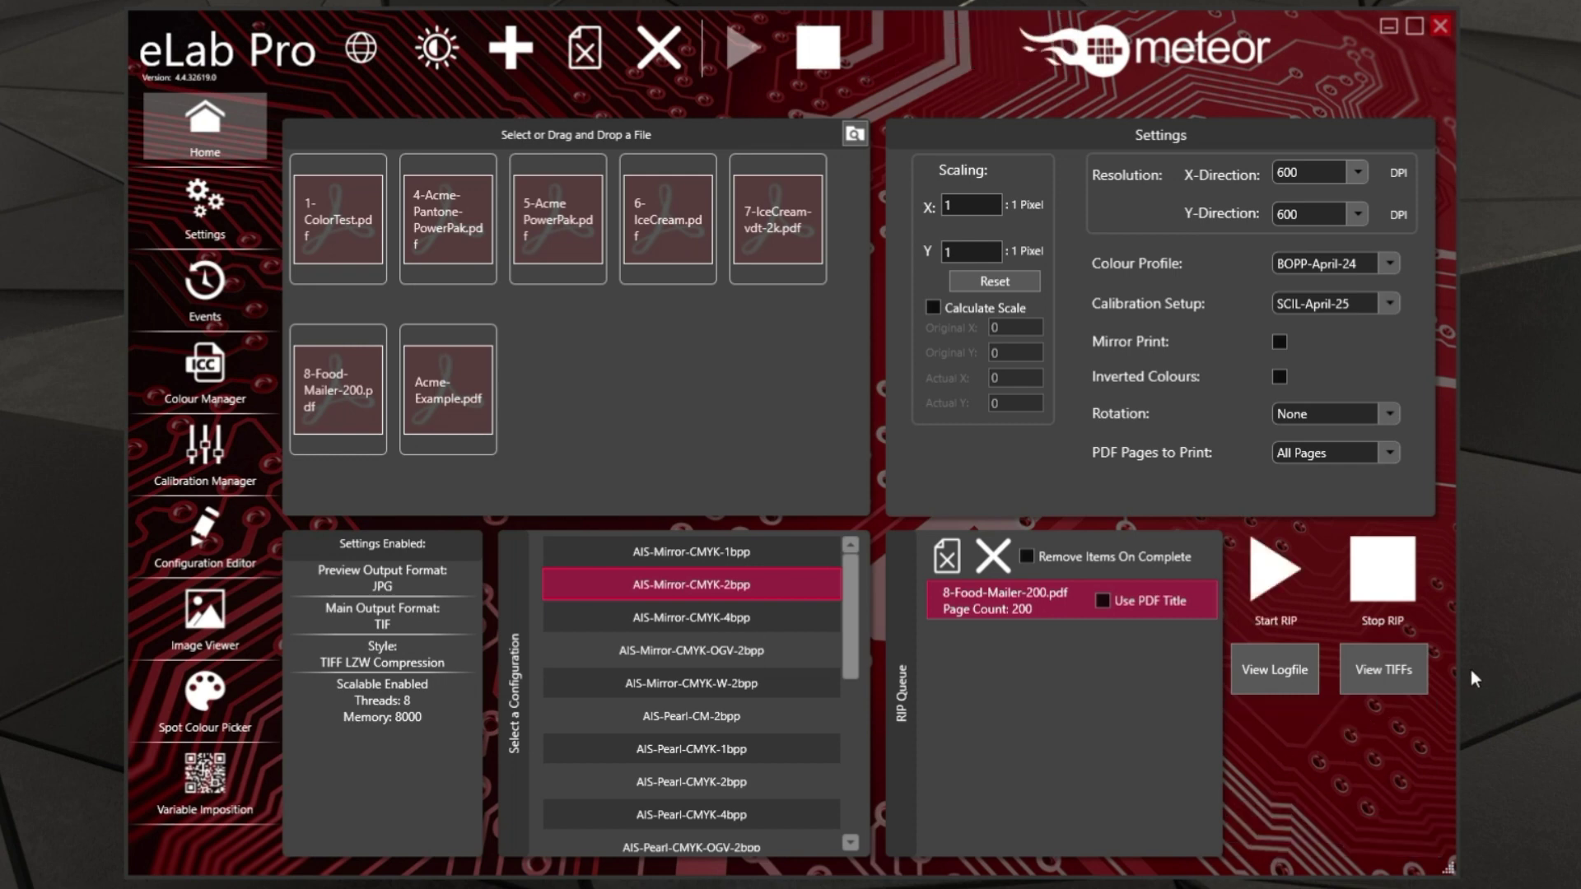
# Check the generated TIFFs in the output folder, then look at the end of the event log for the Scalable RIP job time.
pyautogui.click(1415, 677)
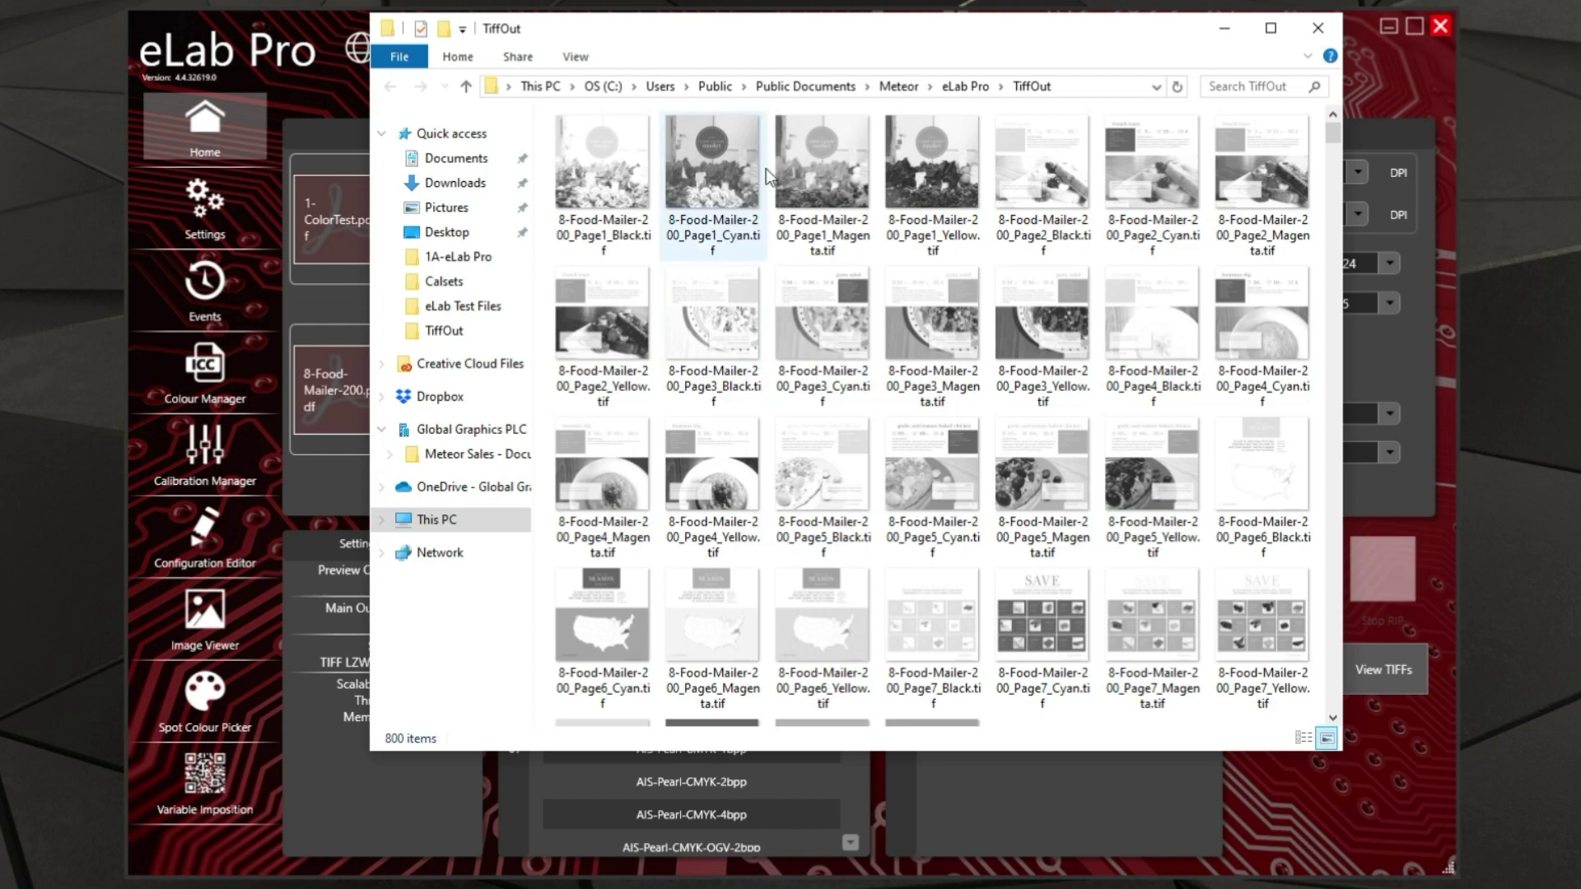
pyautogui.click(1317, 30)
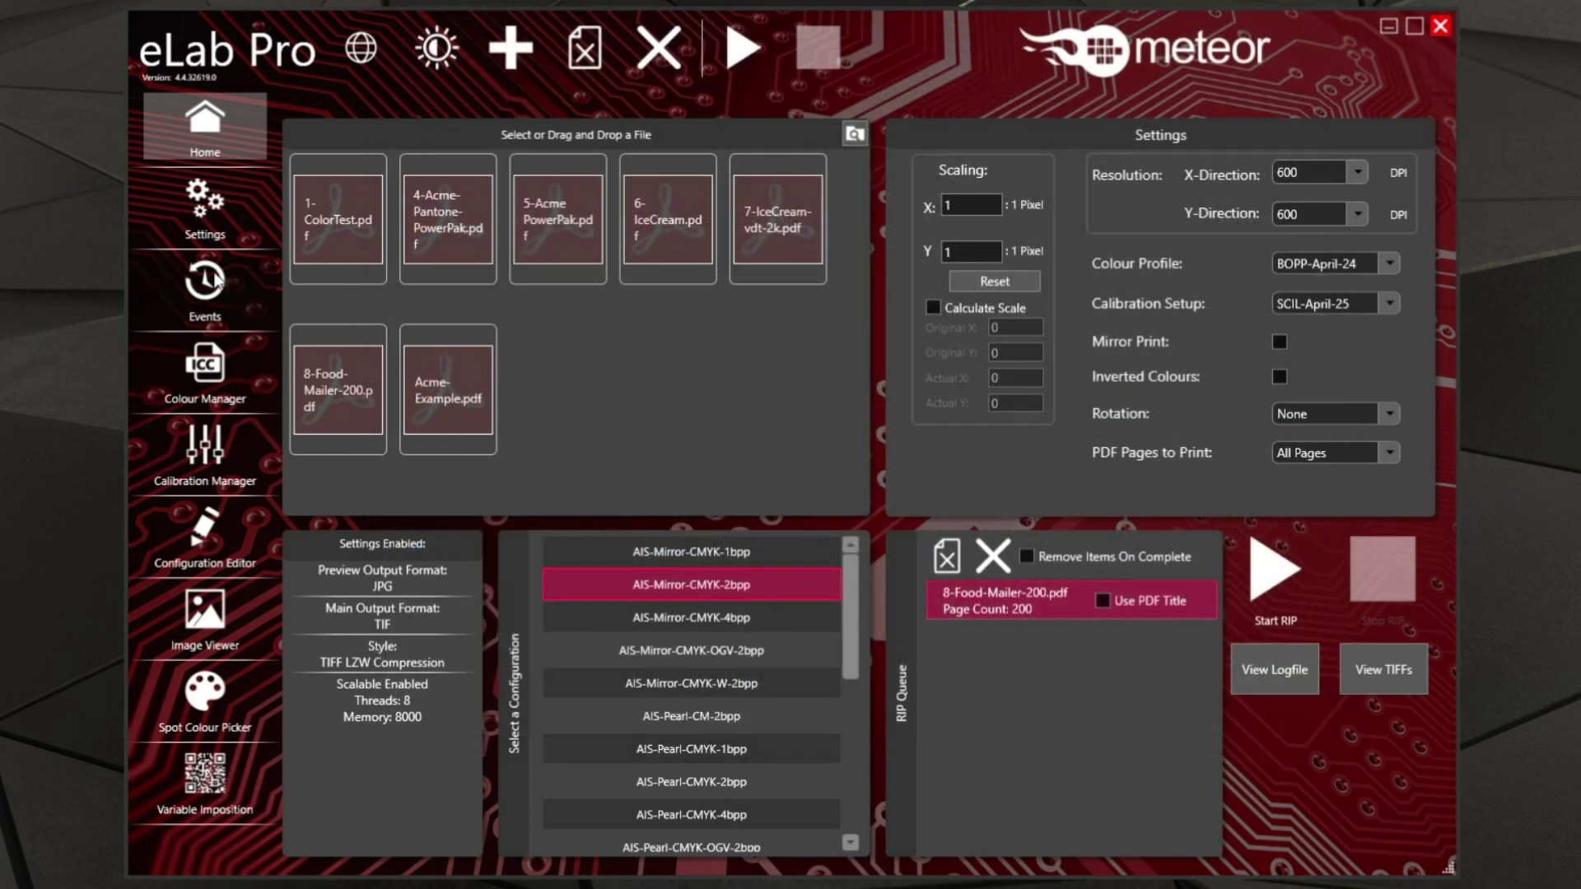
pyautogui.click(208, 289)
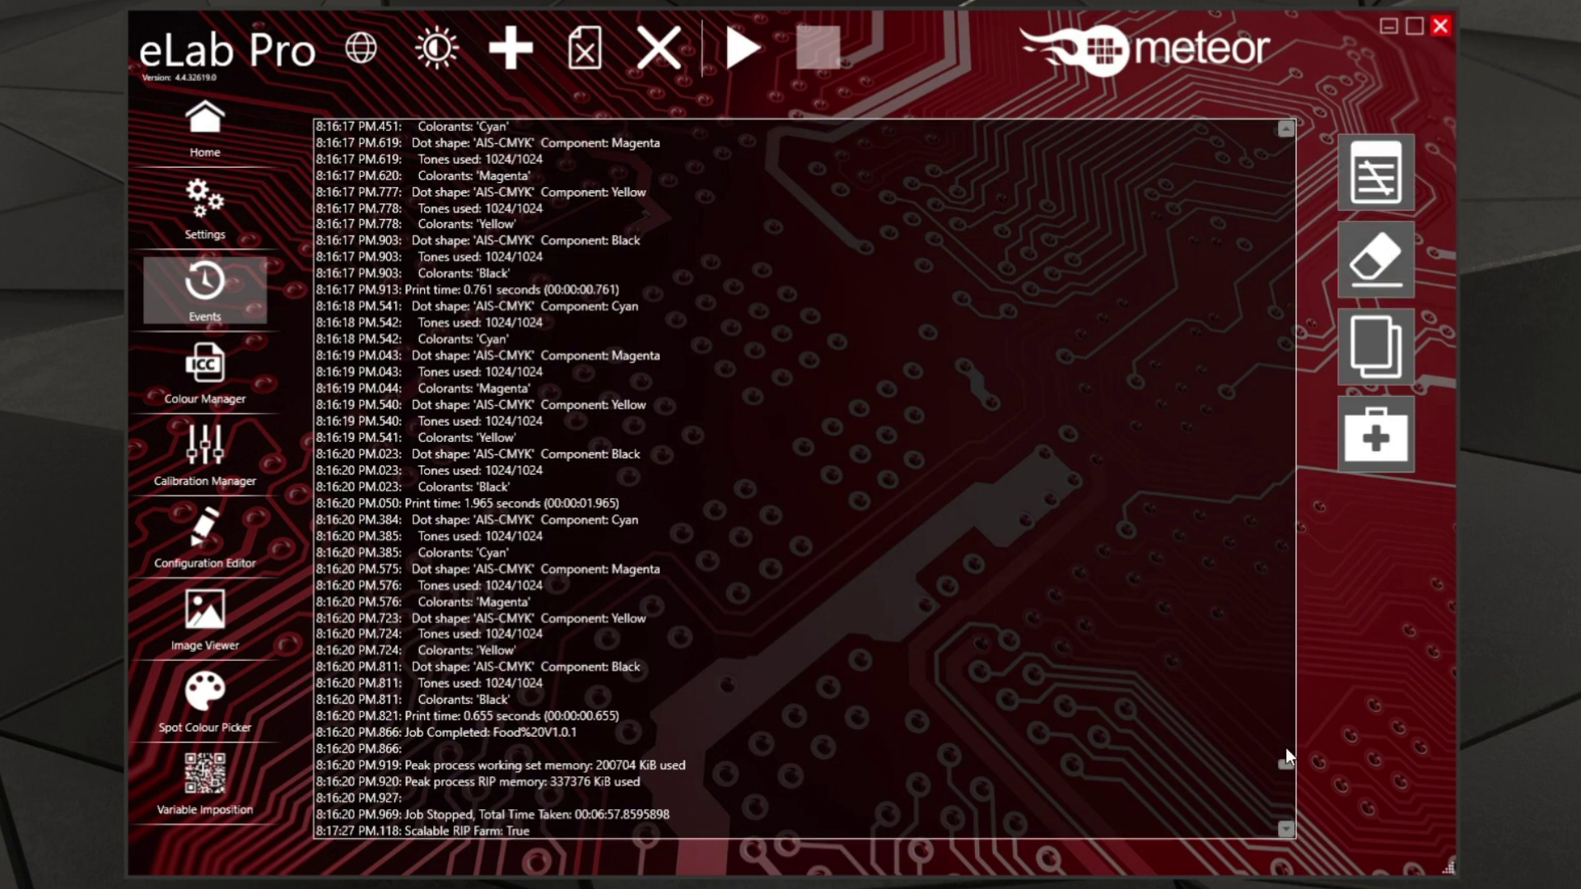
pyautogui.moveTo(1282, 773); pyautogui.dragTo(1292, 848)
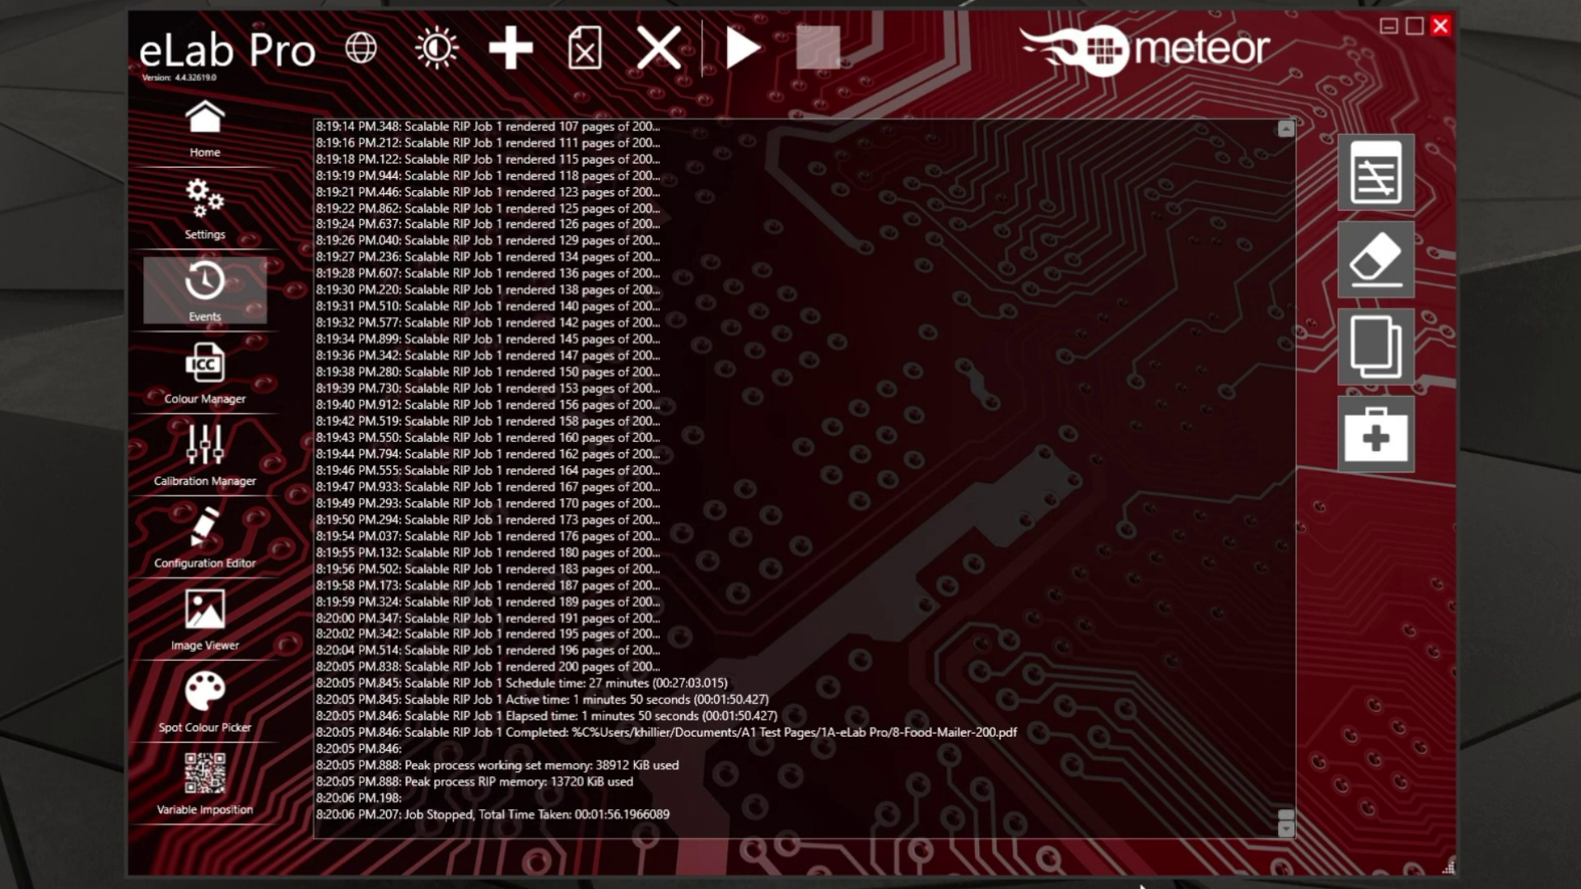
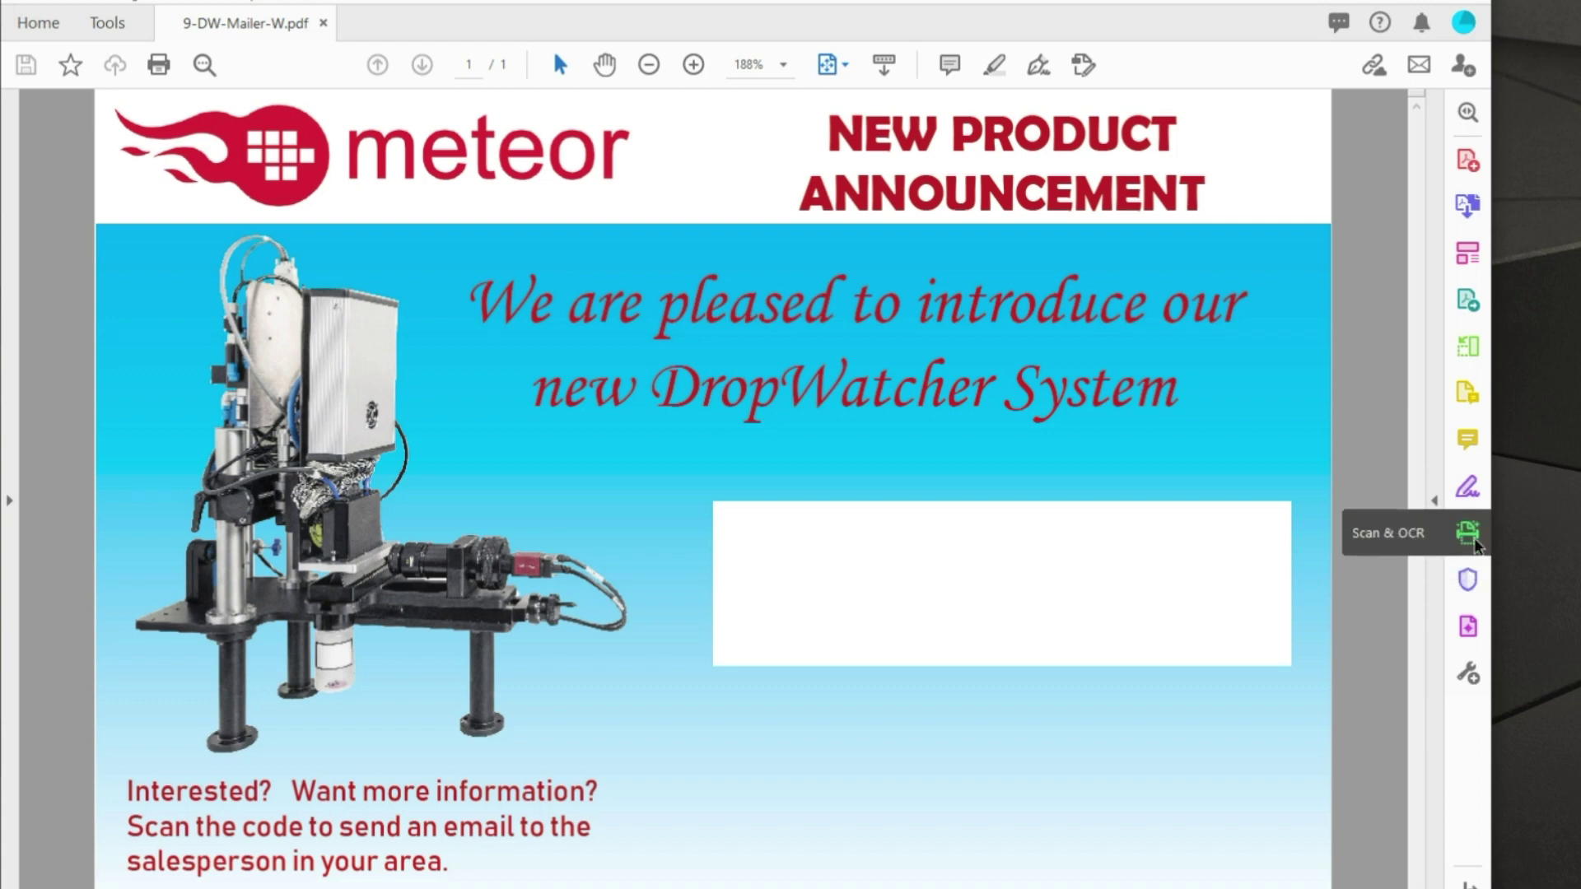
# In Acrobat, examine the inks used by 9-DW-Mailer-W.pdf with the Print Production Ink Manager.
pyautogui.click(1468, 627)
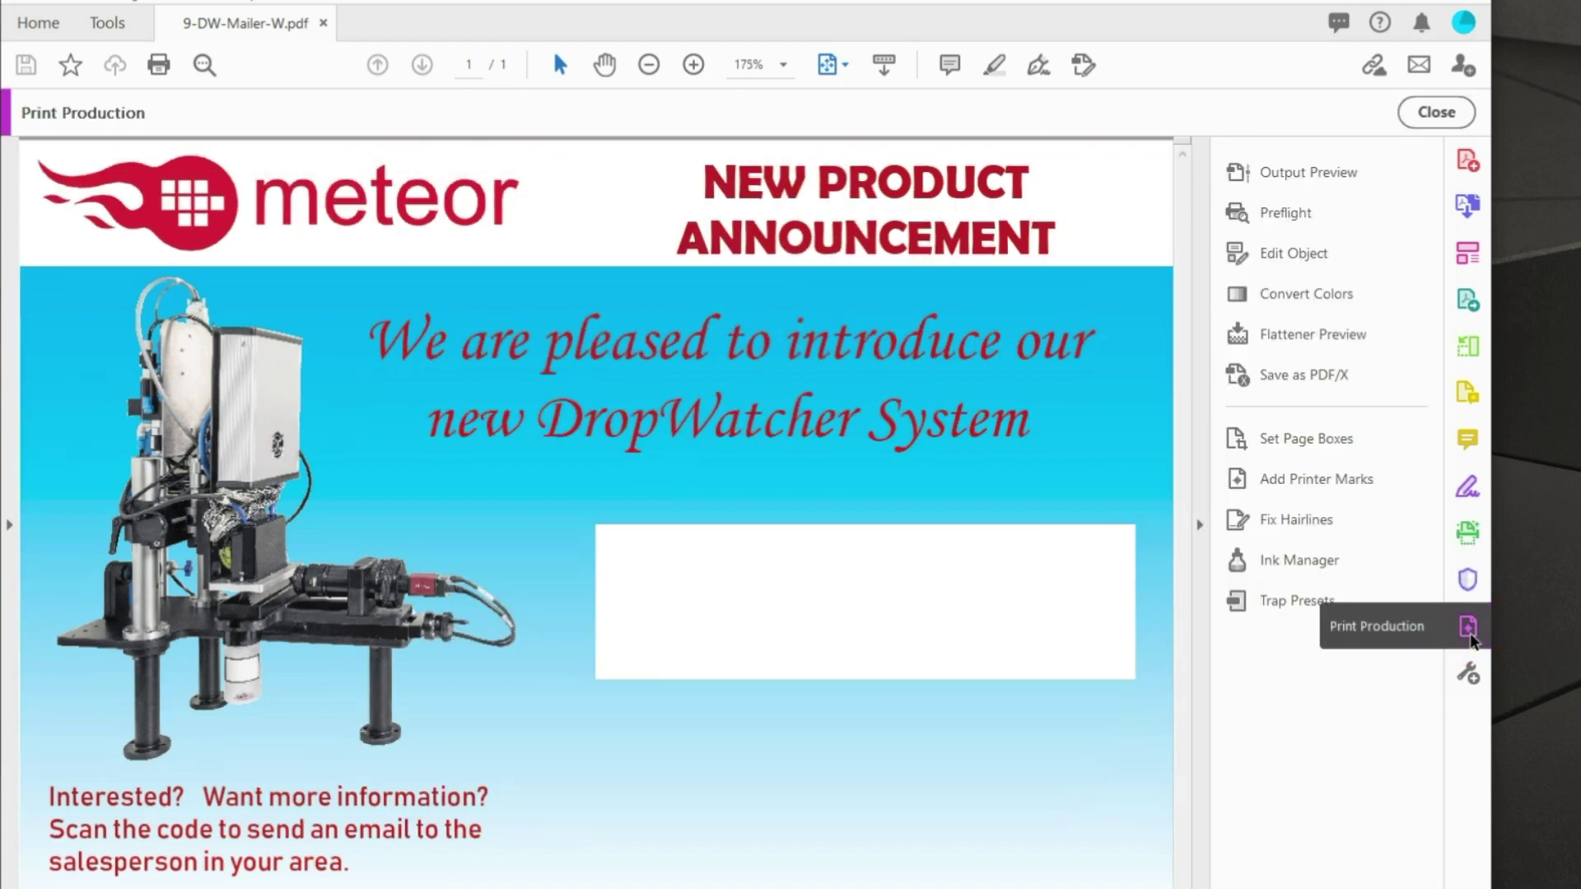
pyautogui.click(1306, 571)
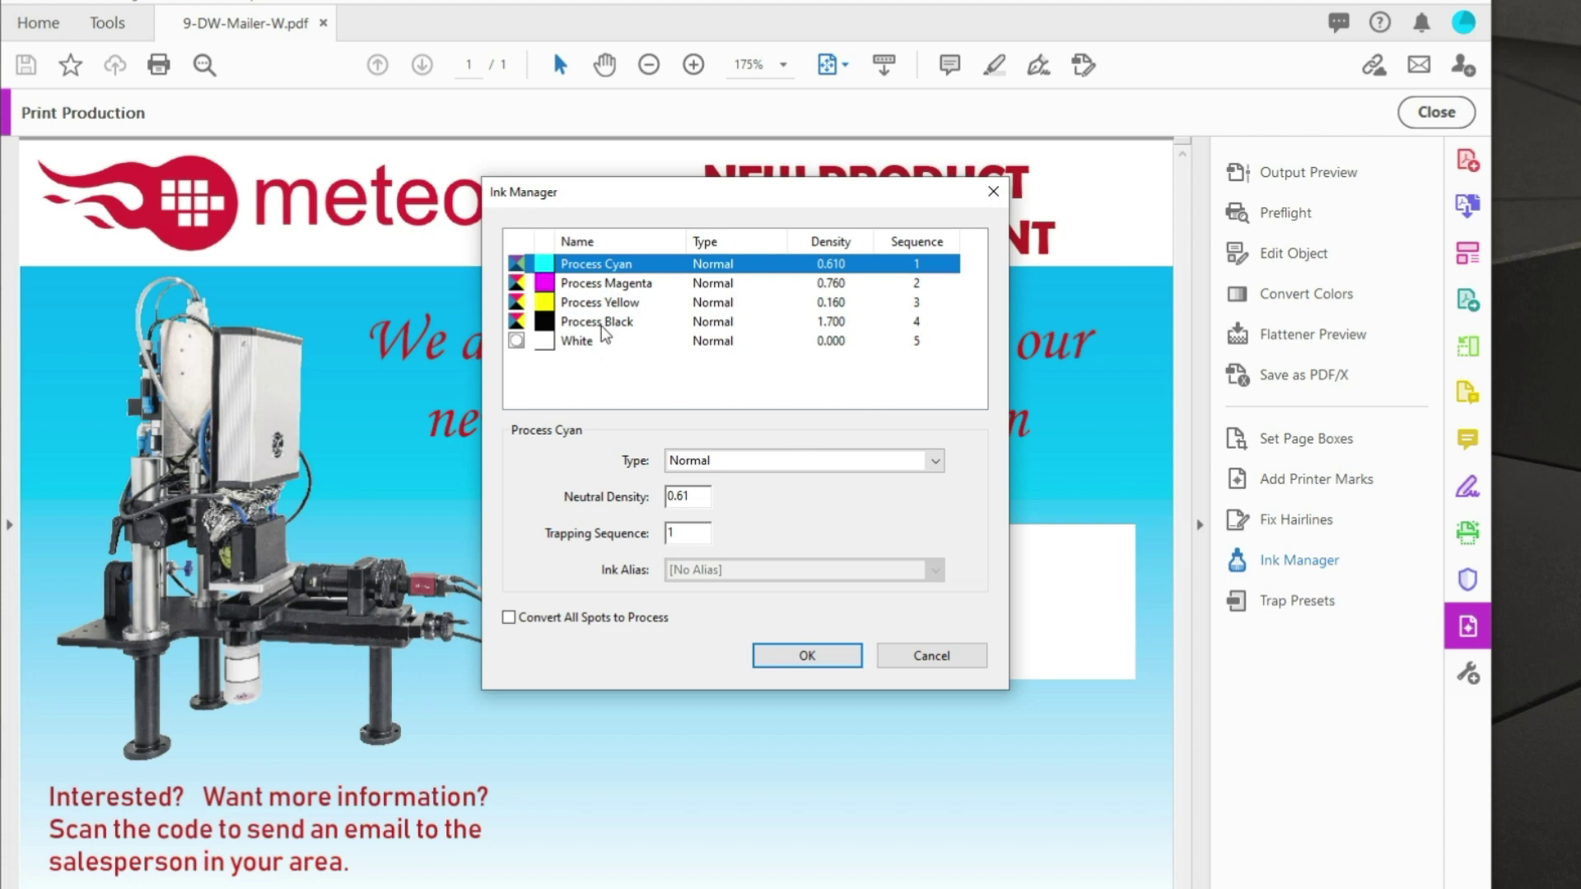
pyautogui.click(832, 659)
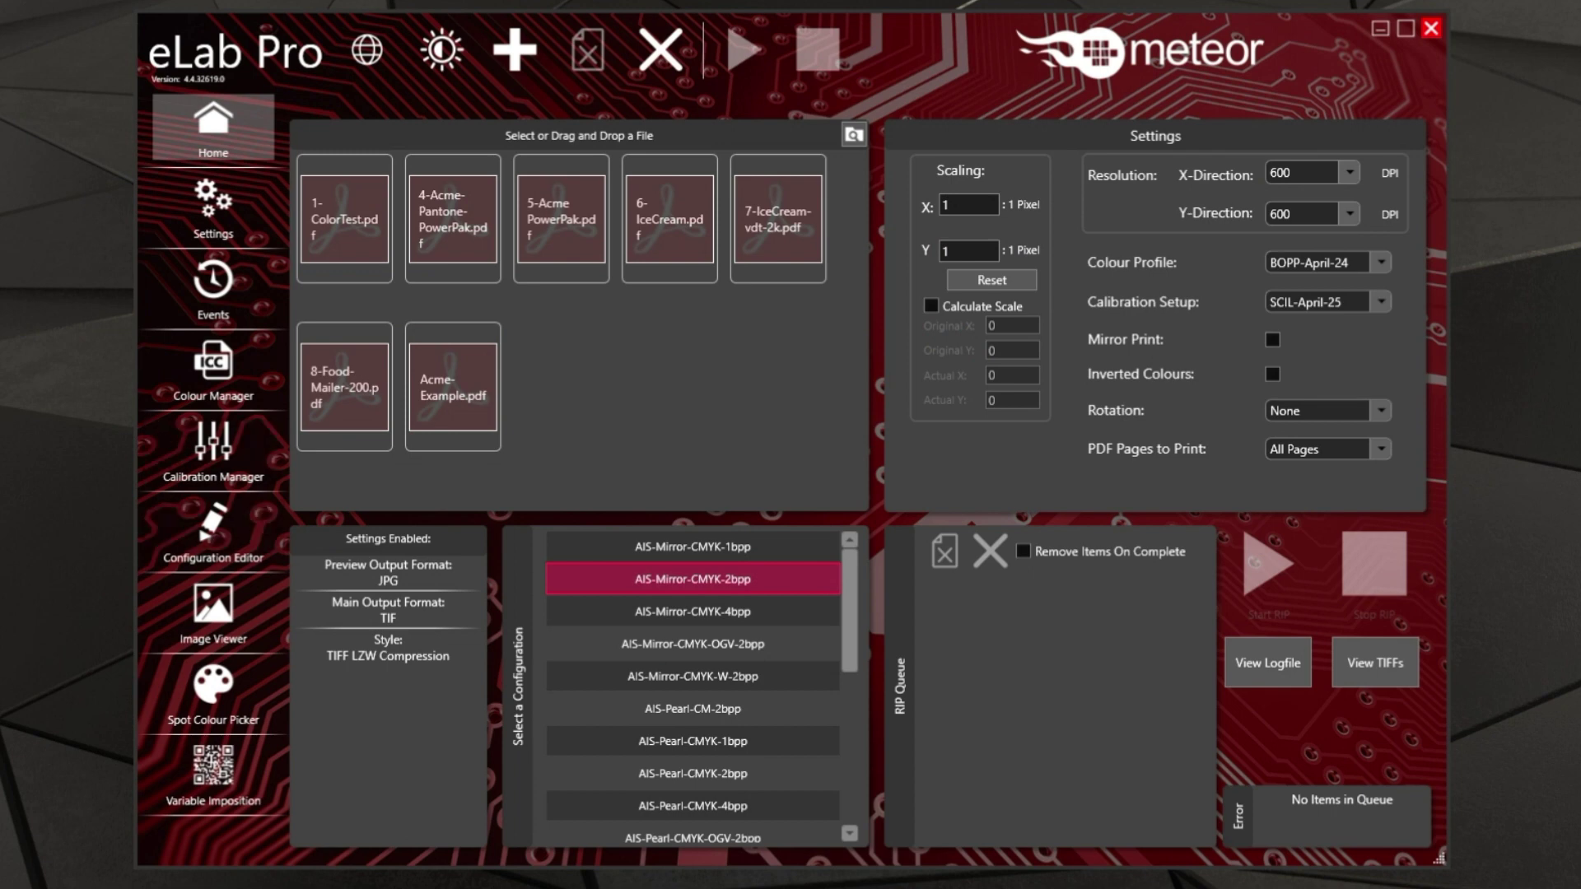
# In eLab Pro, add 9-DW-Mailer-W.pdf to the RIP queue and select it there.
pyautogui.moveTo(2, 445); pyautogui.dragTo(674, 379)
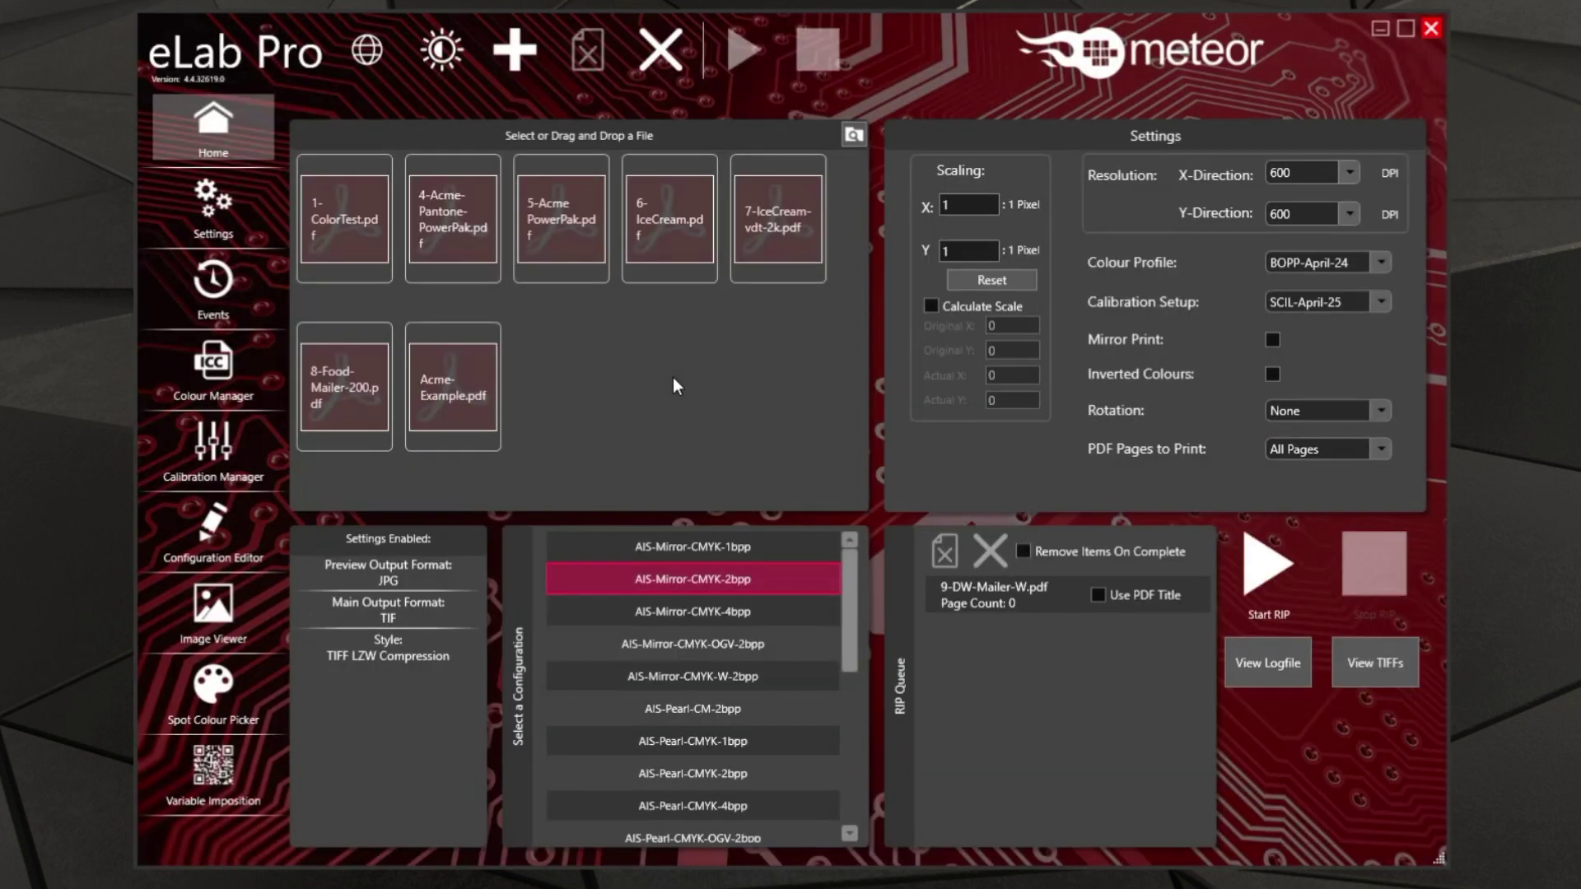
pyautogui.click(1079, 609)
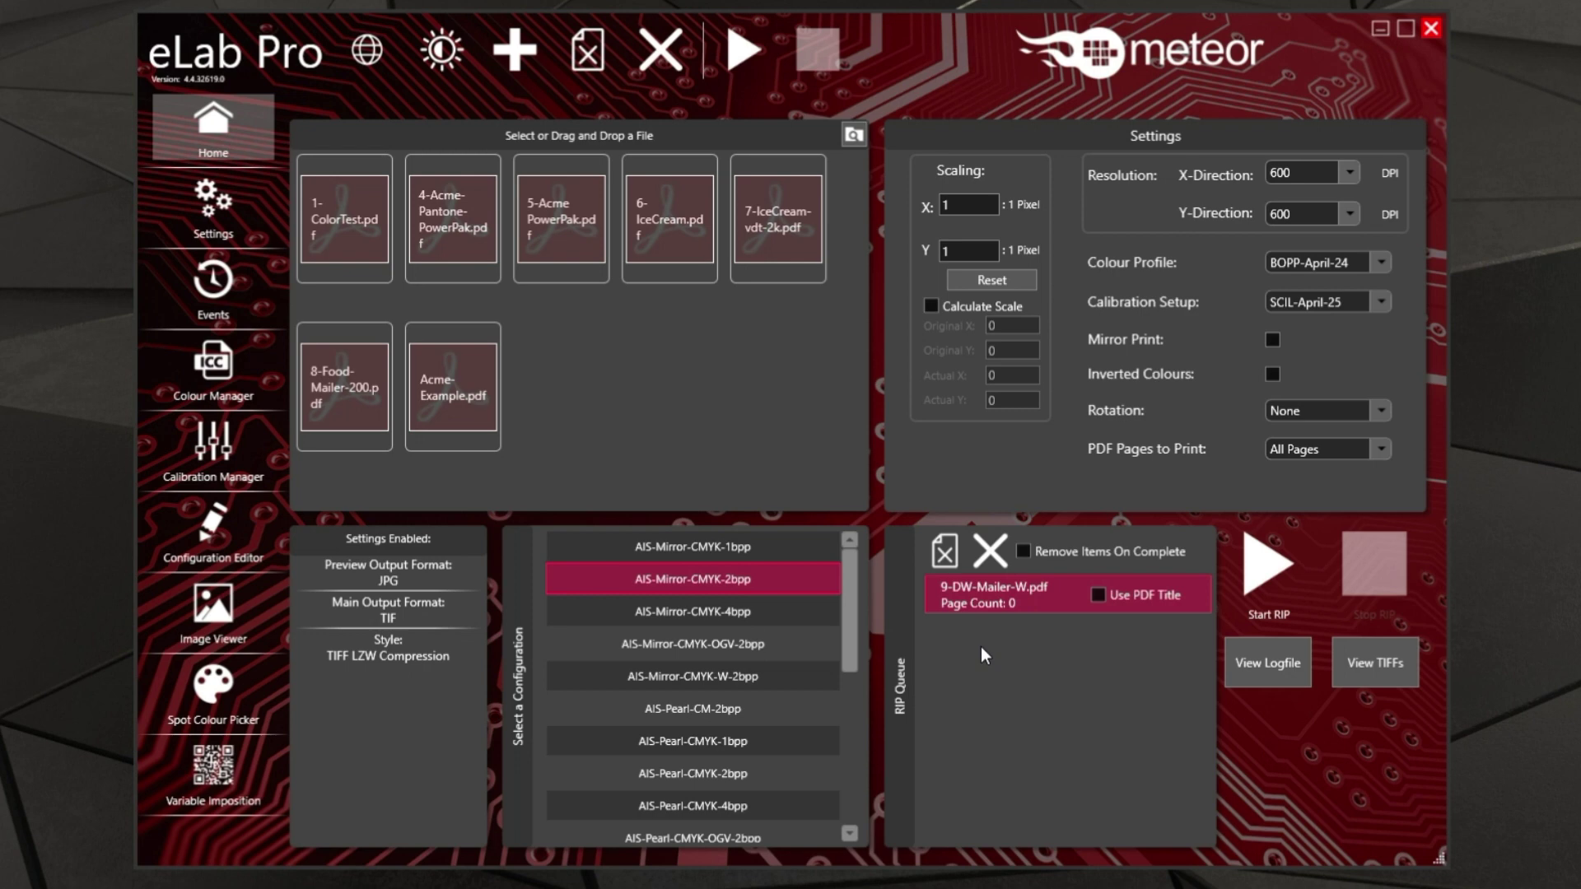
# Enable Multi Configuration in the settings and add 400-Pearl-White-2bpp from the Second_Stage_Configurations folder.
pyautogui.click(230, 216)
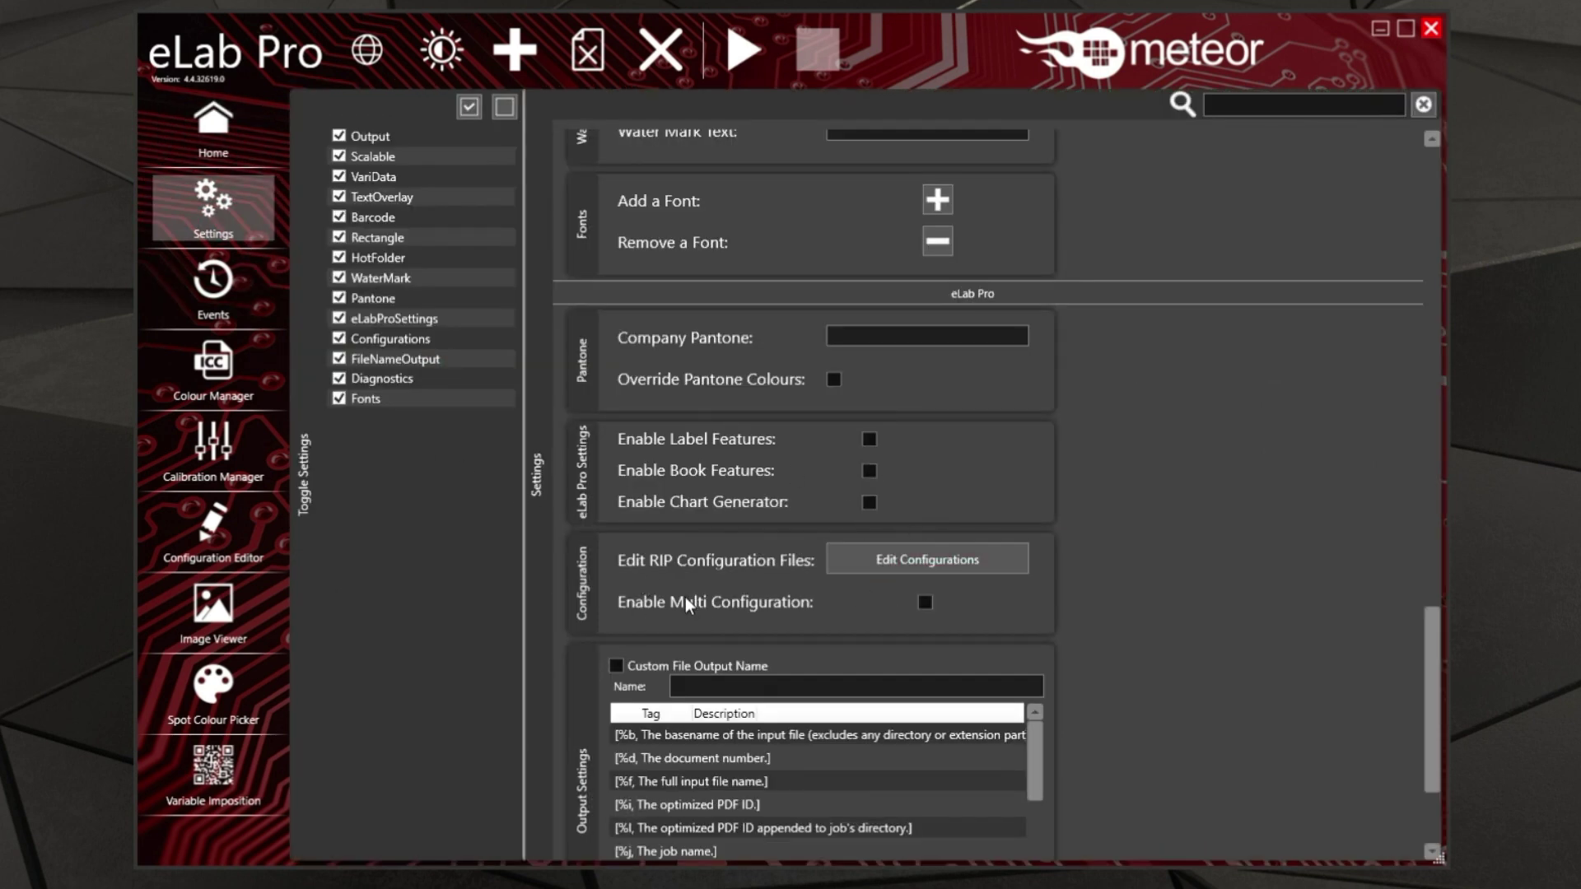
pyautogui.click(924, 603)
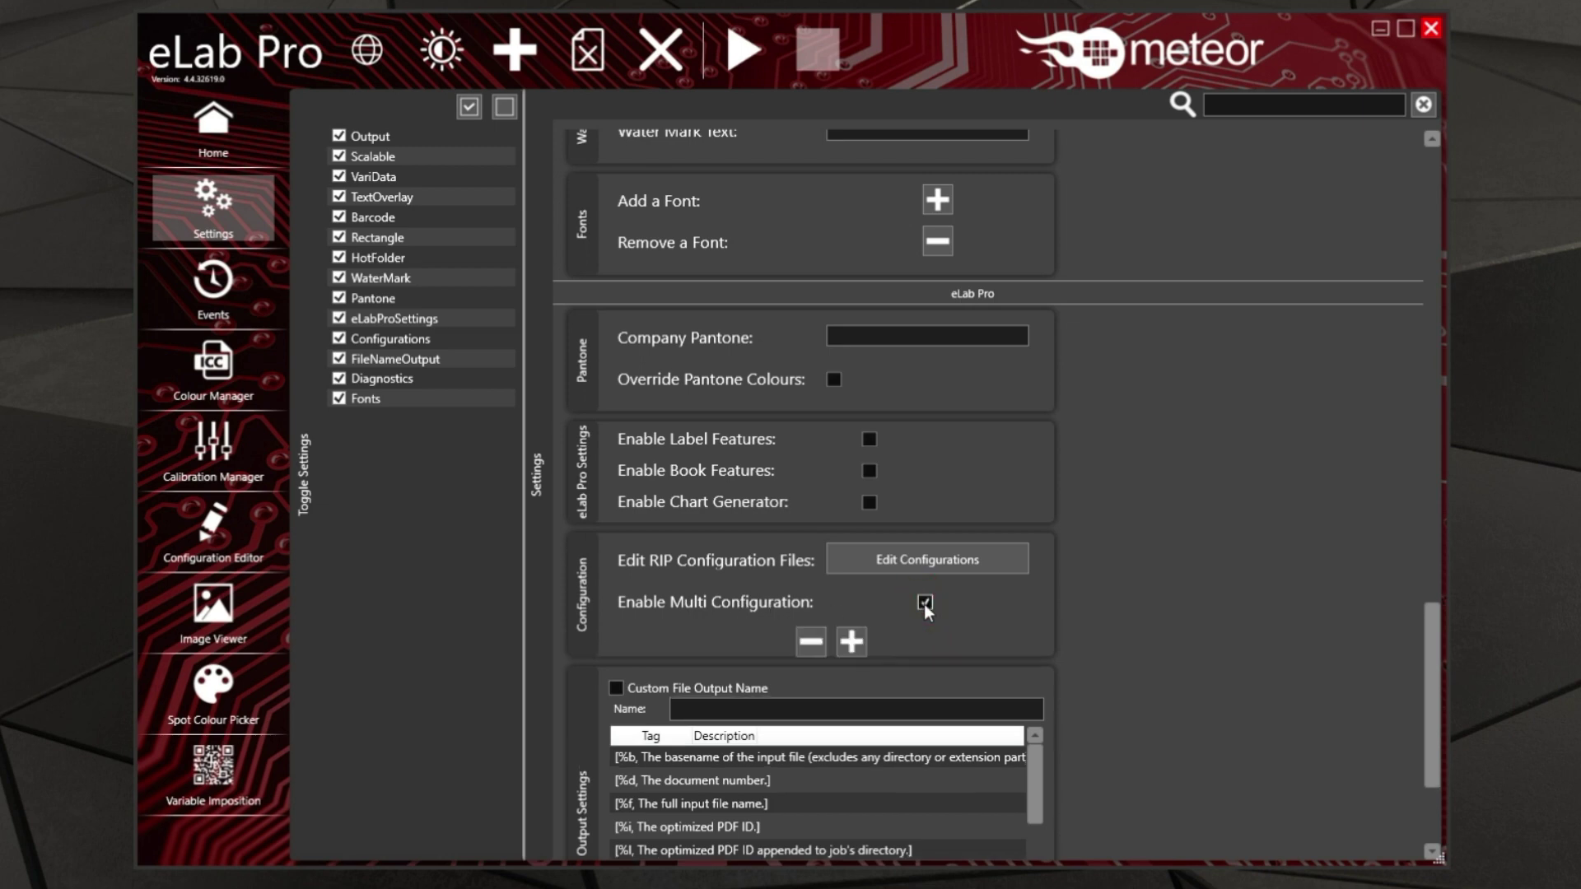
pyautogui.click(852, 642)
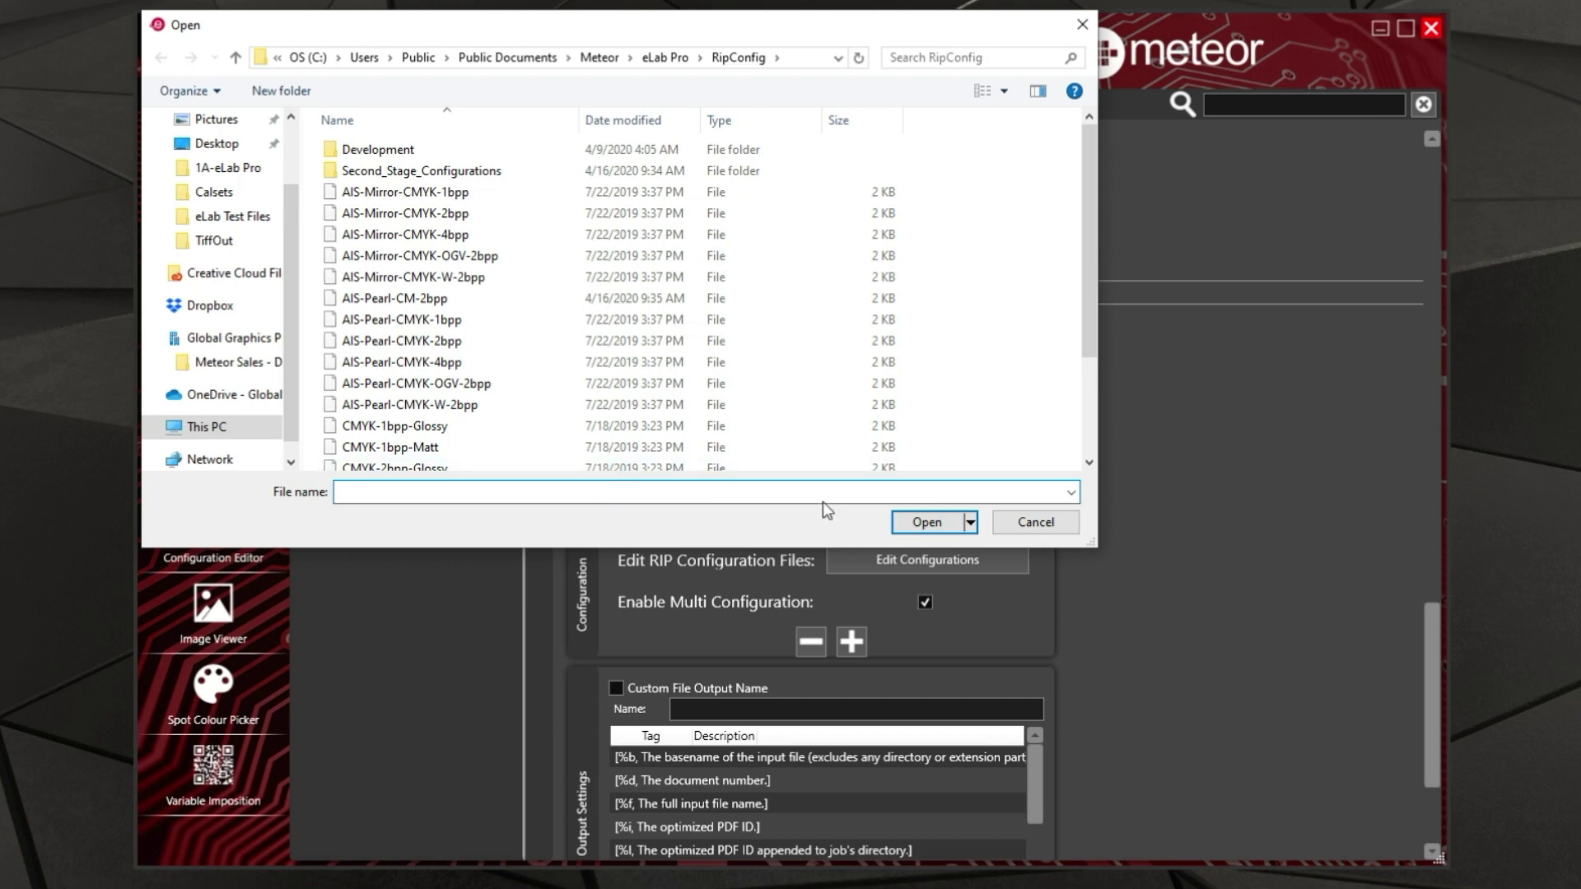
pyautogui.doubleClick(452, 173)
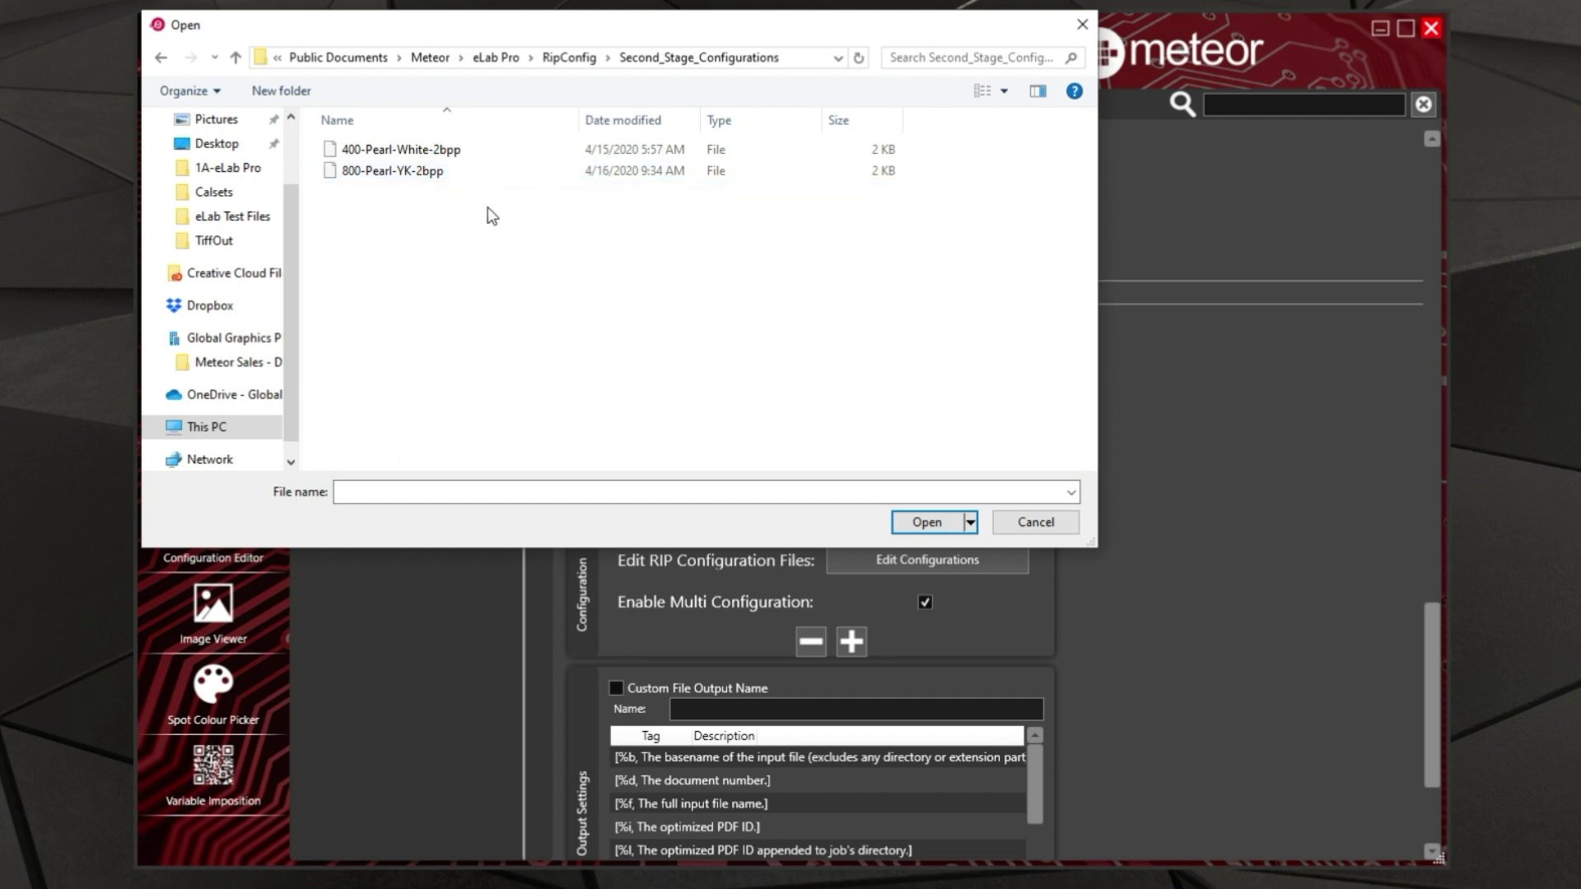
pyautogui.click(375, 151)
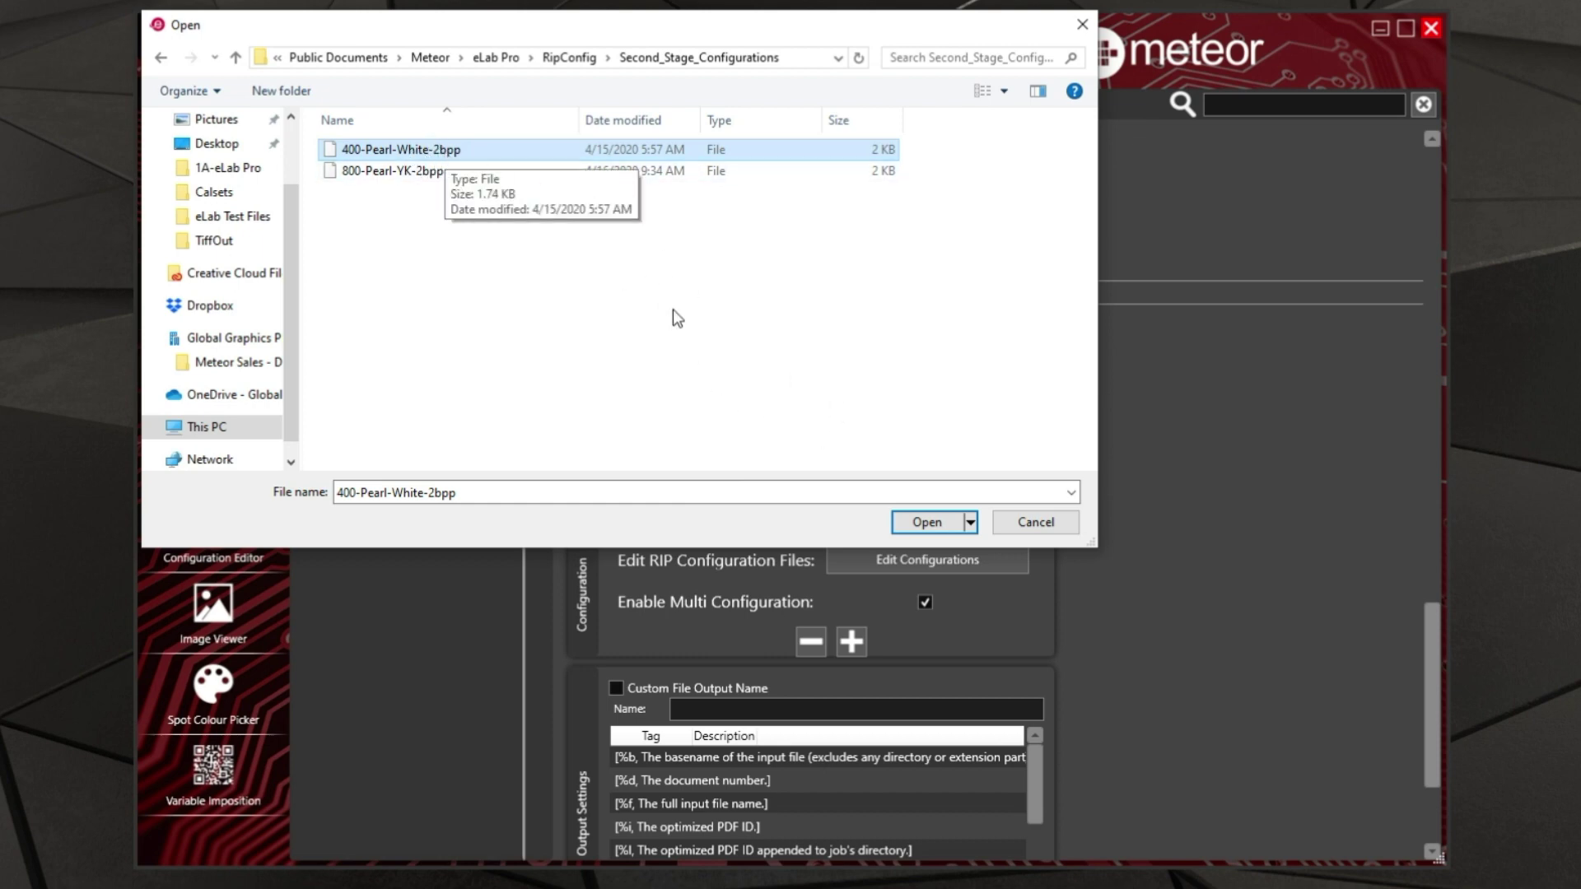
pyautogui.click(914, 520)
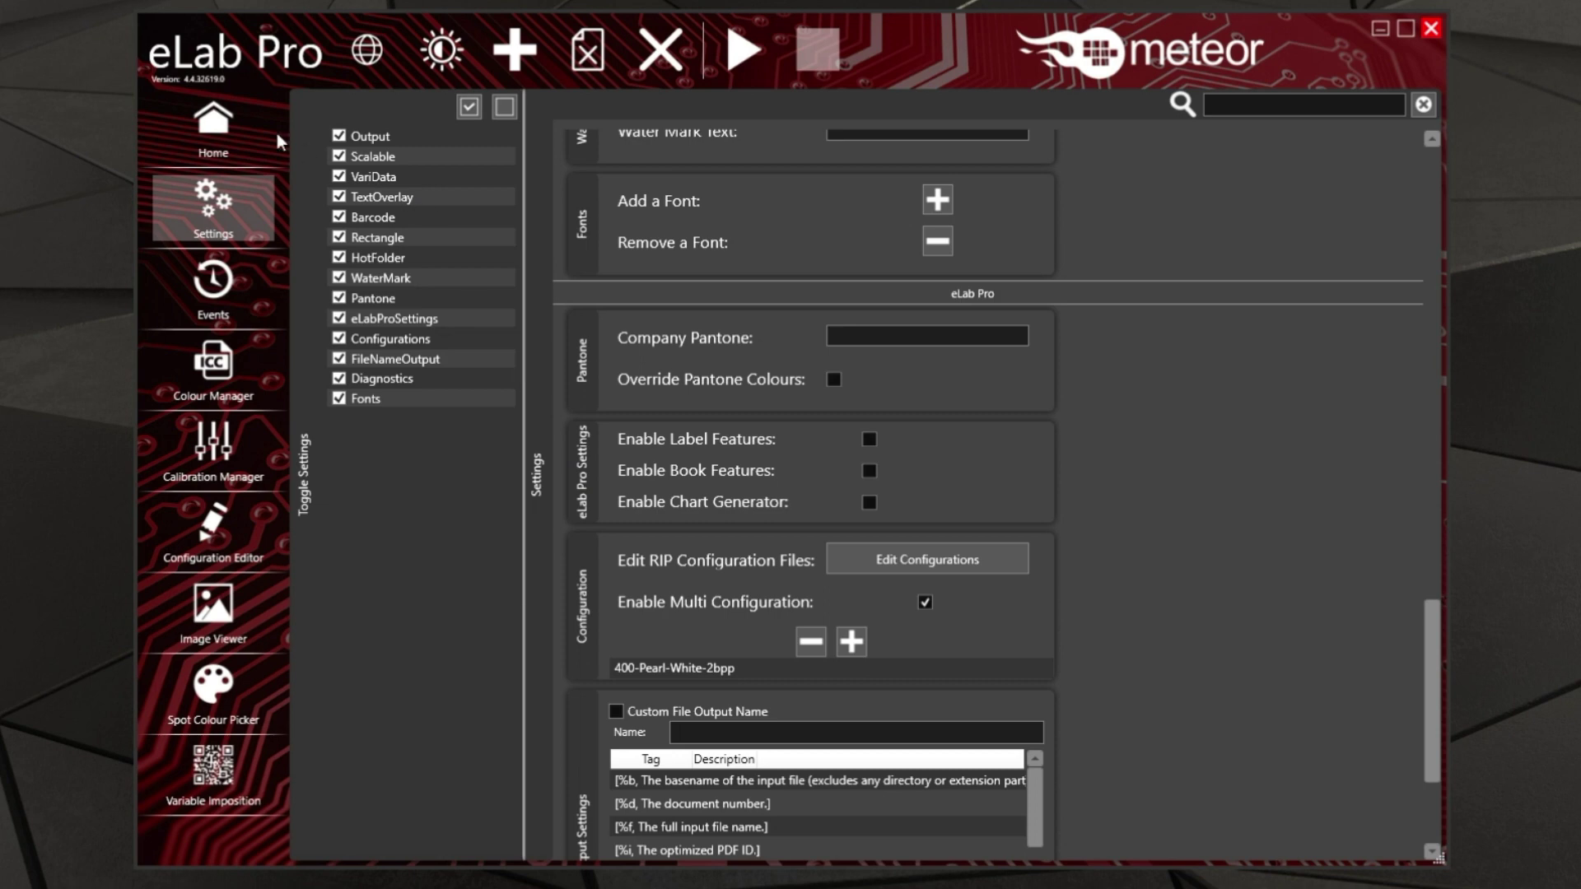
# Return to the home page, choose the AIS-Pearl-CMYK-2bpp configuration and RIP the queued 9-DW-Mailer-W.pdf.
pyautogui.click(221, 144)
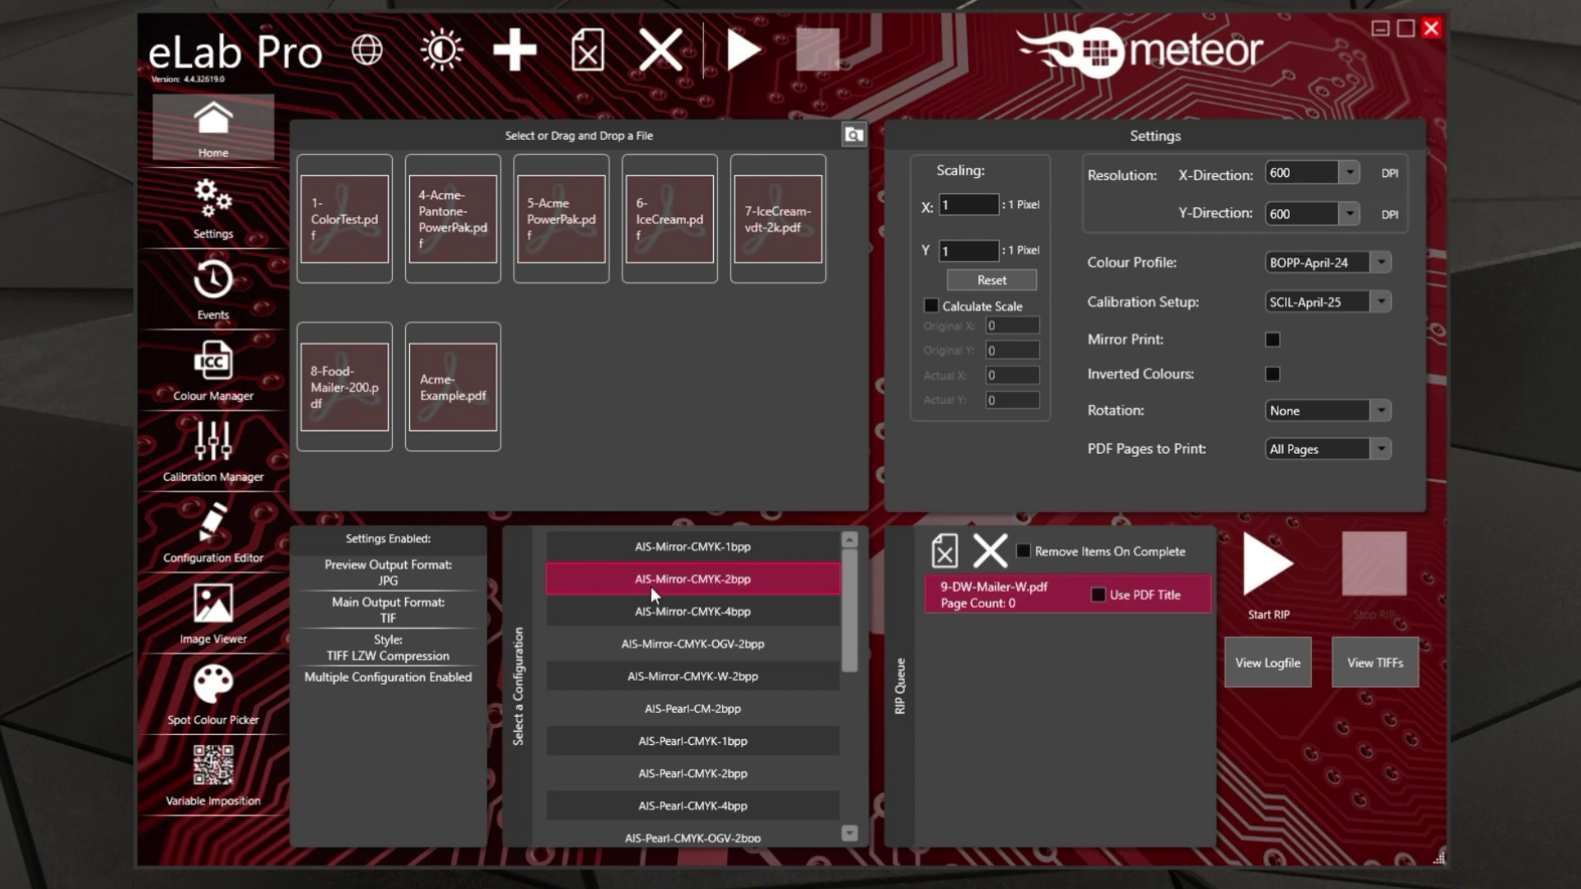
pyautogui.moveTo(844, 629)
pyautogui.mouseDown()
pyautogui.moveTo(850, 660)
pyautogui.moveTo(847, 642)
pyautogui.mouseUp()
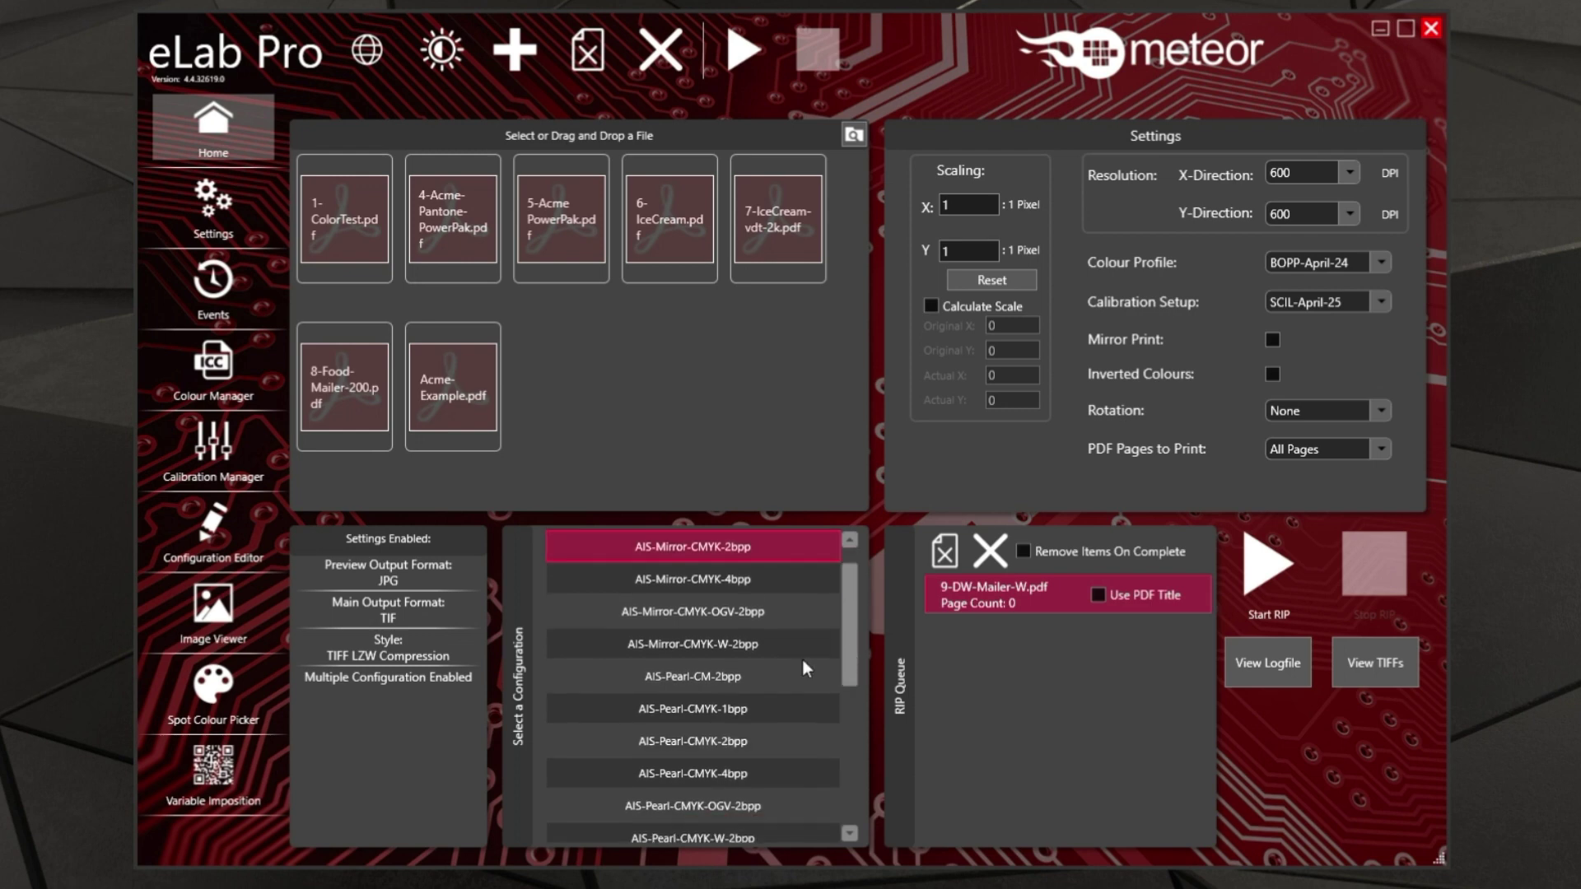
pyautogui.click(684, 745)
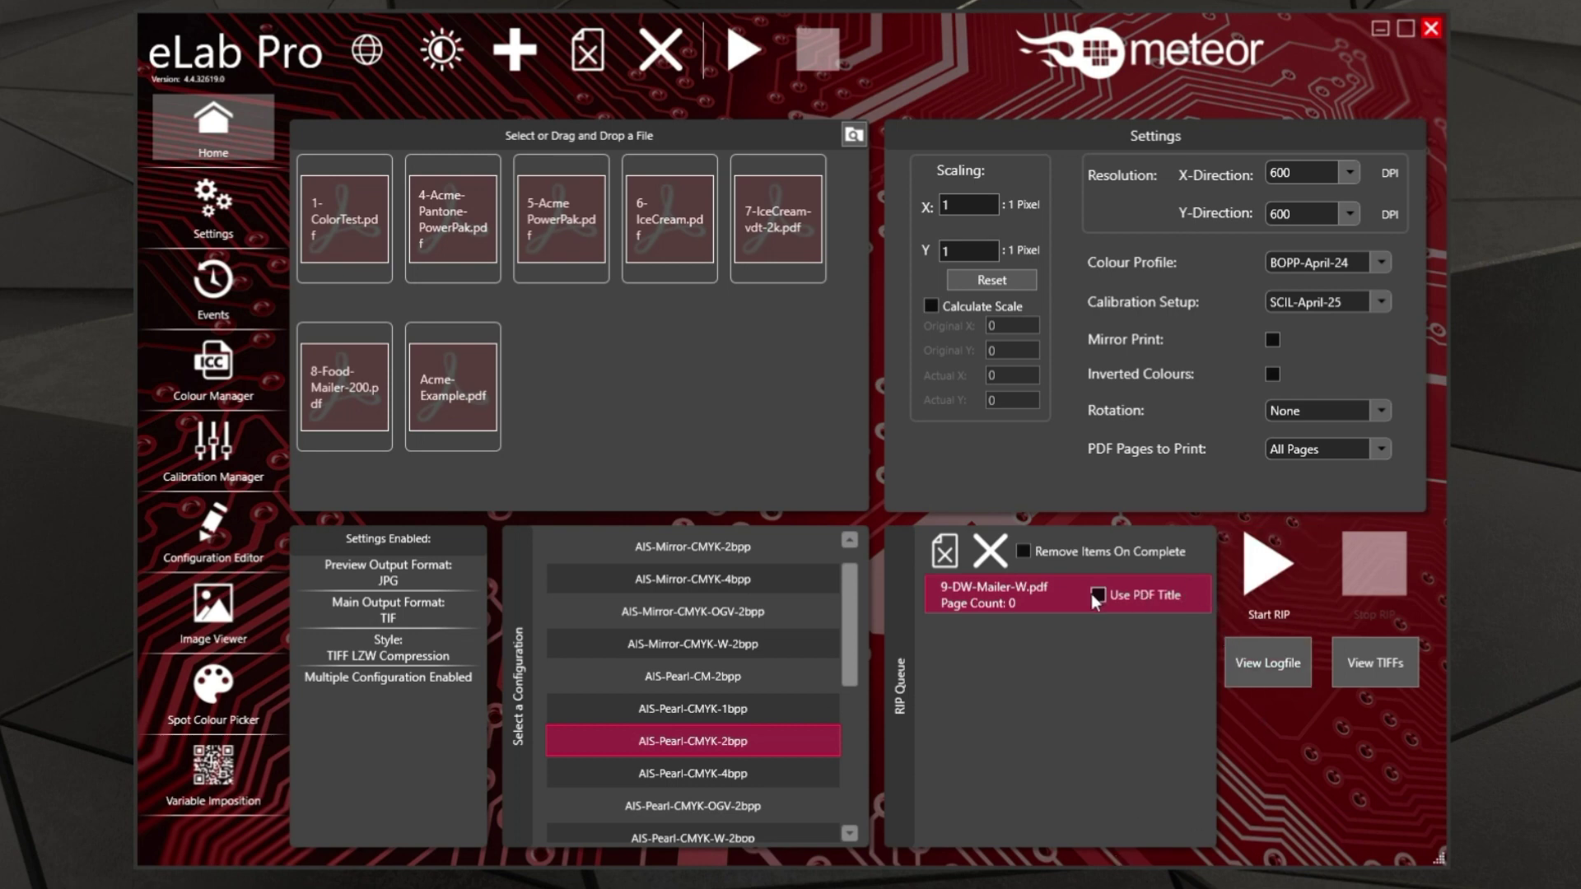
pyautogui.click(1274, 576)
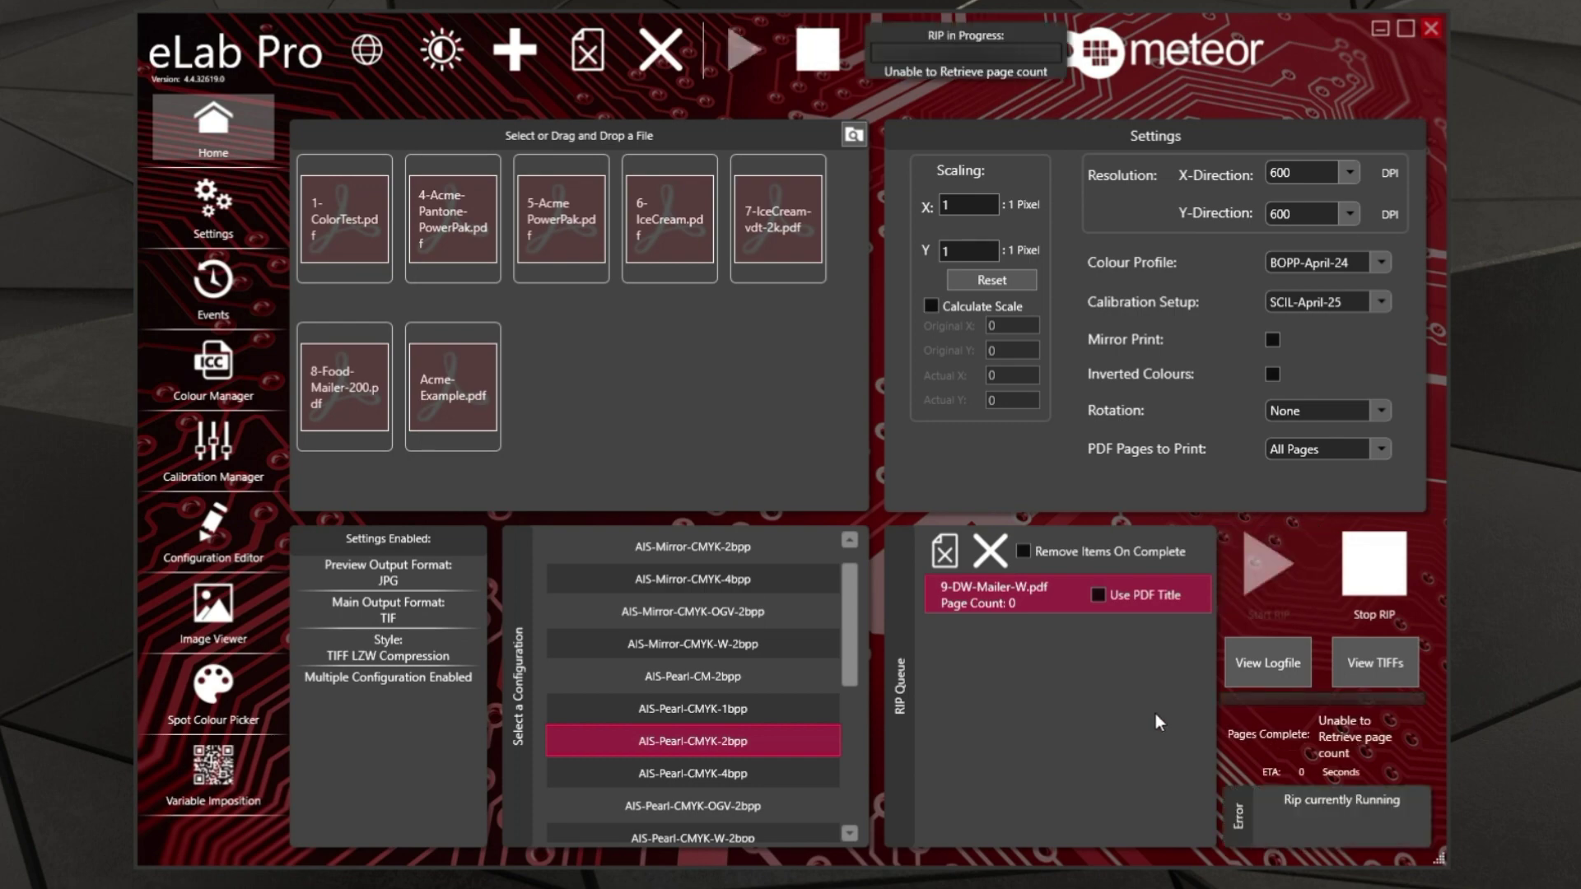
# Open the TIFF output folder and check the resolution and bit depth in the detailed properties of 9-DW-Mailer-W_Page1_Black.tif.
pyautogui.click(1376, 663)
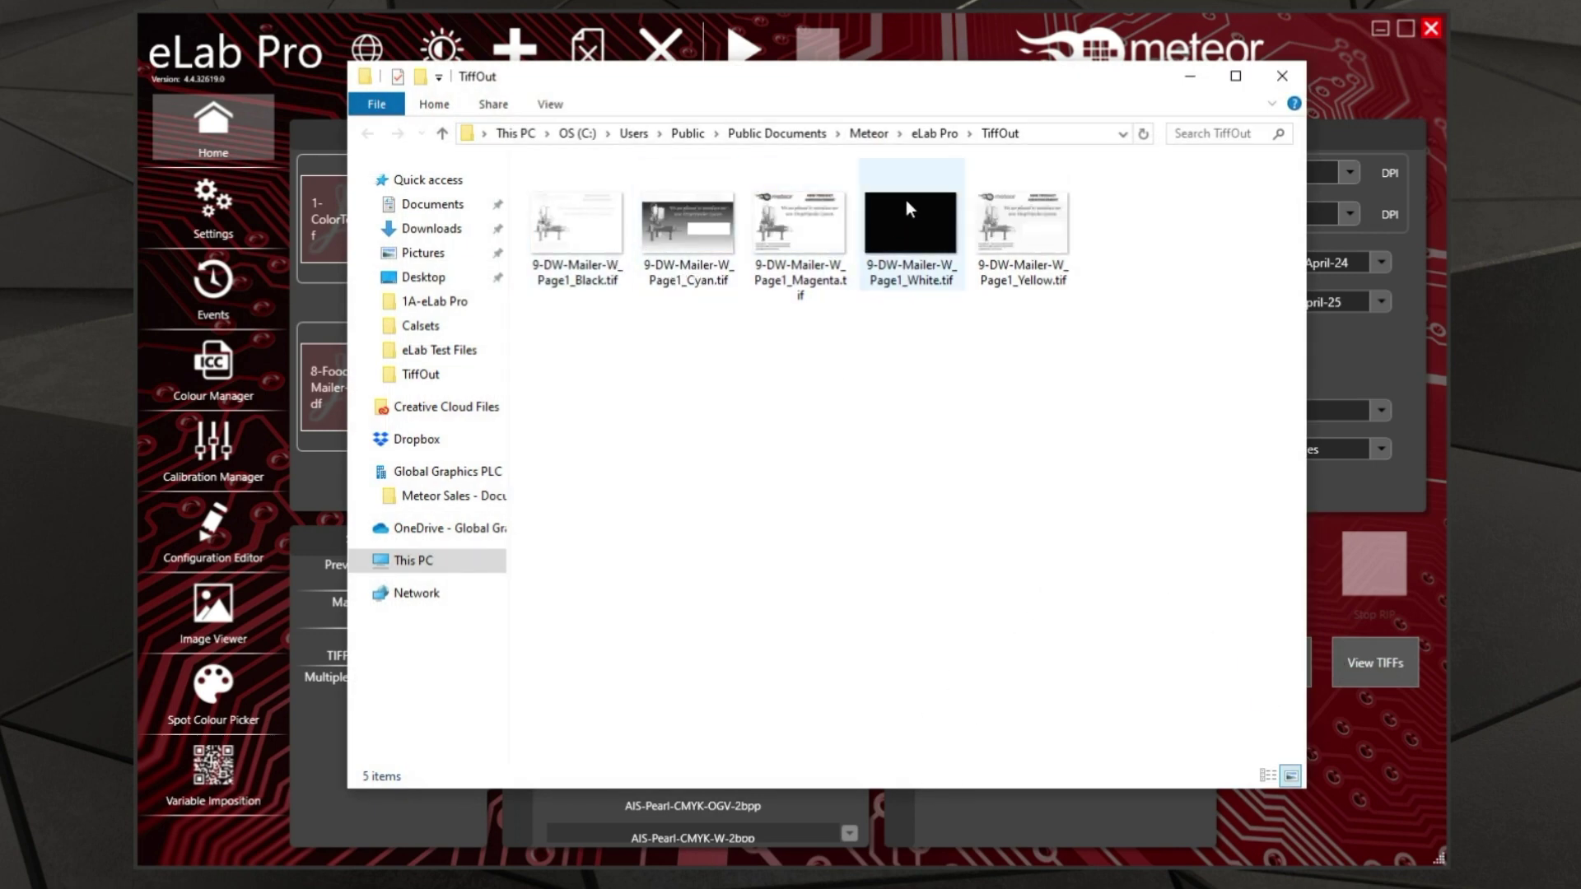
pyautogui.moveTo(902, 198)
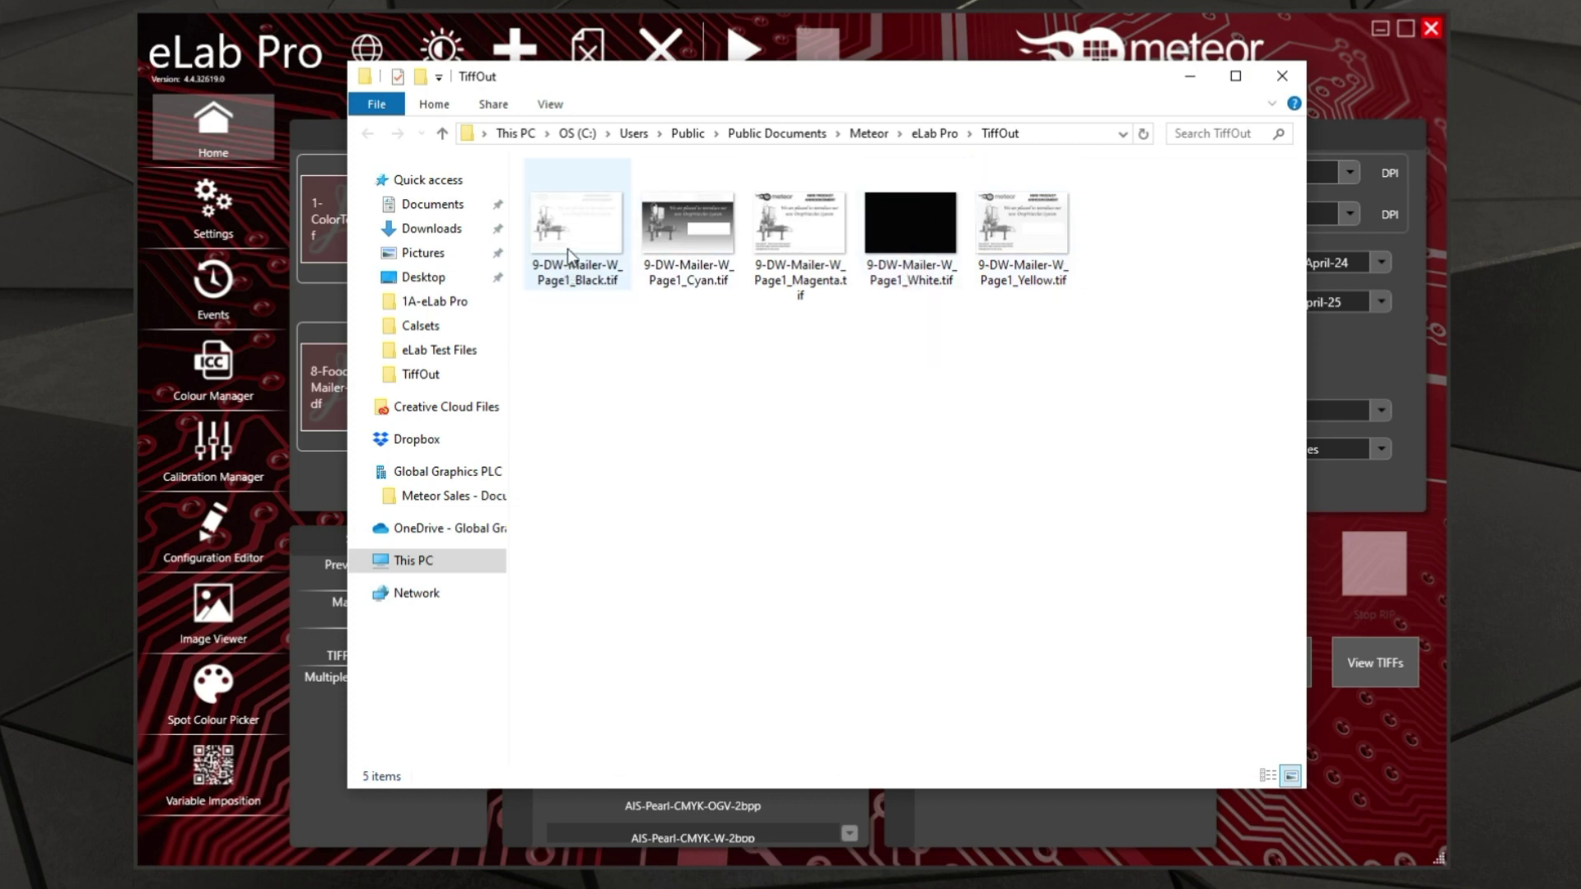
pyautogui.moveTo(573, 247)
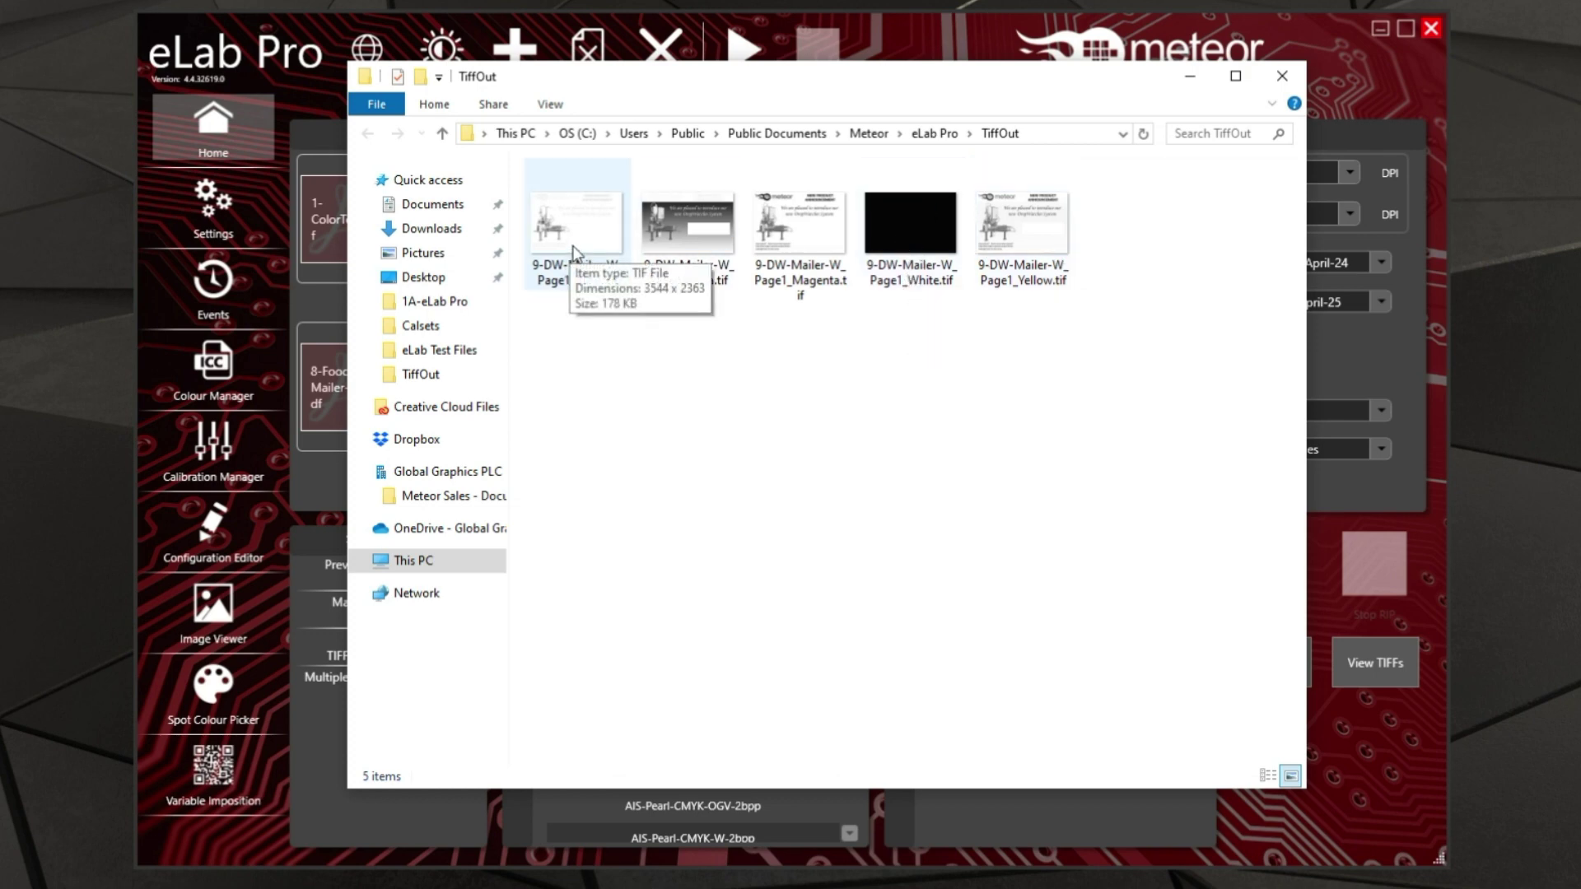
pyautogui.rightClick(574, 247)
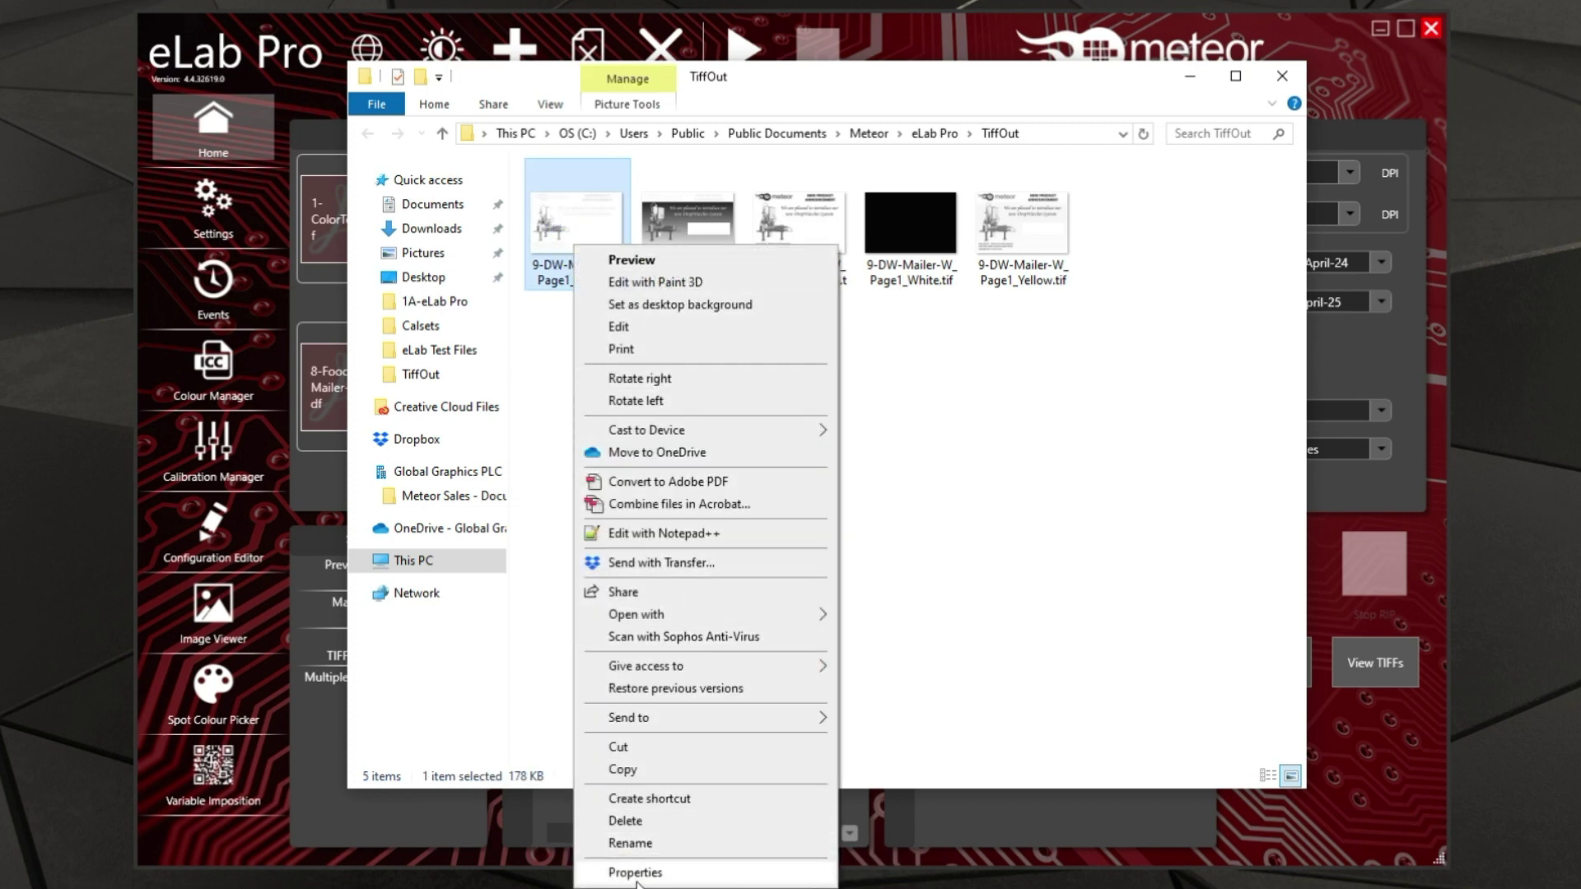
pyautogui.click(635, 872)
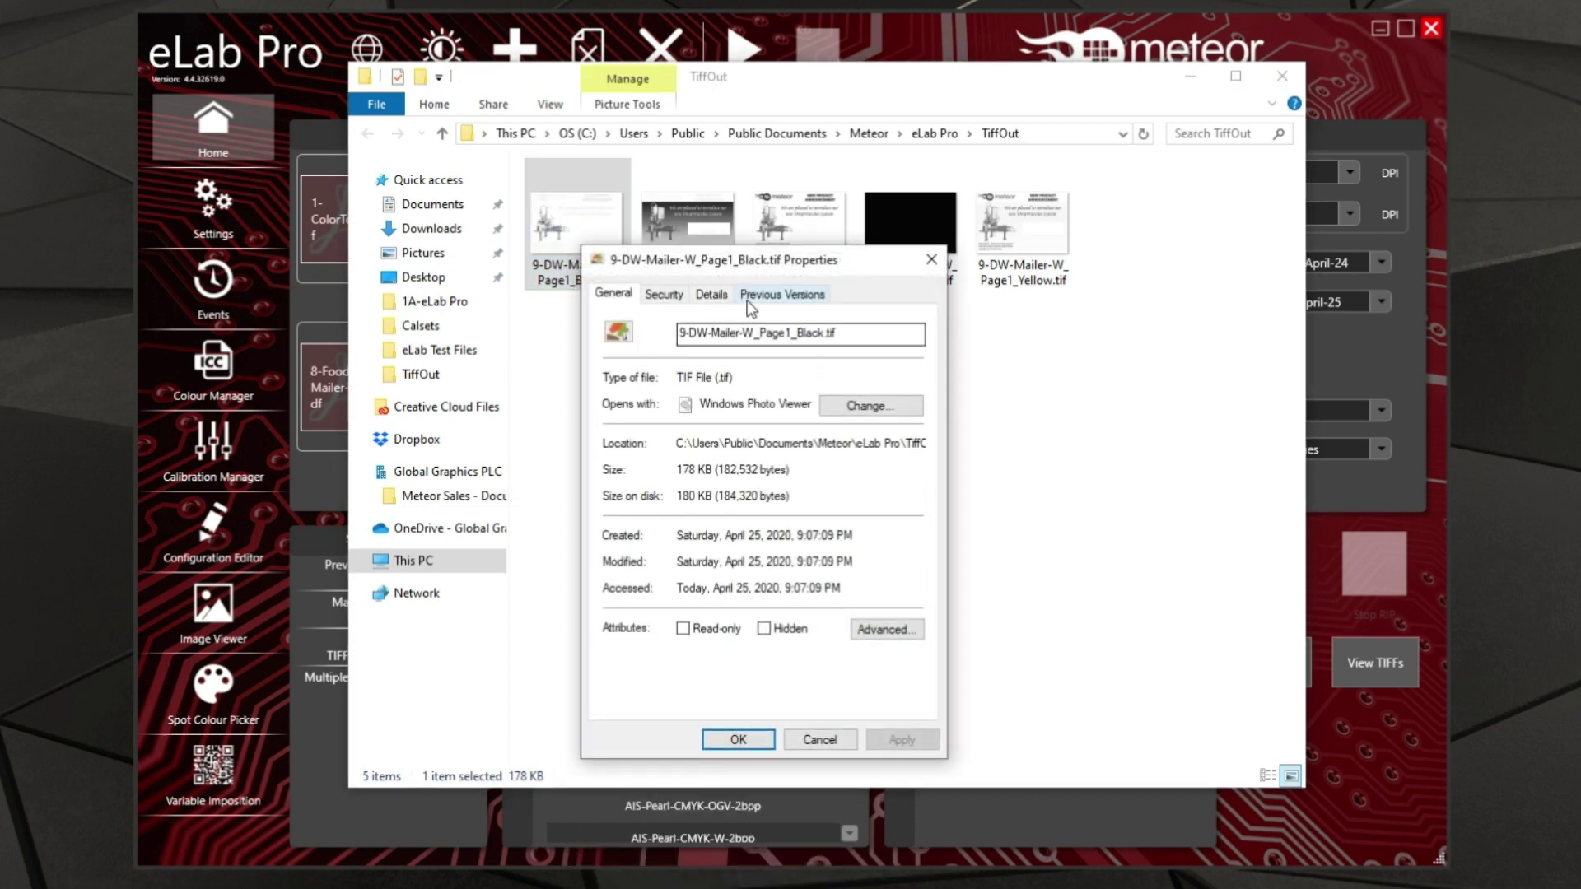
pyautogui.click(704, 297)
pyautogui.scroll(-2, 783, 540)
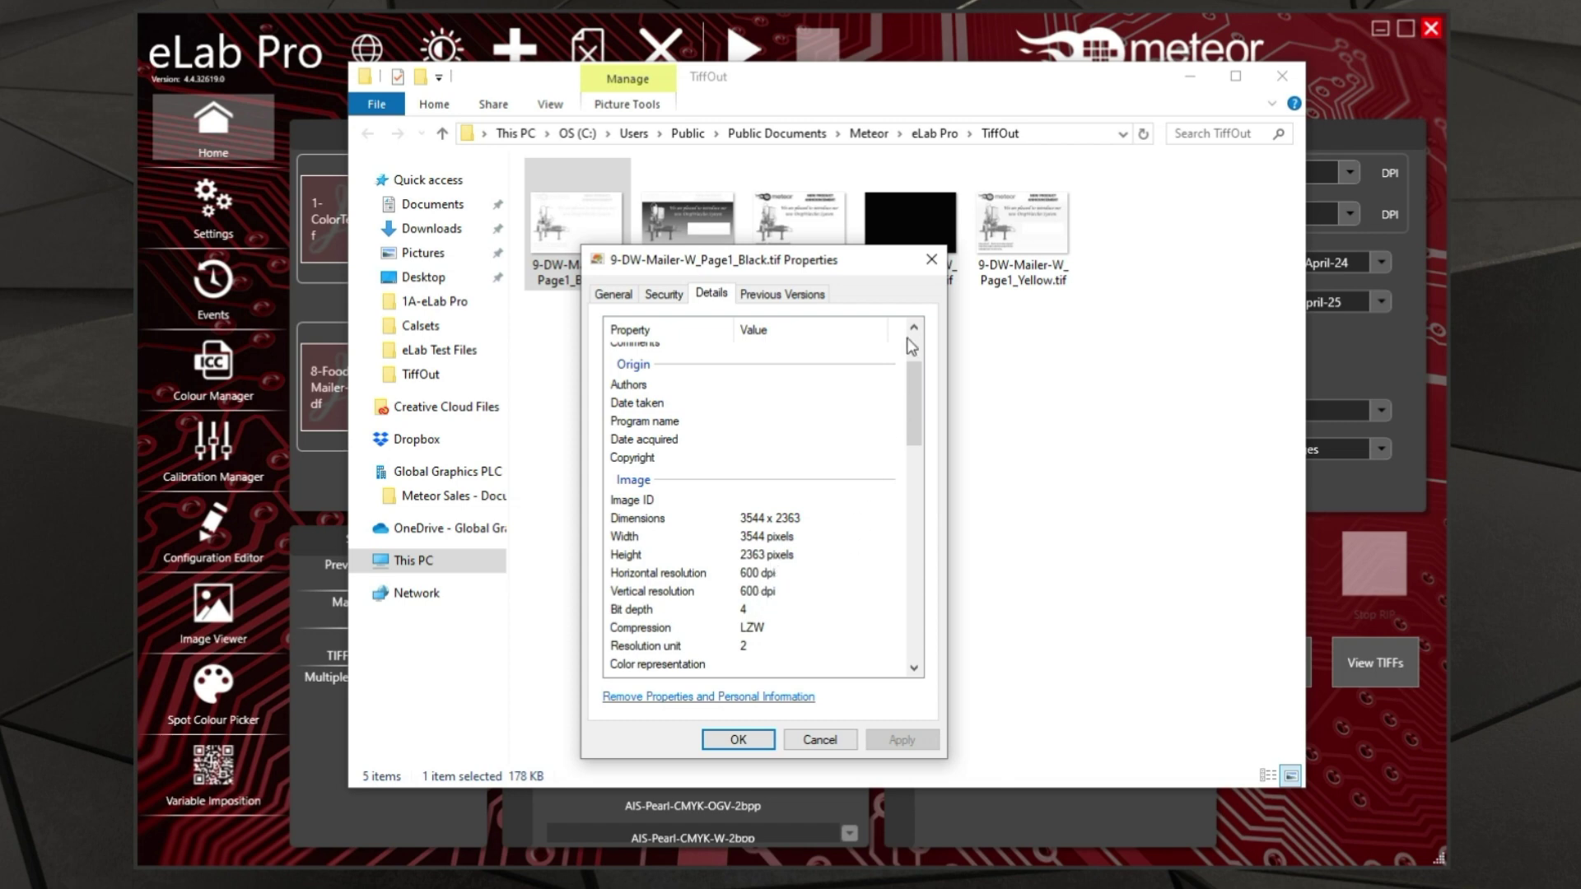
pyautogui.click(931, 263)
# Check the resolution and bit depth in the detailed properties of 9-DW-Mailer-W_Page1_White.tif.
pyautogui.press('Right')
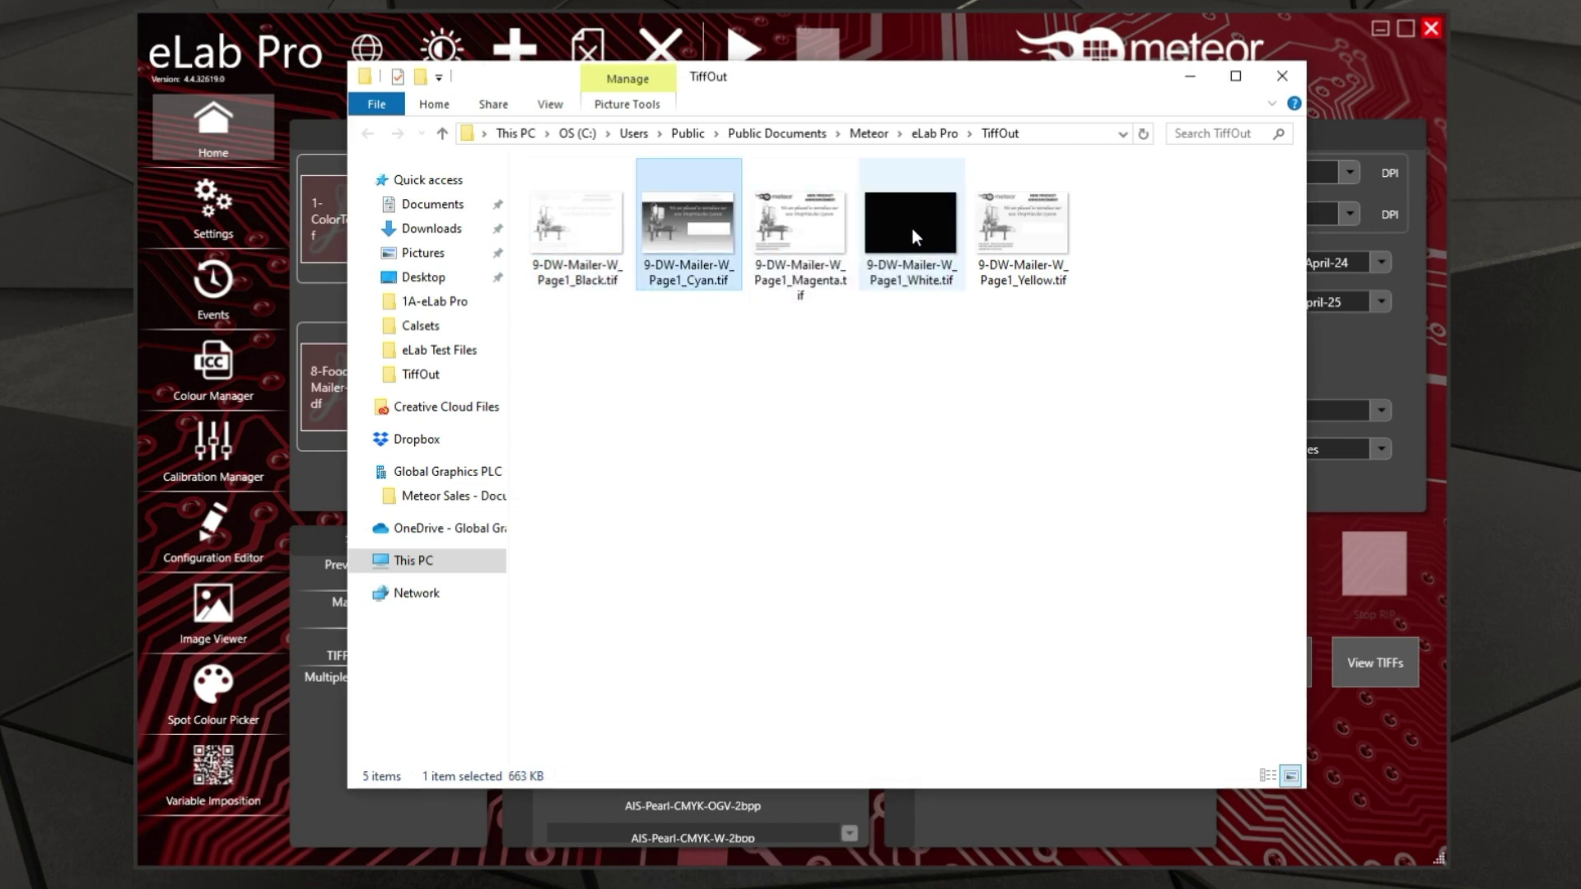
pyautogui.rightClick(912, 228)
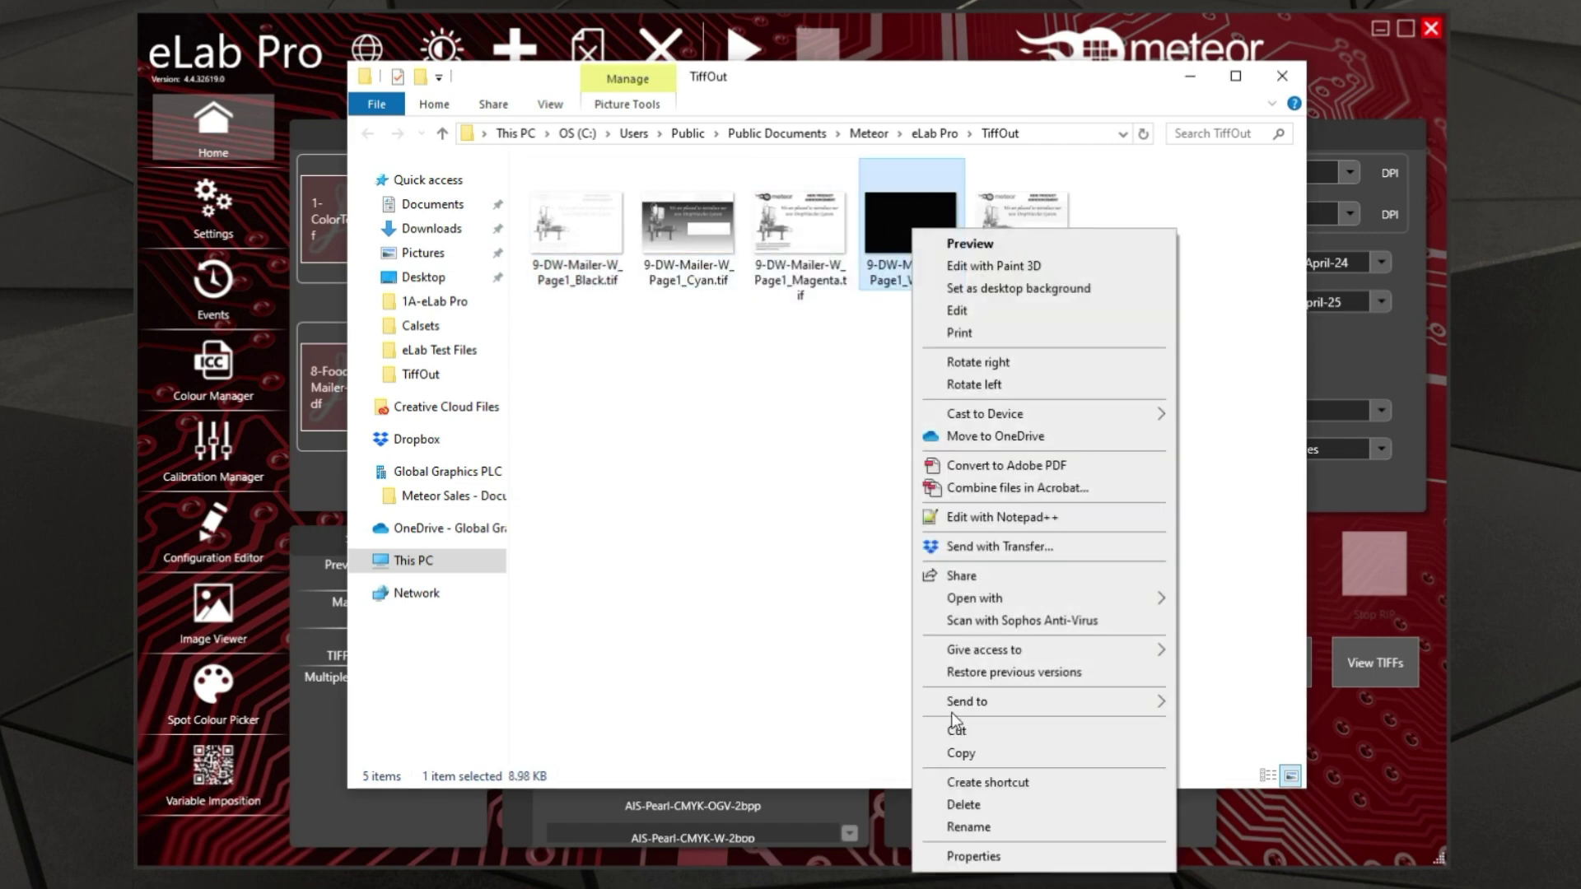
pyautogui.click(974, 858)
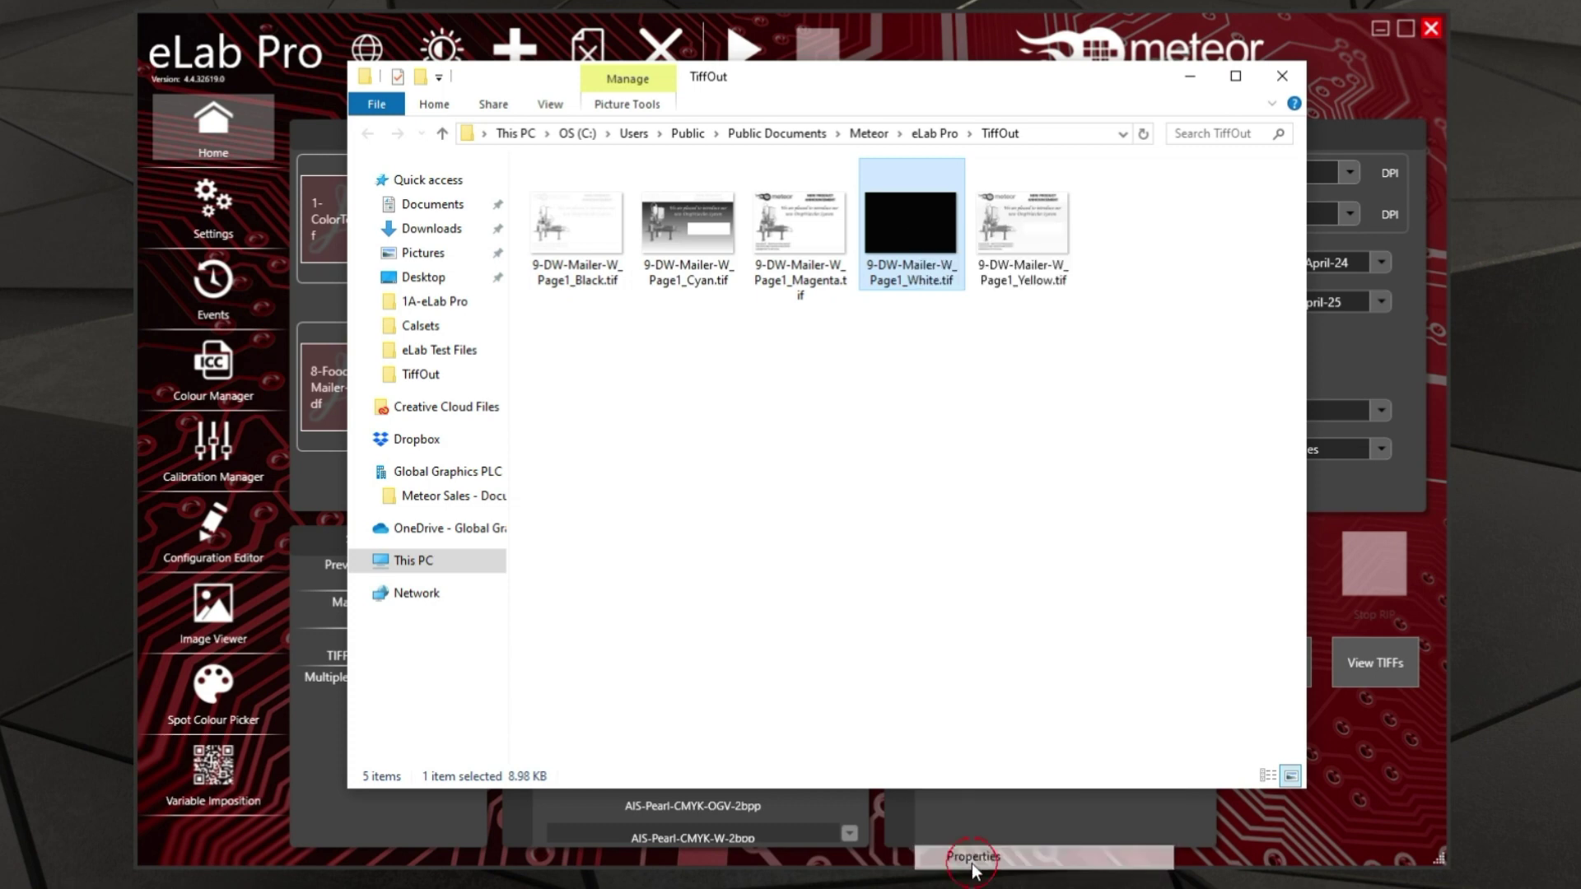
pyautogui.click(1050, 278)
pyautogui.scroll(-2, 1104, 496)
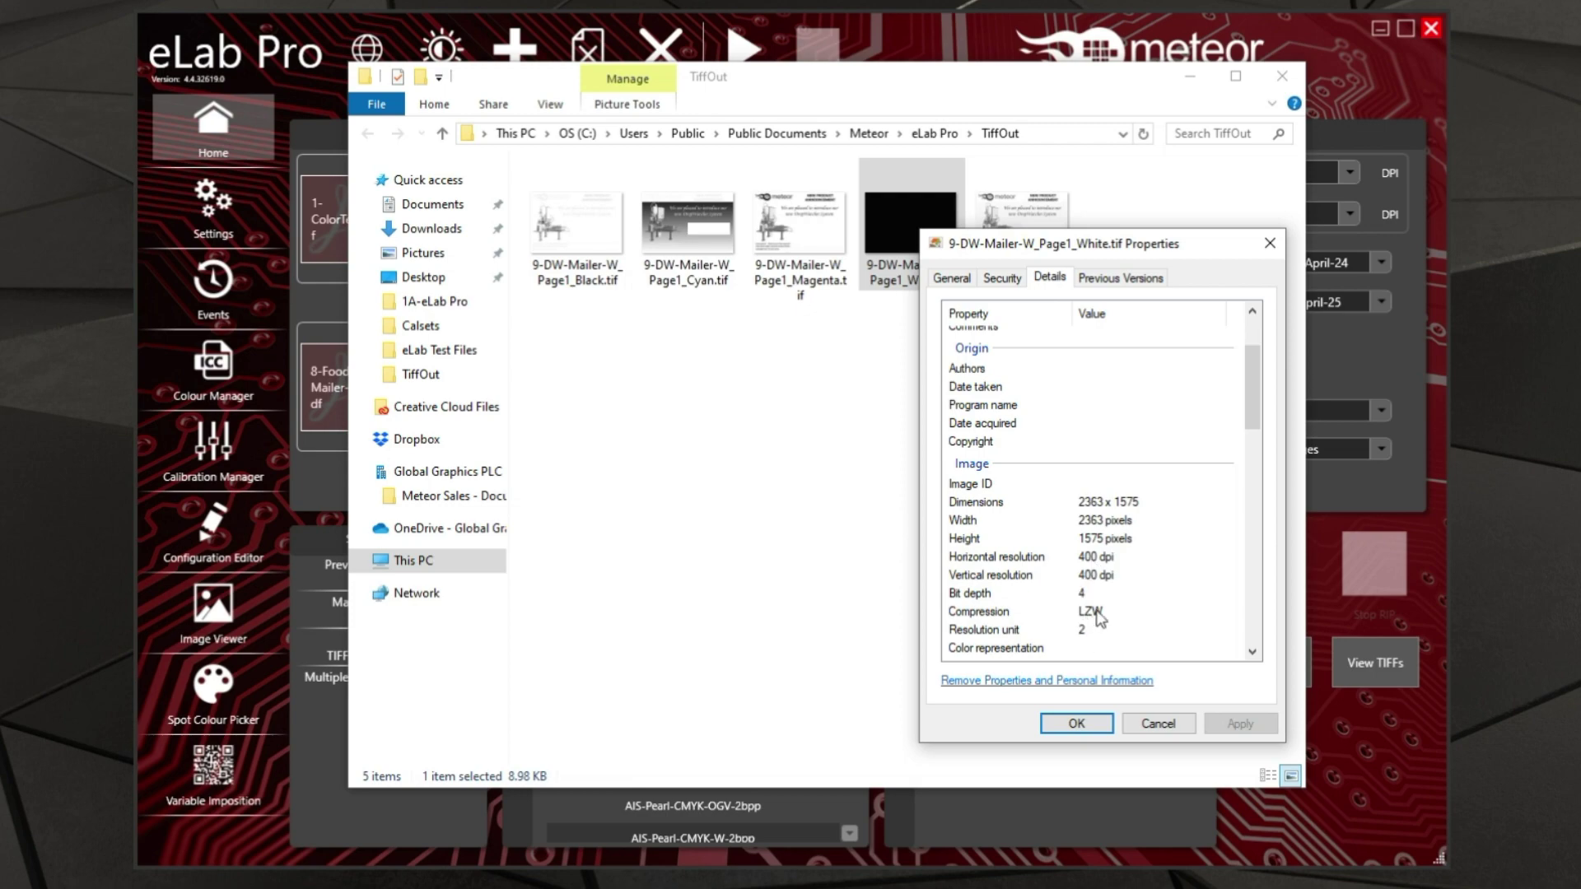
pyautogui.click(1161, 723)
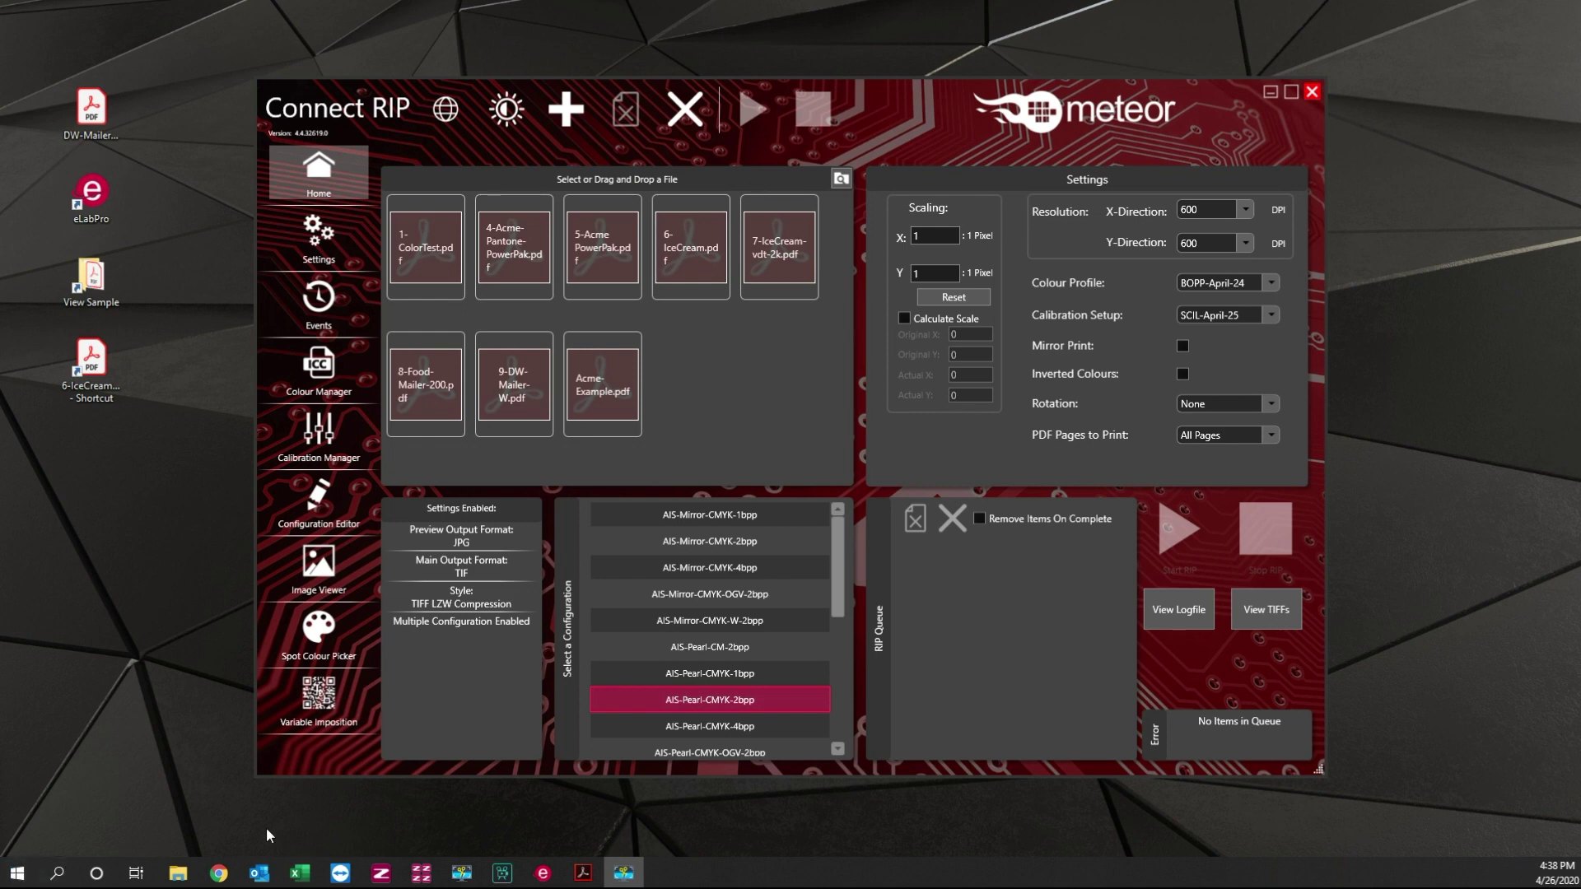
# Switch to 6-IceCream.pdf in Acrobat and examine its inks with the Ink Manager.
pyautogui.moveTo(582, 879)
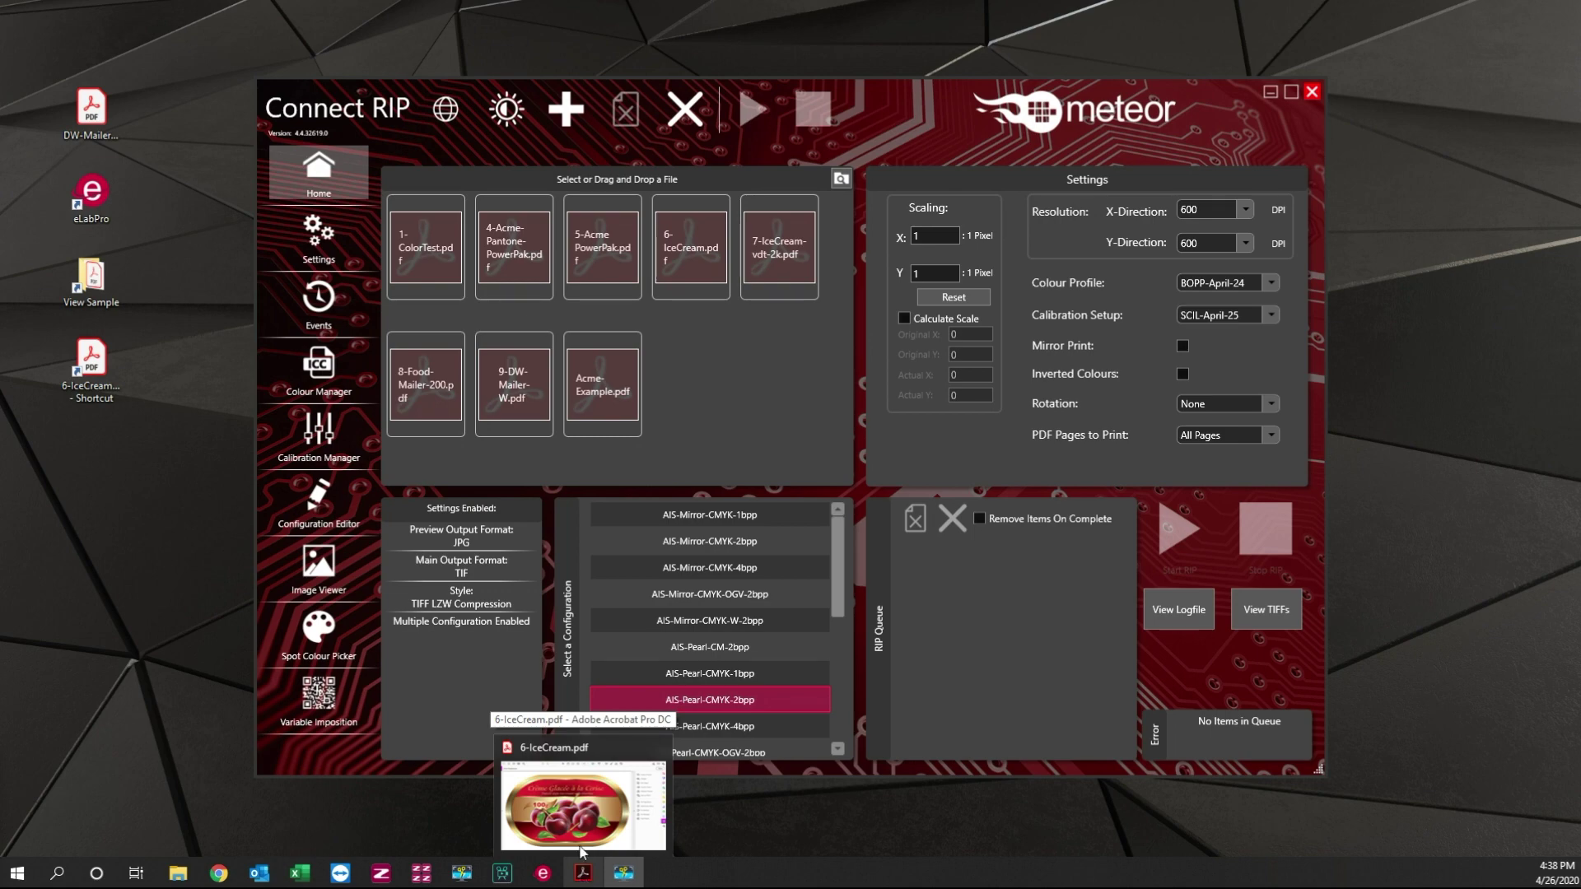
pyautogui.moveTo(698, 243)
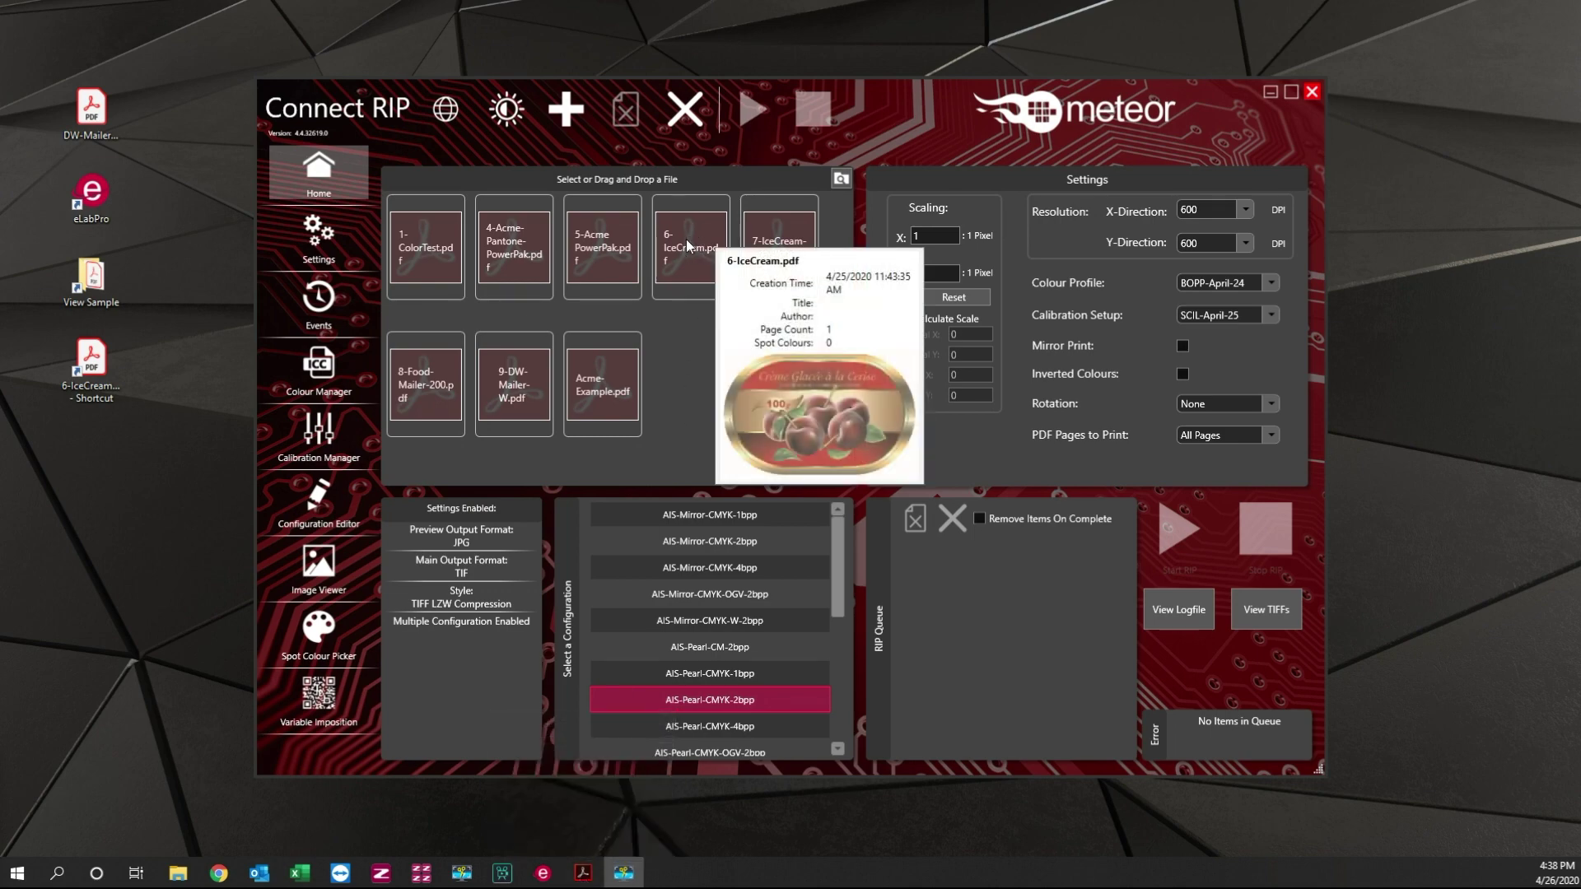
pyautogui.click(583, 876)
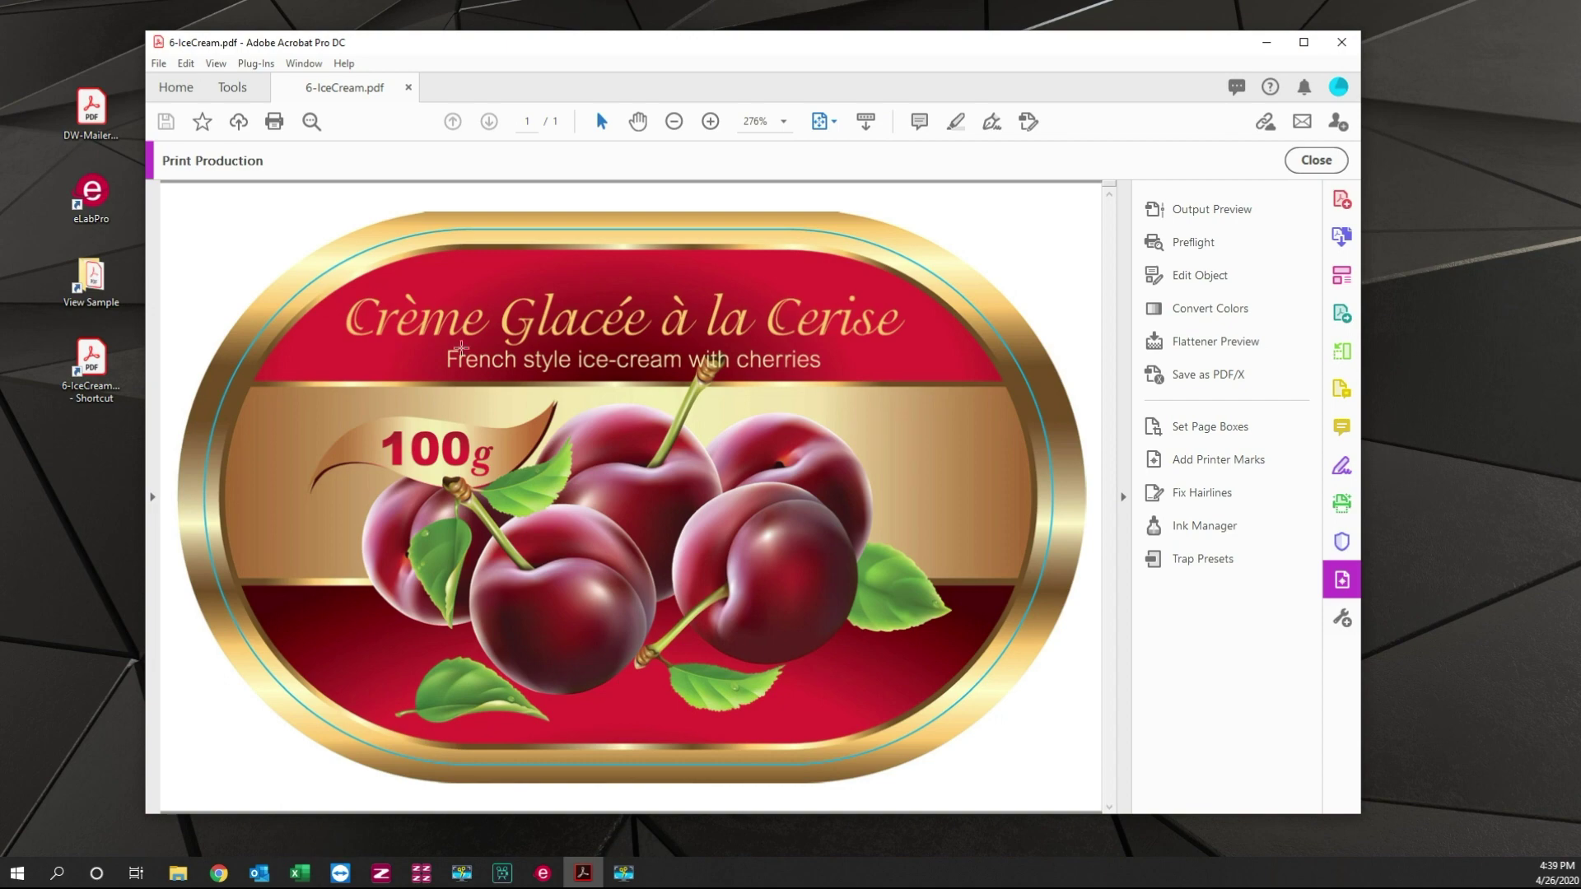
pyautogui.click(1224, 527)
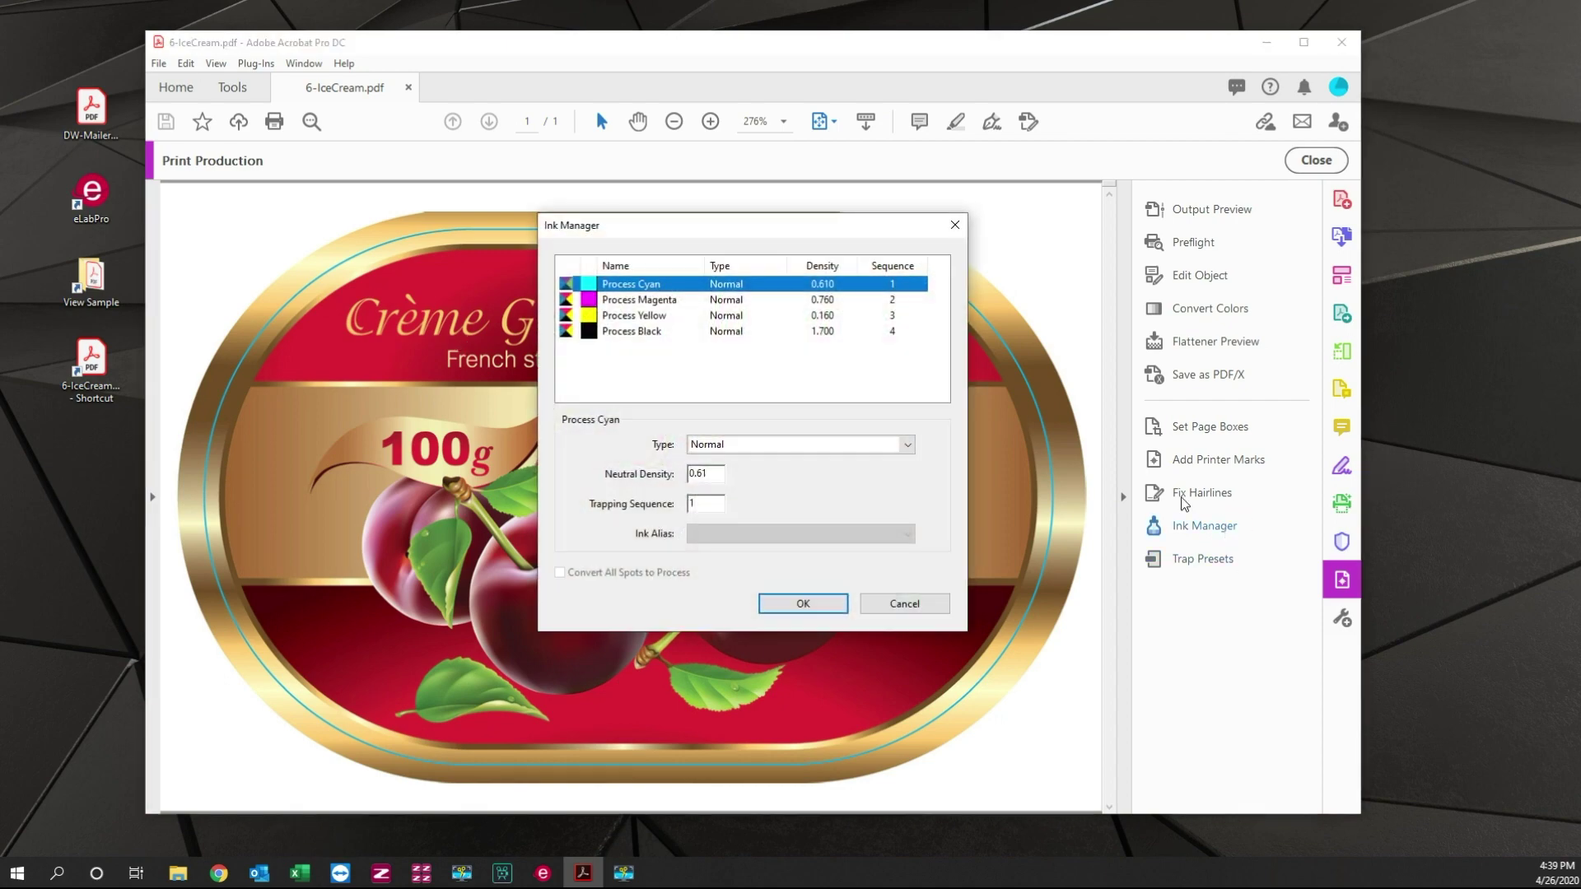
# Dismiss the Ink Manager, close Acrobat, and add 6-IceCream.pdf to the RIP queue in Connect RIP.
pyautogui.click(903, 604)
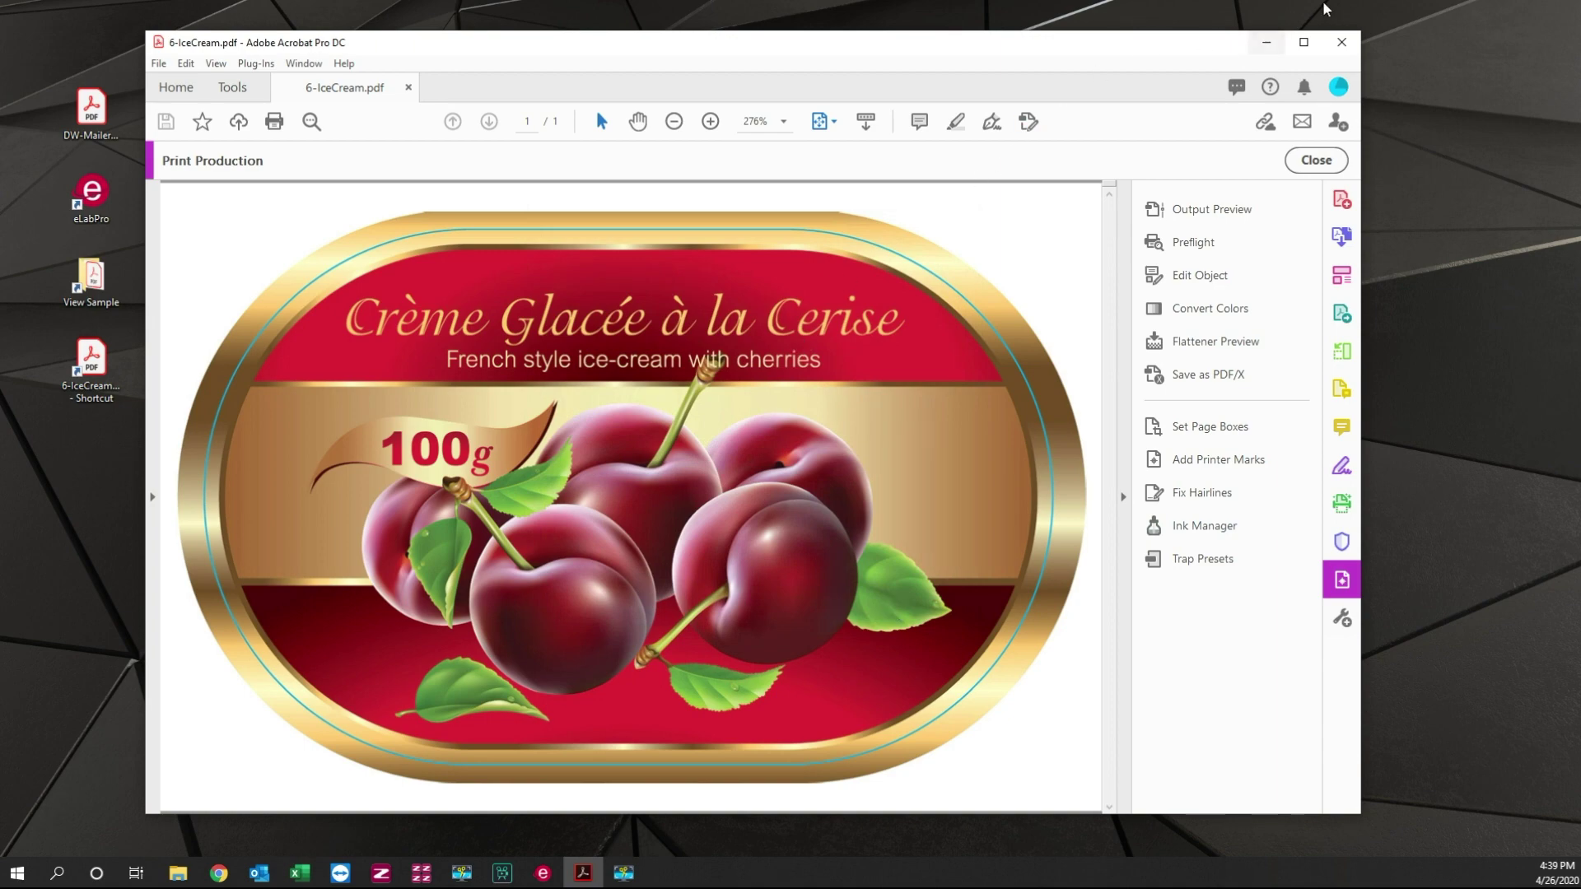
pyautogui.click(1343, 43)
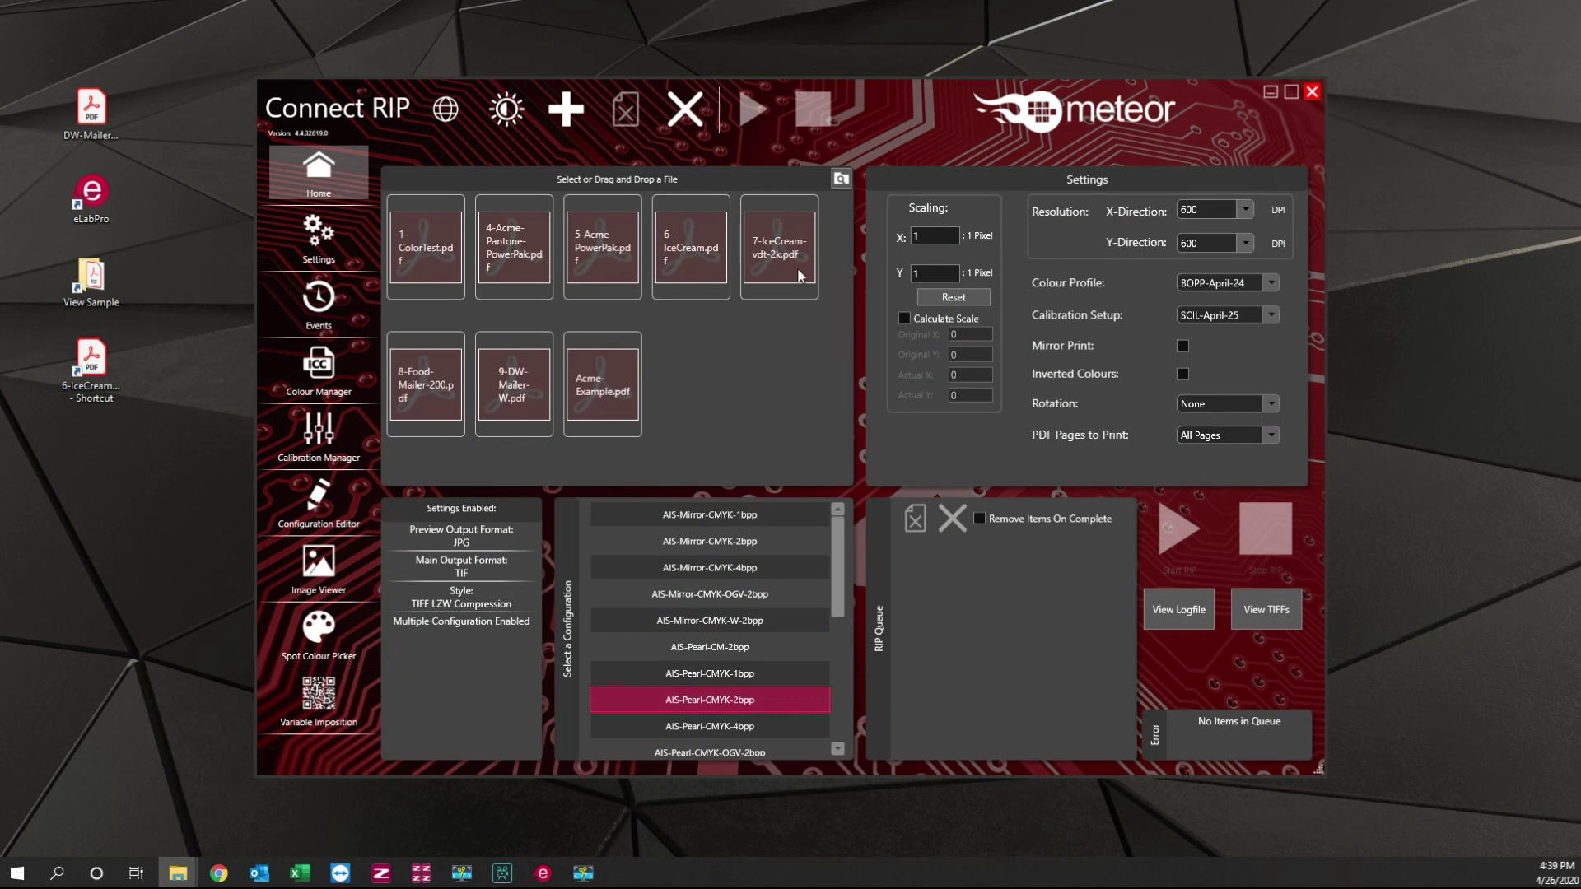
pyautogui.moveTo(684, 262)
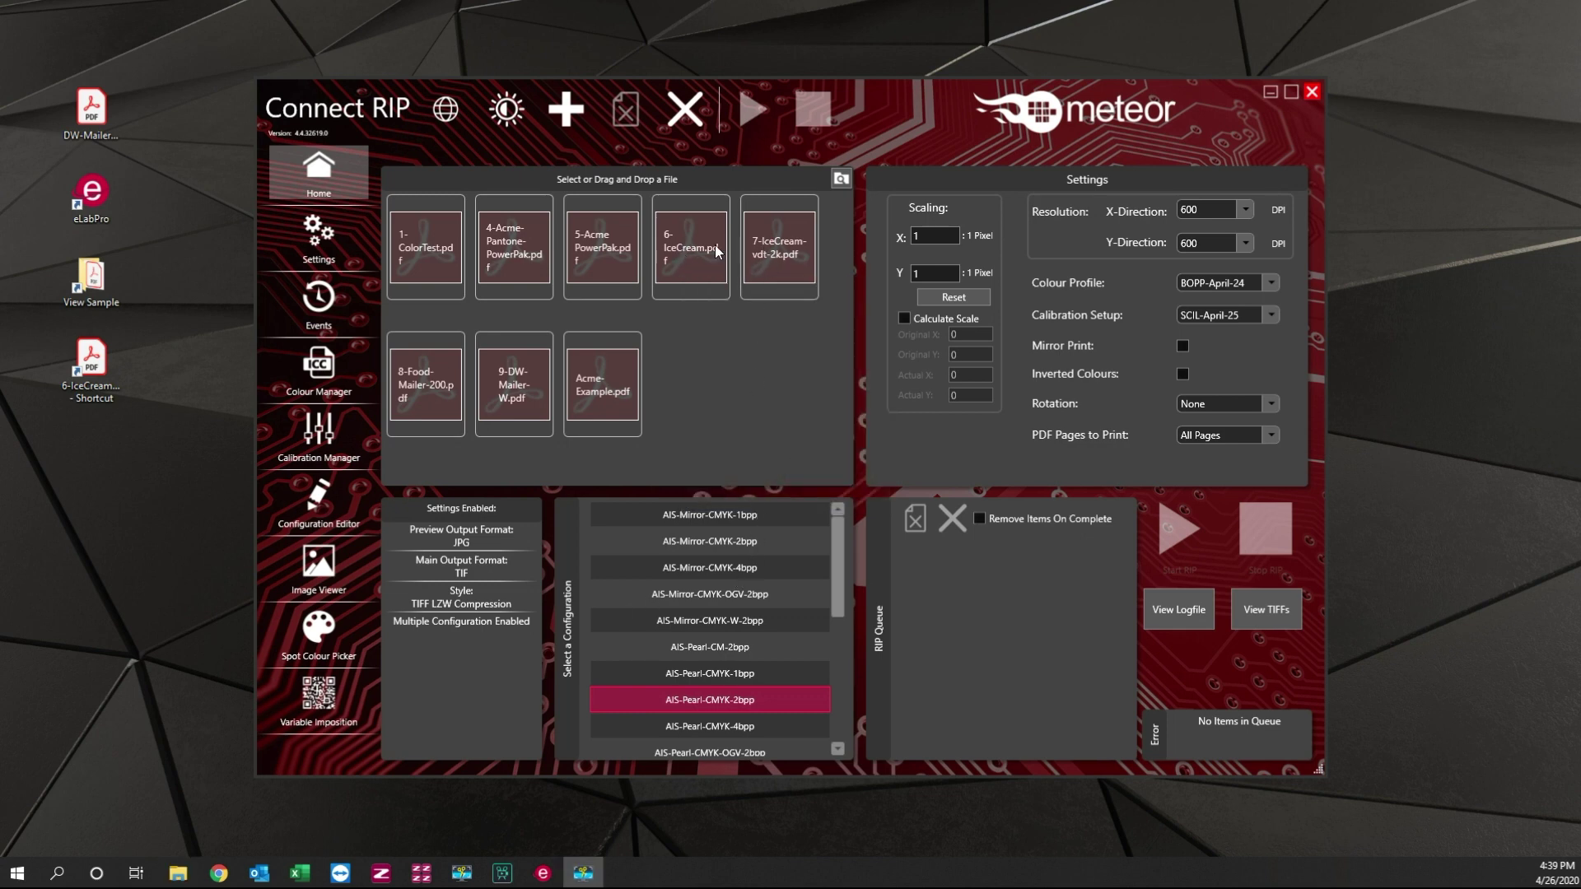
pyautogui.click(691, 263)
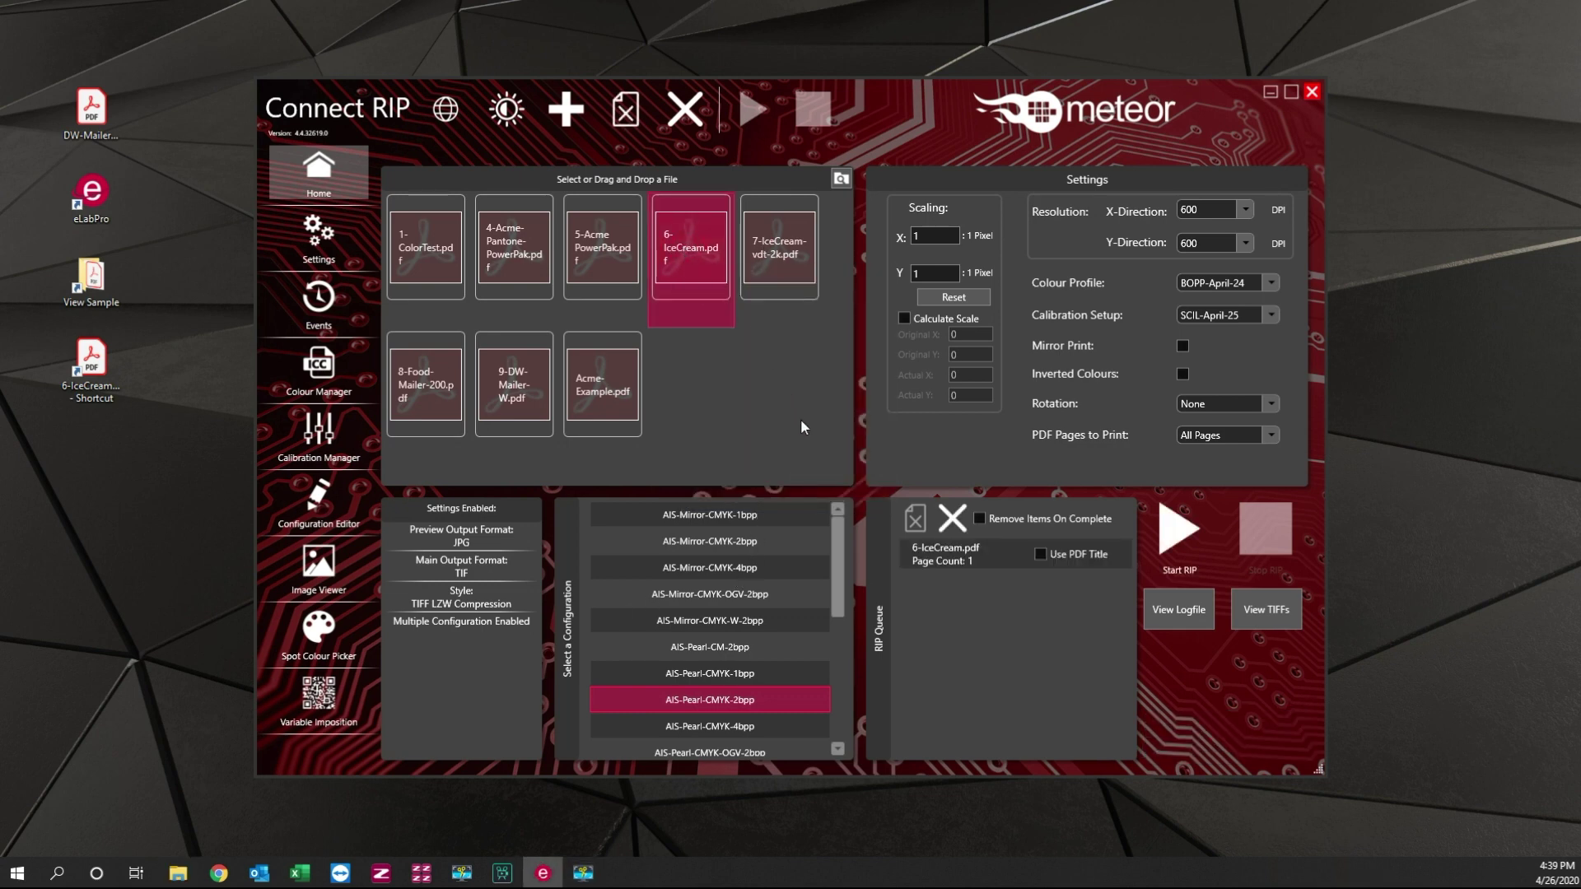
# Add the 400-White-Underbase file from Second_Stage_Configurations as a multi-configuration entry in the eLab Pro settings.
pyautogui.click(315, 244)
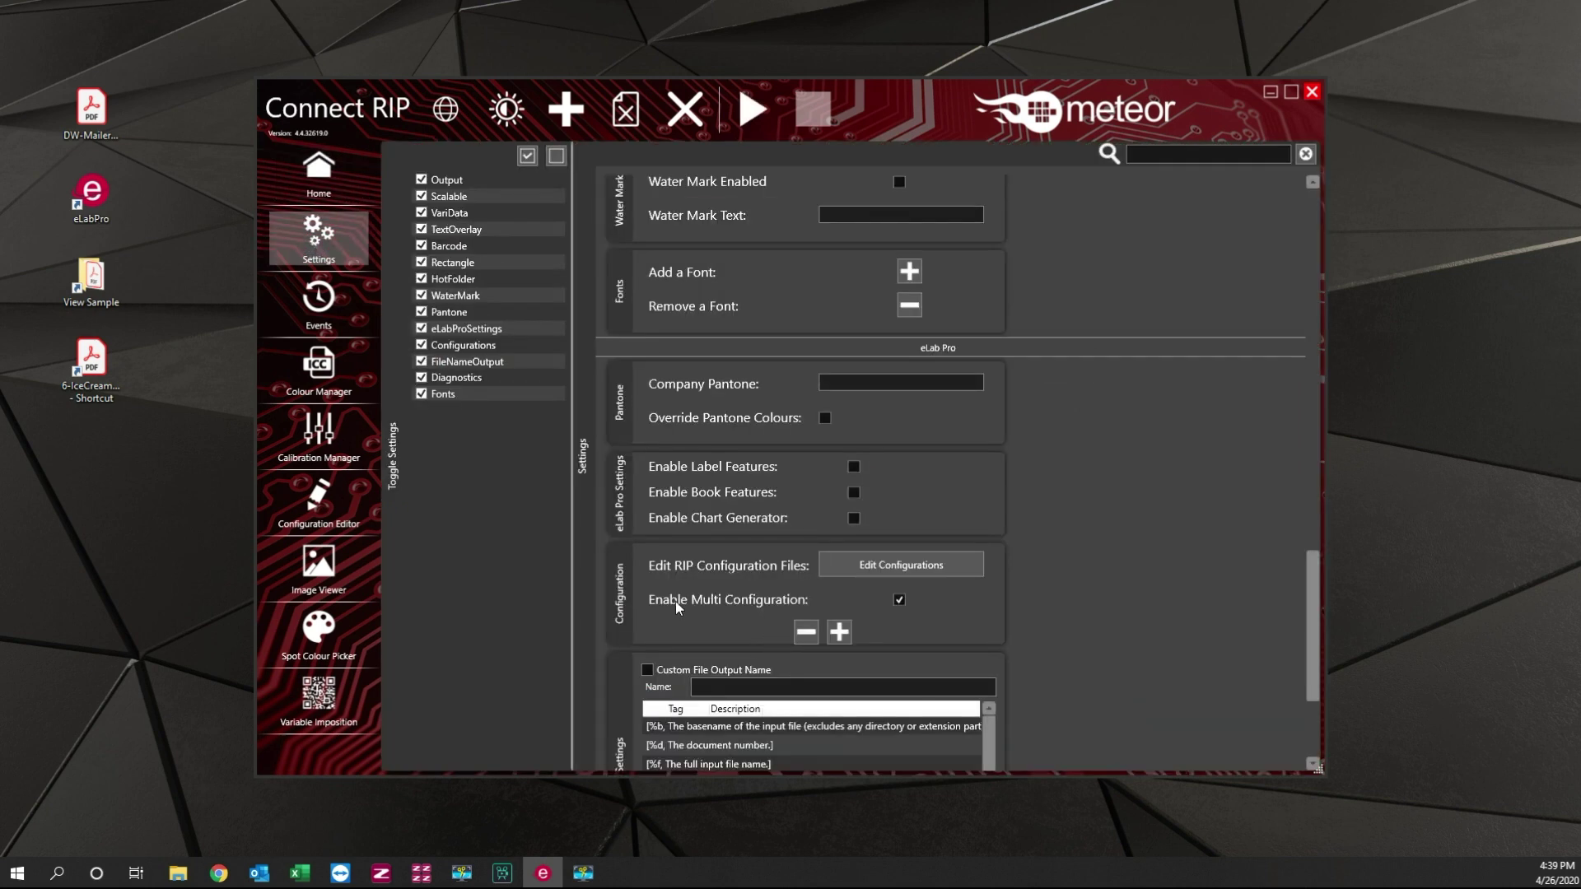
pyautogui.click(838, 630)
pyautogui.doubleClick(494, 207)
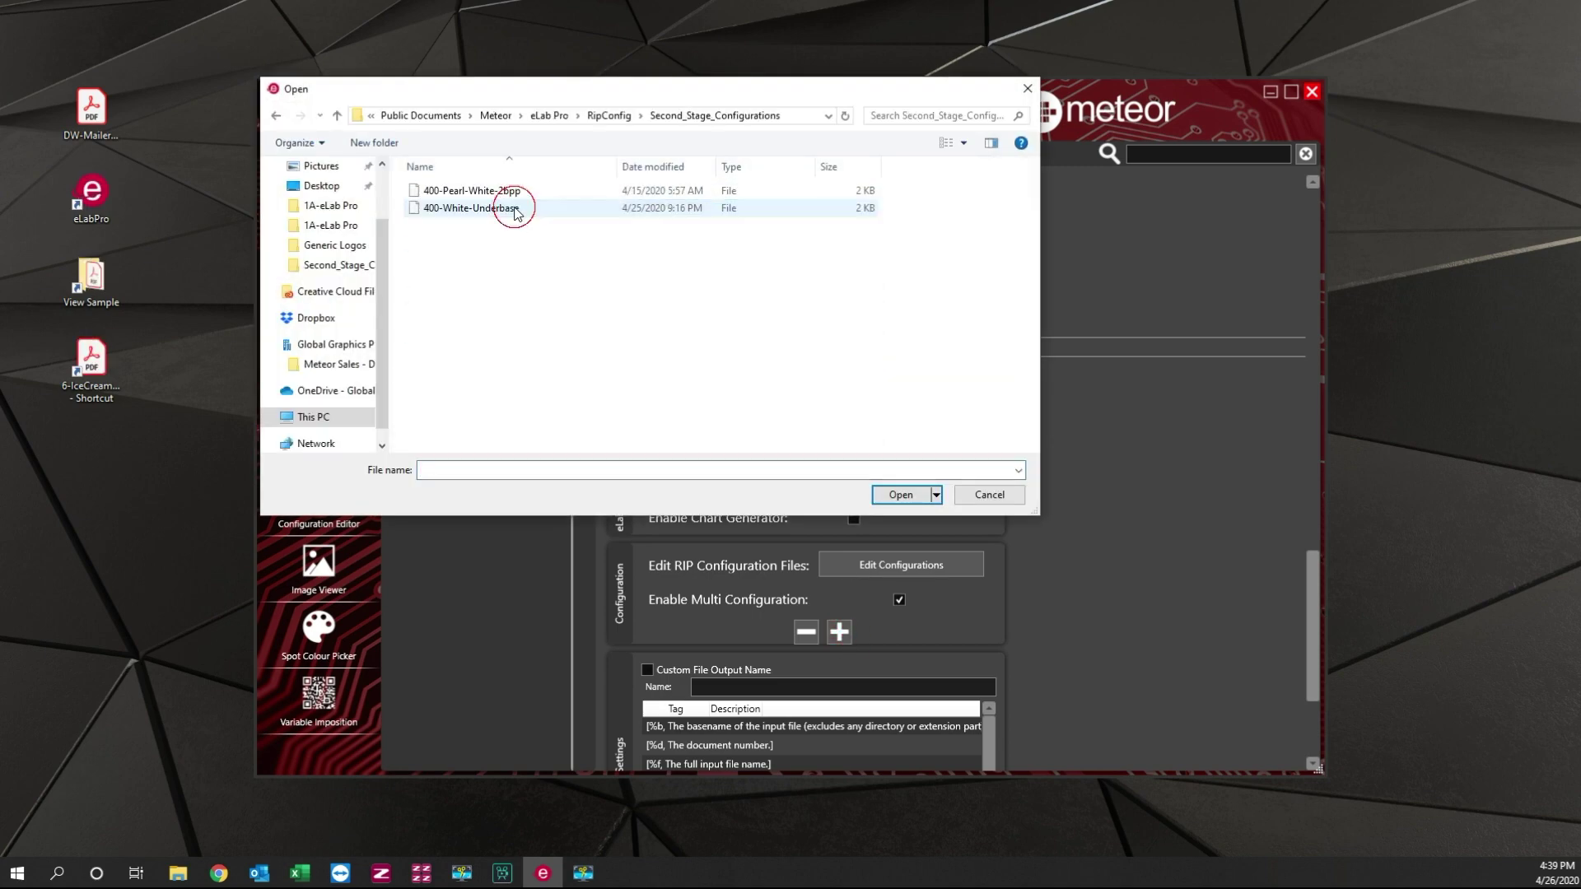
pyautogui.click(459, 212)
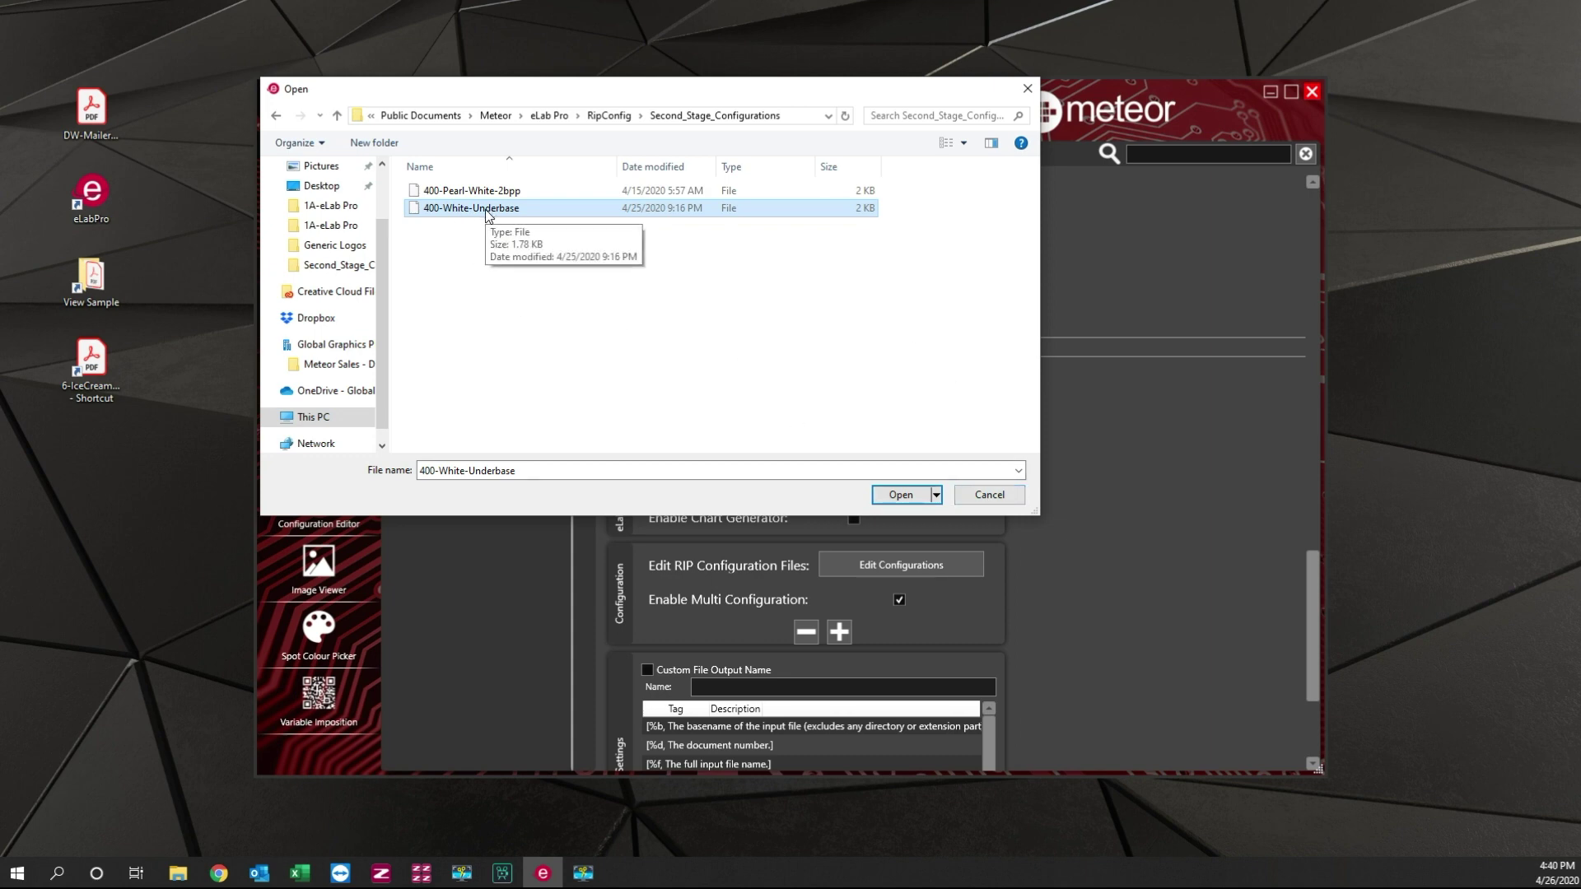
pyautogui.click(907, 494)
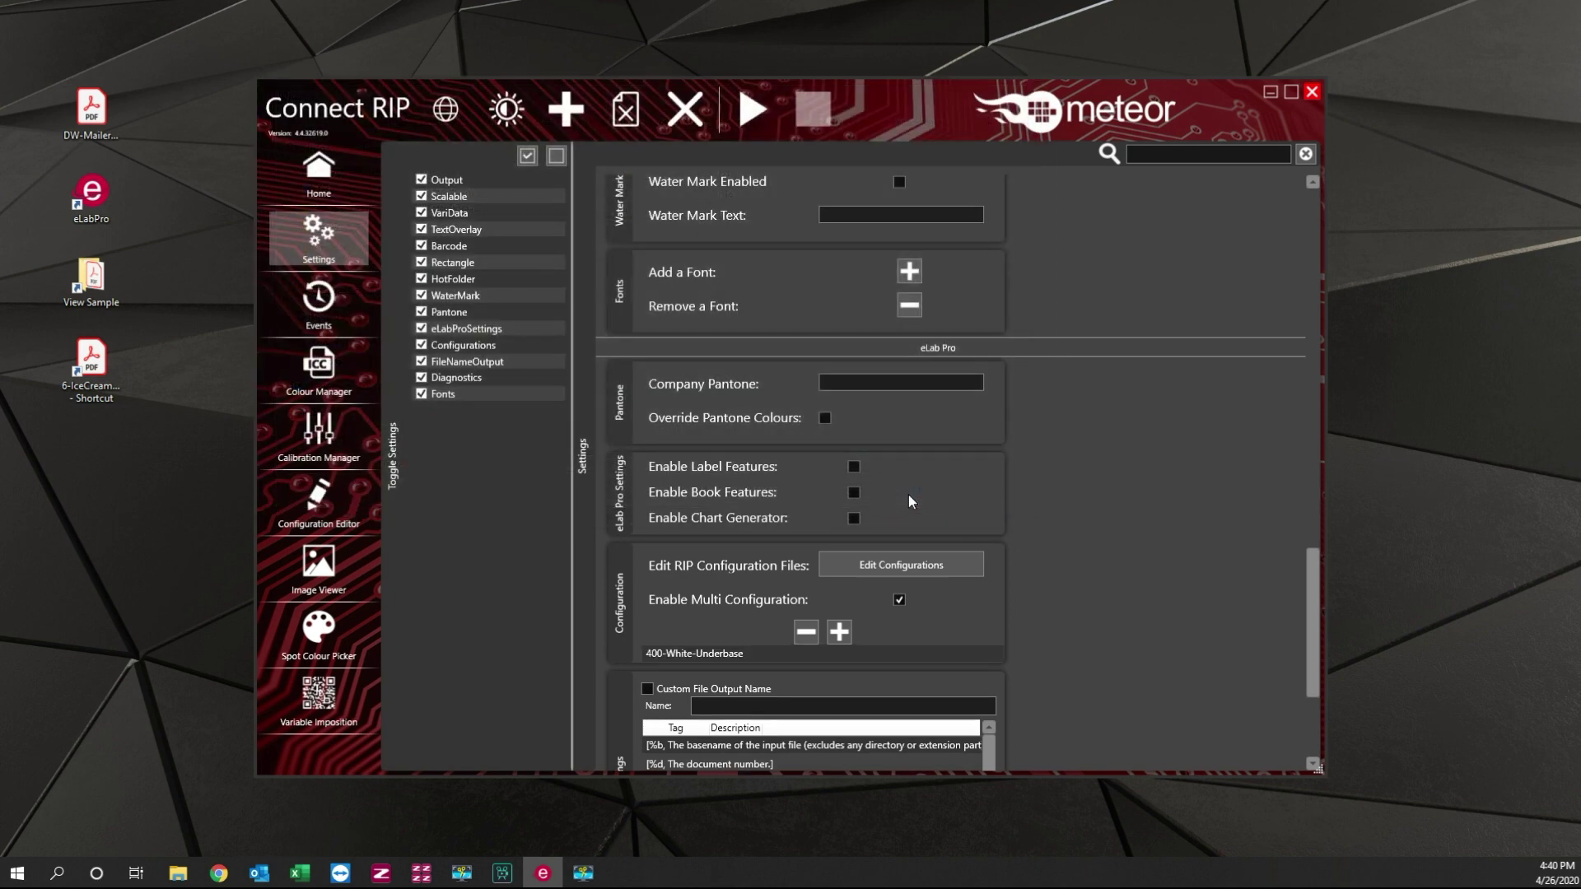
# Return to the home page, RIP the queued 6-IceCream.pdf, and view its separations in the TIFF output folder before closing it.
pyautogui.click(334, 171)
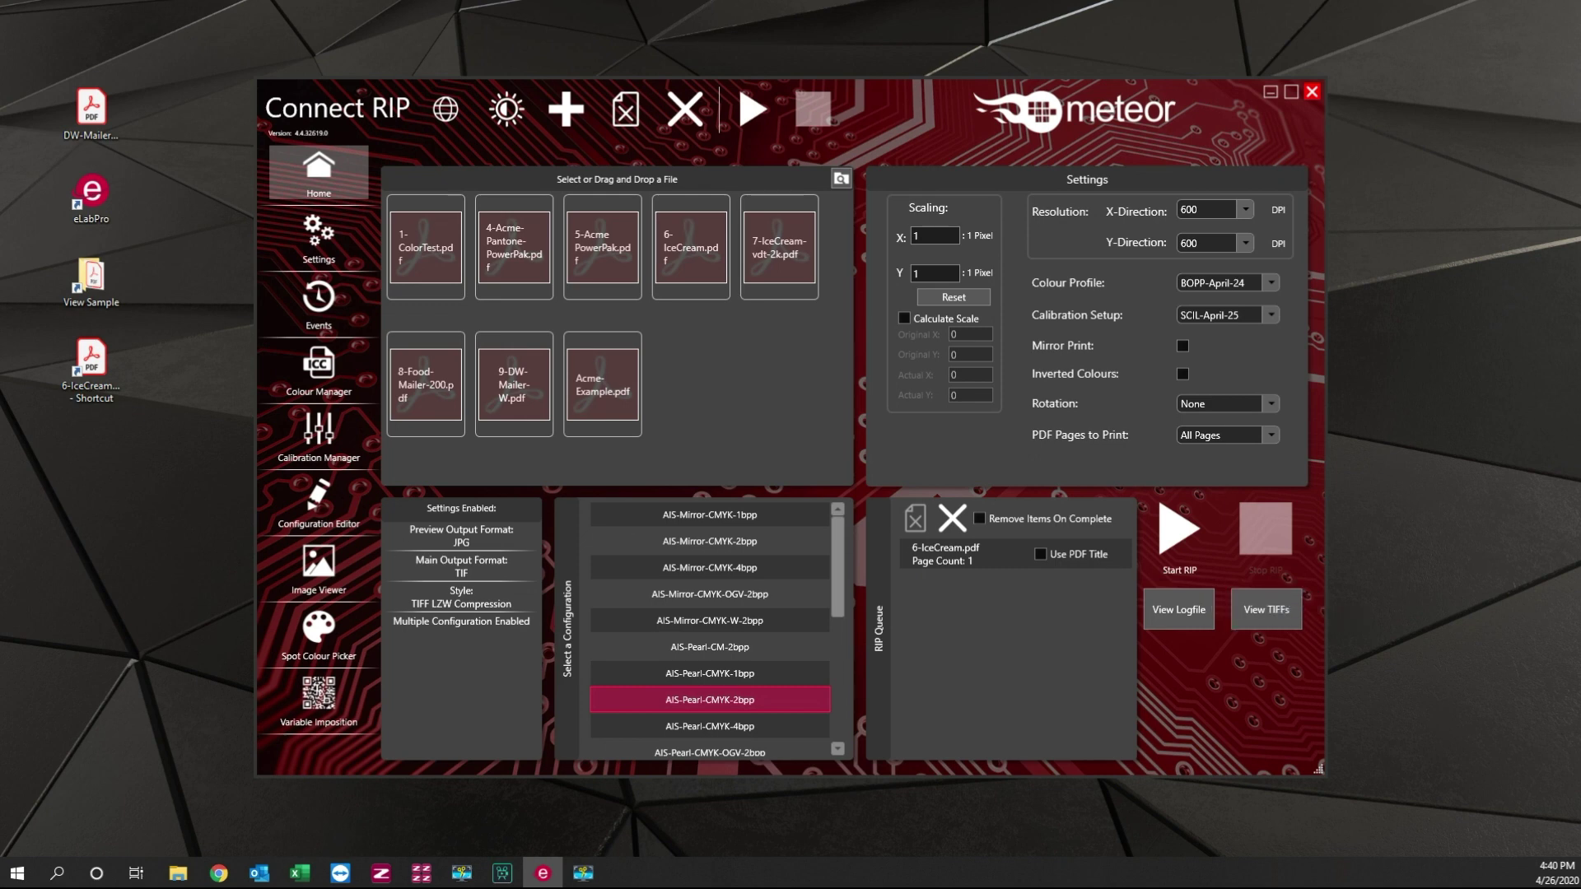
pyautogui.click(1185, 528)
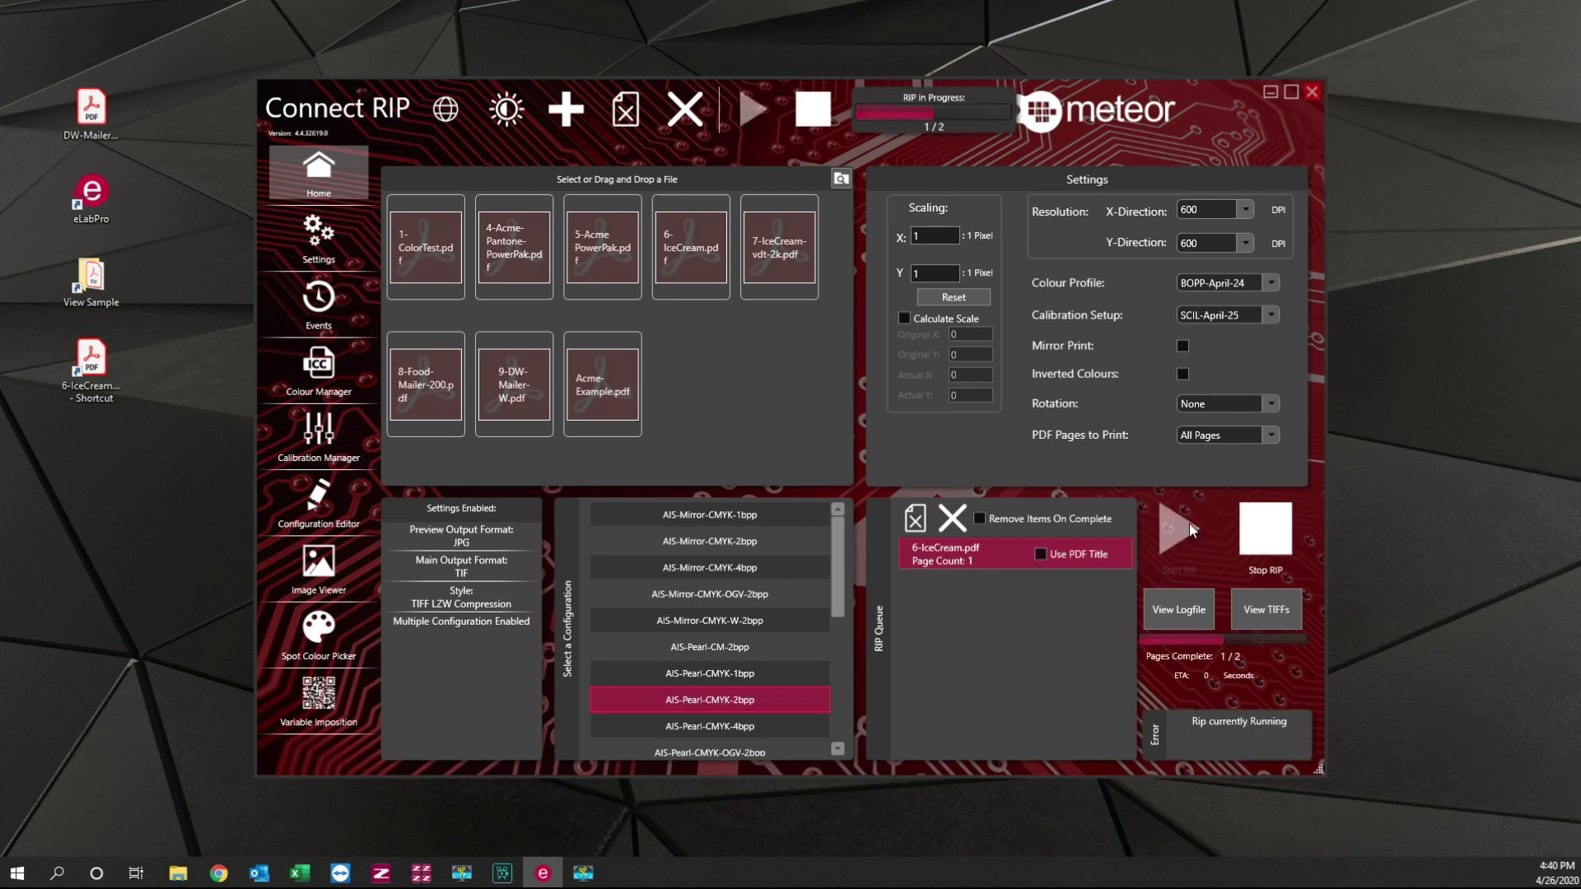
pyautogui.click(1272, 610)
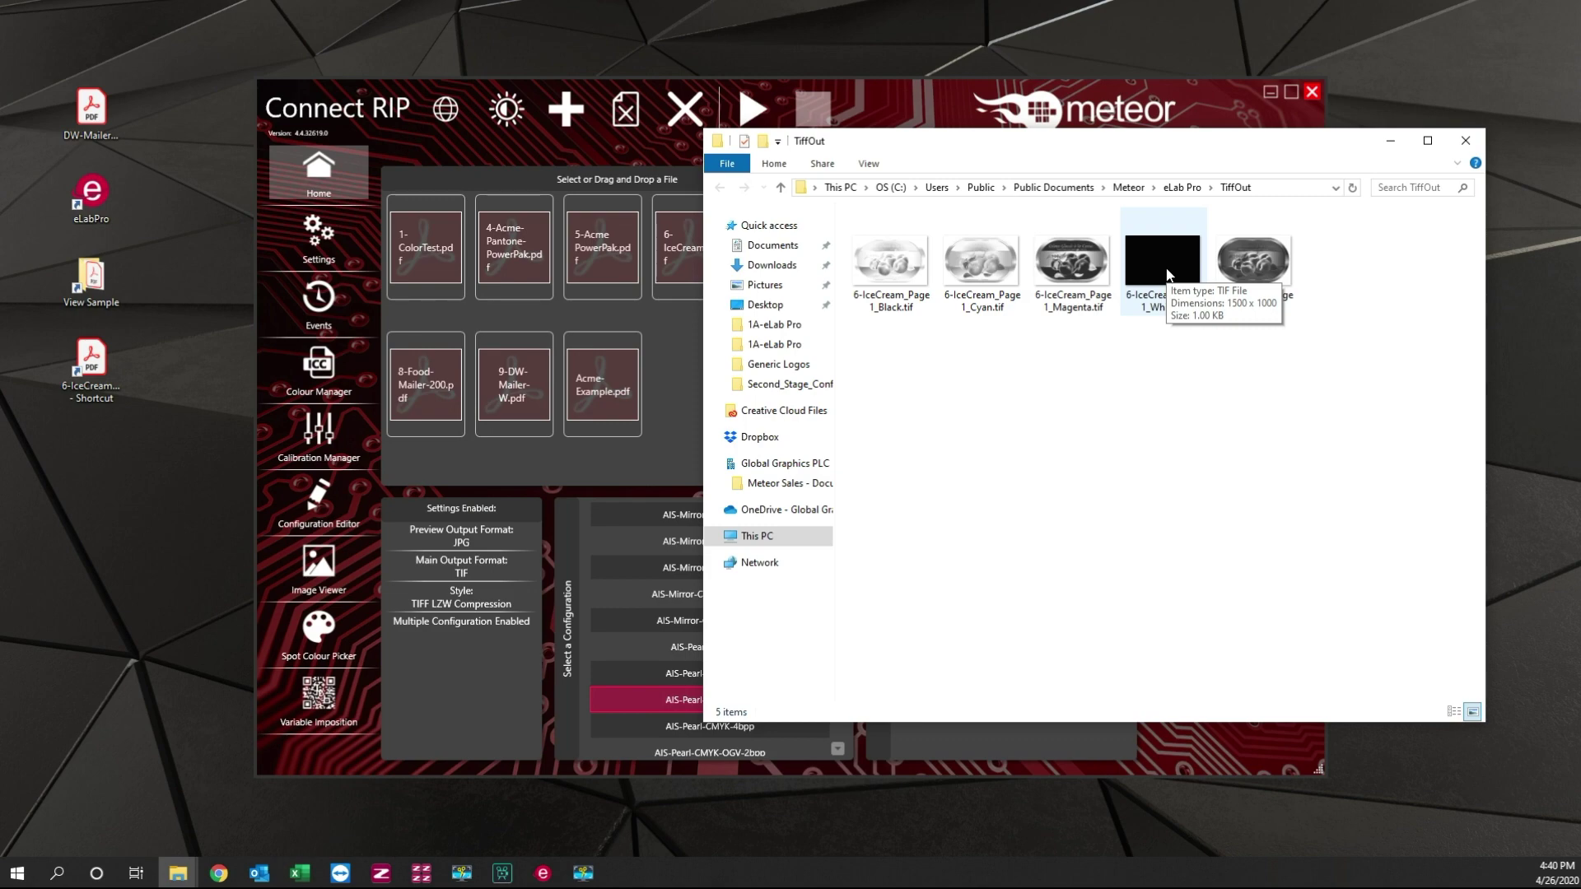
pyautogui.click(1467, 142)
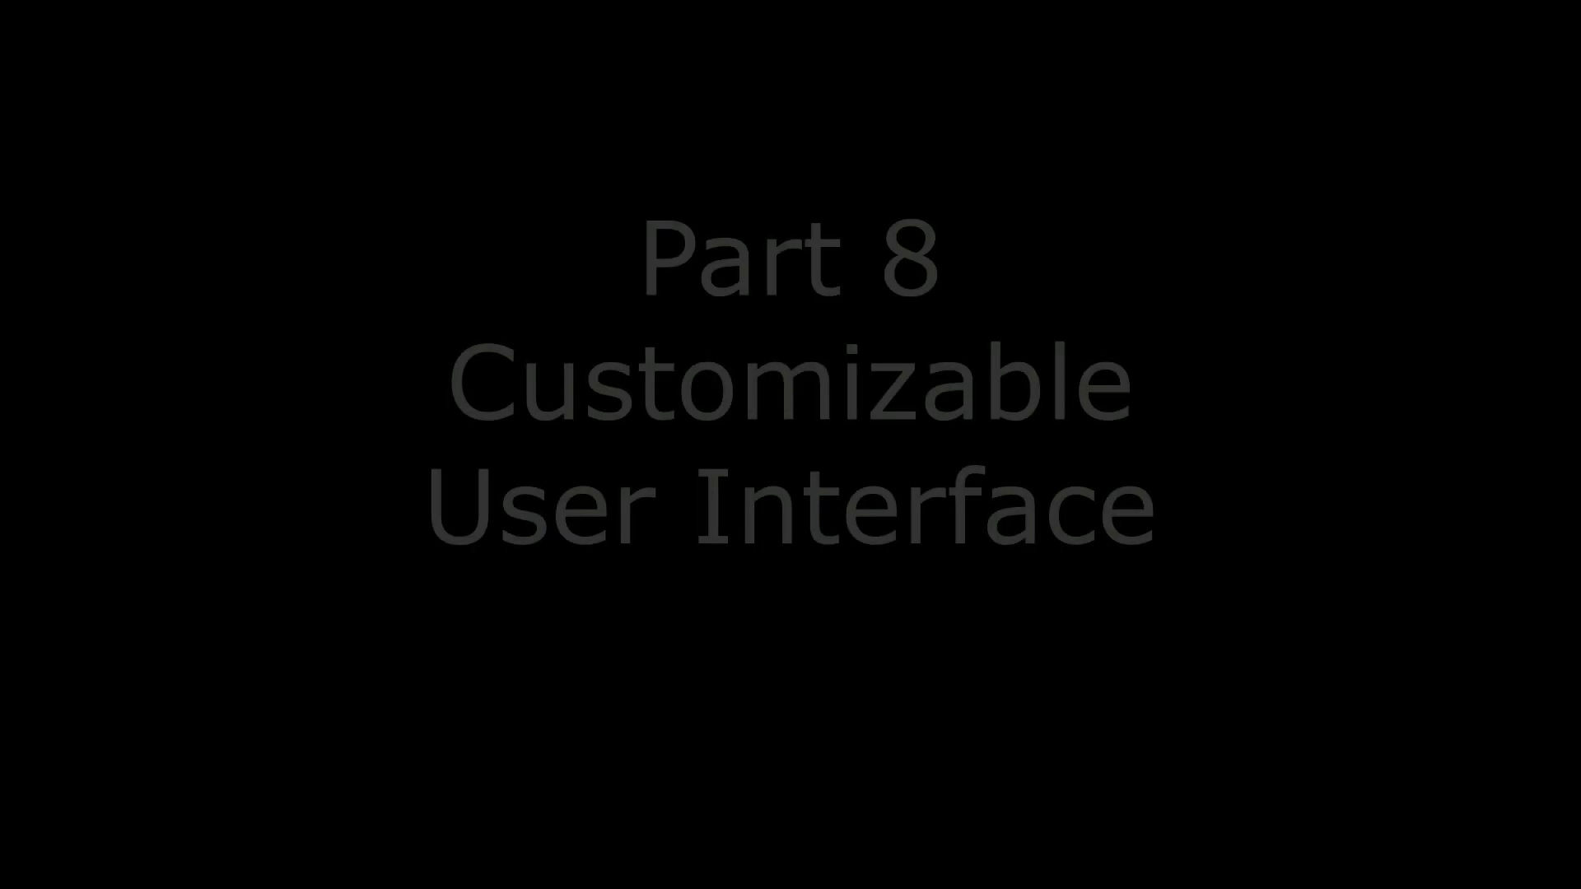